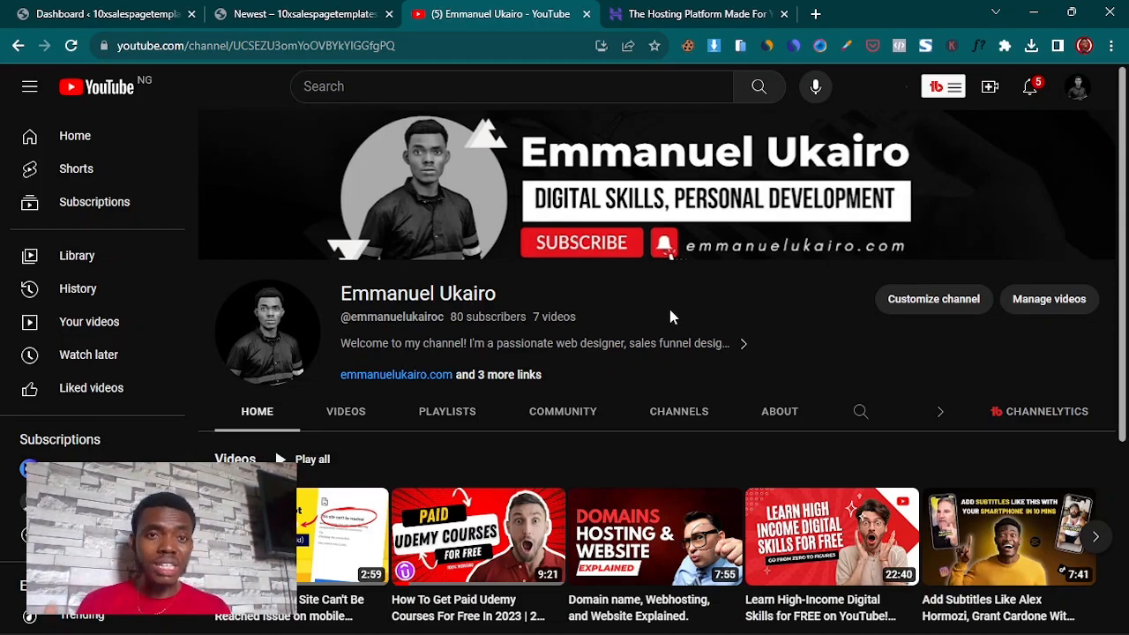
- Open the Newest landing page and examine its headline, opt-in form, learning points and Who Am I sections
left_click(308, 13)
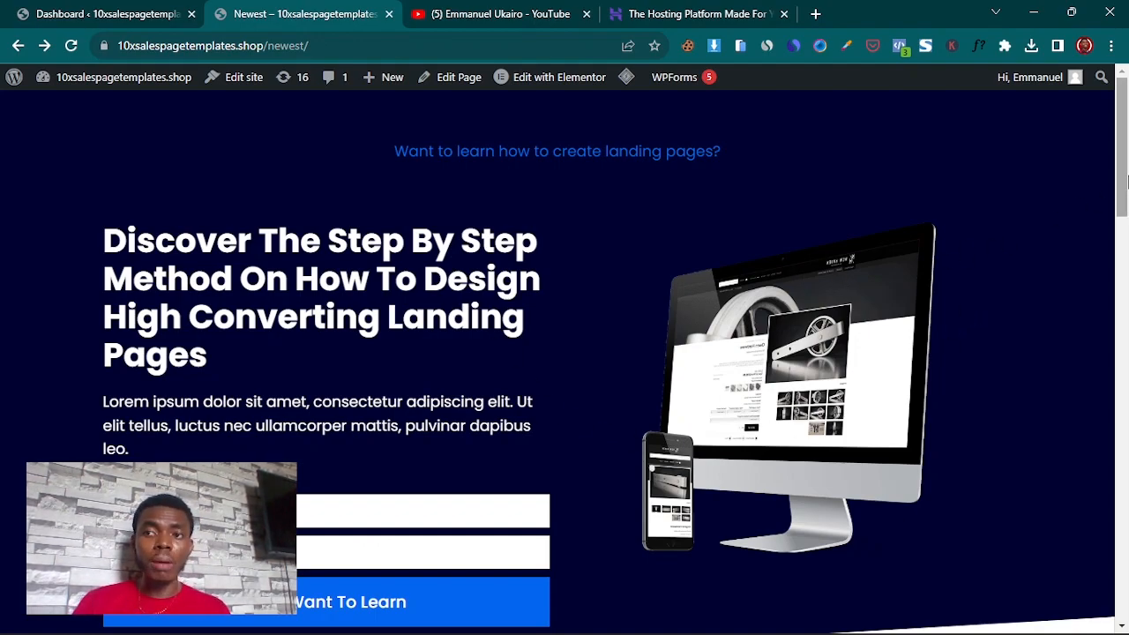
mouse_move(1123, 181)
left_mouse_down()
mouse_move(1123, 571)
mouse_move(1125, 180)
left_mouse_up()
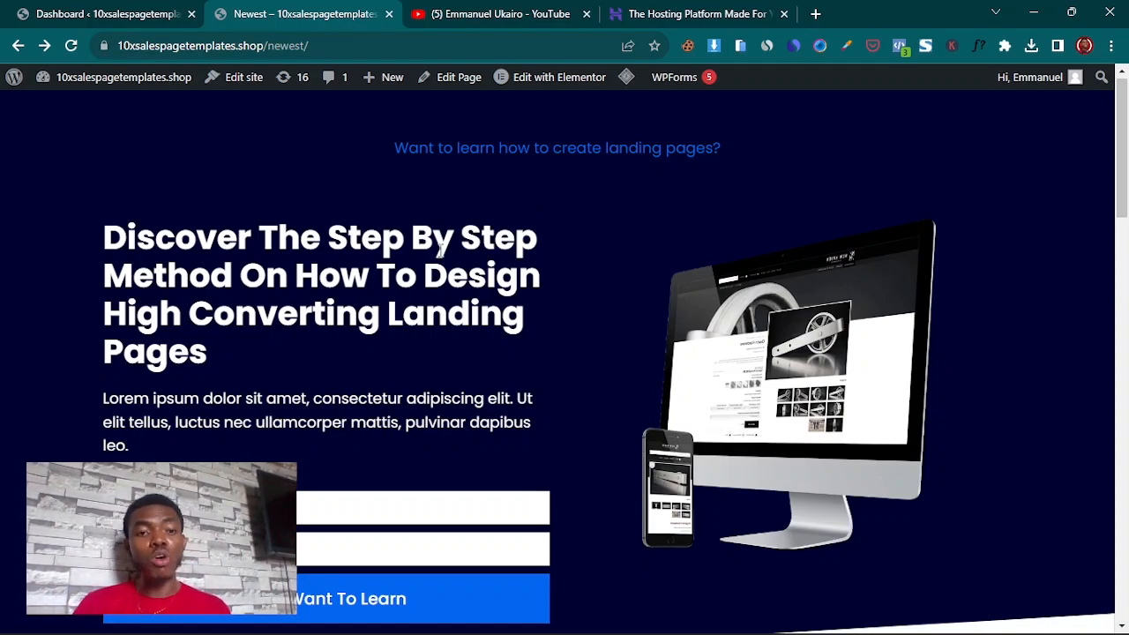
scroll(440, 251, "down", 1)
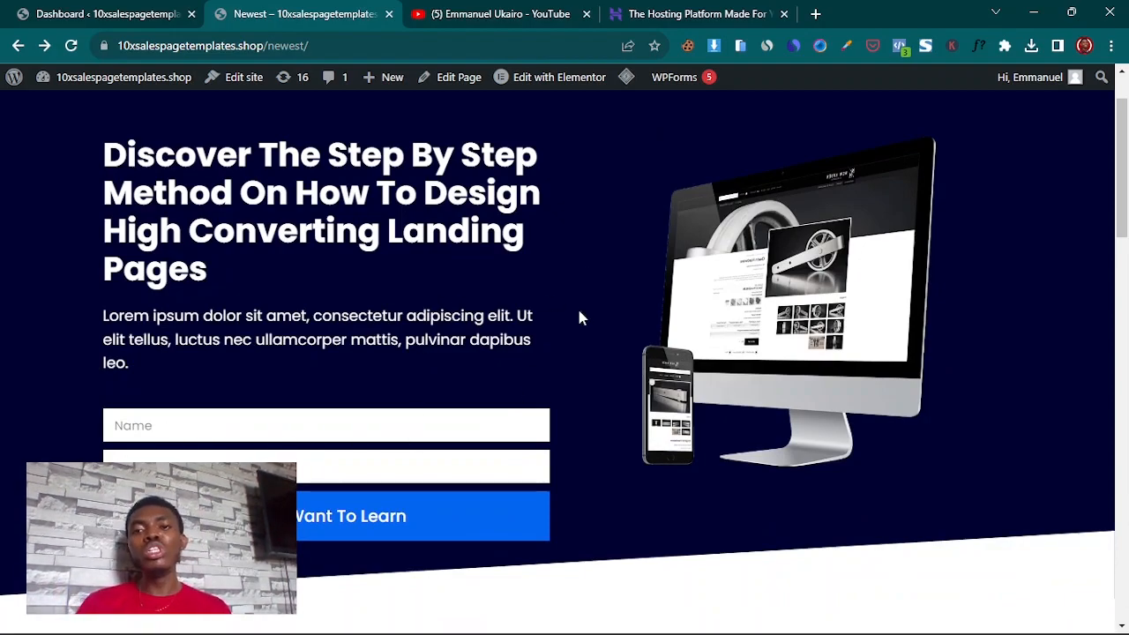
scroll(581, 317, "up", 1)
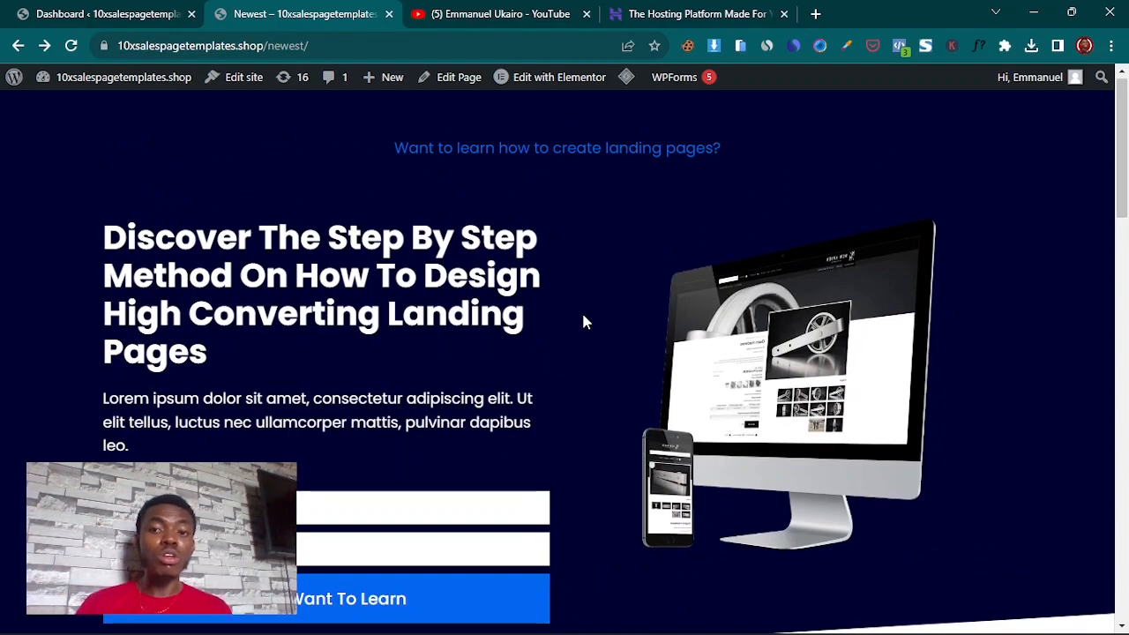
scroll(584, 331, "down", 1)
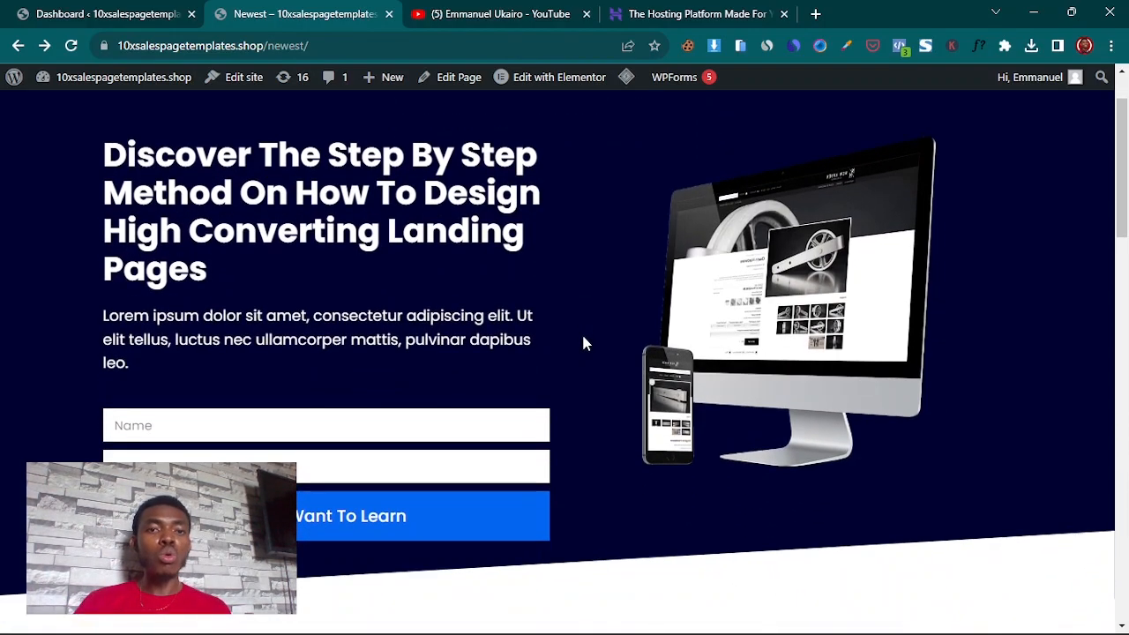
scroll(632, 307, "up", 1)
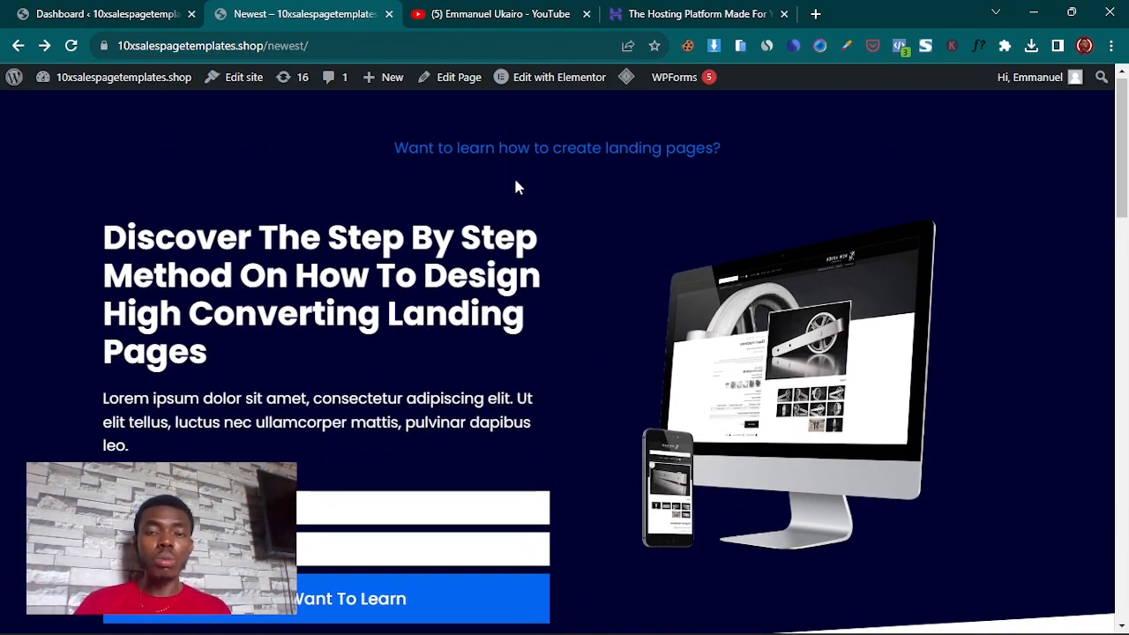
scroll(598, 224, "down", 2)
scroll(596, 223, "down", 15)
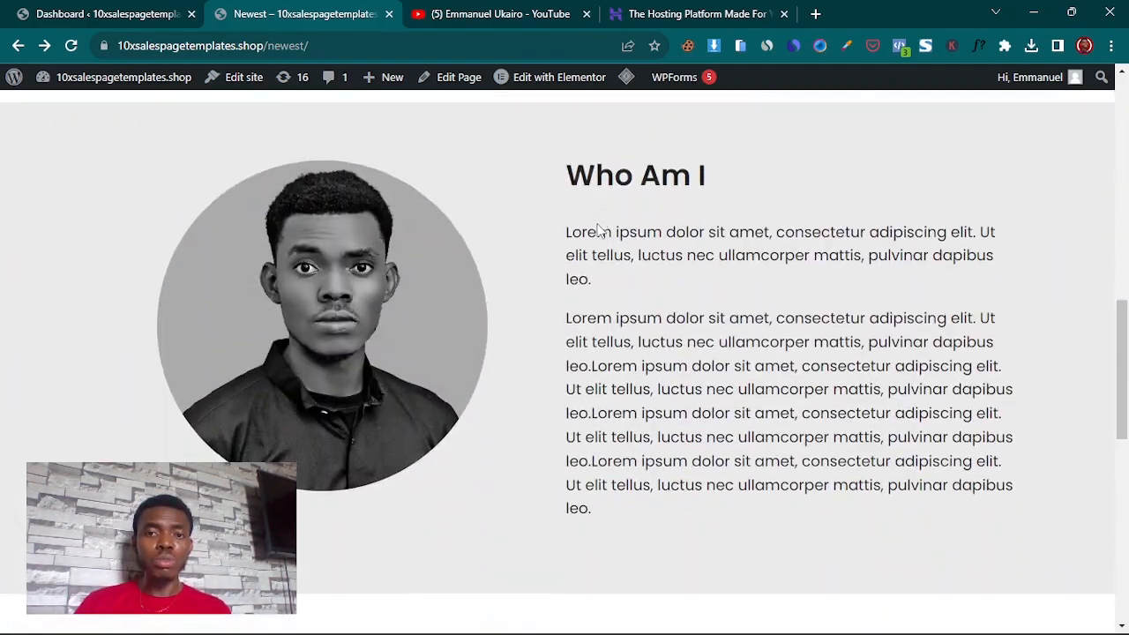
scroll(591, 244, "up", 3)
scroll(593, 244, "up", 15)
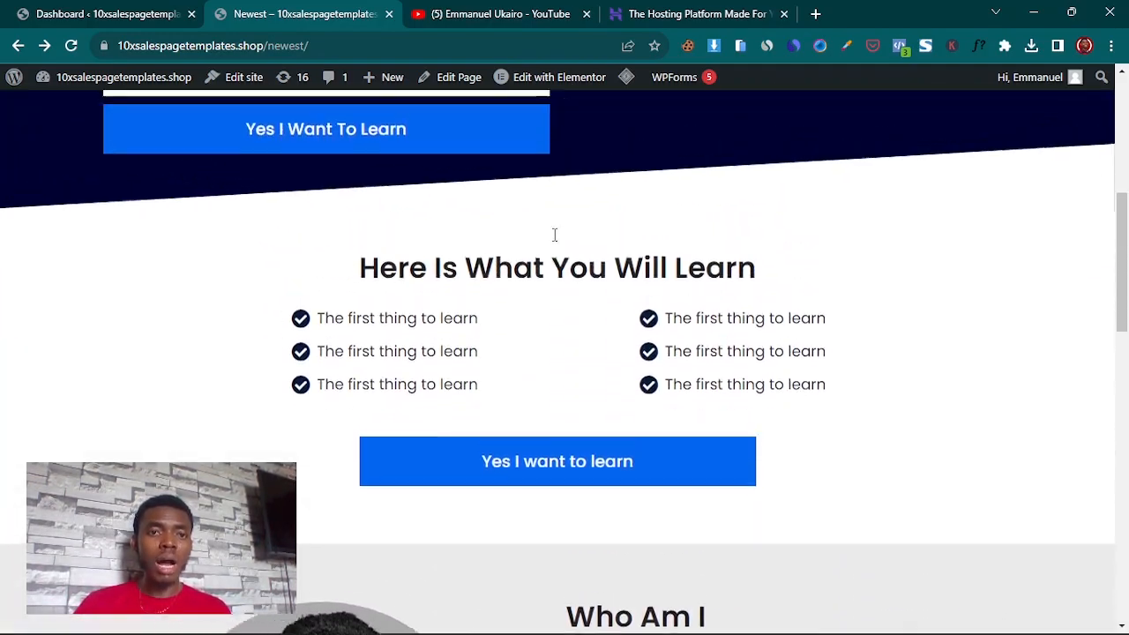
scroll(322, 231, "down", 1)
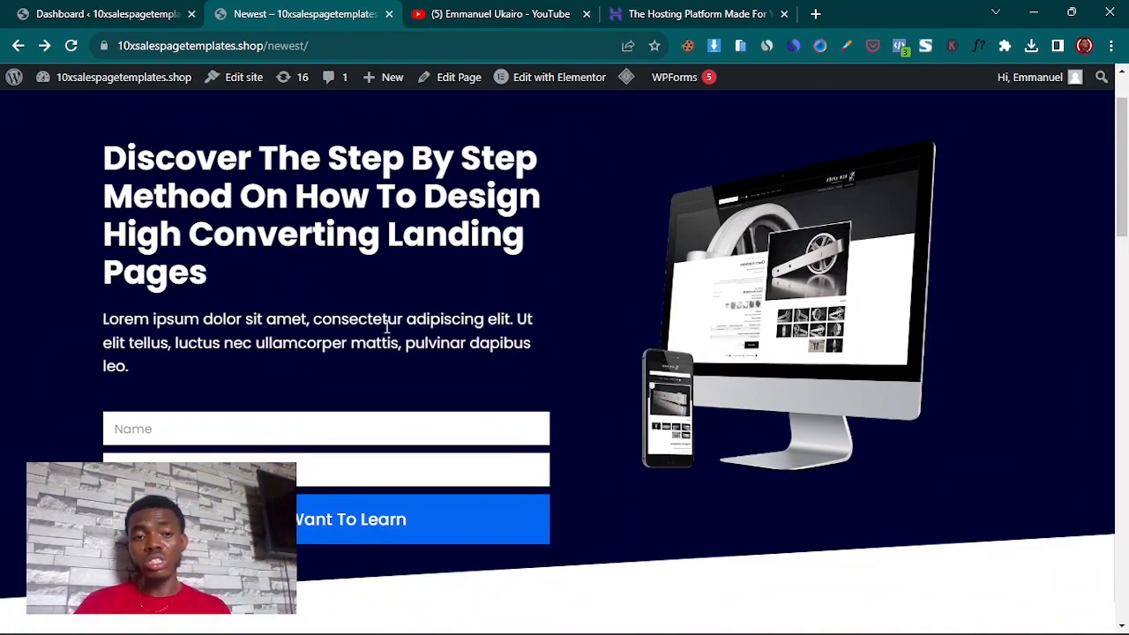
- Fill in the opt-in form with a first name and e-mail address, submit it, and highlight the confirmation message
left_click(202, 428)
type("Emmanuel")
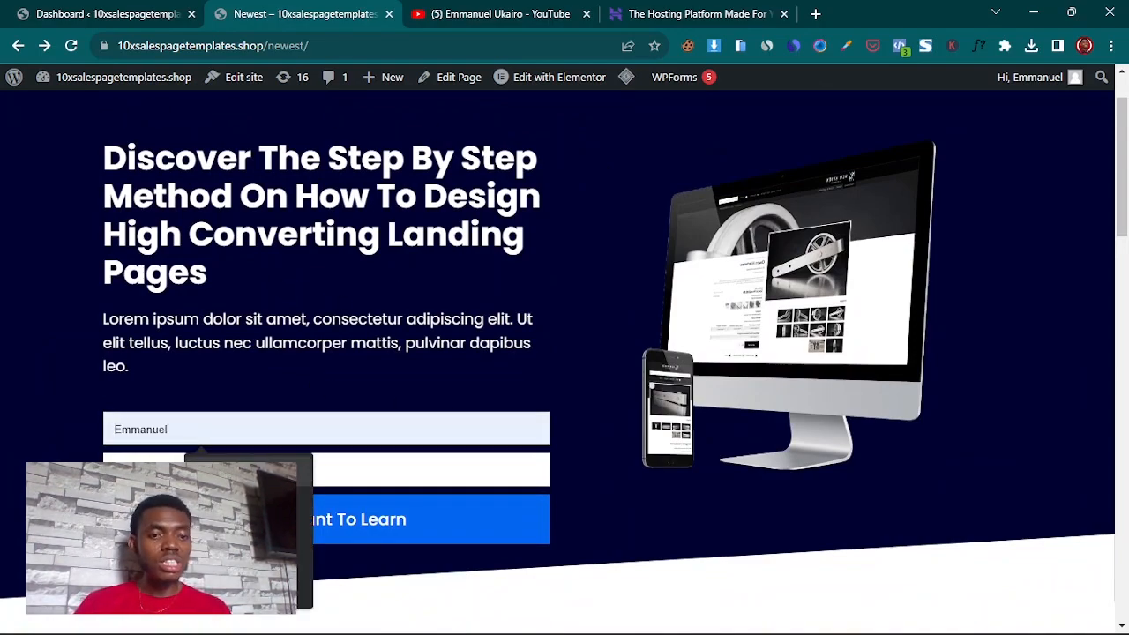
left_click(202, 456)
left_click(254, 369)
left_click(397, 527)
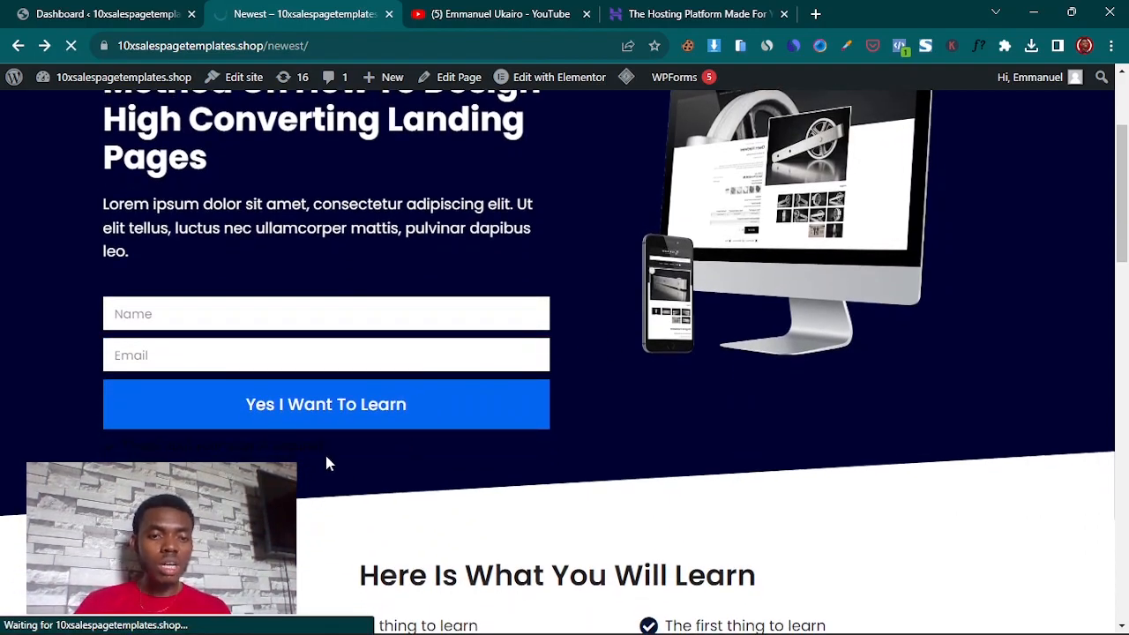
left_click_drag(325, 452, 218, 446)
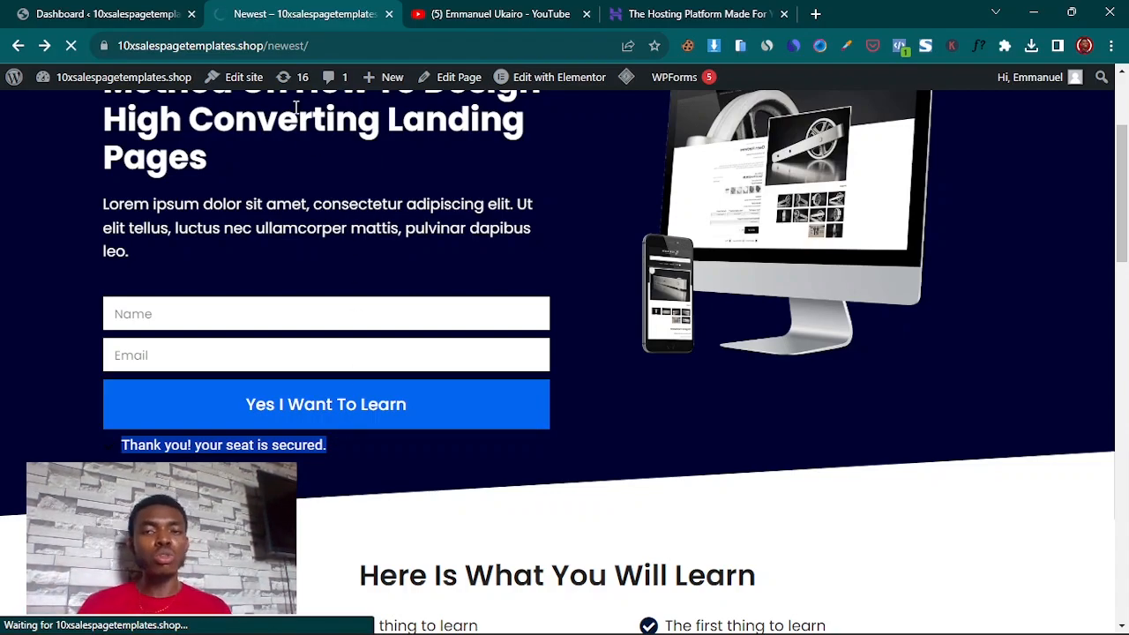
- Examine the sales page the form redirects to, including its Yes! Teach Me How call to action, and return to the landing page
scroll(552, 397, "down", 5)
scroll(552, 397, "up", 5)
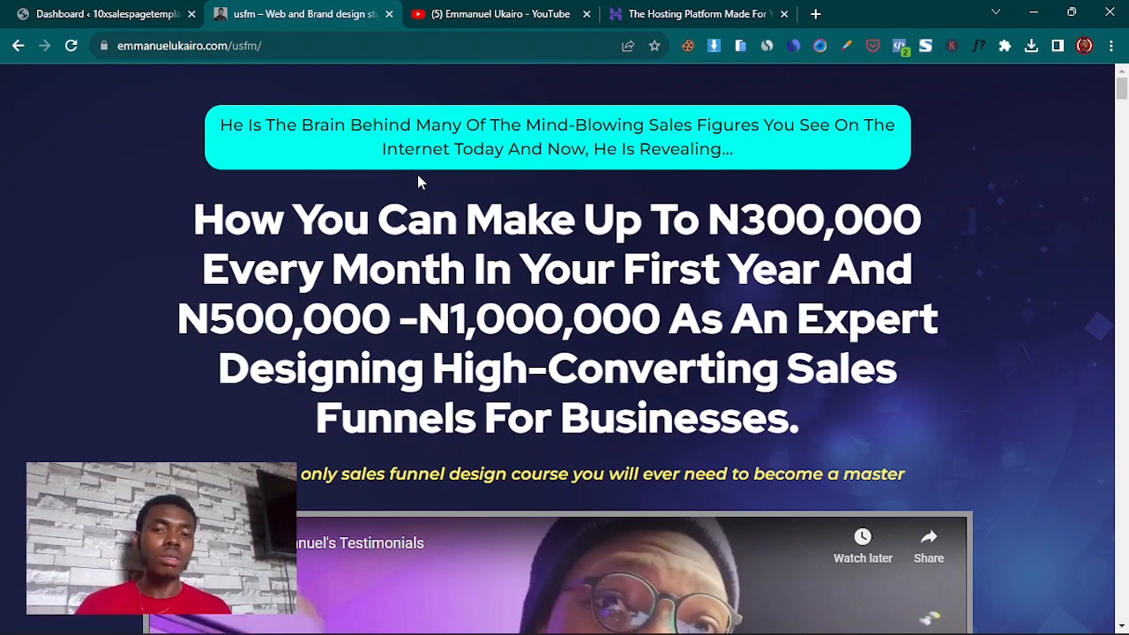
scroll(573, 393, "down", 8)
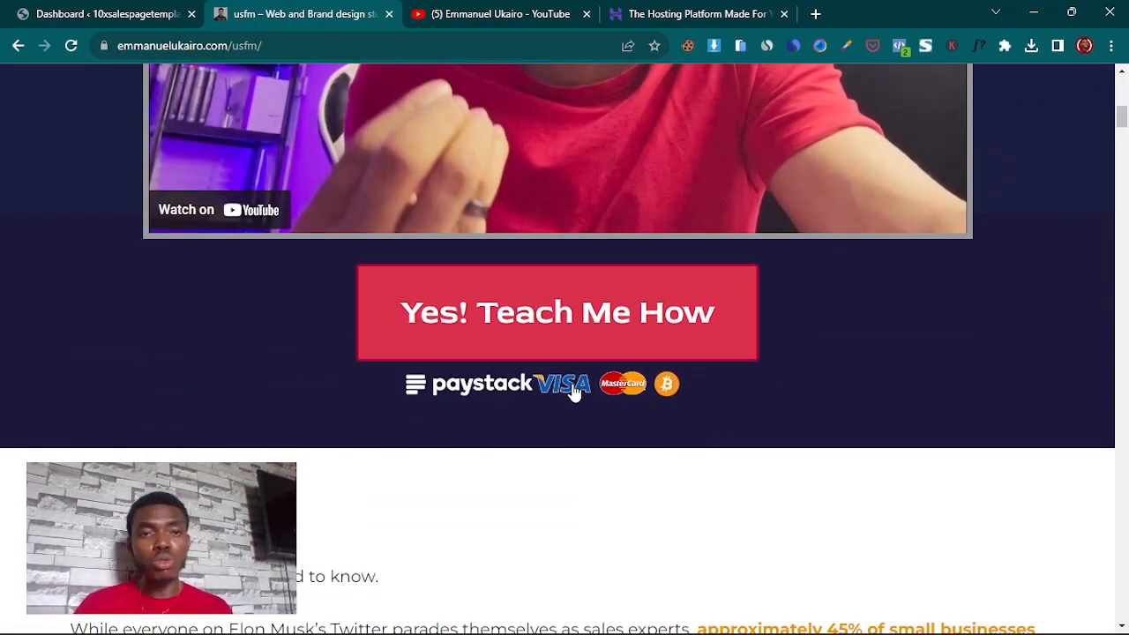
left_click(17, 45)
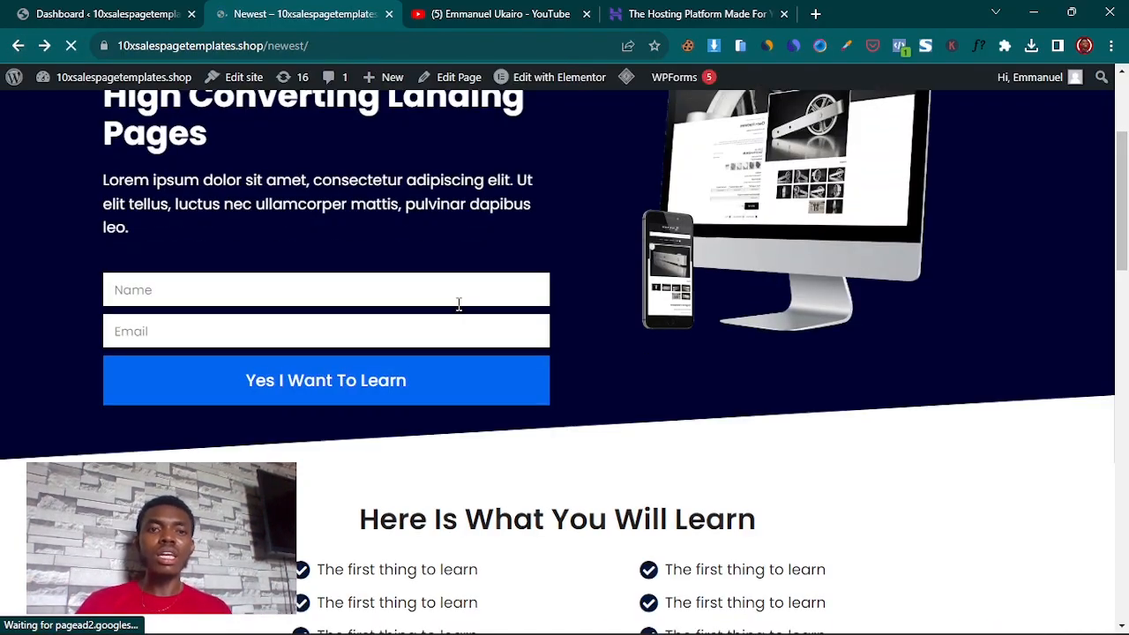
- Test both Yes I want to learn links, below the learning points and in the Want To Get Started Now? section
scroll(381, 464, "down", 1)
scroll(380, 465, "down", 3)
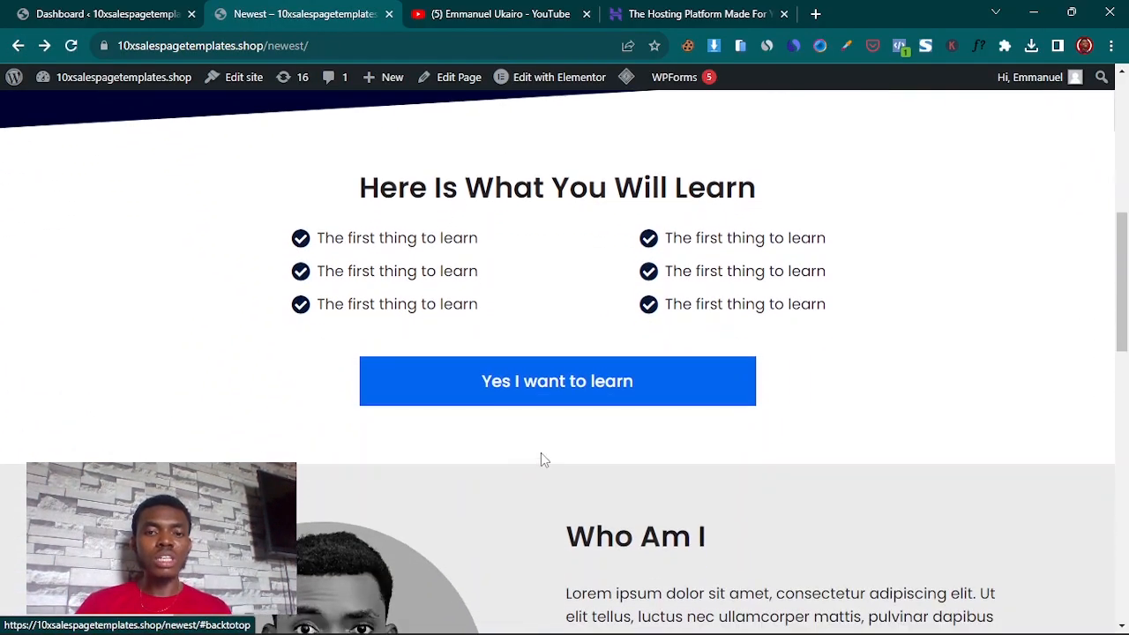
left_click(554, 391)
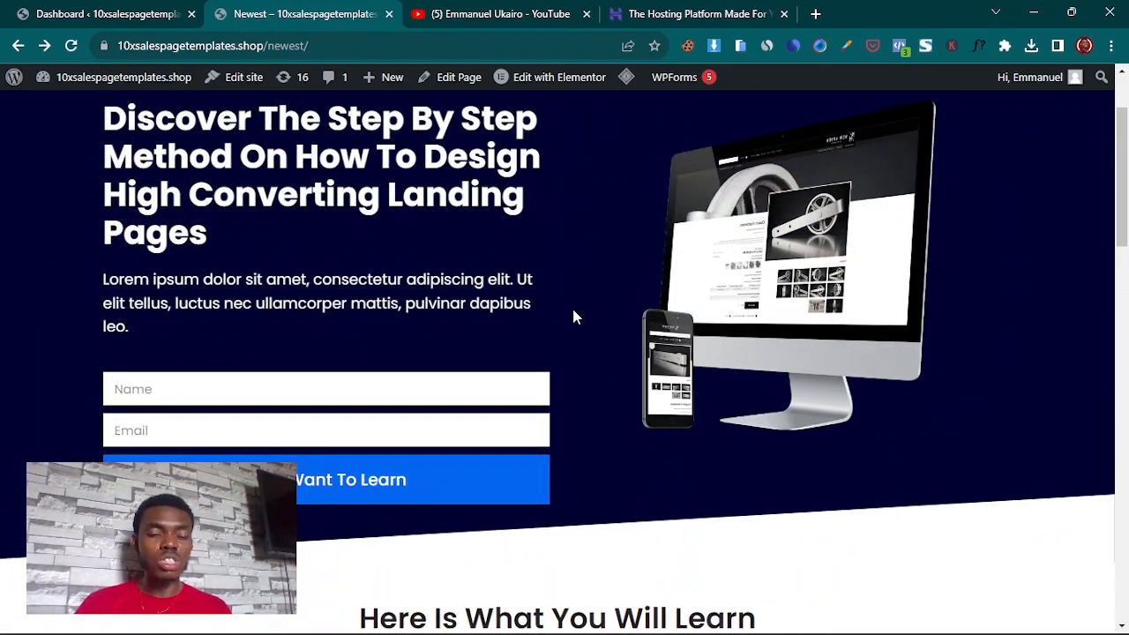
scroll(575, 331, "down", 10)
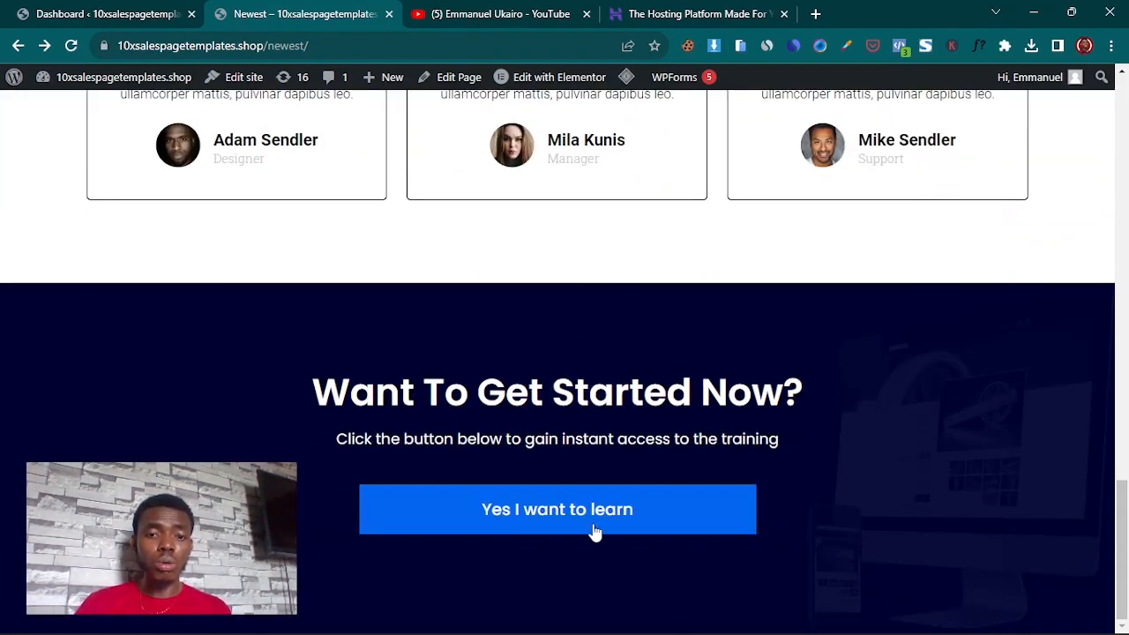
left_click(592, 524)
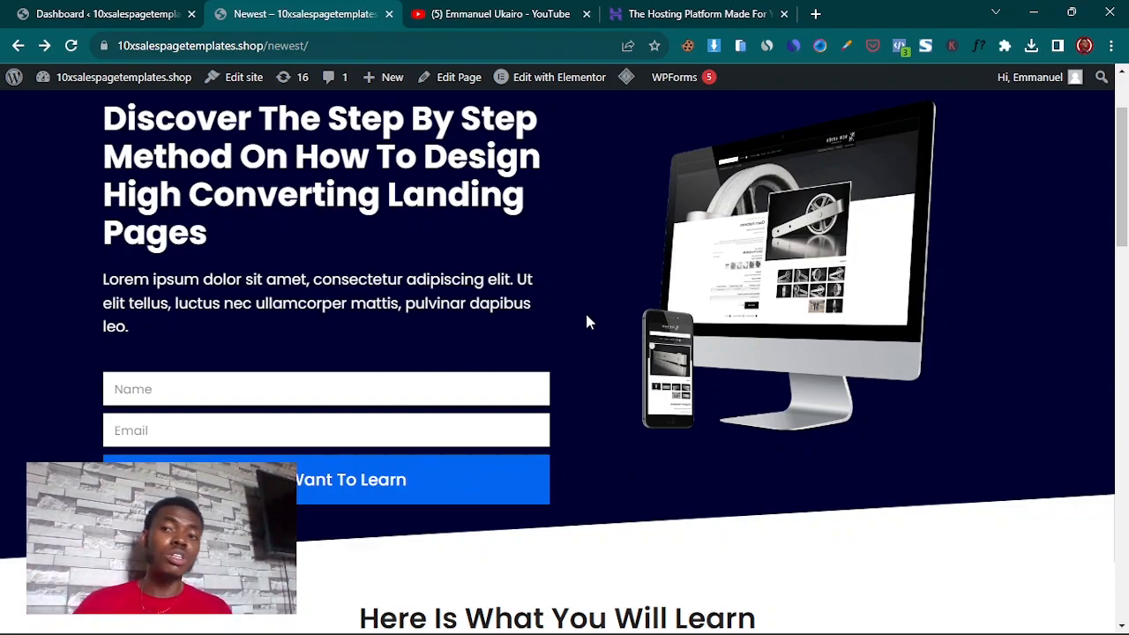
scroll(831, 280, "up", 1)
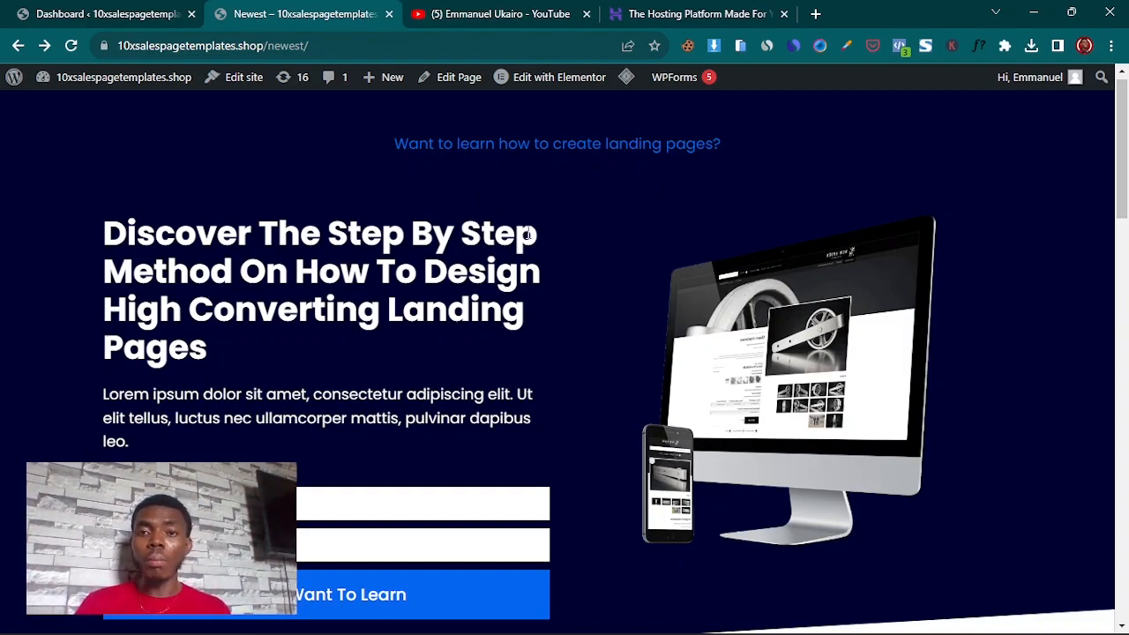
- Preview the landing page in the mobile simulator down to its final call to action, and close the simulator
left_click(740, 45)
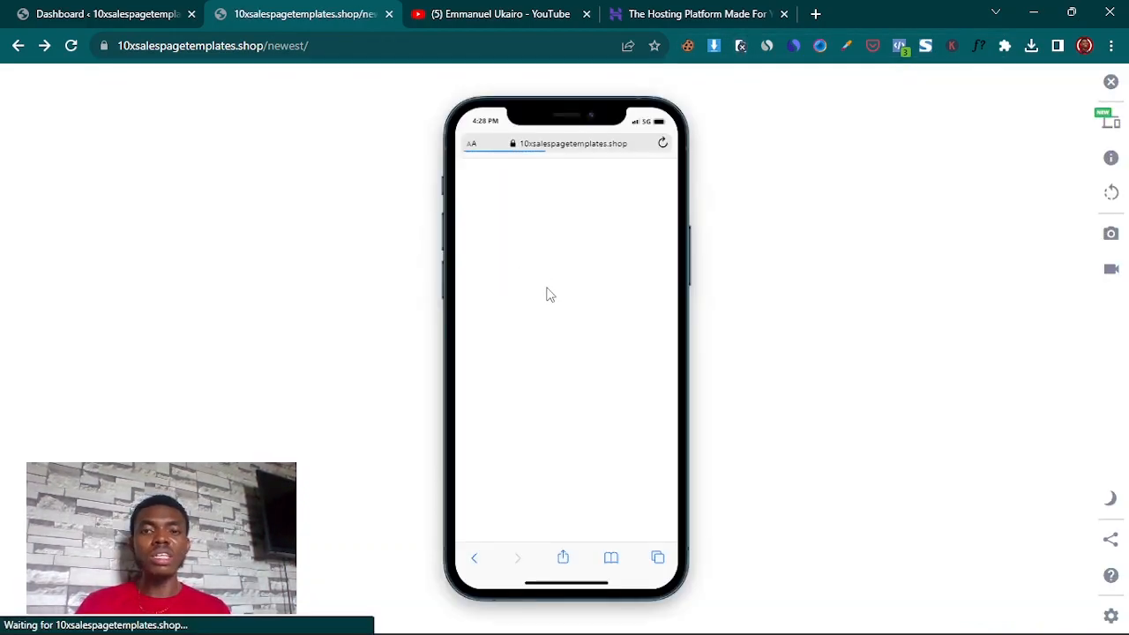
scroll(546, 299, "down", 15)
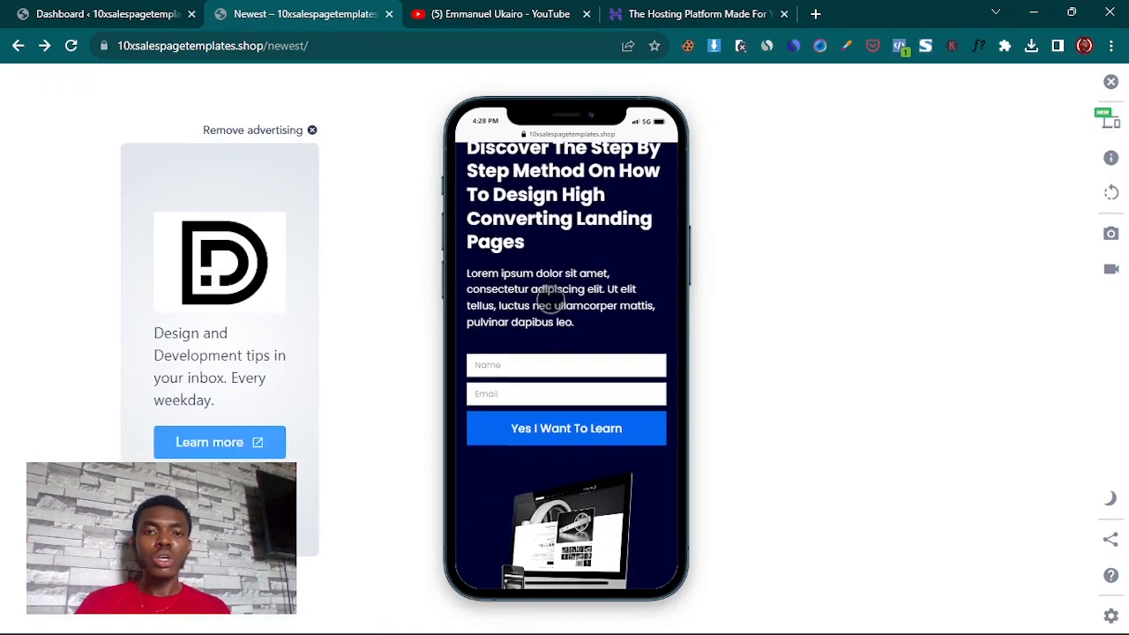
scroll(554, 325, "down", 4)
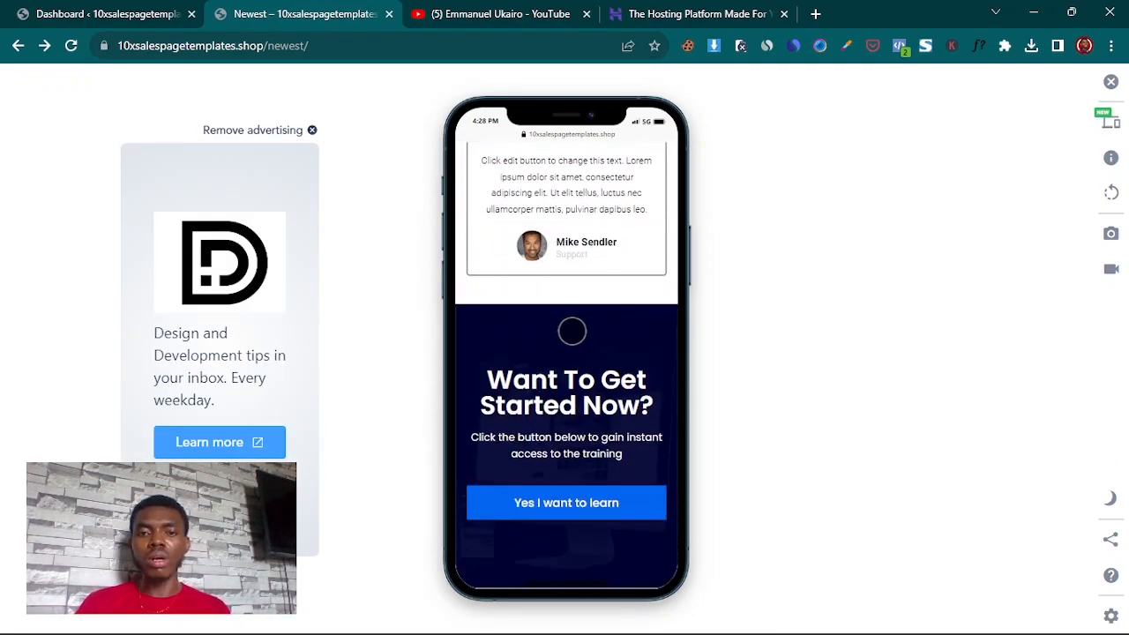
left_click(1110, 81)
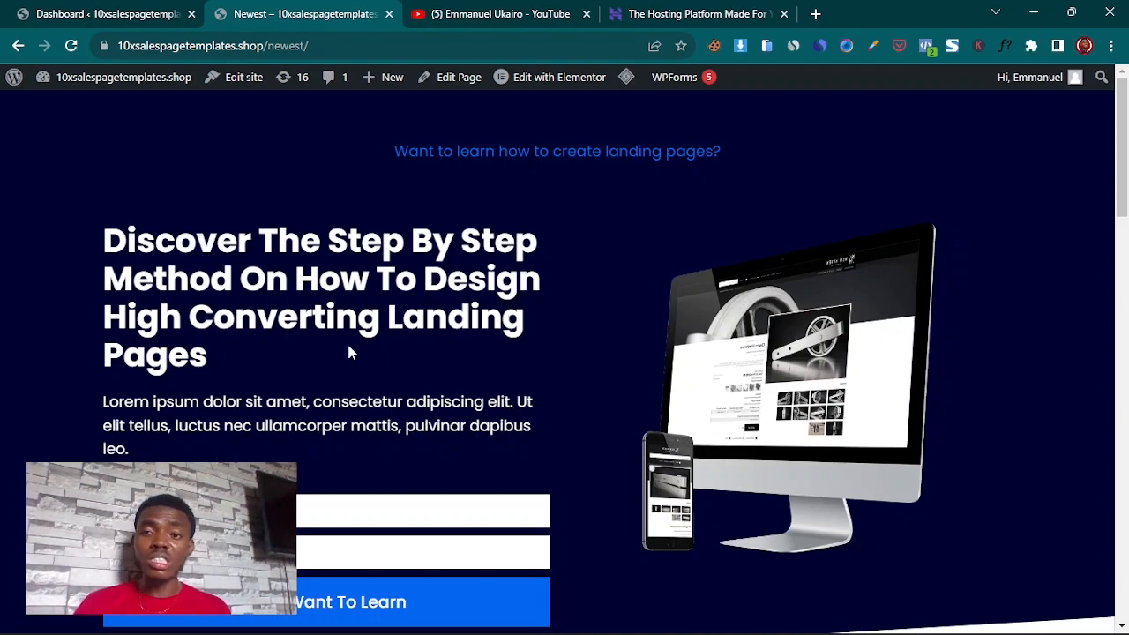
- Look over the landing page's upper sections again and switch to the site's WordPress dashboard
scroll(488, 328, "down", 3)
scroll(486, 323, "up", 3)
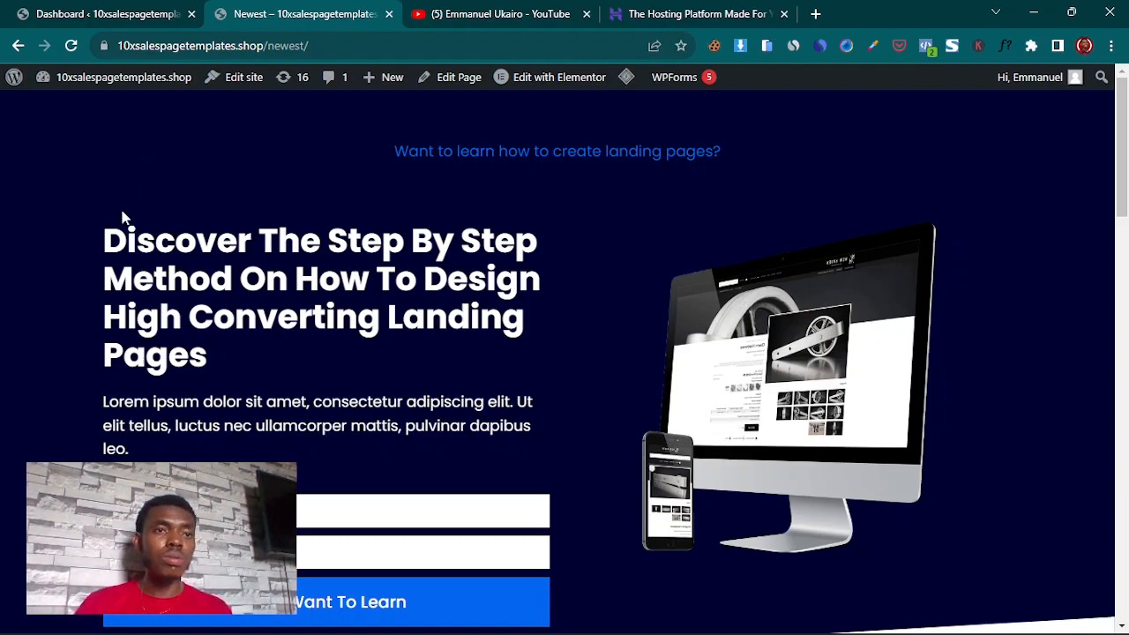
left_click(106, 14)
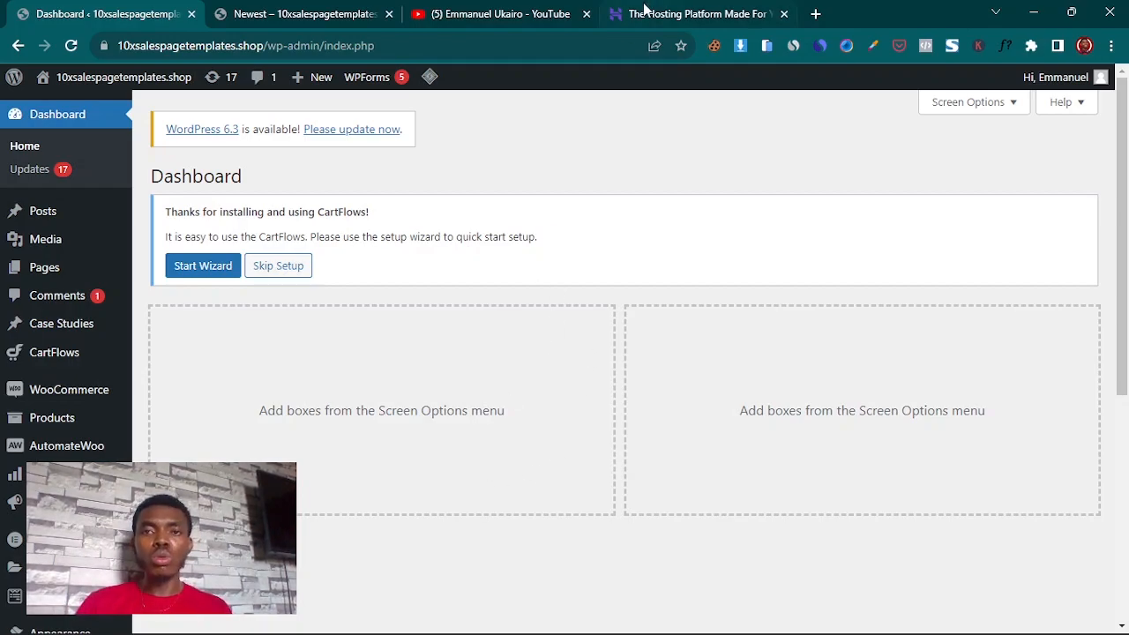
- Switch to the Hostinger site and compare the prices and features of the Premium, Business and Cloud Startup plans
left_click(662, 10)
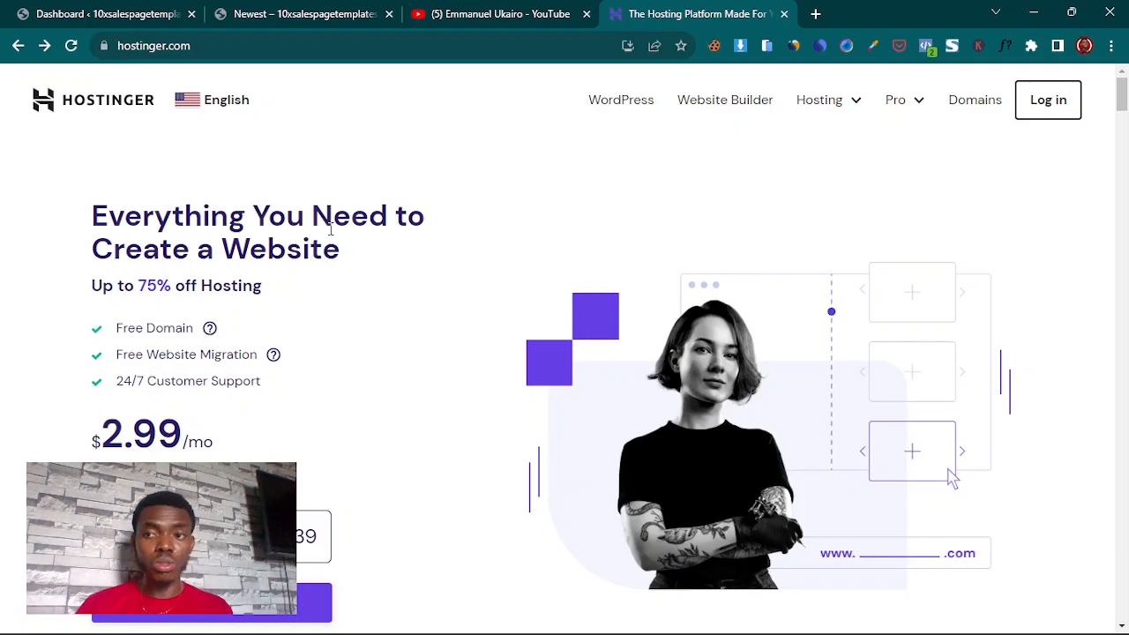
scroll(416, 256, "down", 10)
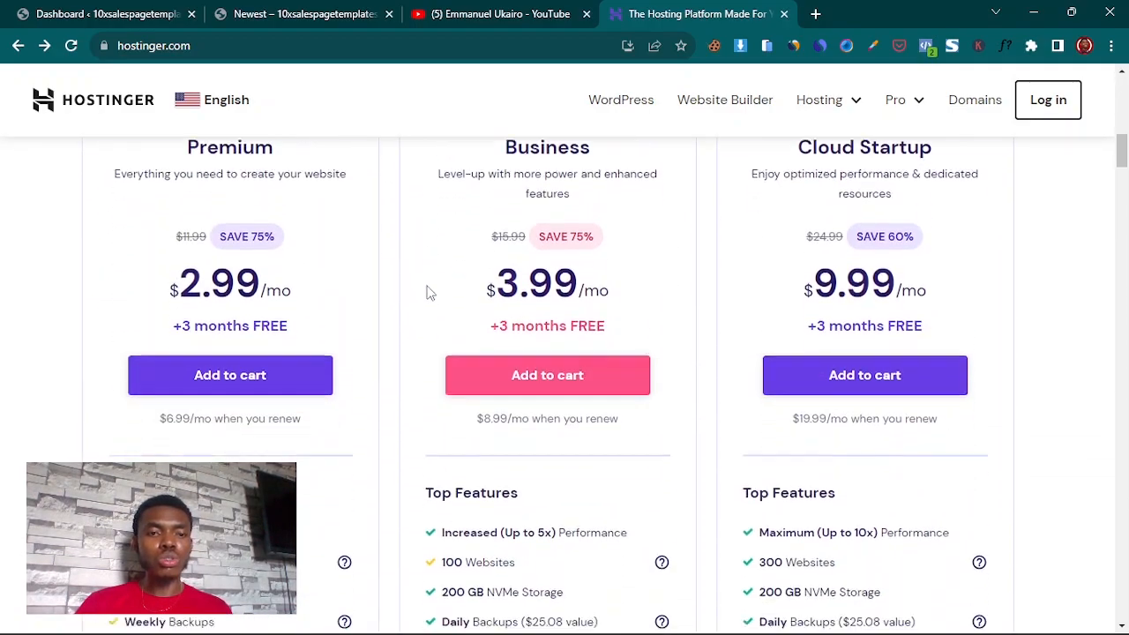
scroll(410, 305, "up", 2)
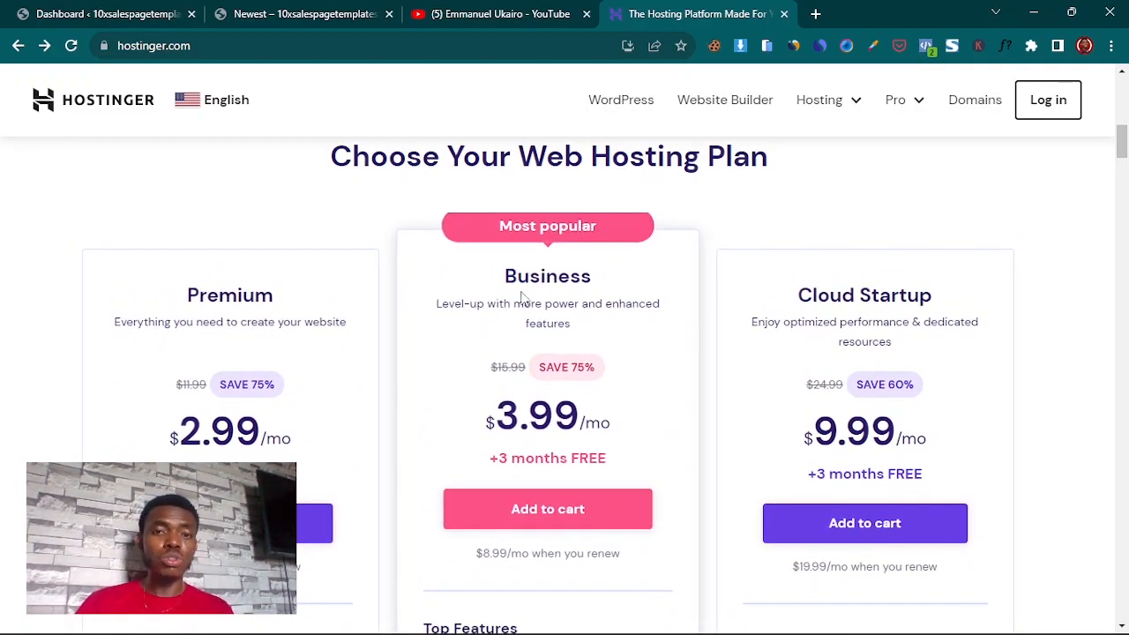
scroll(559, 392, "down", 4)
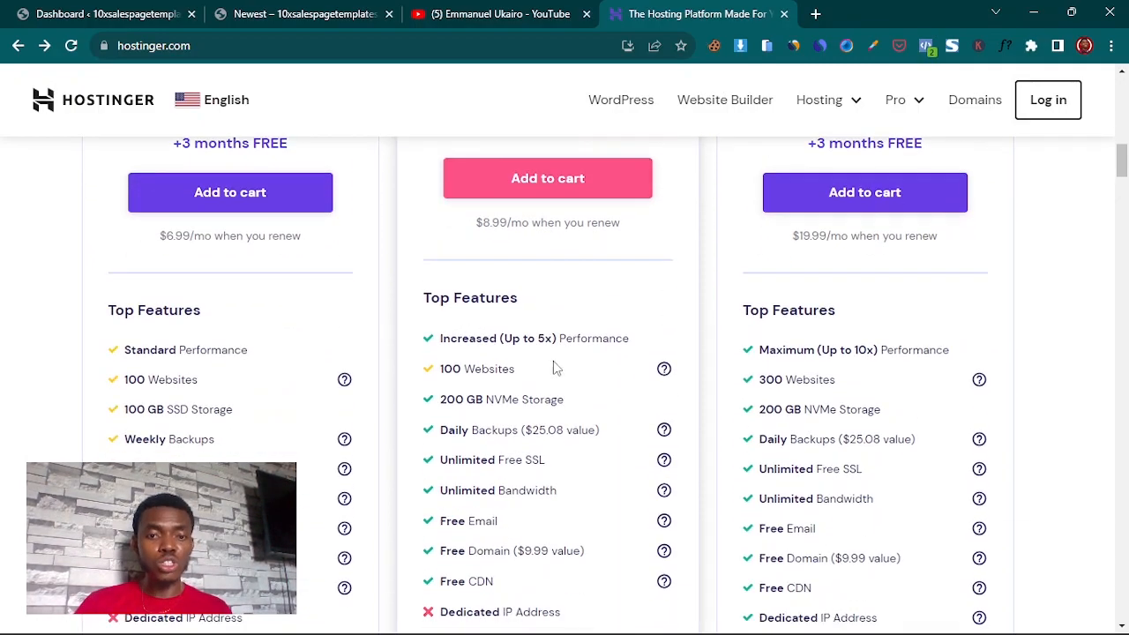
- Review the Premium web hosting plan's top features and add the $2.99/mo plan to the cart
scroll(521, 382, "up", 2)
scroll(521, 351, "up", 1)
left_click_drag(187, 276, 274, 277)
scroll(194, 388, "down", 2)
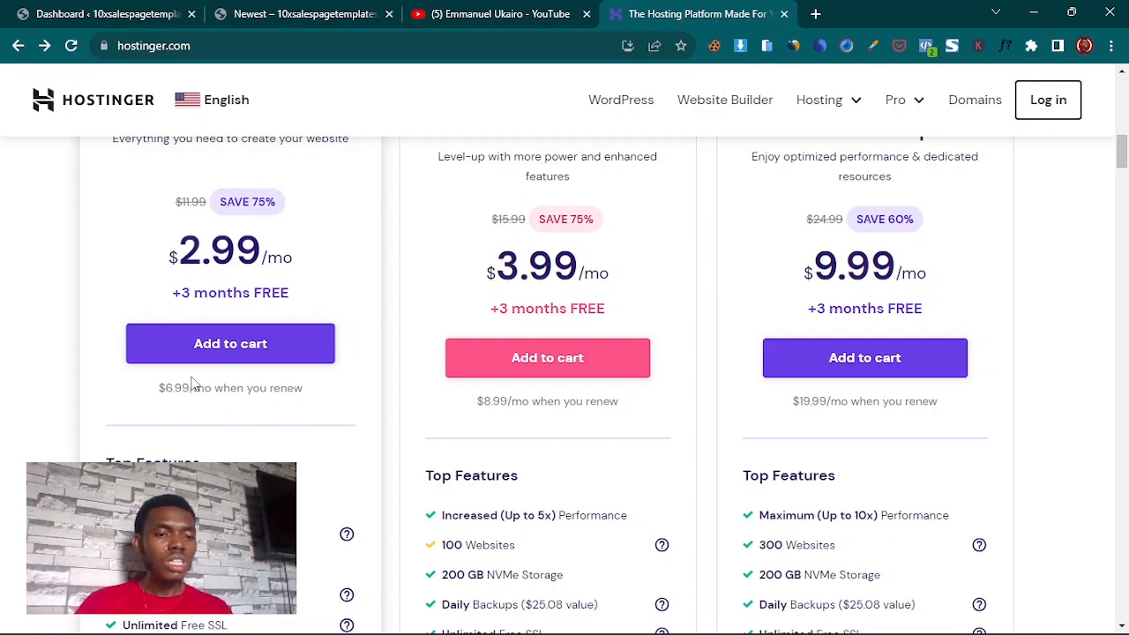
scroll(232, 429, "down", 2)
scroll(240, 440, "down", 1)
scroll(242, 449, "up", 3)
scroll(241, 449, "down", 2)
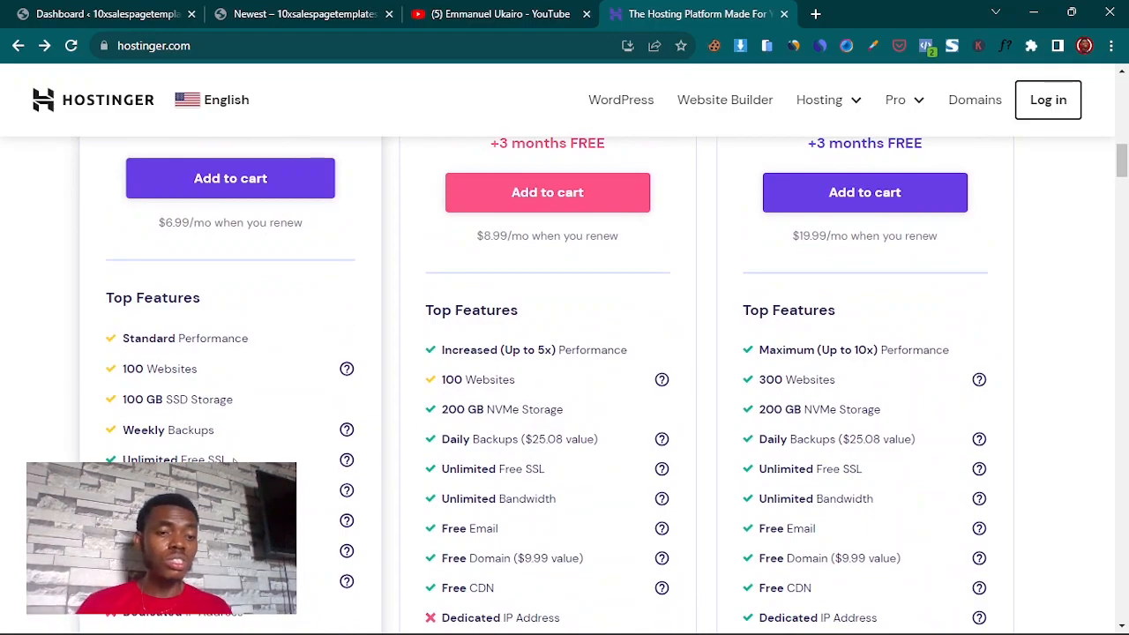
scroll(215, 461, "down", 1)
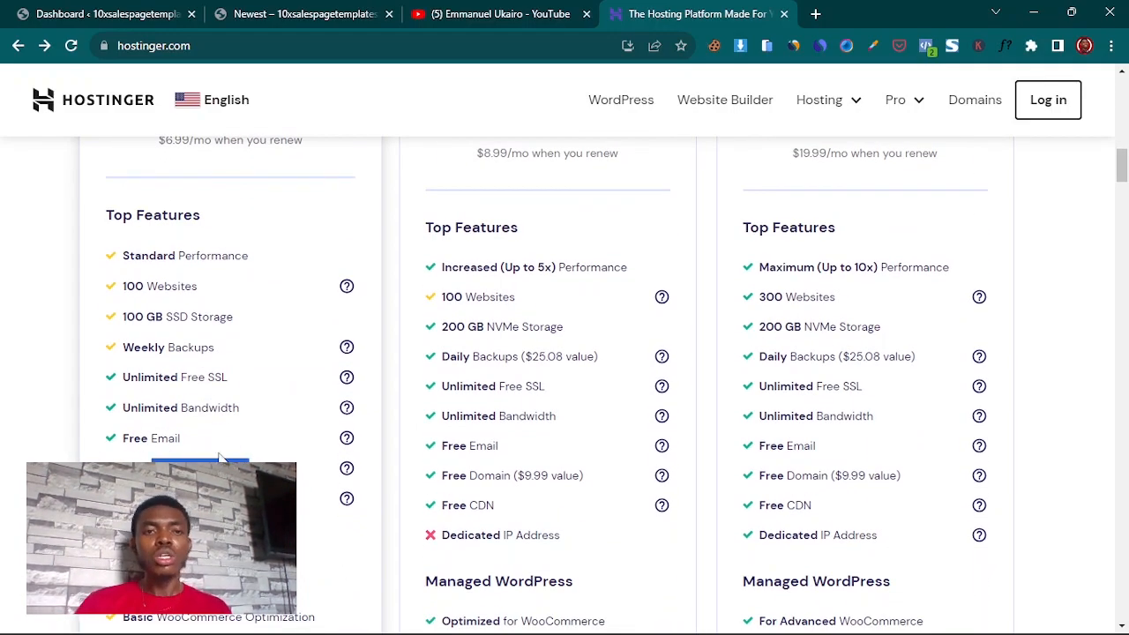
scroll(221, 458, "up", 3)
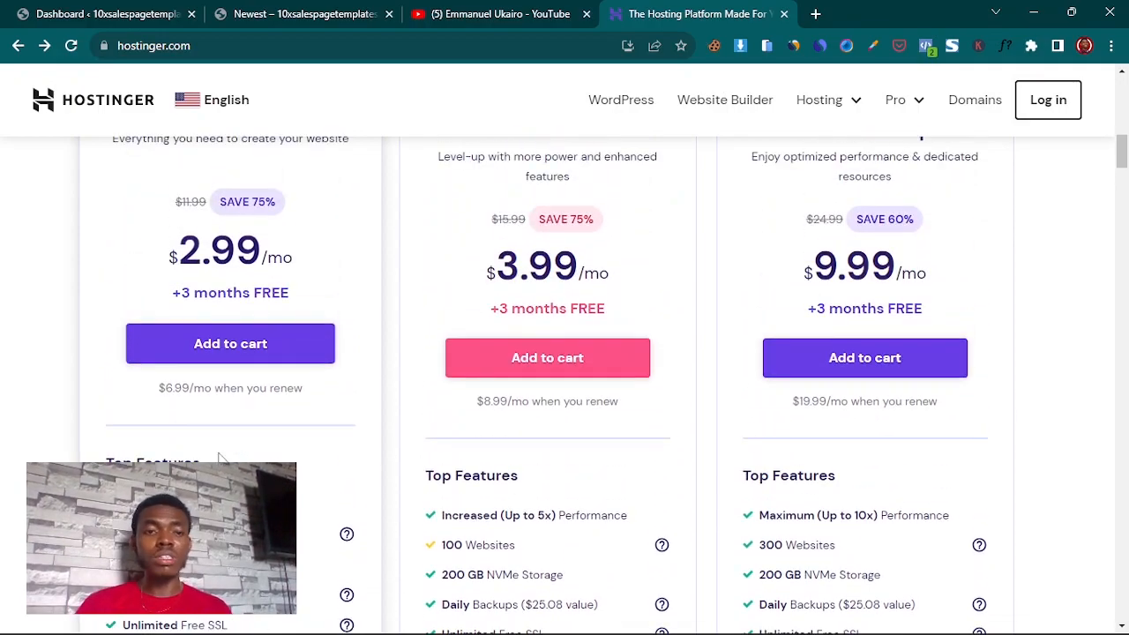
left_click(254, 348)
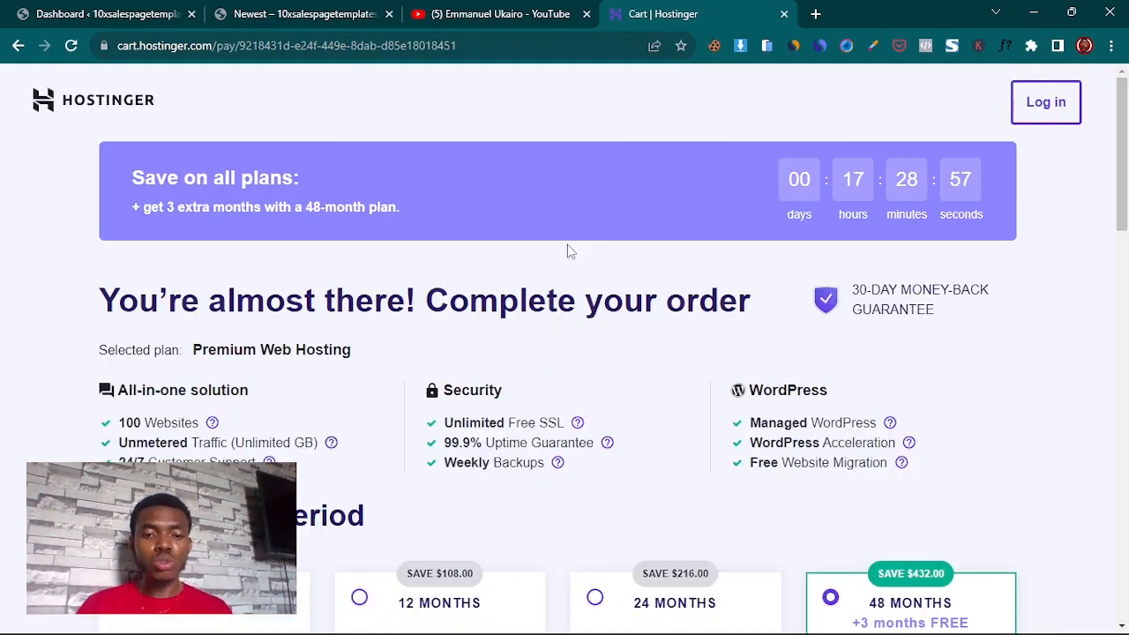
- Review the Premium Web Hosting order details and choose the 12-month billing period
scroll(568, 243, "down", 2)
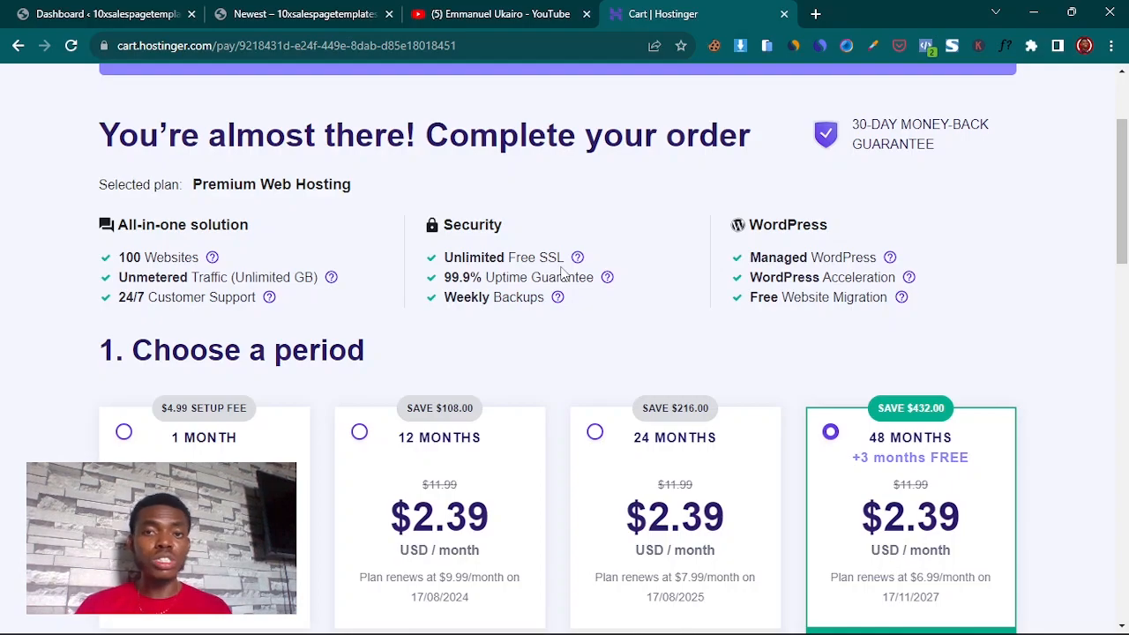
scroll(391, 459, "down", 1)
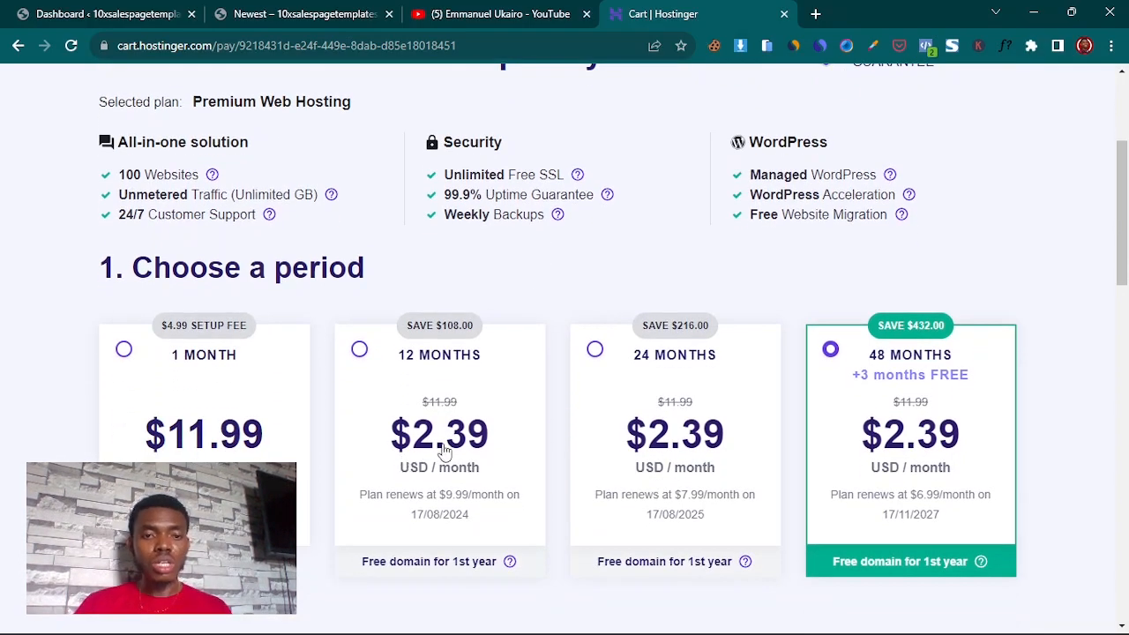
scroll(397, 305, "up", 3)
scroll(371, 348, "down", 4)
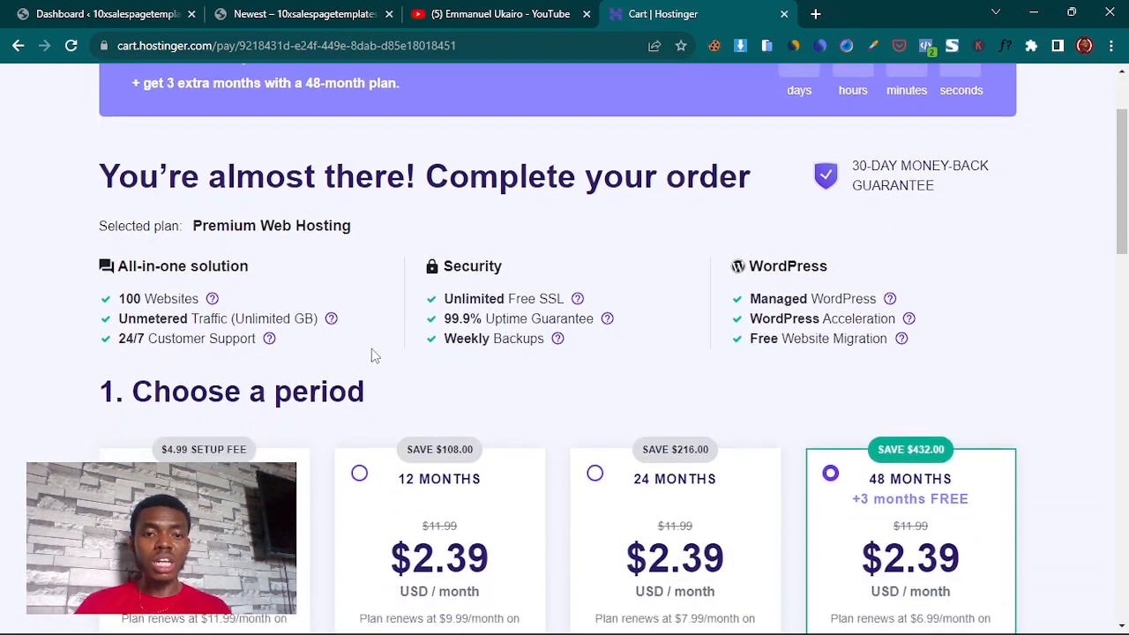
scroll(309, 229, "up", 1)
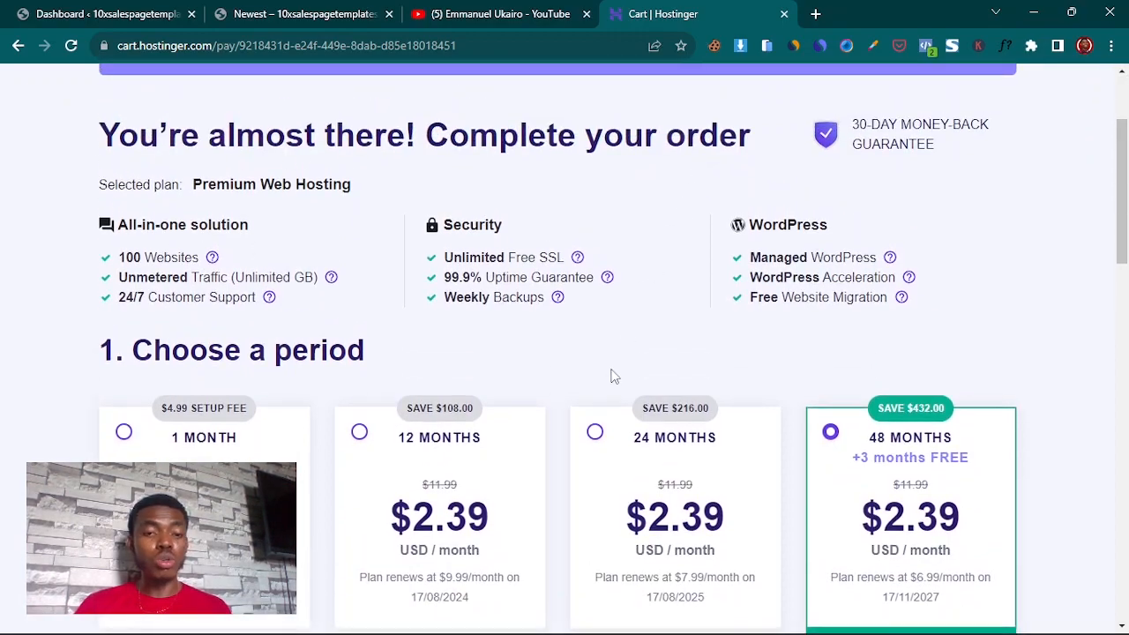
scroll(619, 355, "down", 1)
left_click(358, 350)
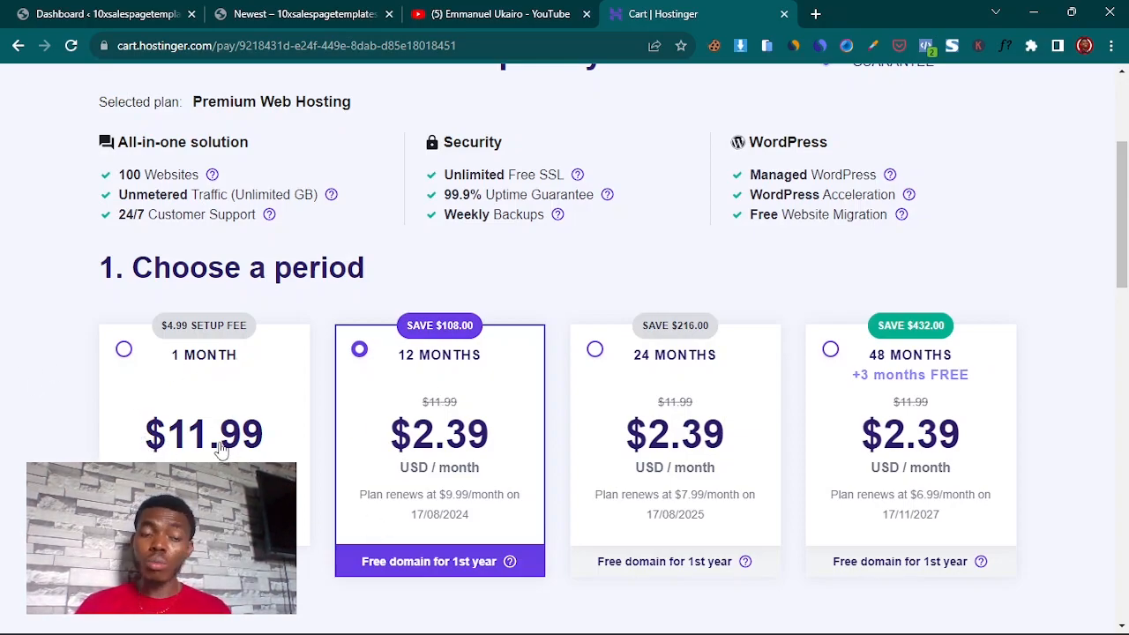
- Look over the account creation section, the payment methods and the price of the 12-month plan
scroll(503, 423, "down", 5)
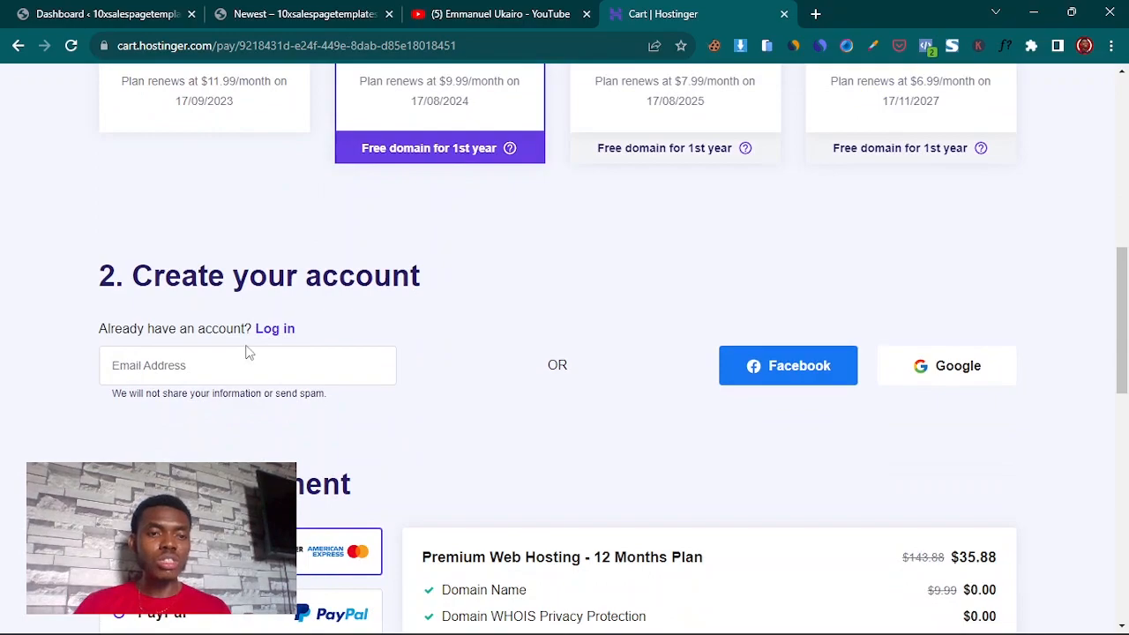
left_click(238, 357)
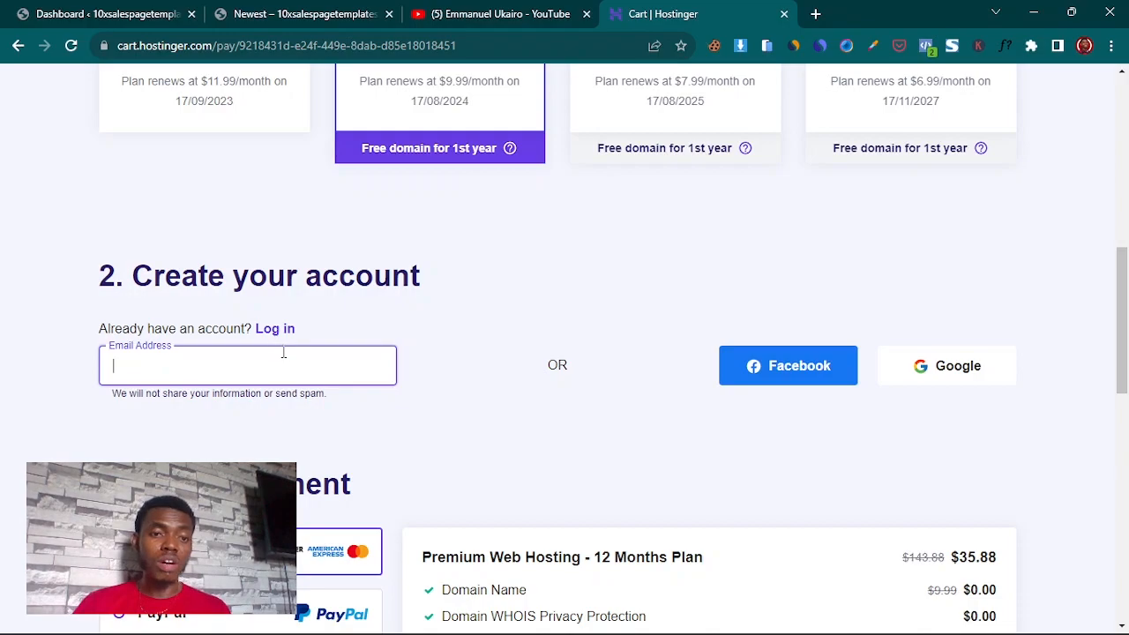
scroll(529, 401, "down", 1)
scroll(529, 406, "down", 1)
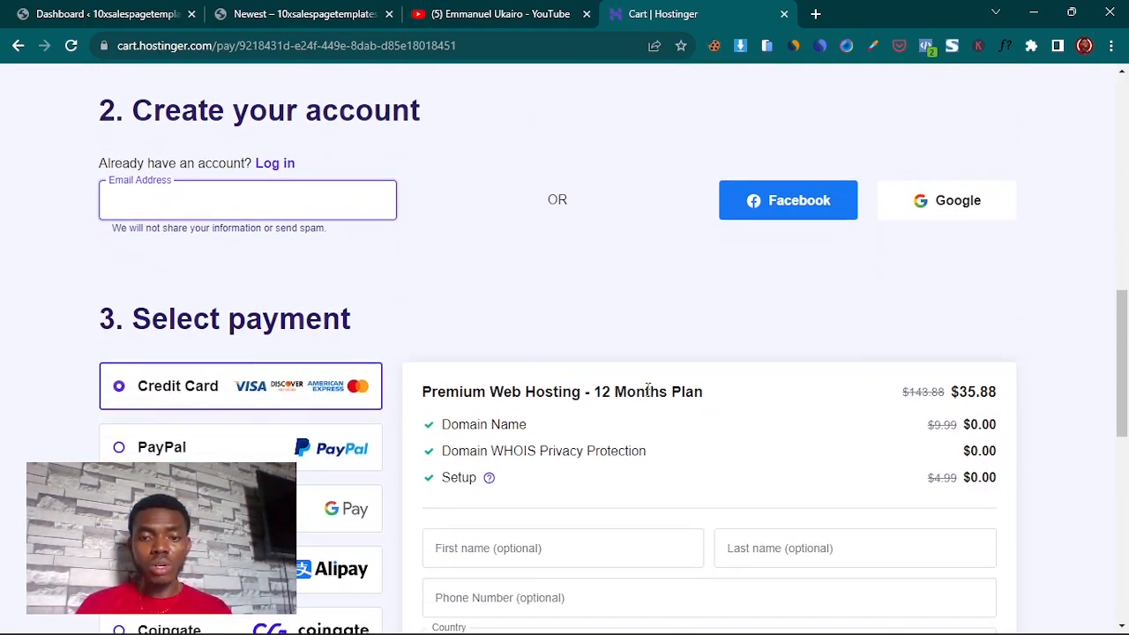
scroll(732, 410, "down", 1)
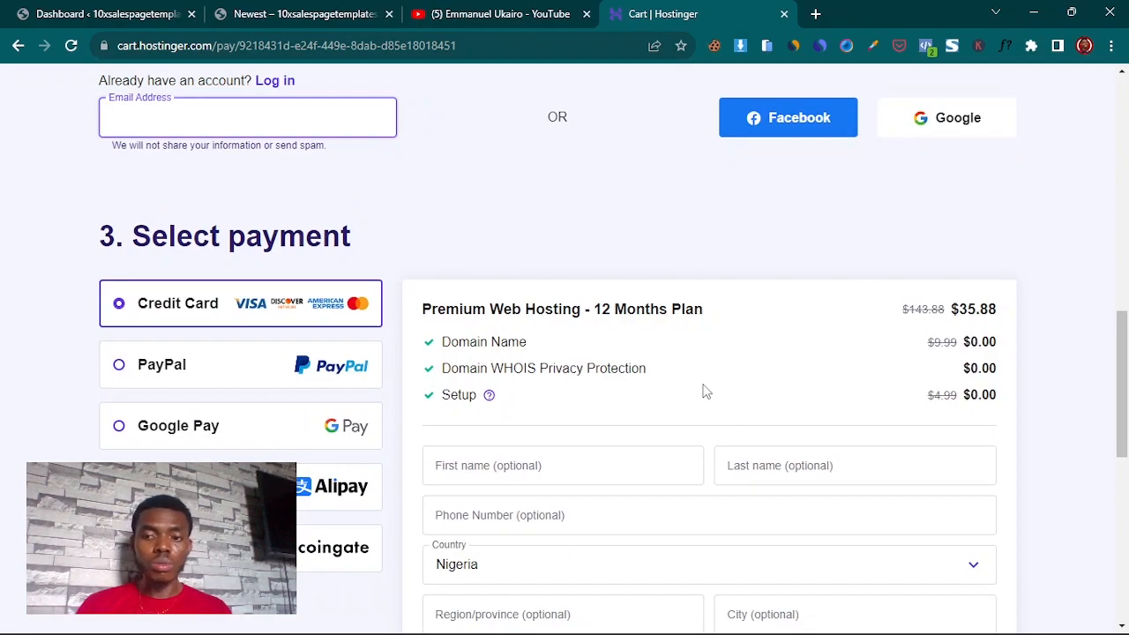
left_click_drag(949, 310, 997, 309)
scroll(723, 414, "up", 1)
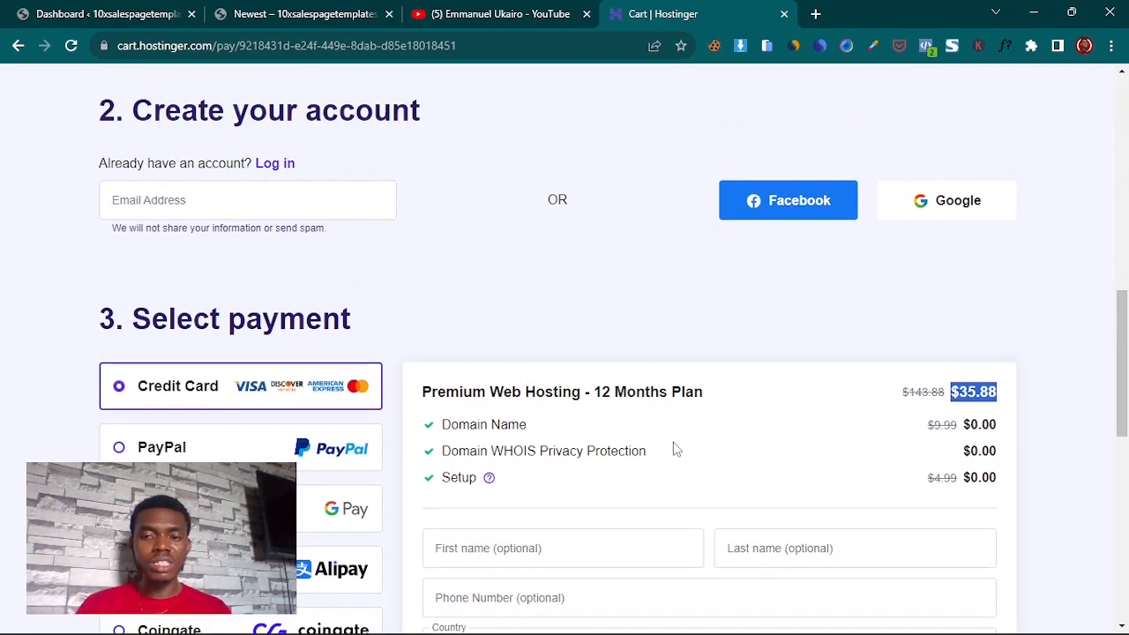
- Examine the order's referral discount and total, compare them with the plan price, and go over the card detail fields
scroll(704, 432, "down", 6)
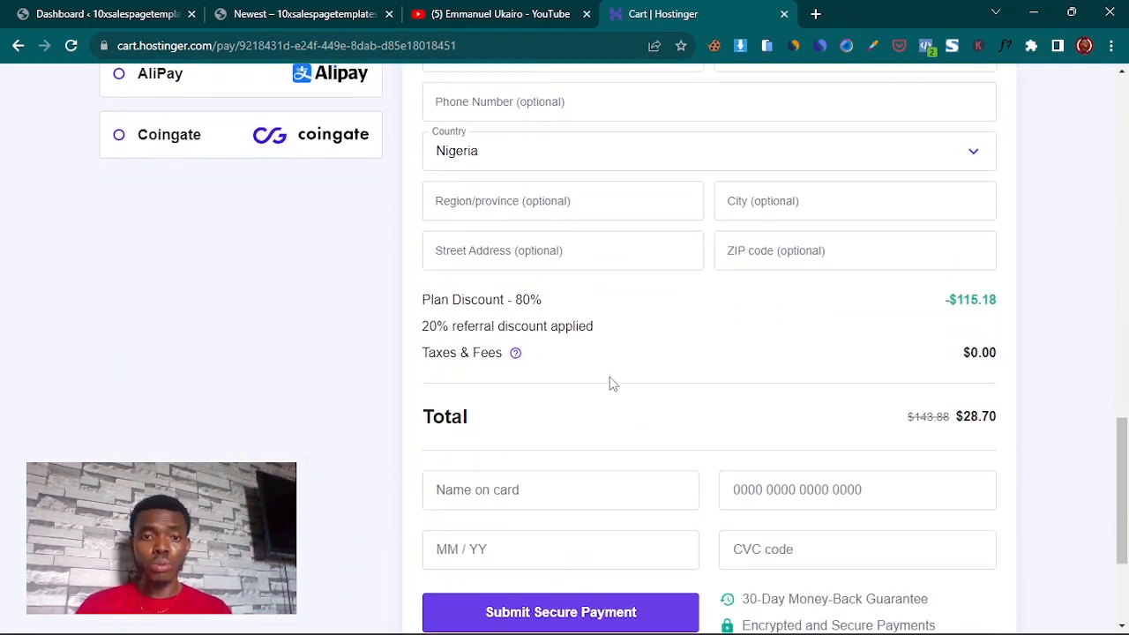
scroll(609, 350, "up", 1)
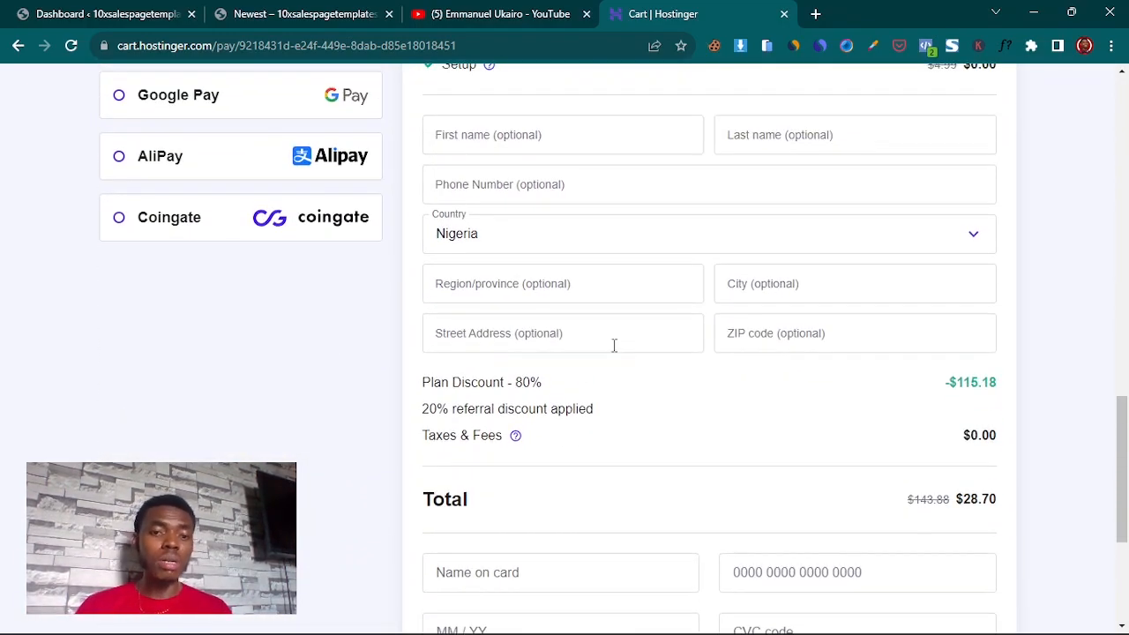
left_click_drag(423, 409, 594, 426)
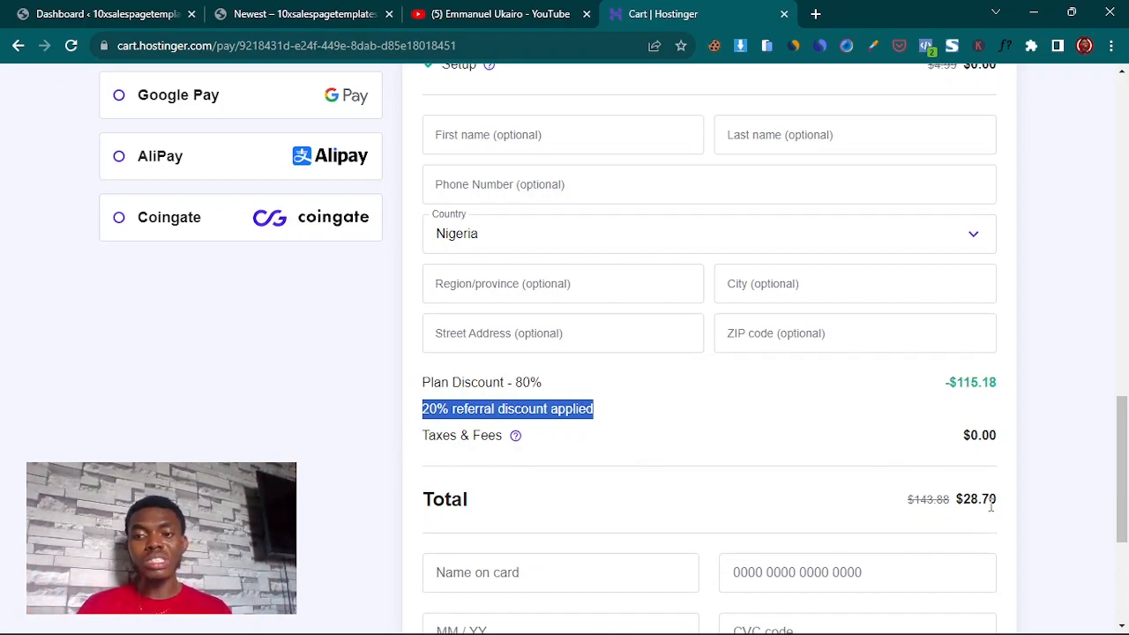
scroll(991, 507, "up", 4)
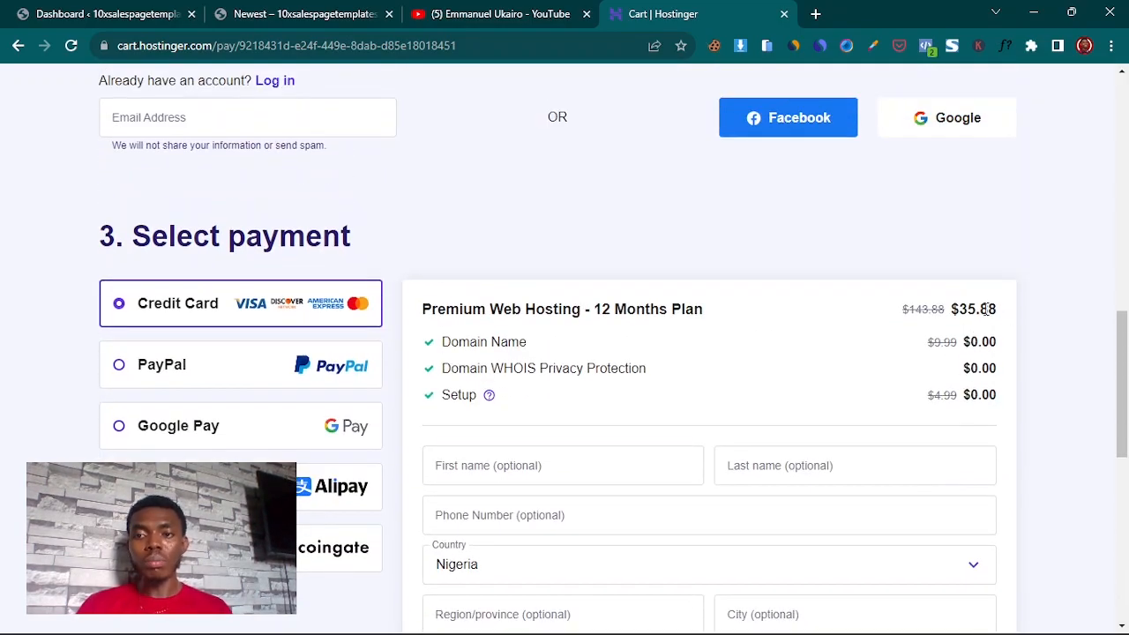
scroll(887, 383, "down", 6)
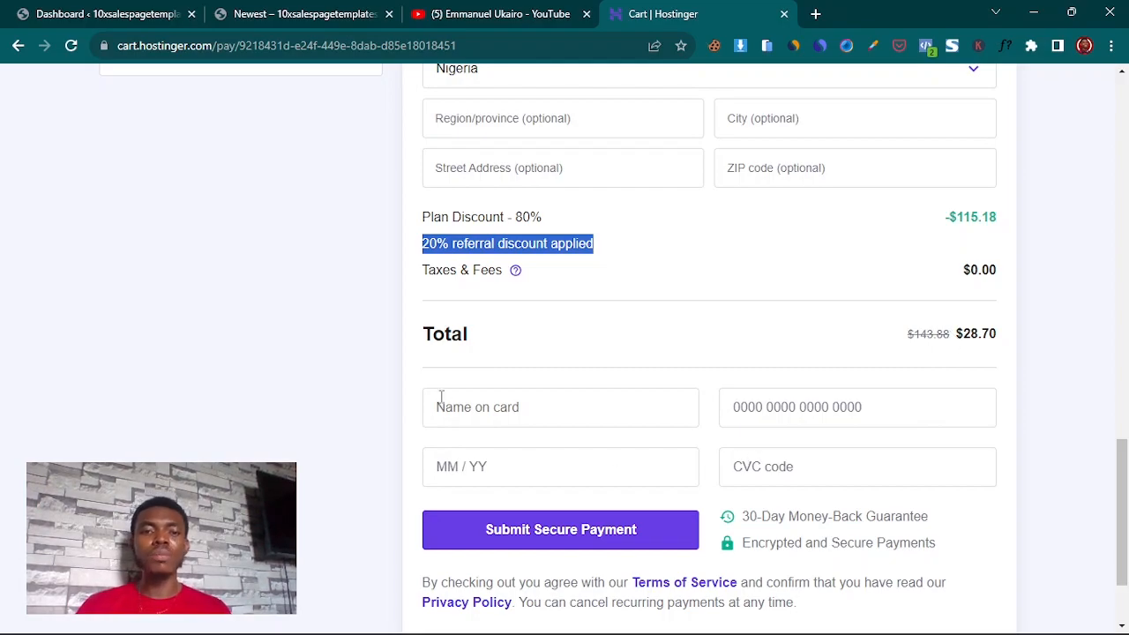
left_click(541, 416)
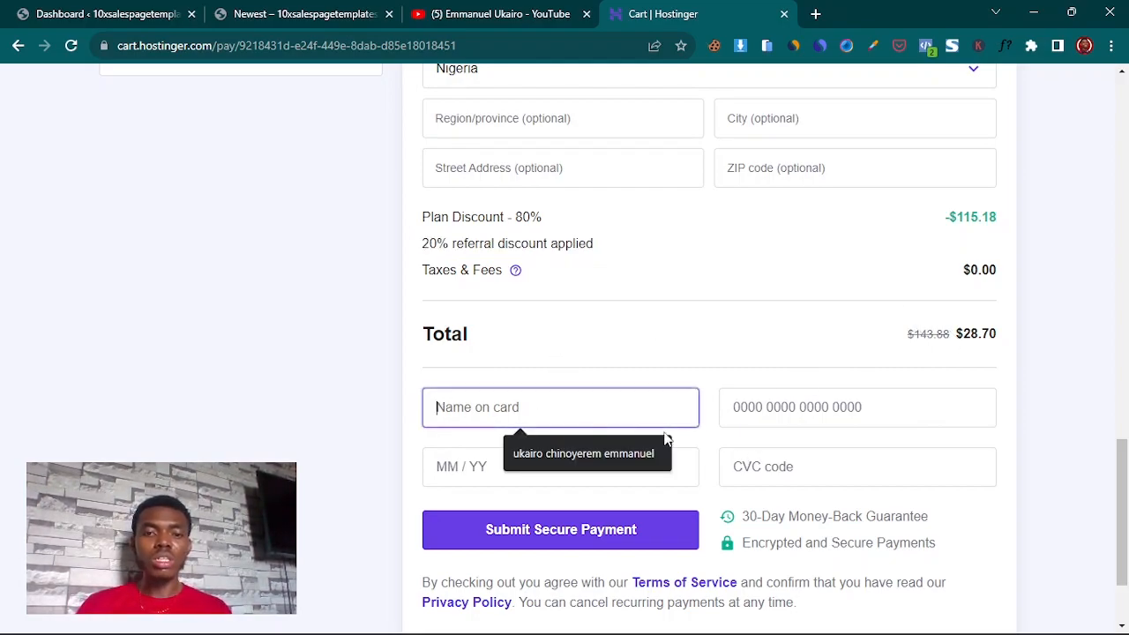
left_click(829, 406)
left_click(602, 471)
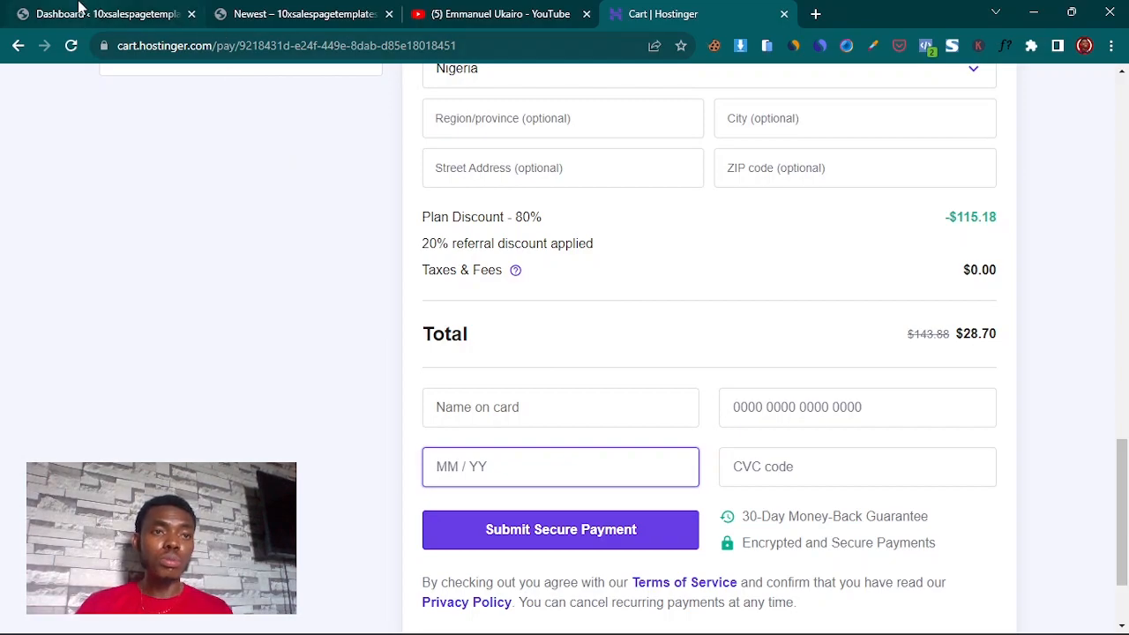
- Switch to the site's WordPress dashboard and open the page for adding new plugins
mouse_move(136, 6)
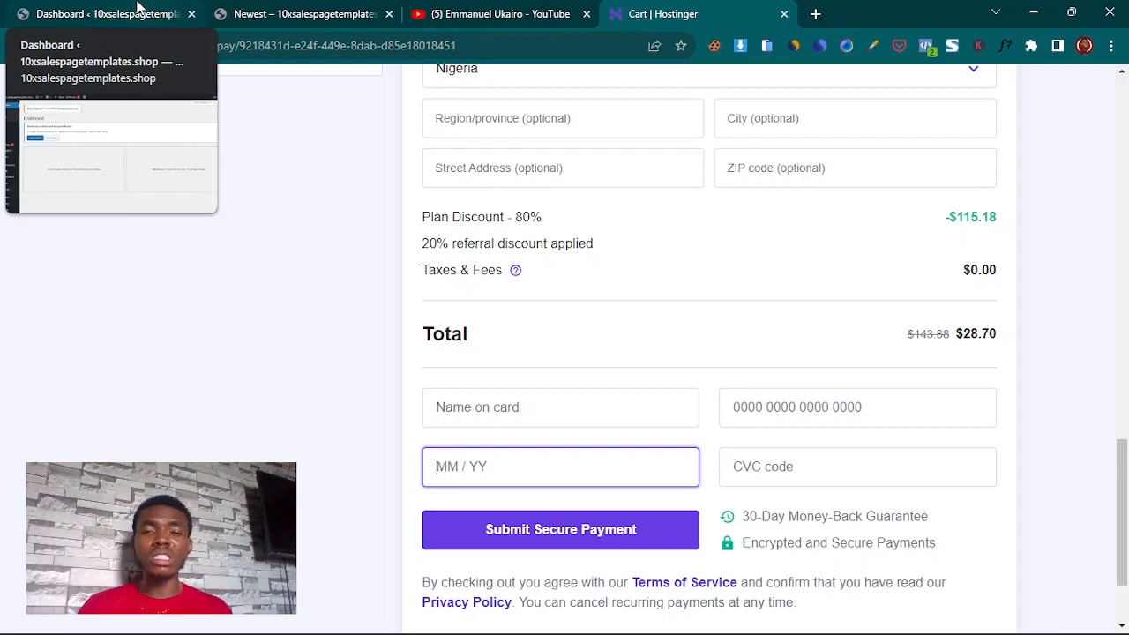
left_click(137, 11)
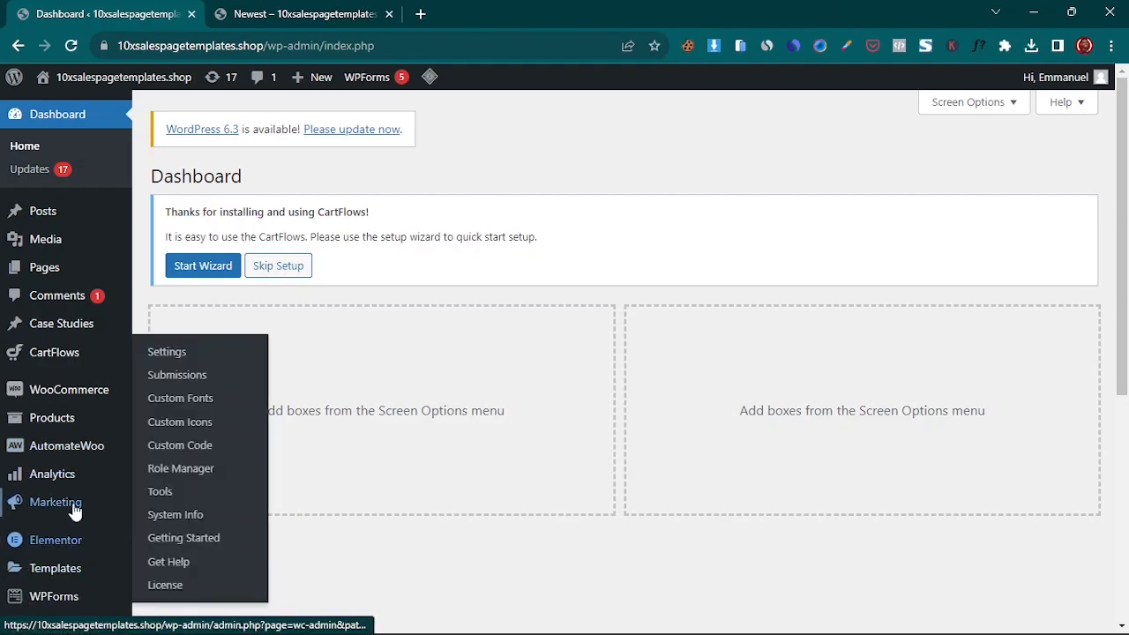
mouse_move(69, 511)
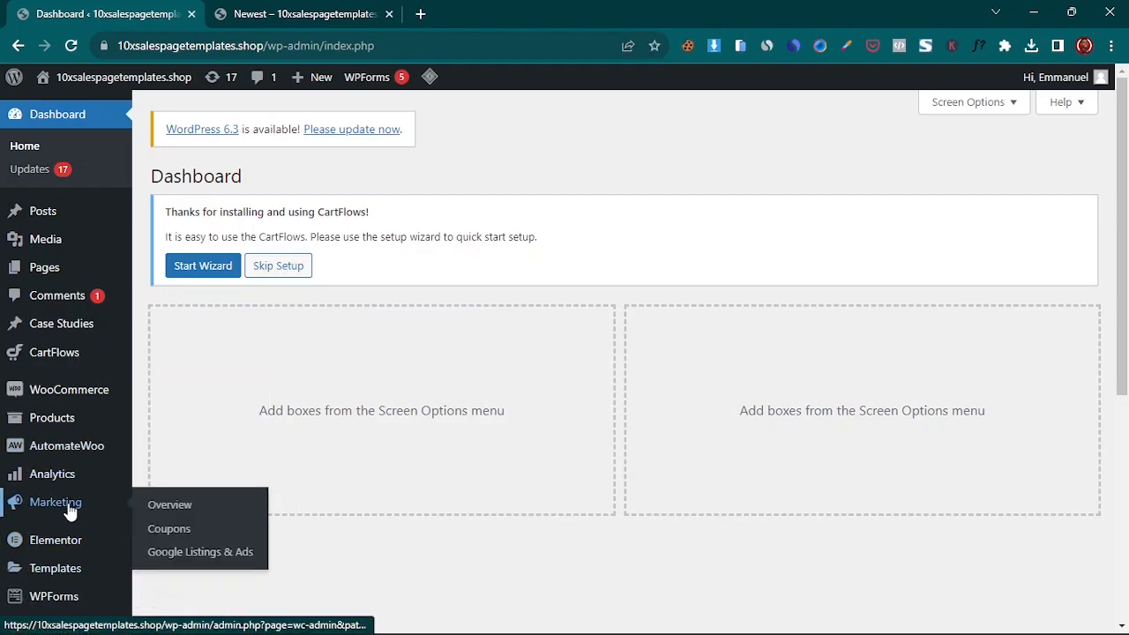
scroll(55, 529, "down", 2)
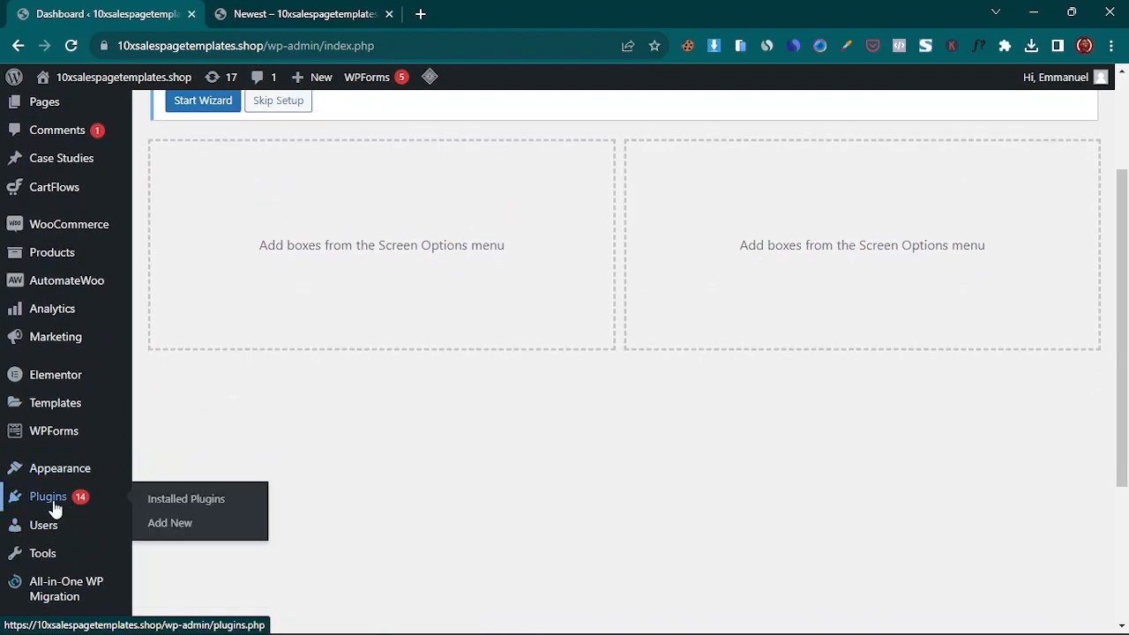
left_click(269, 514)
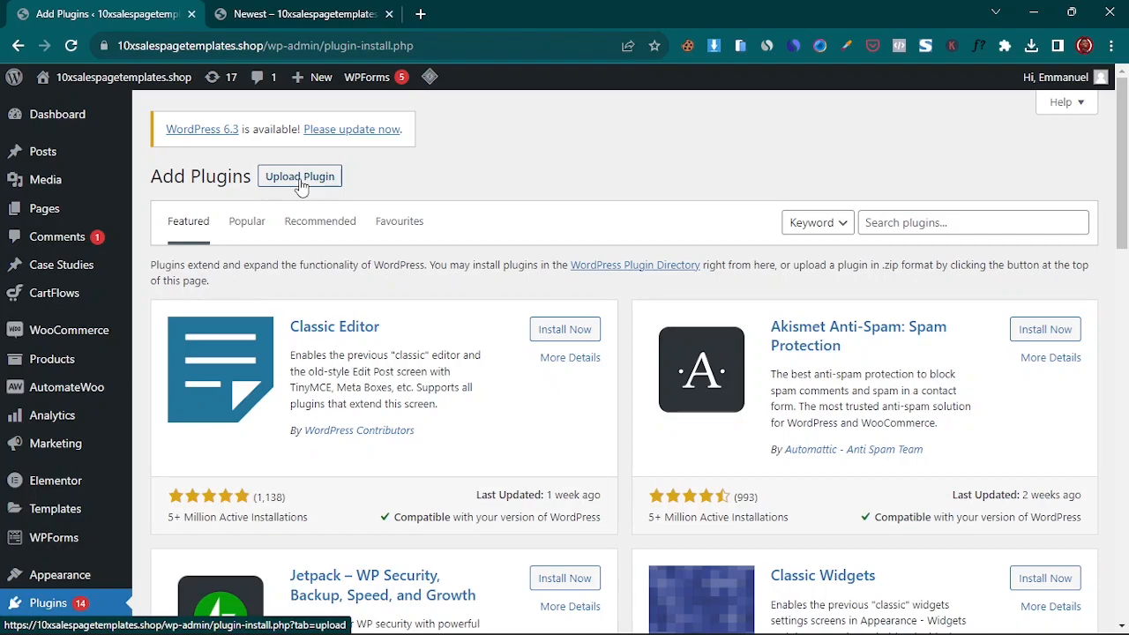
- Search the plugin directory for "elementor"
left_click(912, 227)
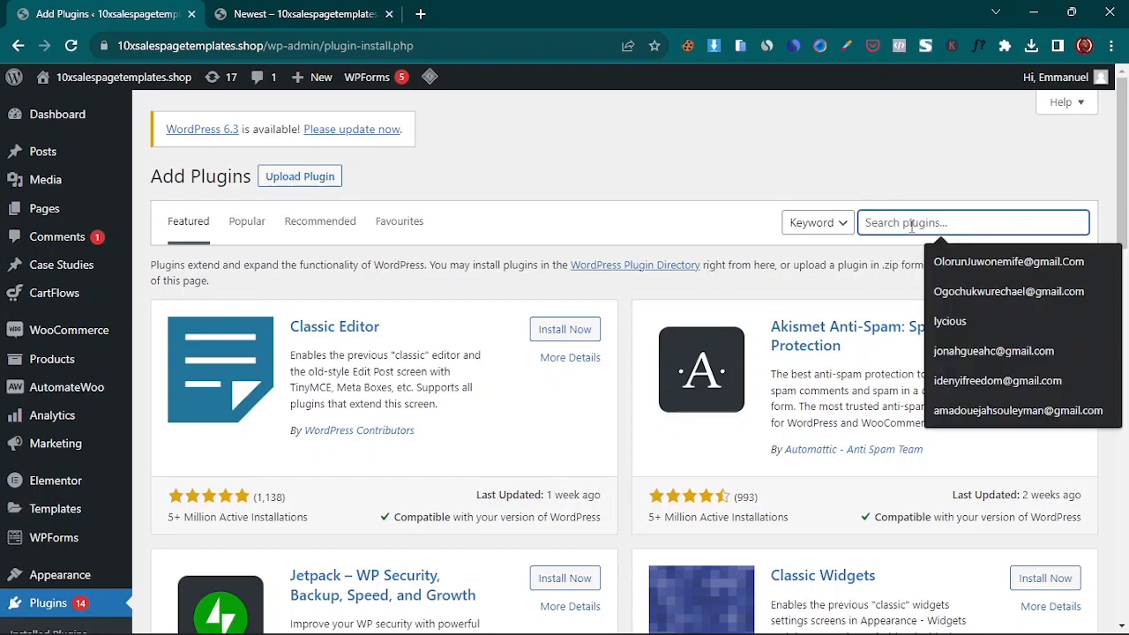
type("e")
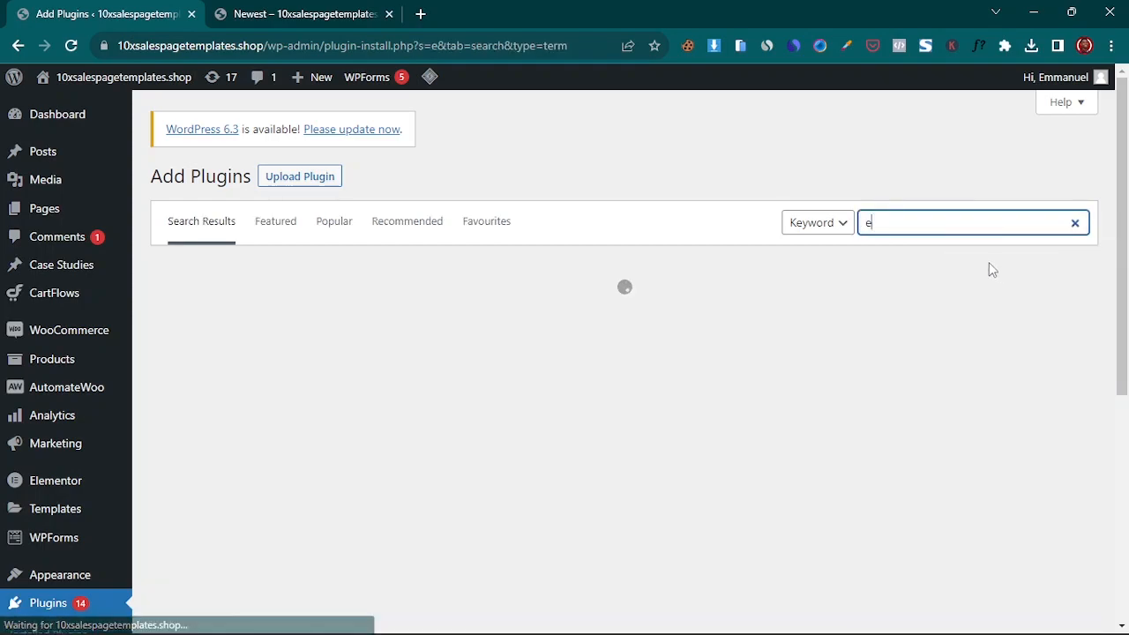
left_click(897, 229)
left_click(970, 262)
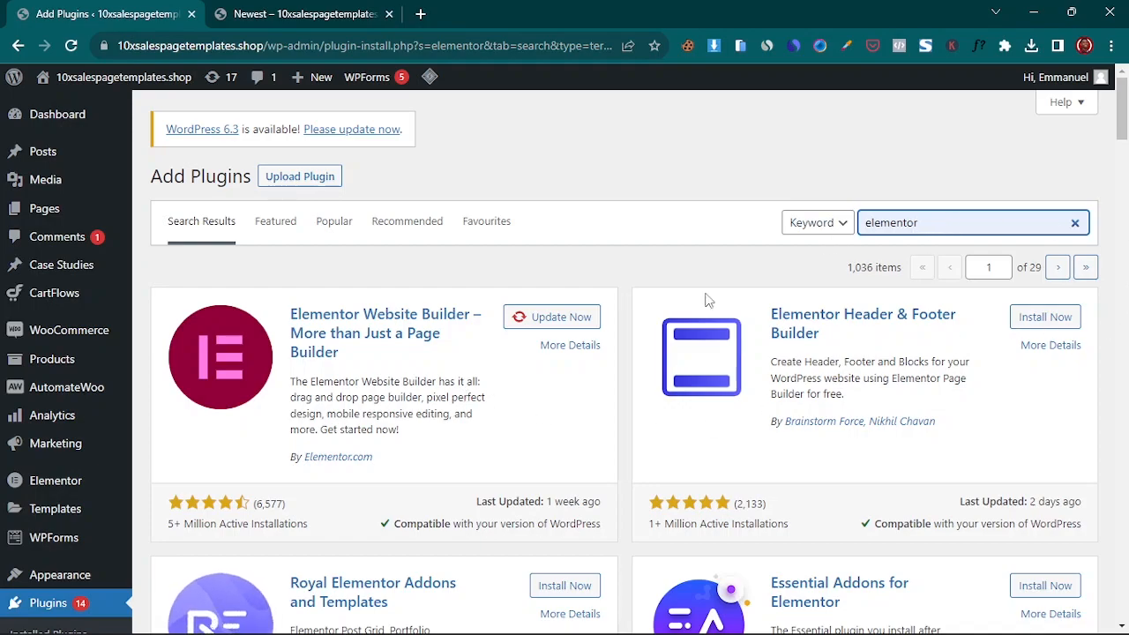
- Create a new page titled "Training" and publish it
mouse_move(44, 210)
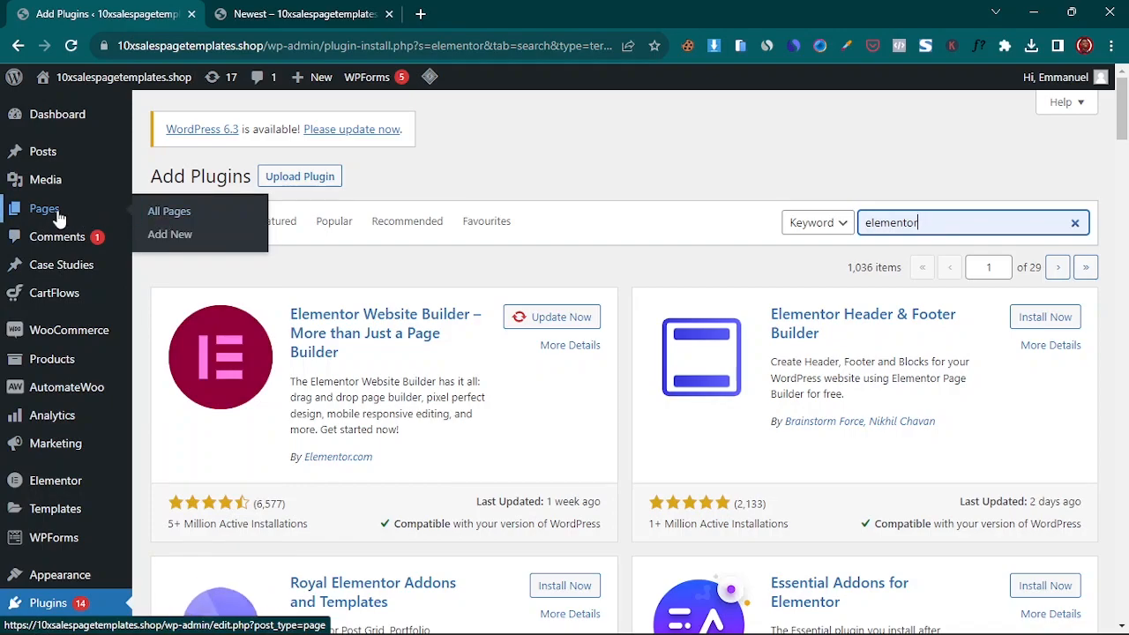
left_click(169, 234)
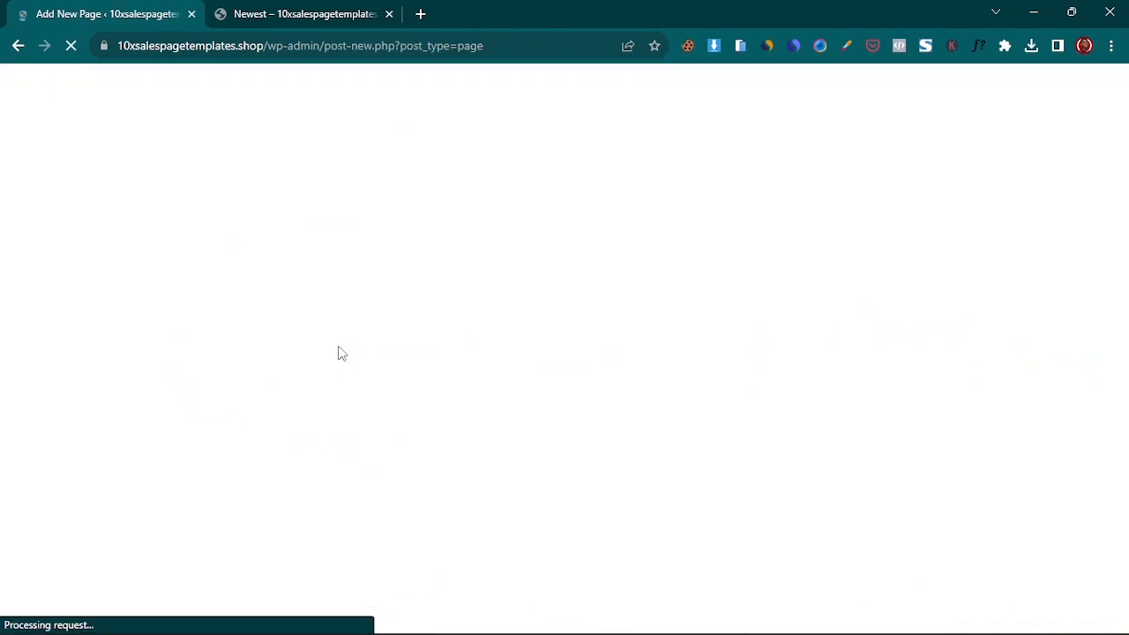
left_click(254, 201)
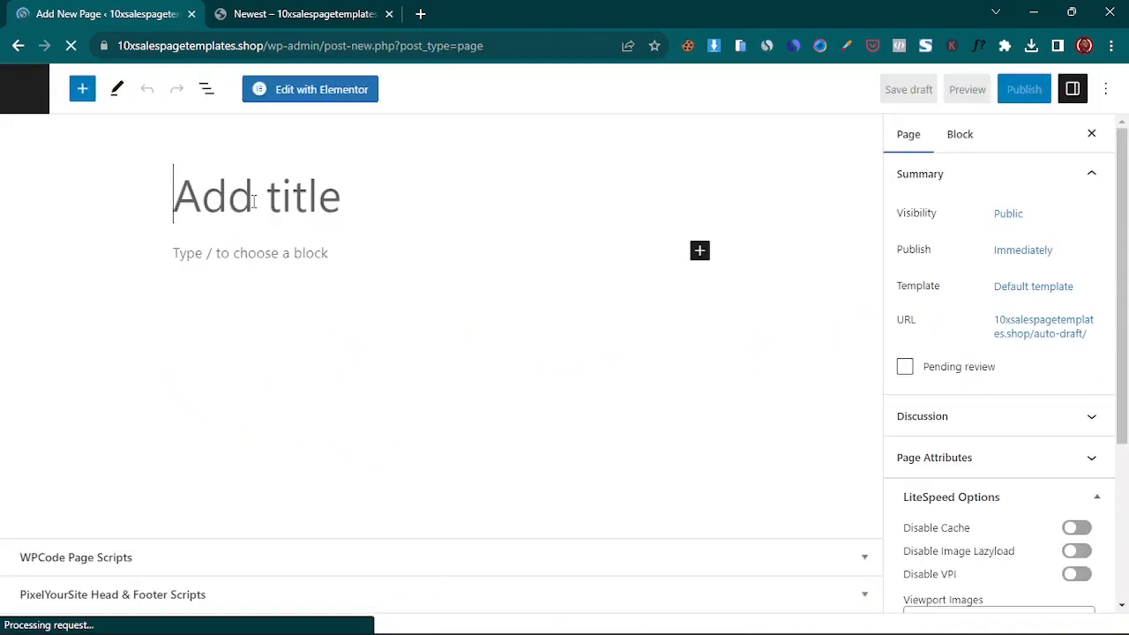
type("Tr")
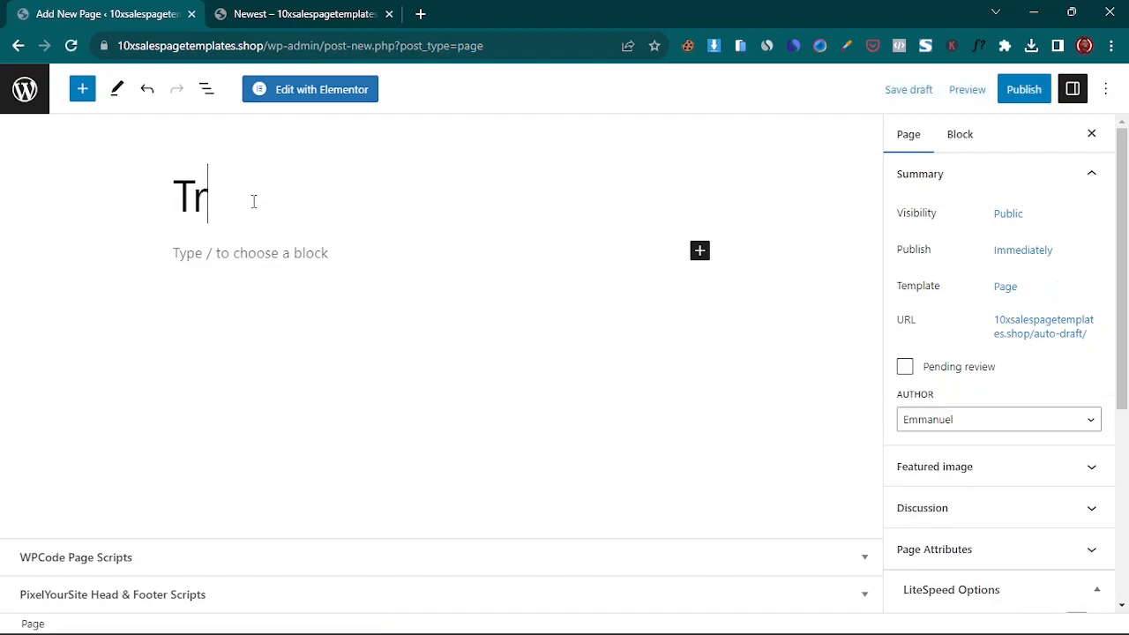
type("aining")
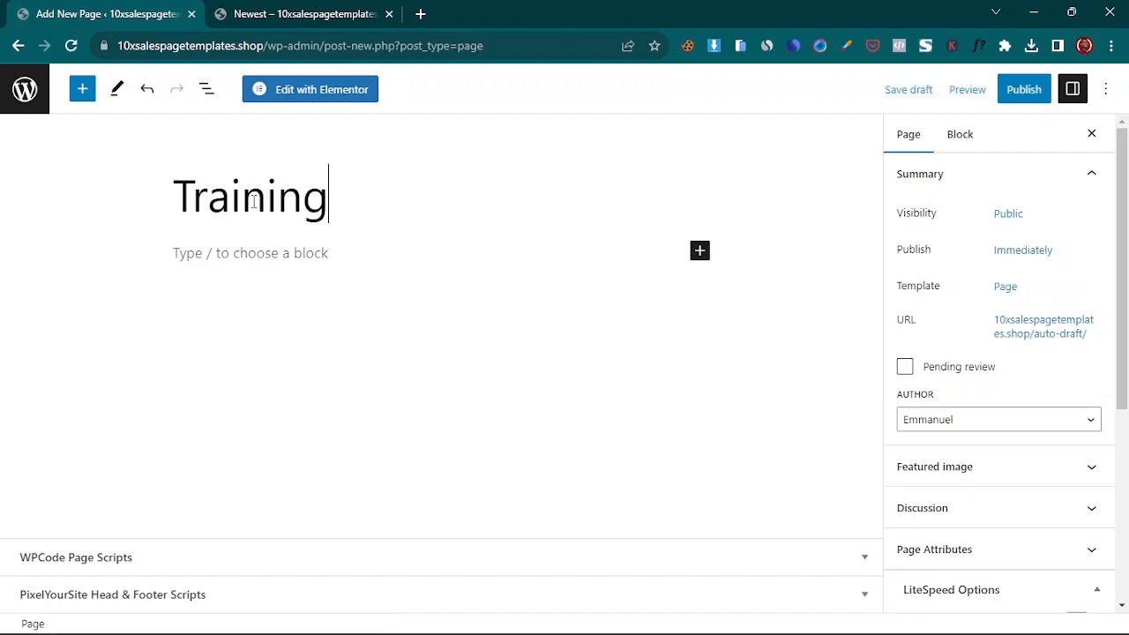
left_click(1025, 95)
left_click(962, 89)
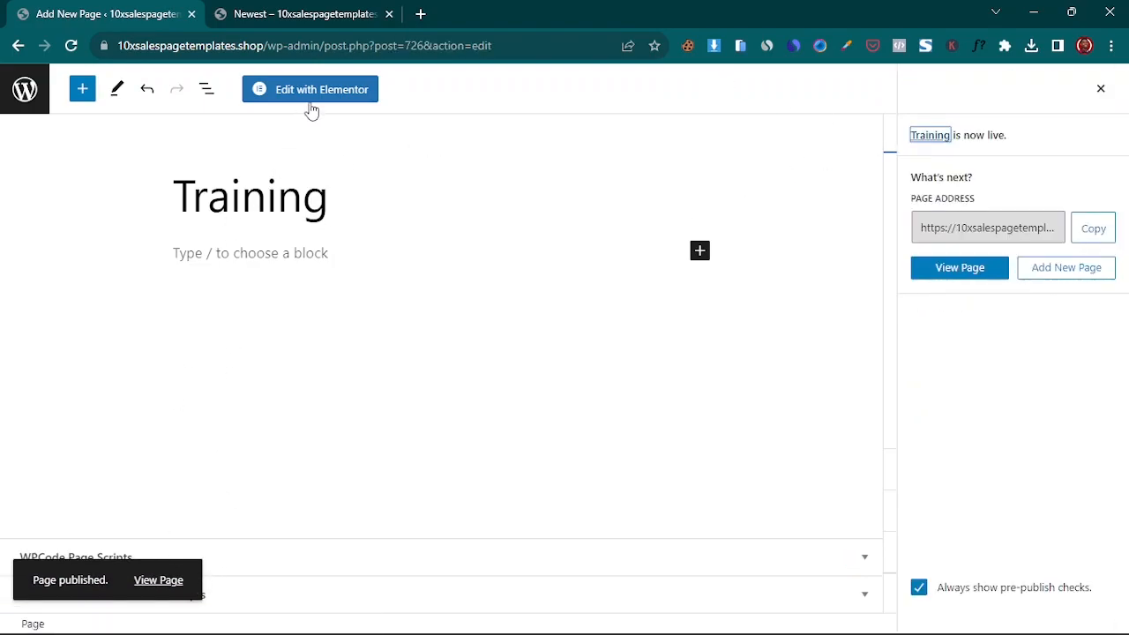
- Open the Training page in Elementor and change its page layout to a blank canvas without the site header and page title
left_click(332, 97)
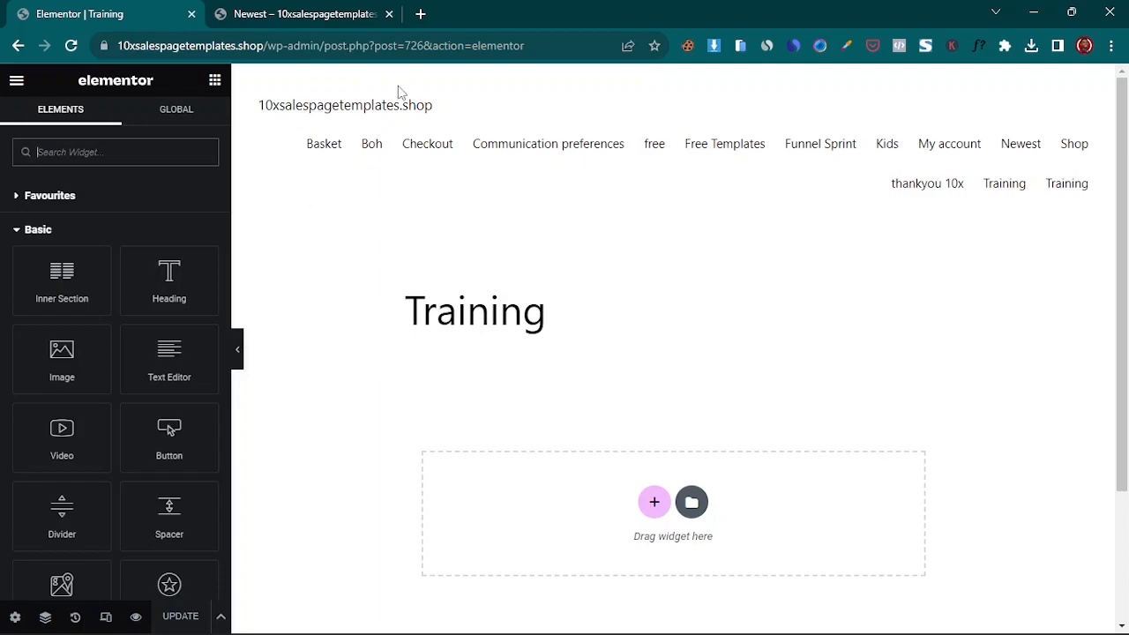
mouse_move(84, 627)
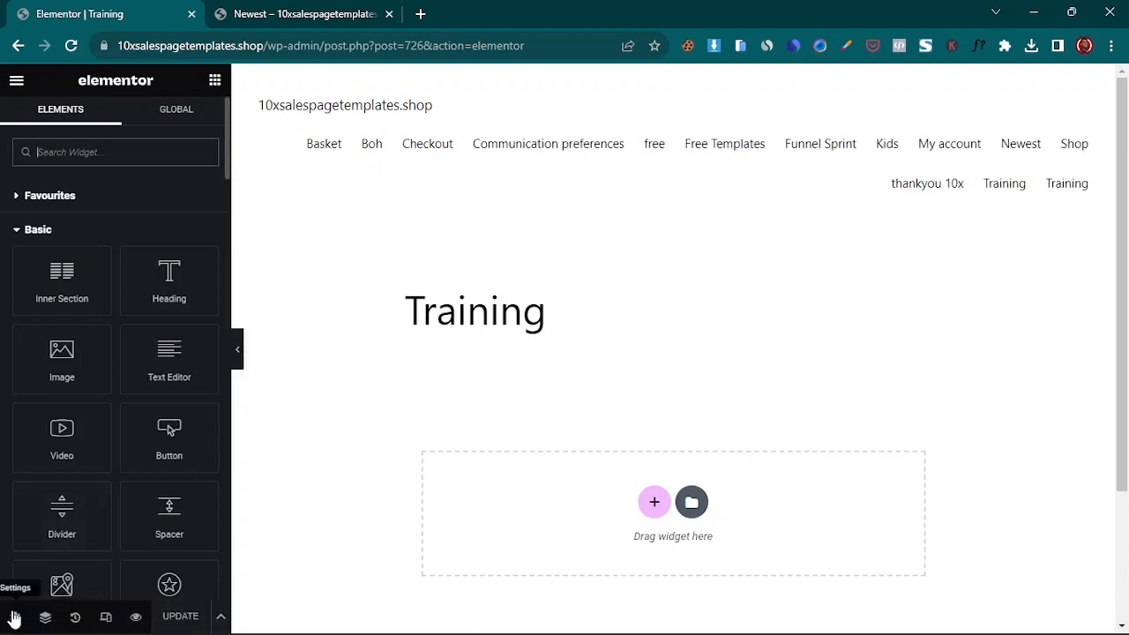
left_click(15, 617)
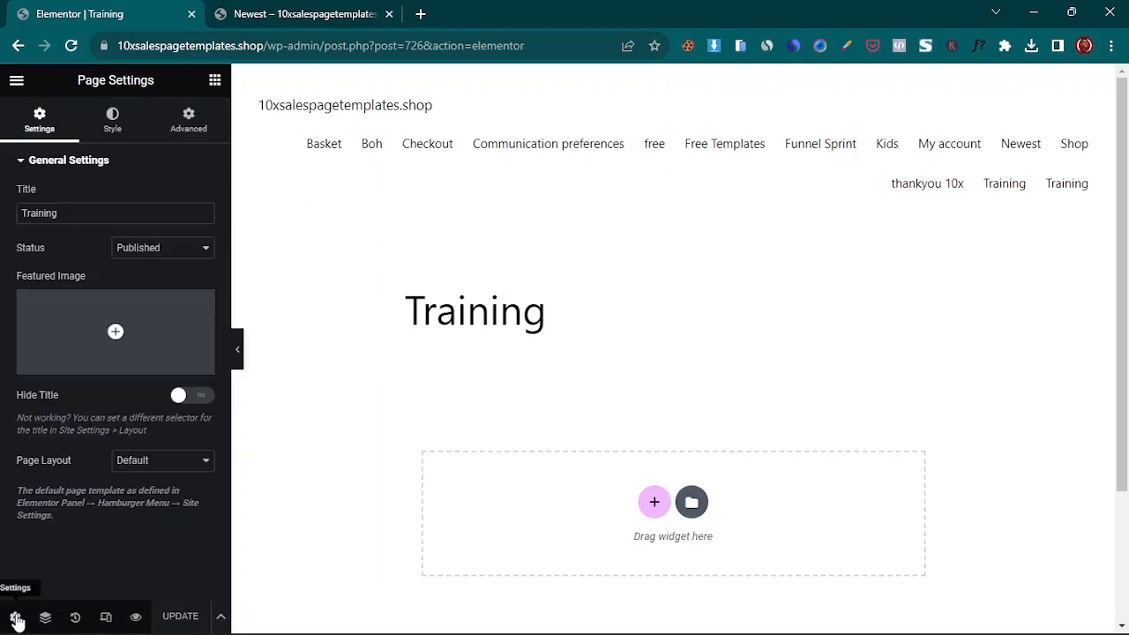
left_click(186, 466)
left_click(171, 491)
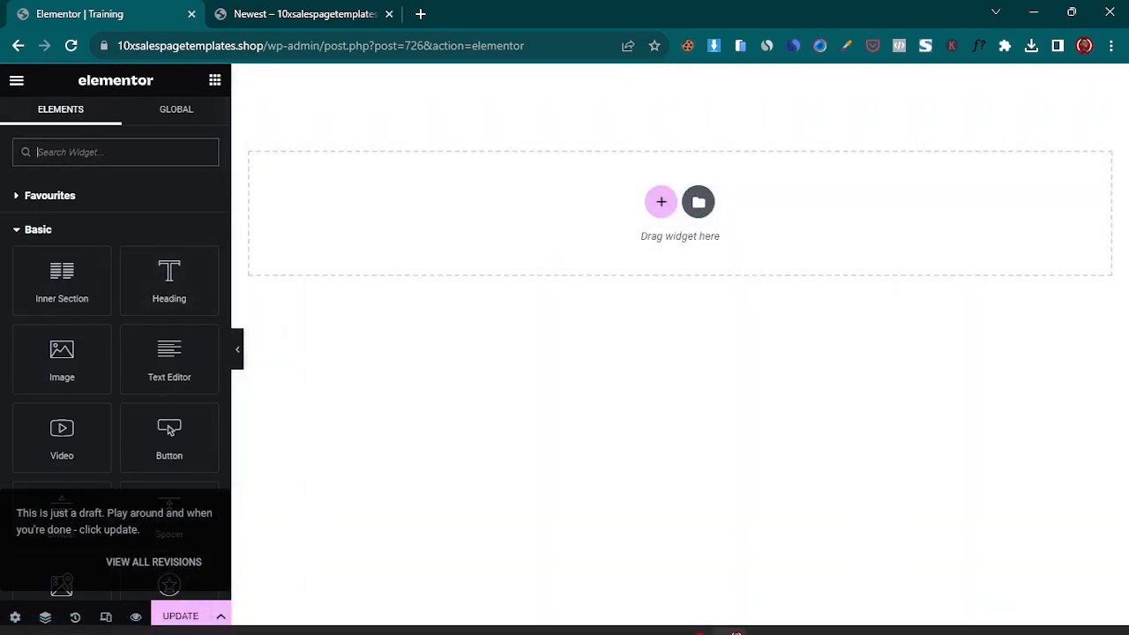
- Update the Training page in Elementor and switch to the Newest sample page
left_click(181, 615)
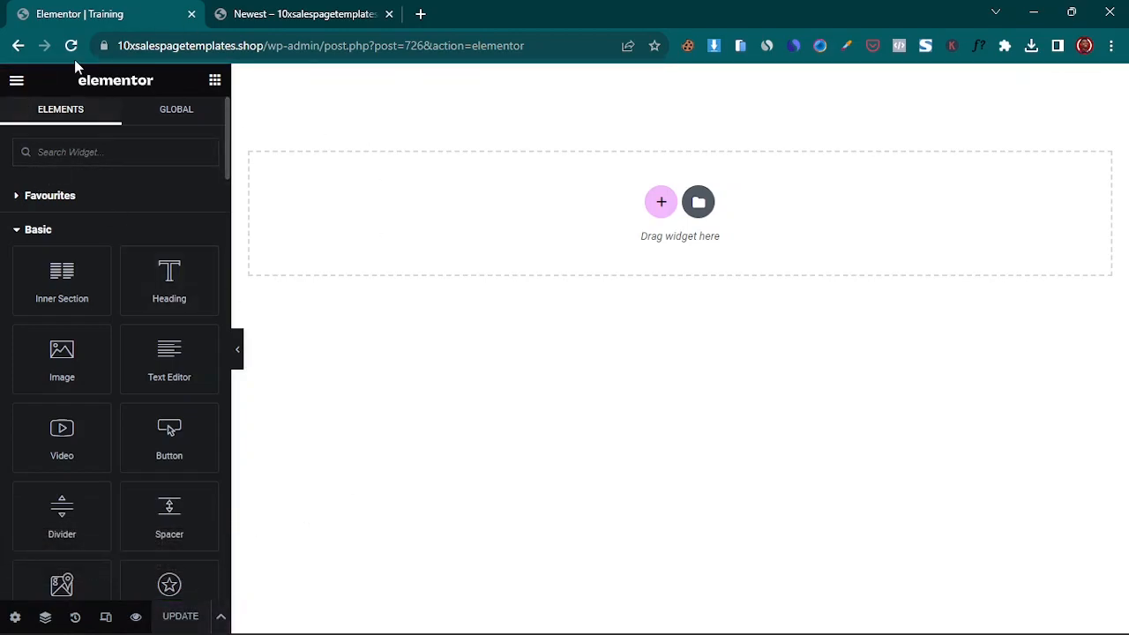
left_click(298, 13)
left_click(152, 10)
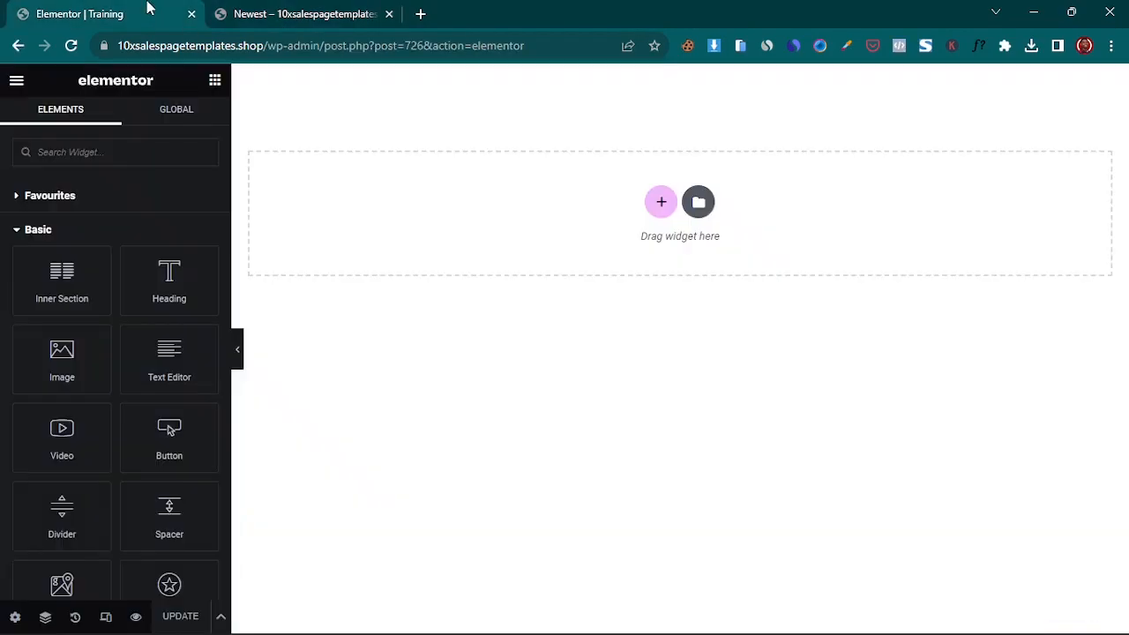
left_click(279, 16)
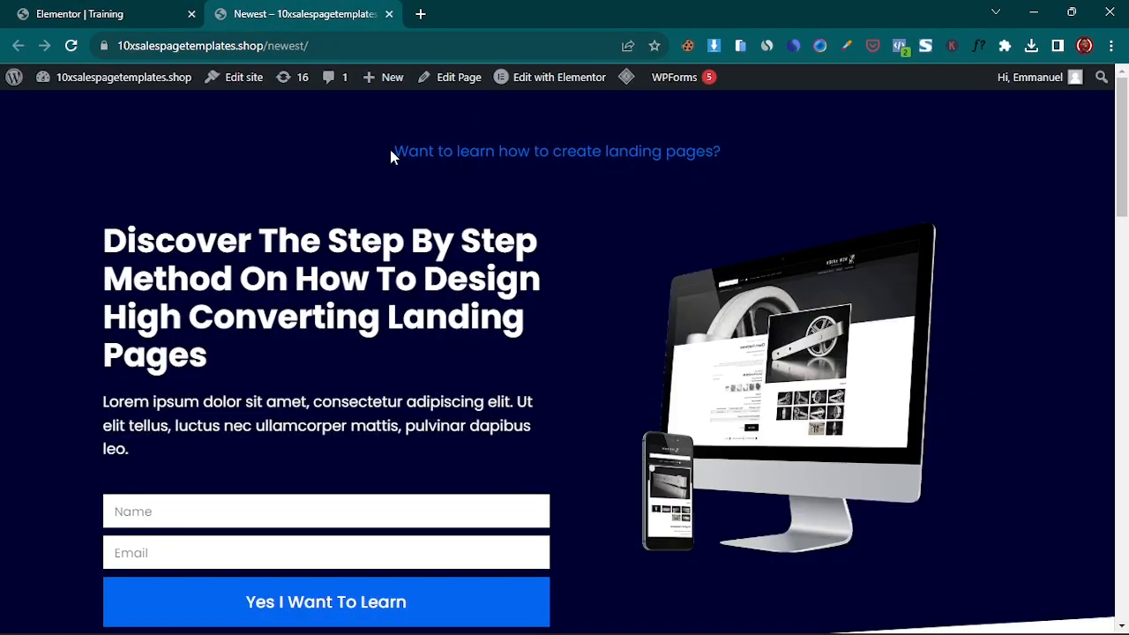
- Copy the line "Want to learn how to create landing pages?" from the Newest page and return to the Training page editor
left_click_drag(392, 156, 719, 175)
right_click(632, 150)
left_click(726, 165)
left_click(118, 11)
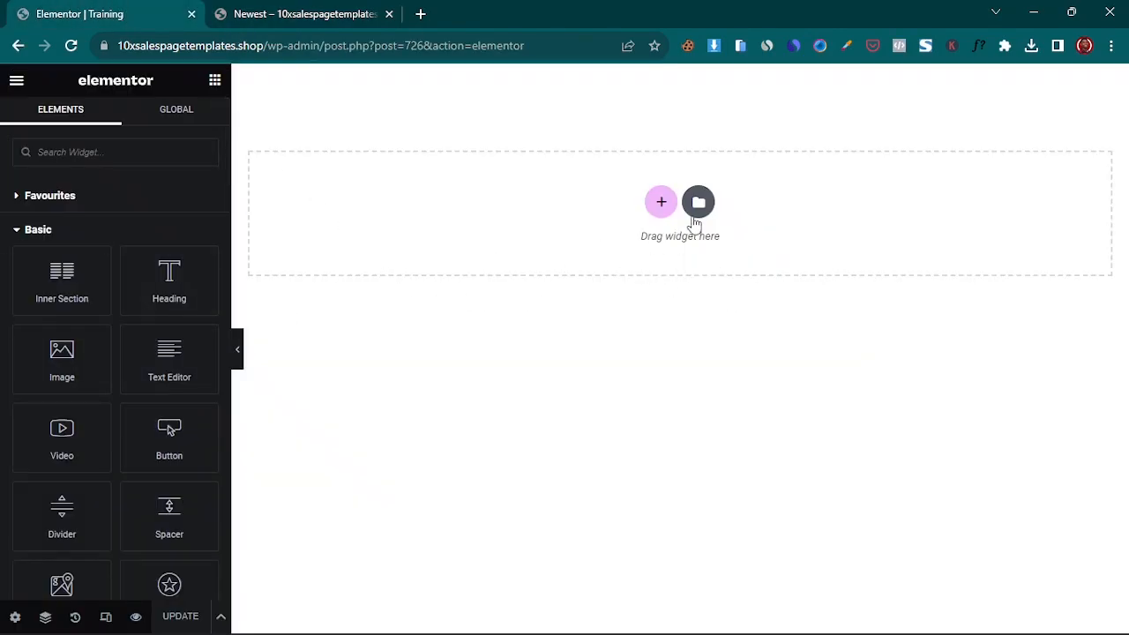
- Add a single-column section to the Training page and set its padding to 50 px top and 70 px bottom
left_click(661, 203)
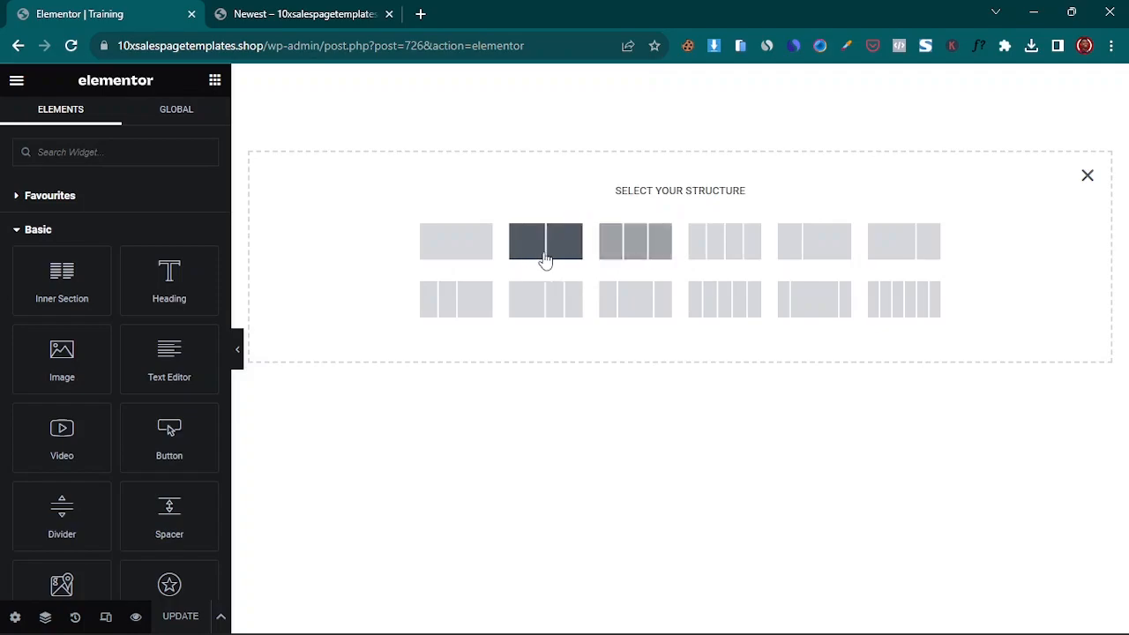
left_click(470, 250)
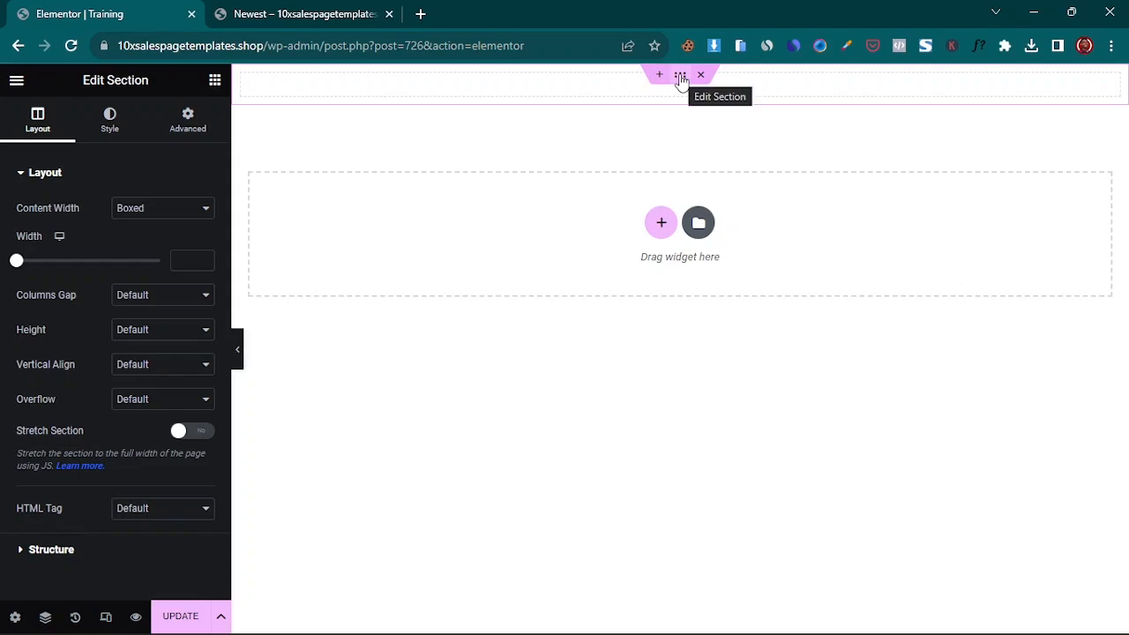
left_click(190, 120)
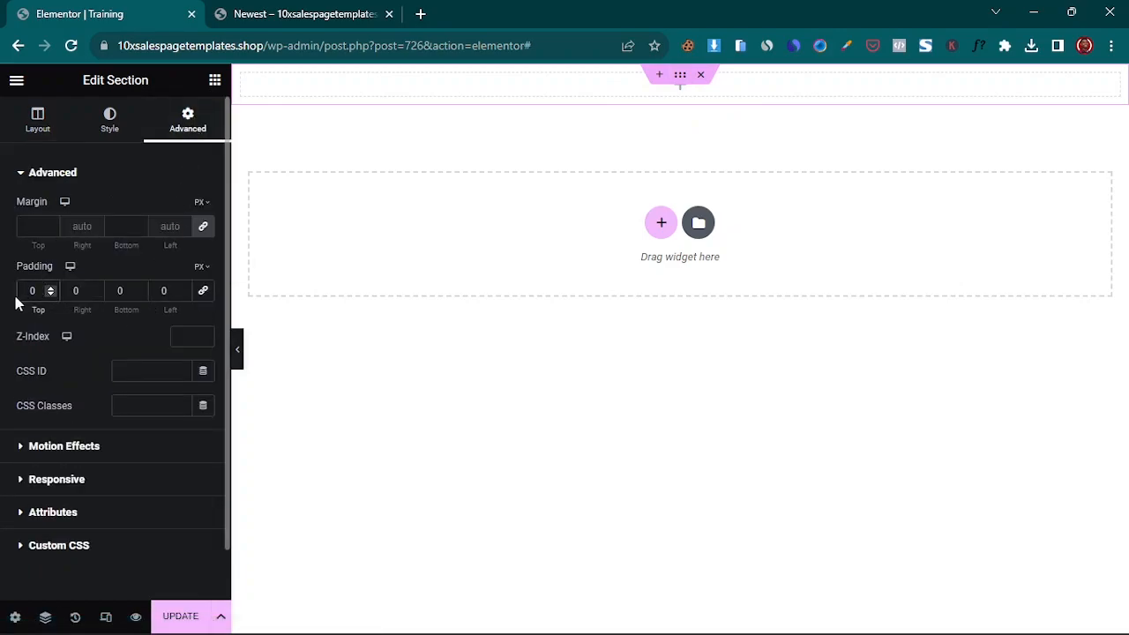
type("30")
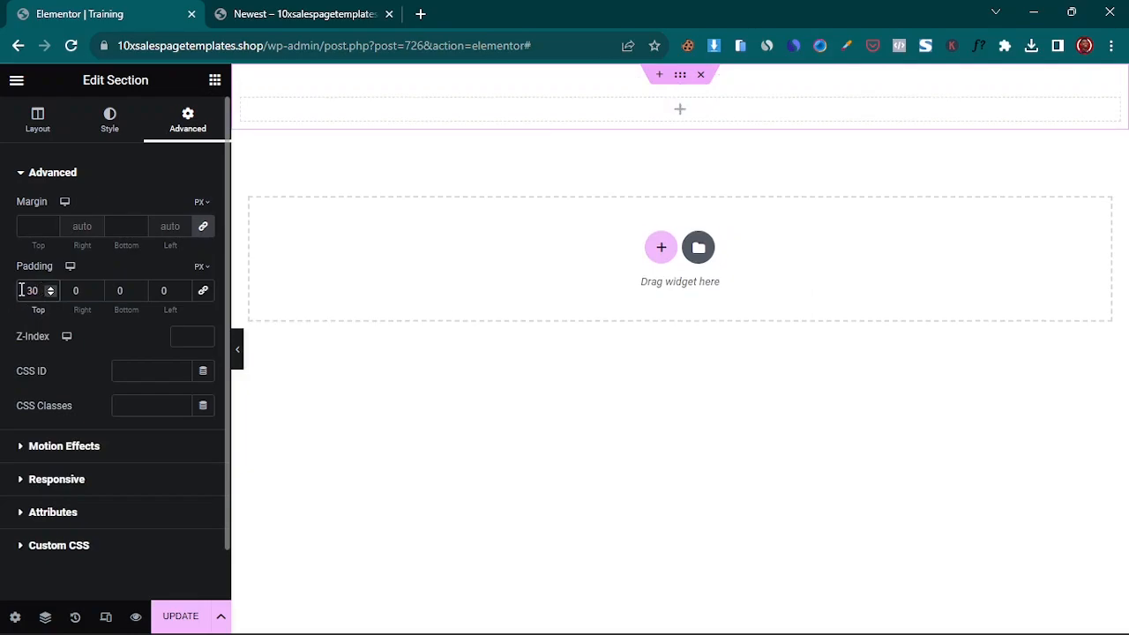
double_click(21, 290)
type("50")
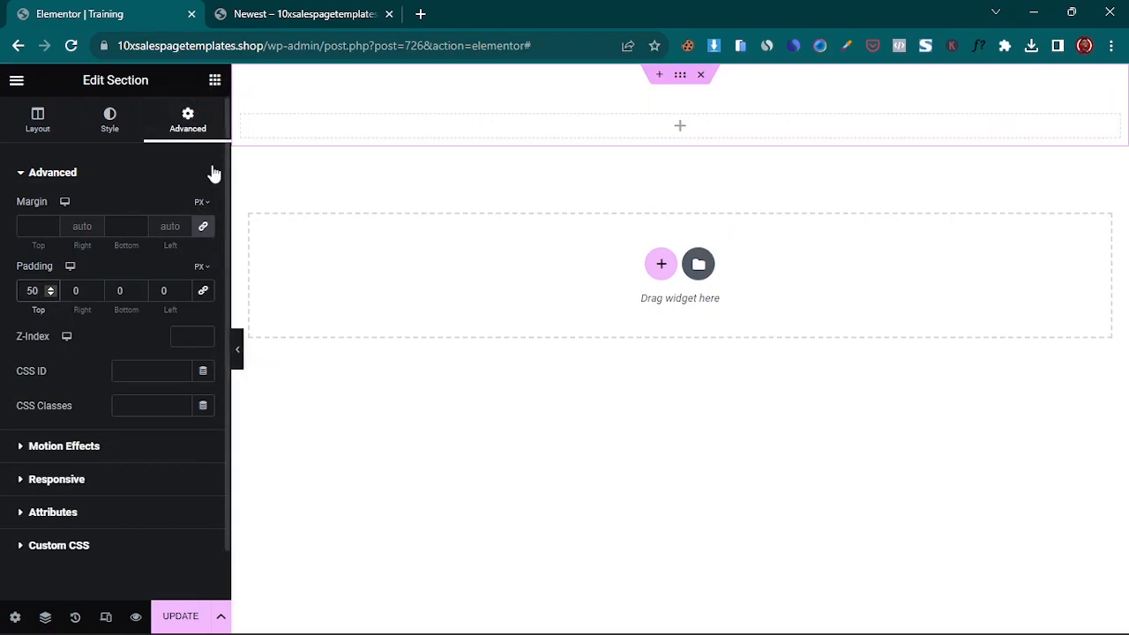
left_click(124, 291)
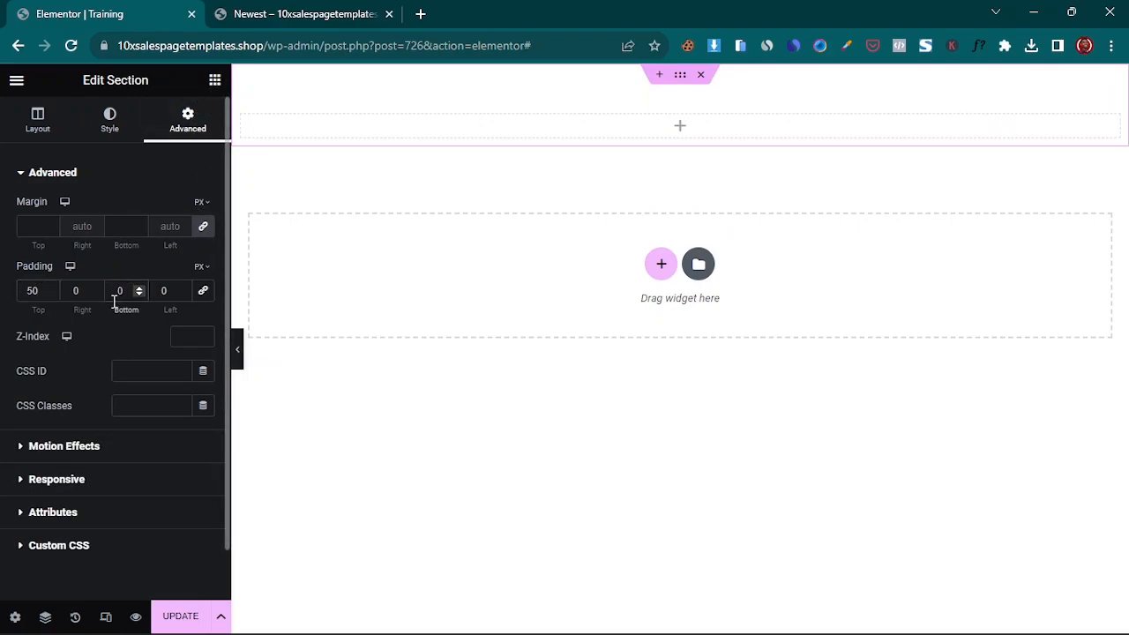
key("BackSpace")
type("70")
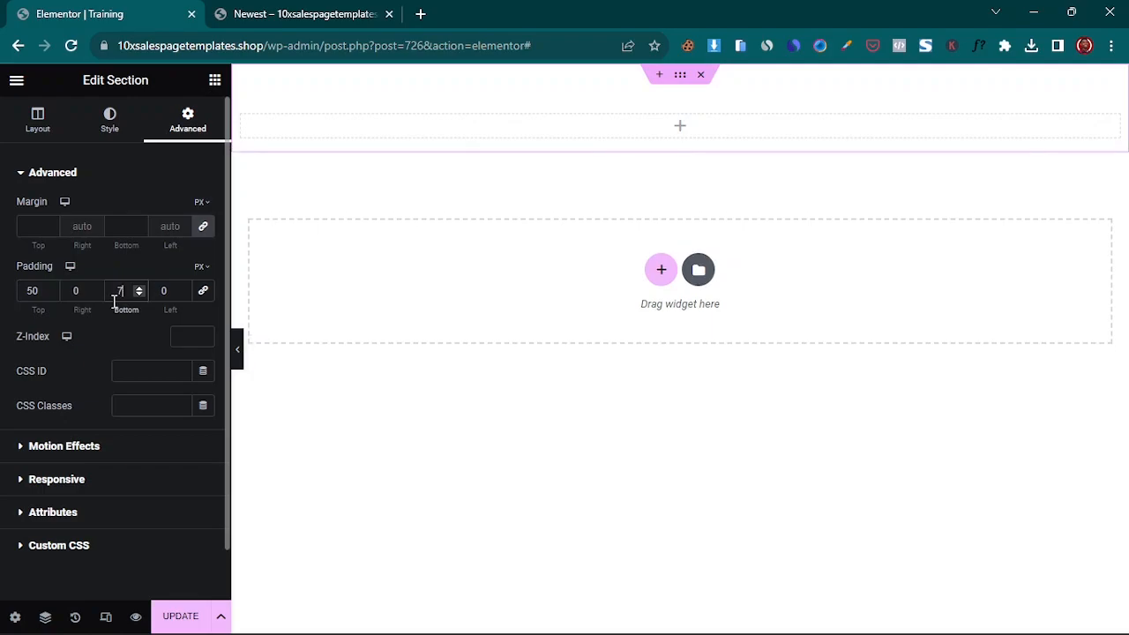
- Set the new section's background type to Classic and open its background colour for editing
left_click(214, 83)
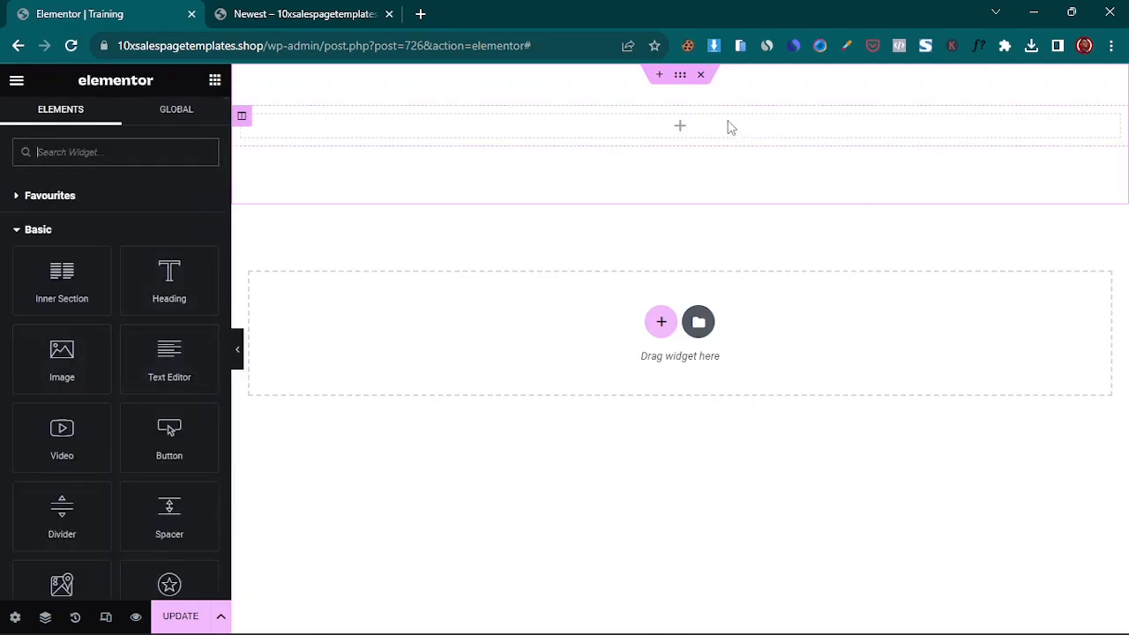
left_click(681, 78)
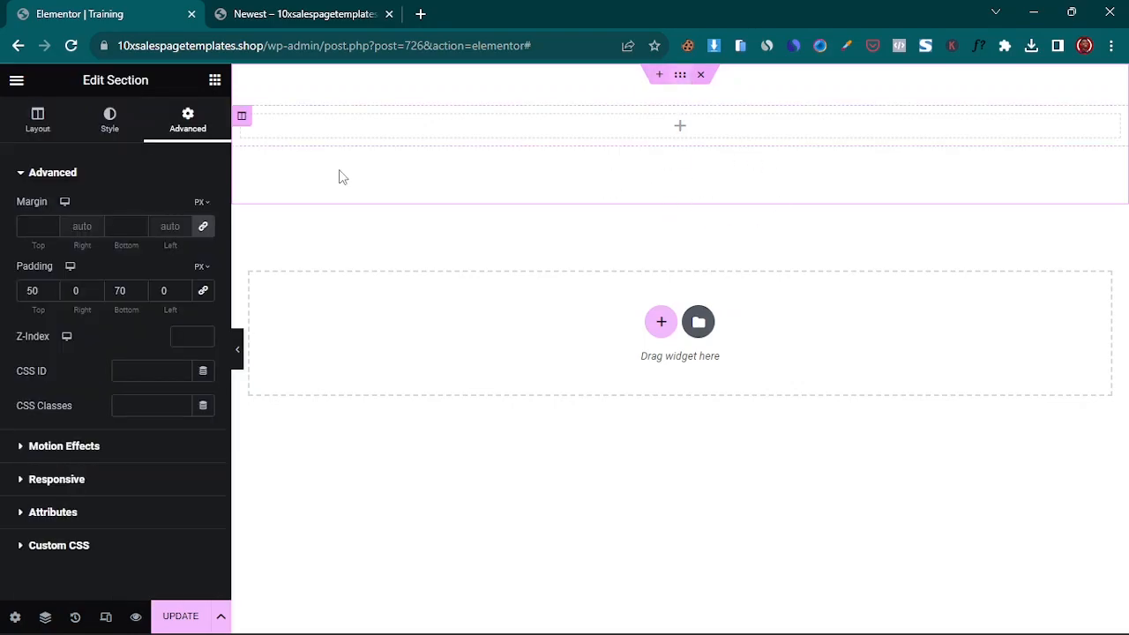
left_click(108, 123)
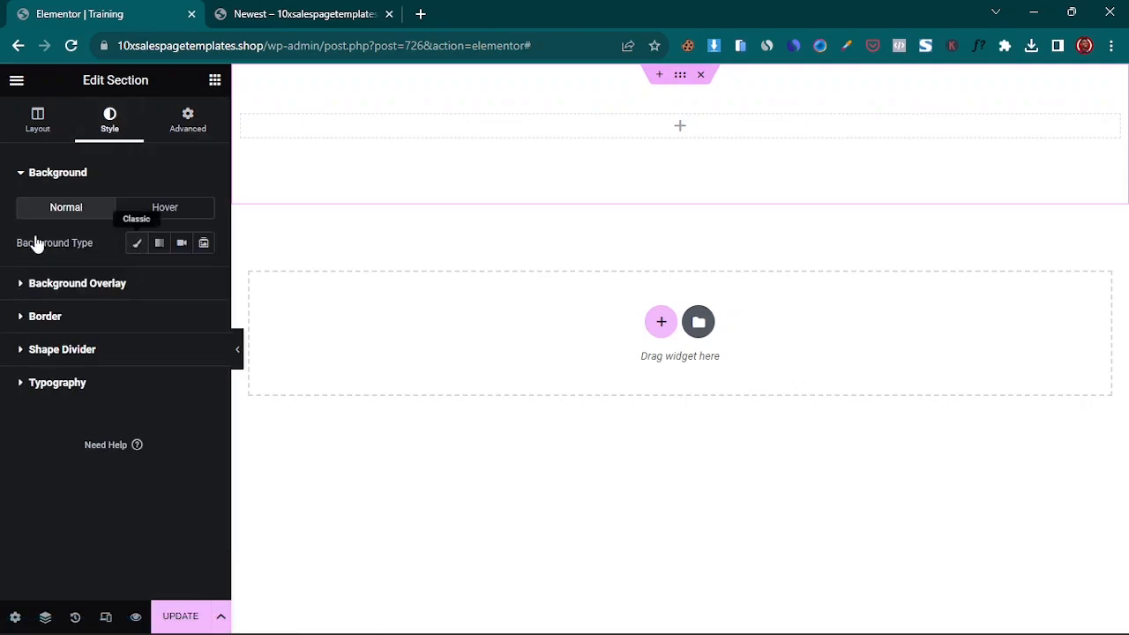
left_click(138, 245)
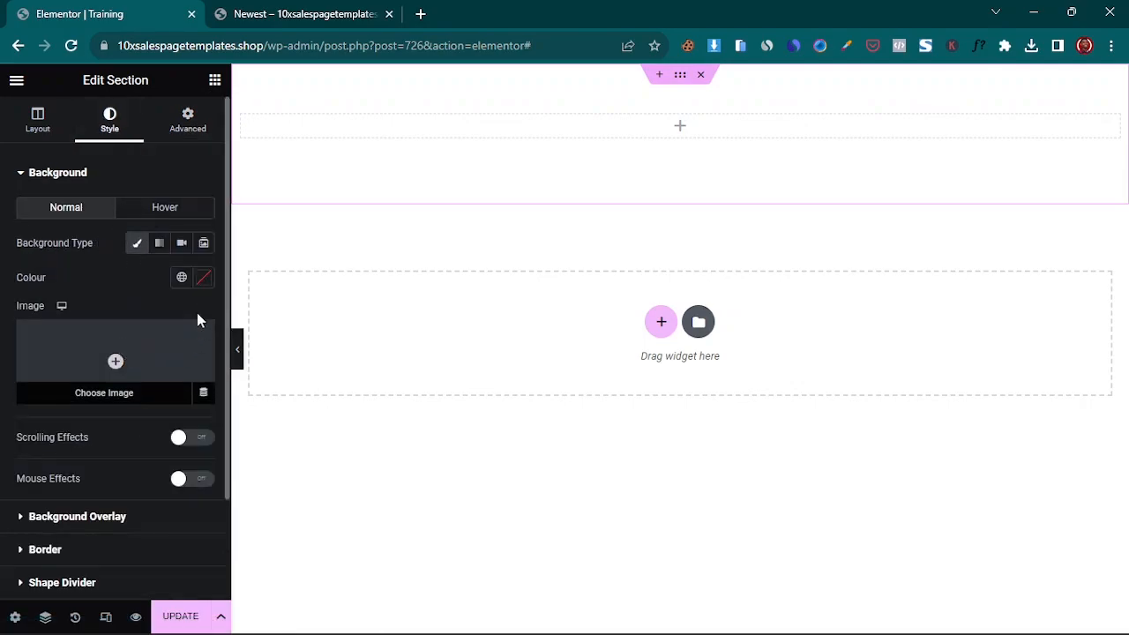
left_click(205, 279)
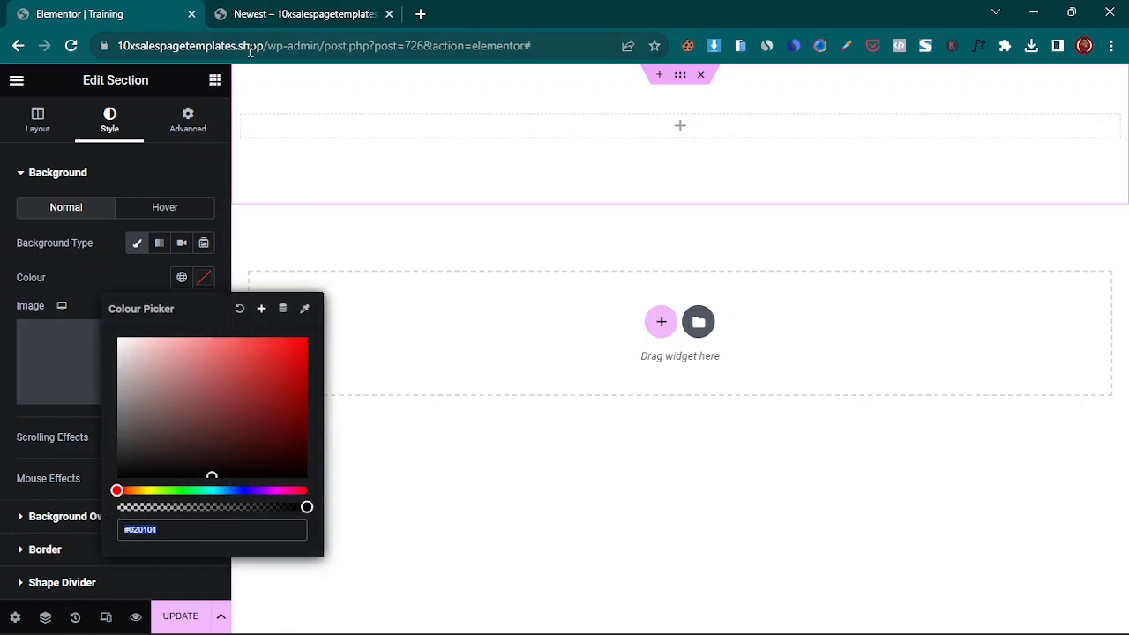
- Sample the dark blue background of the Newest page with the Color Picker extension and copy its hex code #000231
left_click(289, 10)
left_click(812, 183)
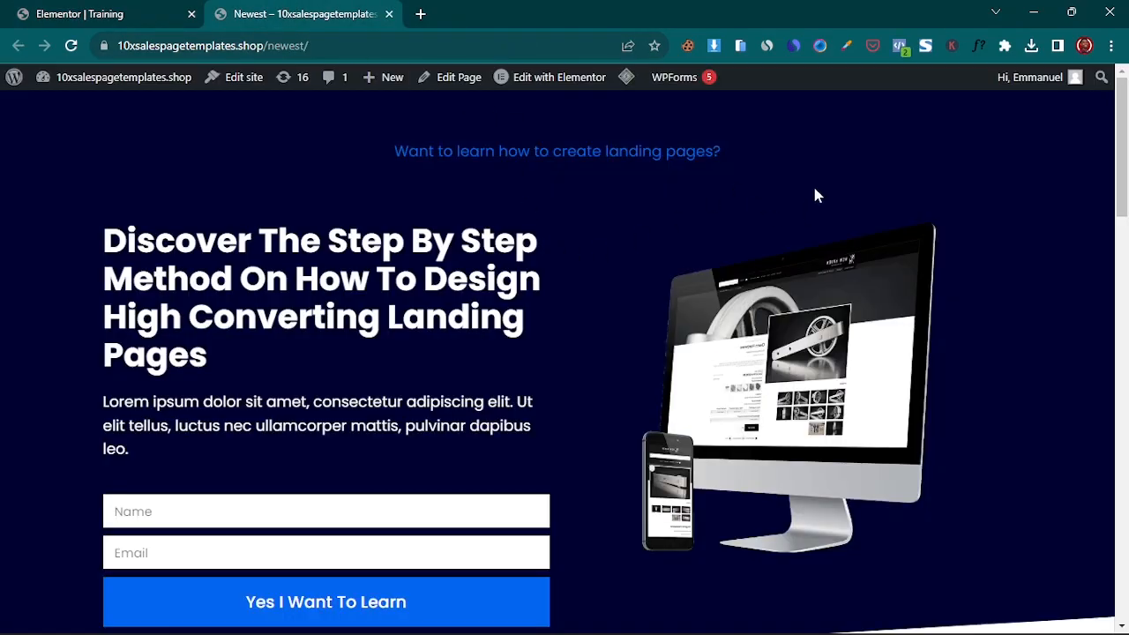
left_click(846, 45)
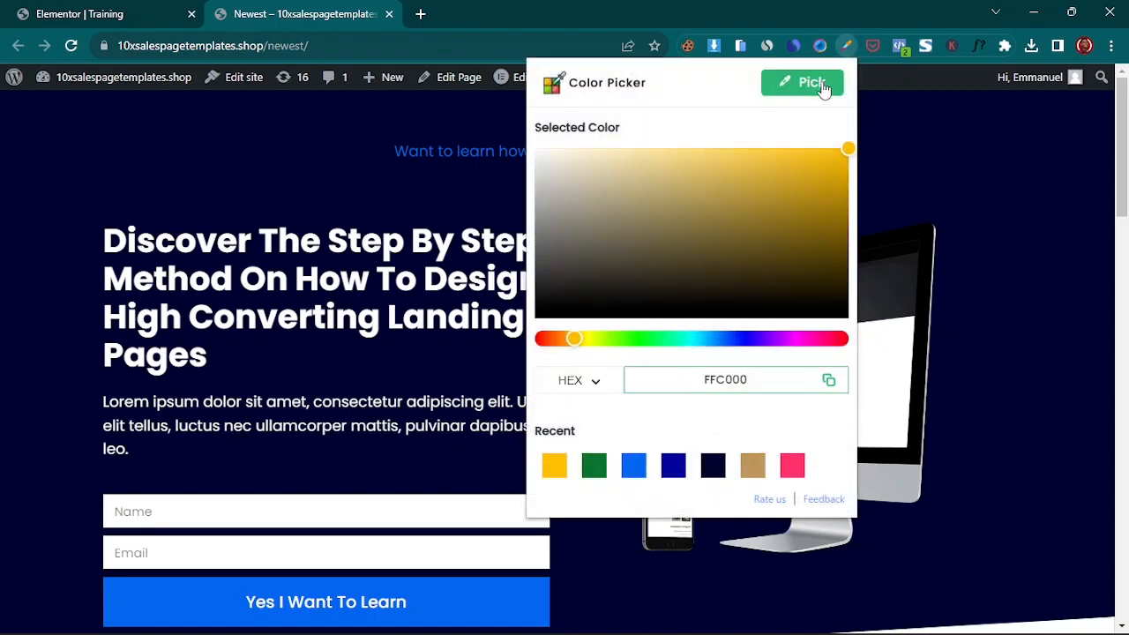
left_click(820, 82)
left_click(842, 167)
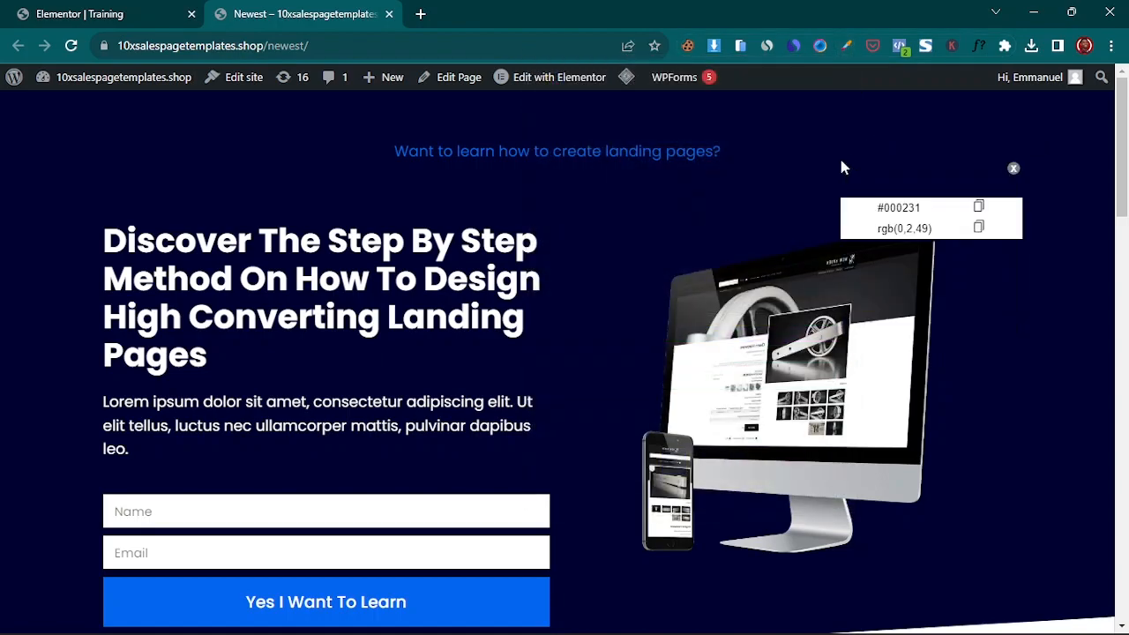
left_click(978, 212)
- Set the Training page section's background colour to the copied #000231
left_click(92, 13)
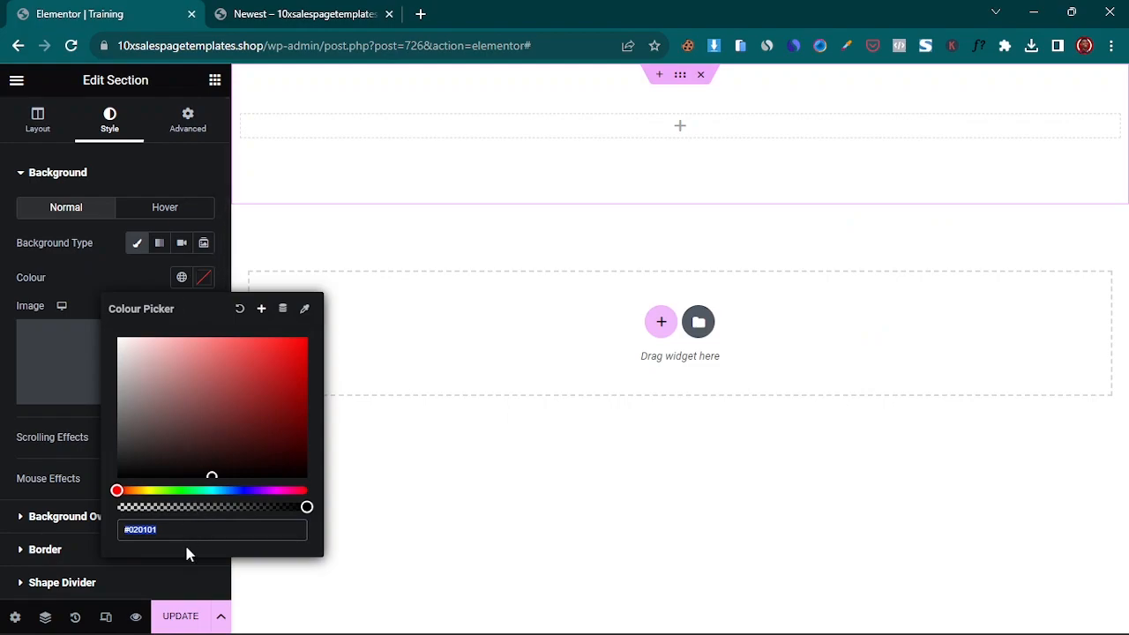
key("ctrl+v")
left_click(2, 222)
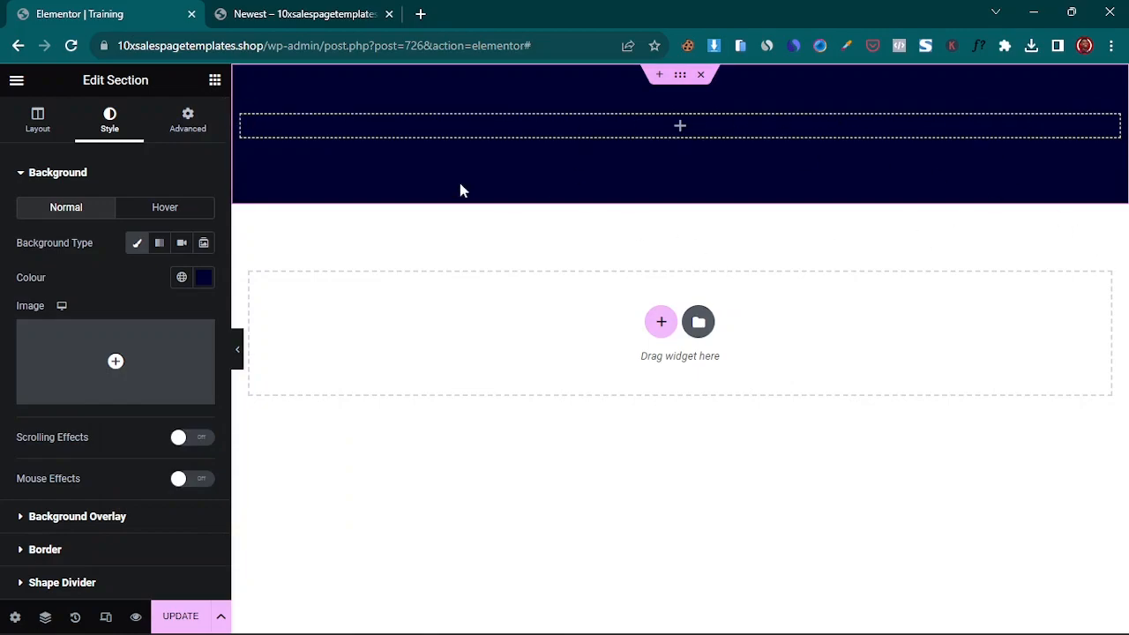
- Copy the tagline "Want to learn how to create landing pages?" from the Newest page and go back to the Elementor editor
left_click(332, 20)
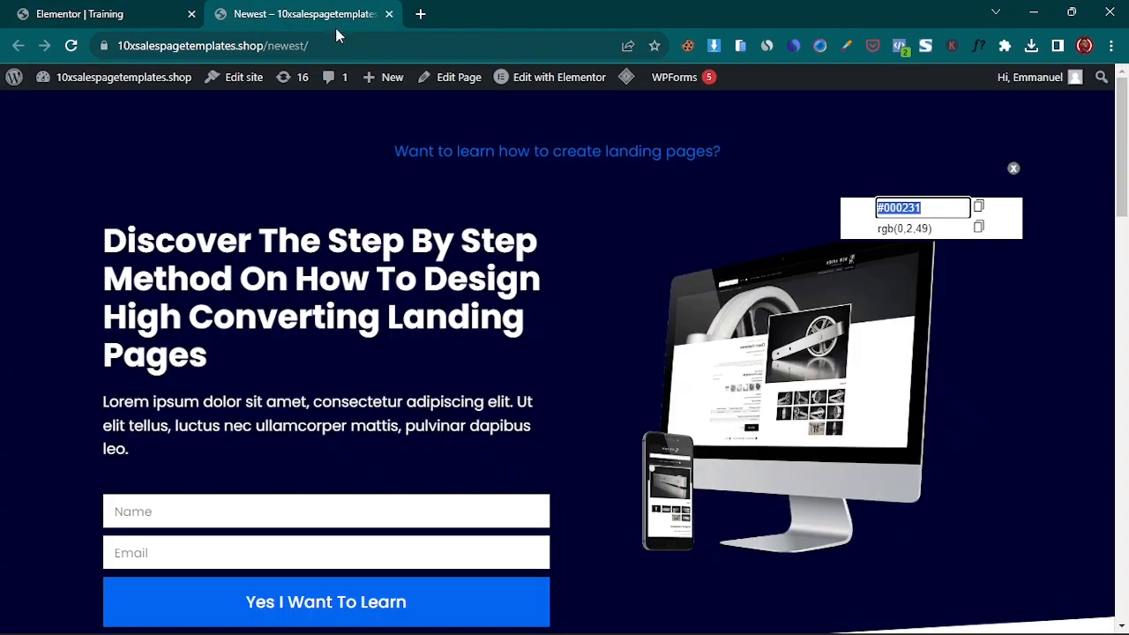
triple_click(635, 153)
right_click(643, 153)
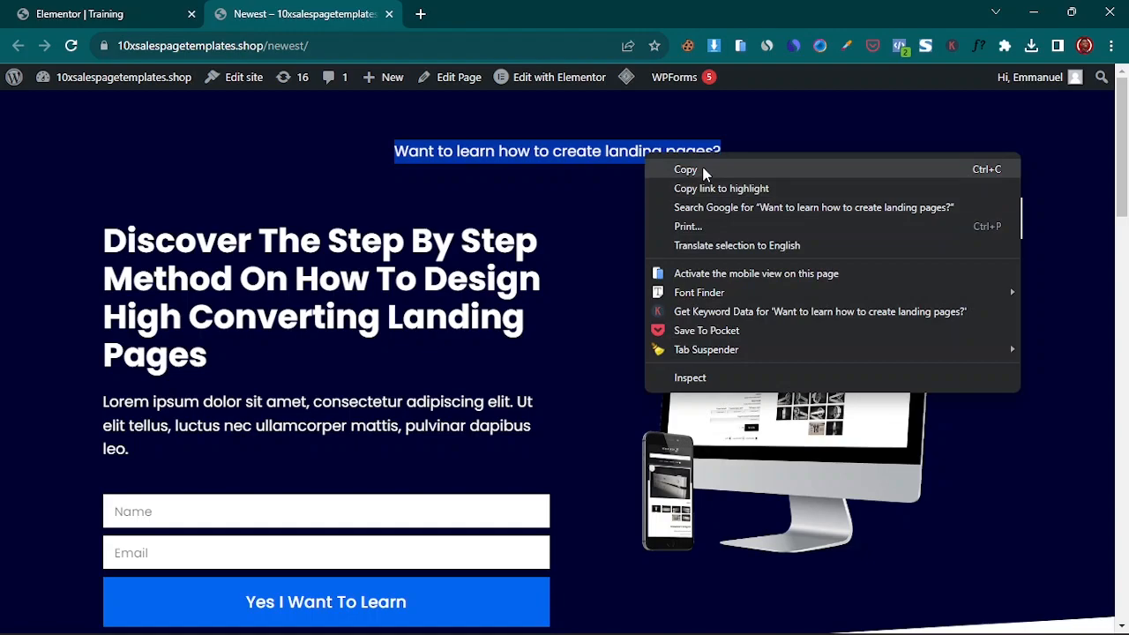
left_click(703, 173)
left_click(151, 14)
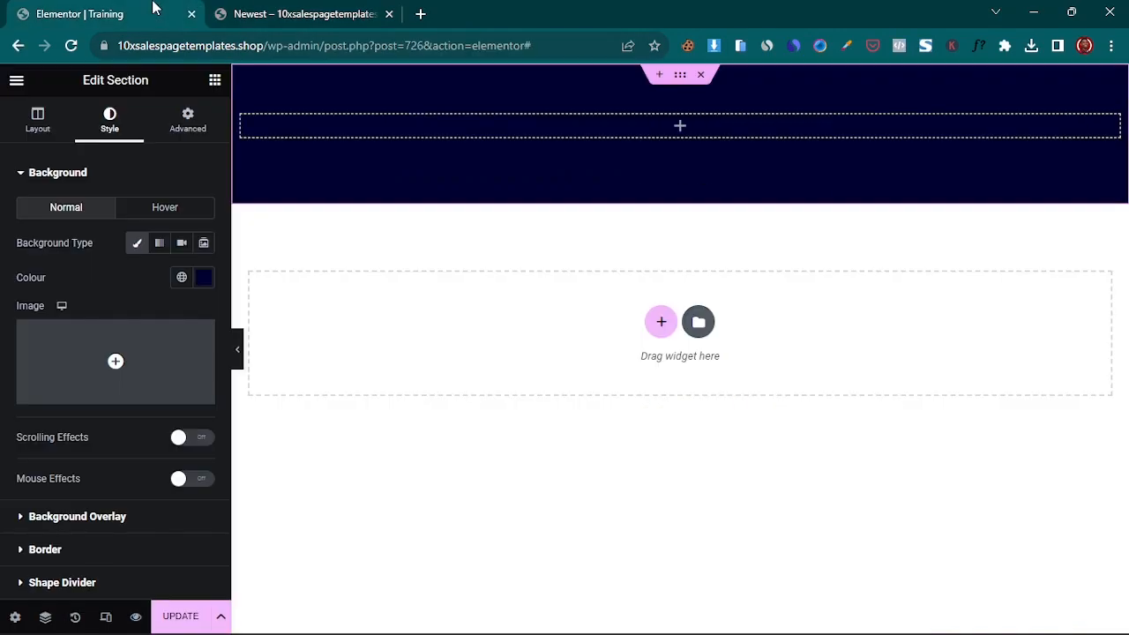
- Add a Text Editor widget to the dark blue section and replace its placeholder text with "Want to learn how to create landing pages?"
left_click(215, 80)
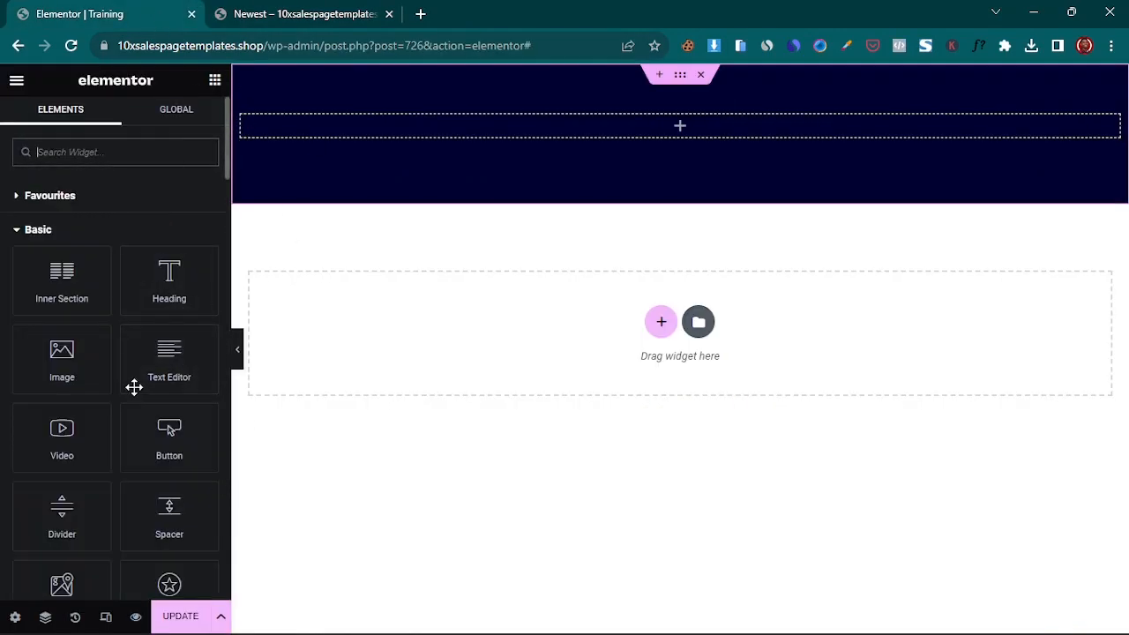
left_click_drag(166, 358, 580, 125)
left_click(176, 216)
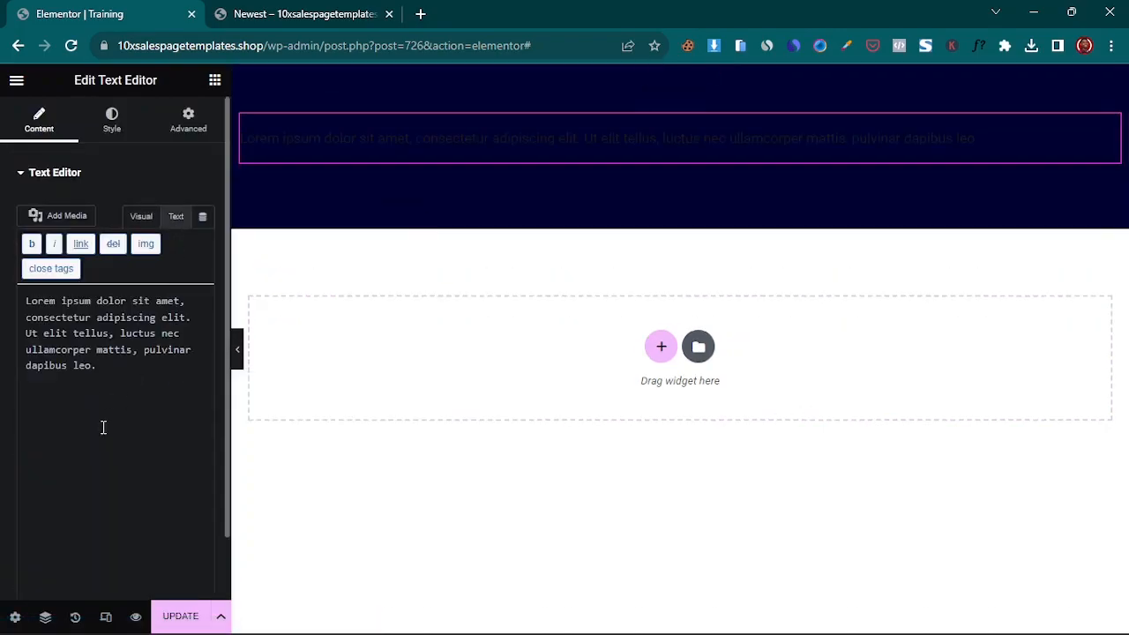
left_click_drag(104, 366, 0, 269)
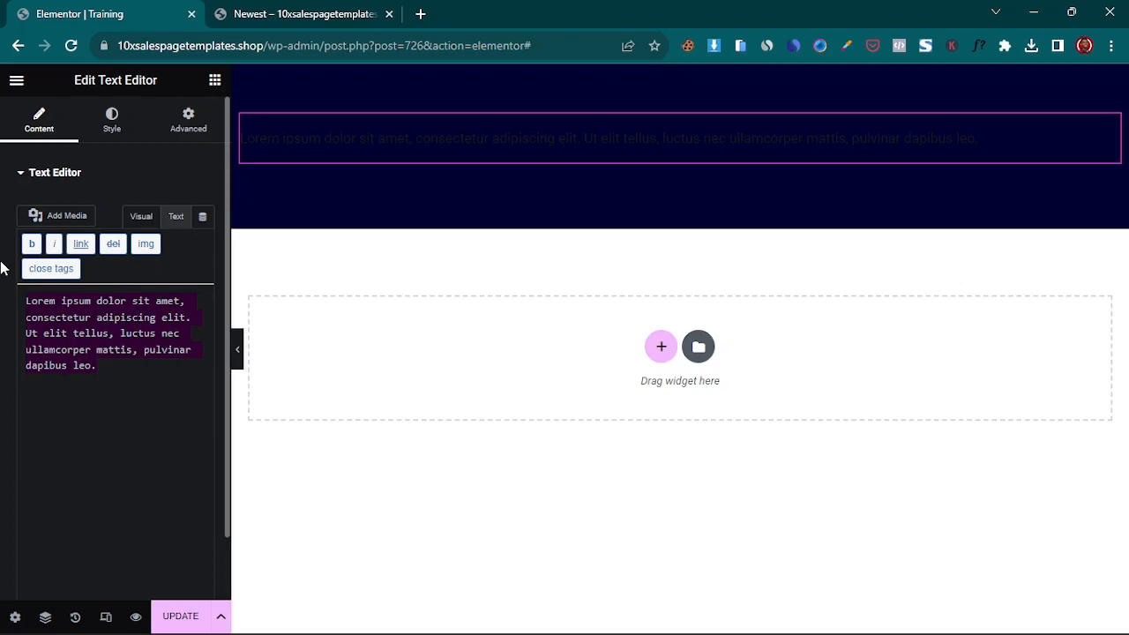
key("ctrl+v")
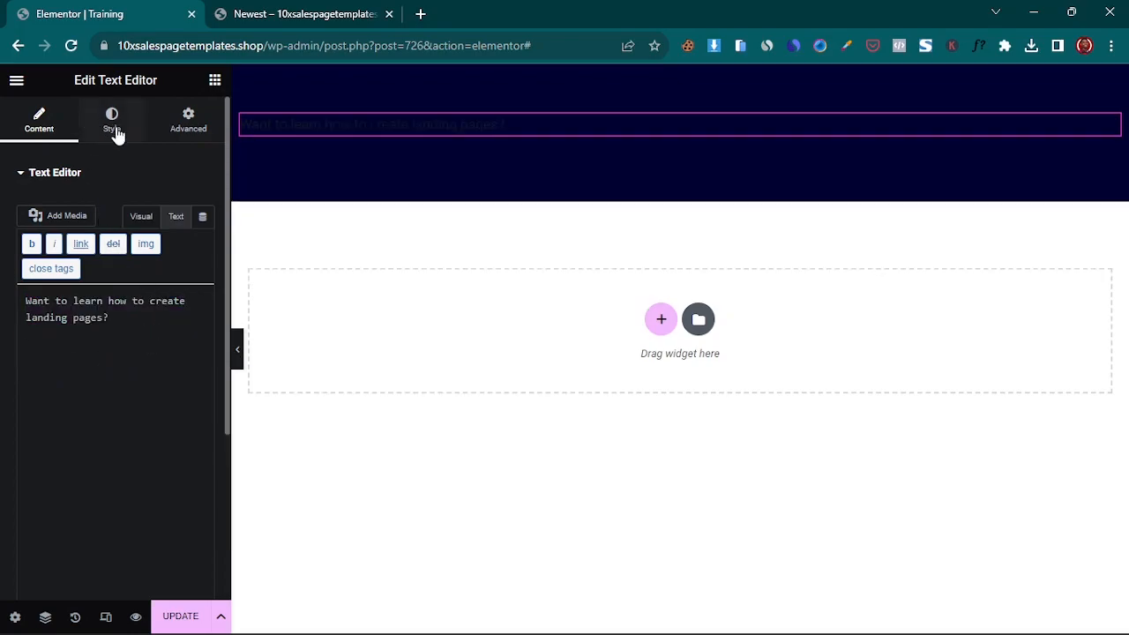
- Centre the tagline text and set its text colour to white, #FFFFFF
left_click(112, 128)
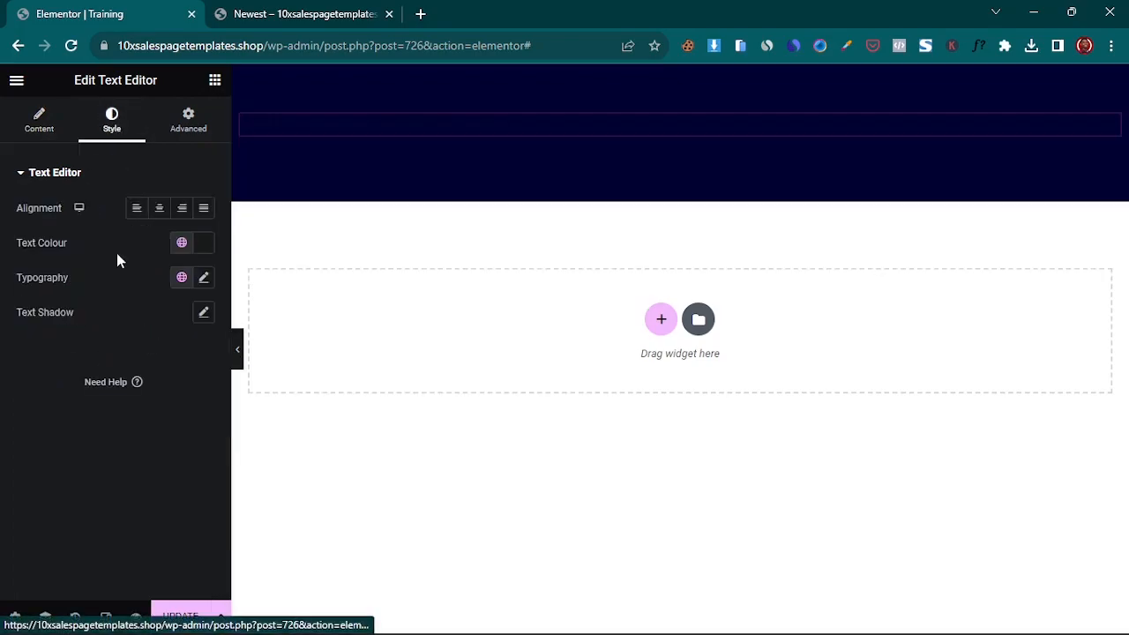
left_click(160, 215)
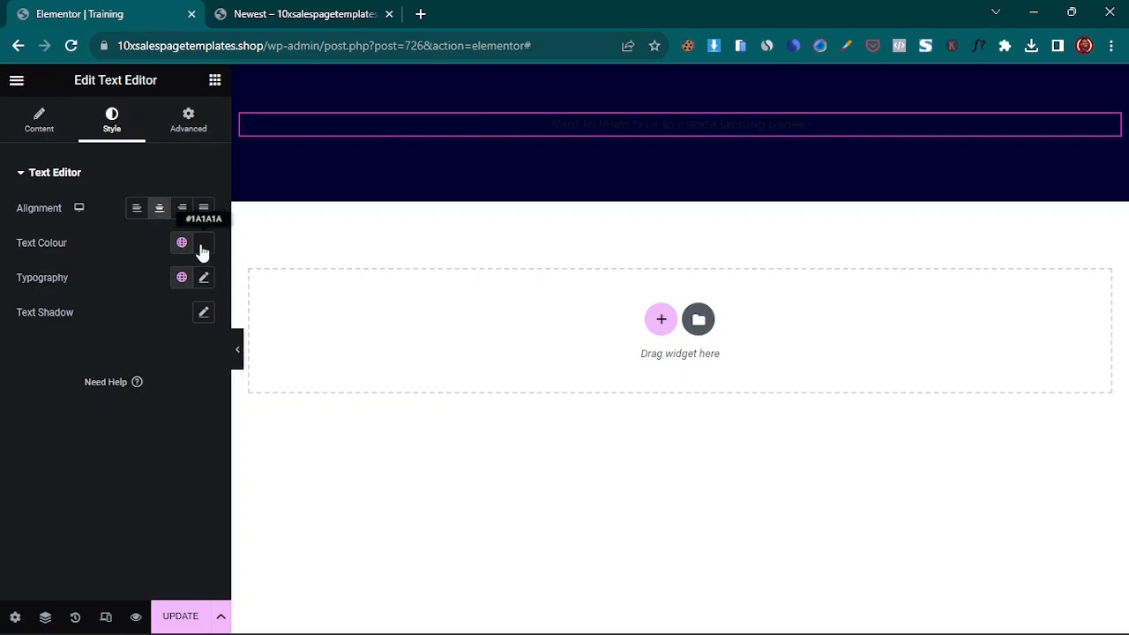
left_click(203, 244)
left_click(129, 316)
left_click_drag(129, 316, 89, 282)
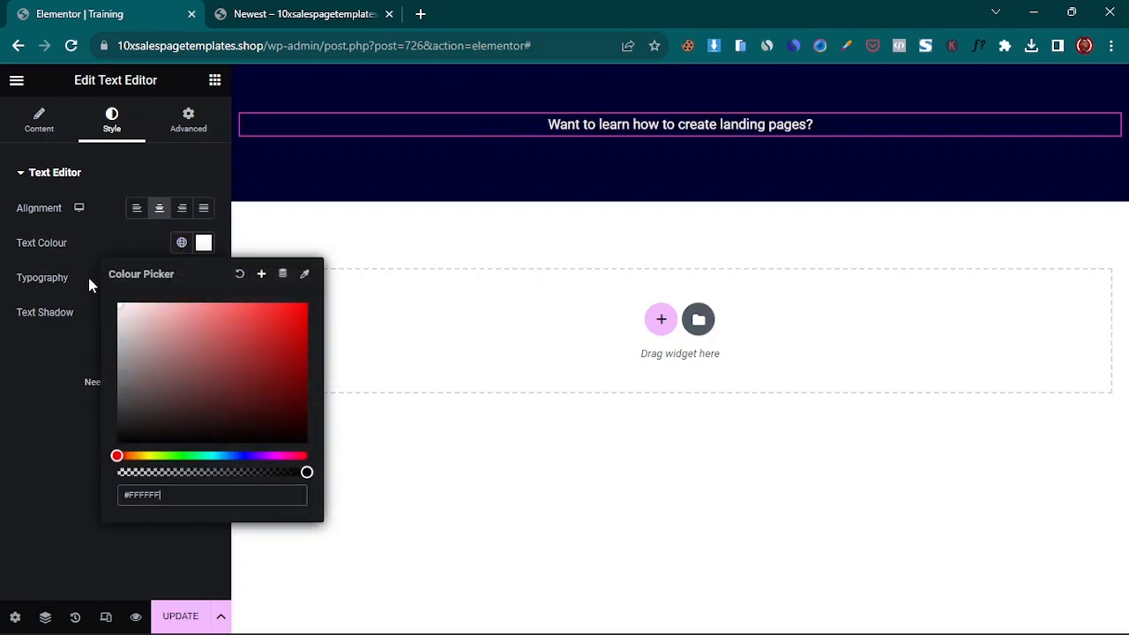
left_click(2, 438)
- Set the tagline's font family to Poppins and its size to 18 px
left_click(204, 279)
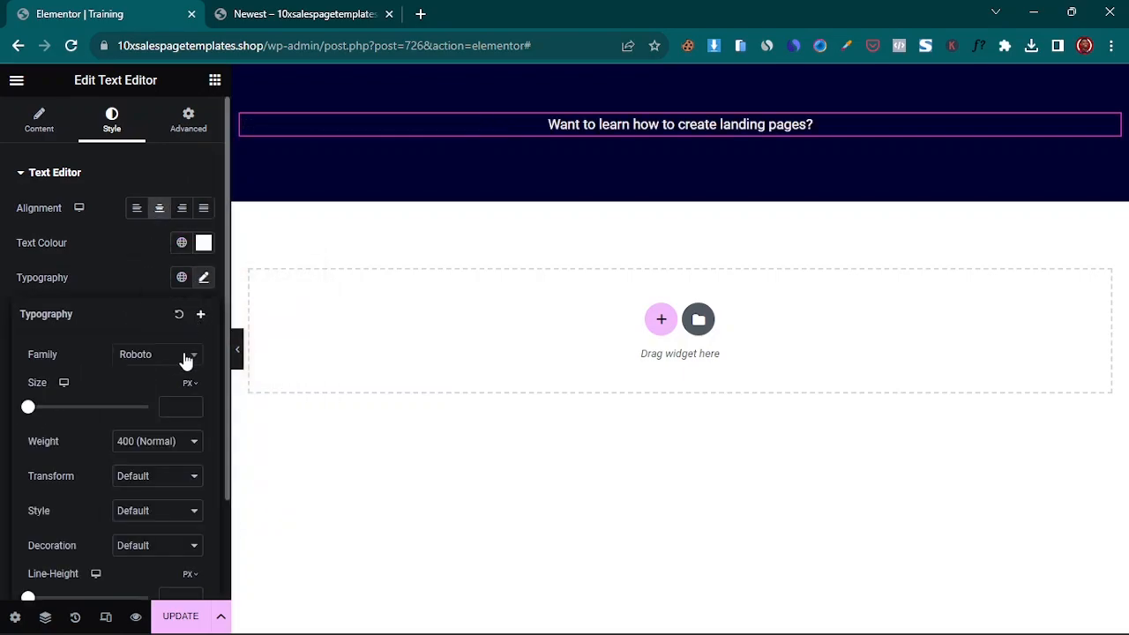
left_click(169, 362)
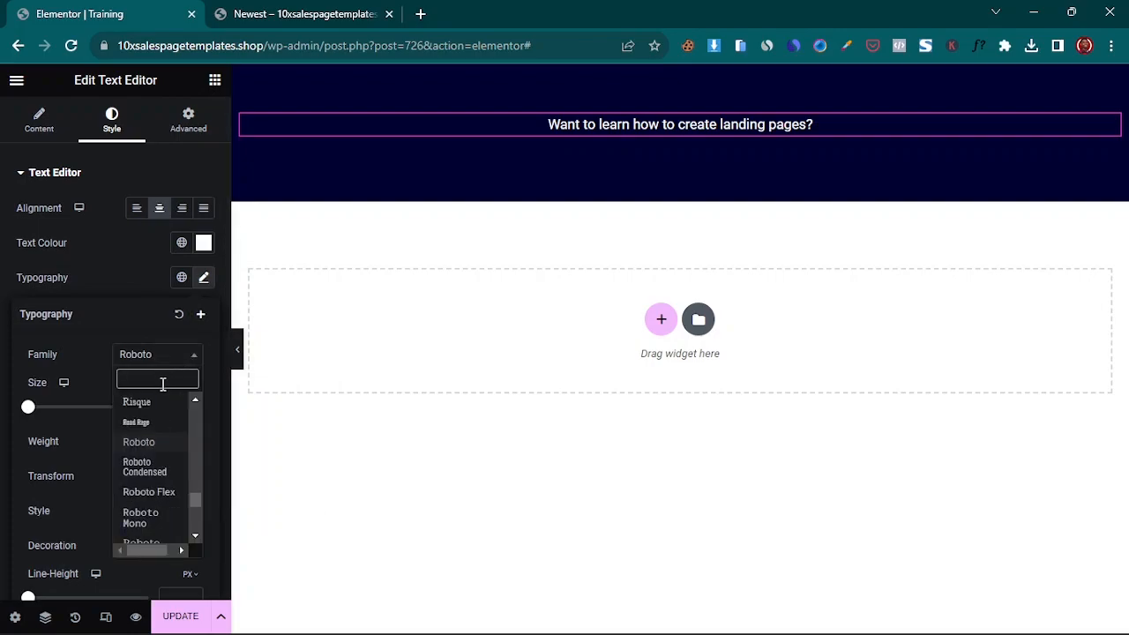
type("pop")
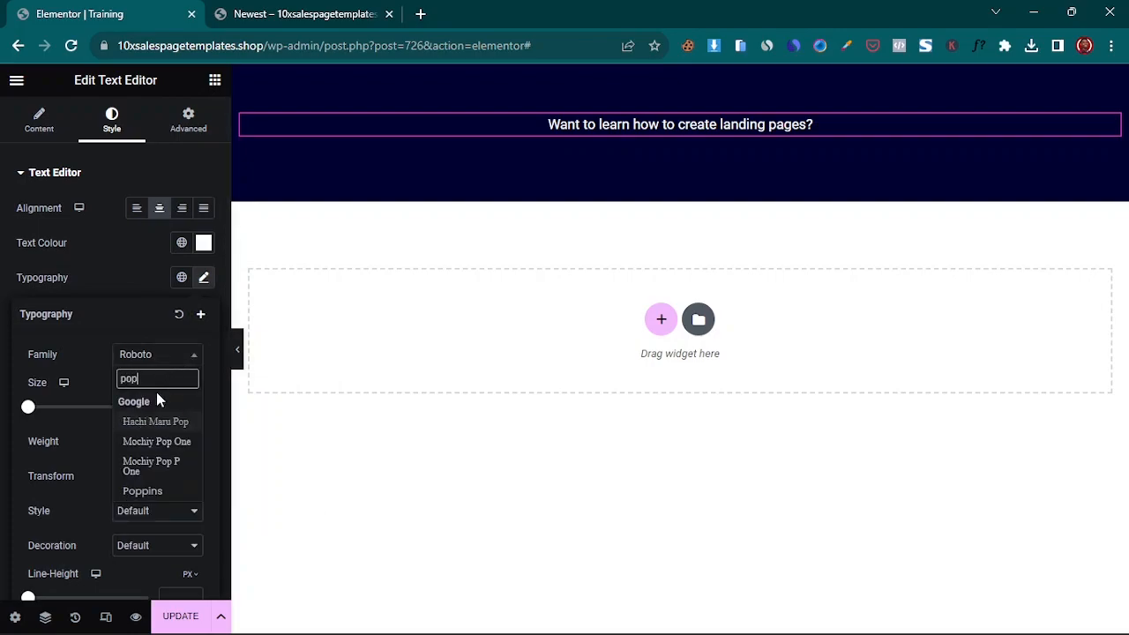
left_click(175, 518)
left_click(172, 404)
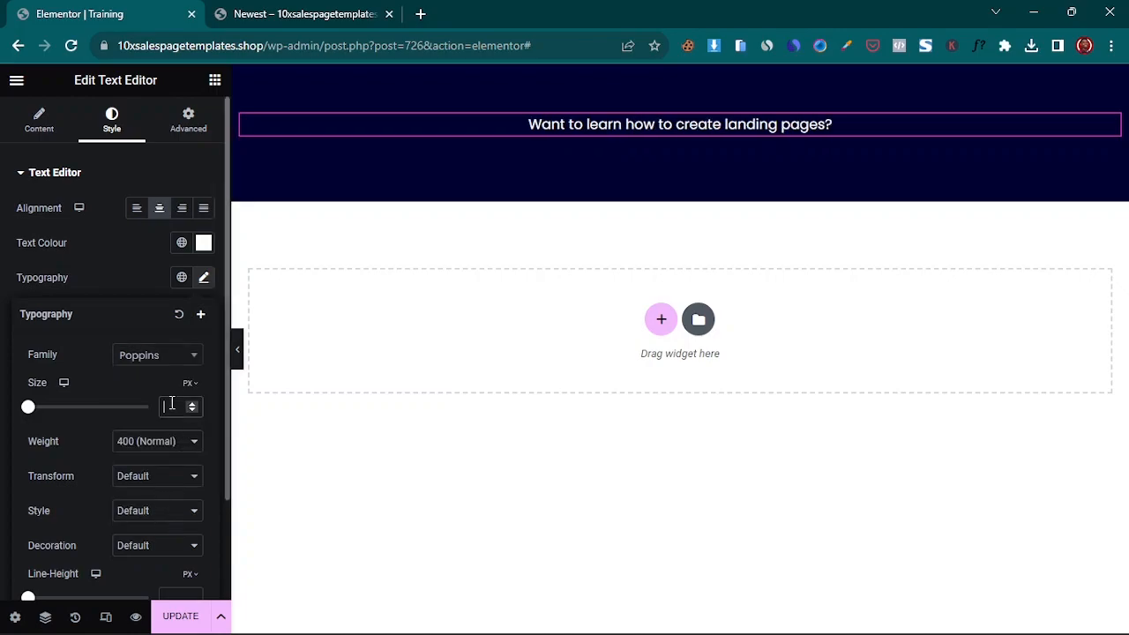
type("16")
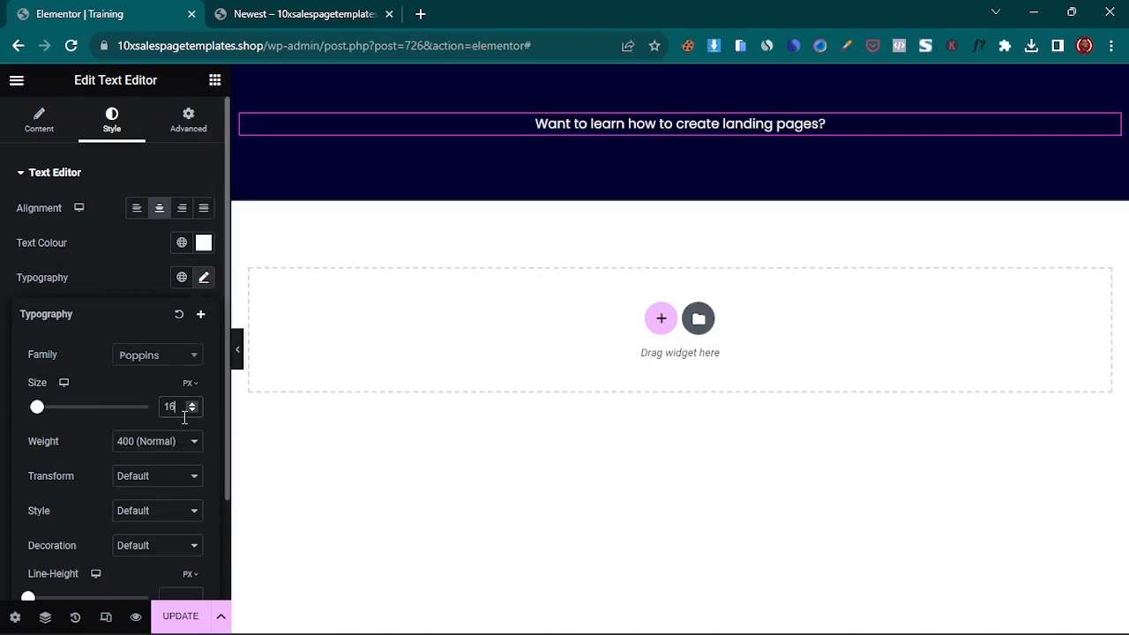
key("BackSpace")
type("8")
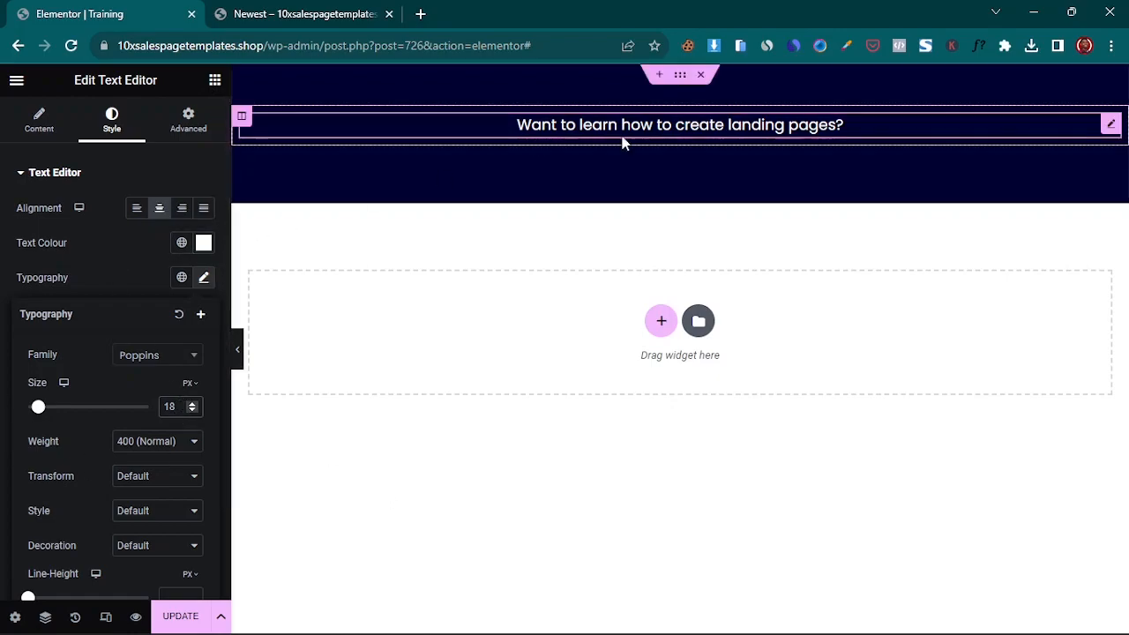
- Sample the tagline's blue text colour on the Newest page with the Color Picker extension and copy its hex code #0364ee
left_click(313, 14)
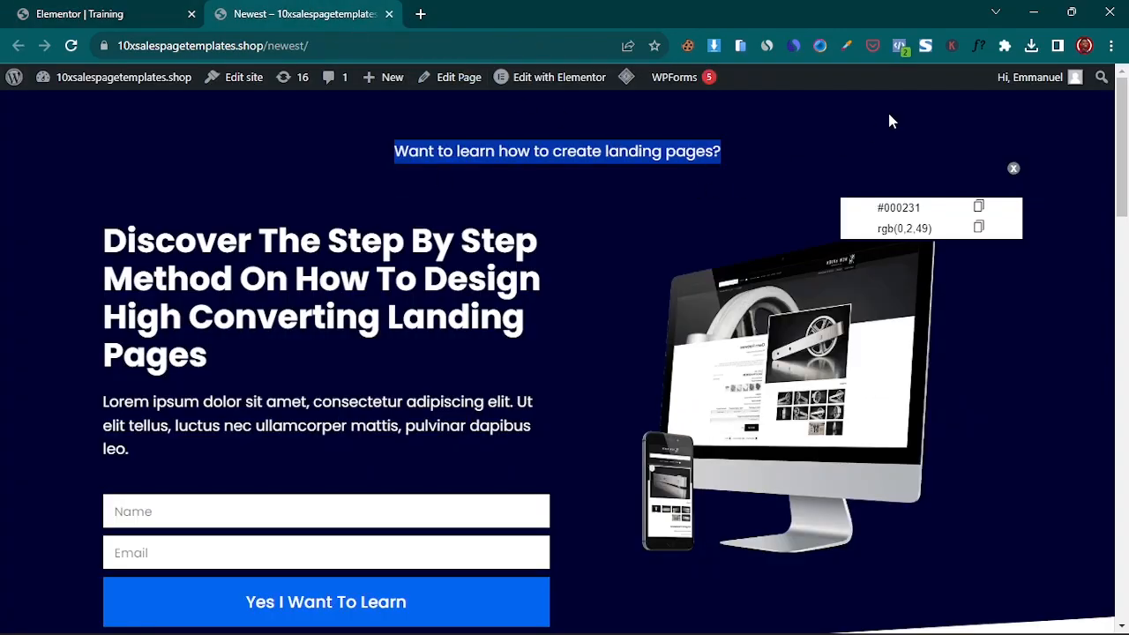
left_click(778, 176)
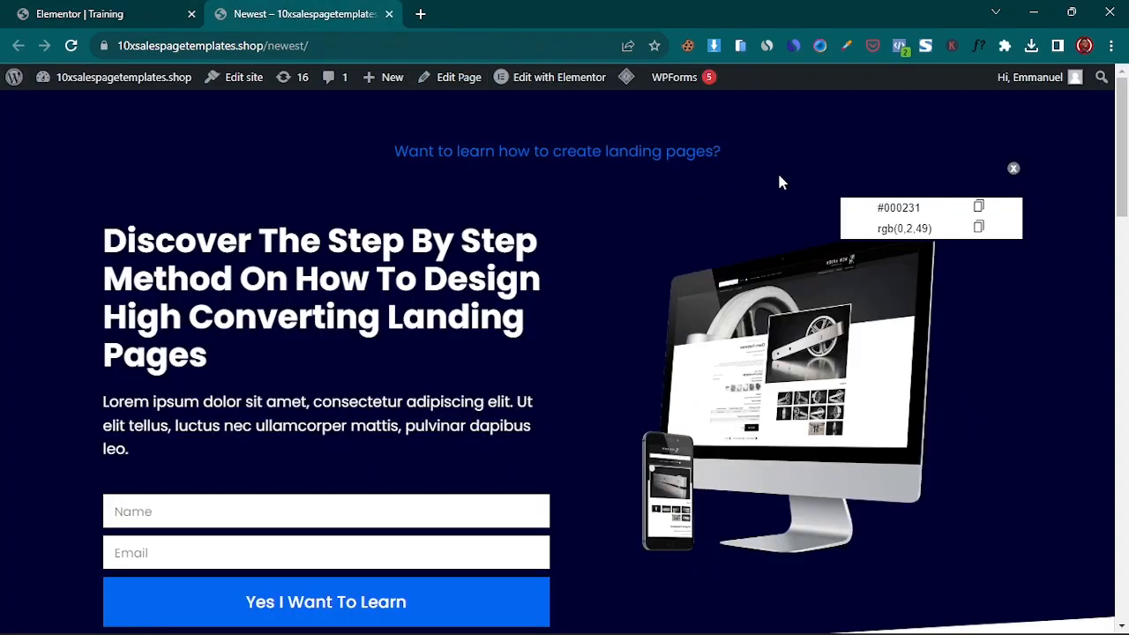
left_click(847, 46)
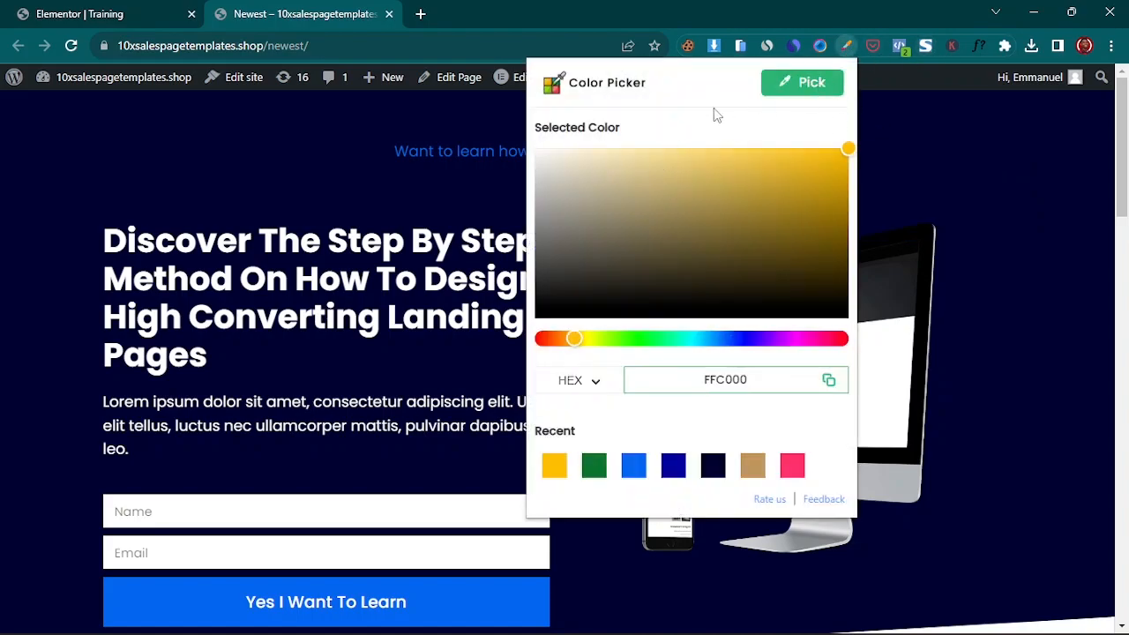
left_click(798, 82)
left_click(609, 155)
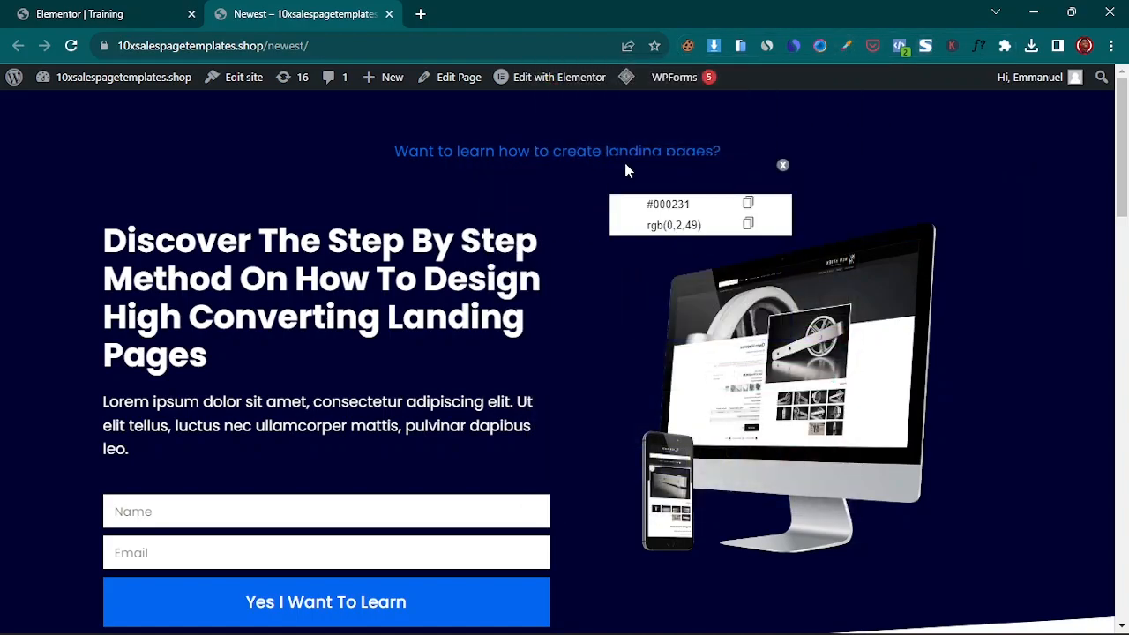
left_click(782, 167)
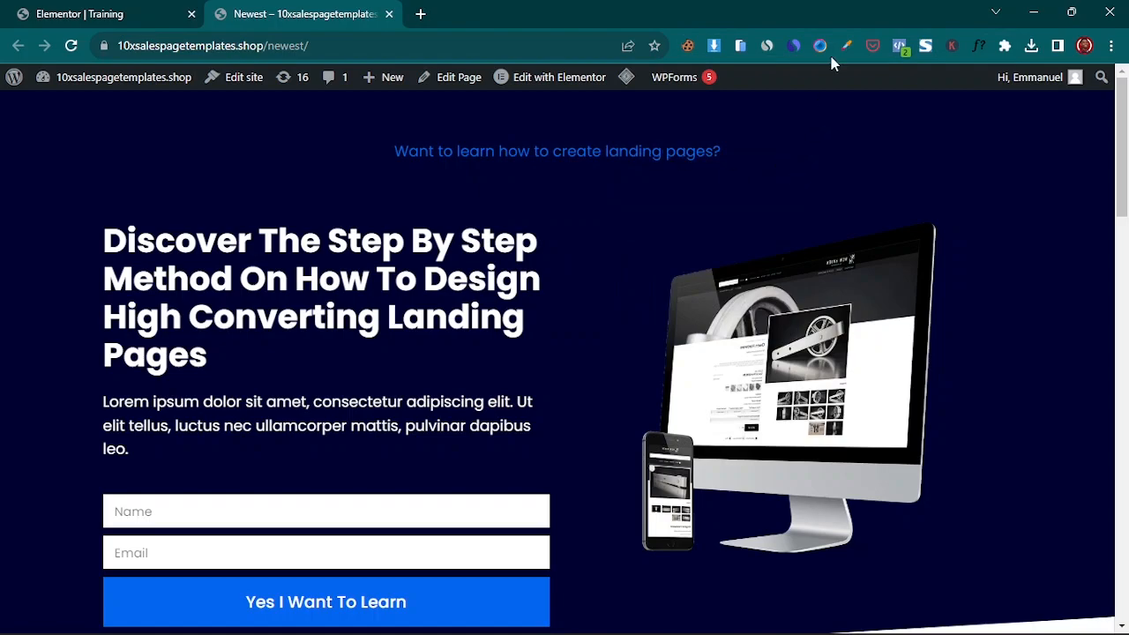
left_click(844, 47)
left_click(811, 85)
left_click(683, 151)
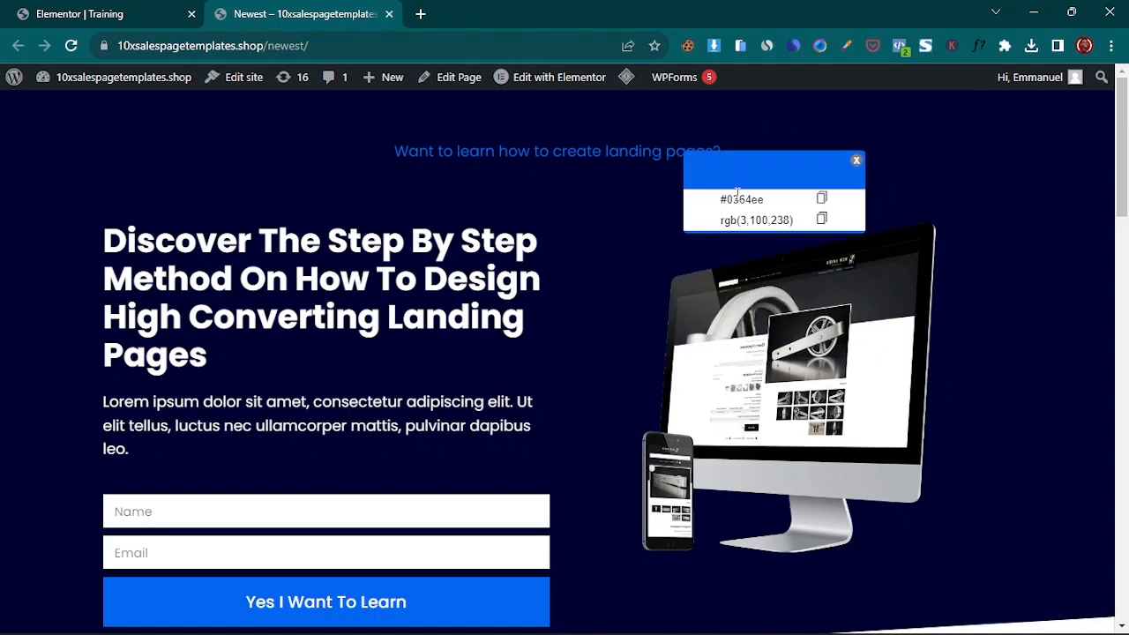
left_click(822, 201)
- Return to the Elementor editor and set the tagline's text colour to the copied #0364ee
left_click(168, 14)
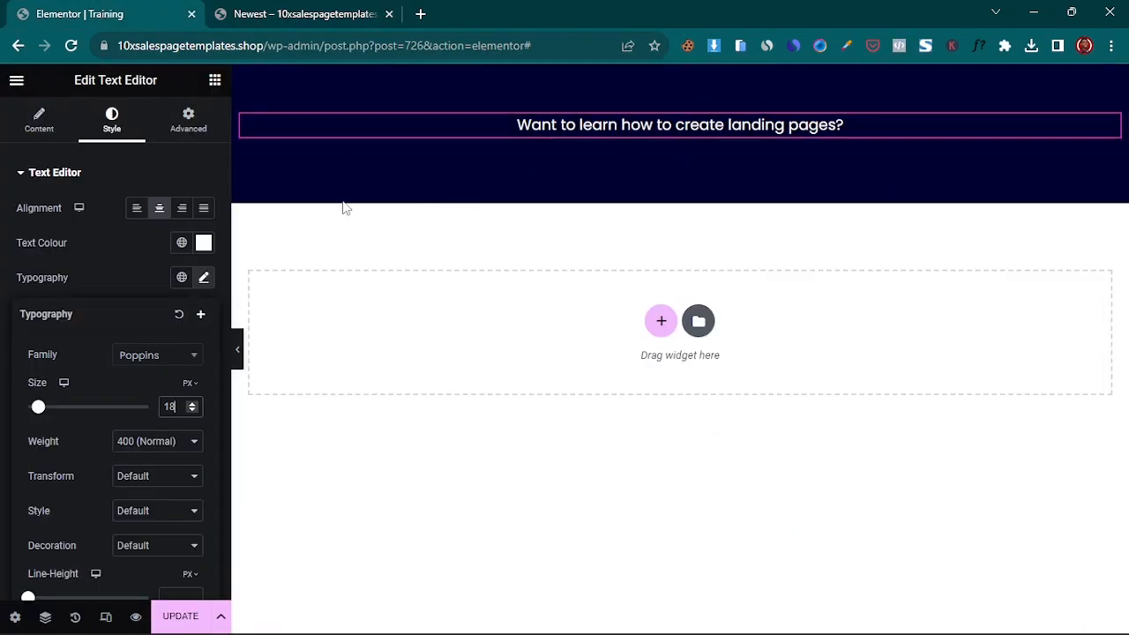
left_click(203, 244)
triple_click(195, 498)
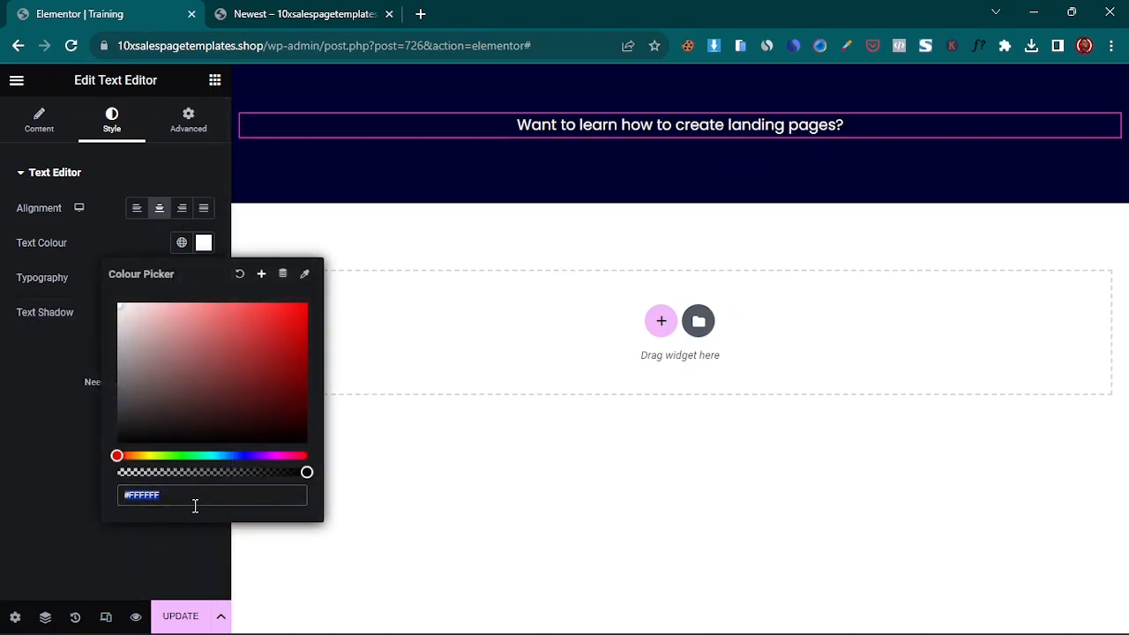
key("ctrl+v")
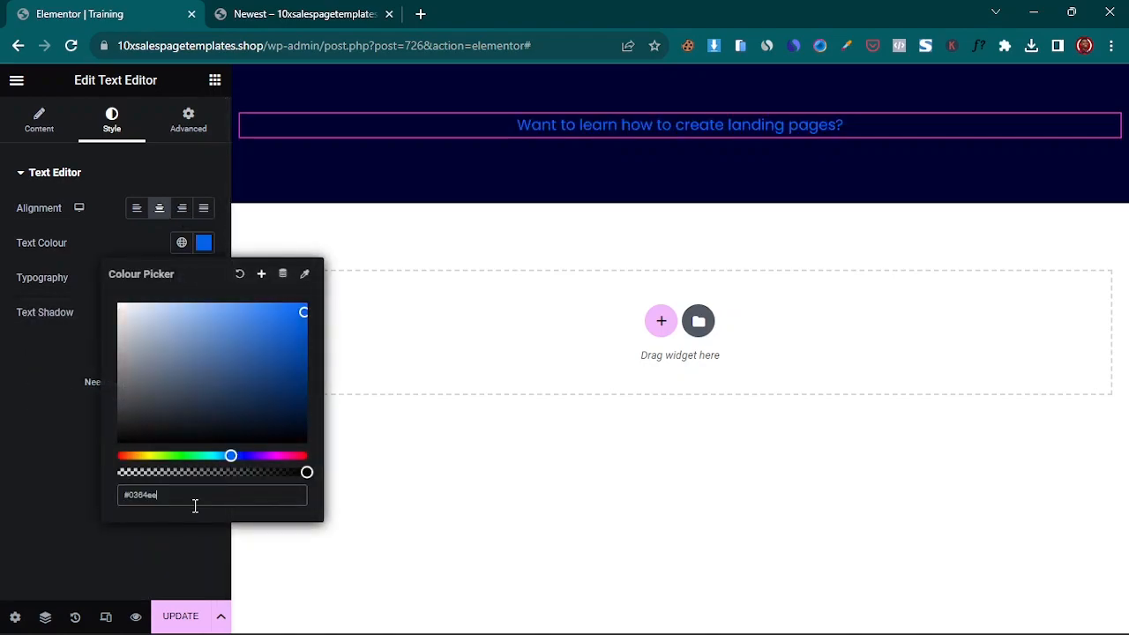
left_click(13, 444)
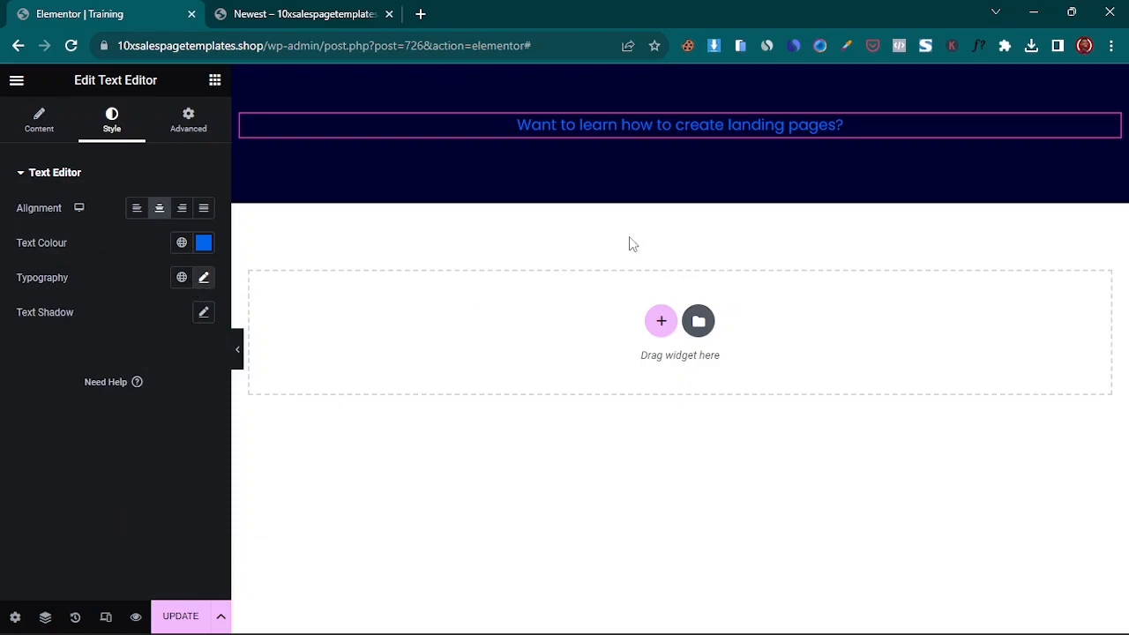
- Close the colour read-out on the Newest page and add a two-column Inner Section below the Training page's tagline
left_click(276, 9)
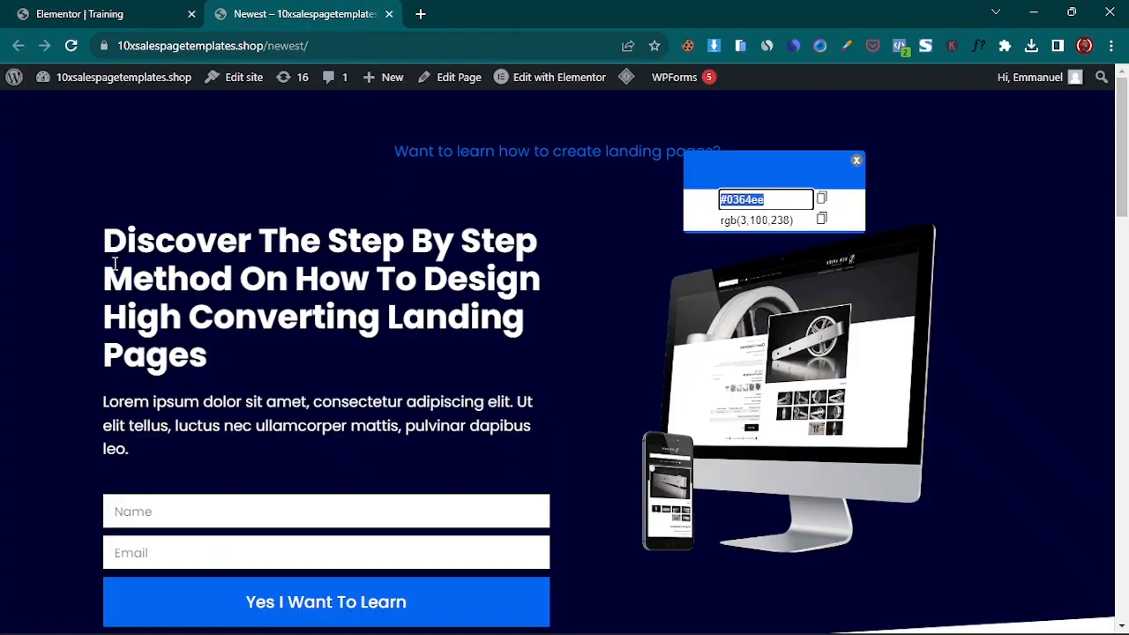
left_click(856, 161)
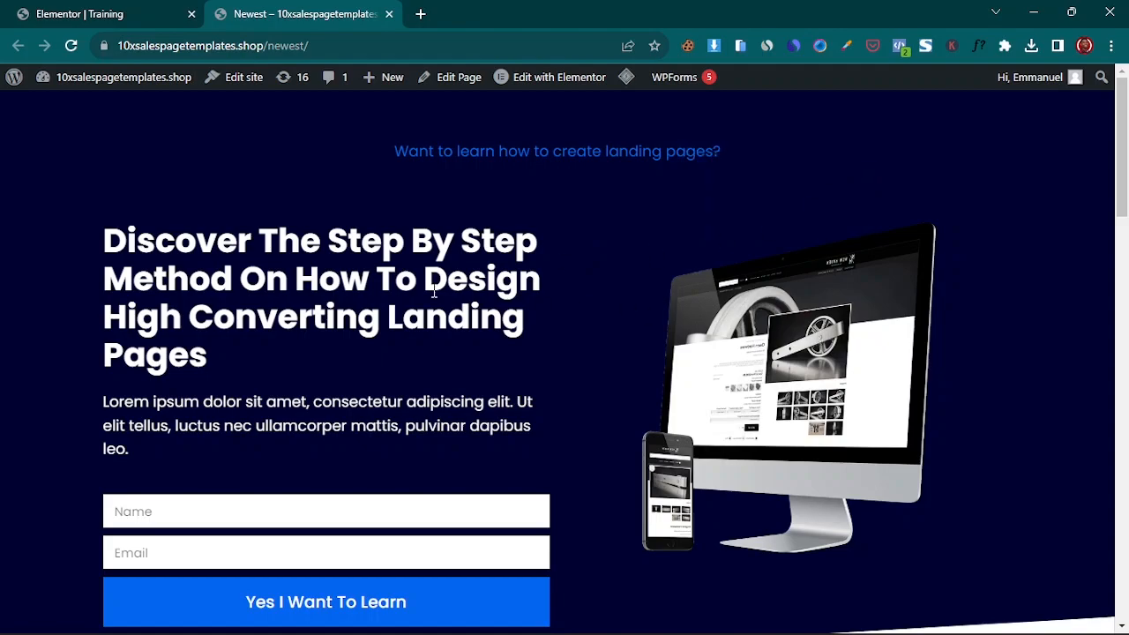
left_click(75, 11)
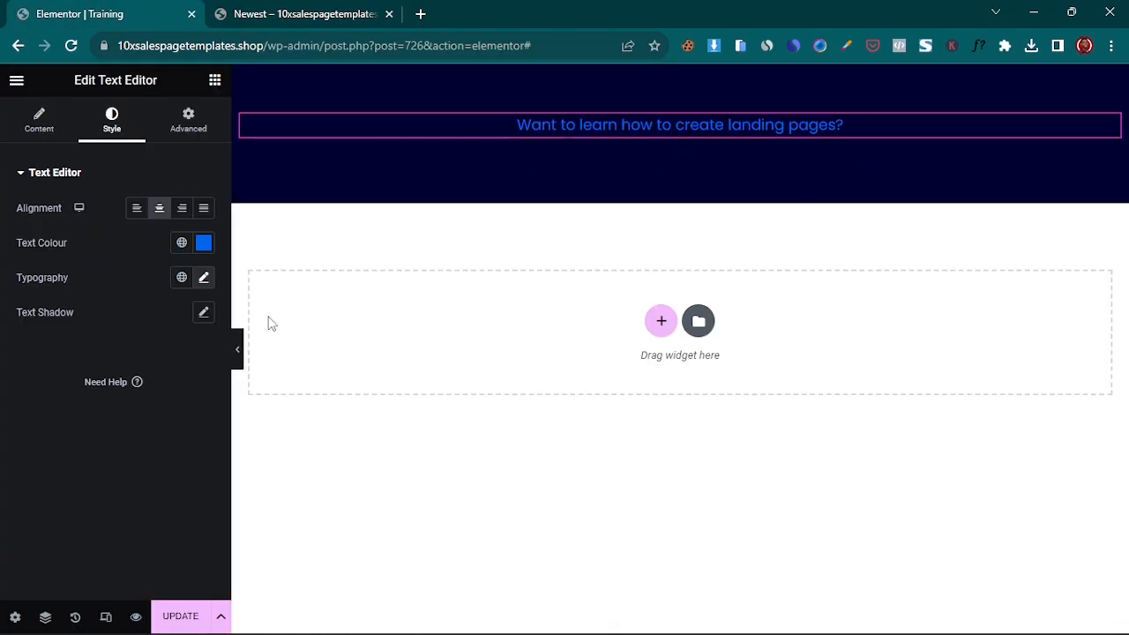
left_click(214, 80)
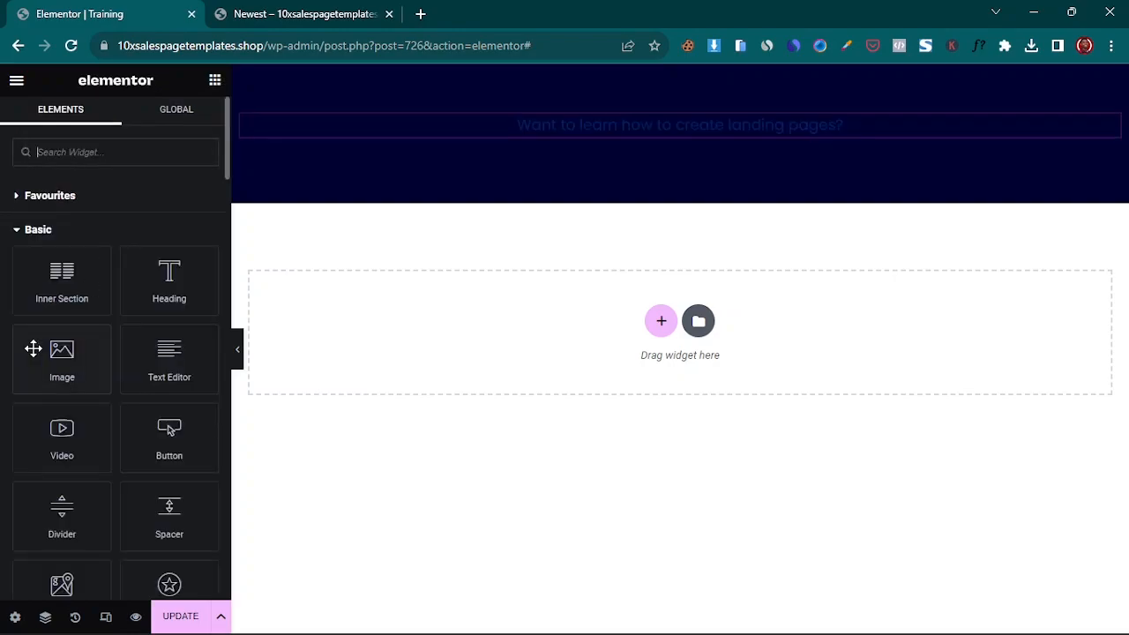
left_click_drag(62, 285, 670, 149)
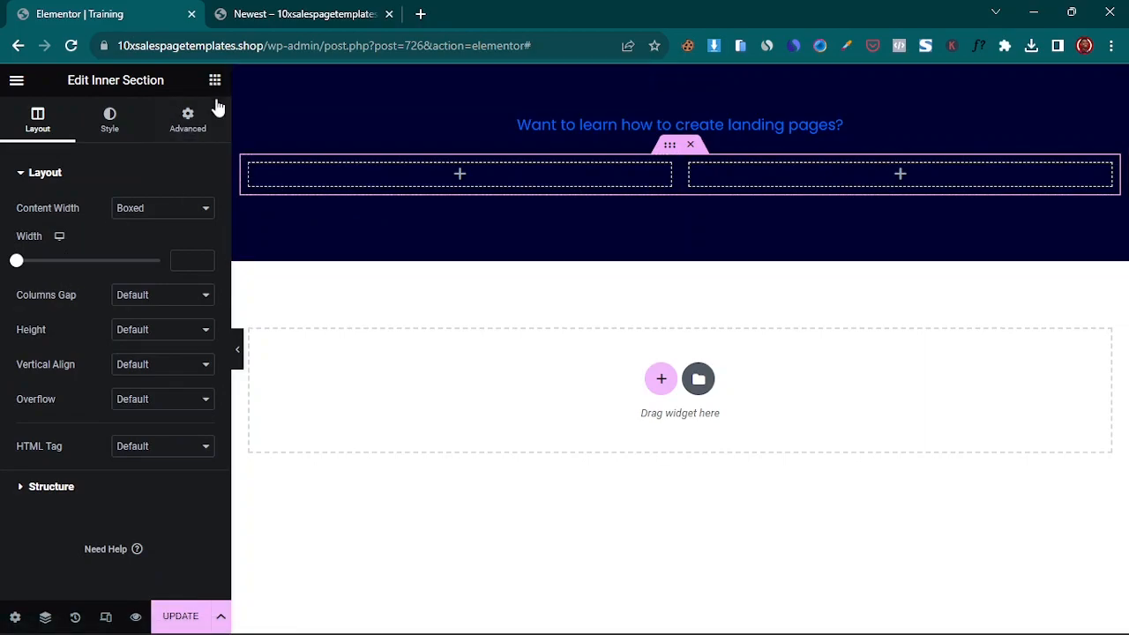
- Copy the headline "Discover The Step By Step Method On How To Design High Converting Landing Pages" from the Newest page and return to Elementor
left_click(274, 11)
left_click_drag(99, 256, 314, 345)
right_click(302, 306)
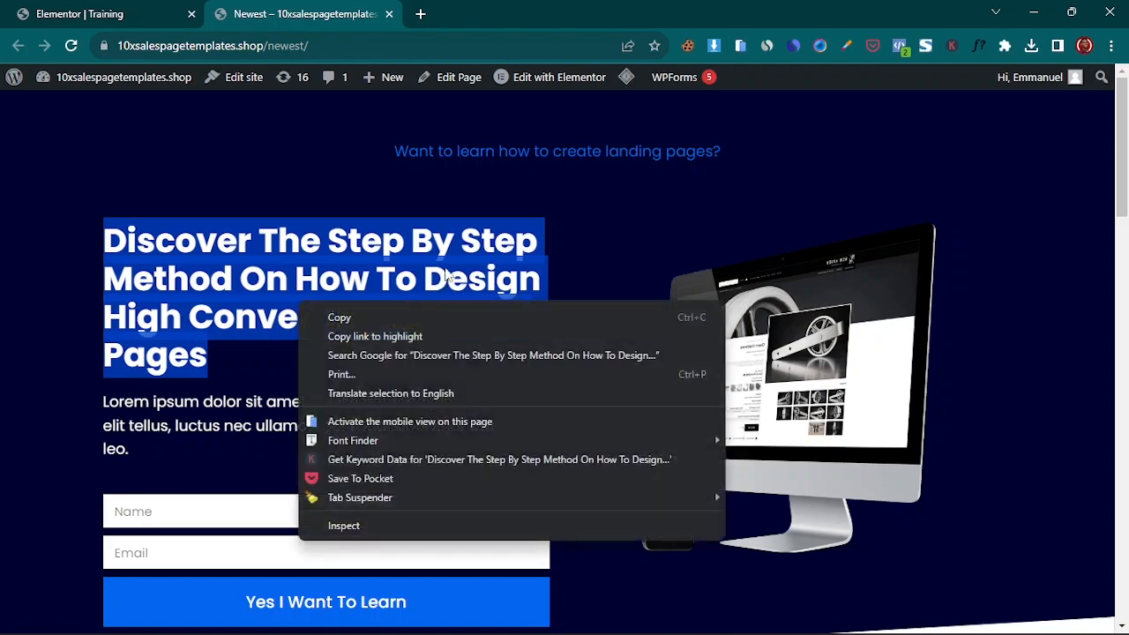
left_click(388, 319)
left_click(90, 16)
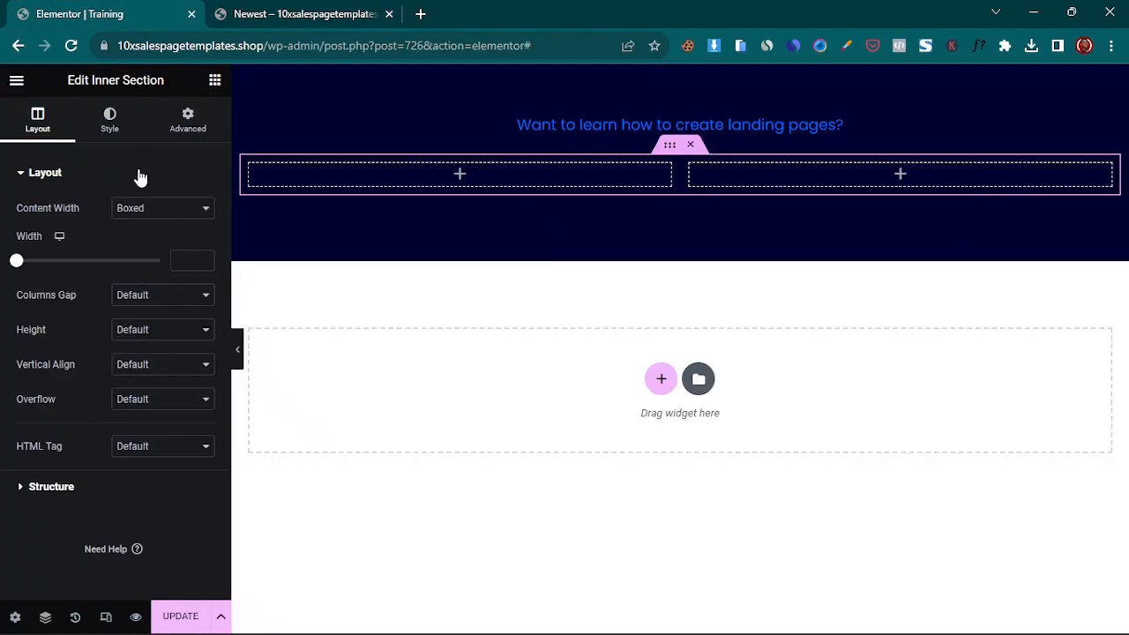
- Add a Heading widget to the inner section's first column and replace its placeholder title with the copied headline
left_click(215, 79)
left_click_drag(168, 280, 451, 172)
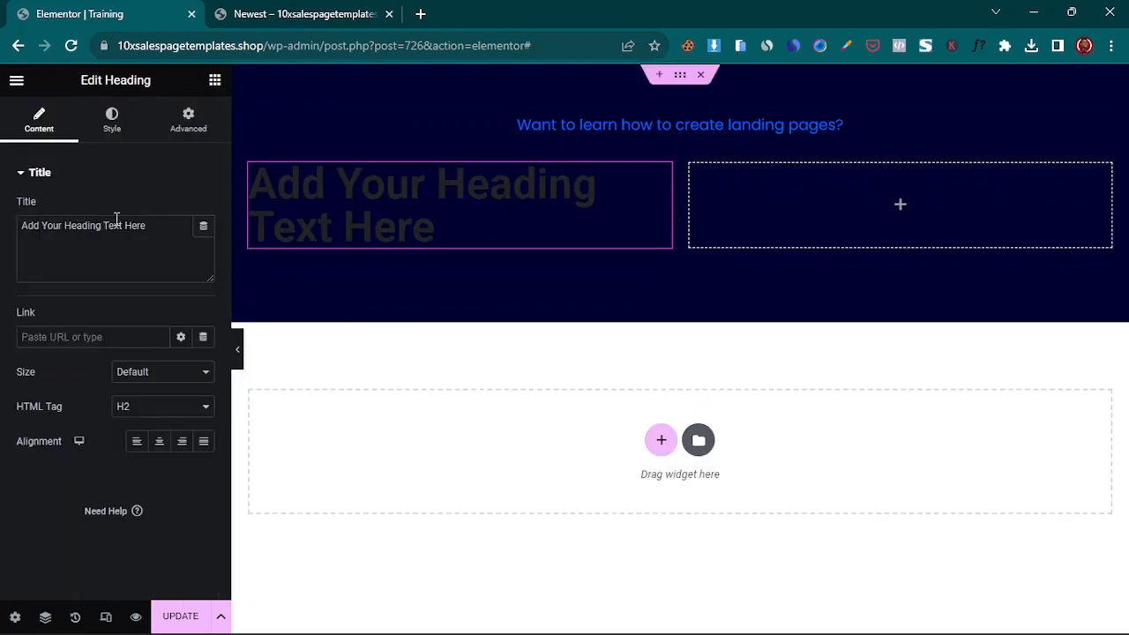
left_click(64, 231)
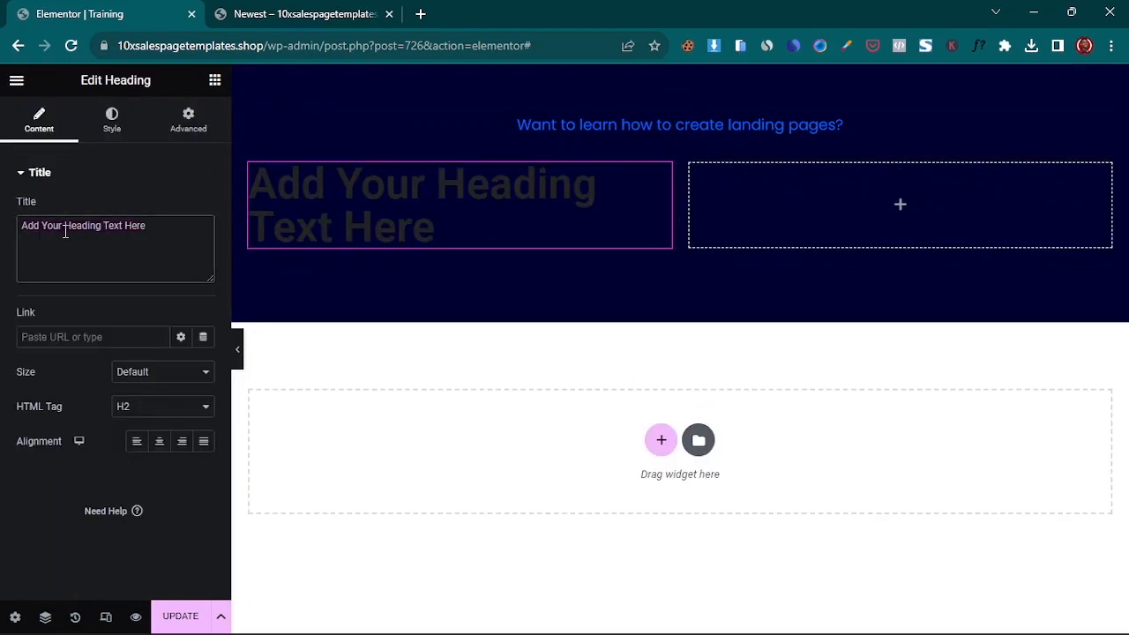
key("ctrl+a")
key("ctrl+v")
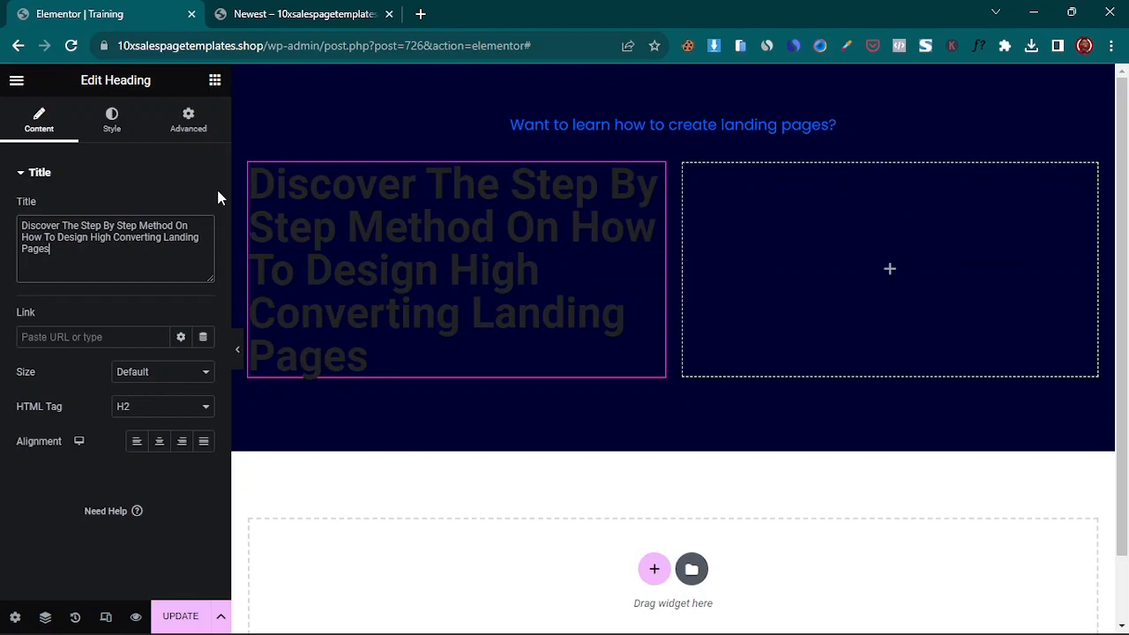
- Set the headline's text colour to white
left_click(111, 134)
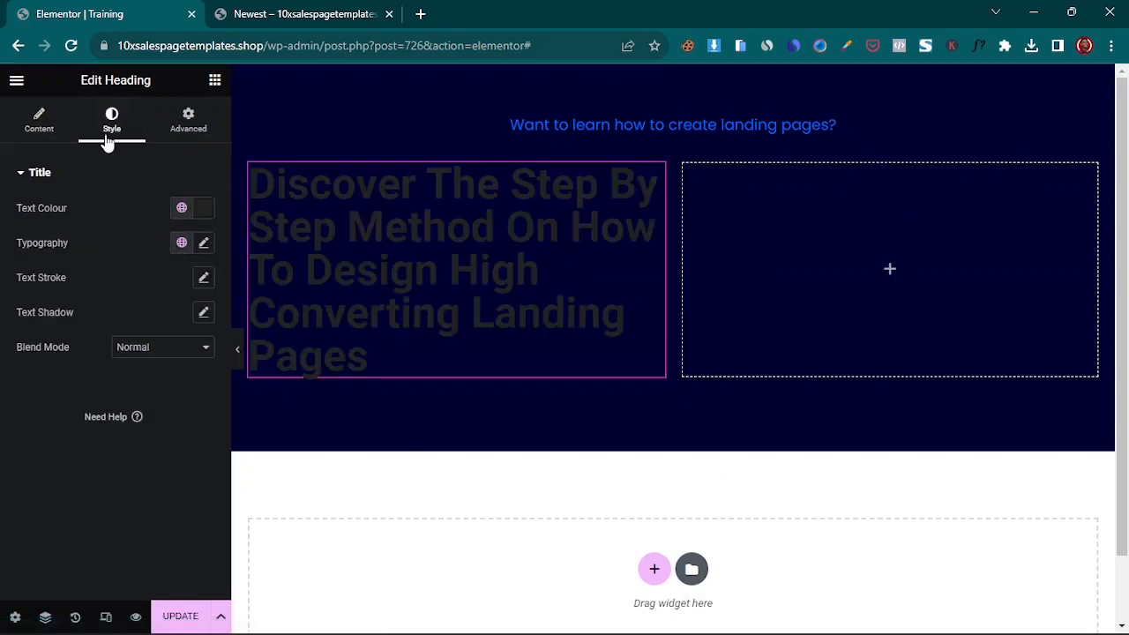
left_click(204, 208)
left_click(131, 296)
left_click_drag(132, 296, 100, 247)
left_click(0, 441)
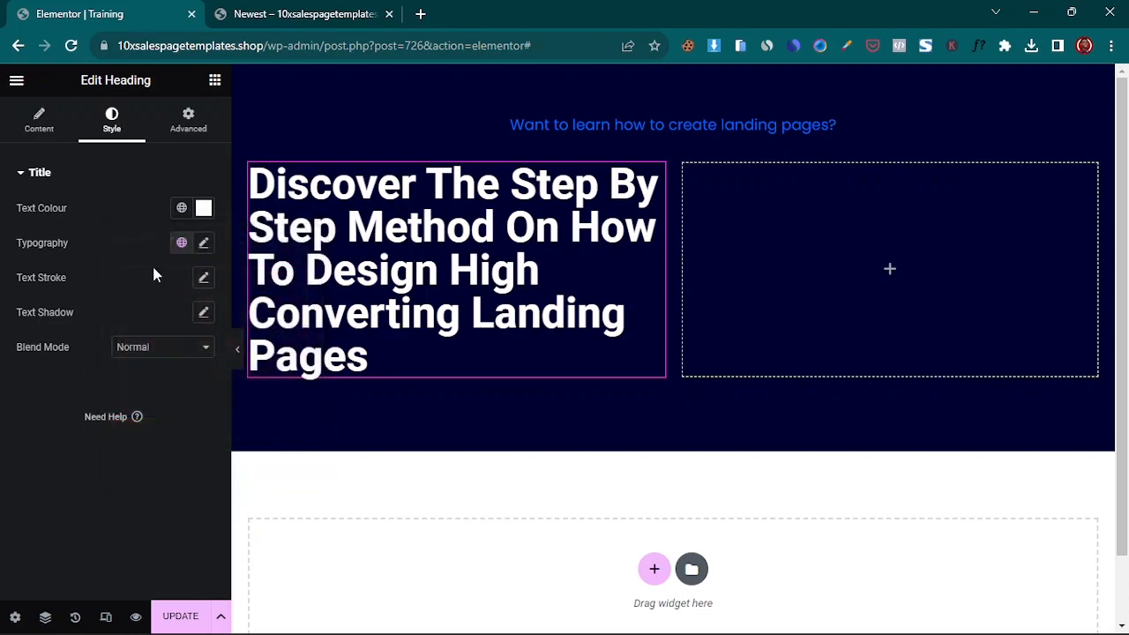
- Set the headline's font family to Poppins, its size to 45 px and its line height to 46 px
left_click(204, 243)
left_click(176, 324)
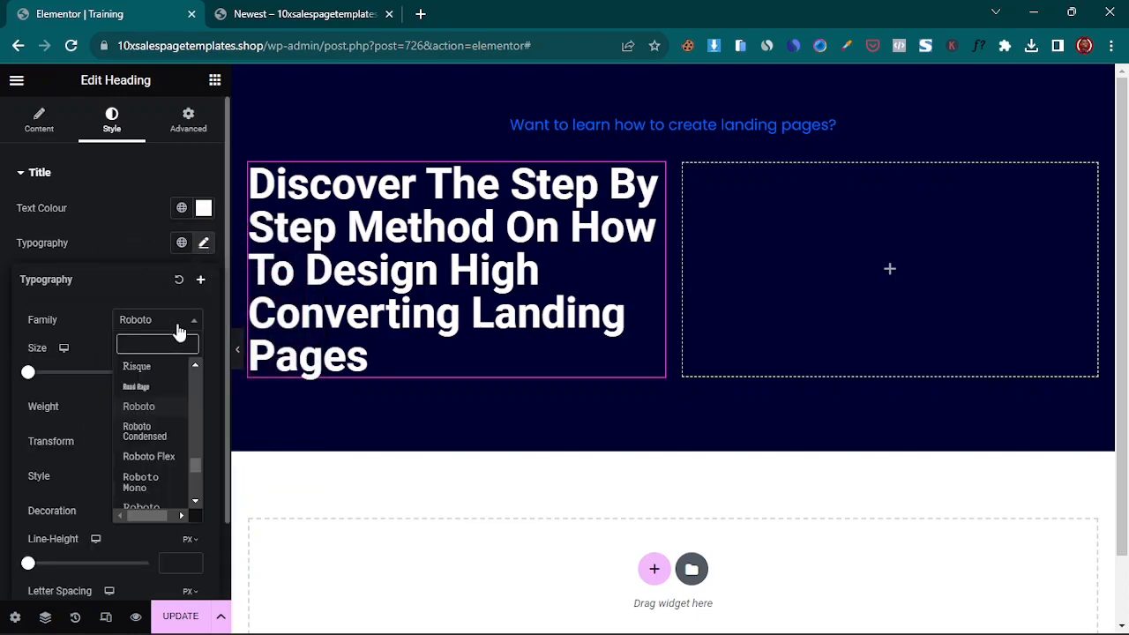
type("pop")
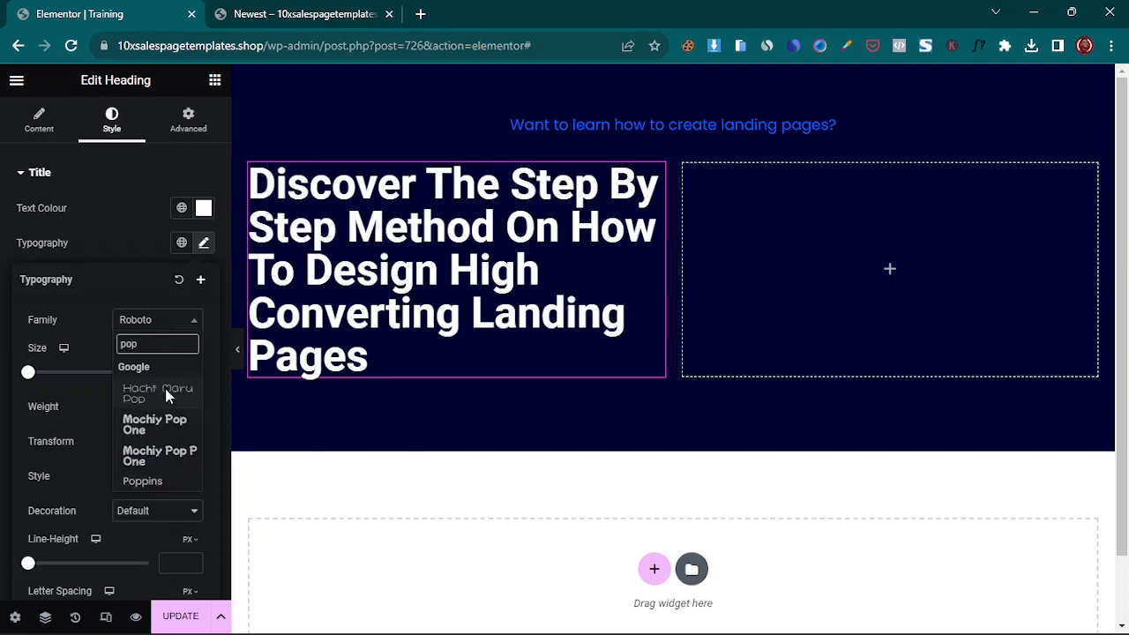
left_click(155, 480)
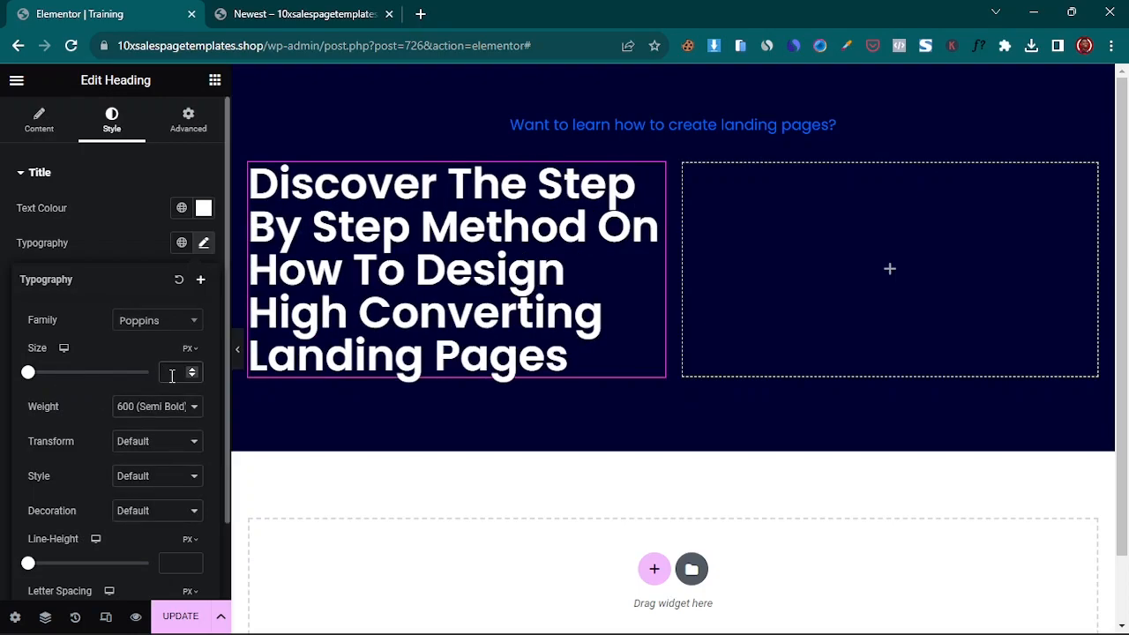
type("40")
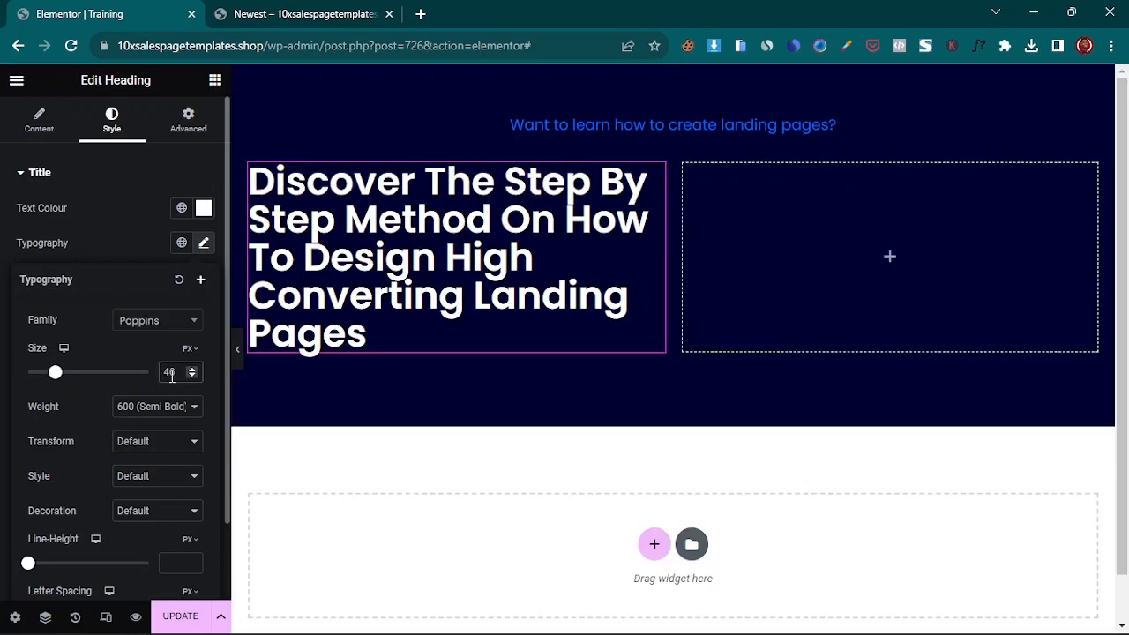
left_click(192, 377)
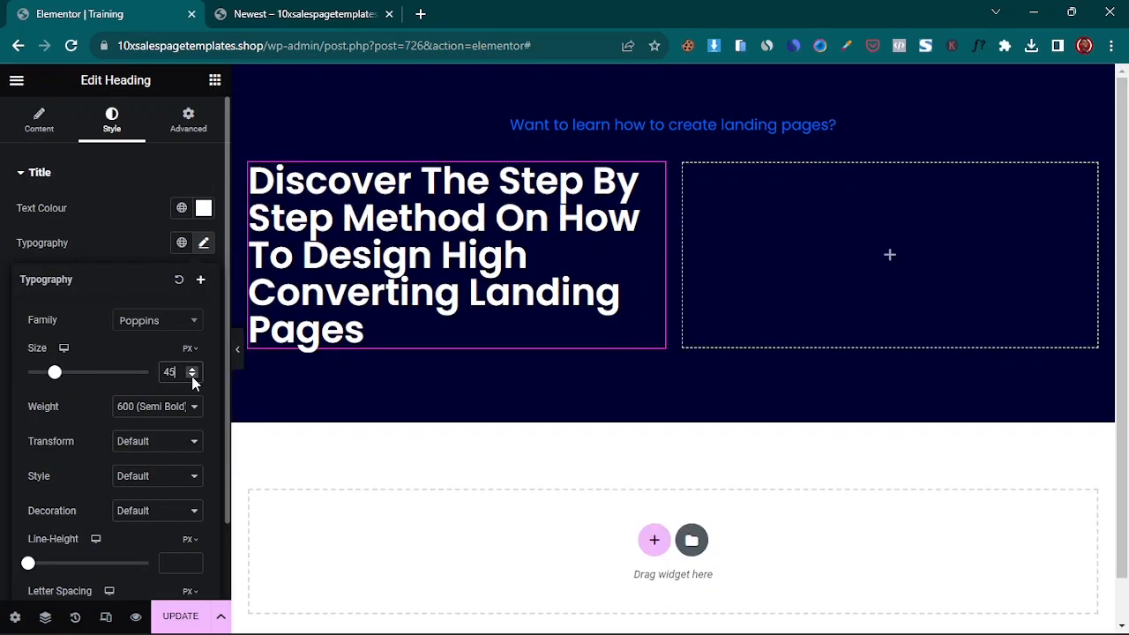
left_click_drag(27, 562, 85, 582)
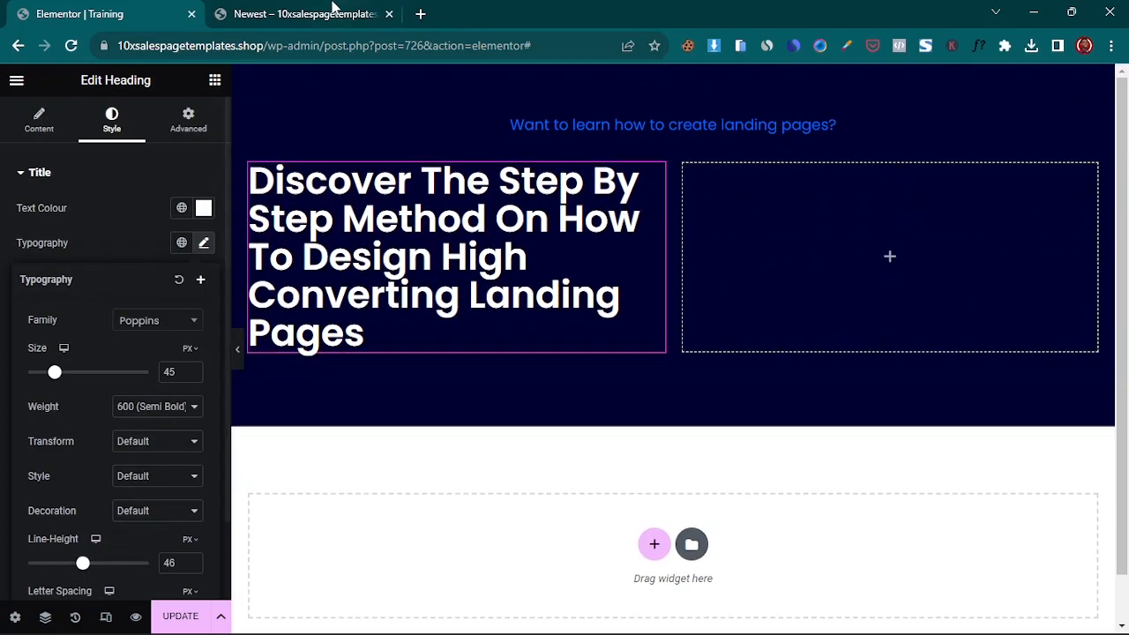
- Inspect the headline's font weight, size and line height on the Newest page with WhatFont, and return to Elementor
left_click(304, 14)
left_click(558, 353)
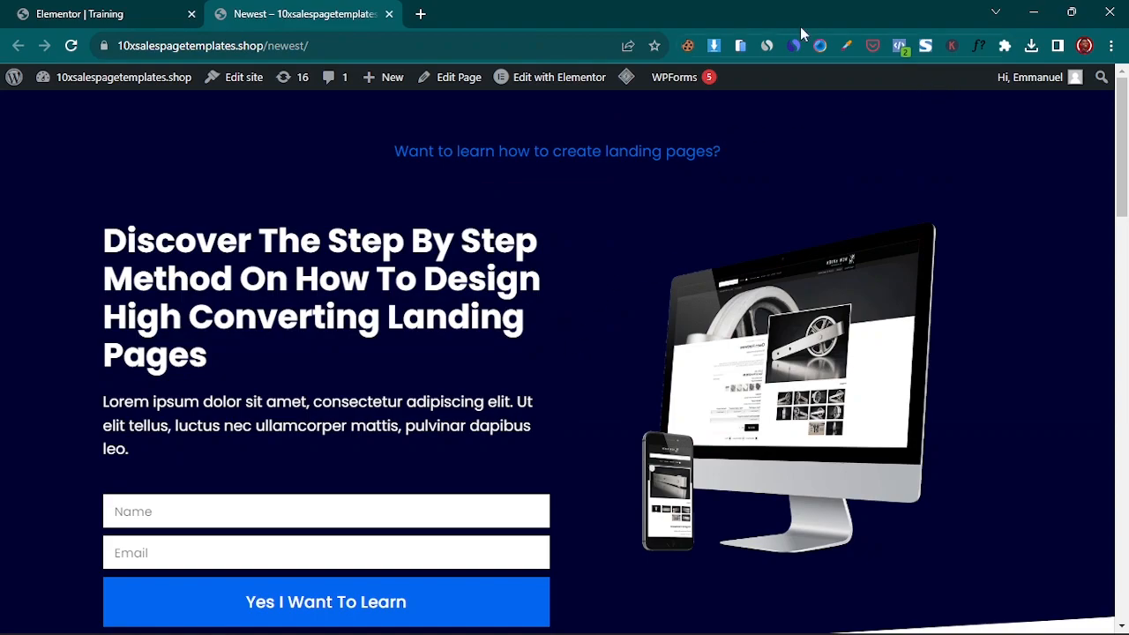
left_click(979, 40)
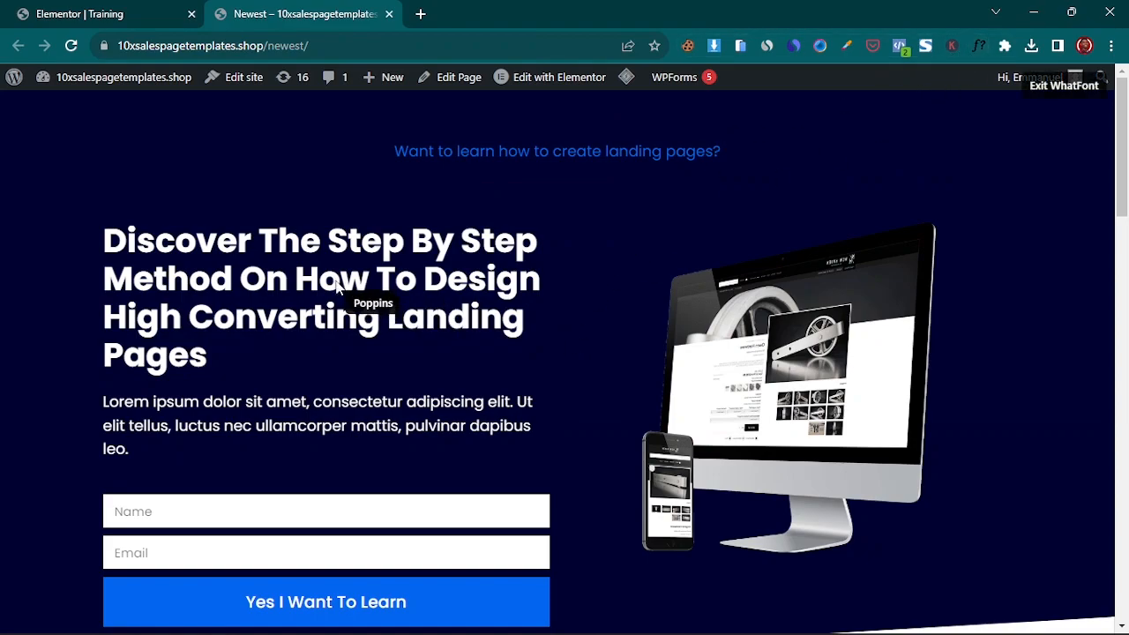
left_click(373, 298)
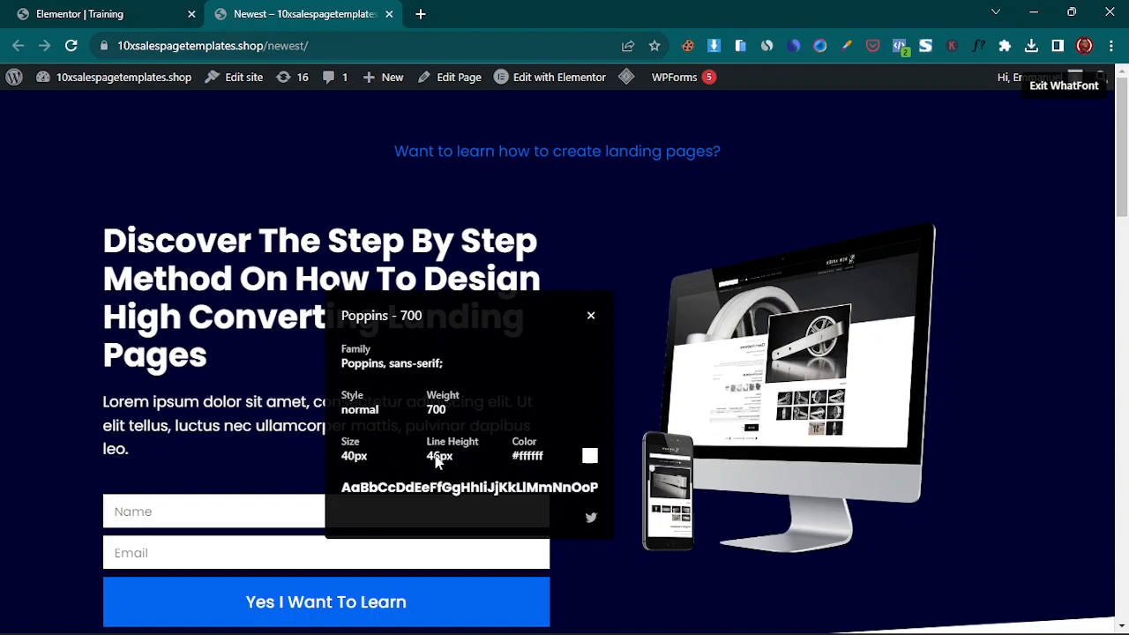
left_click(591, 317)
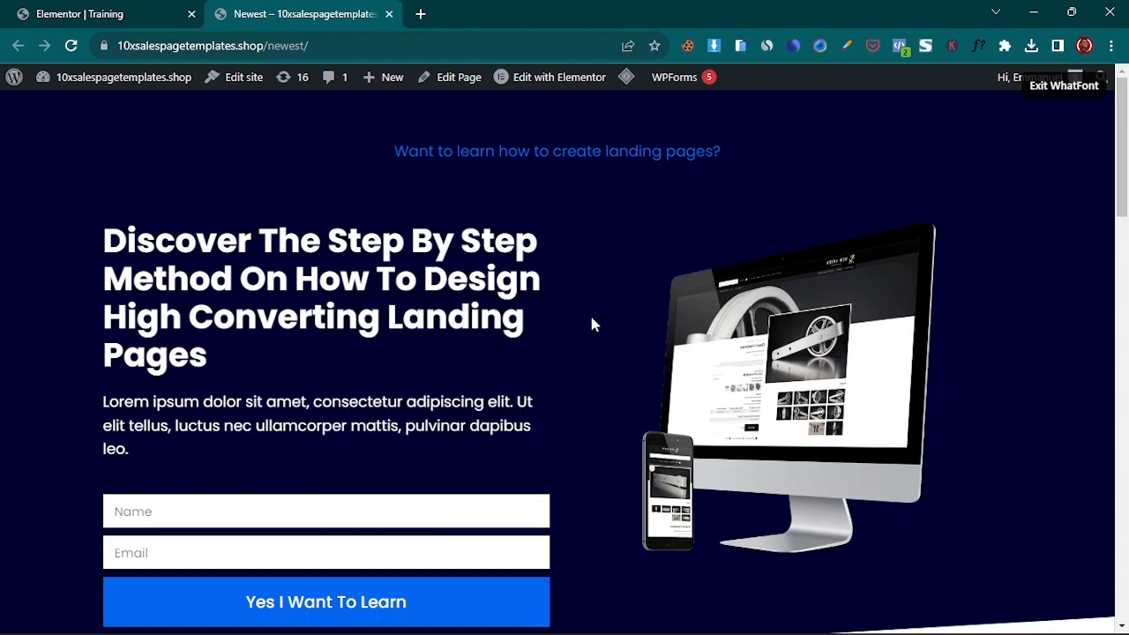
left_click(124, 14)
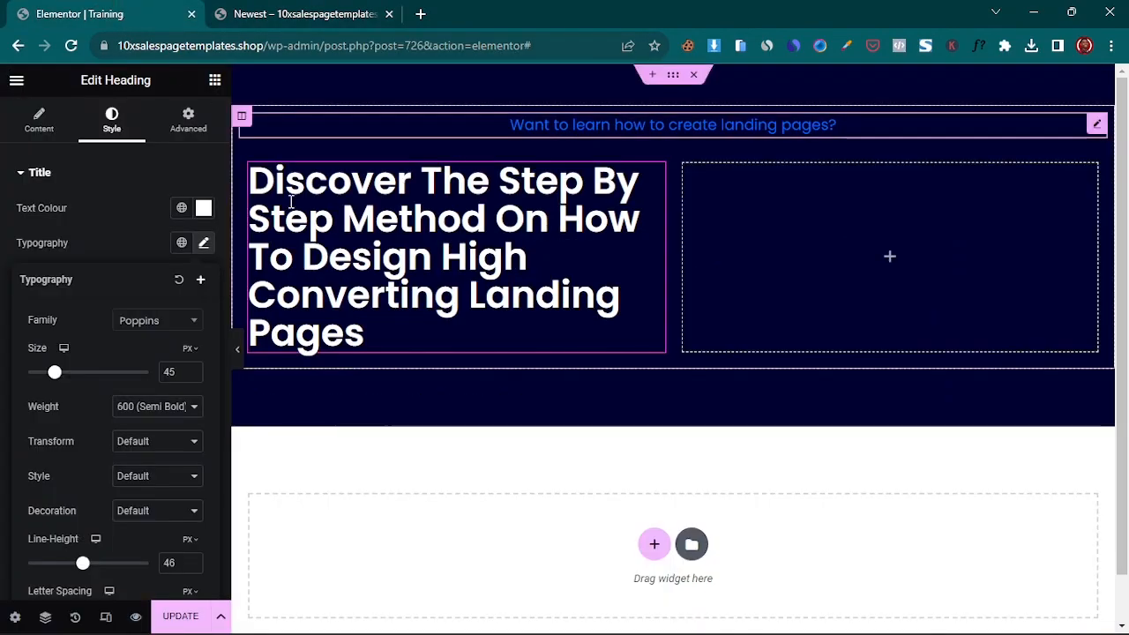
- Set the headline's font weight to 700 (Bold) and its size to 40 px
left_click(165, 408)
left_click(152, 500)
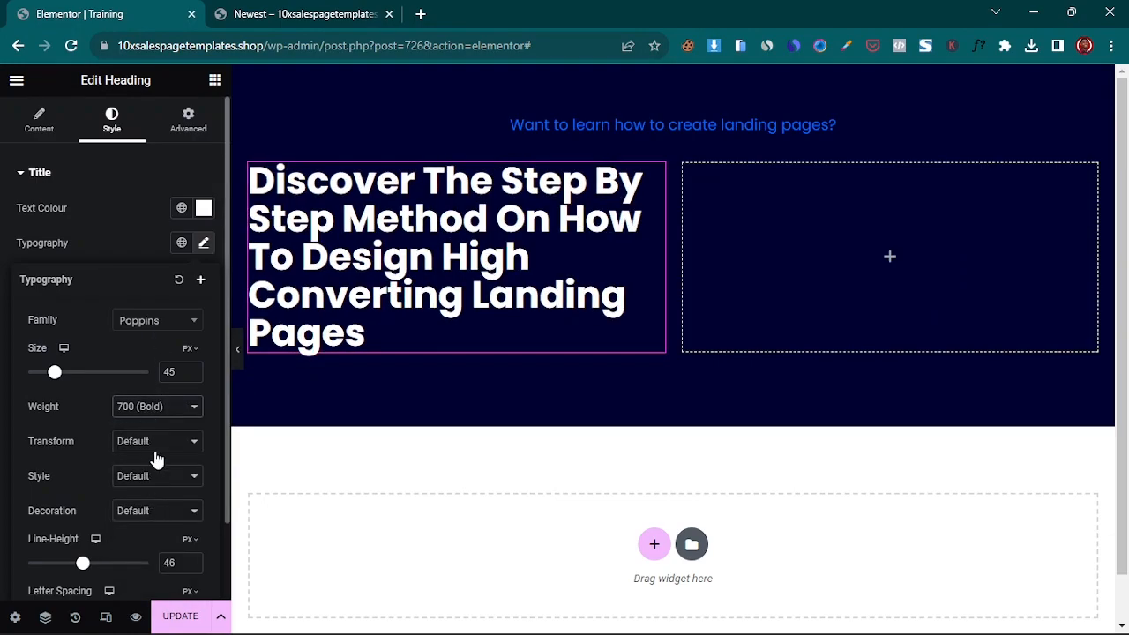
left_click(194, 379)
left_click(192, 375)
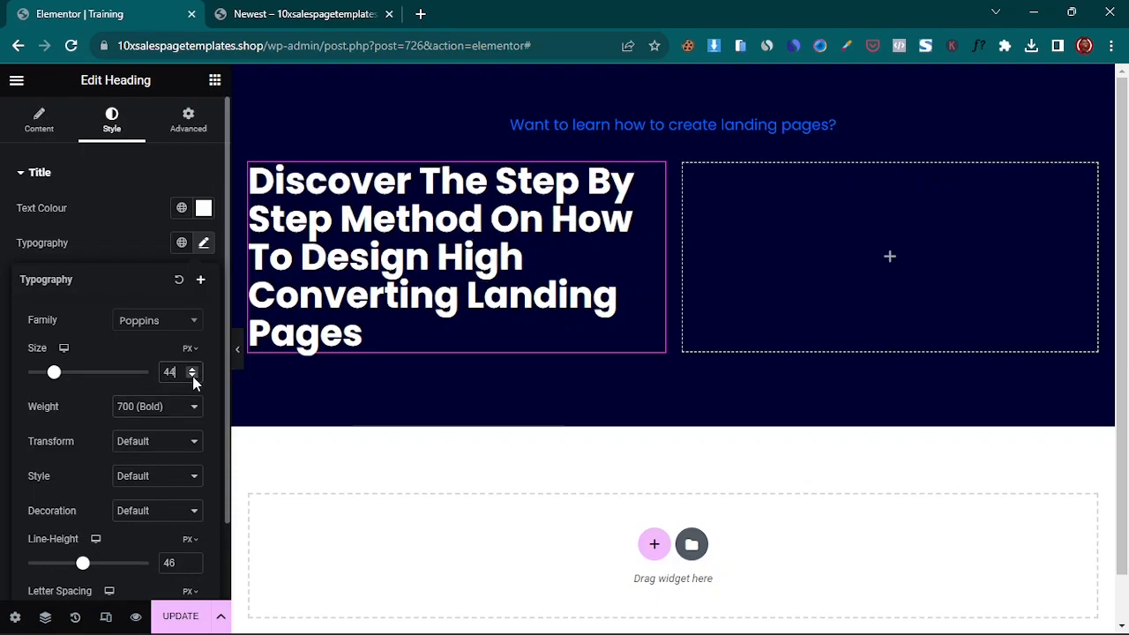
left_click(193, 376)
left_click(192, 376)
left_click(192, 376)
left_click(192, 375)
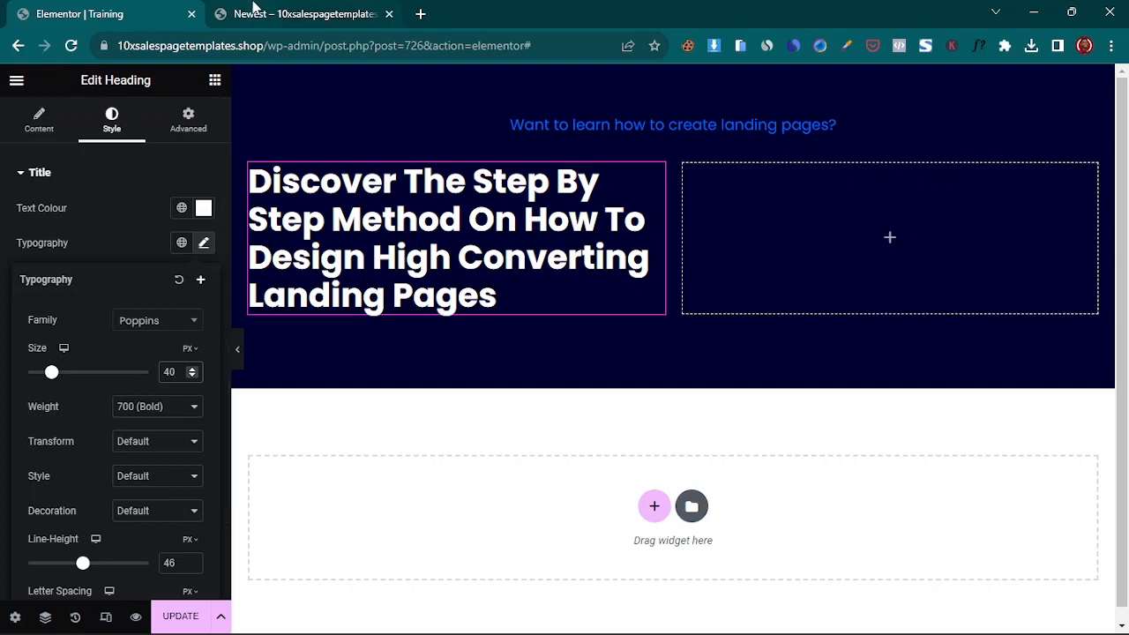
- Exit WhatFont on the Newest page, copy the "Lorem ipsum dolor sit amet" paragraph below the headline, and return to Elementor
left_click(264, 15)
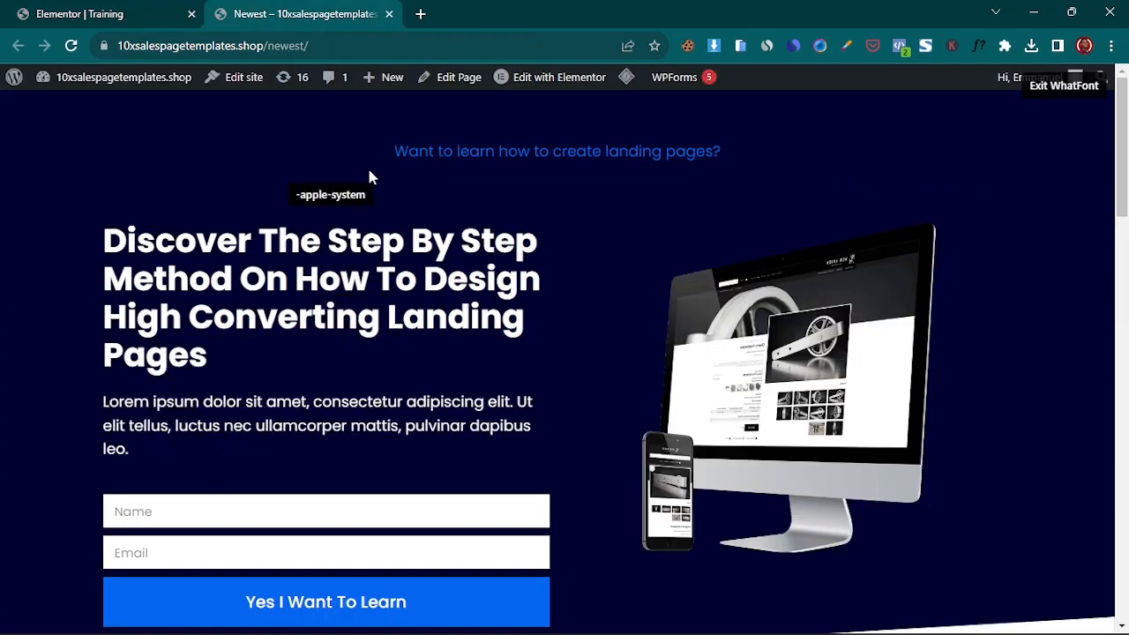
left_click(1032, 89)
left_click_drag(104, 401, 189, 444)
right_click(186, 413)
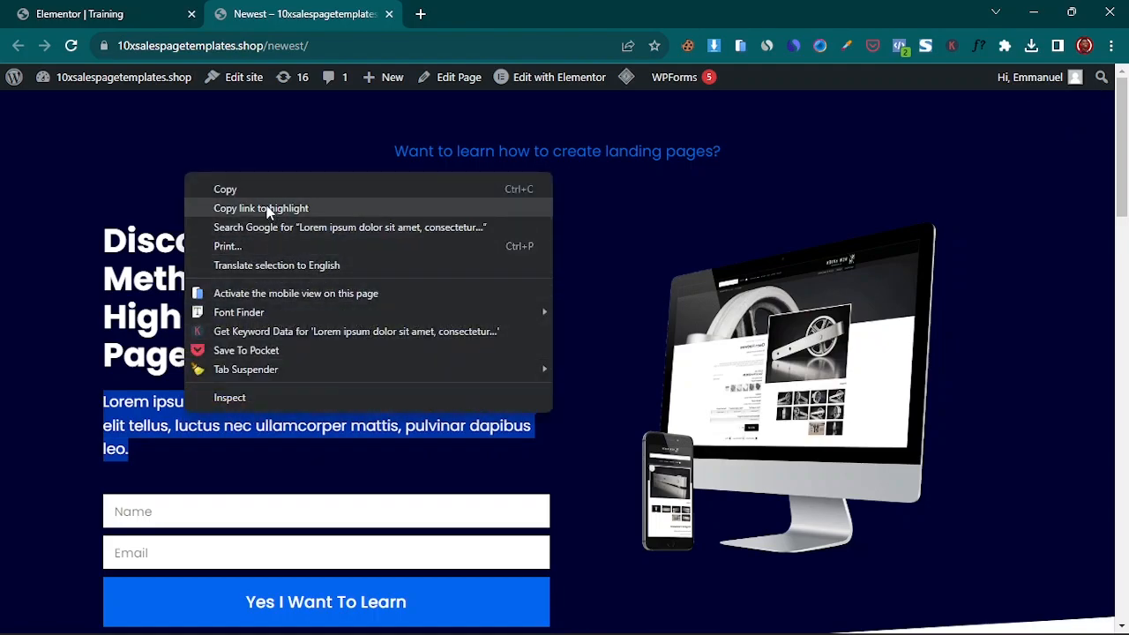
left_click(252, 186)
left_click(133, 14)
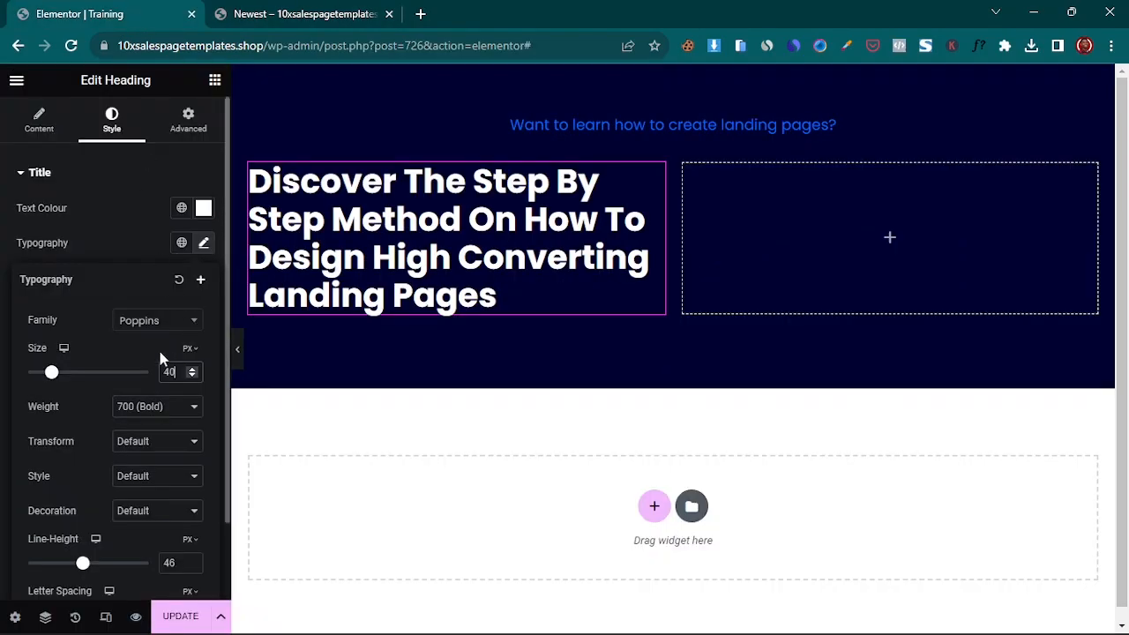
- Add a Text Editor widget below the headline and replace its placeholder content with the copied paragraph as plain text
left_click(213, 80)
left_click_drag(175, 361, 340, 319)
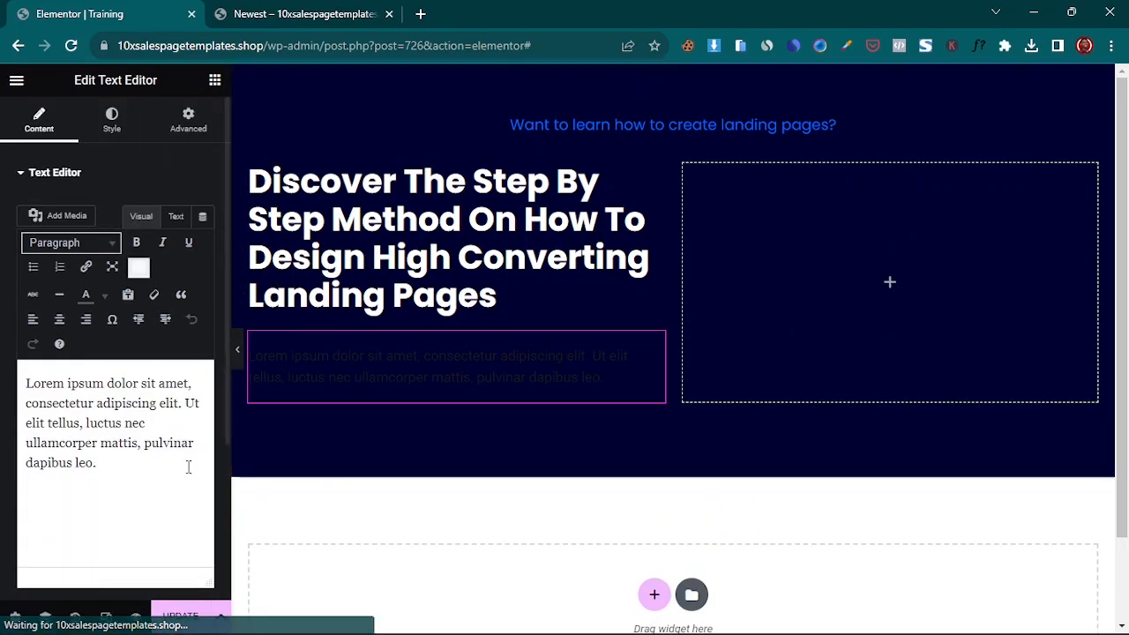
left_click(175, 219)
left_click_drag(106, 369, 0, 294)
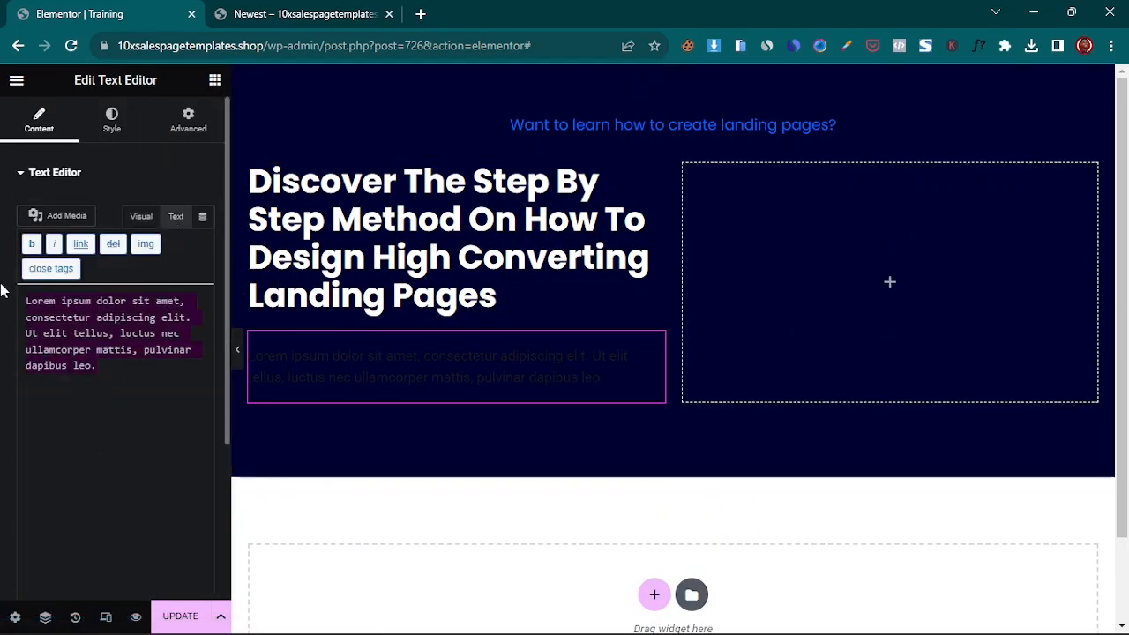
key("Right")
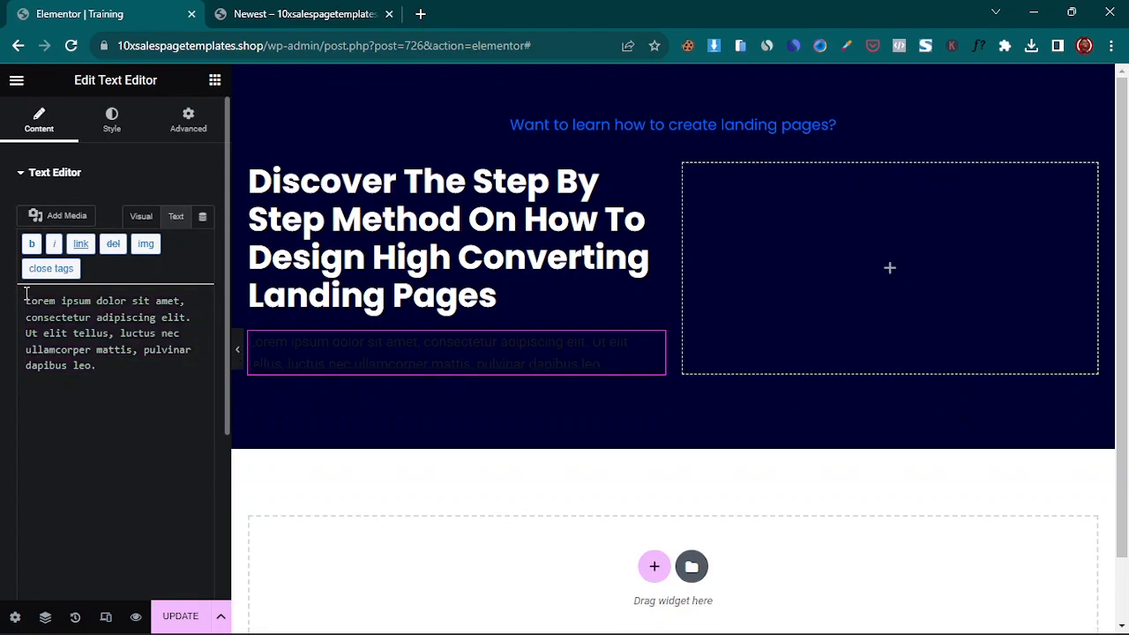
- Set the paragraph's text colour to white
left_click(111, 121)
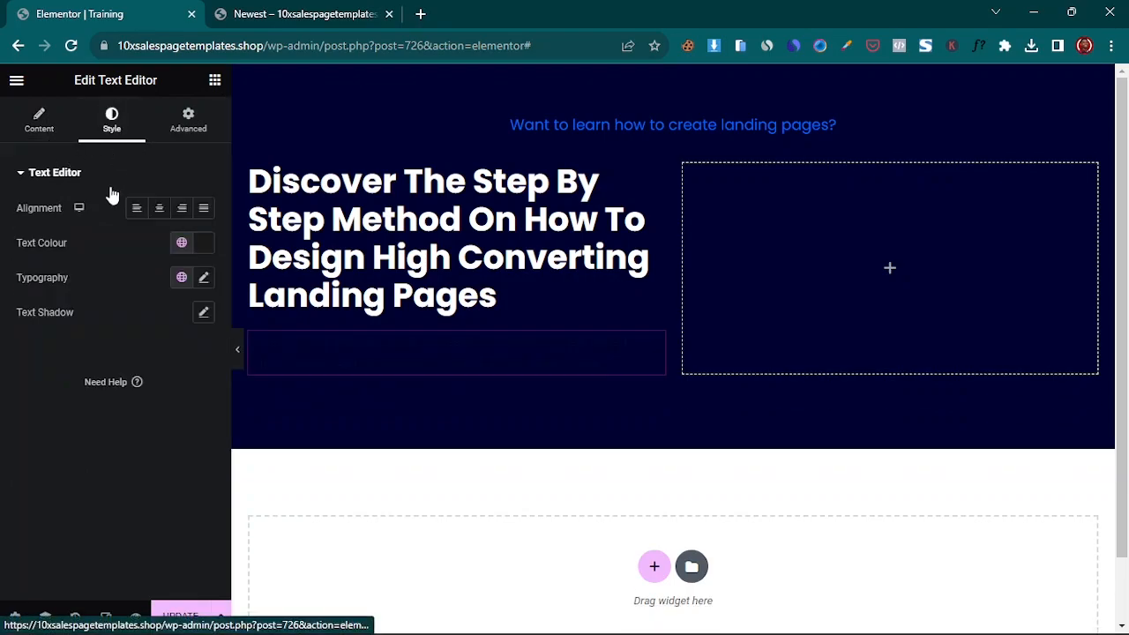
left_click(205, 247)
left_click(126, 317)
left_click_drag(126, 317, 96, 284)
left_click(11, 434)
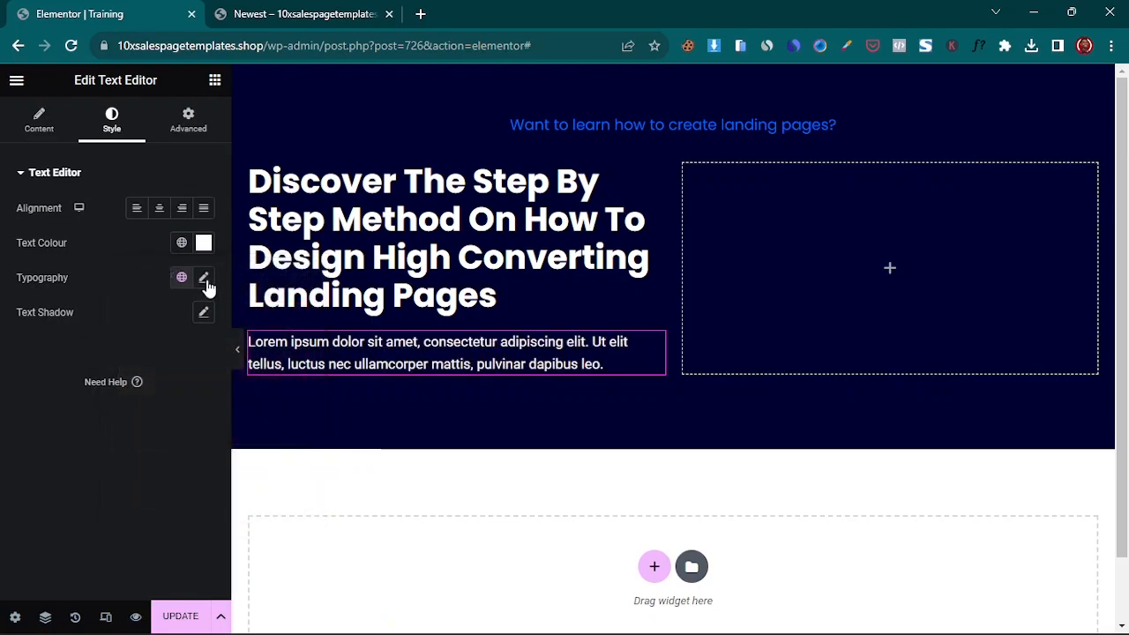
- Set the paragraph's font family to Poppins, its size to 18 px and its weight to 500 (Medium)
left_click(204, 278)
left_click(157, 354)
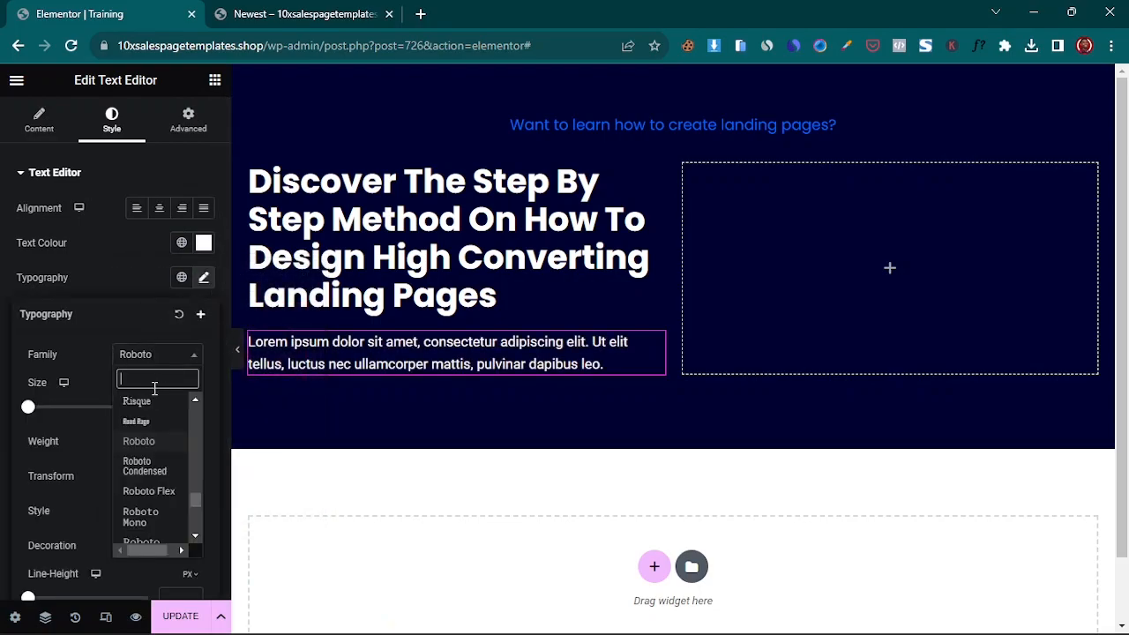
type("pop")
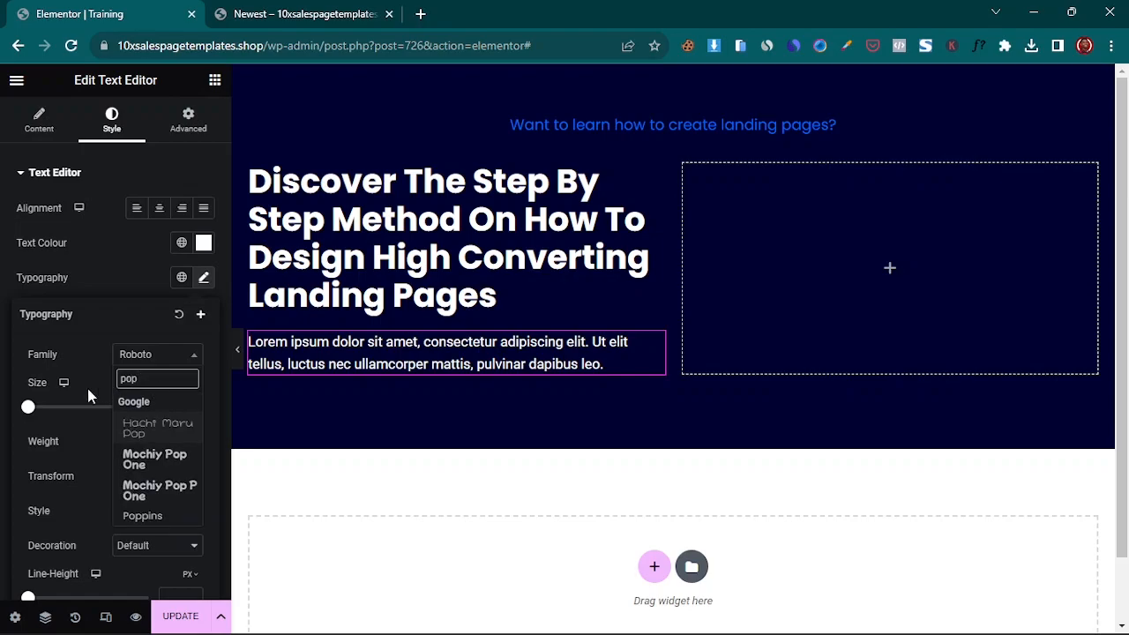
left_click(143, 516)
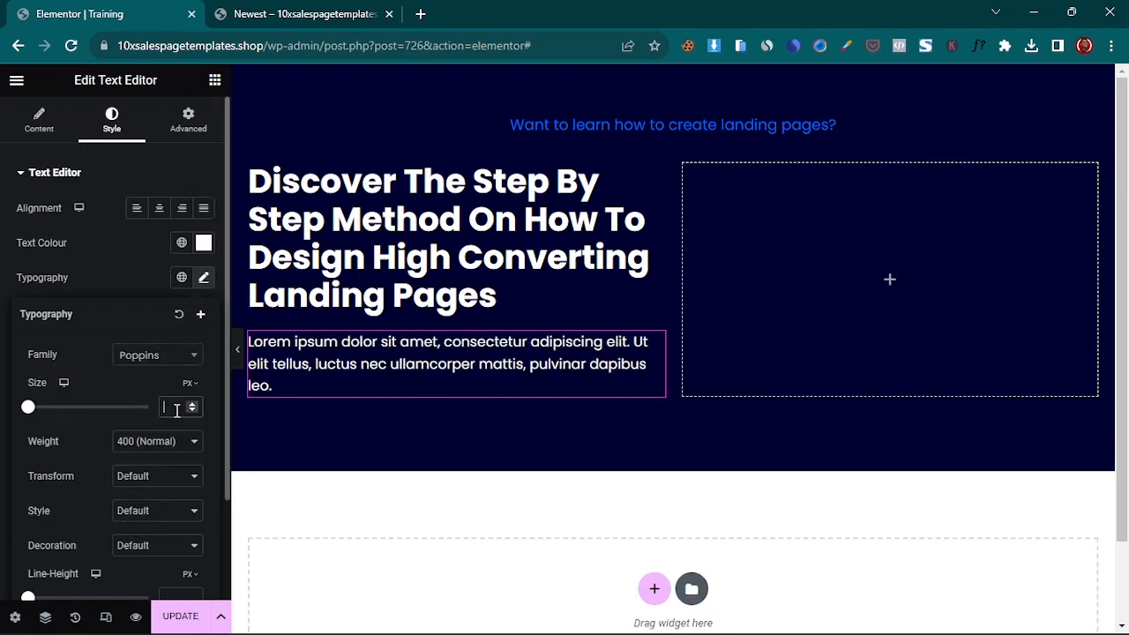
type("18")
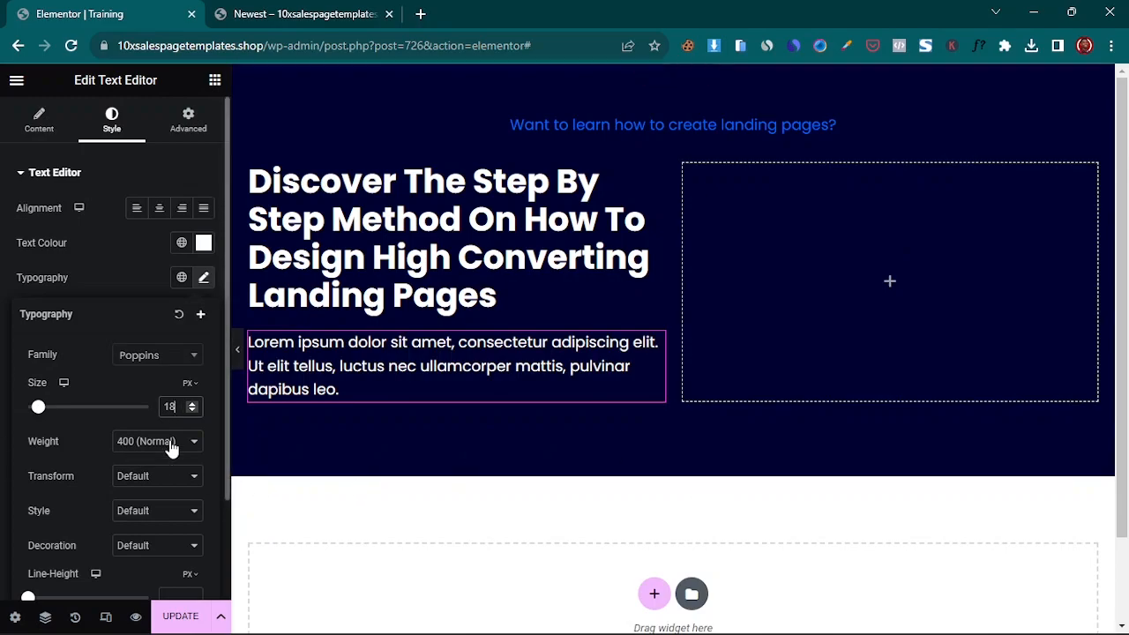
left_click(170, 444)
left_click(150, 510)
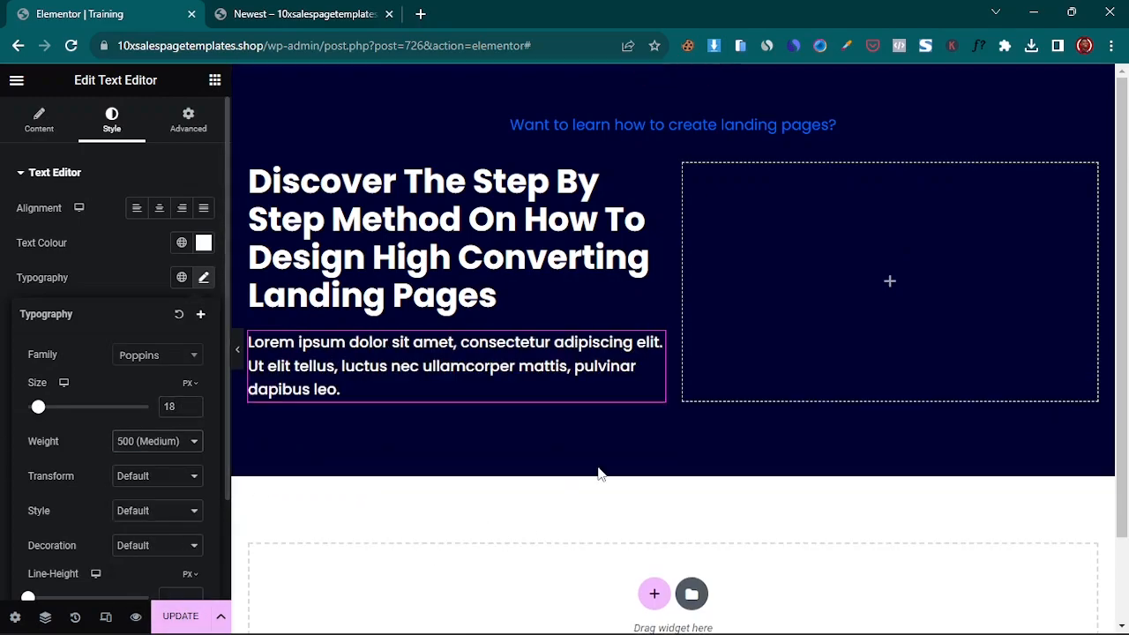
- Check the sign-up form on the Newest page, return to Elementor, and add a Form widget below the paragraph
left_click(311, 13)
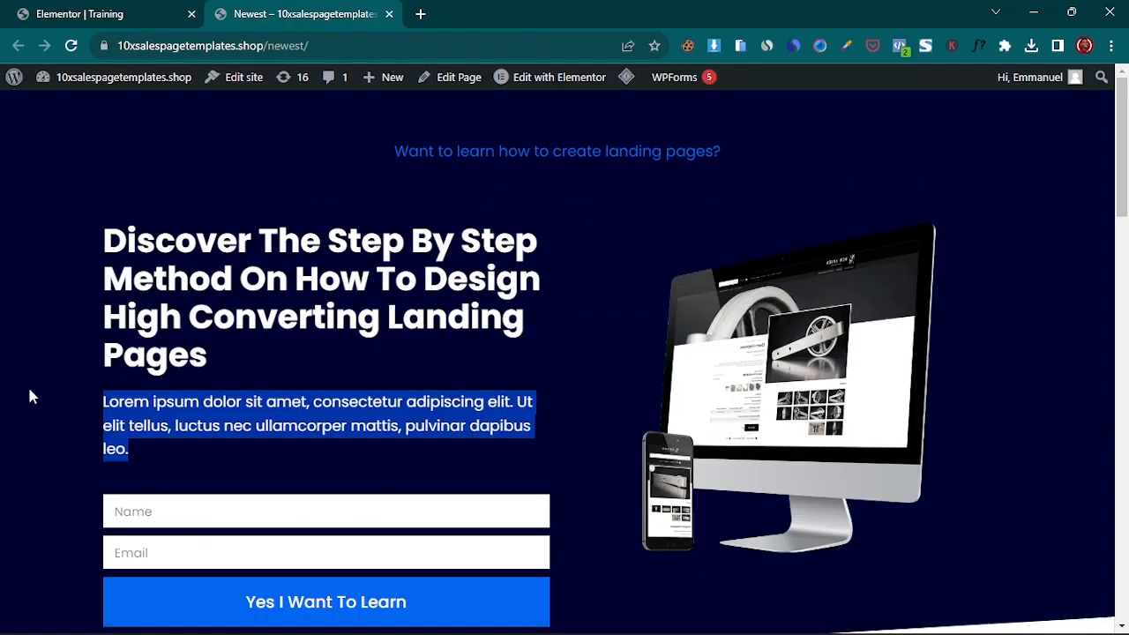
left_click(60, 401)
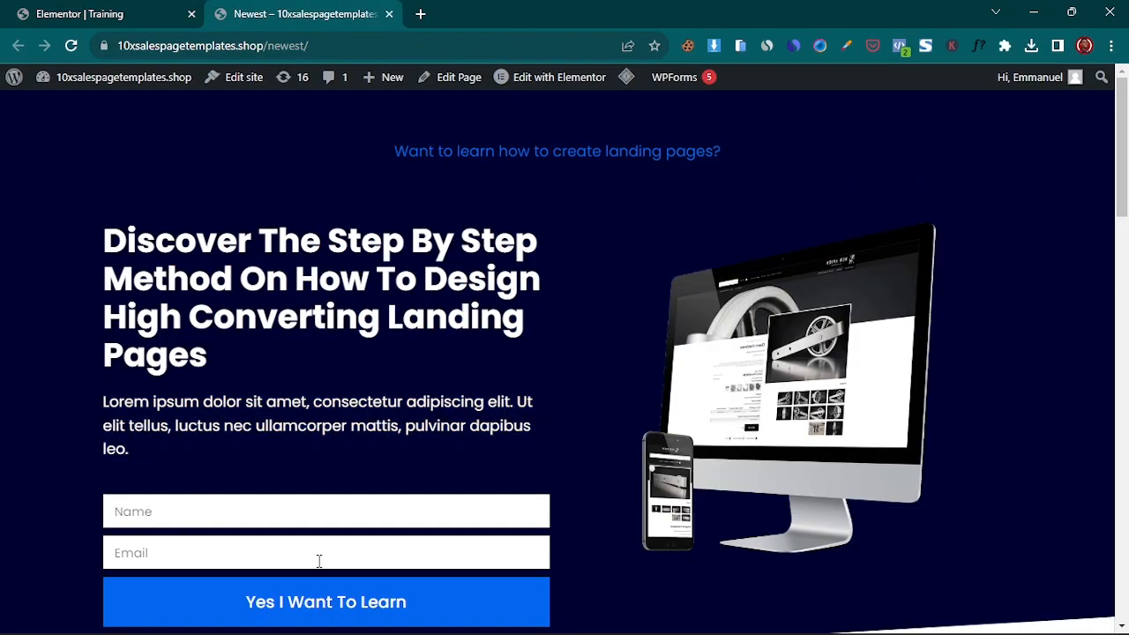
scroll(263, 552, "down", 3)
left_click(90, 11)
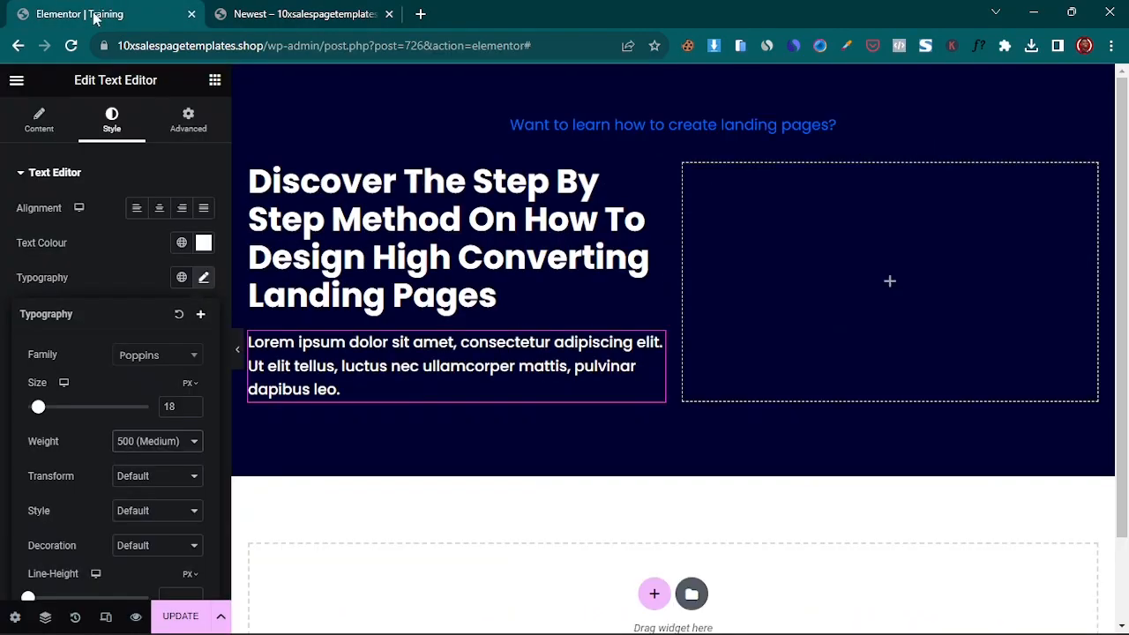
scroll(501, 388, "down", 1)
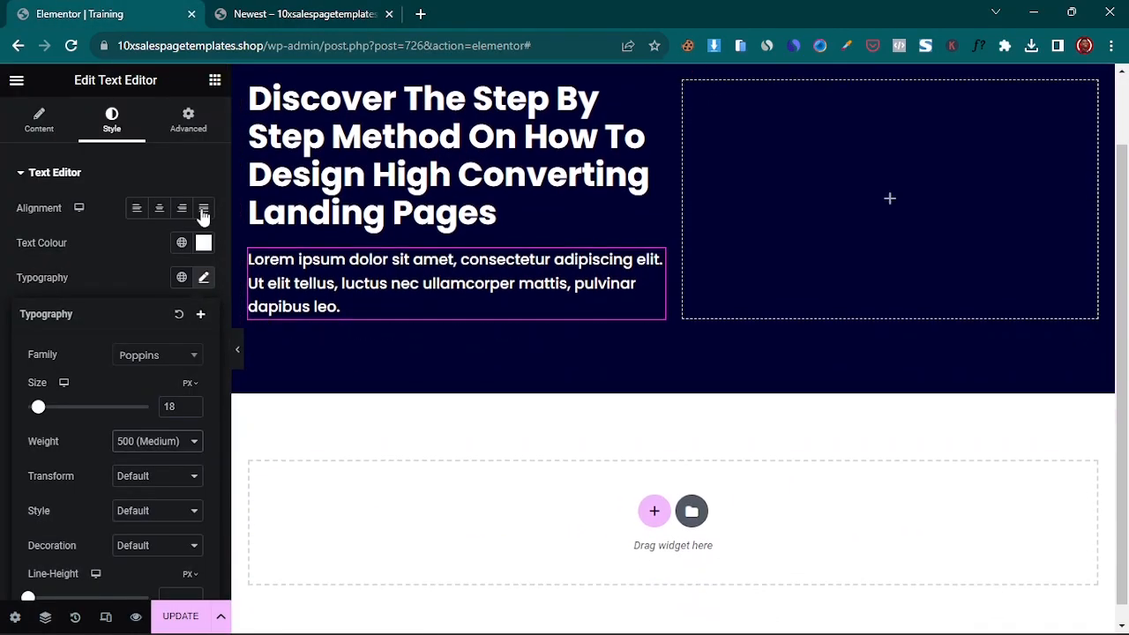
left_click(214, 81)
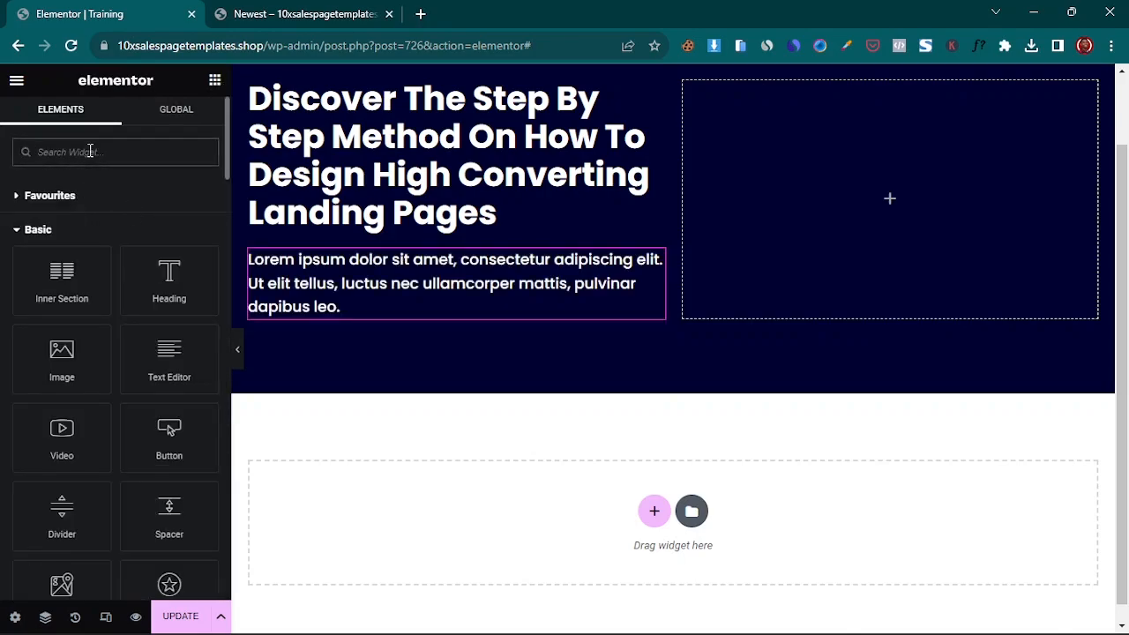
type("form")
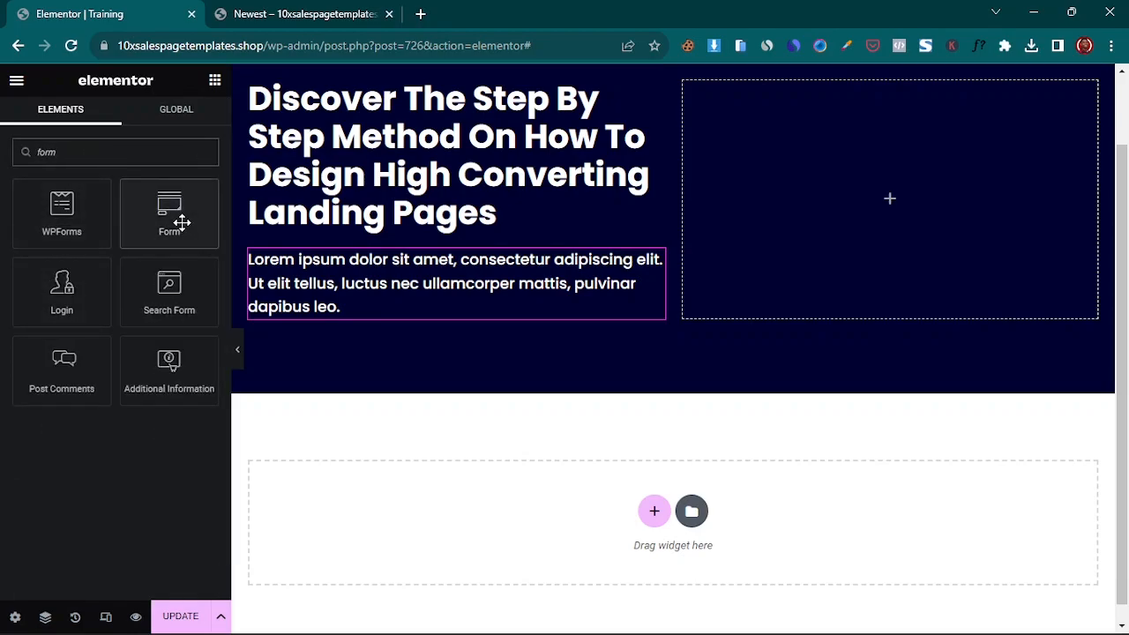
left_click_drag(182, 220, 420, 304)
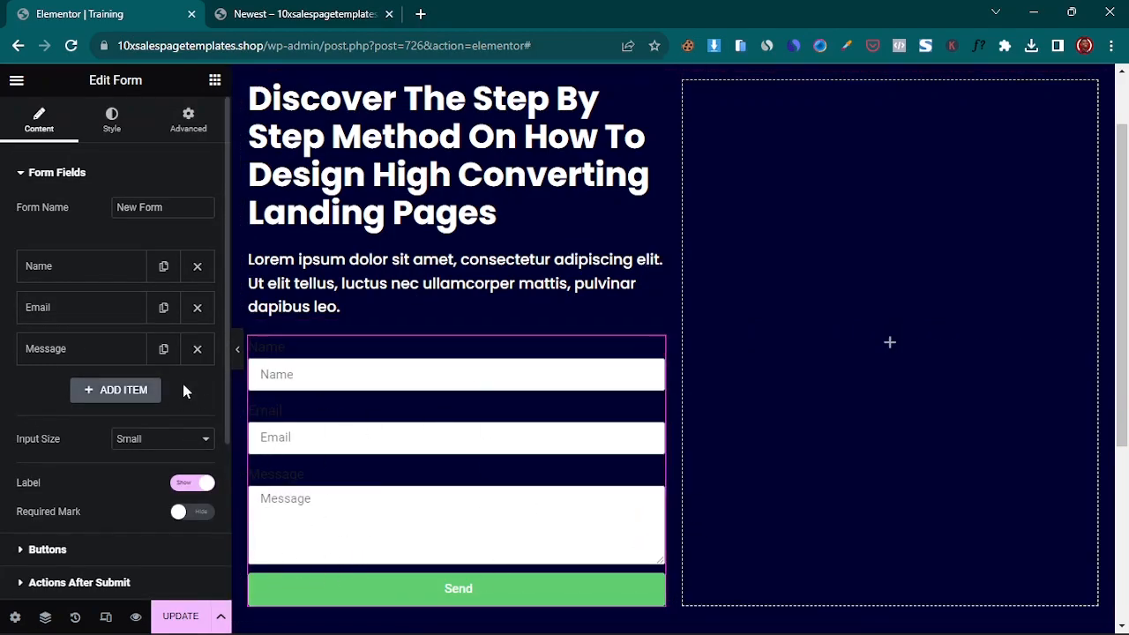
- Remove the Message field from the form and clear the Name field's label
left_click(197, 350)
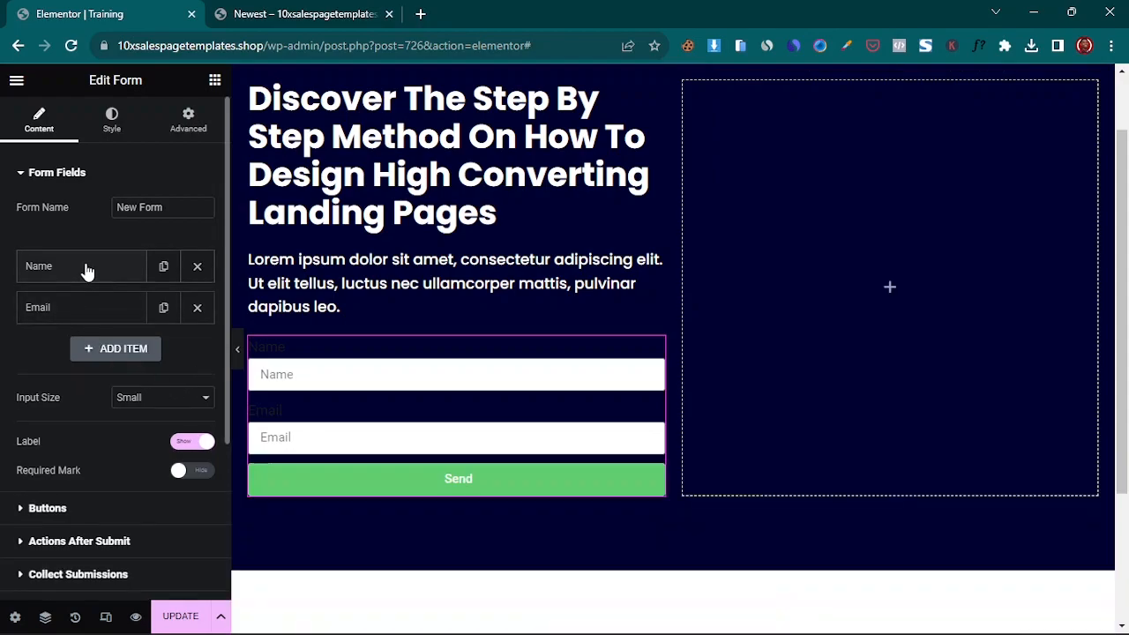
left_click(82, 272)
left_click(154, 371)
type("e")
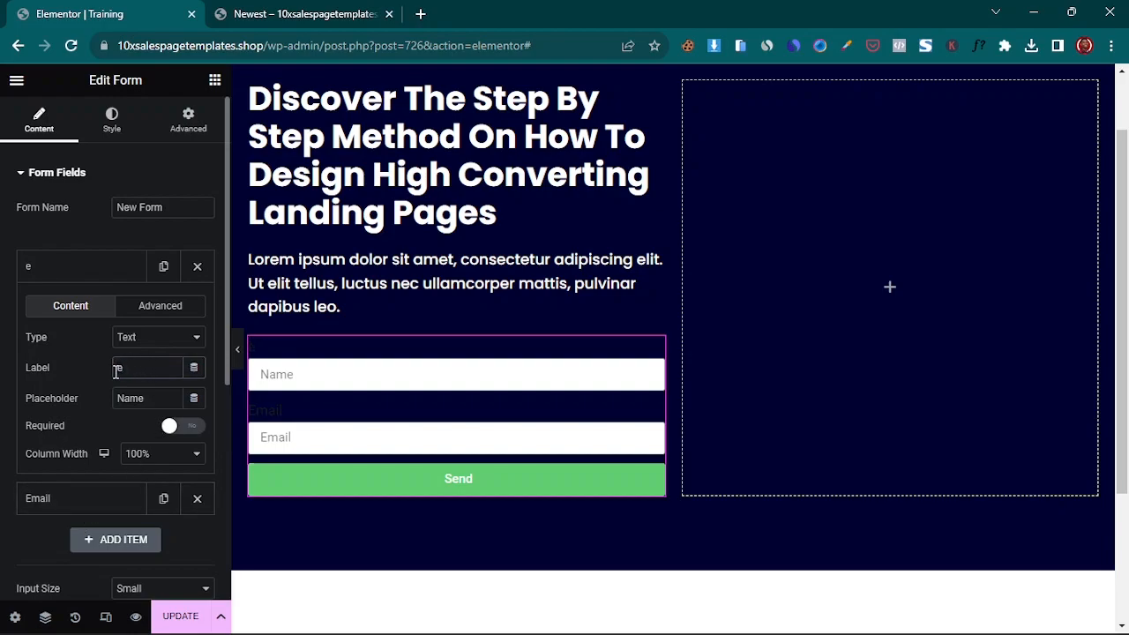
key("BackSpace")
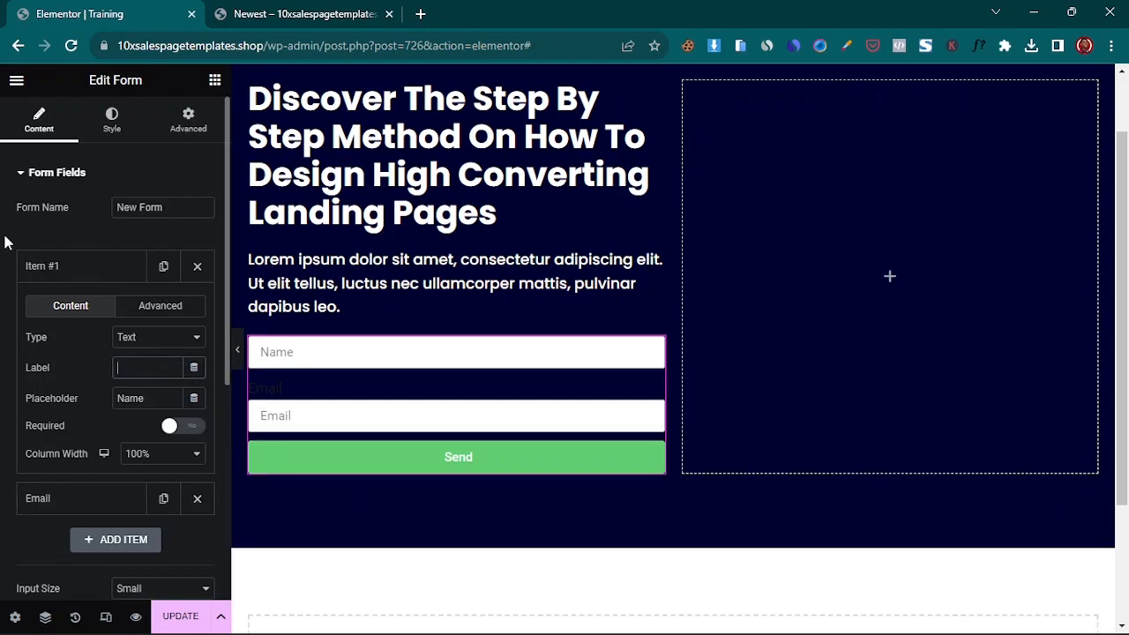
left_click(91, 275)
- Clear the Email field's label in the form and collapse the field's settings
left_click(92, 321)
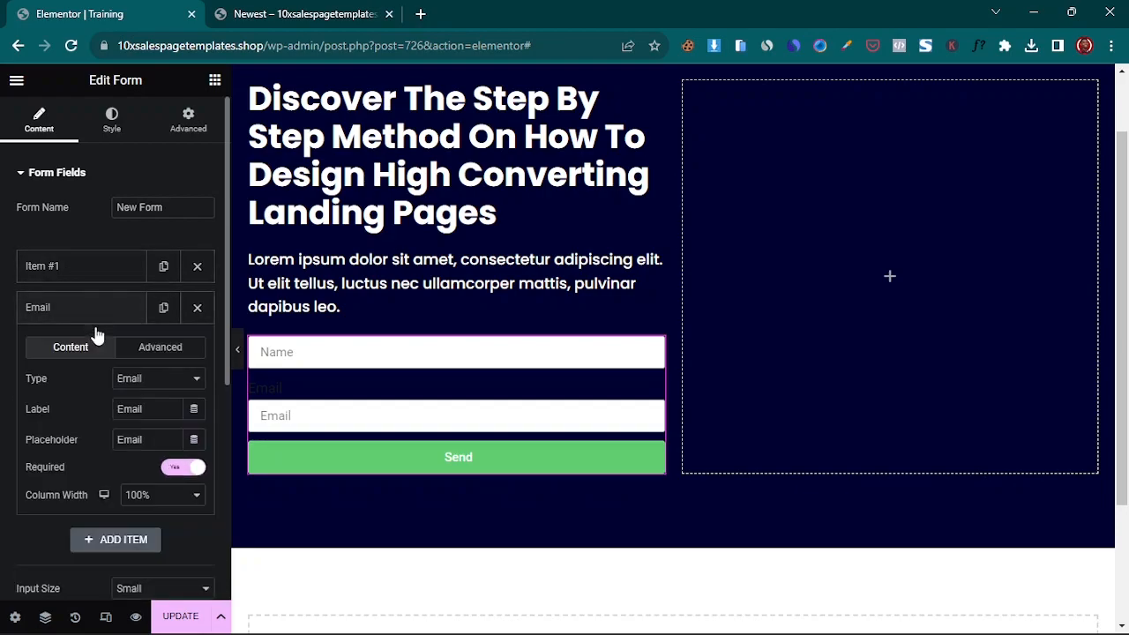
left_click_drag(143, 408, 80, 402)
key("BackSpace")
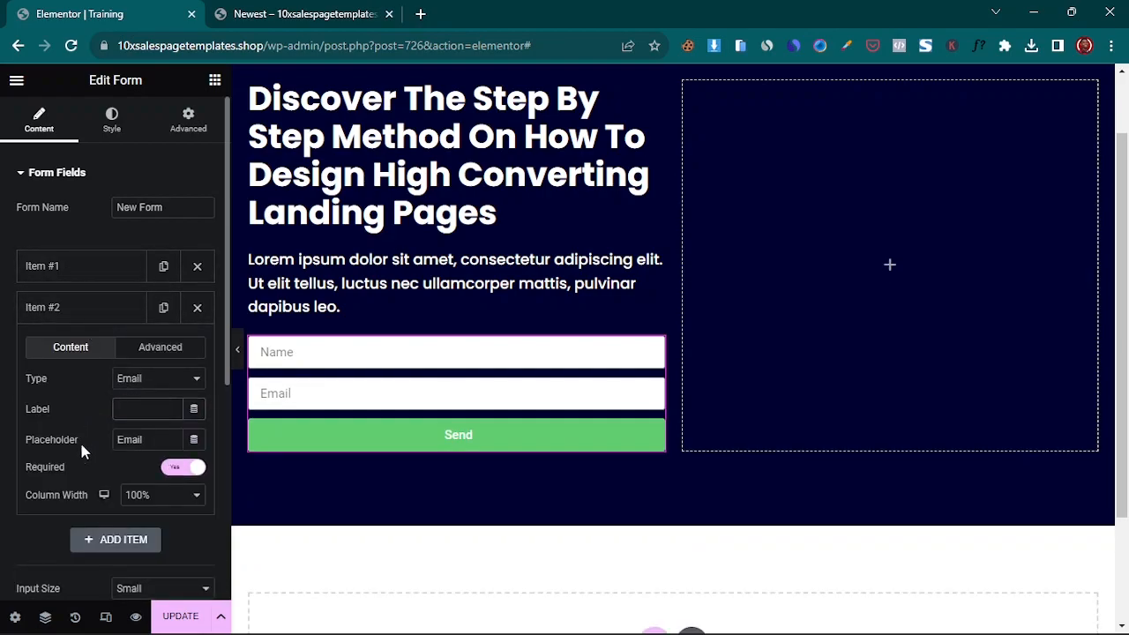
left_click(86, 274)
left_click(82, 273)
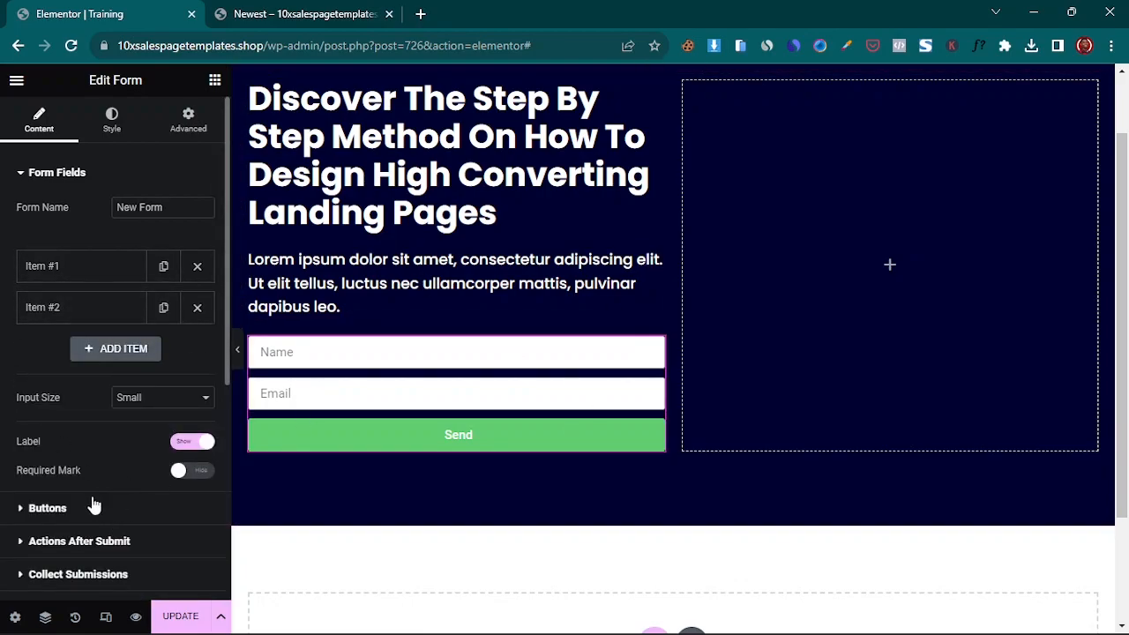
scroll(60, 394, "down", 1)
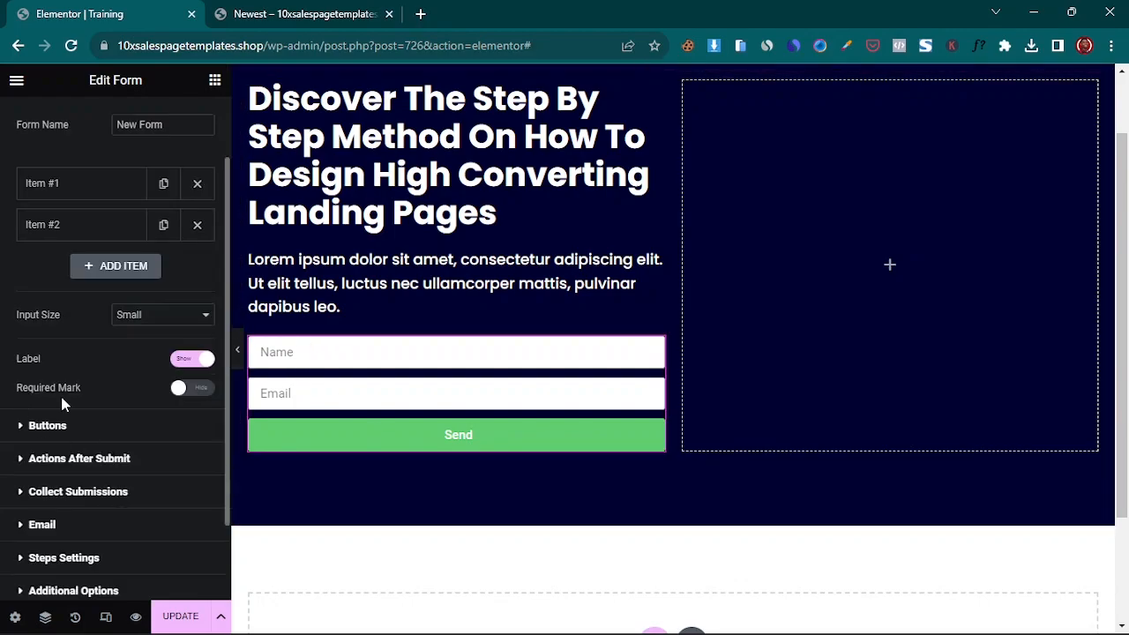
- Open the form's button settings and look through the available sizes and column widths
scroll(78, 327, "up", 1)
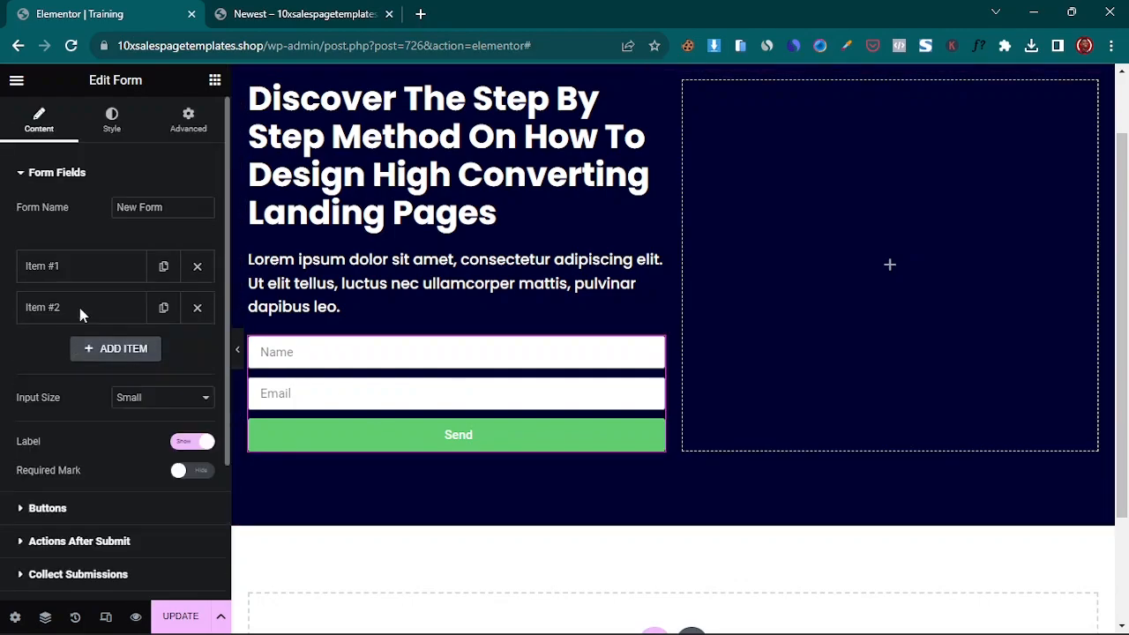
left_click(76, 174)
left_click(76, 212)
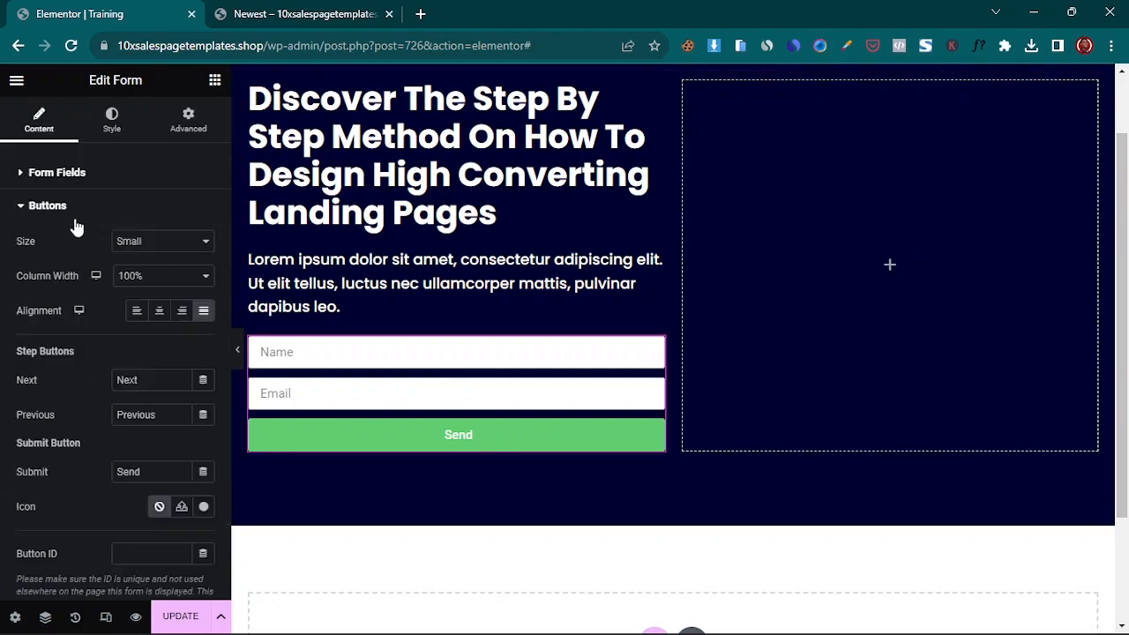
left_click(165, 243)
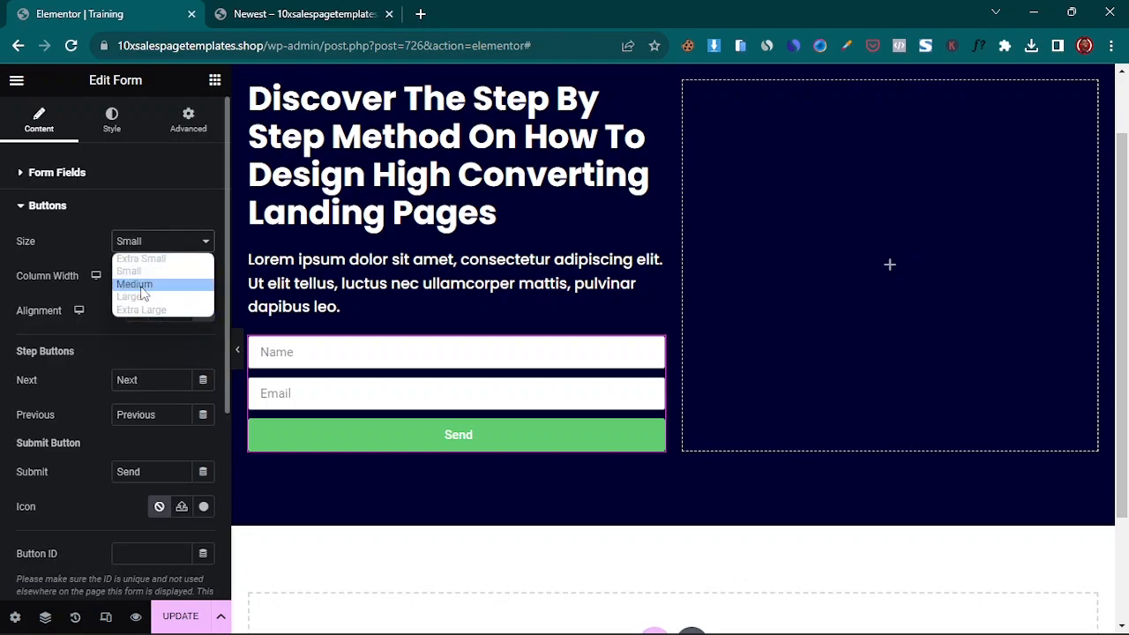
left_click(70, 243)
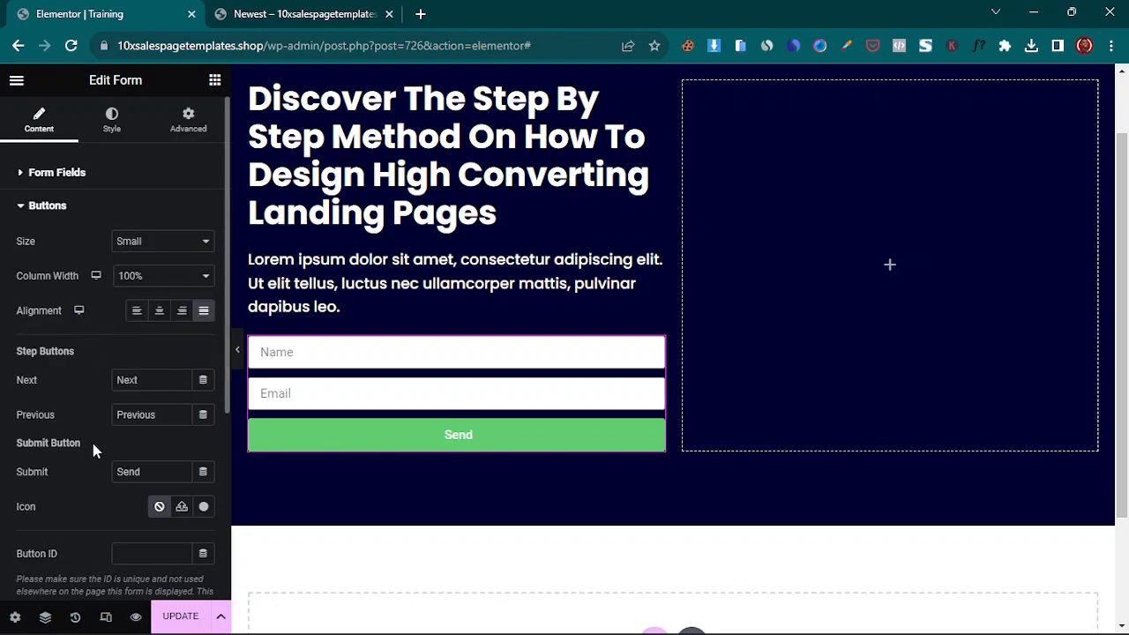
left_click(167, 278)
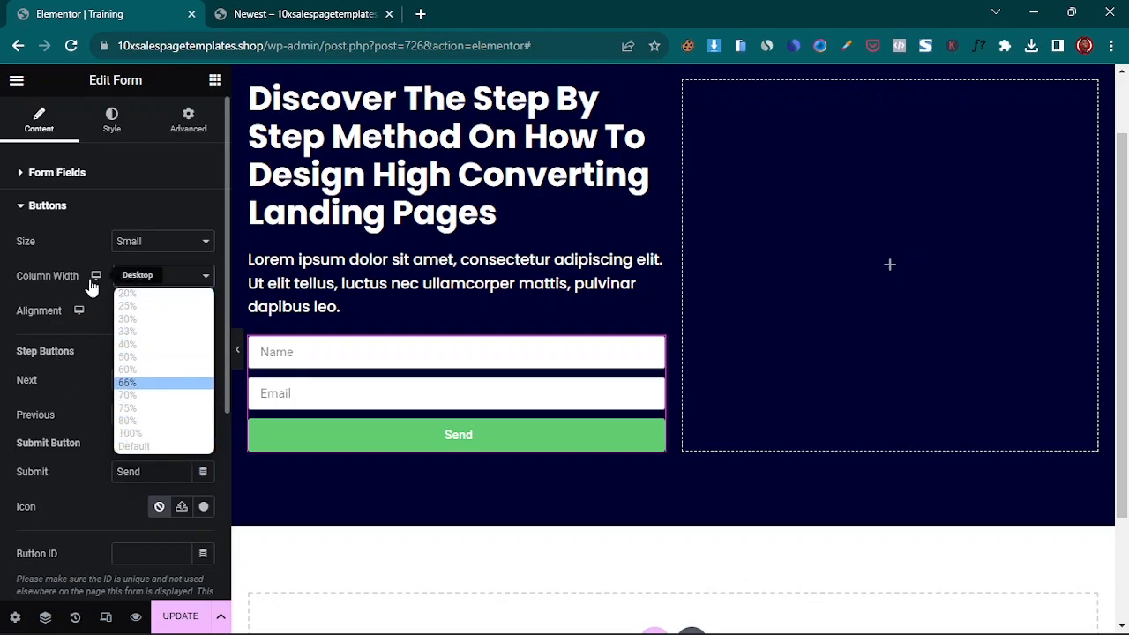
left_click(80, 245)
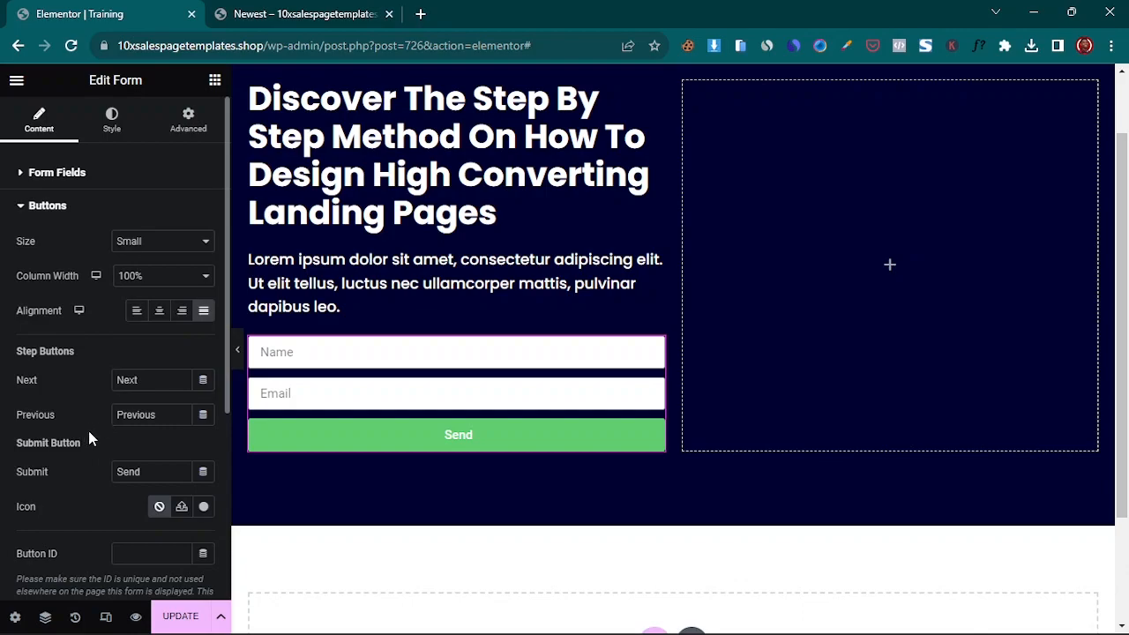
- Copy the button text "Yes I Want To Learn" from the sign-up form on the Newest page
scroll(84, 425, "down", 1)
left_click(80, 389)
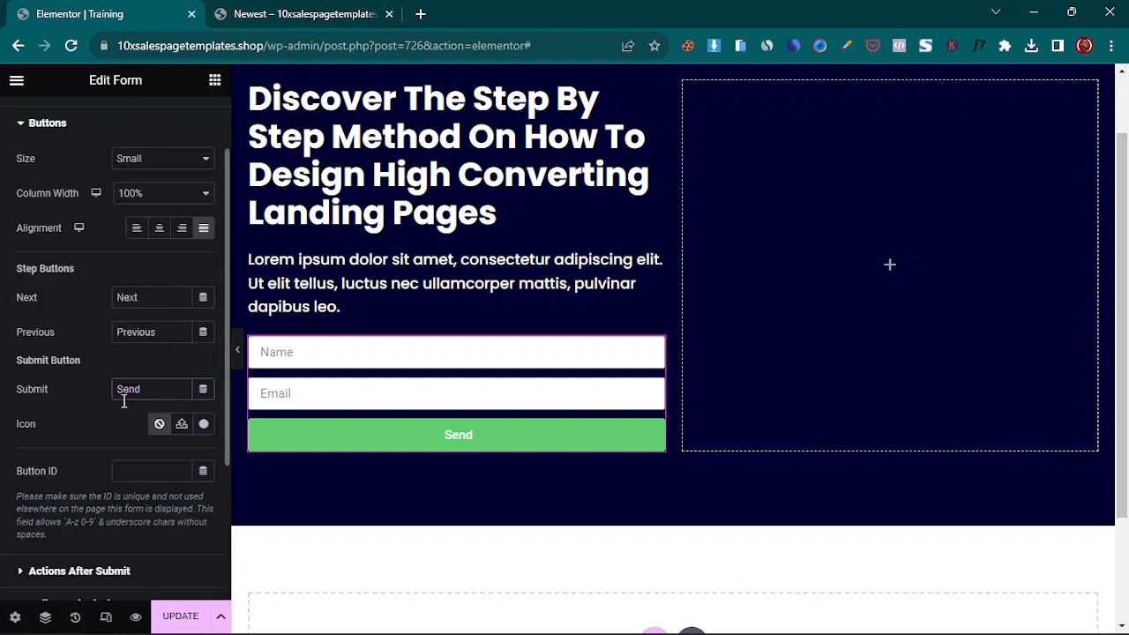
left_click(273, 11)
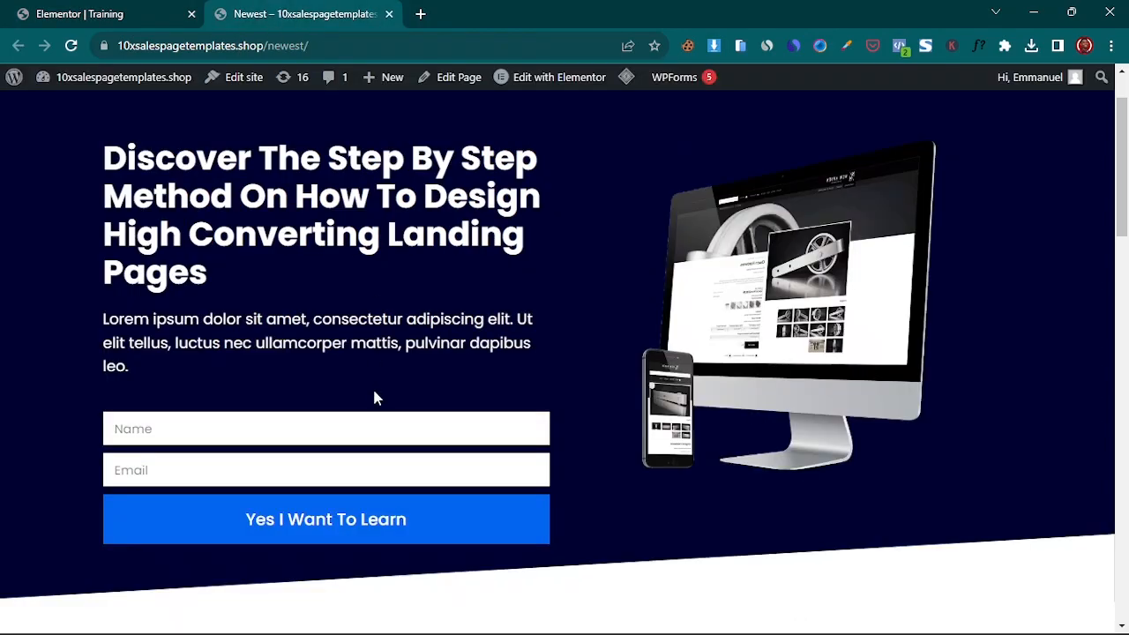
left_click(282, 515)
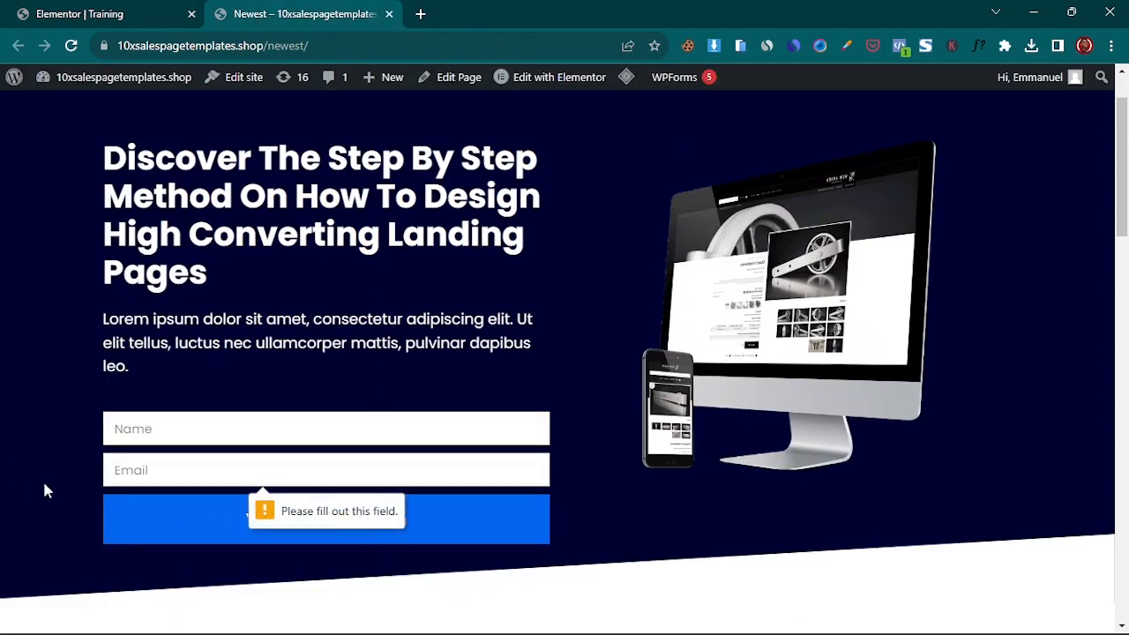
left_click_drag(66, 473, 434, 554)
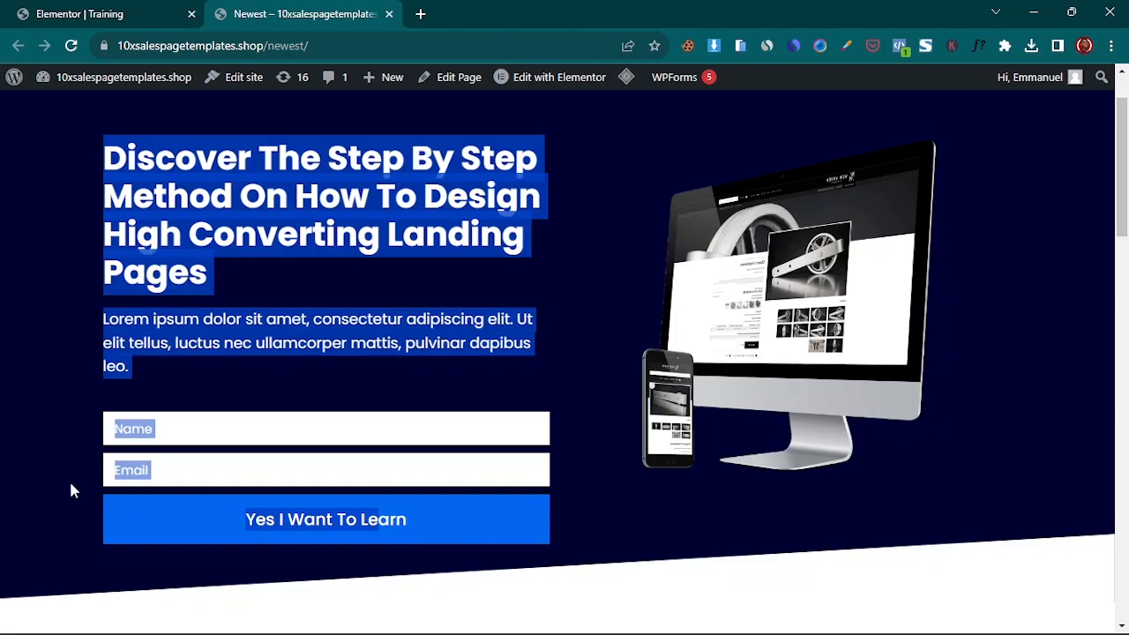
left_click(210, 379)
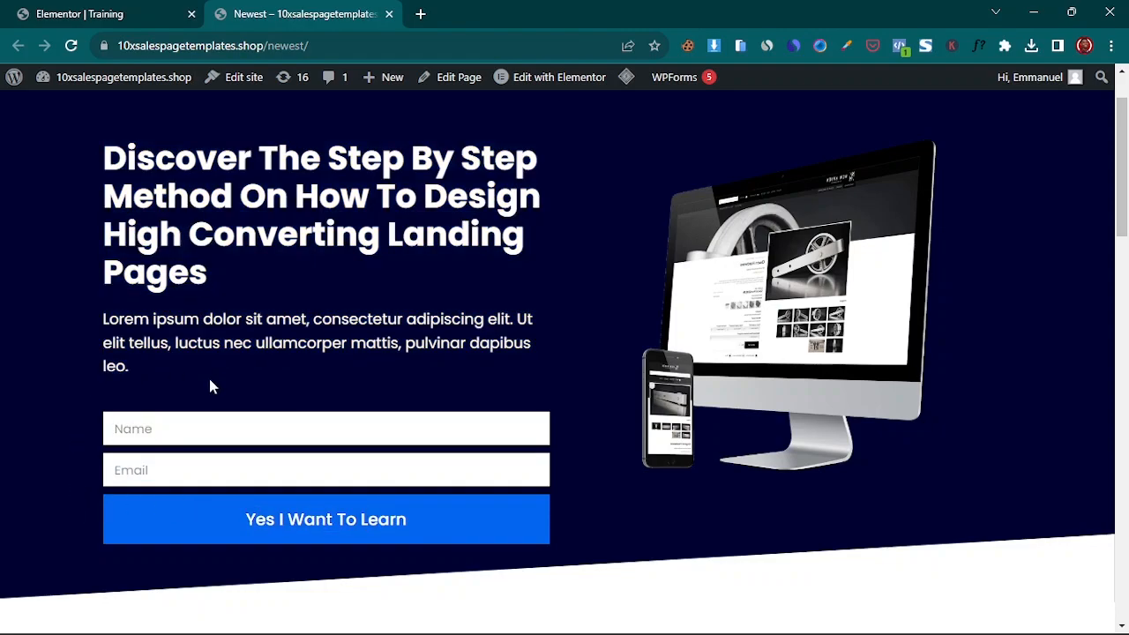
left_click_drag(88, 499, 425, 529)
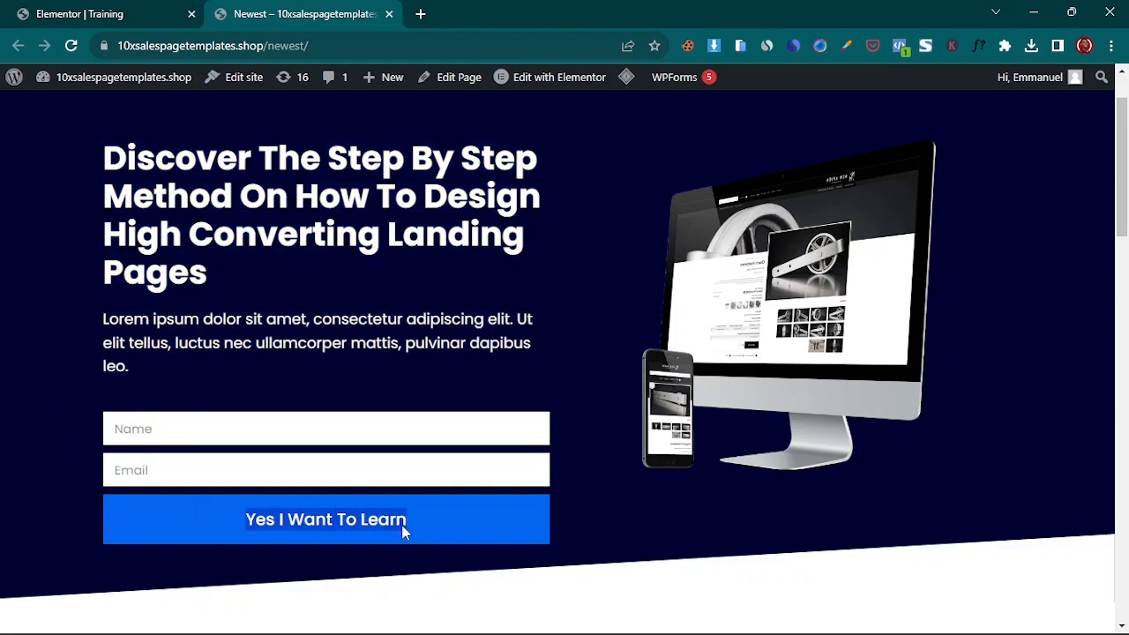
right_click(330, 521)
left_click(375, 305)
- Back in Elementor, replace the submit button's text with "Yes I Want To Learn" and collapse the button settings
left_click(94, 11)
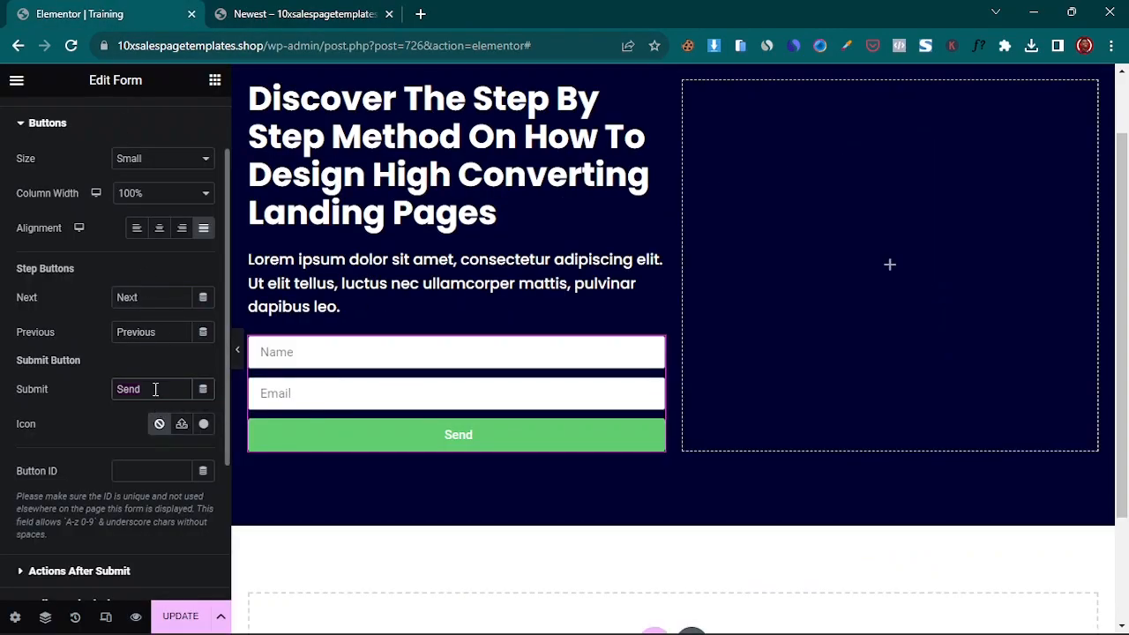
key("ctrl+v")
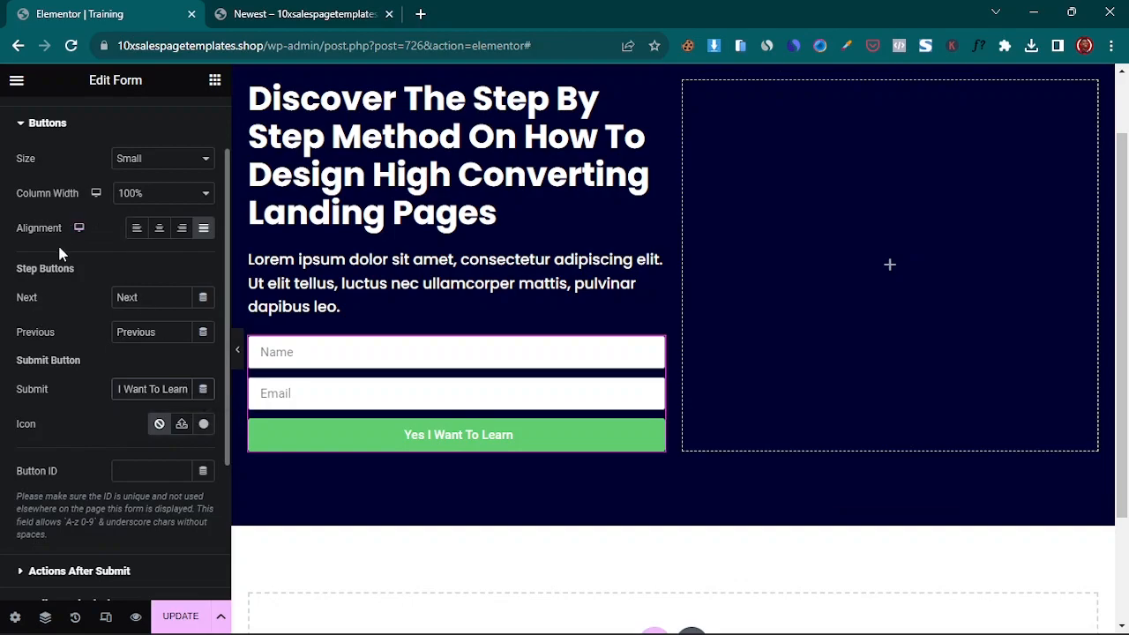
scroll(60, 254, "up", 2)
left_click(61, 208)
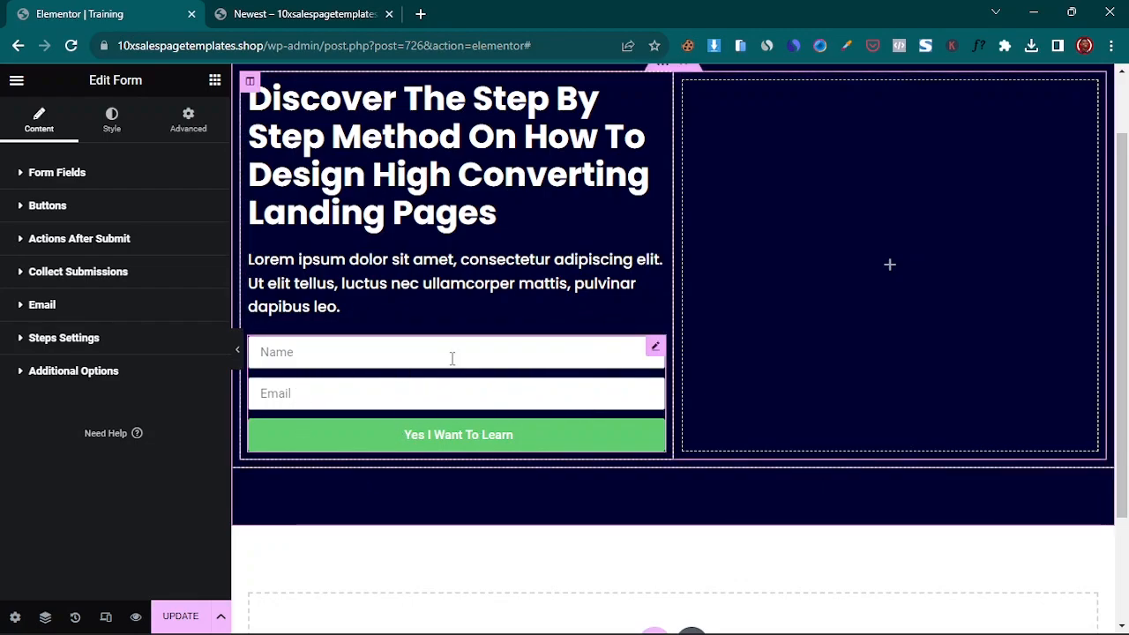
- Review the form's actions after submit and the recipient, subject and message settings of its email notification
left_click(71, 240)
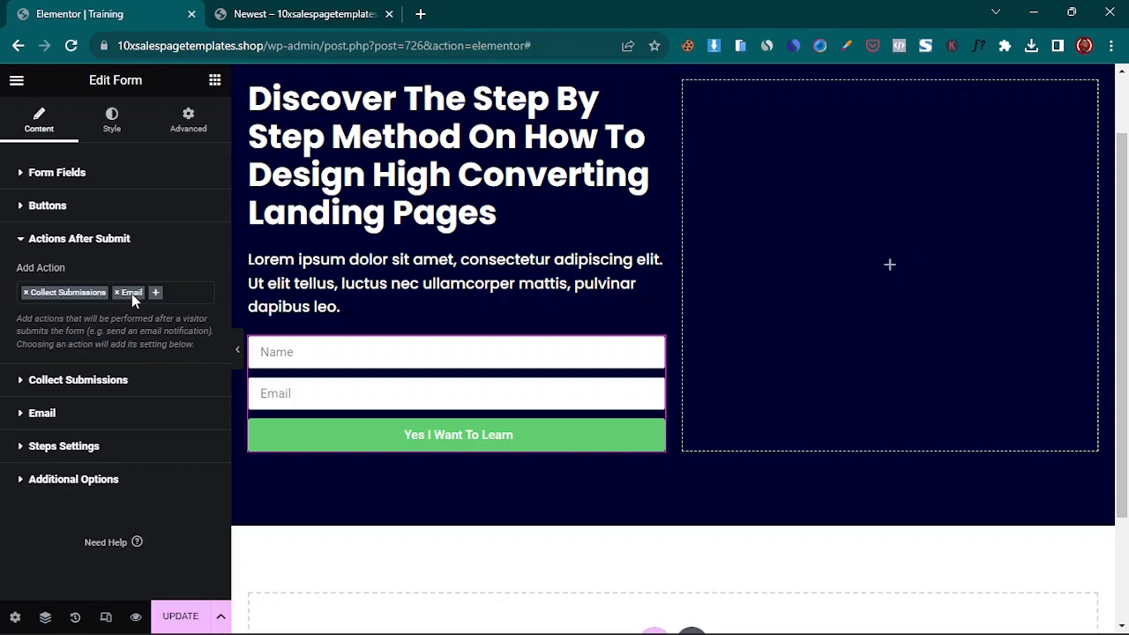
left_click(68, 416)
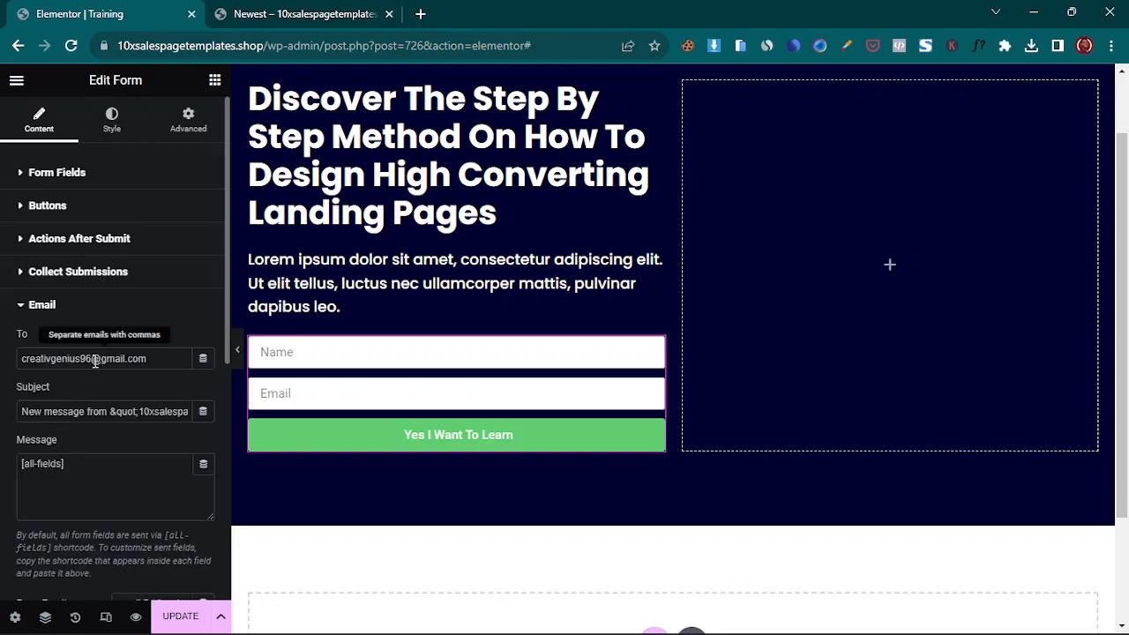
left_click(49, 309)
left_click(77, 239)
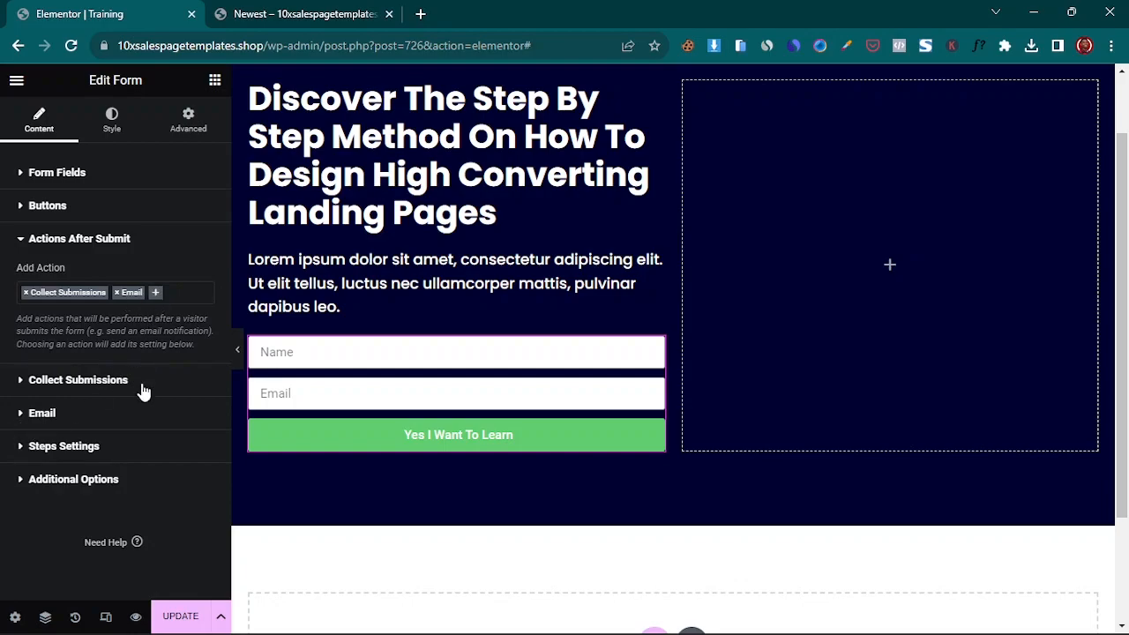
- Add Redirect to the form's actions after submit and collapse that section
left_click(155, 293)
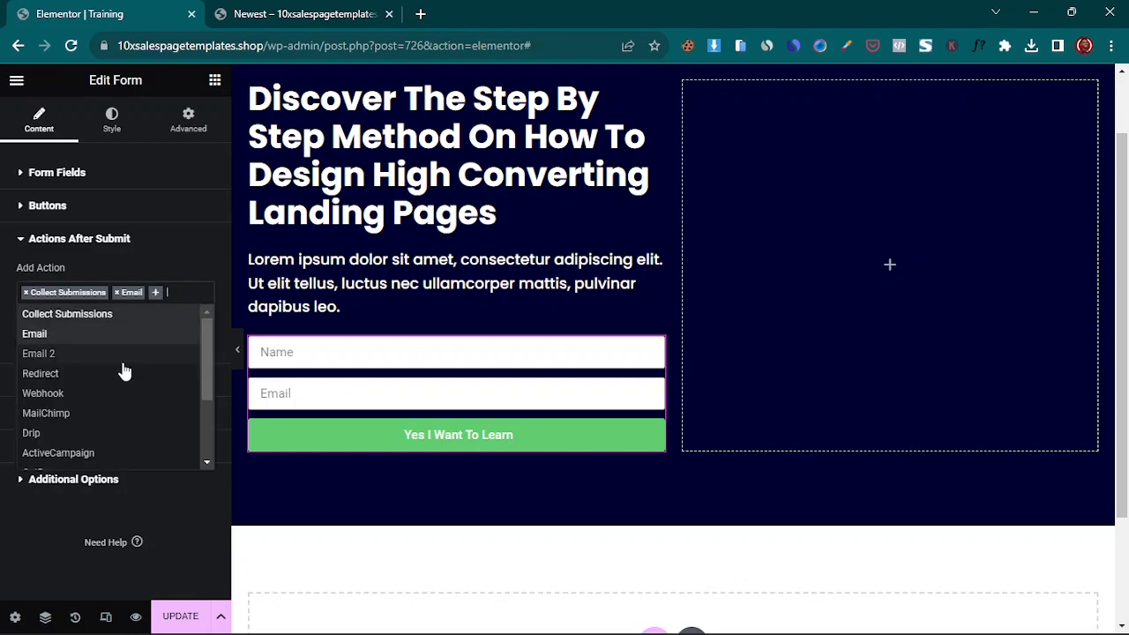
scroll(79, 411, "down", 2)
scroll(93, 396, "up", 2)
left_click(73, 376)
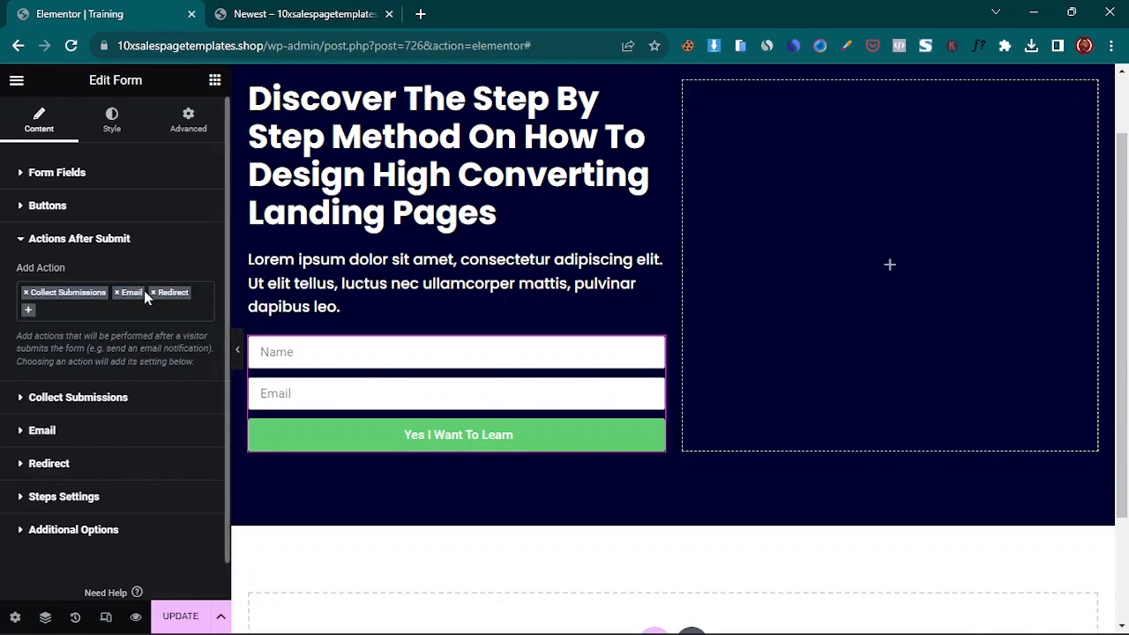
left_click(46, 242)
left_click(52, 242)
left_click(69, 244)
- Look over the Collect Submissions and Email settings and open the form's Redirect settings
left_click(53, 275)
left_click(53, 275)
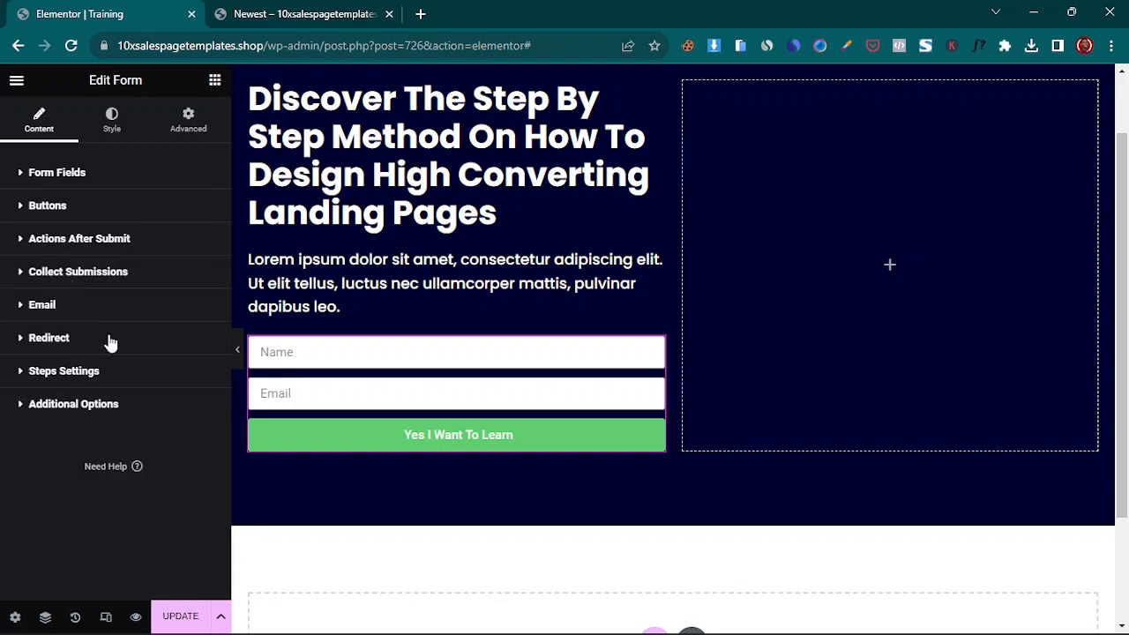
left_click(44, 308)
left_click(56, 306)
left_click(53, 340)
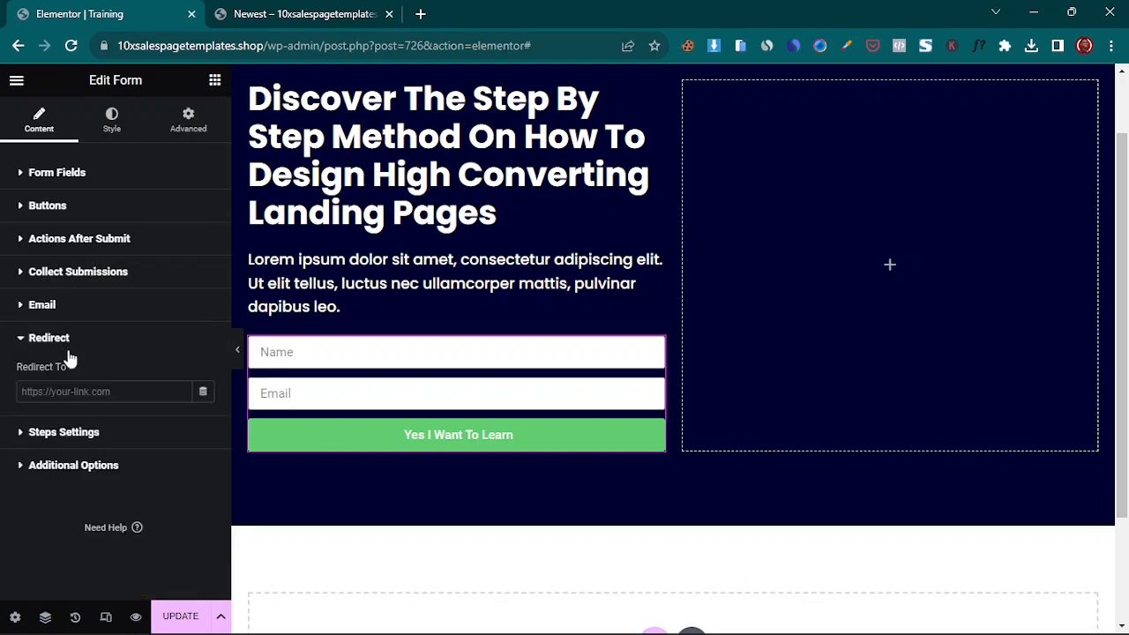
- Open the usfm sales page in a new browser tab and copy its full web address
left_click(419, 14)
type("emm")
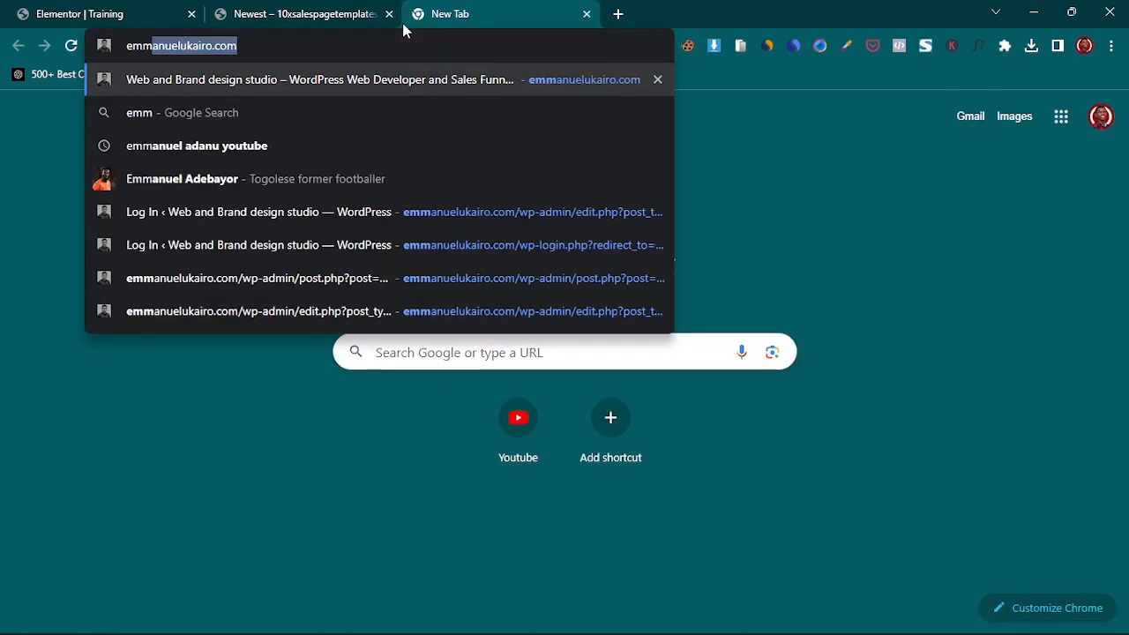
key("End")
type("/")
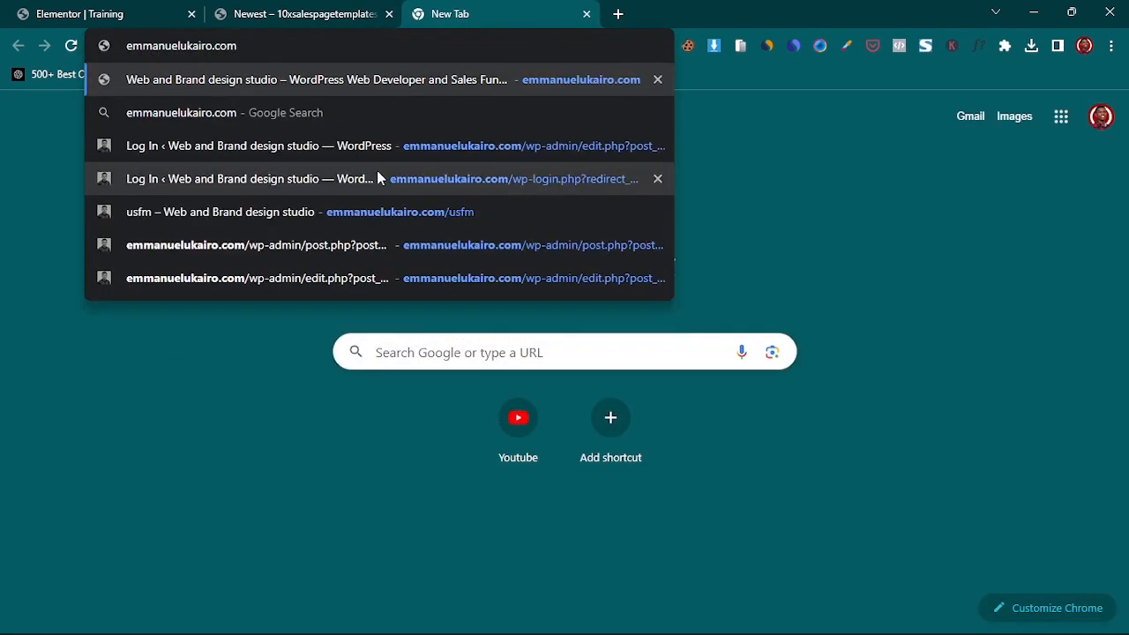
left_click(438, 213)
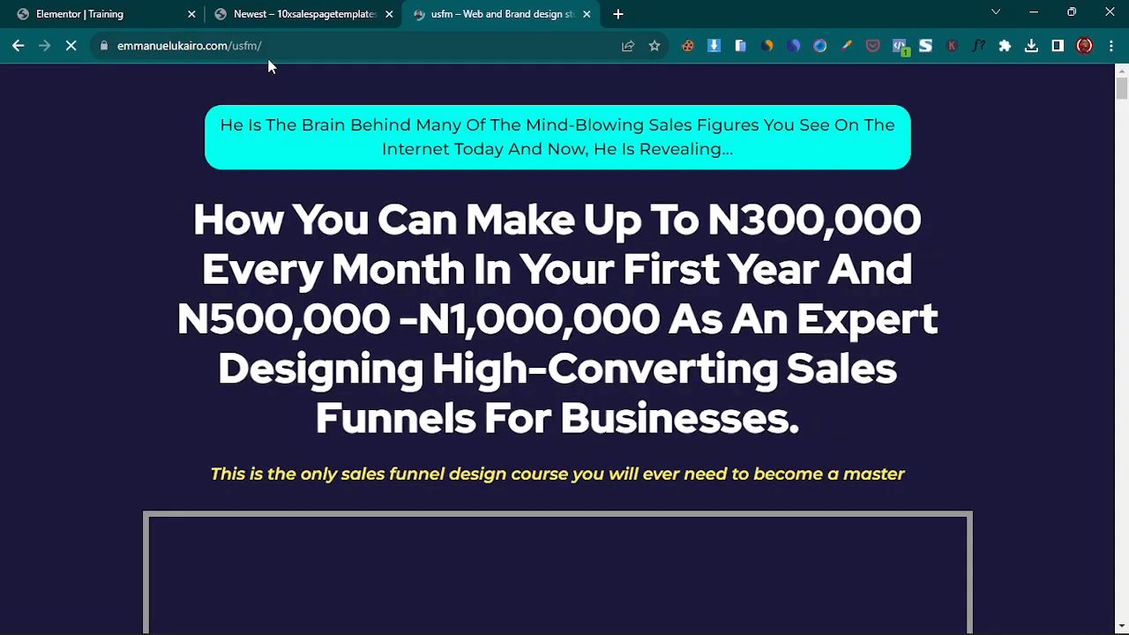
left_click_drag(263, 46, 115, 49)
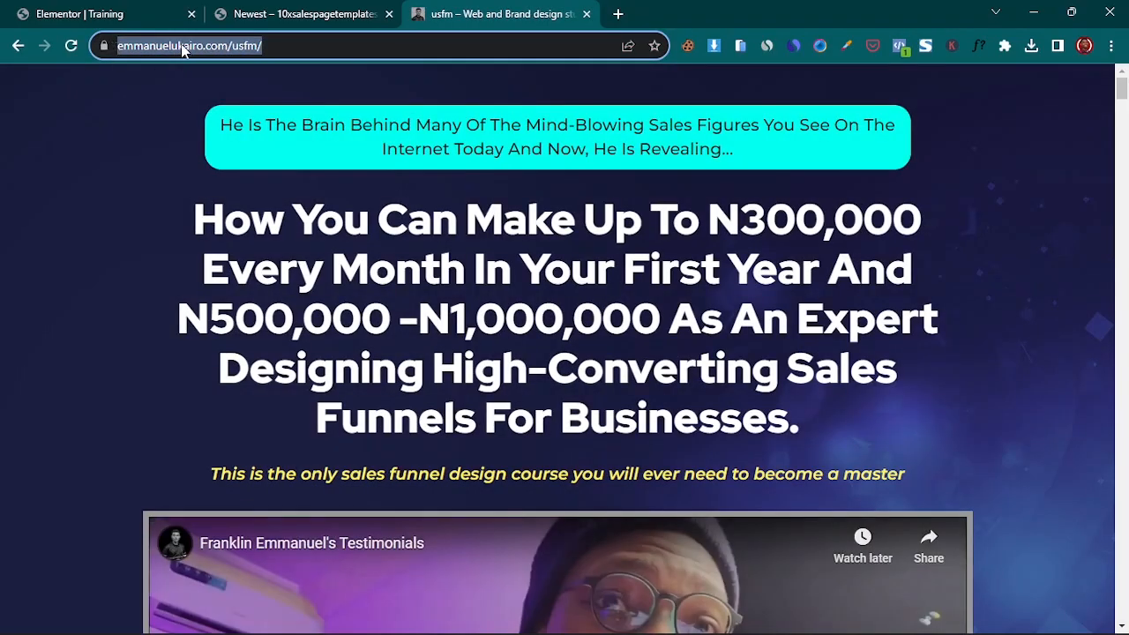
right_click(183, 52)
left_click(251, 171)
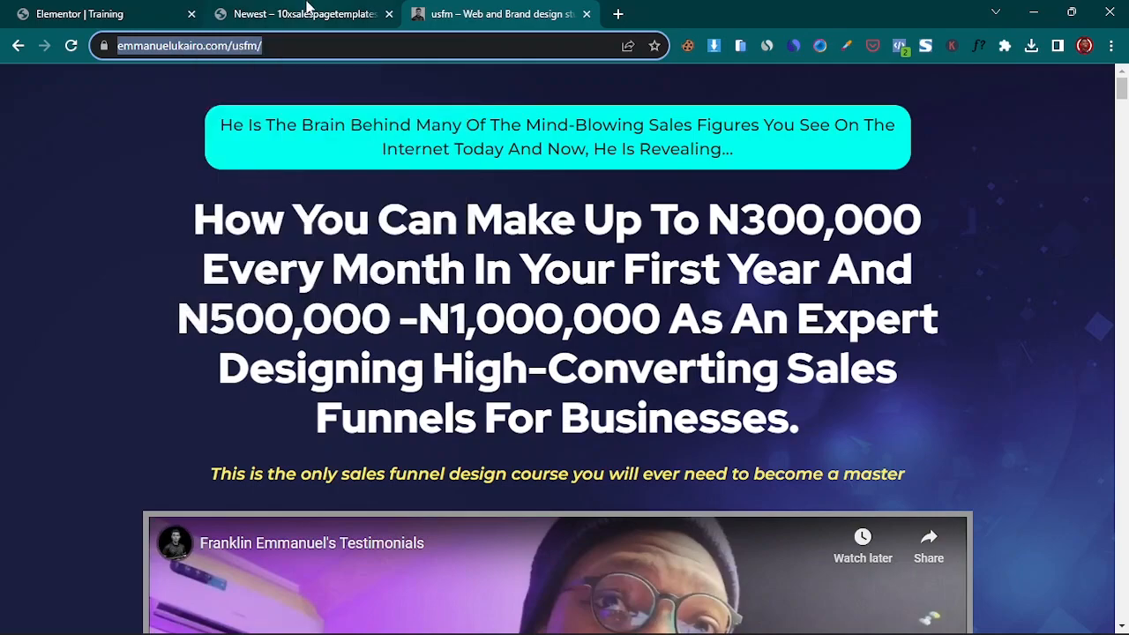
- Return to Elementor, paste the usfm page's address as the form's redirect link, and collapse the Redirect settings
left_click(307, 11)
left_click(162, 8)
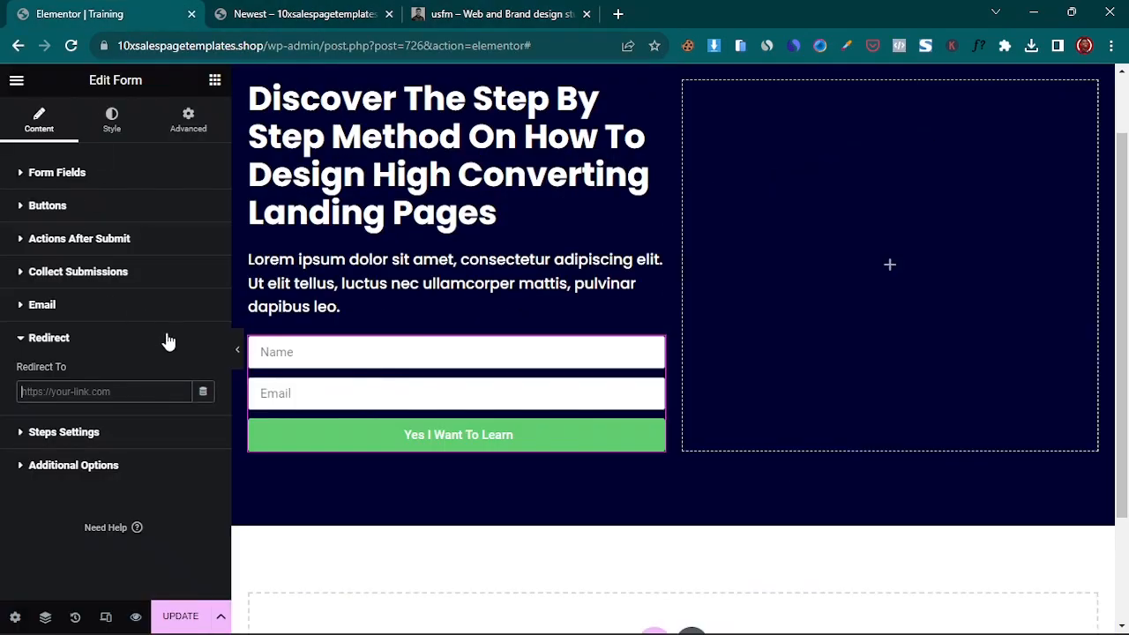
key("ctrl+v")
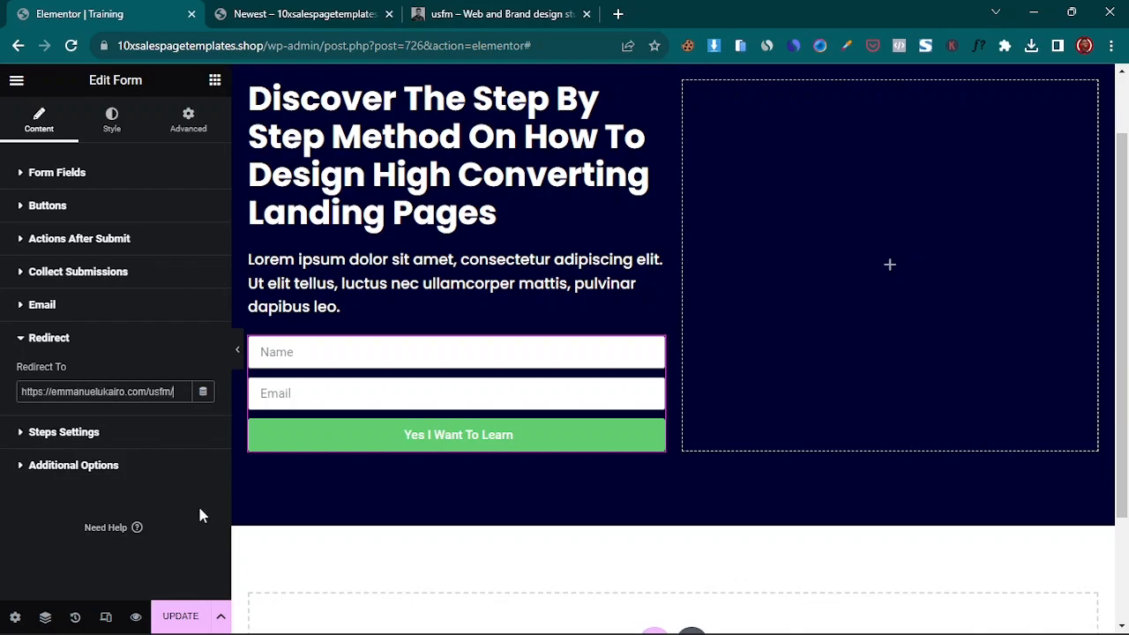
left_click(60, 340)
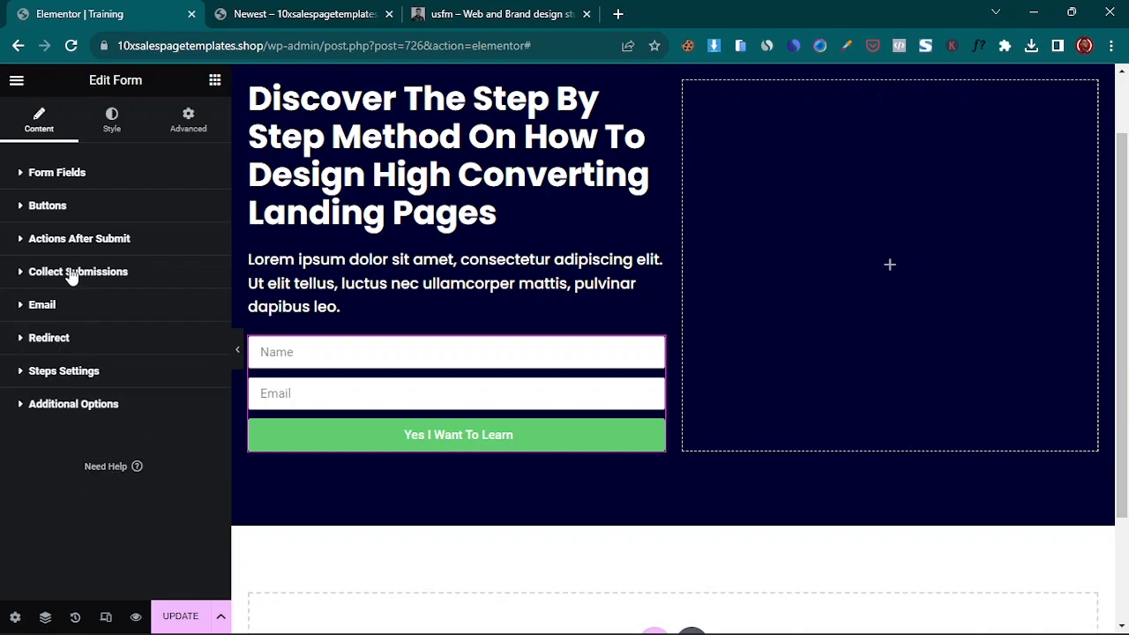
- In the form's style settings, try a columns gap of 14 px and set it back to 10 px
left_click(113, 131)
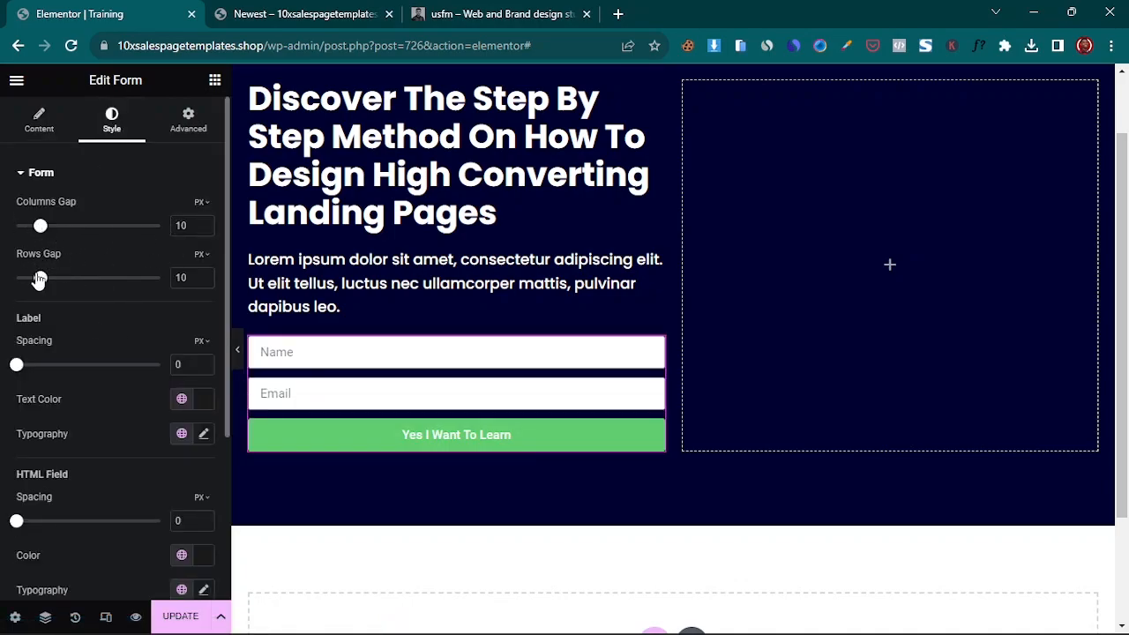
left_click_drag(41, 229, 53, 230)
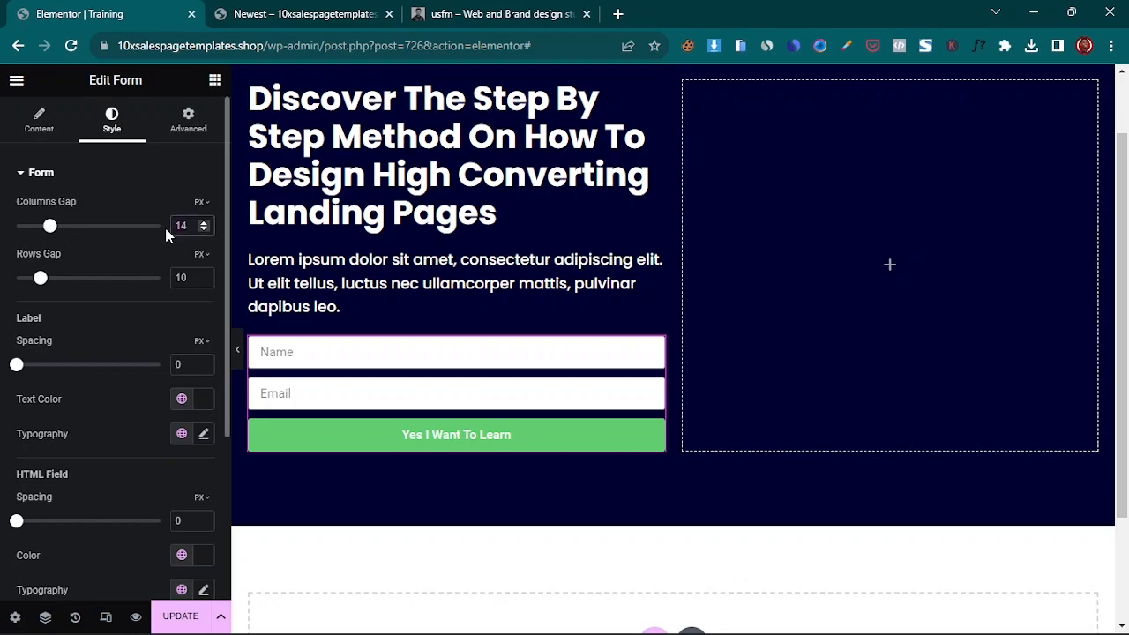
type("1")
type("0")
mouse_move(40, 282)
left_mouse_down()
mouse_move(63, 284)
mouse_move(39, 284)
left_mouse_up()
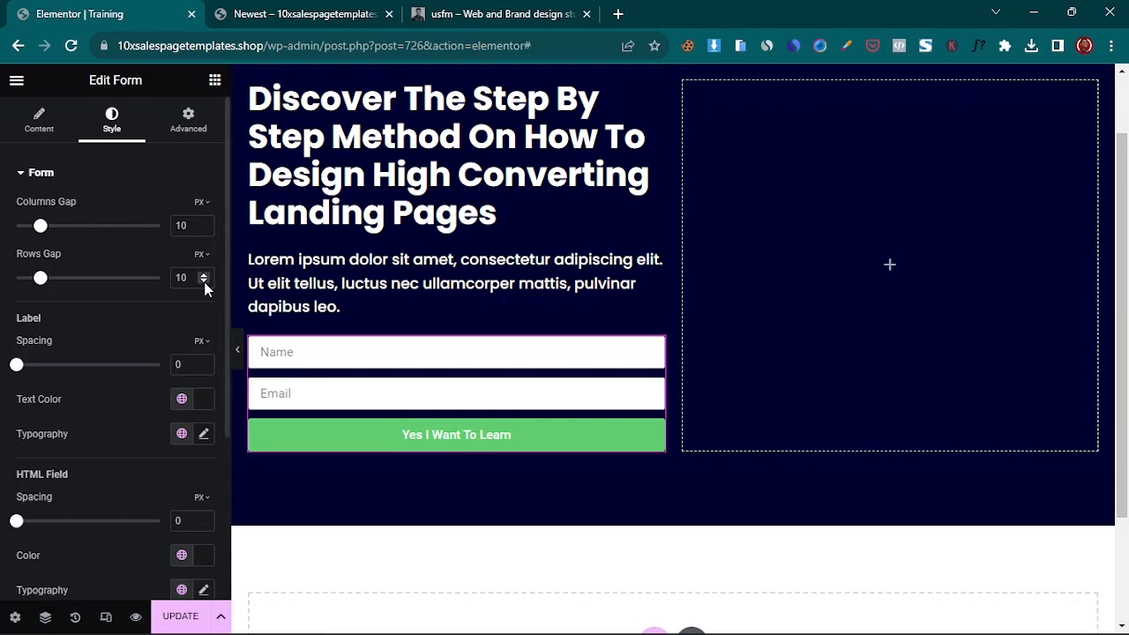
- Set the form labels' typography to the Poppins font family and collapse the Form style settings
left_click(207, 412)
left_click(198, 445)
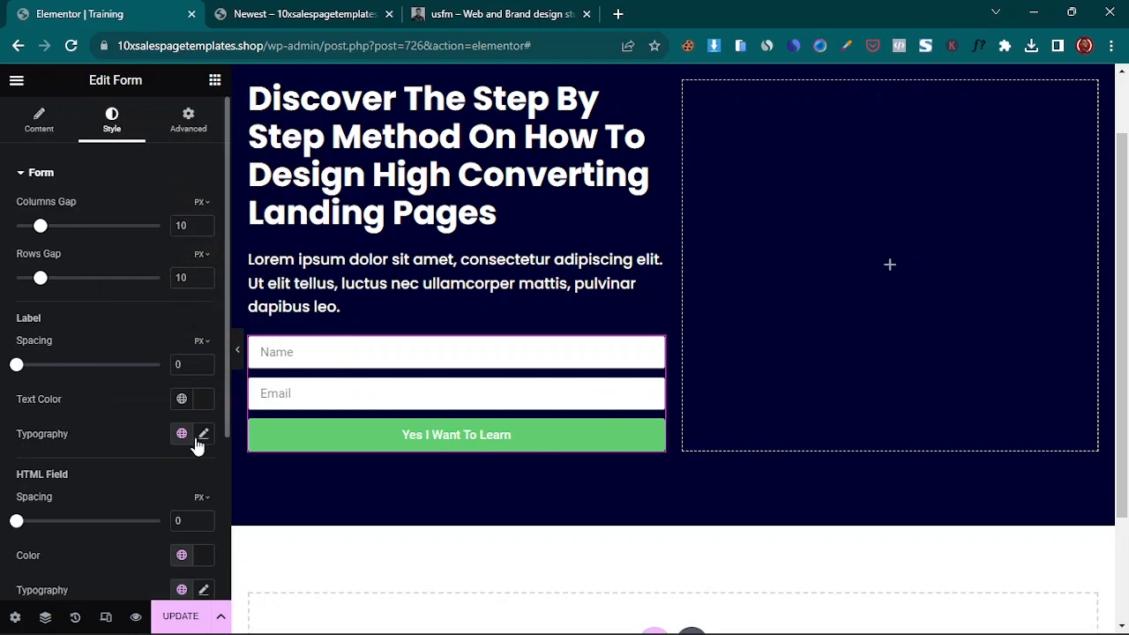
left_click(204, 432)
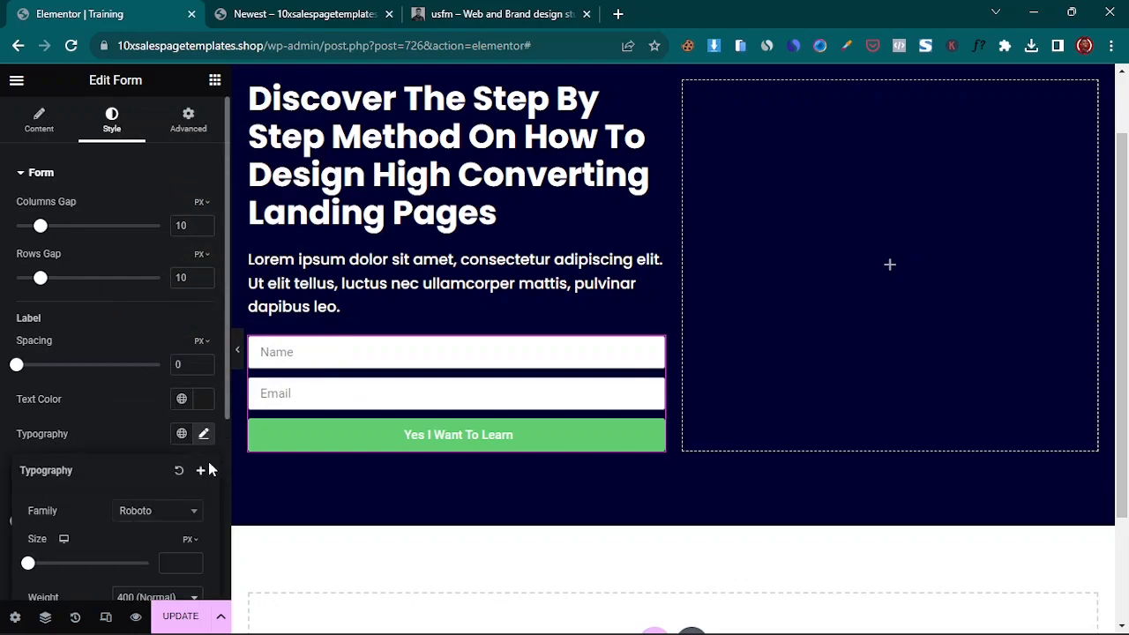
left_click(157, 516)
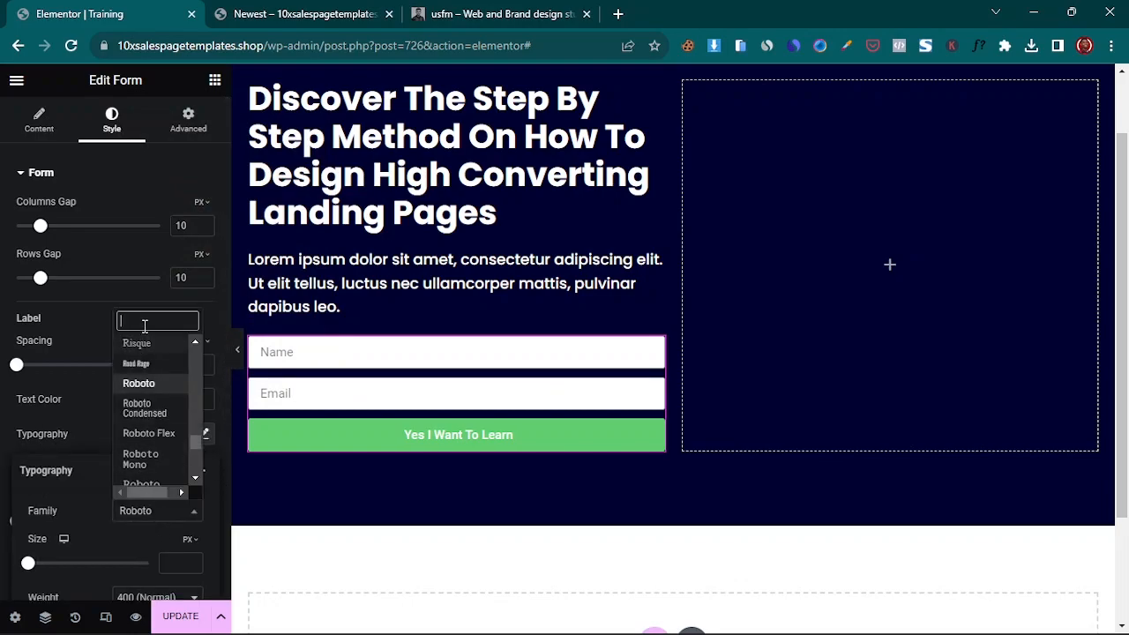
type("pop")
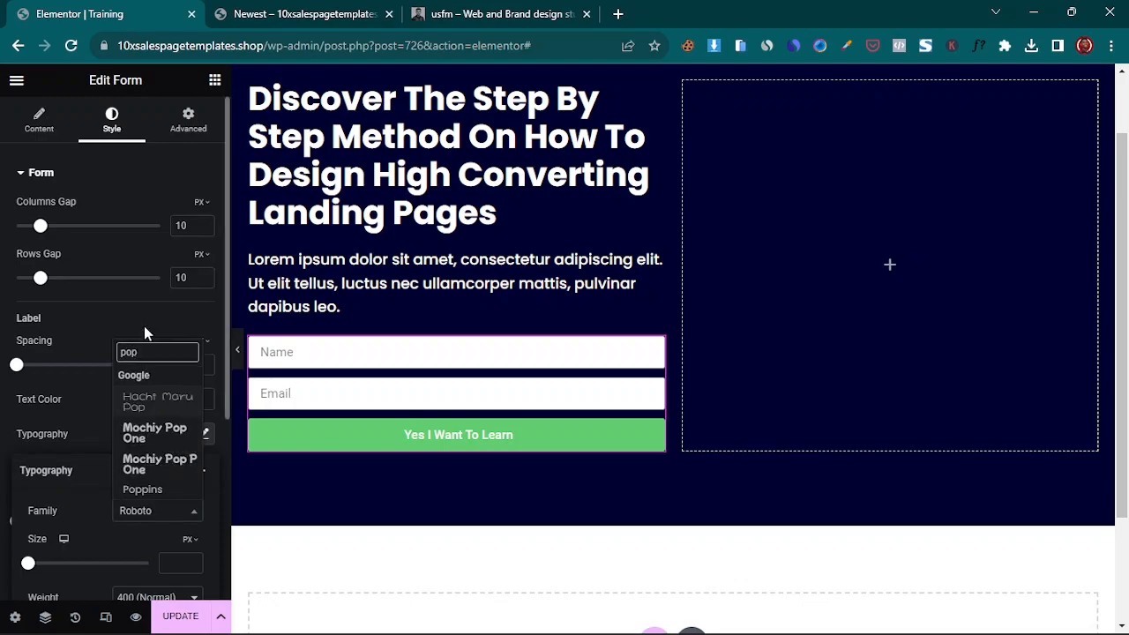
left_click(144, 488)
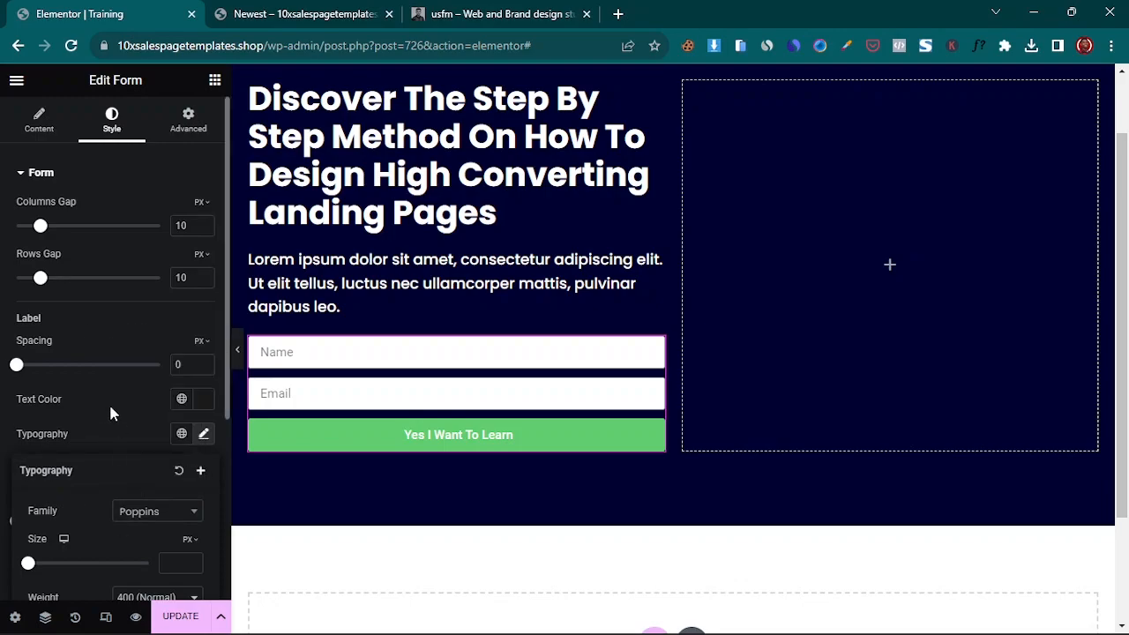
scroll(159, 492, "down", 1)
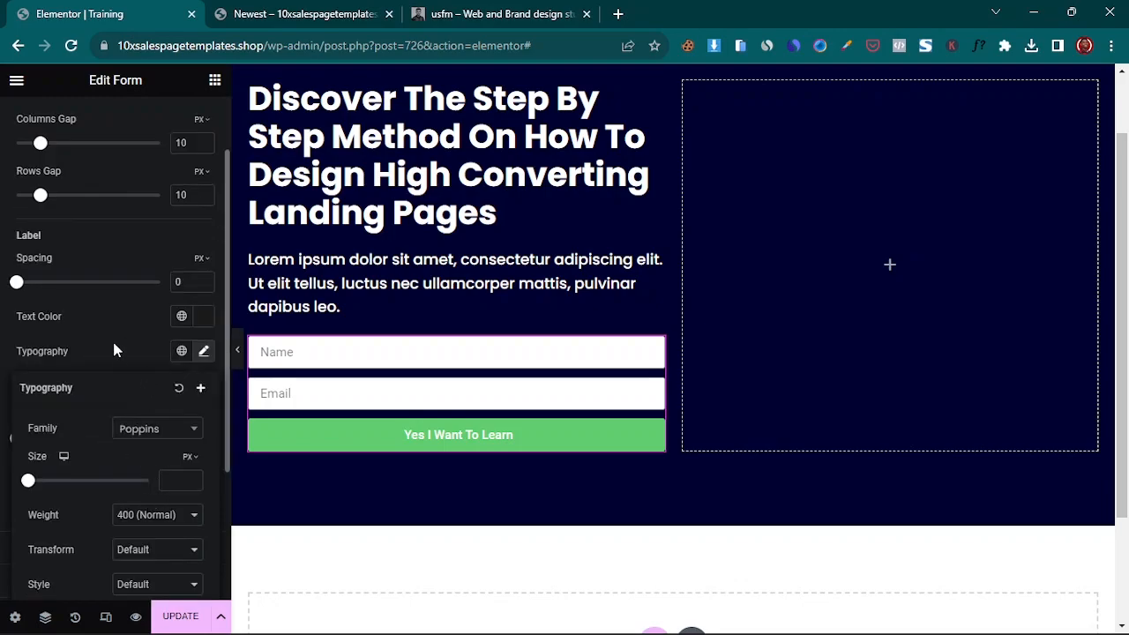
left_click(145, 360)
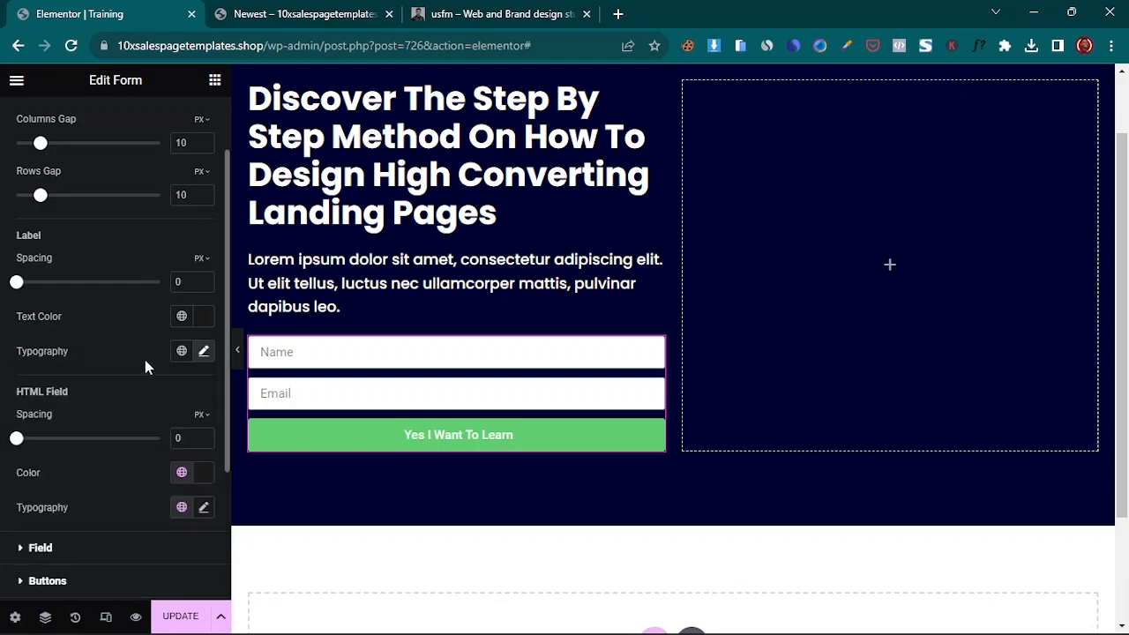
scroll(69, 445, "up", 1)
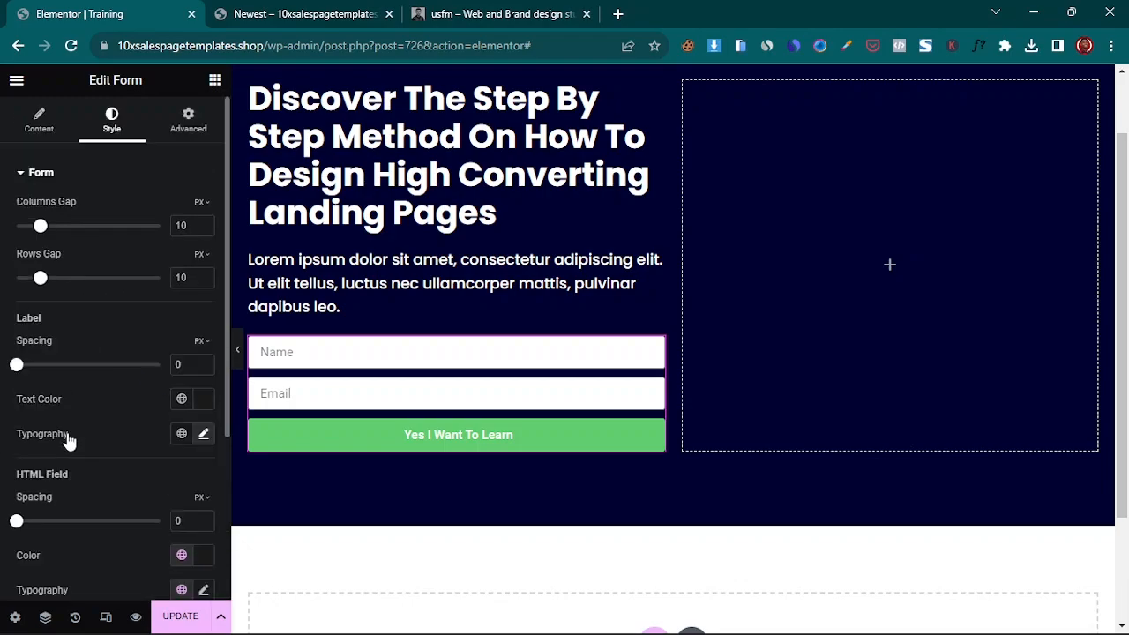
left_click(38, 174)
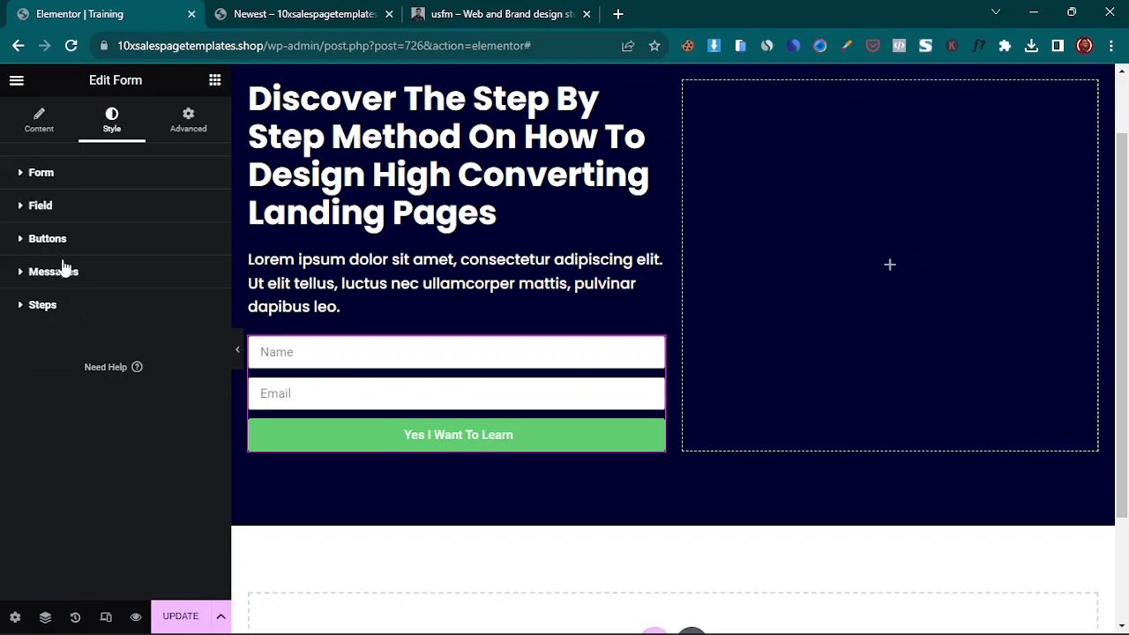
- In the Field style settings, set the input fields' font family to Poppins
left_click(70, 208)
left_click(206, 252)
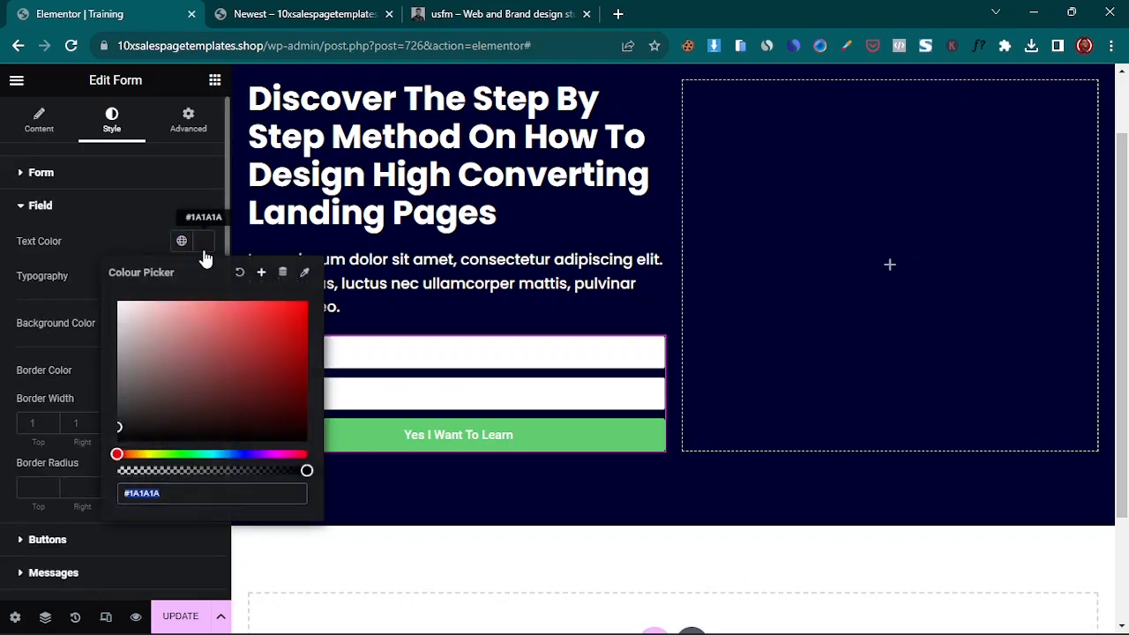
left_click(113, 232)
left_click(202, 276)
left_click(162, 358)
type("pop")
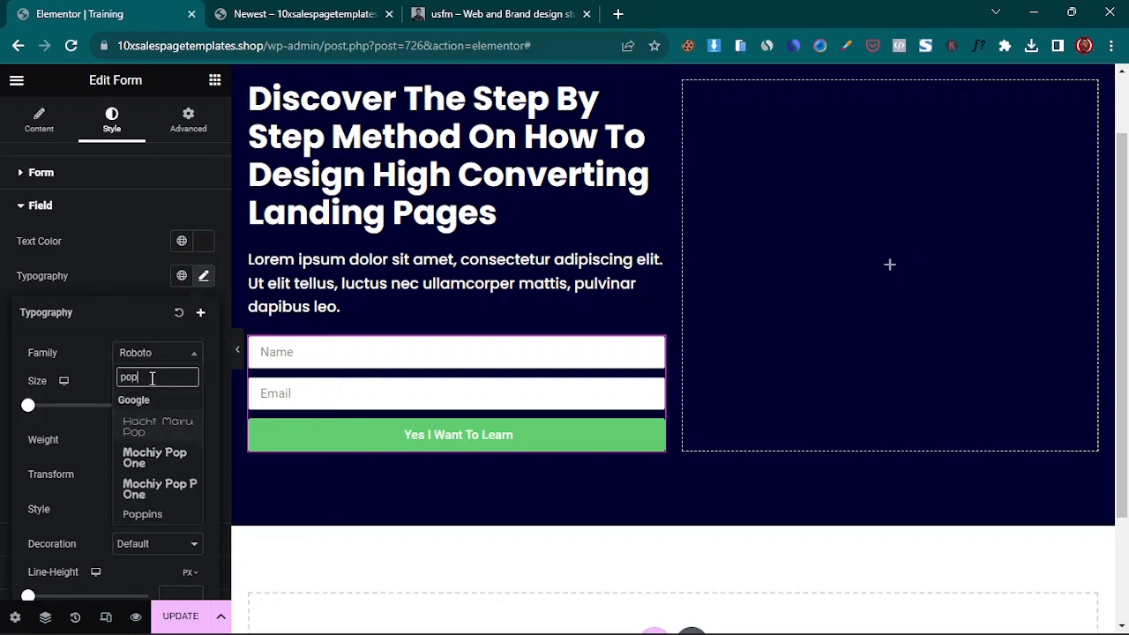
left_click(143, 514)
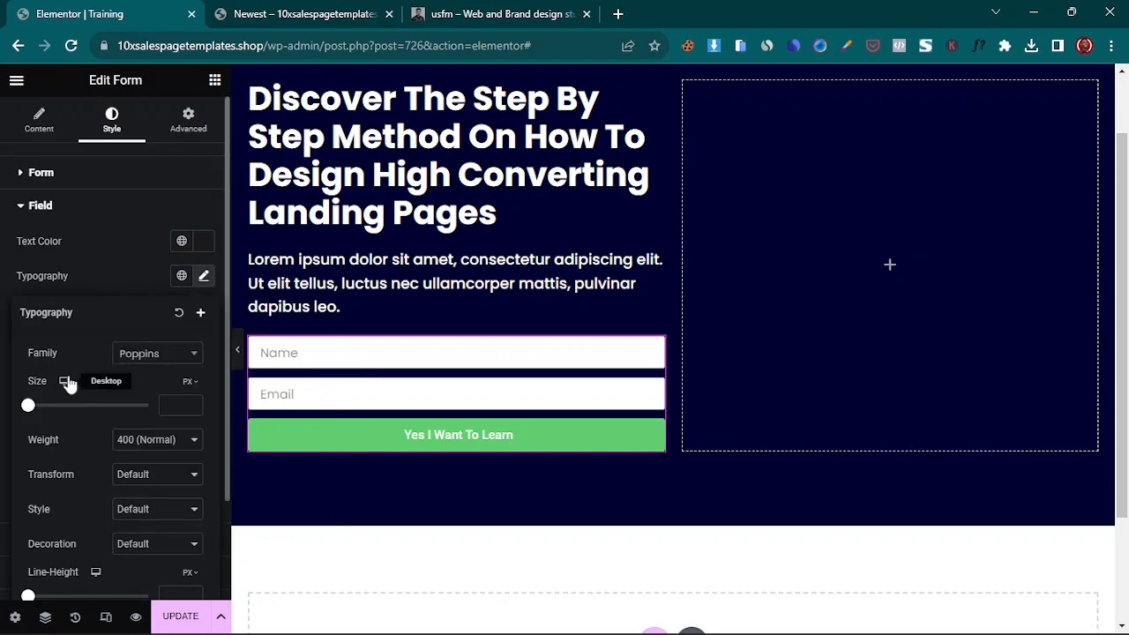
- Set the input fields' text size to 14 px and close their typography settings
left_click(170, 407)
type("13")
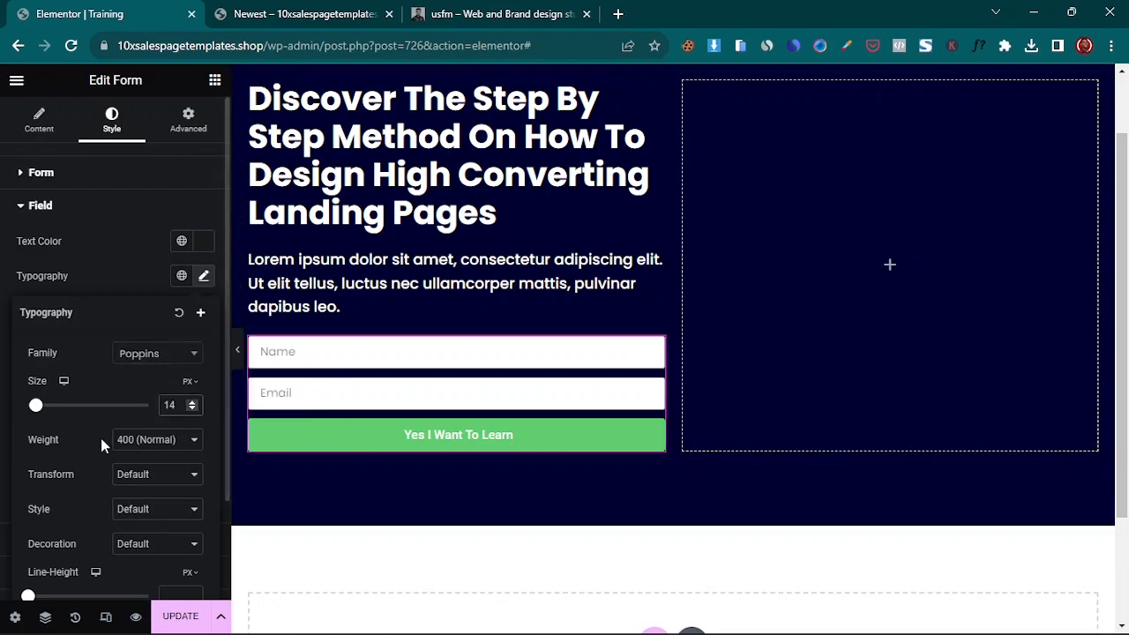
scroll(54, 532, "down", 1)
scroll(55, 532, "up", 1)
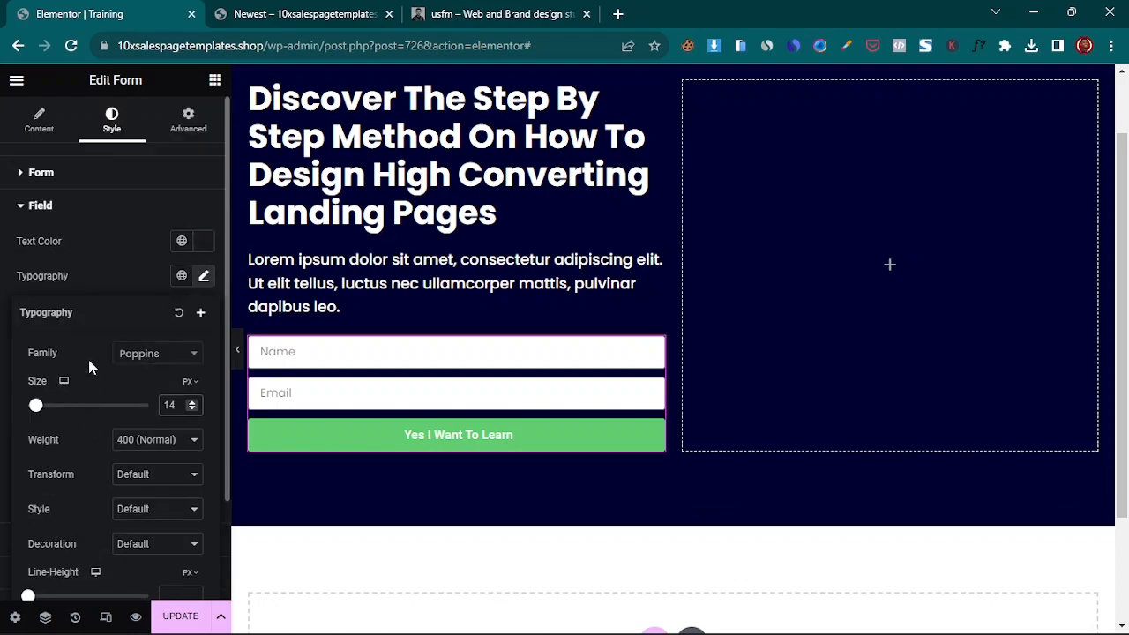
left_click(105, 287)
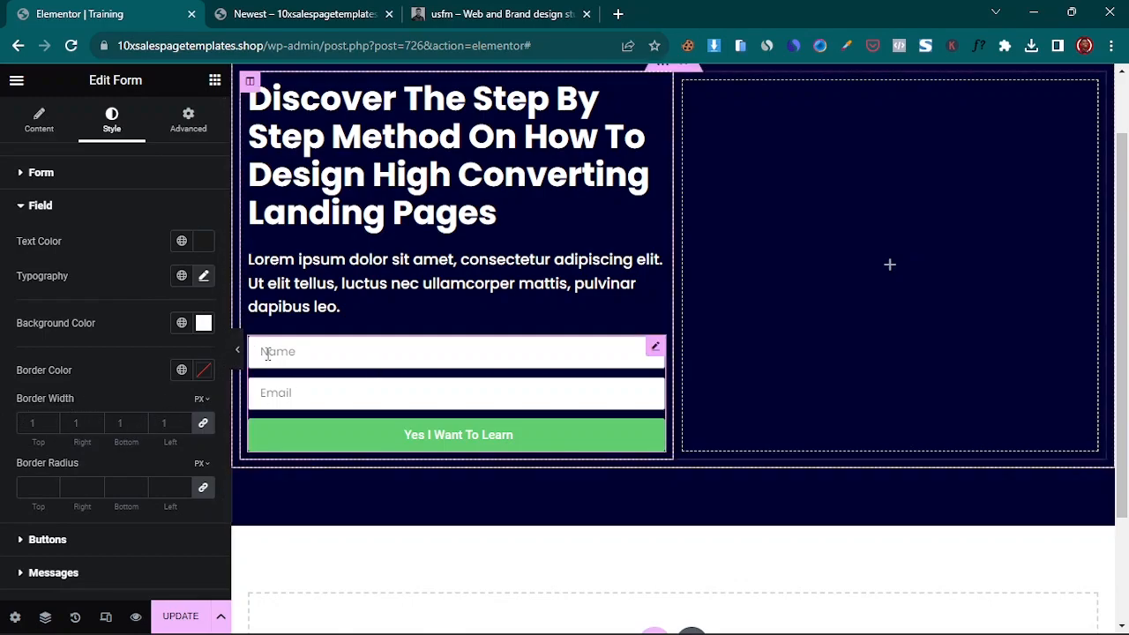
- Set the input fields' border width and border radius to 0 on all sides, preview the page, and collapse the Field settings
left_click(201, 425)
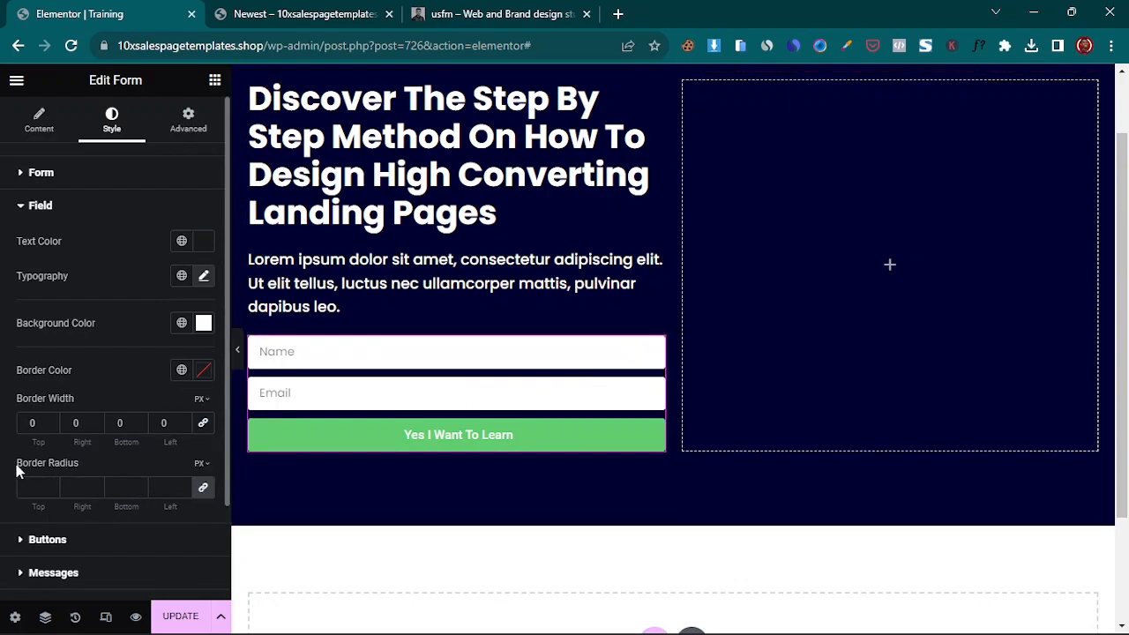
left_click(205, 490)
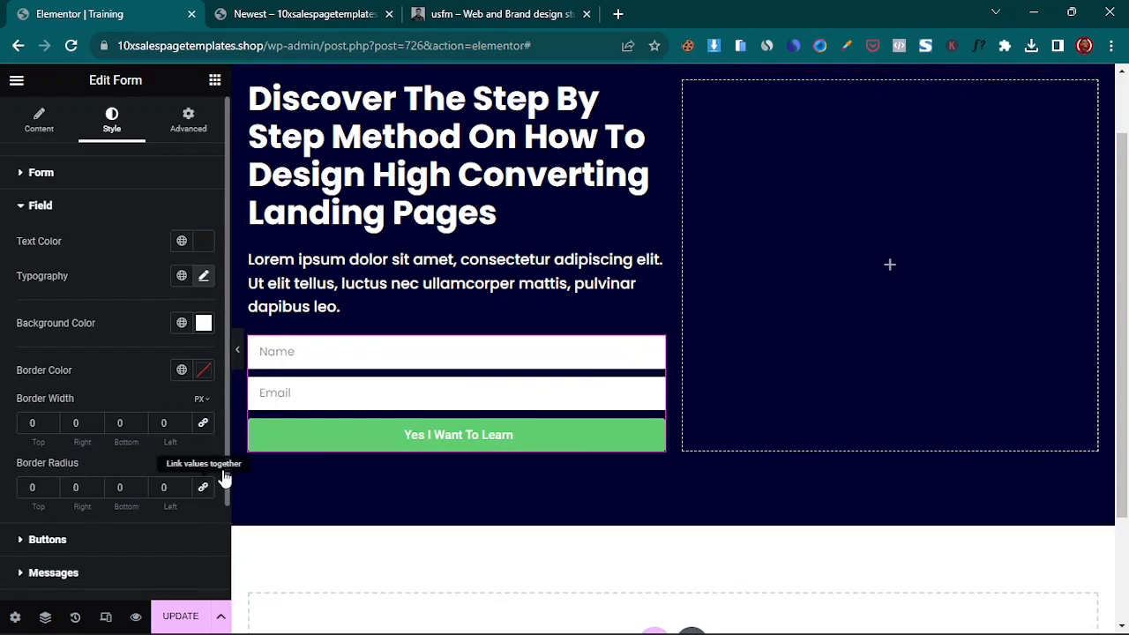
left_click(238, 352)
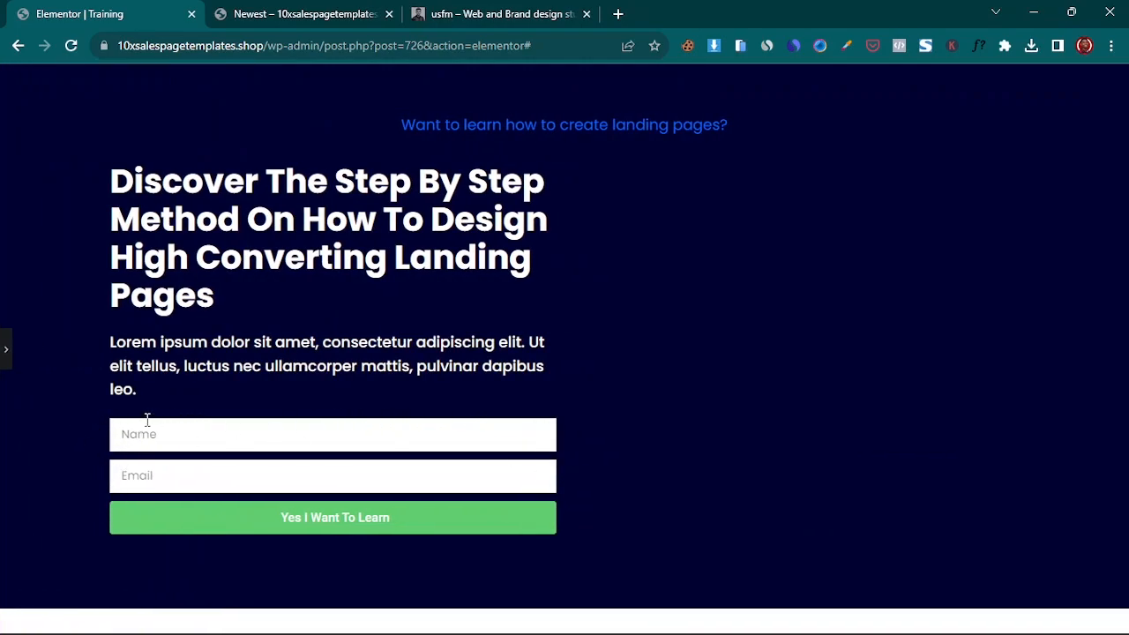
left_click(6, 349)
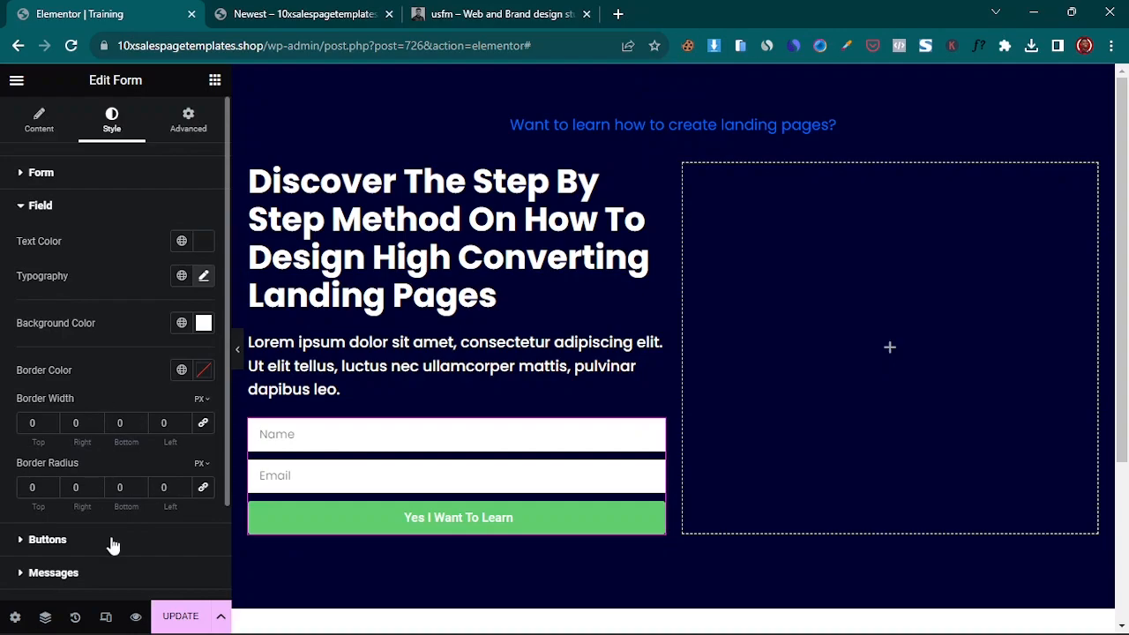
left_click(39, 205)
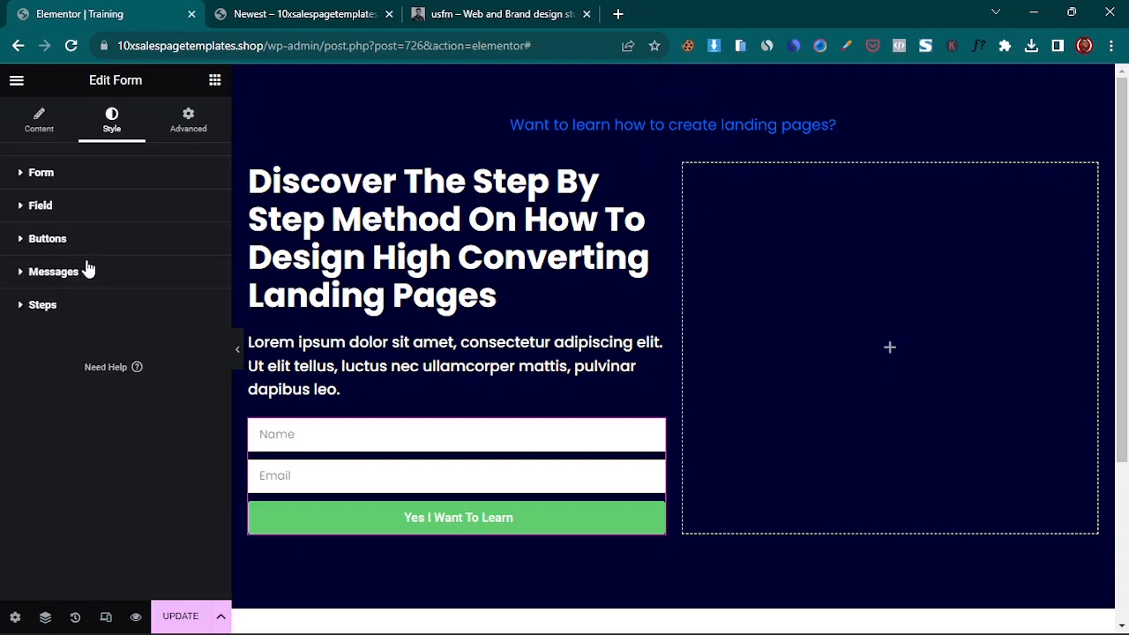
- In the Buttons style settings, set the form button's font family to Poppins
left_click(67, 240)
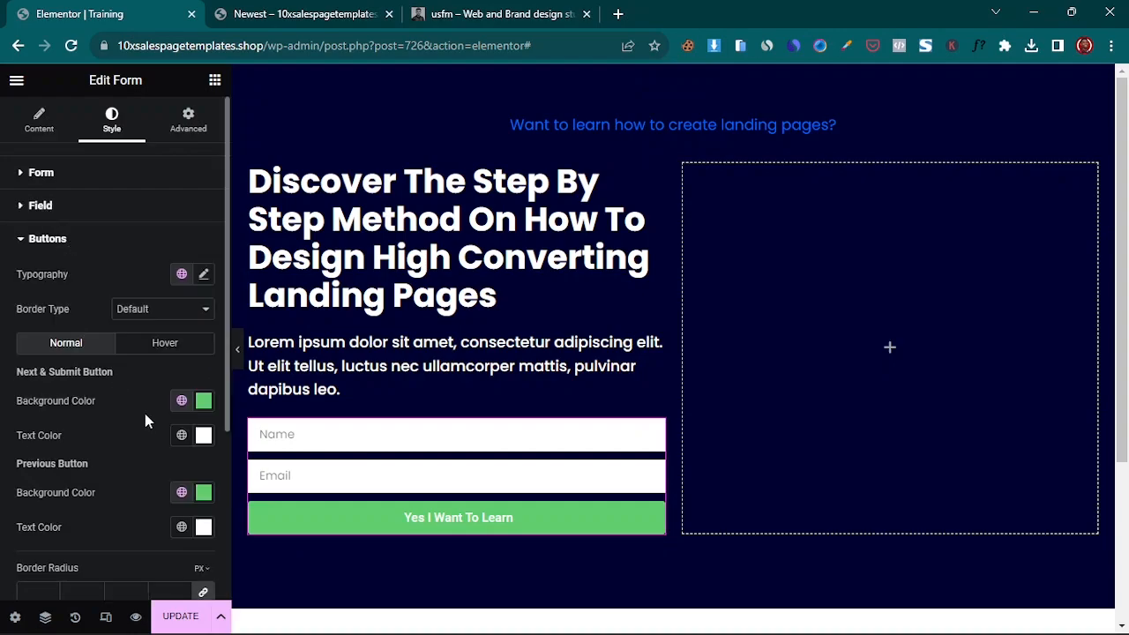
left_click(204, 274)
left_click(164, 352)
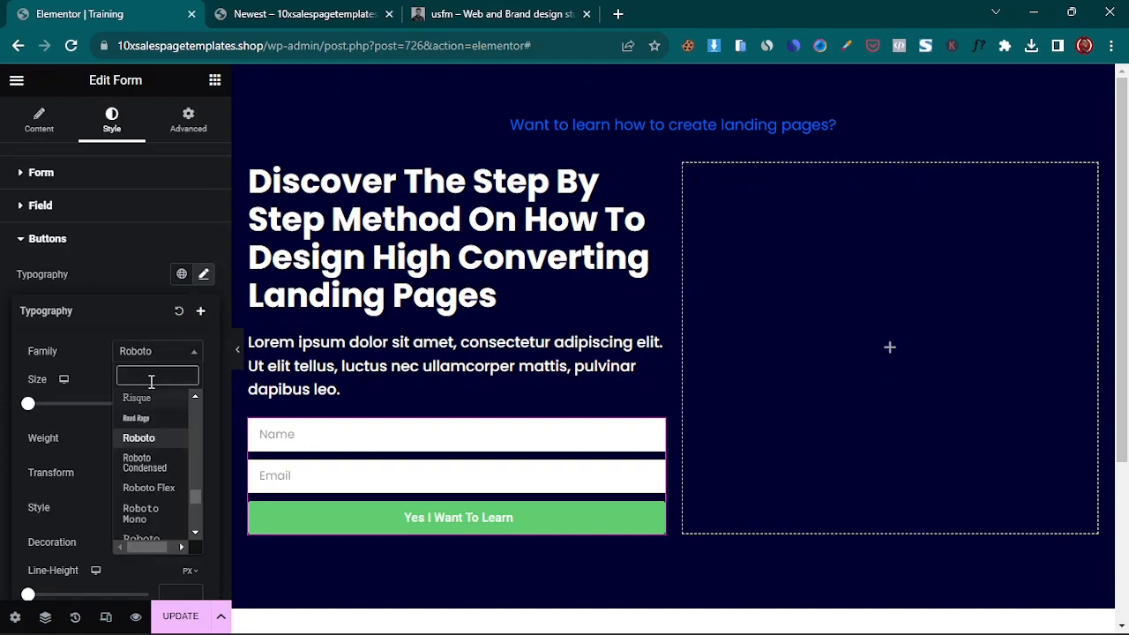
type("pop")
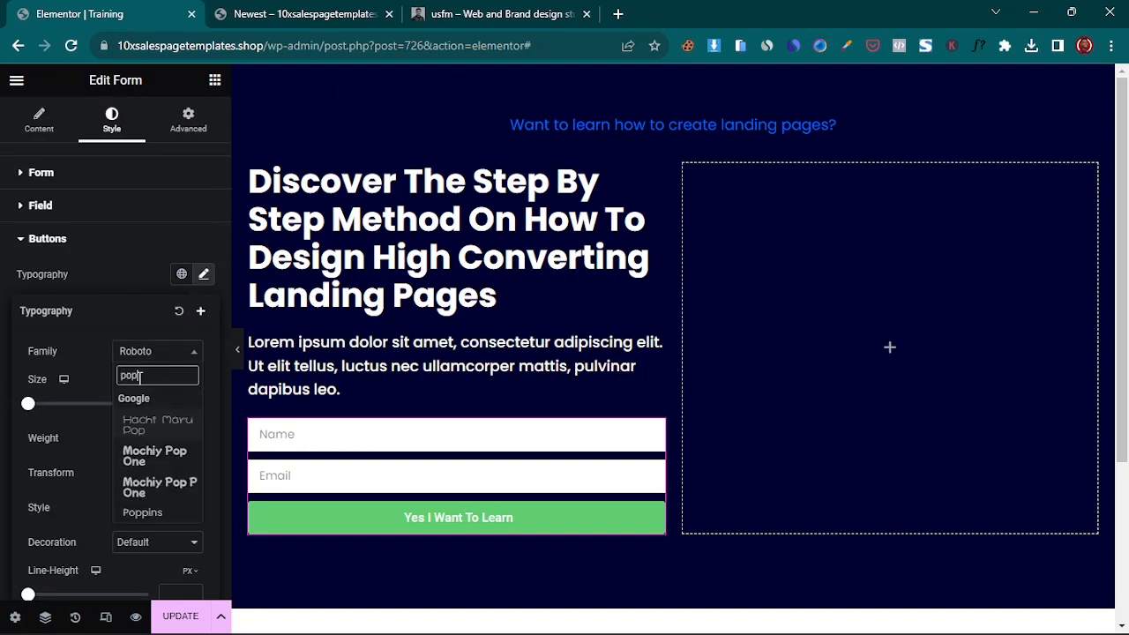
left_click(141, 512)
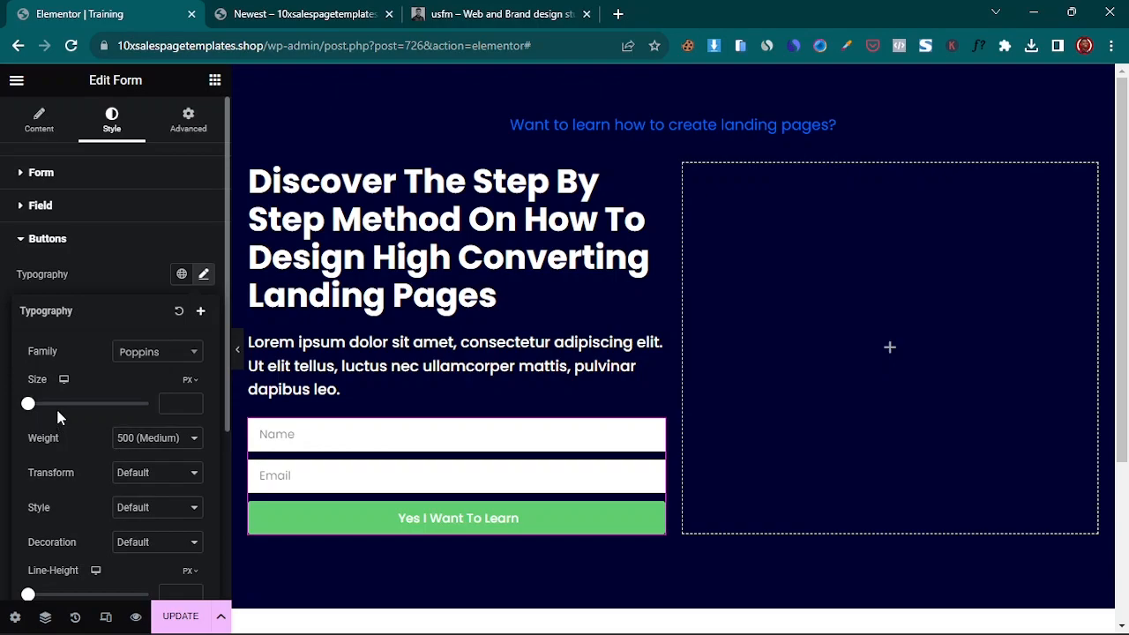
- Set the form button's text size to 20 px and its weight to 600 (Semi Bold)
left_click_drag(28, 403, 39, 403)
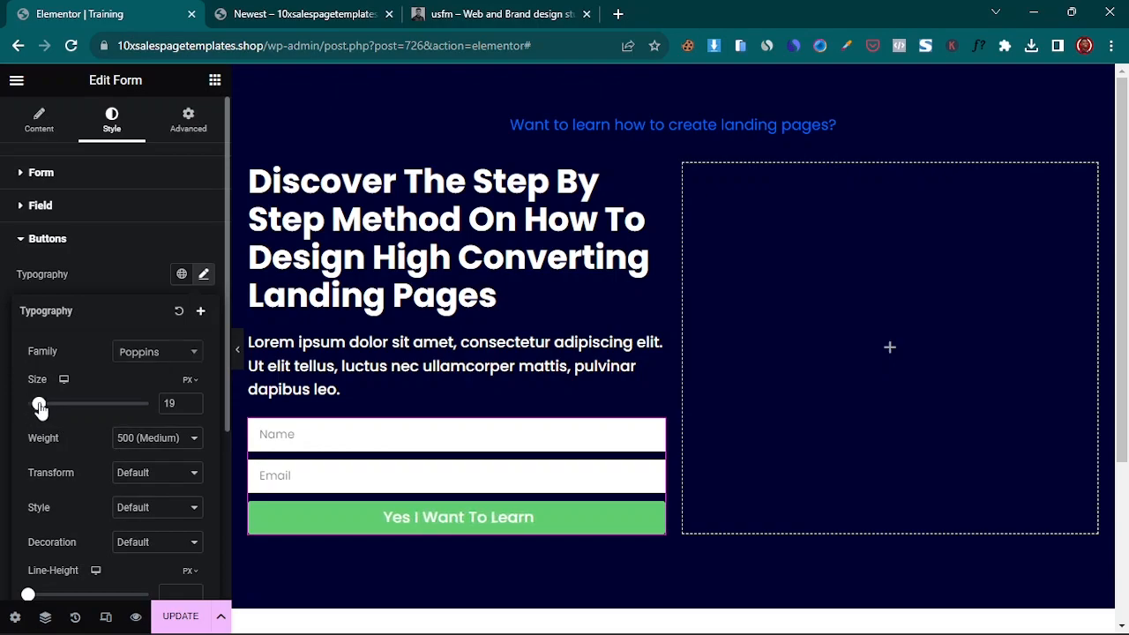
left_click(192, 401)
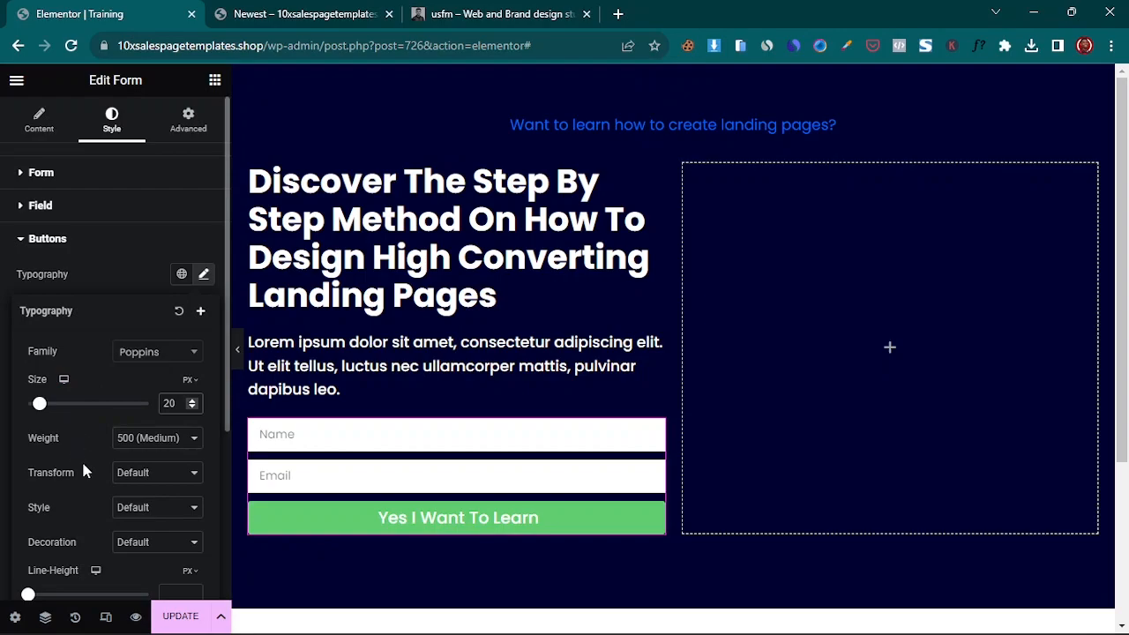
left_click(174, 441)
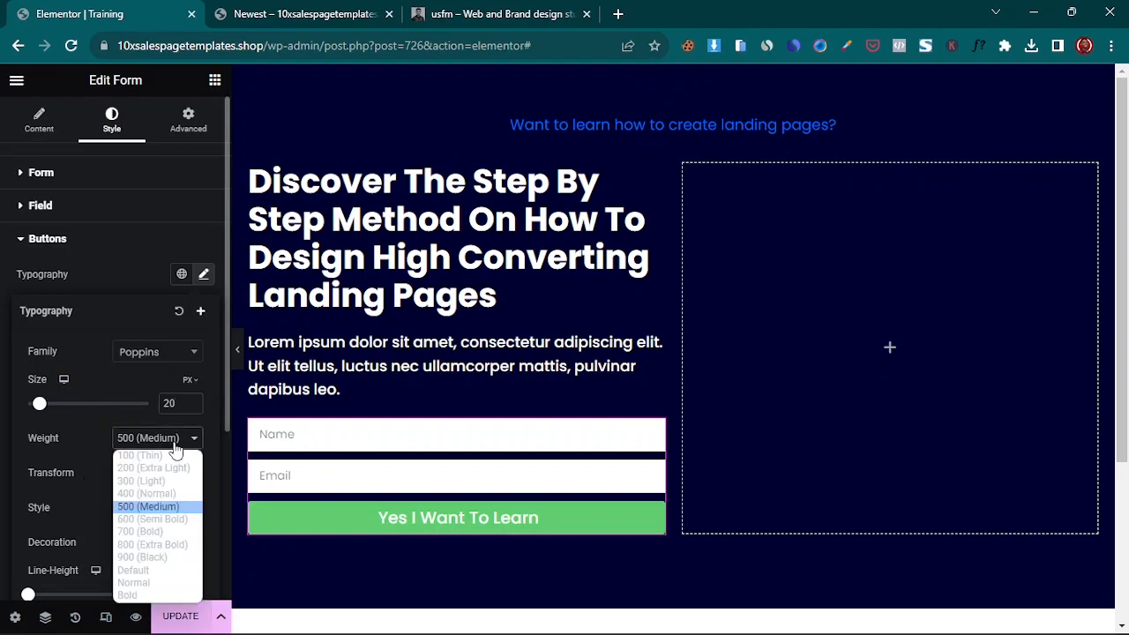
left_click(153, 516)
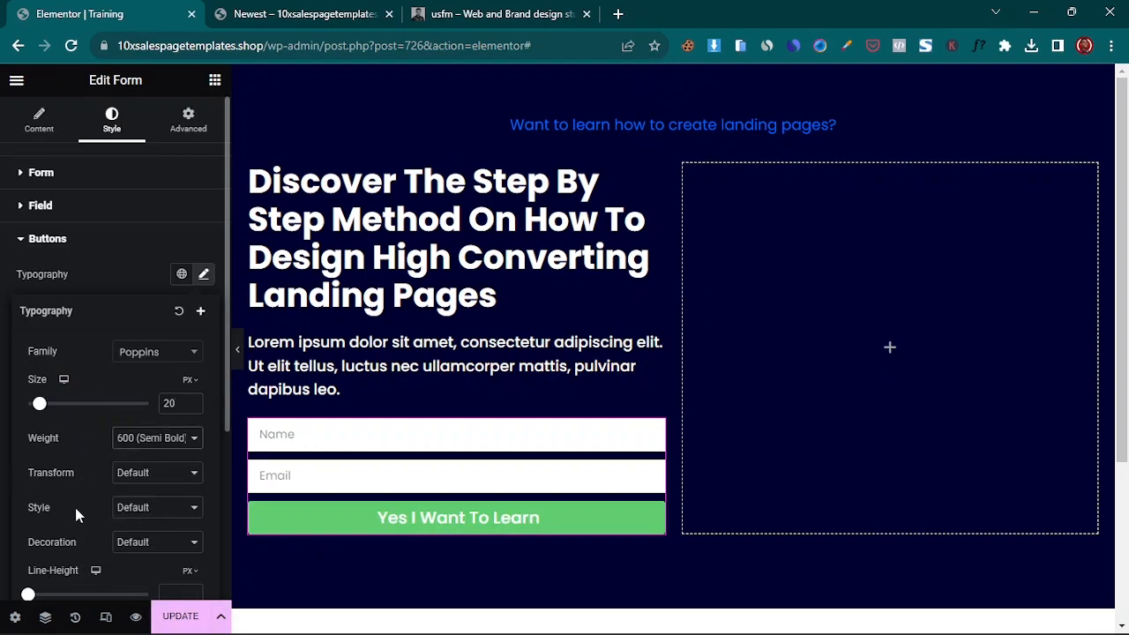
scroll(93, 458, "down", 1)
scroll(80, 529, "down", 1)
scroll(50, 505, "up", 1)
left_click(98, 204)
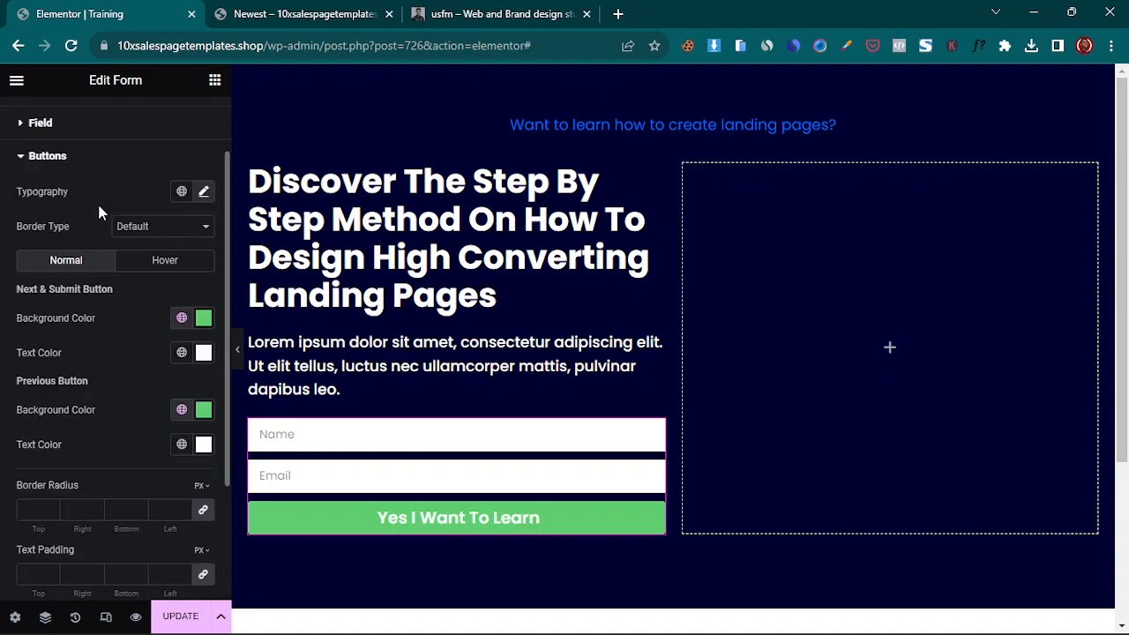
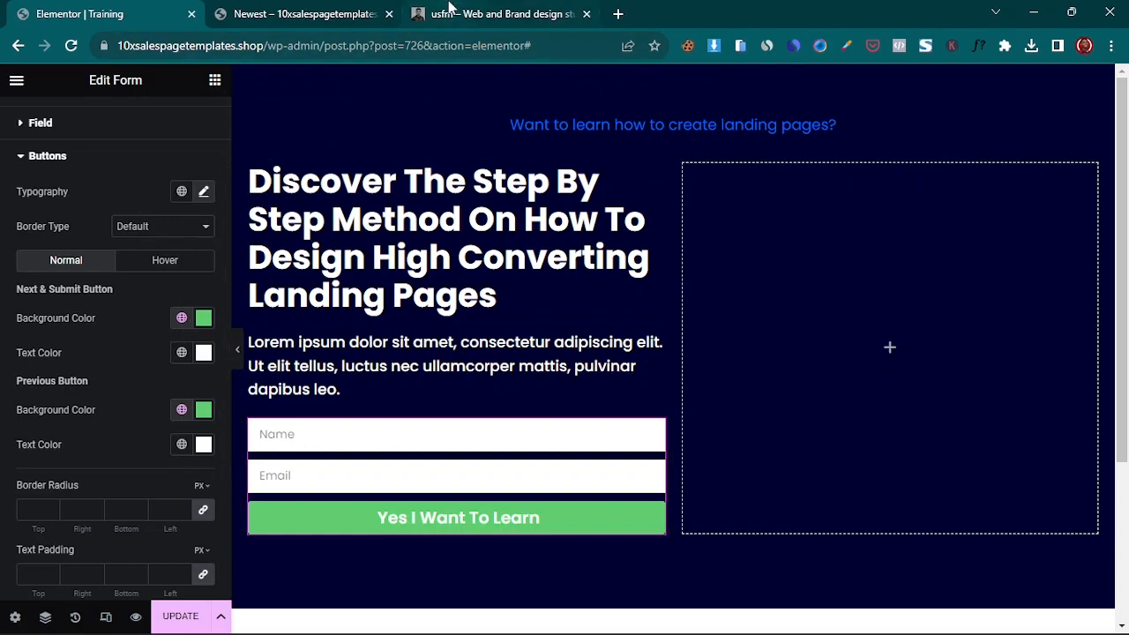
- Copy the recent blue 0366F2 from the Color Picker extension and apply it as the Next & Submit button's normal background color
left_click(845, 45)
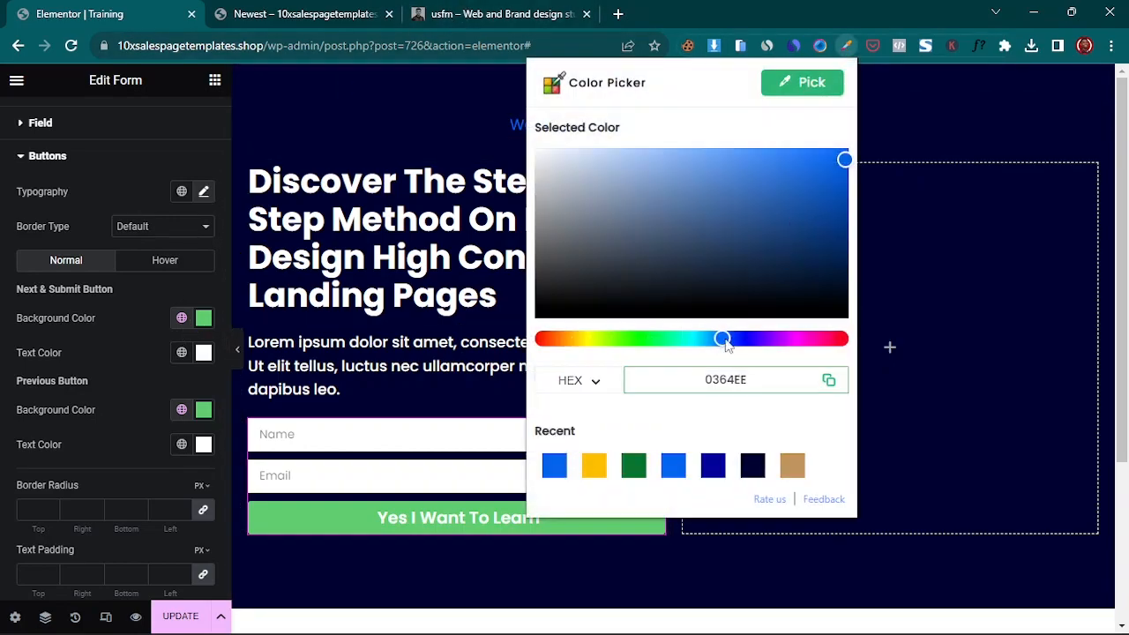
left_click(674, 469)
left_click(828, 379)
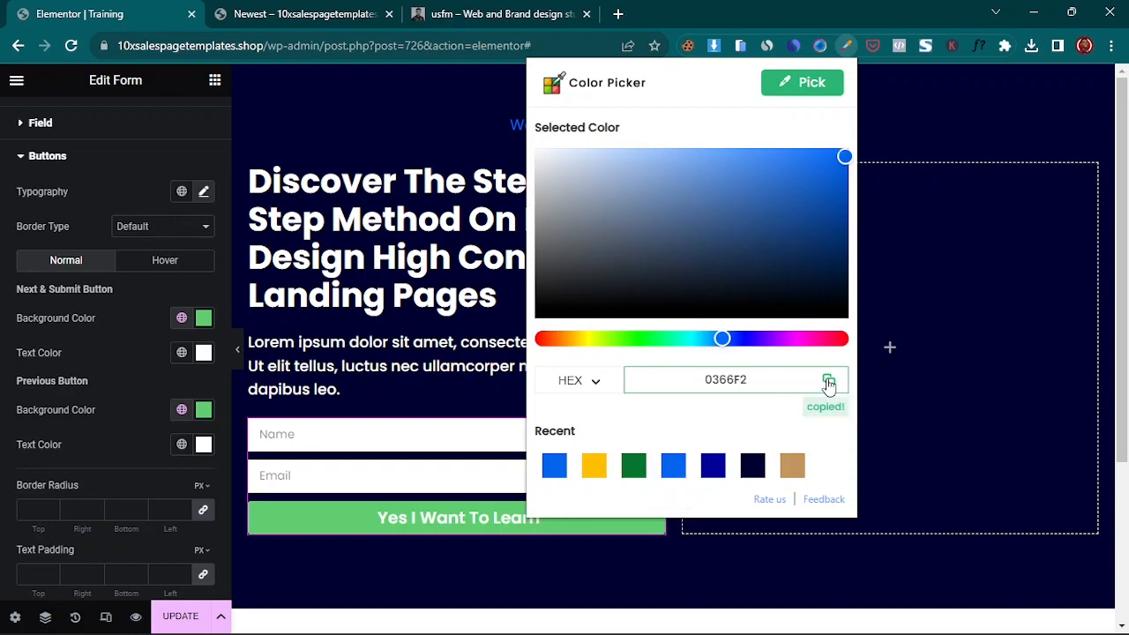
left_click(203, 409)
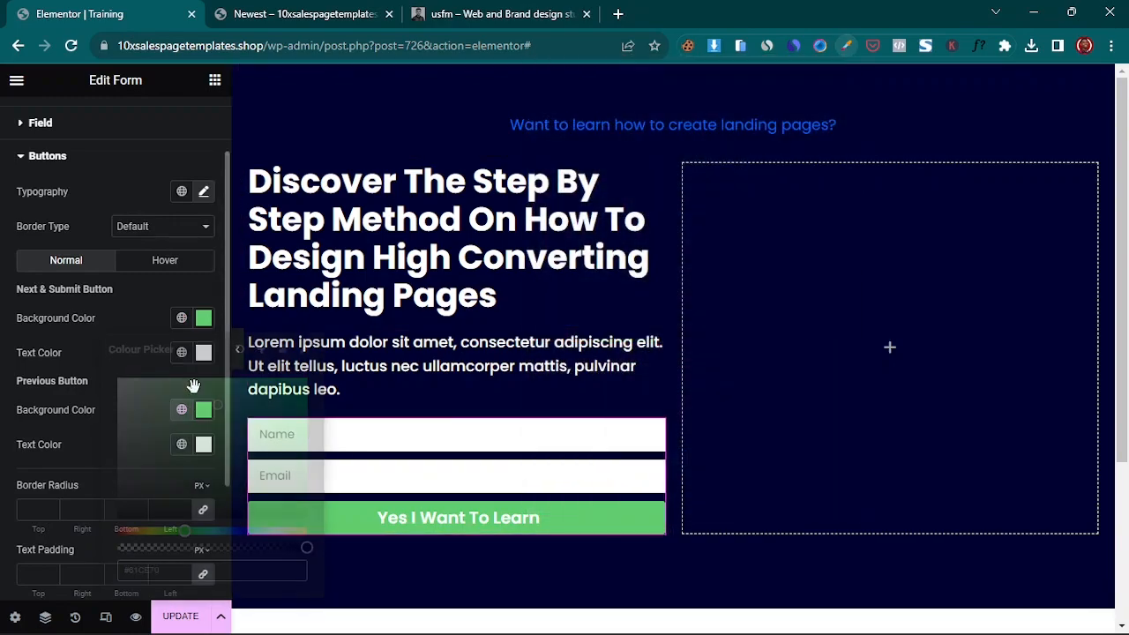
key("ctrl+v")
left_click(152, 396)
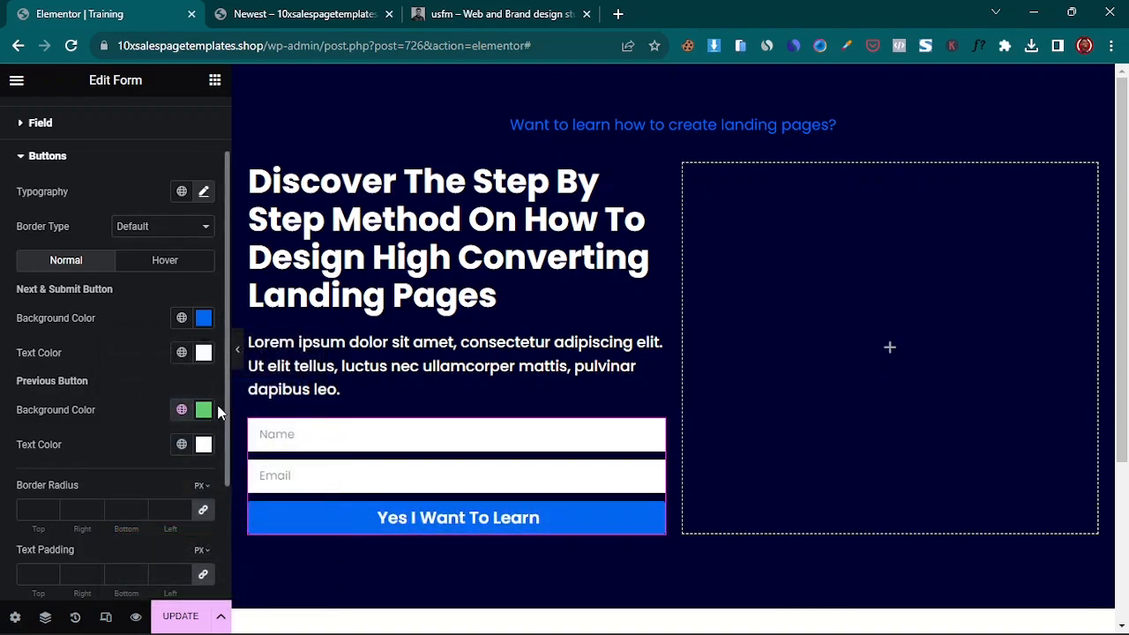
- Set the Next & Submit button's hover background color to dark grey #252525
left_click(165, 263)
left_click(204, 318)
left_click_drag(144, 479, 120, 498)
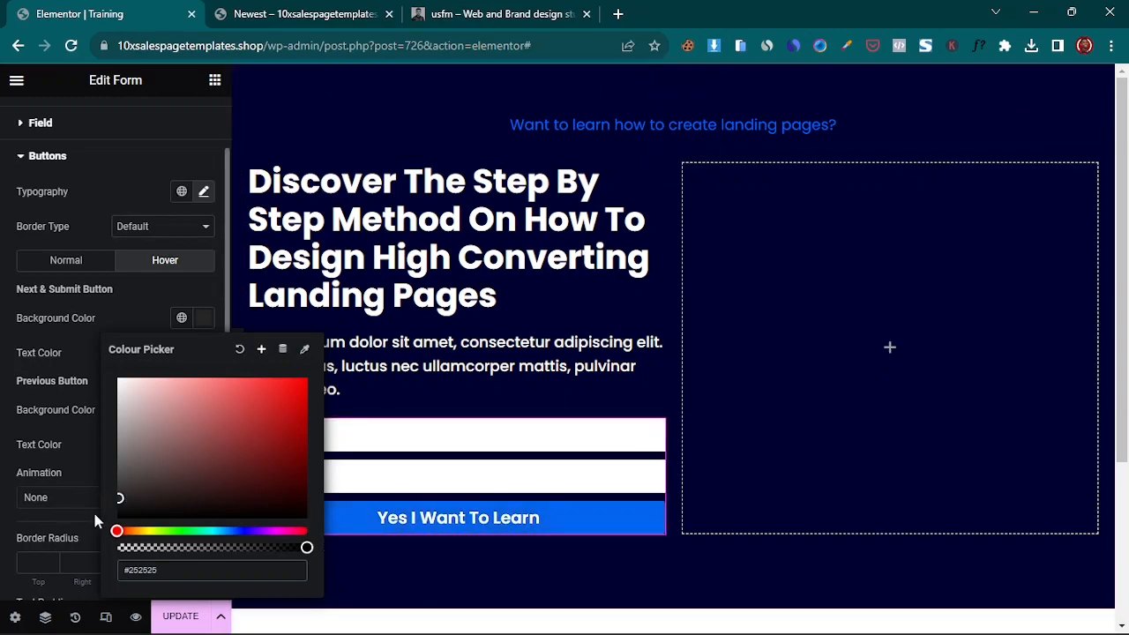
- Reset the form button's hover background color and set the normal button's border radius to 0 on all corners
left_click(239, 349)
left_click(70, 267)
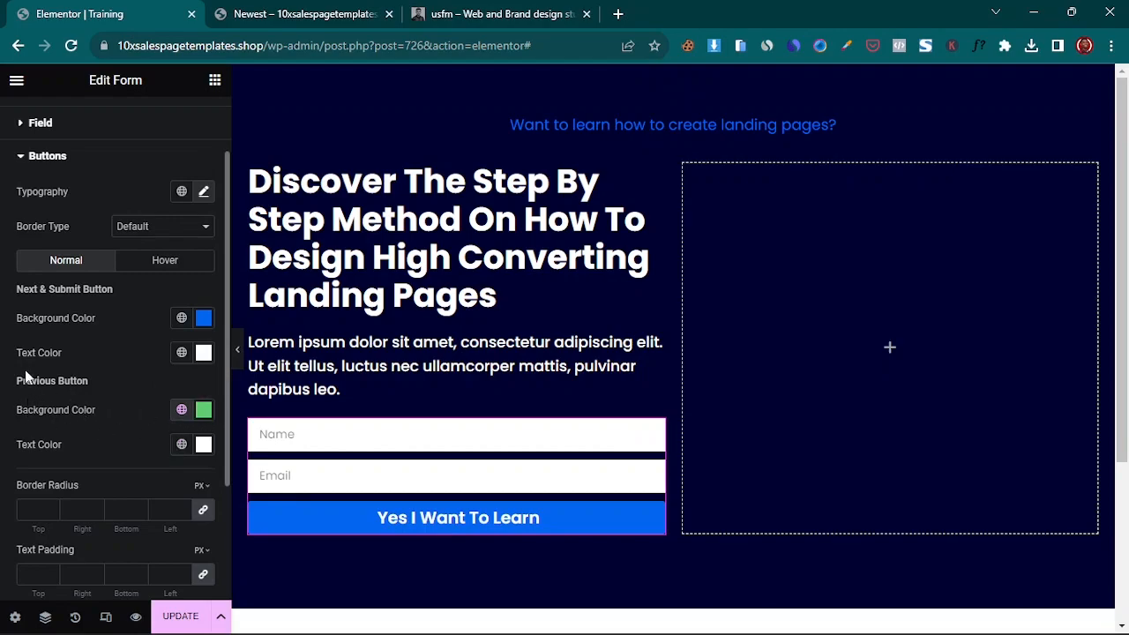
scroll(97, 388, "down", 1)
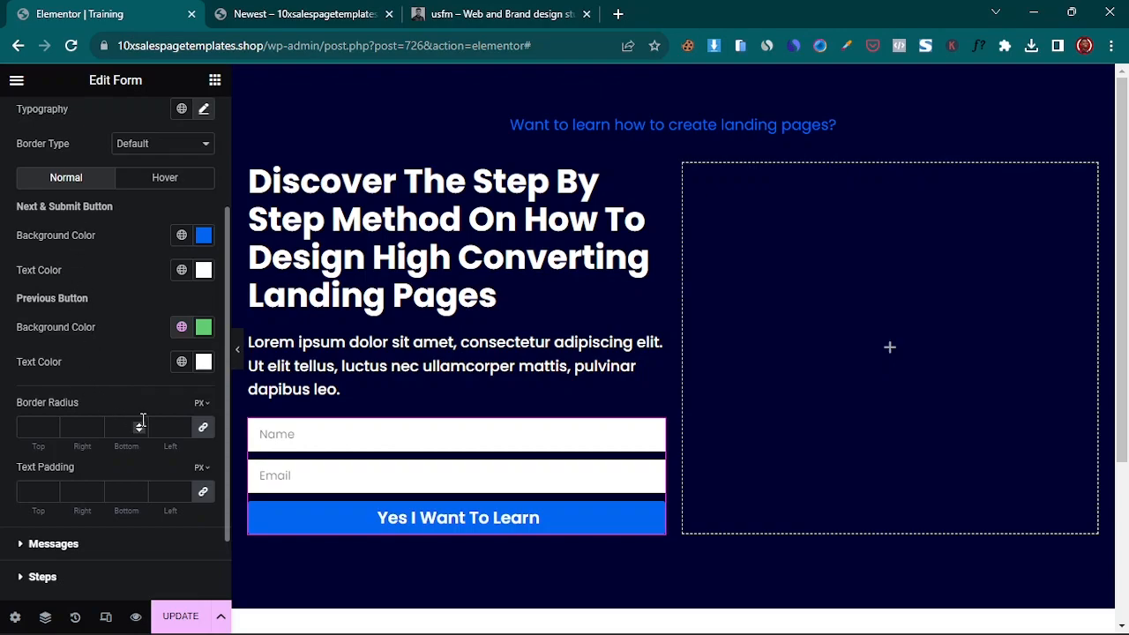
left_click(203, 430)
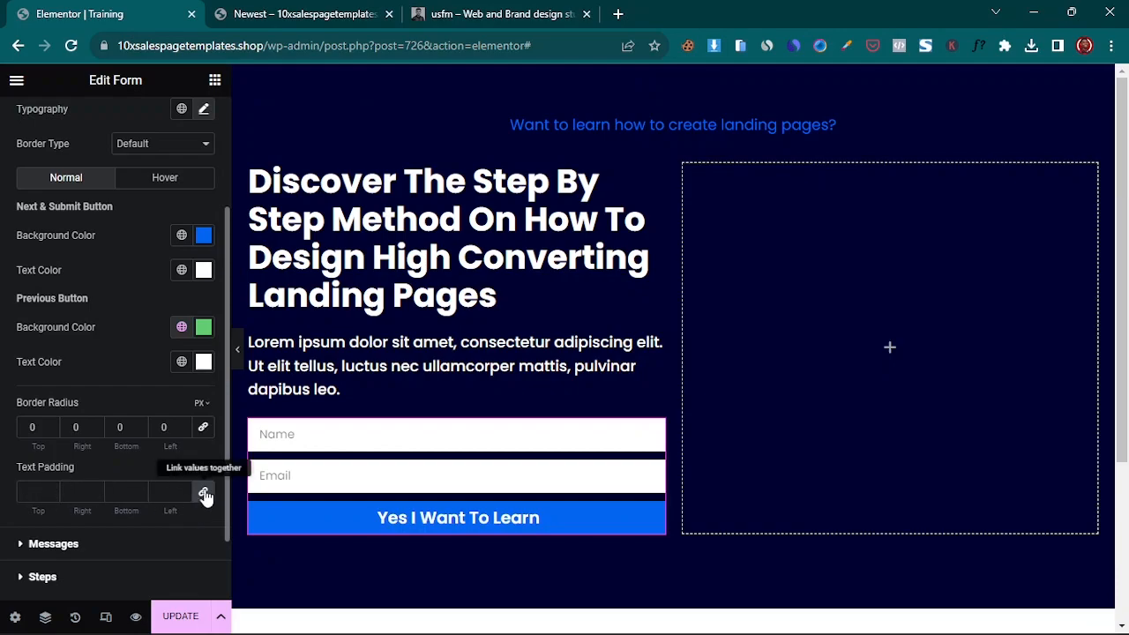
- Set the form button's text padding to 20 px top and bottom, with 0 on the sides
left_click(25, 492)
type("0")
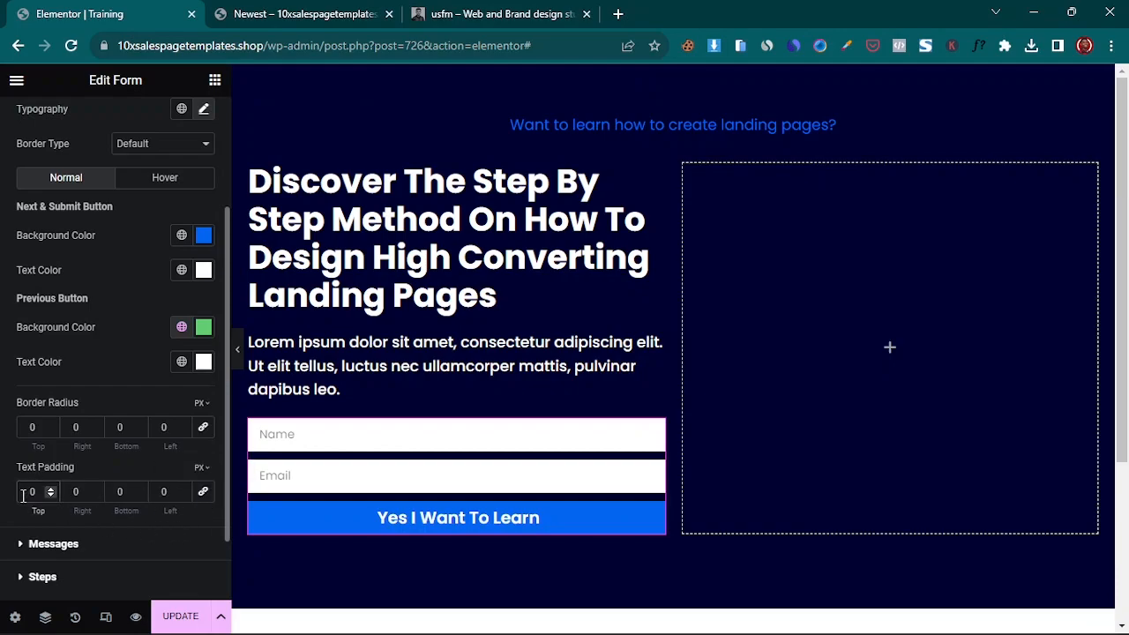
type("2")
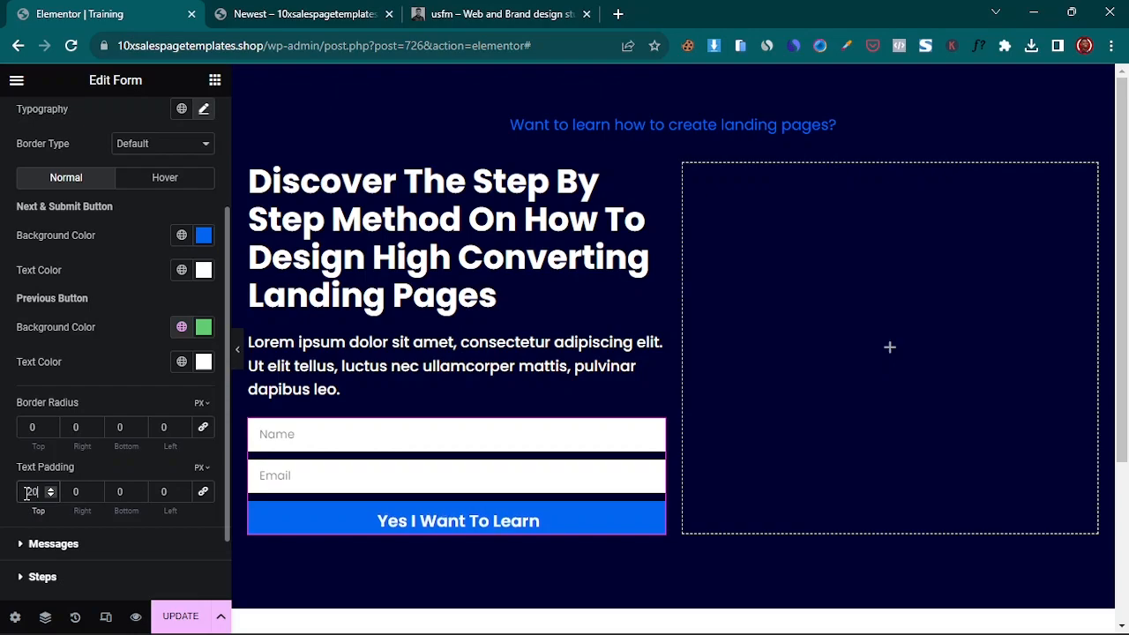
key("Tab")
key("Tab")
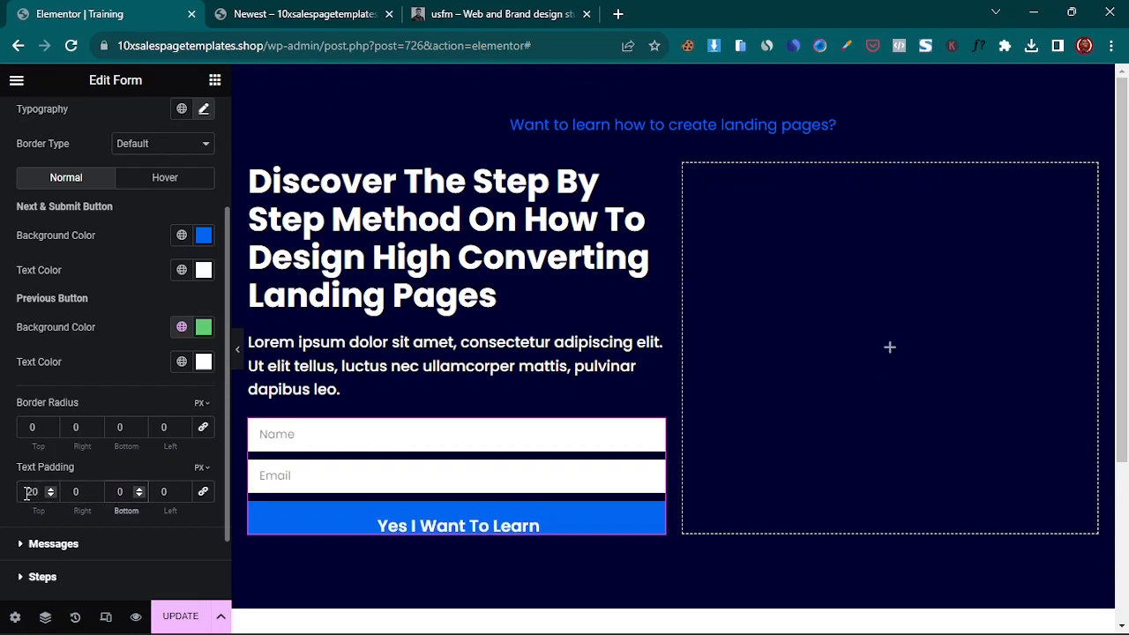
type("20")
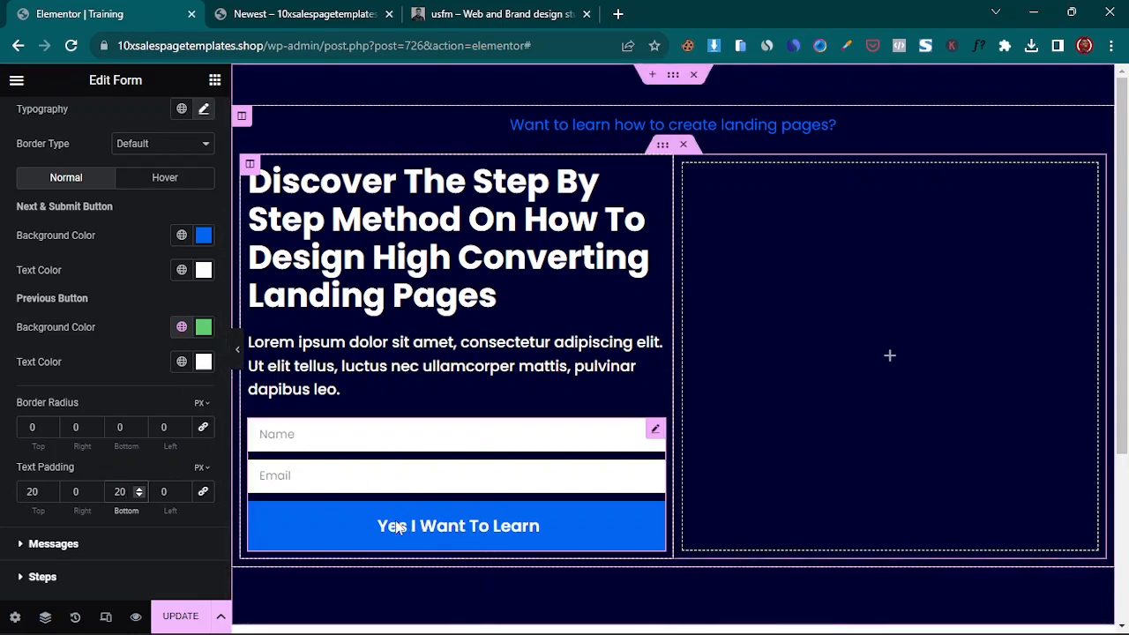
- Set the form button's text size to 22 px and close the Buttons style settings
scroll(132, 353, "up", 1)
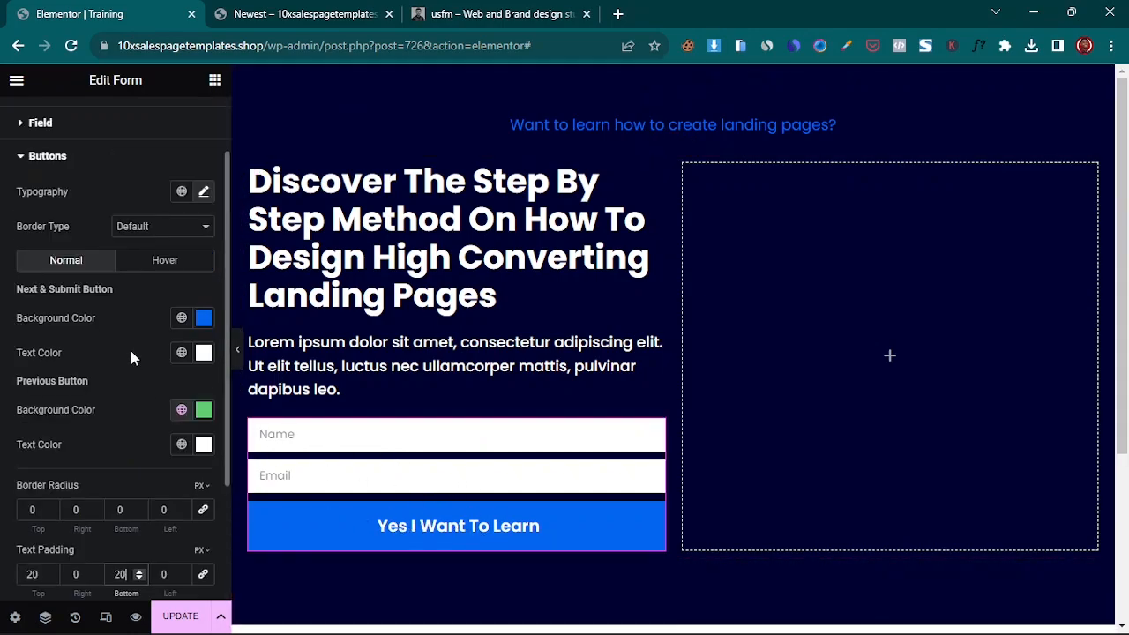
left_click(204, 192)
left_click_drag(44, 328, 52, 332)
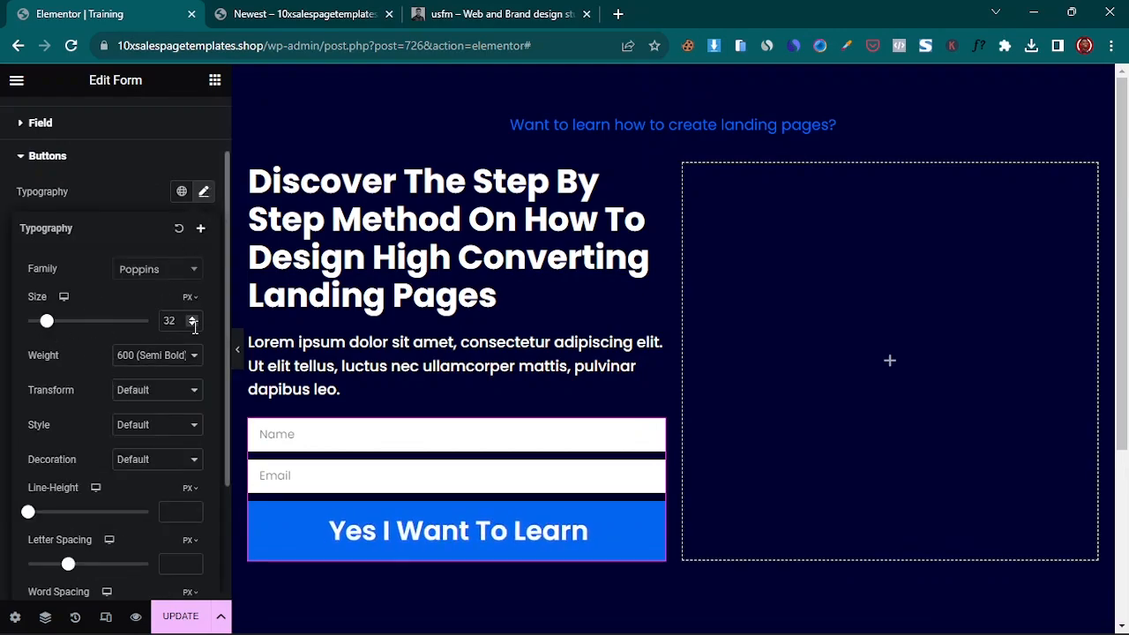
scroll(168, 325, "down", 10)
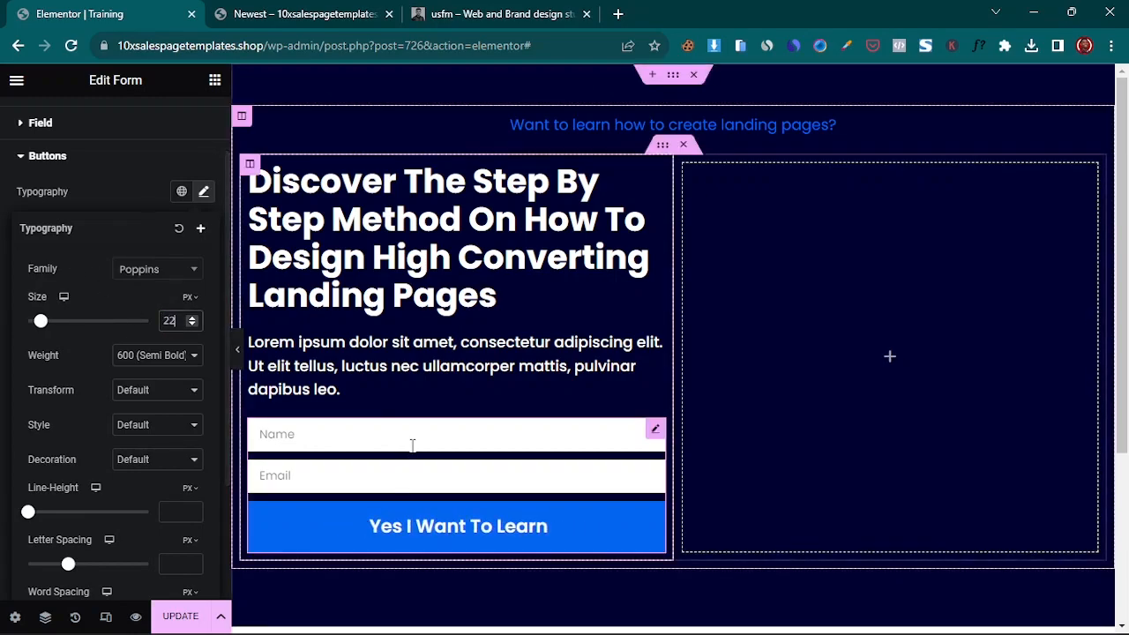
left_click(102, 168)
- Review the form's message styling, redirect address and steps settings
left_click(69, 273)
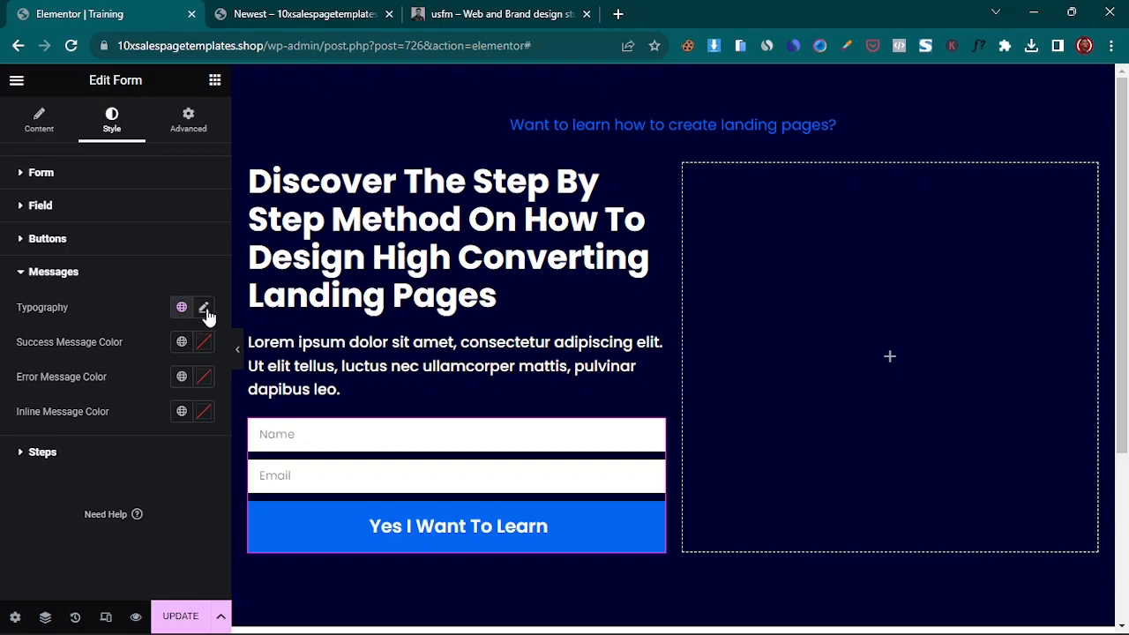
left_click(43, 130)
scroll(80, 470, "down", 2)
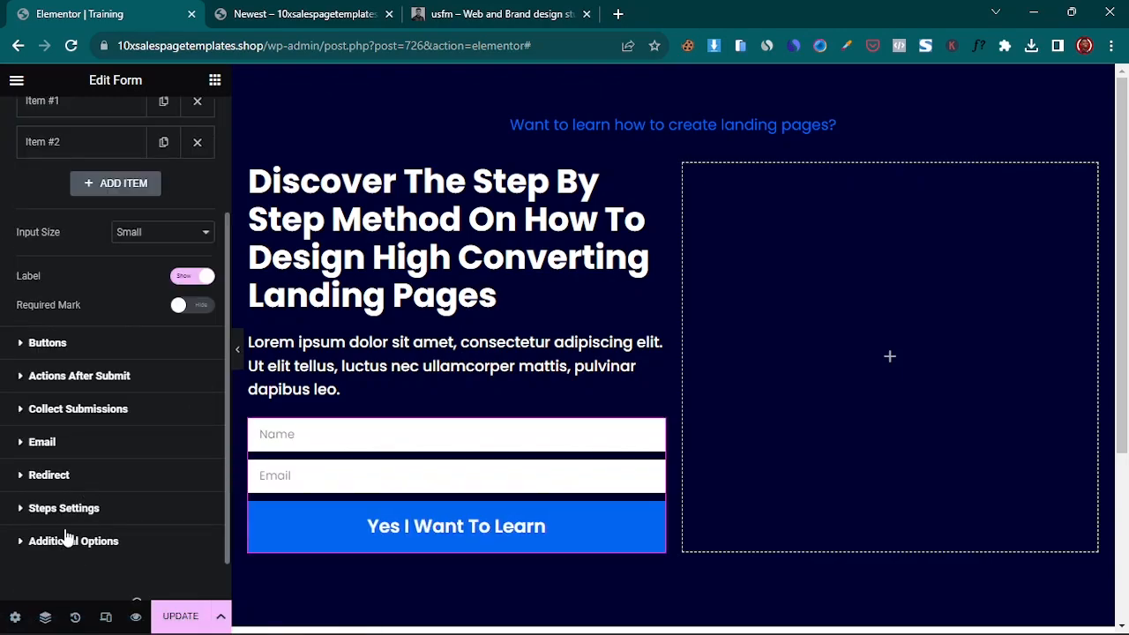
left_click(55, 477)
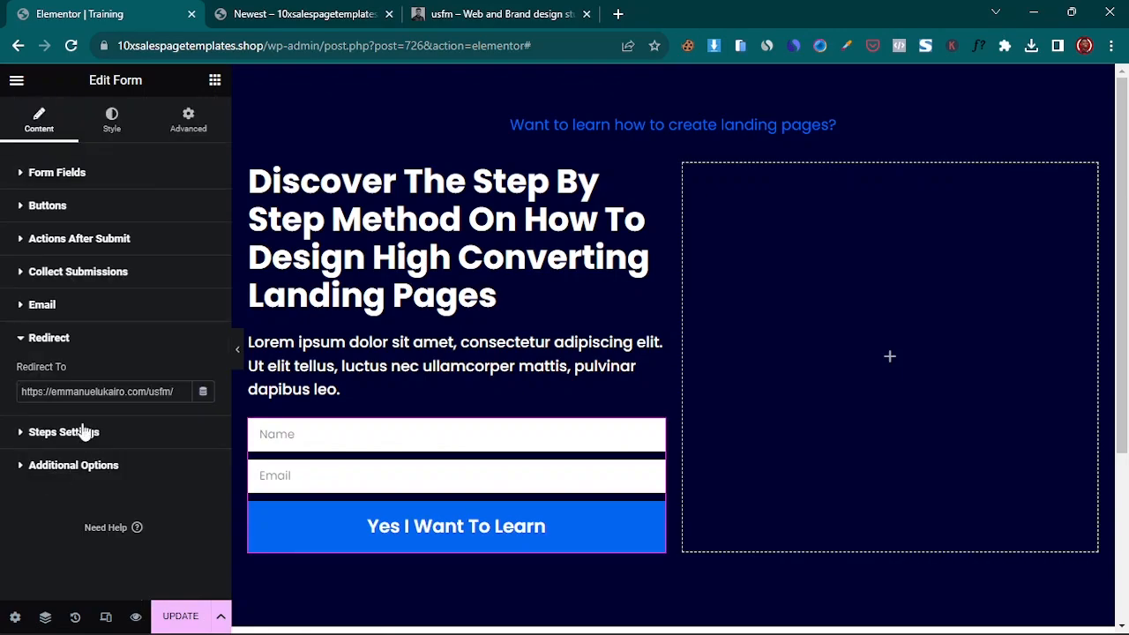
left_click(52, 342)
left_click(78, 372)
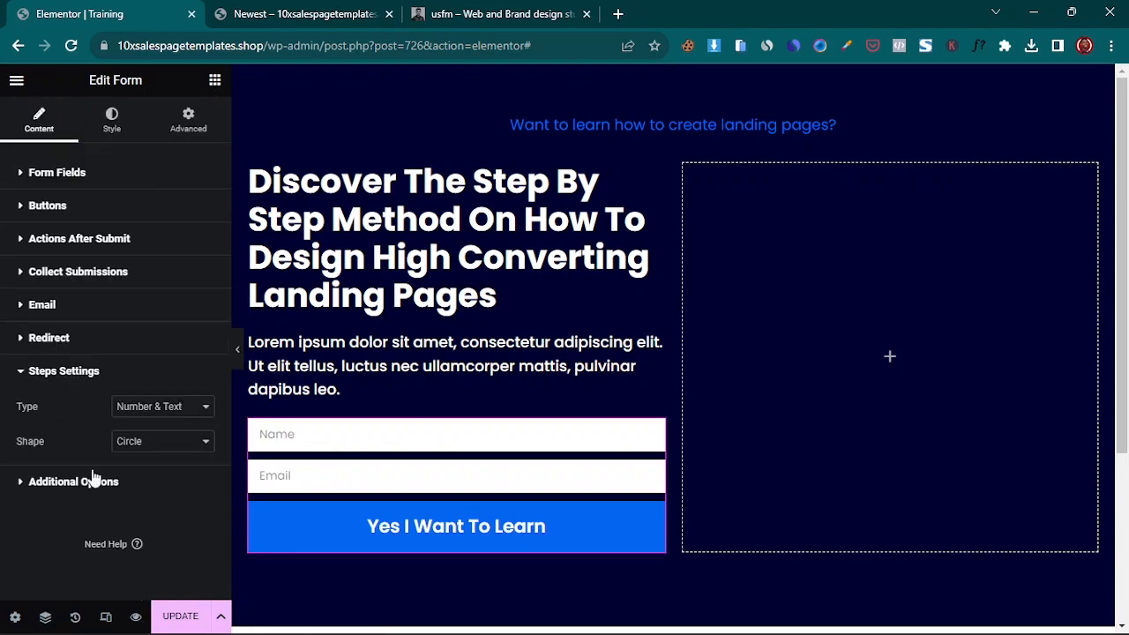
left_click(52, 371)
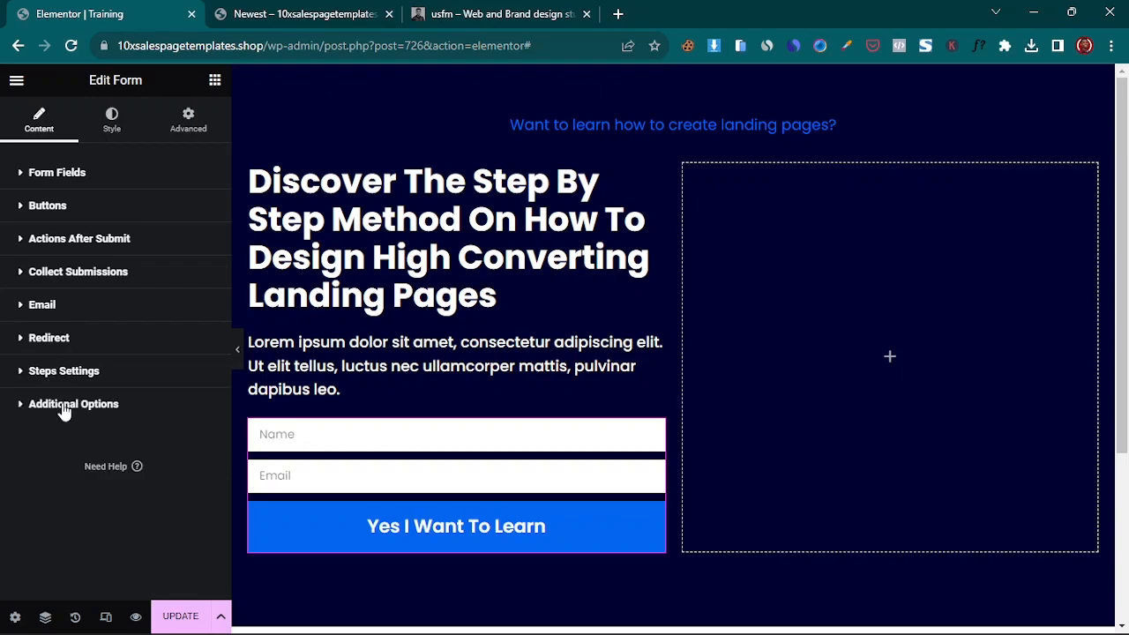
- Enable custom messages in the form's additional options and set the success message to "Congratulations"
left_click(62, 404)
scroll(74, 523, "down", 2)
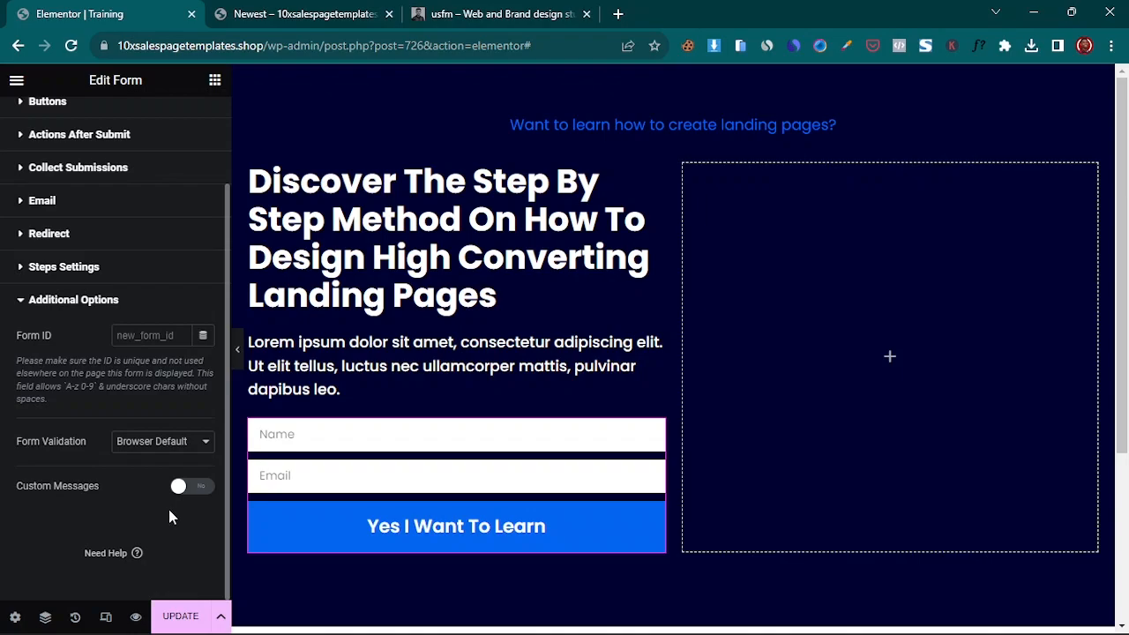
left_click(193, 487)
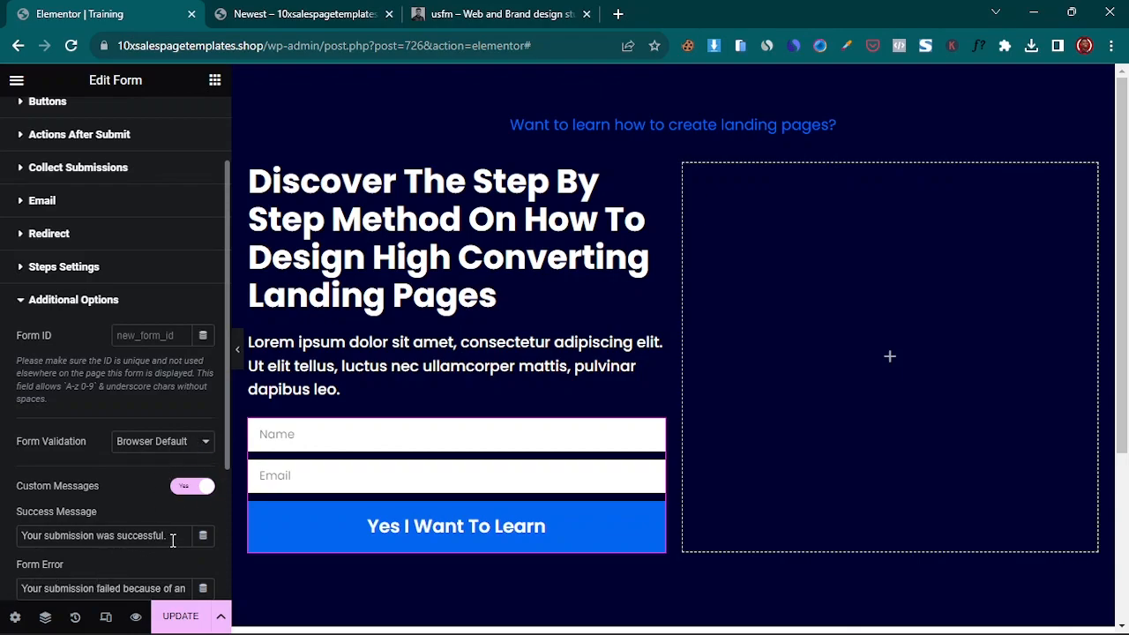
scroll(142, 565, "down", 1)
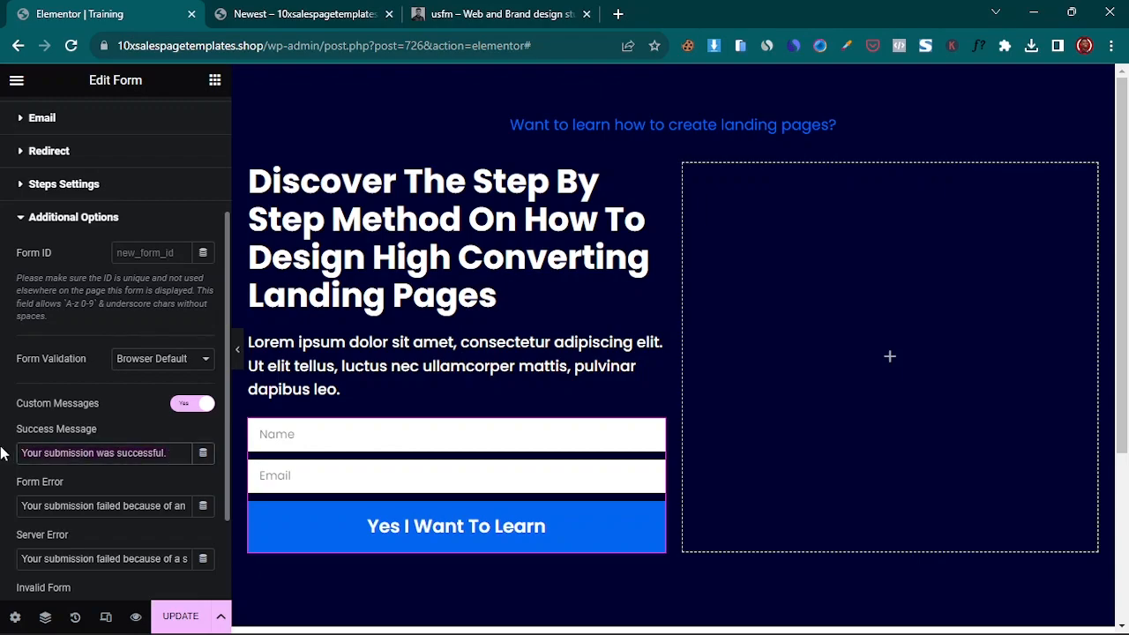
type("Congratulations")
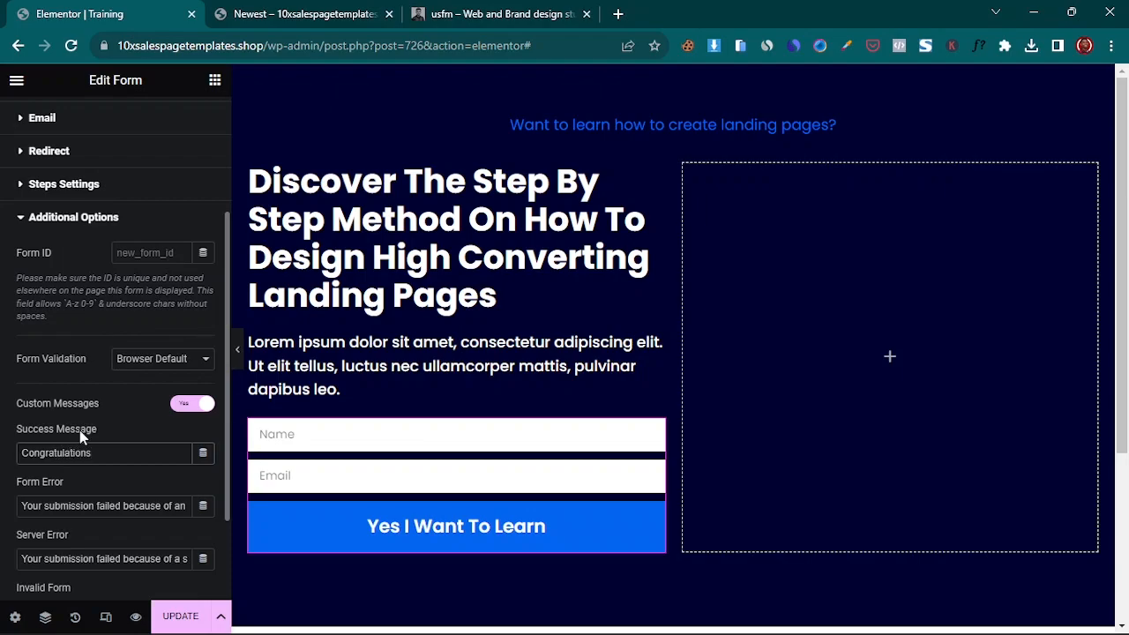
left_click(51, 216)
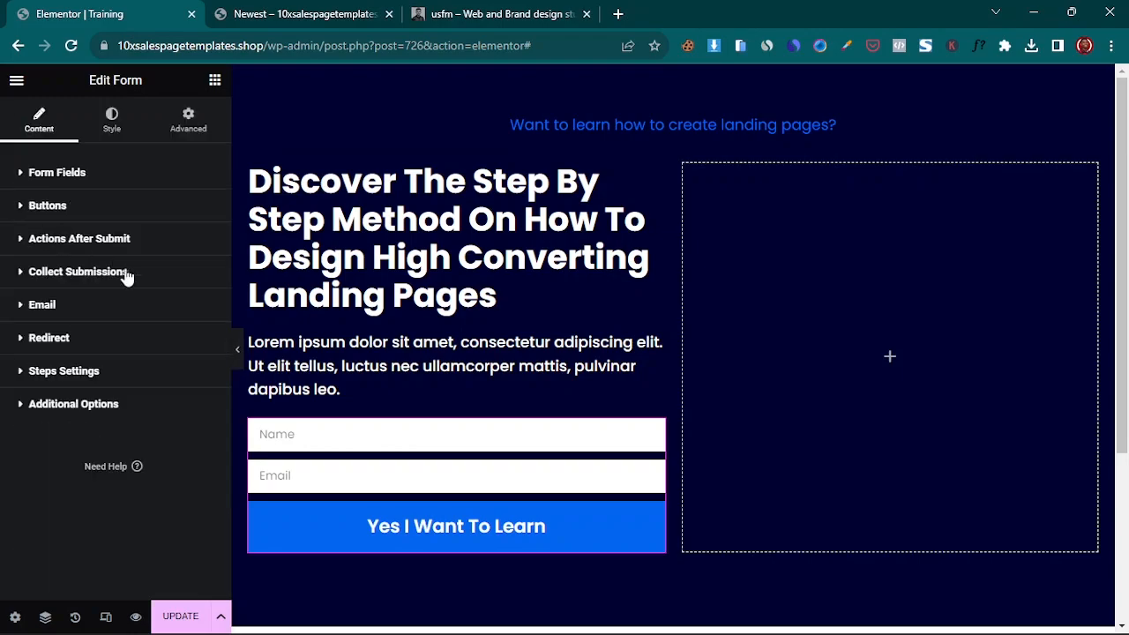
- In the form's Messages style settings, set the font family to Poppins
left_click(112, 128)
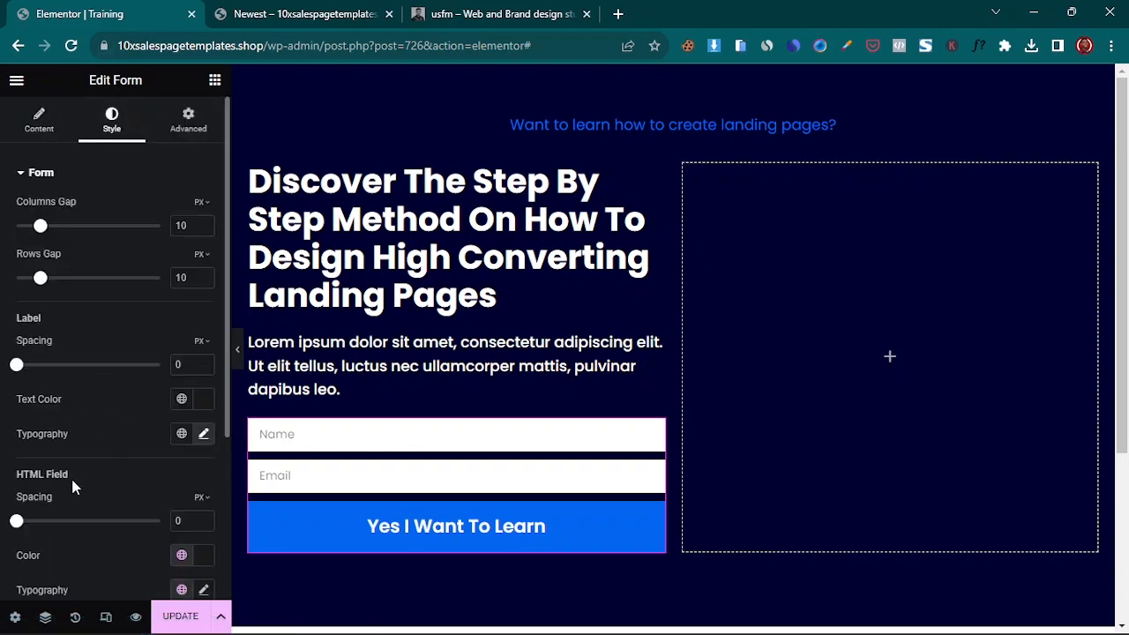
left_click(41, 174)
left_click(43, 172)
left_click(45, 176)
left_click(74, 271)
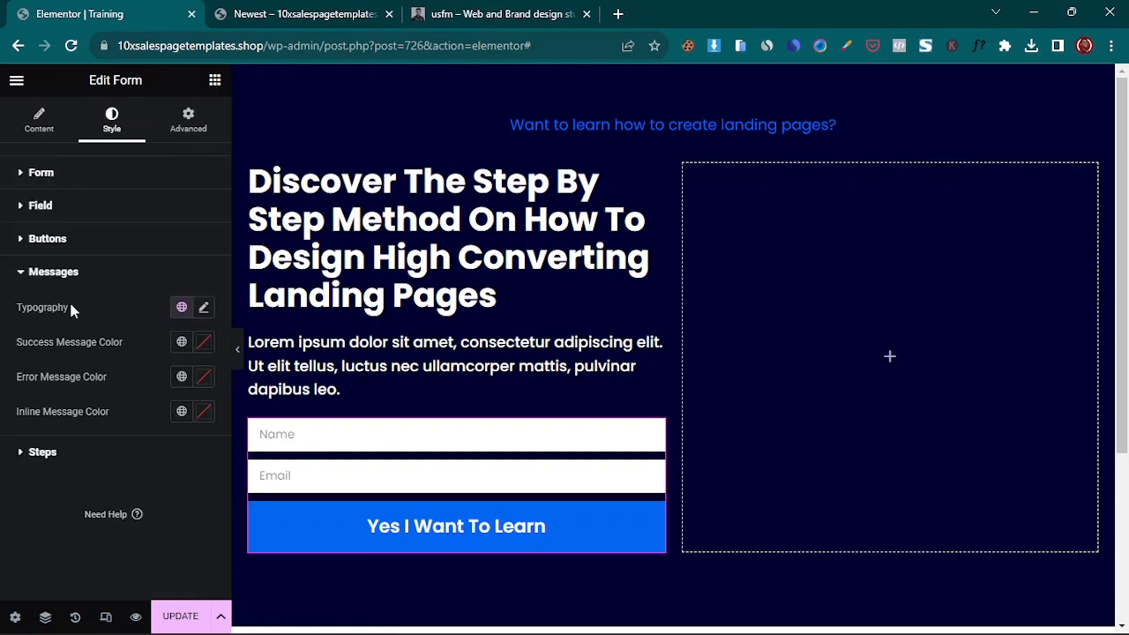
left_click(203, 306)
left_click(157, 384)
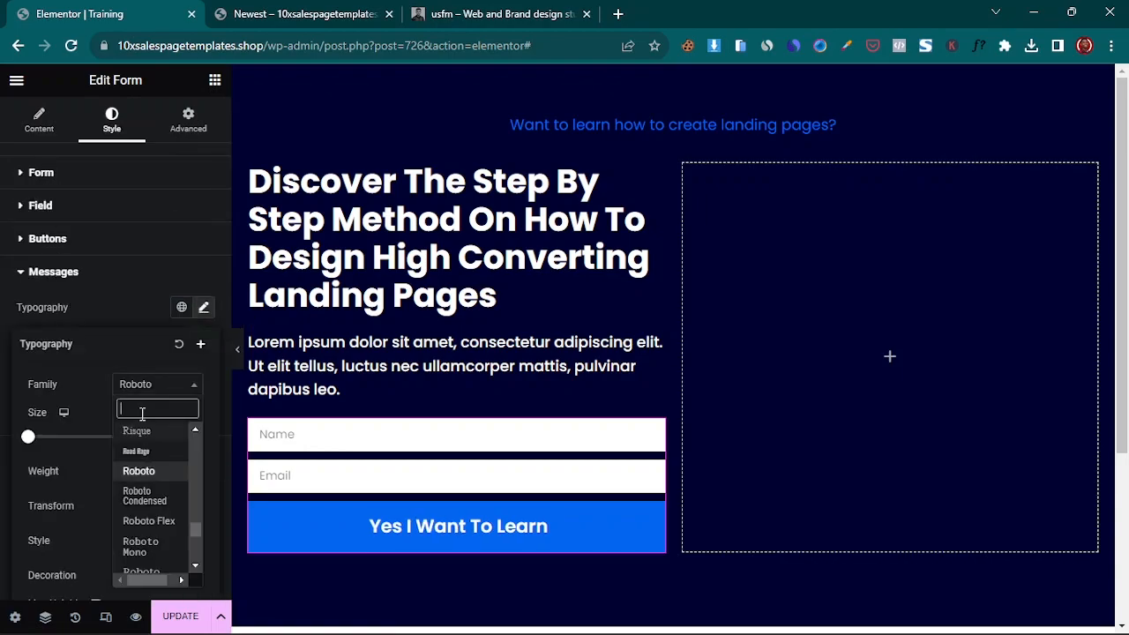
type("pop")
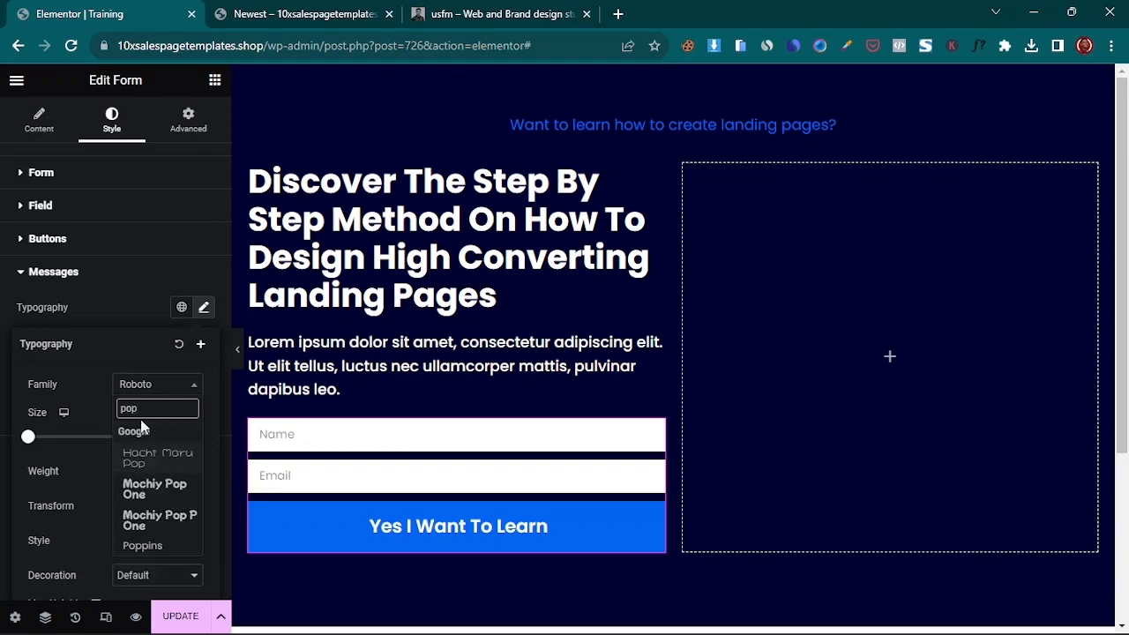
left_click(145, 546)
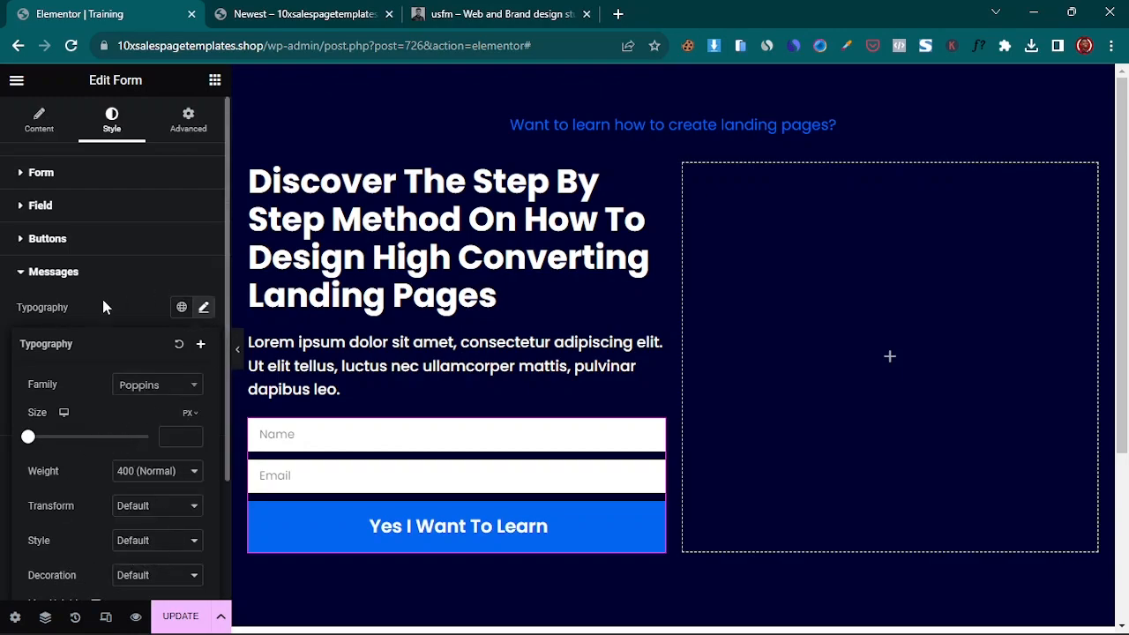
left_click(104, 330)
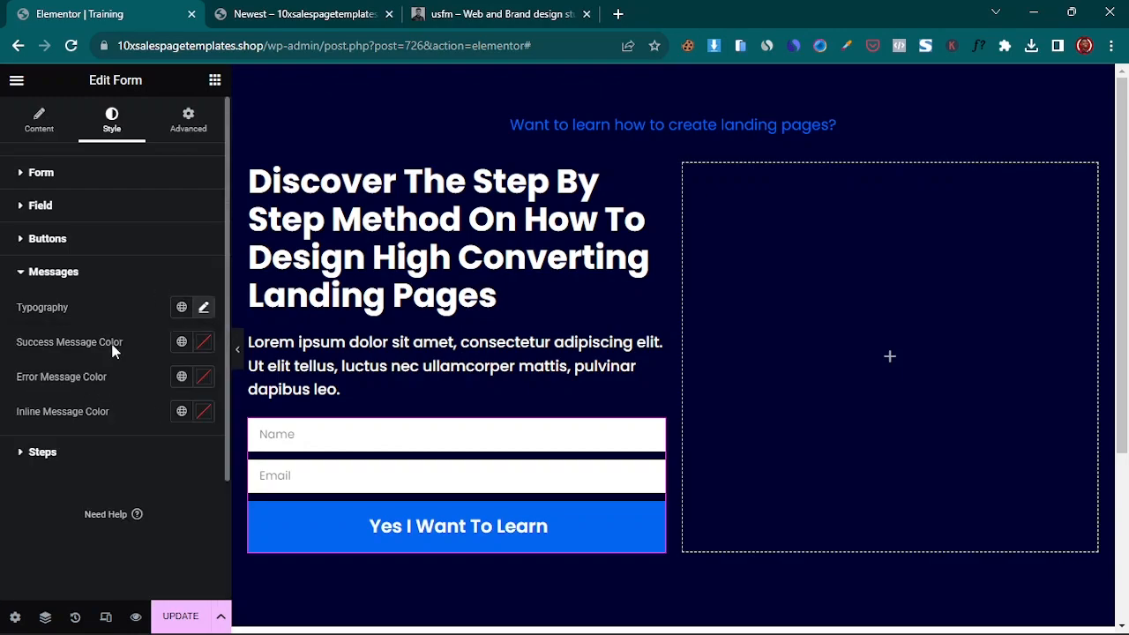
- Set the form's success message color to white and close the Messages settings
left_click(204, 342)
left_click_drag(182, 423, 104, 405)
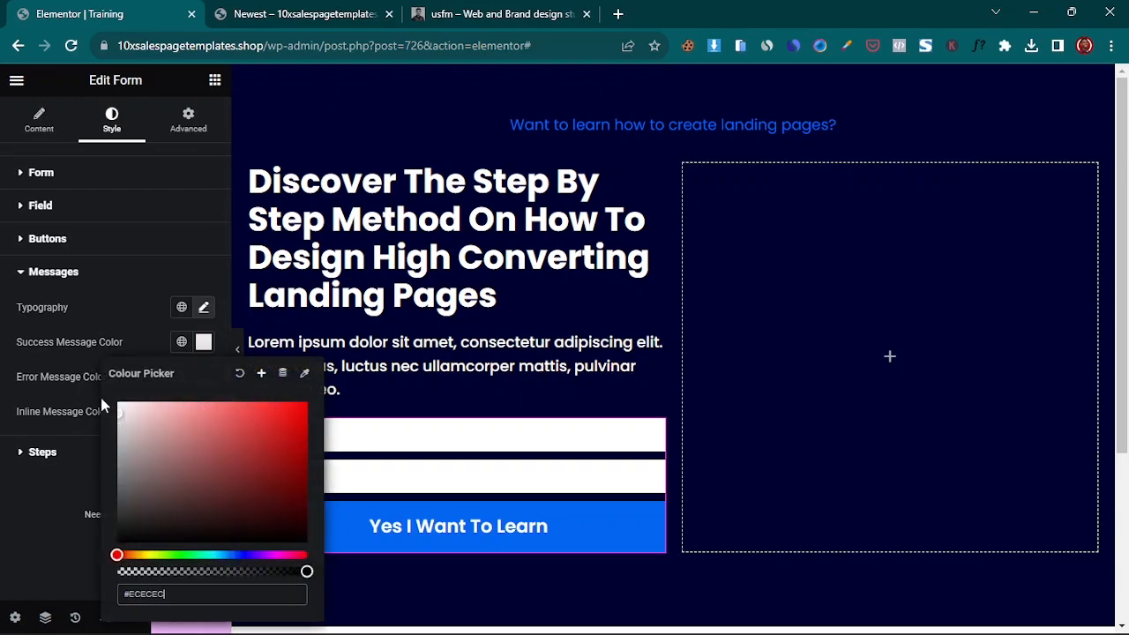
left_click(5, 511)
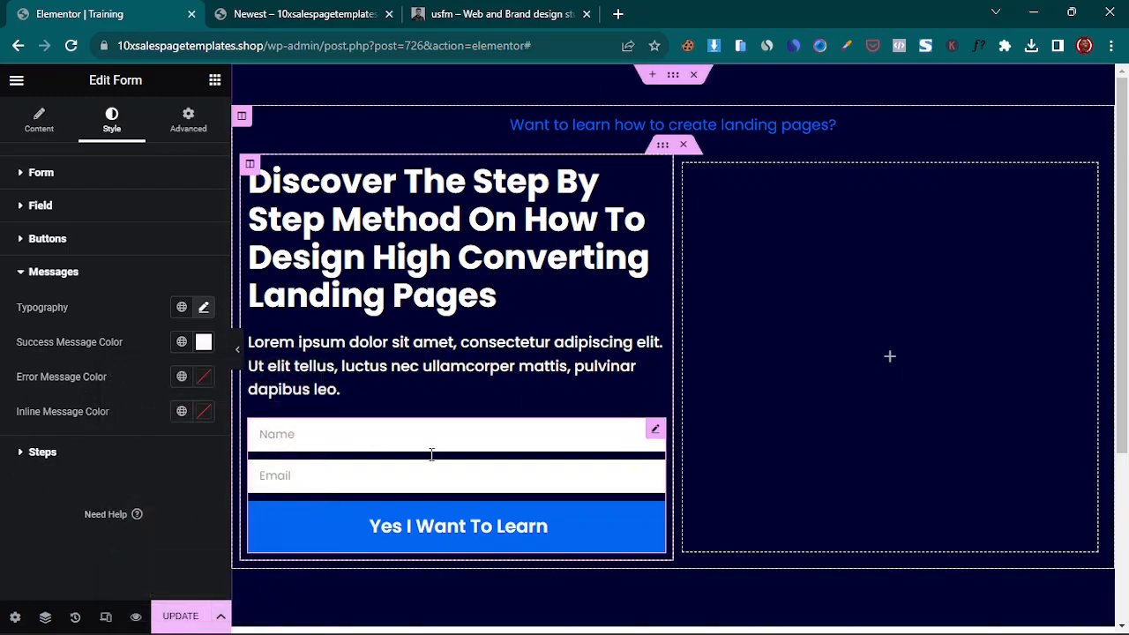
left_click(57, 273)
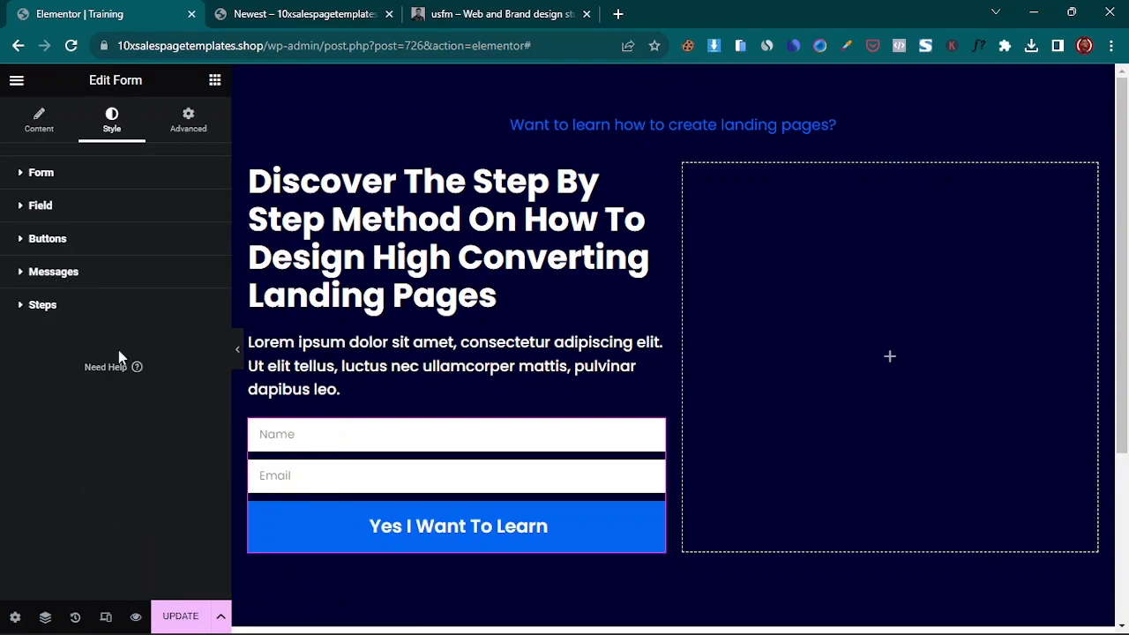
- Check the form's Steps style settings and save the page changes
left_click(44, 305)
left_click(46, 306)
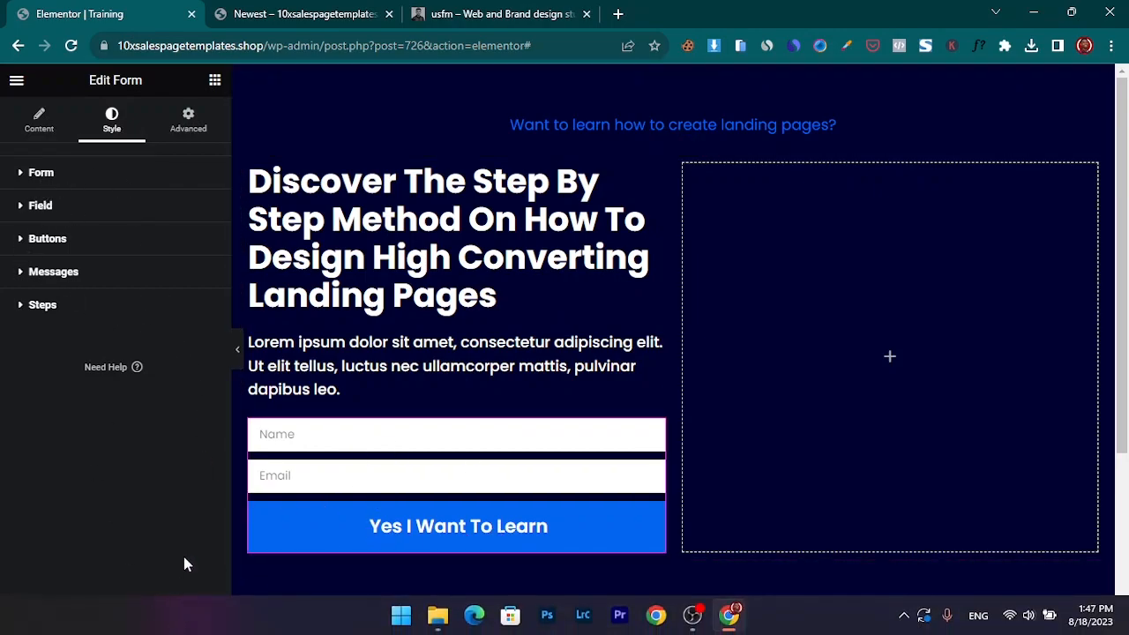
left_click(180, 627)
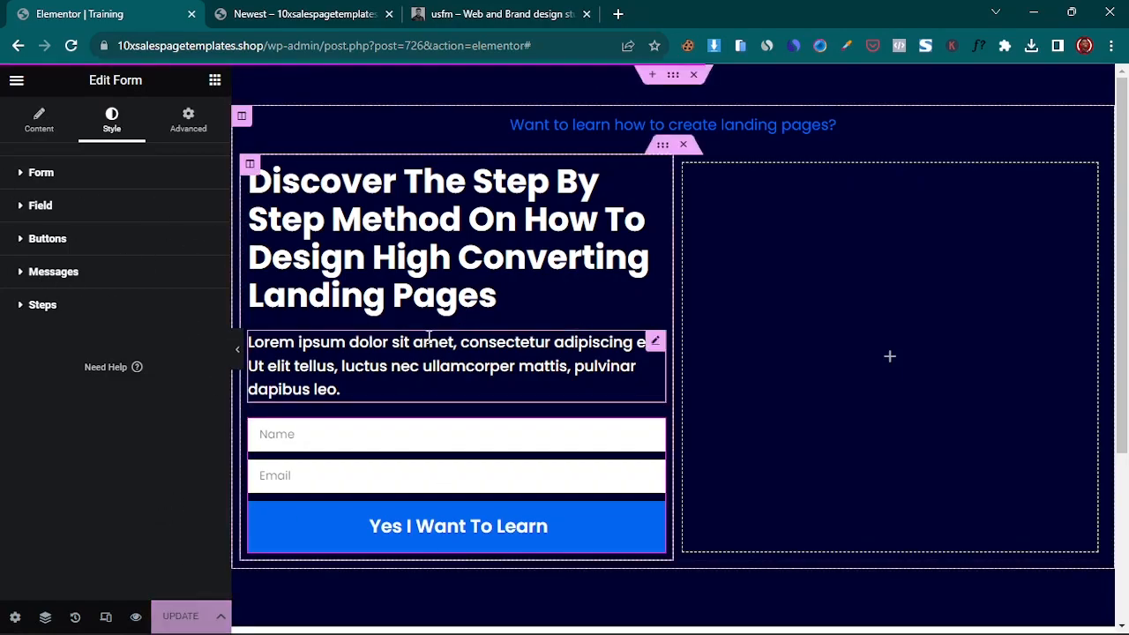
- Add an Image widget to the empty column beside the form and insert the desktop-and-phone mockup from the media library
left_click(216, 80)
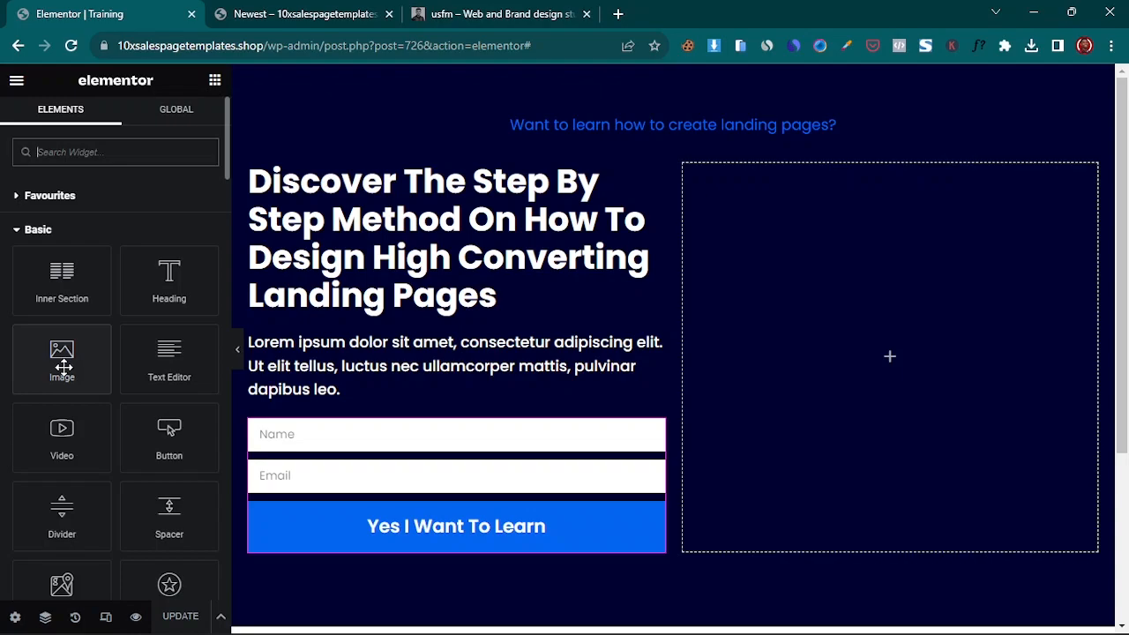
left_click_drag(64, 366, 944, 398)
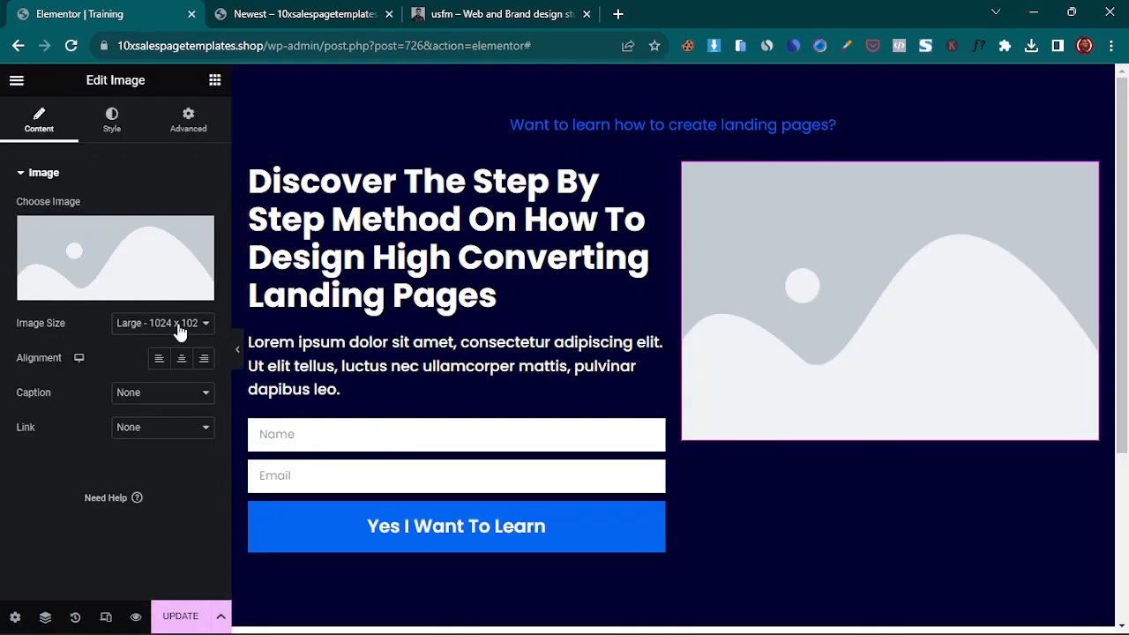
left_click(98, 303)
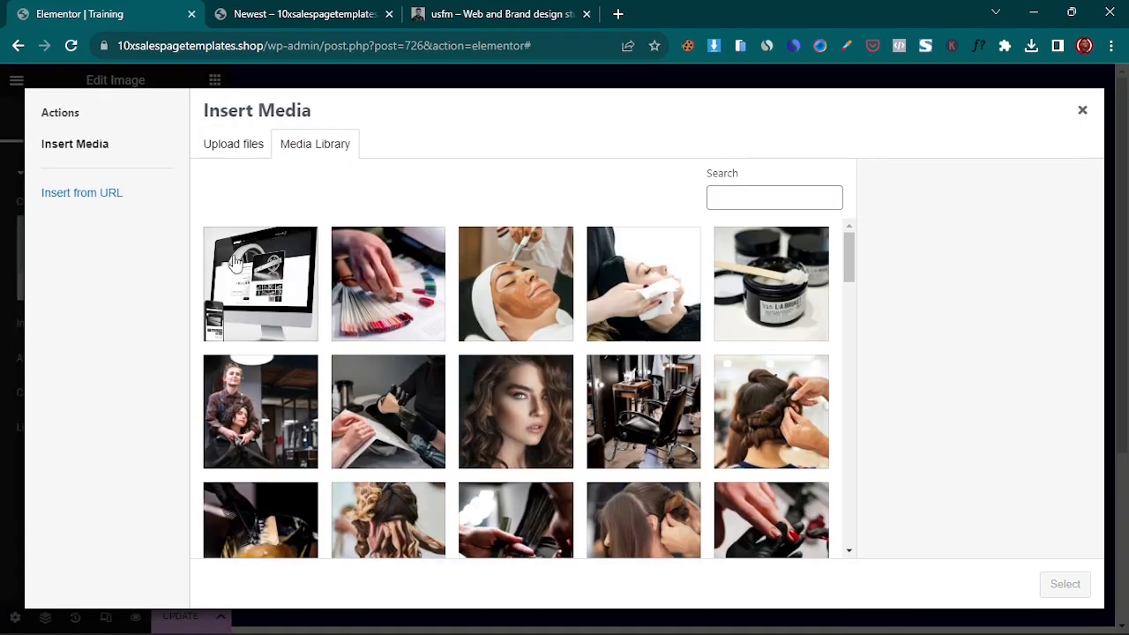
left_click(236, 261)
left_click(1056, 584)
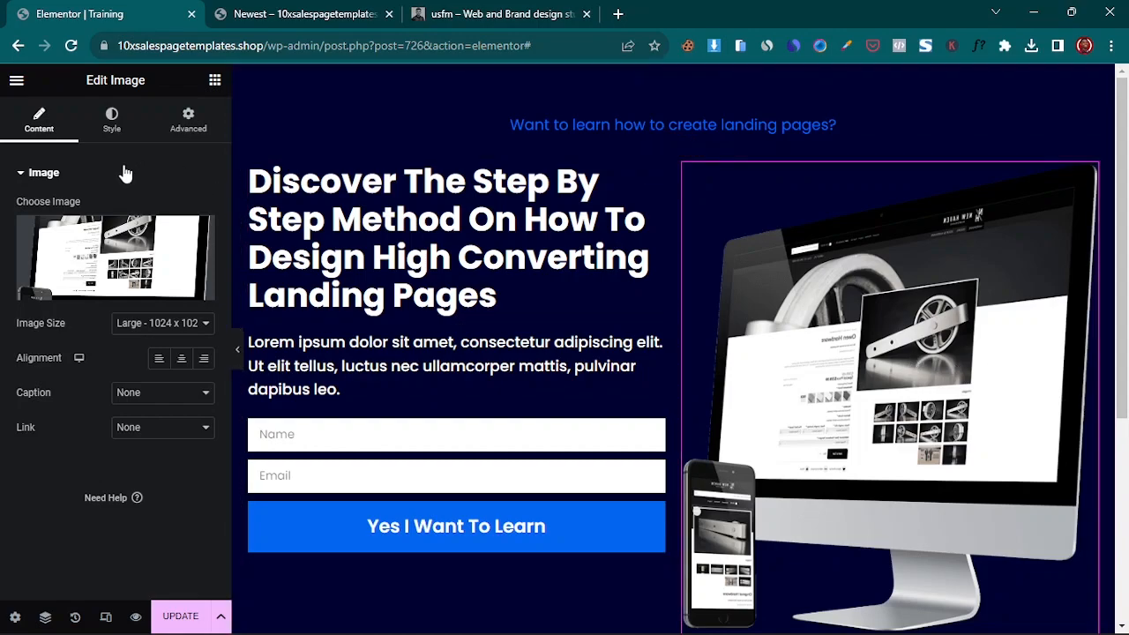
- Set the mockup image's width to 75% and preview the hero section at full width
left_click(111, 119)
left_click_drag(41, 228, 135, 227)
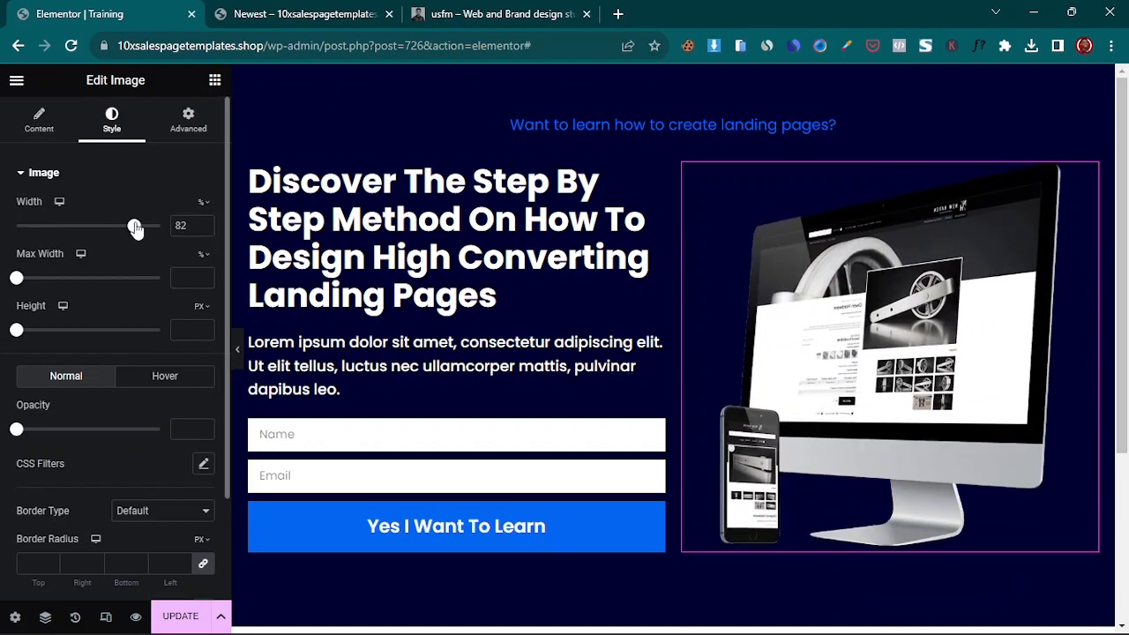
left_click(237, 352)
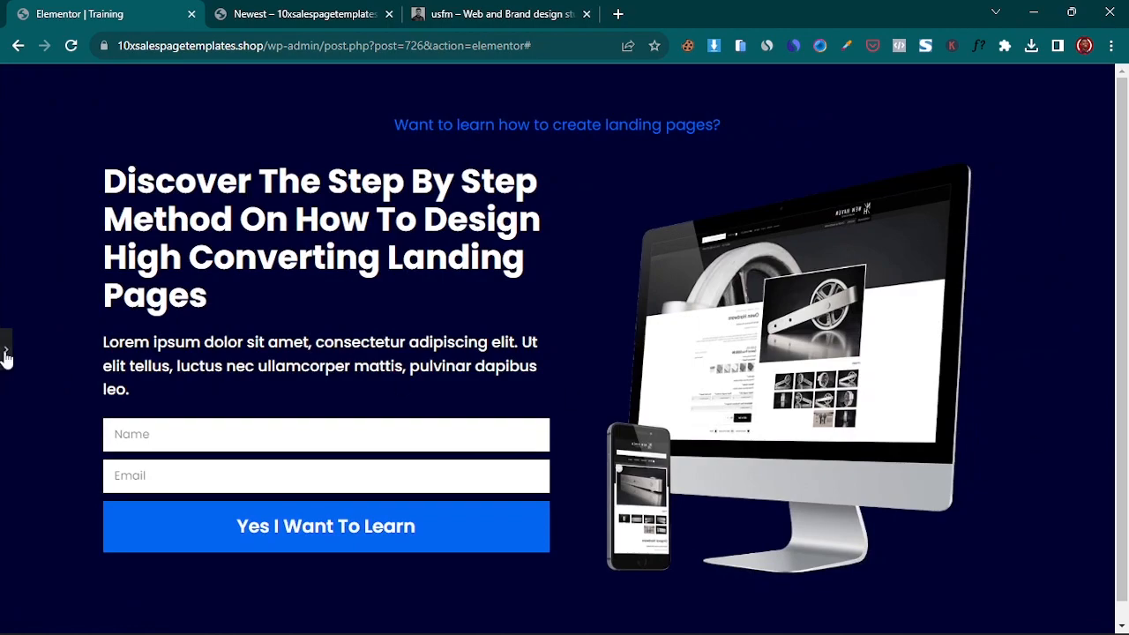
left_click(14, 352)
left_click_drag(134, 229, 126, 236)
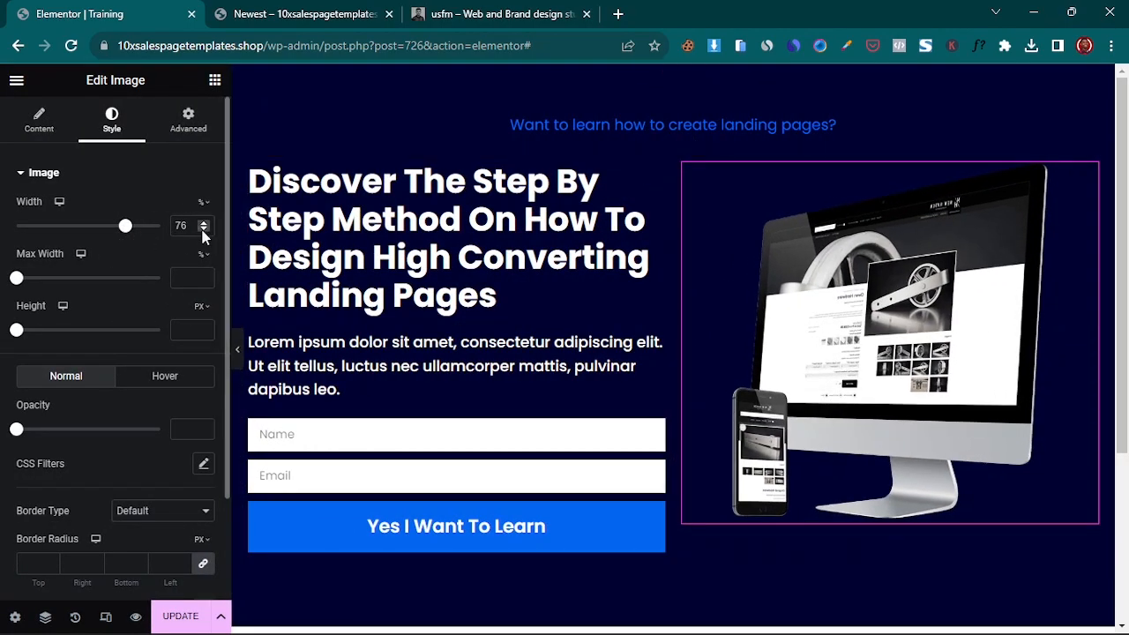
left_click(237, 351)
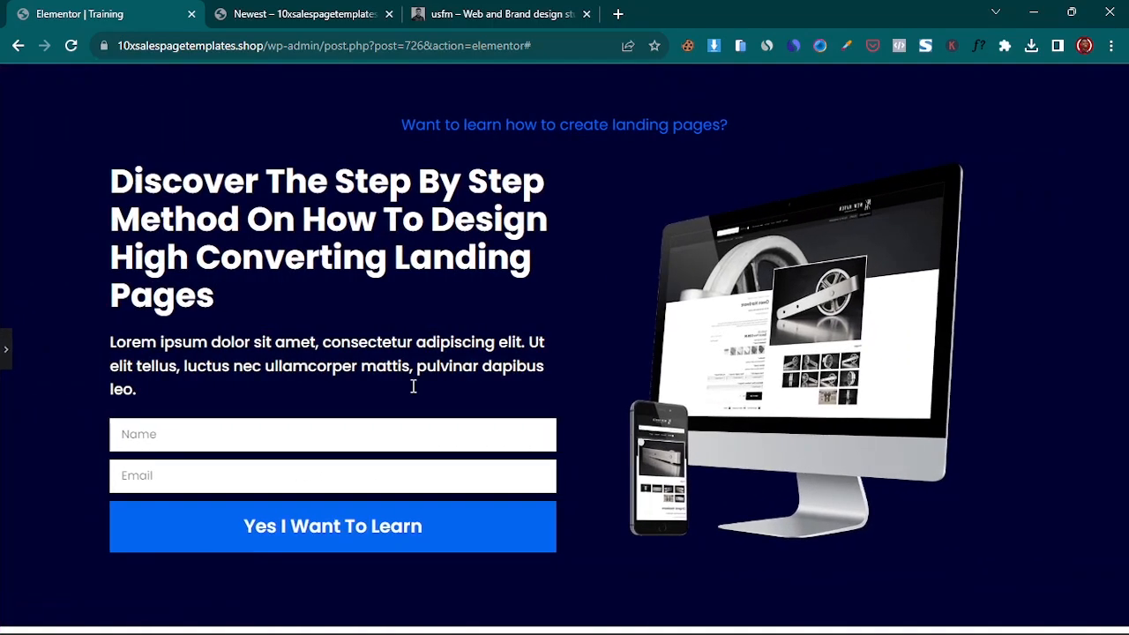
left_click(5, 350)
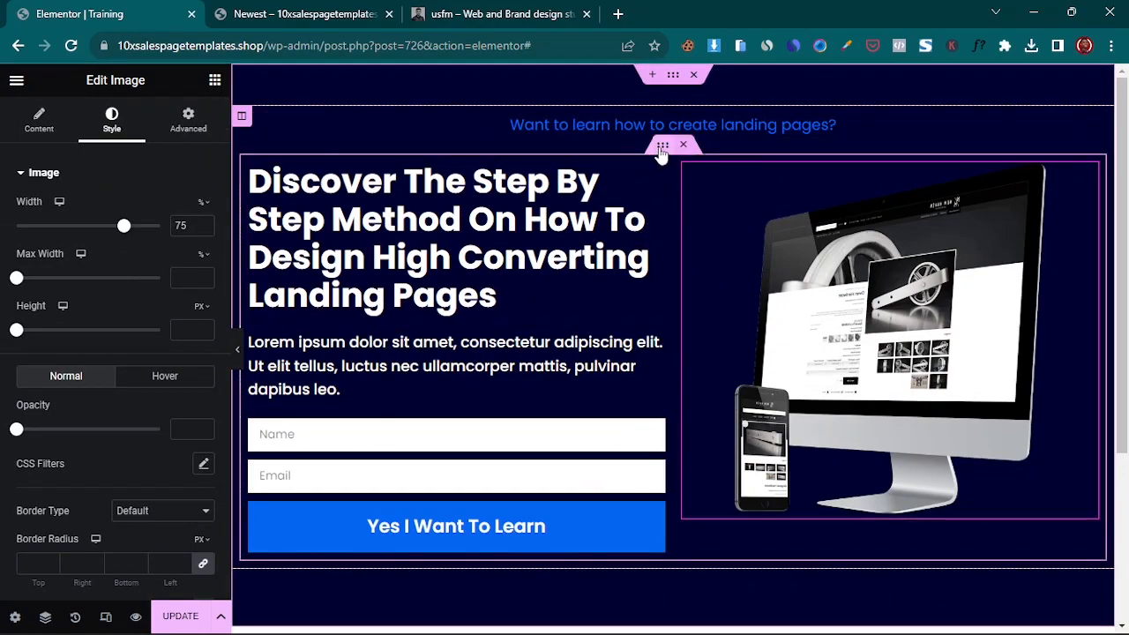
- Unlink the inner section's margin and padding values, set its top margin to 40 px, and preview the spacing
left_click(663, 150)
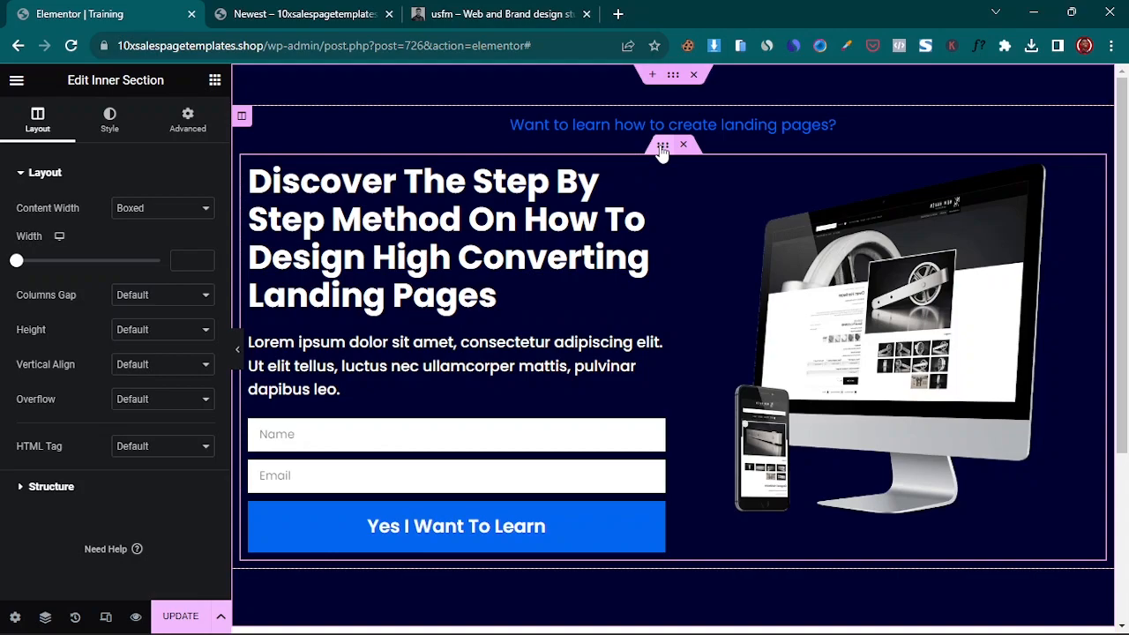
left_click(189, 122)
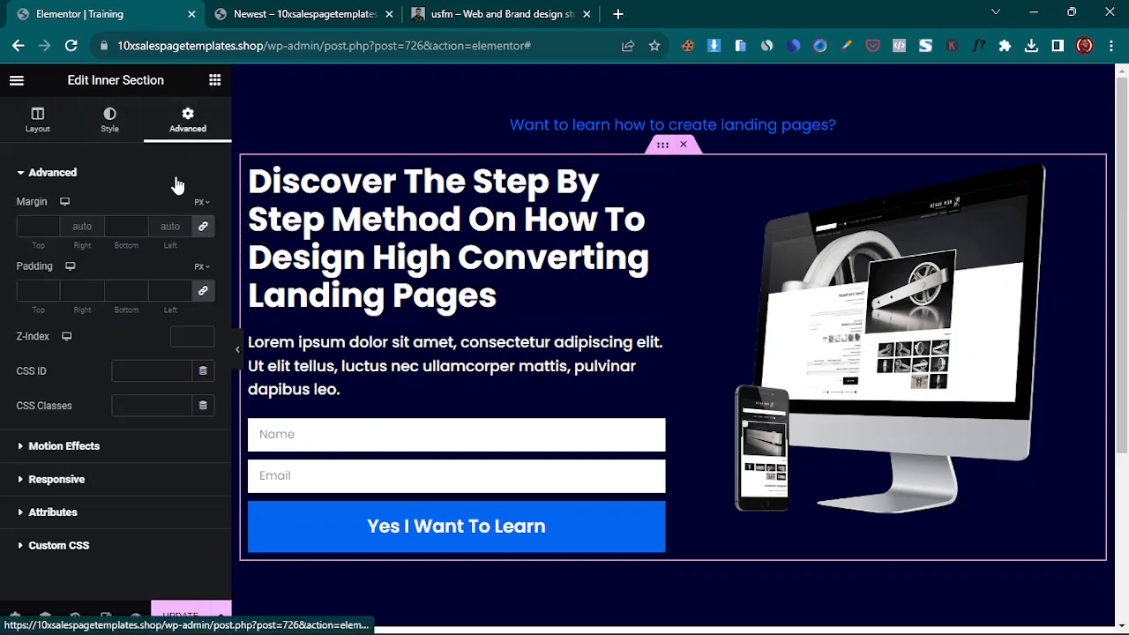
left_click(203, 292)
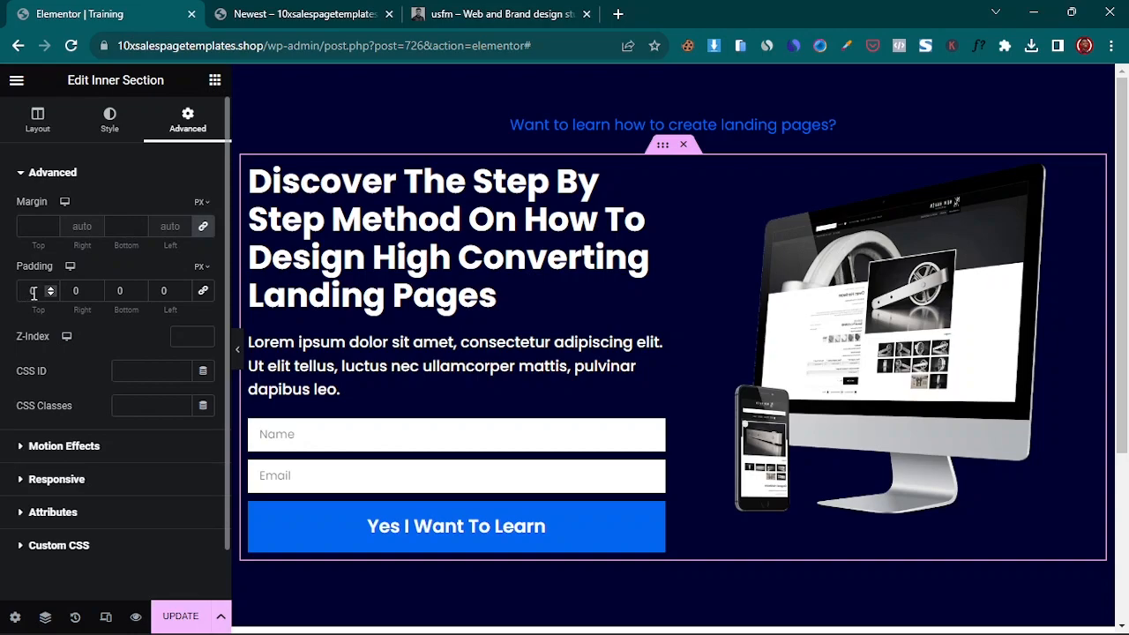
left_click(203, 226)
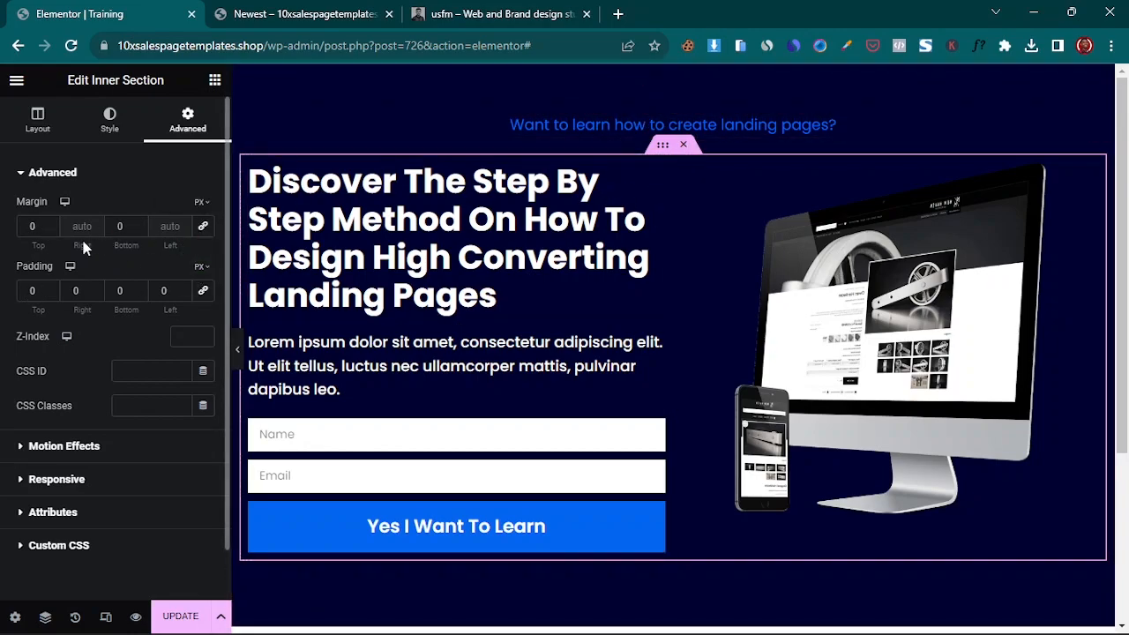
left_click(24, 229)
type("40")
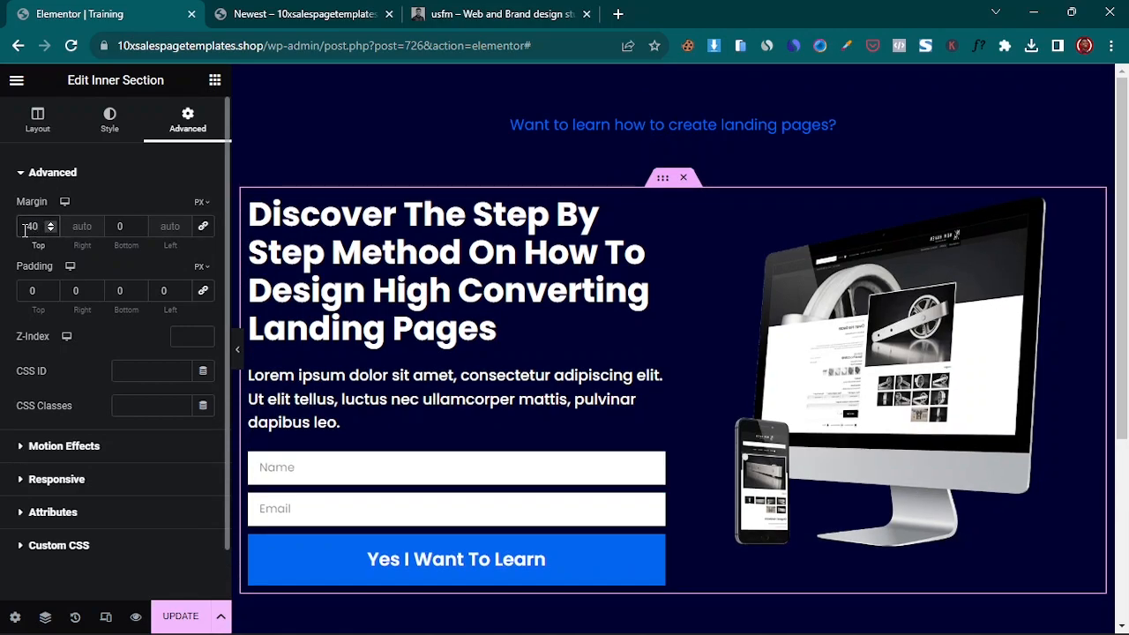
left_click(237, 350)
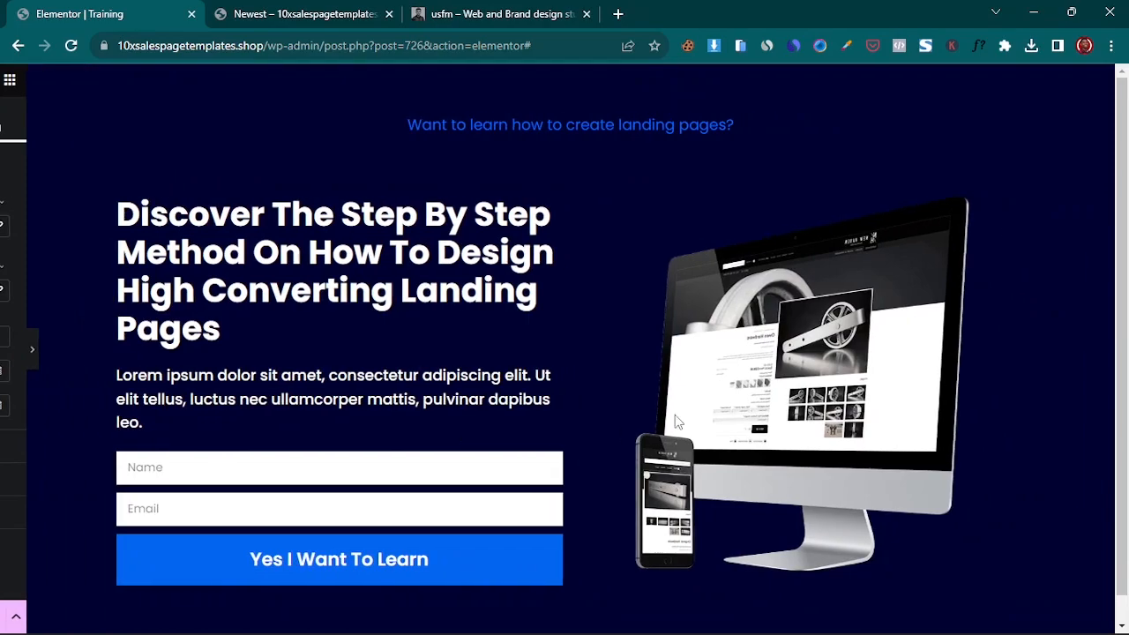
left_click(5, 349)
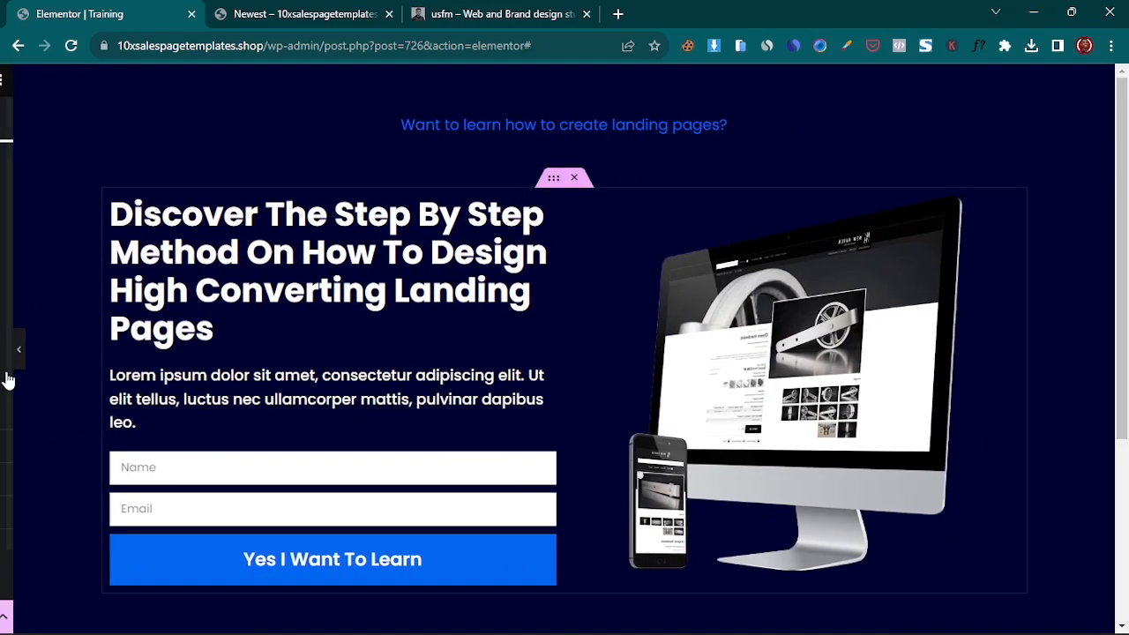
- Set the inner section's top margin to 50 px and check the spacing across the page
left_click(37, 226)
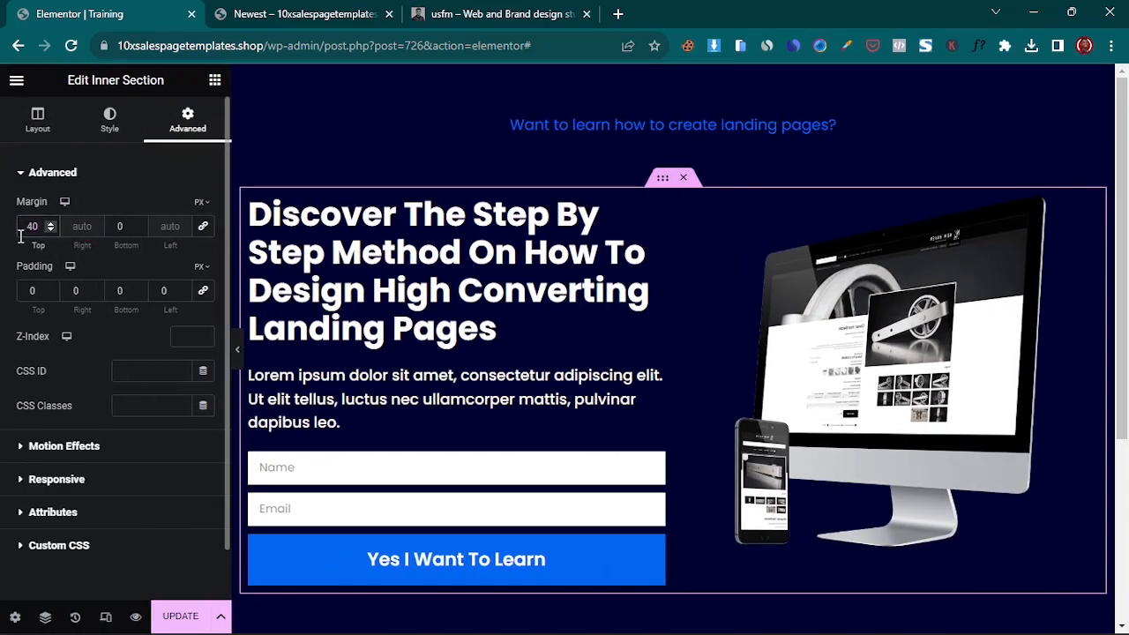
type("50")
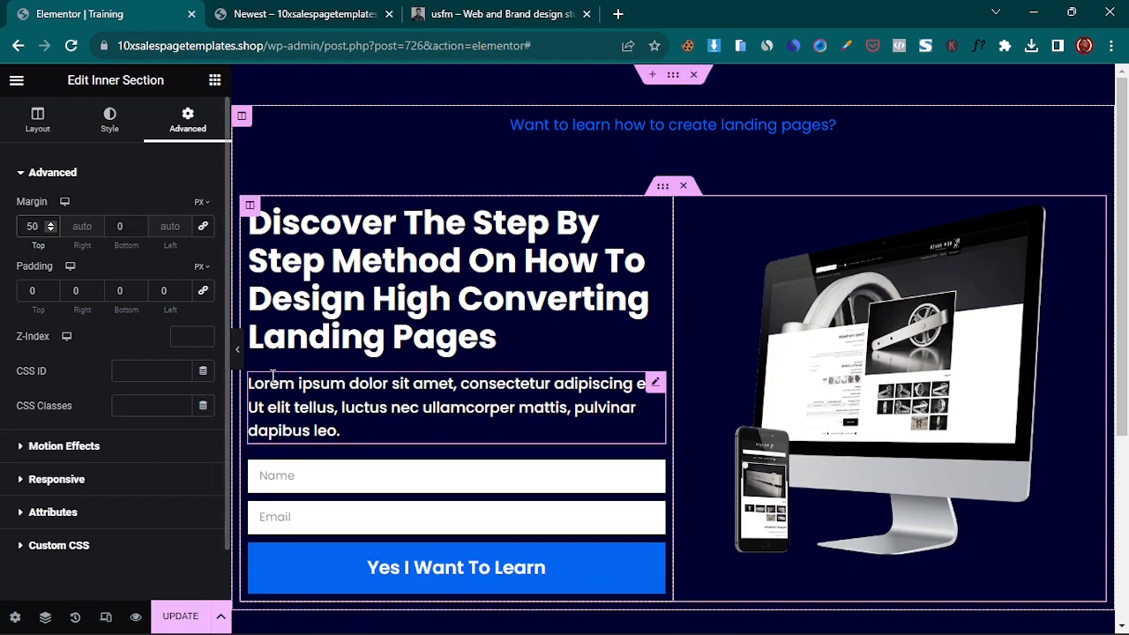
left_click(237, 350)
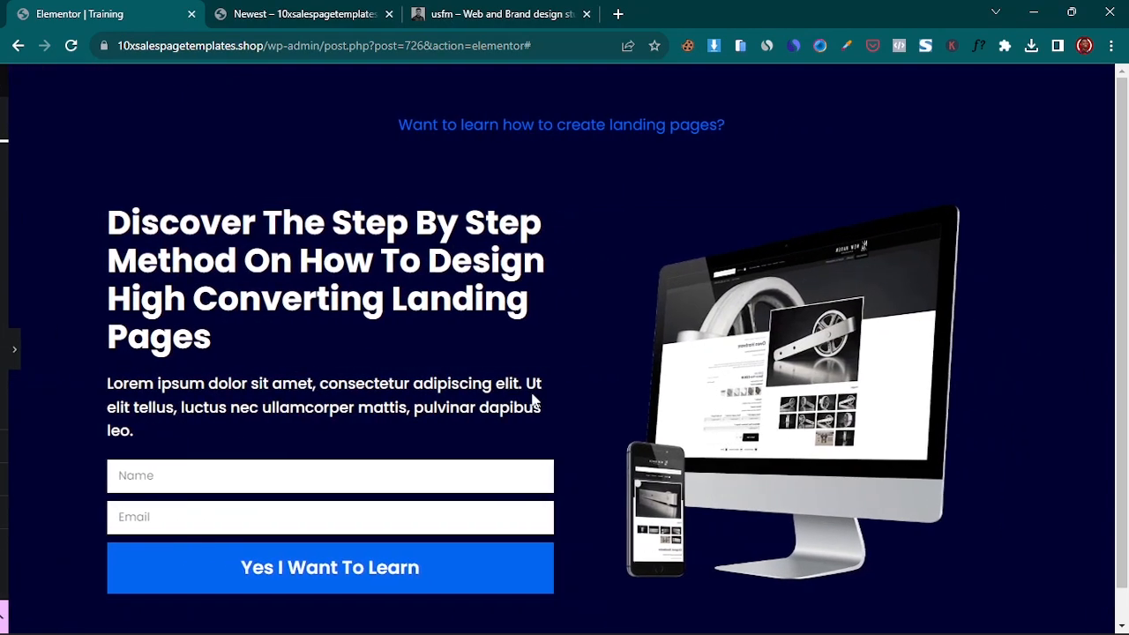
left_click(5, 350)
scroll(565, 390, "down", 2)
scroll(565, 398, "up", 2)
scroll(643, 403, "down", 1)
scroll(687, 493, "down", 1)
scroll(629, 449, "up", 2)
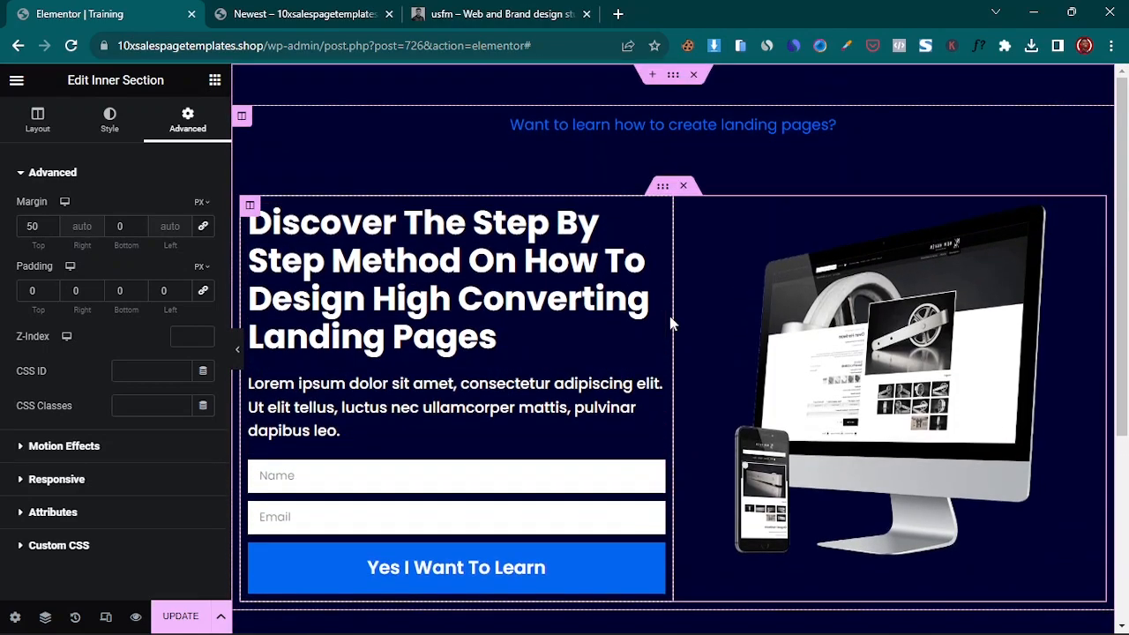
- Compare with the Newest sample and add a Tilt shape divider to the bottom of the hero section
left_click(300, 13)
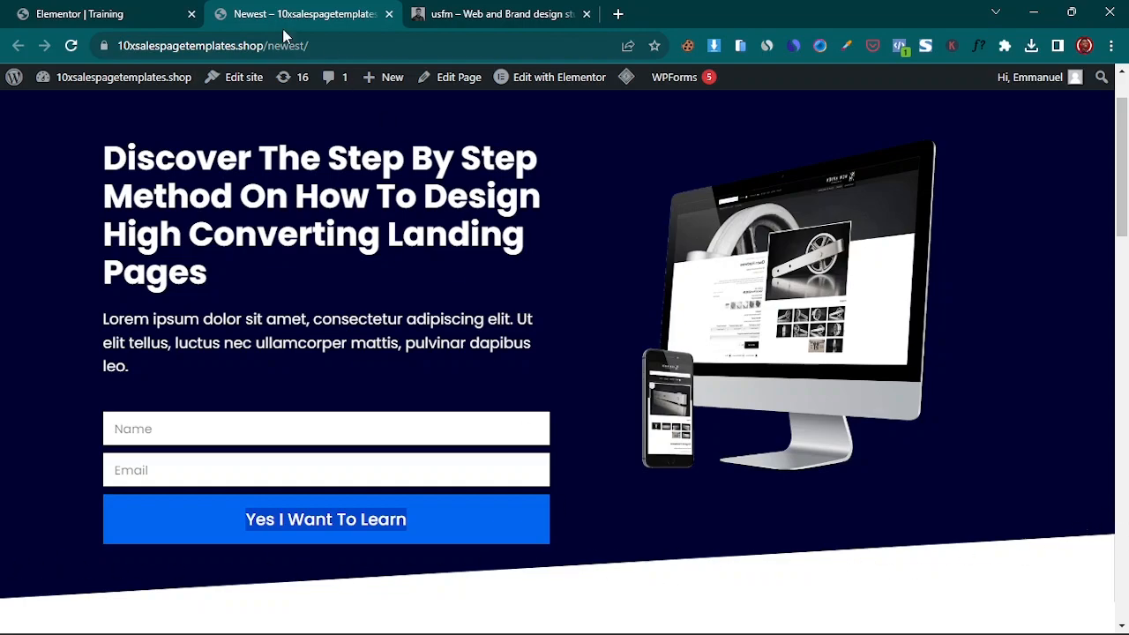
left_click(88, 14)
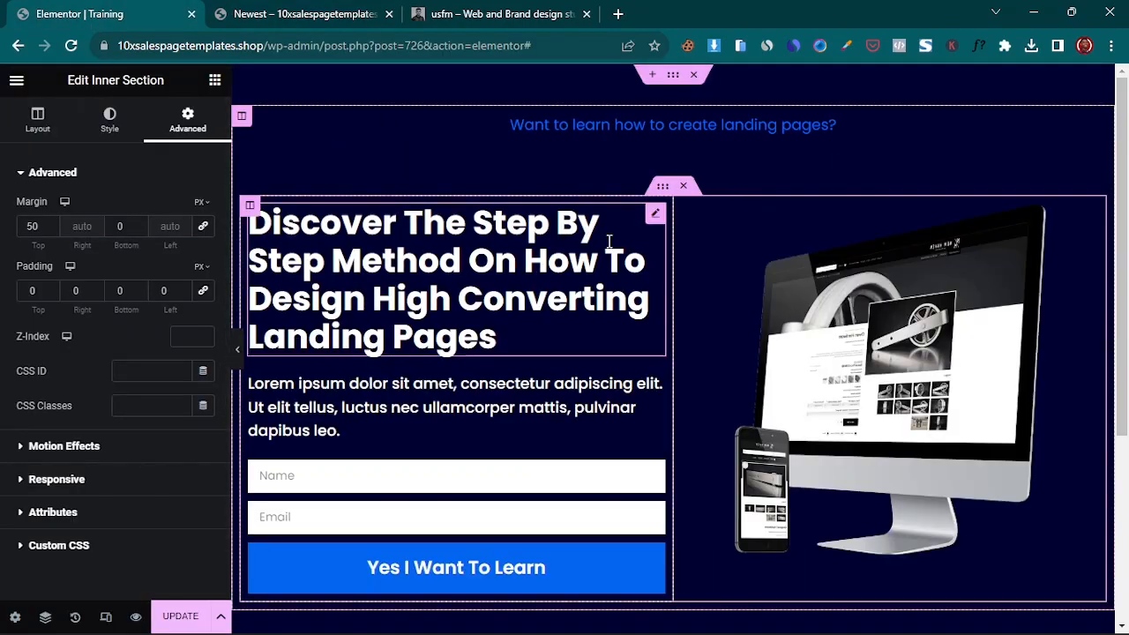
left_click(672, 75)
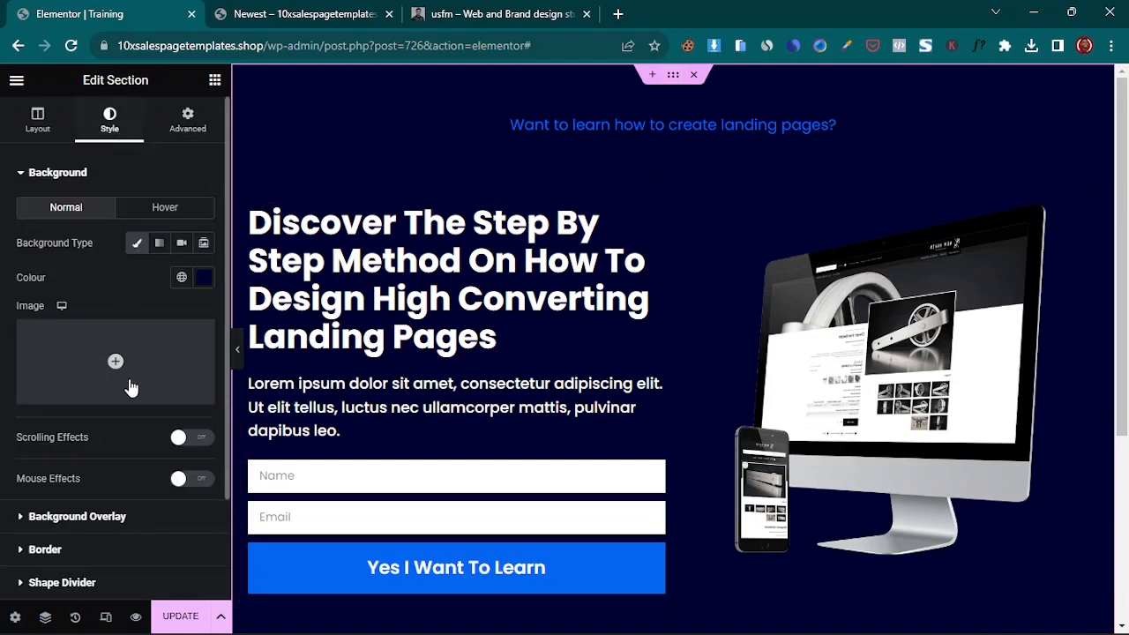
left_click(102, 179)
left_click(75, 271)
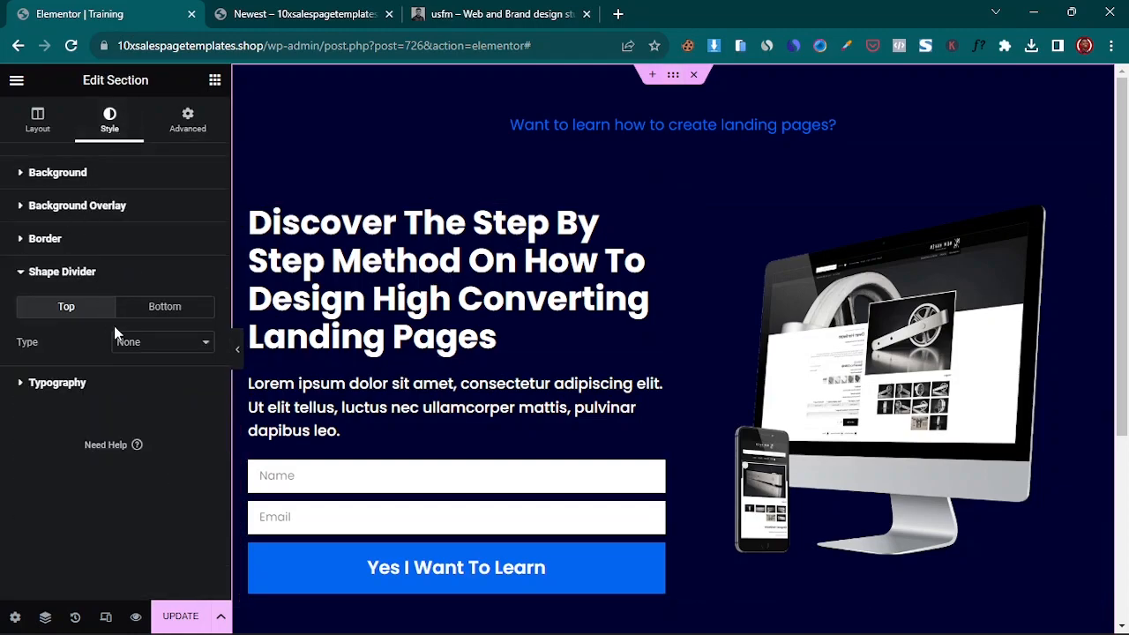
left_click(179, 315)
left_click(161, 353)
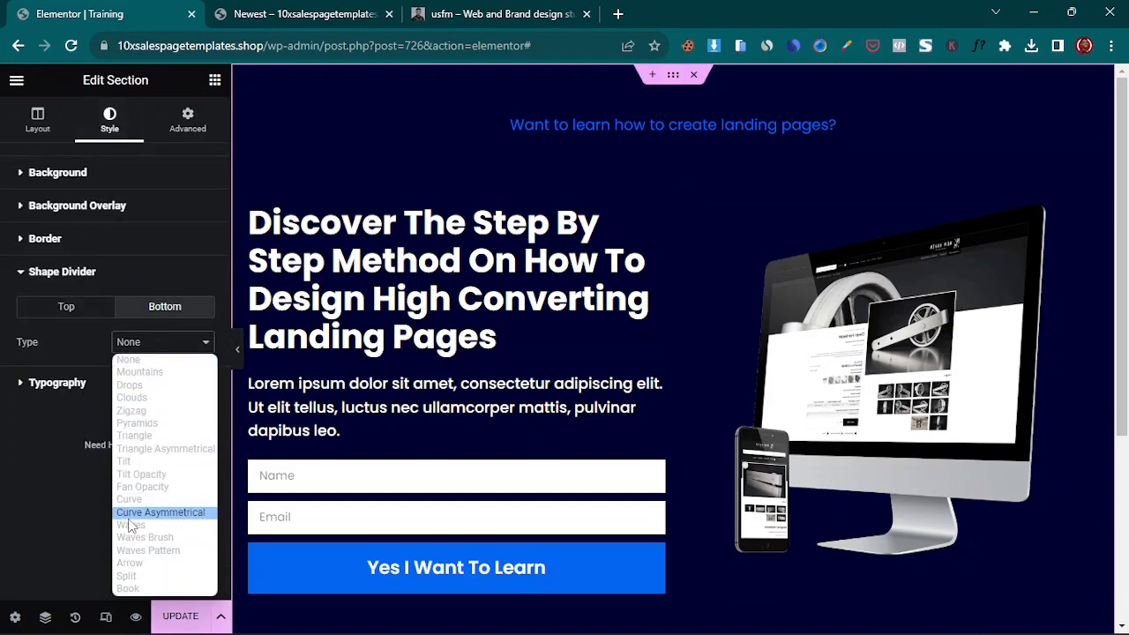
left_click(133, 460)
scroll(577, 494, "down", 2)
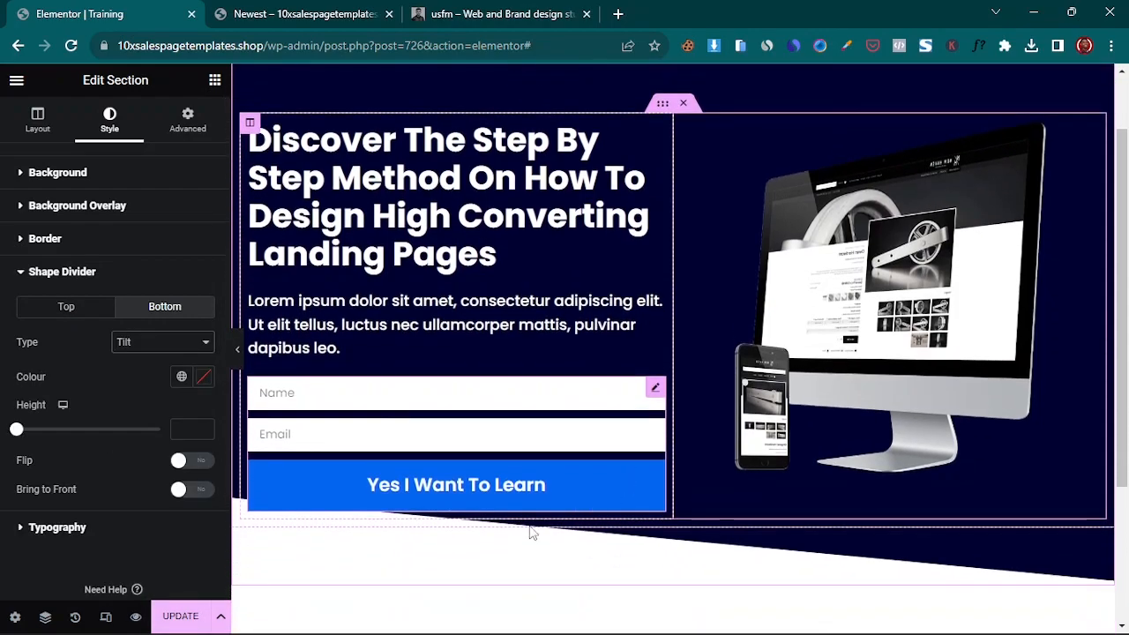
- Flip the hero section's bottom shape divider and set its height to 92
left_click(205, 461)
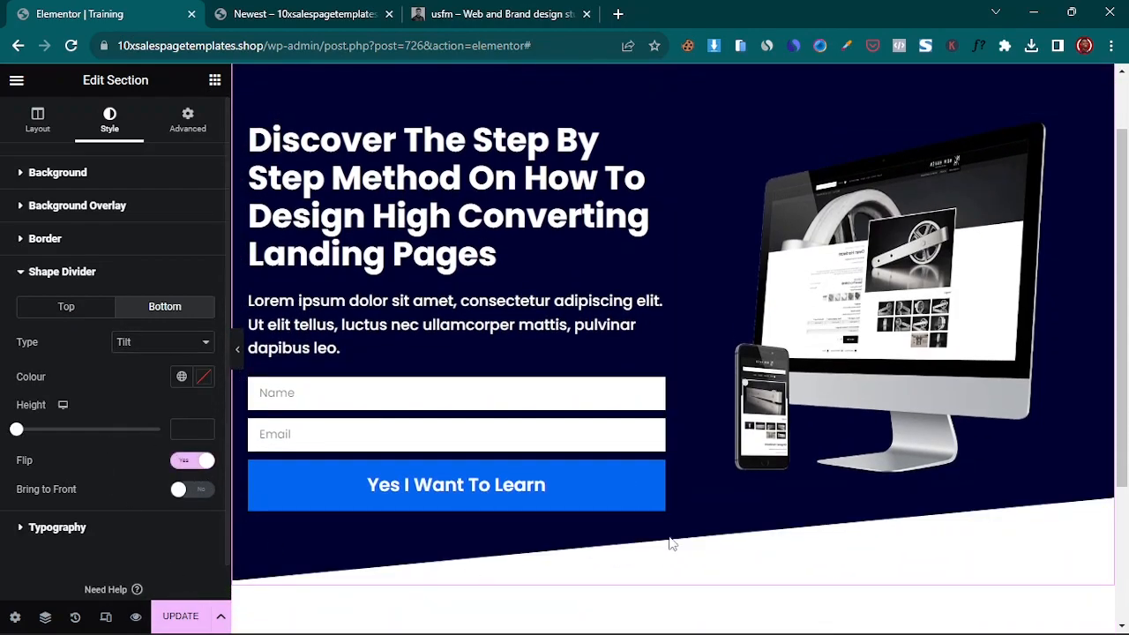
left_click(237, 351)
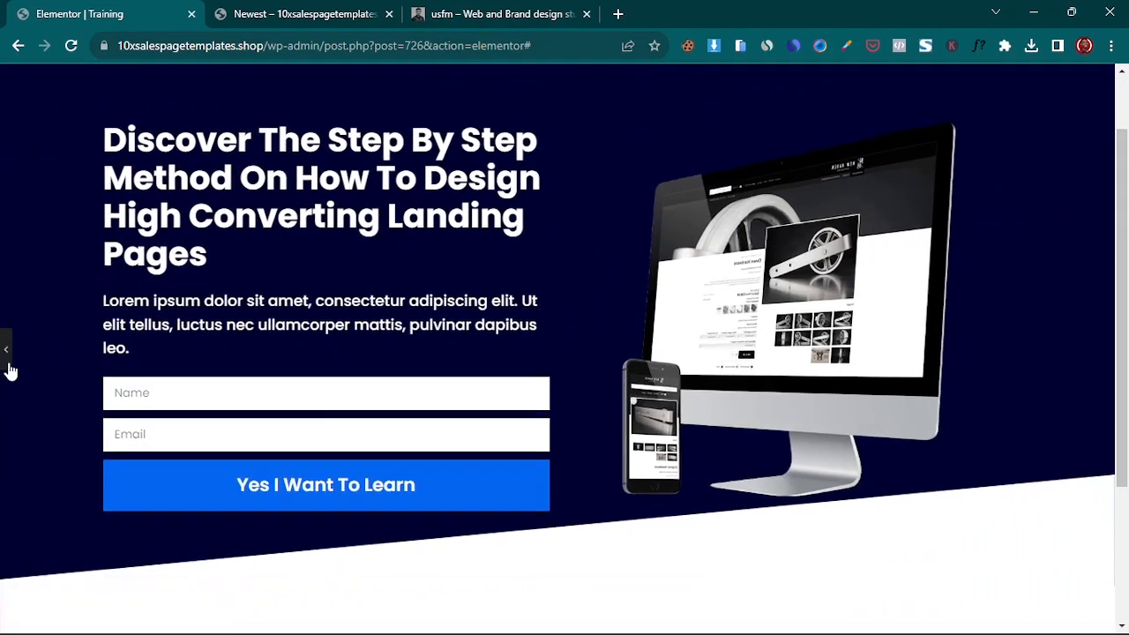
left_click(5, 349)
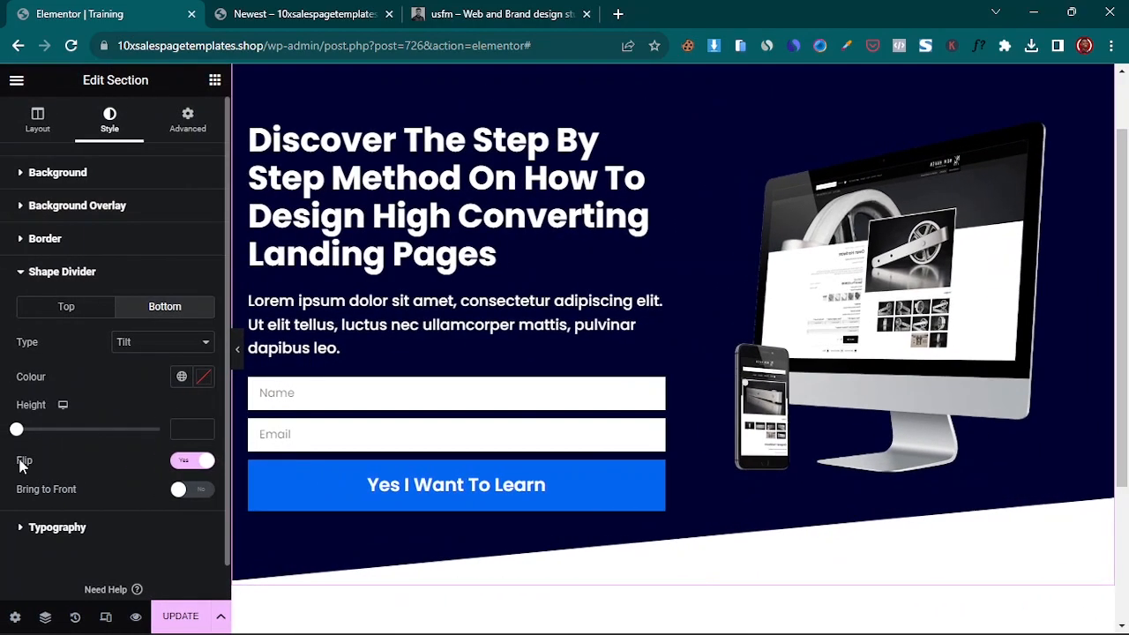
left_click_drag(39, 430, 46, 435)
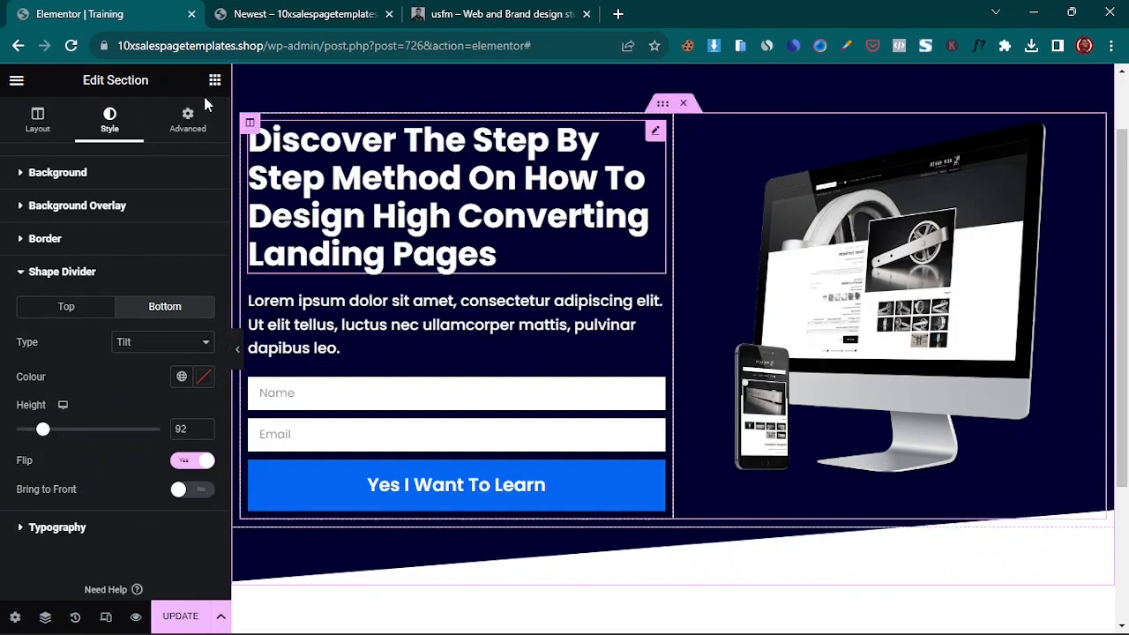
- Set the hero section's bottom padding to 80 px and preview the result
left_click(189, 123)
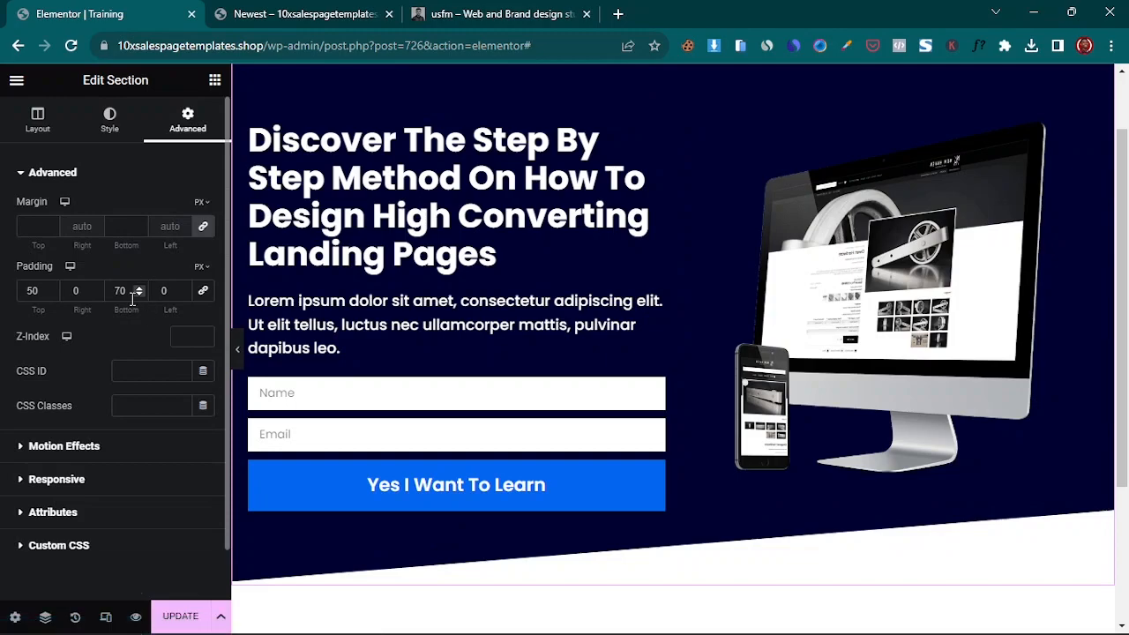
left_click(121, 290)
key("BackSpace")
key("BackSpace")
type("80")
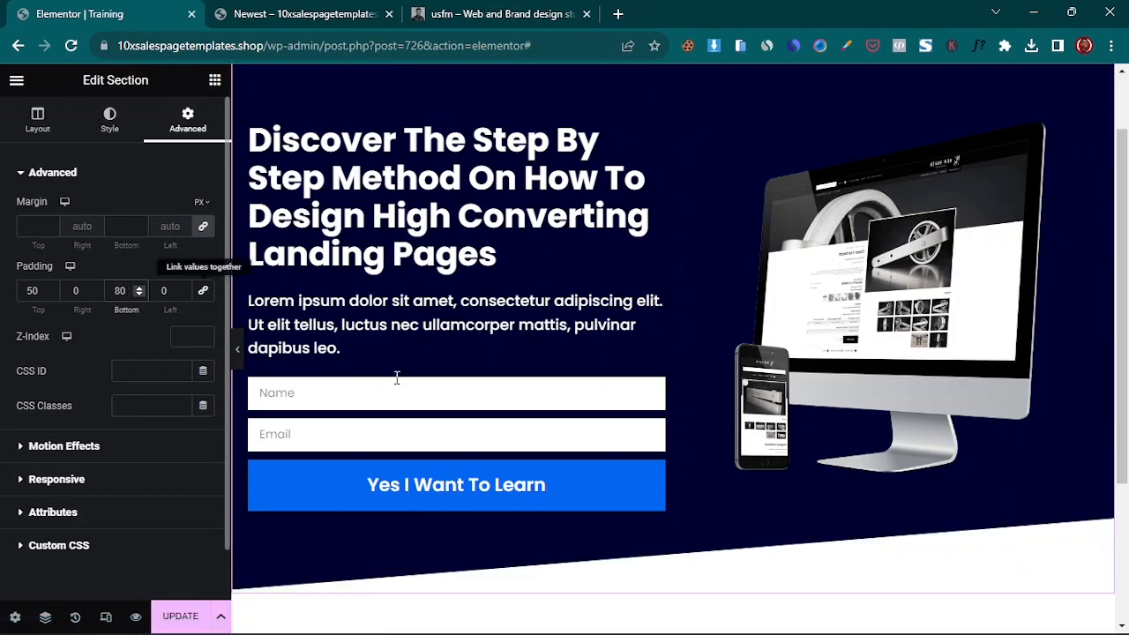
left_click(237, 350)
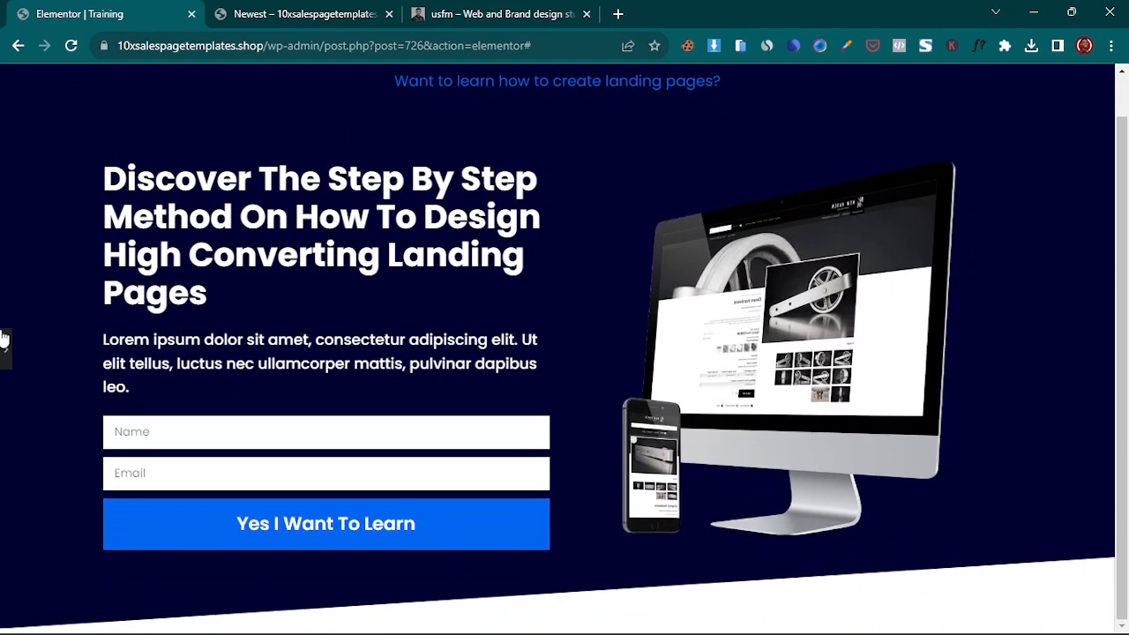
left_click(2, 350)
scroll(617, 352, "down", 3)
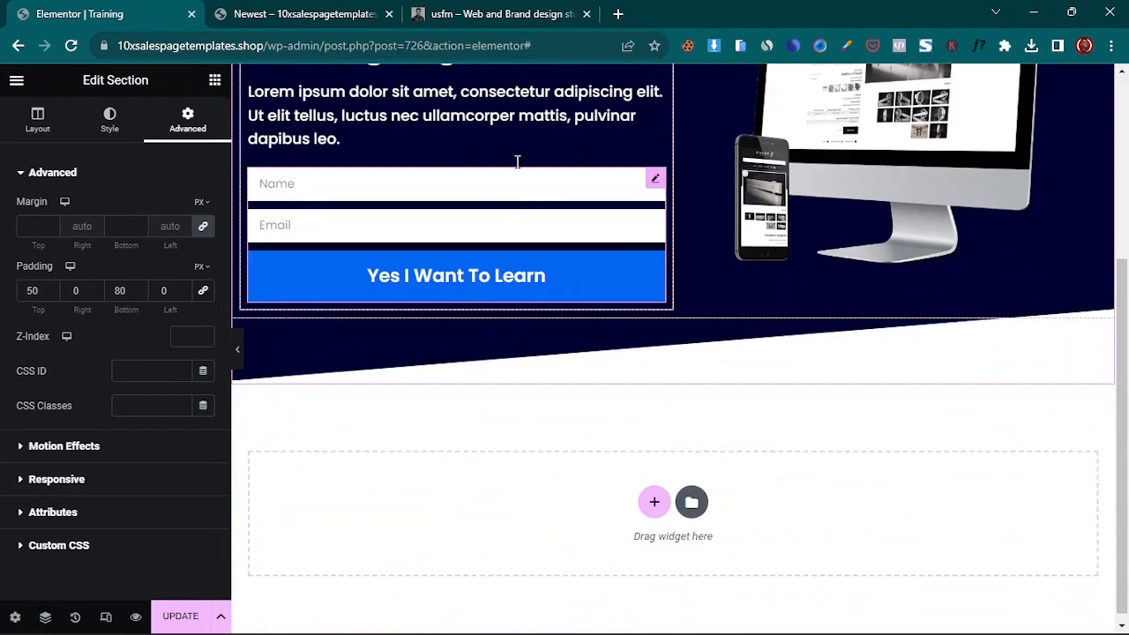
- Examine the Newest sample's hero section and the "Here Is What You Will Learn" section below it
left_click(309, 14)
scroll(545, 416, "down", 1)
scroll(545, 416, "up", 2)
scroll(544, 416, "down", 3)
scroll(532, 359, "up", 3)
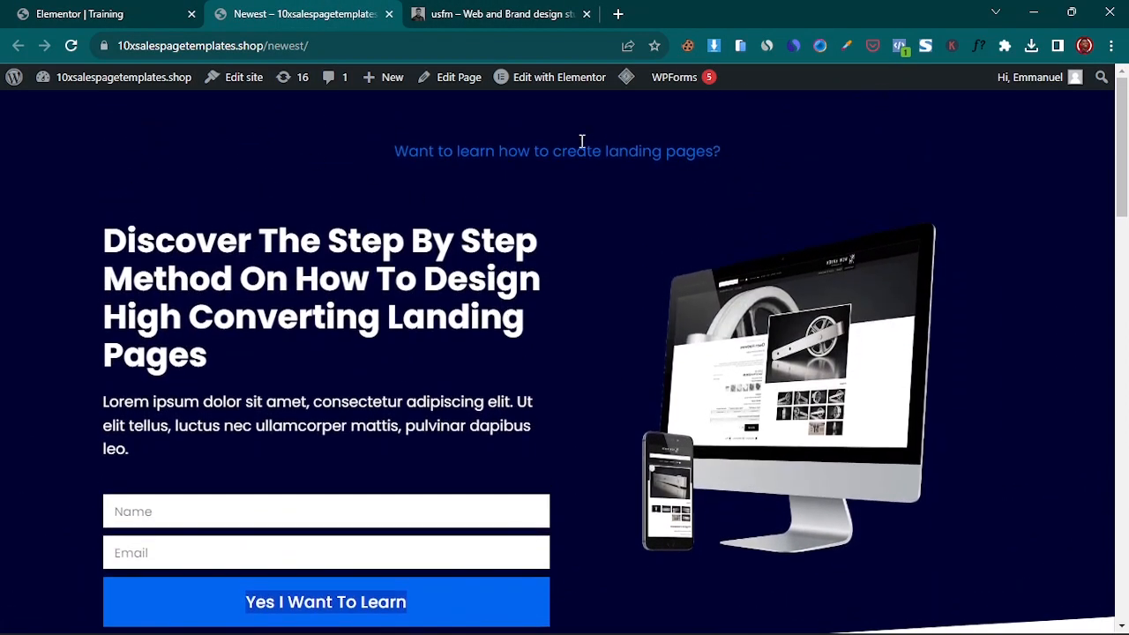
scroll(441, 388, "down", 3)
scroll(456, 418, "up", 3)
left_click(51, 488)
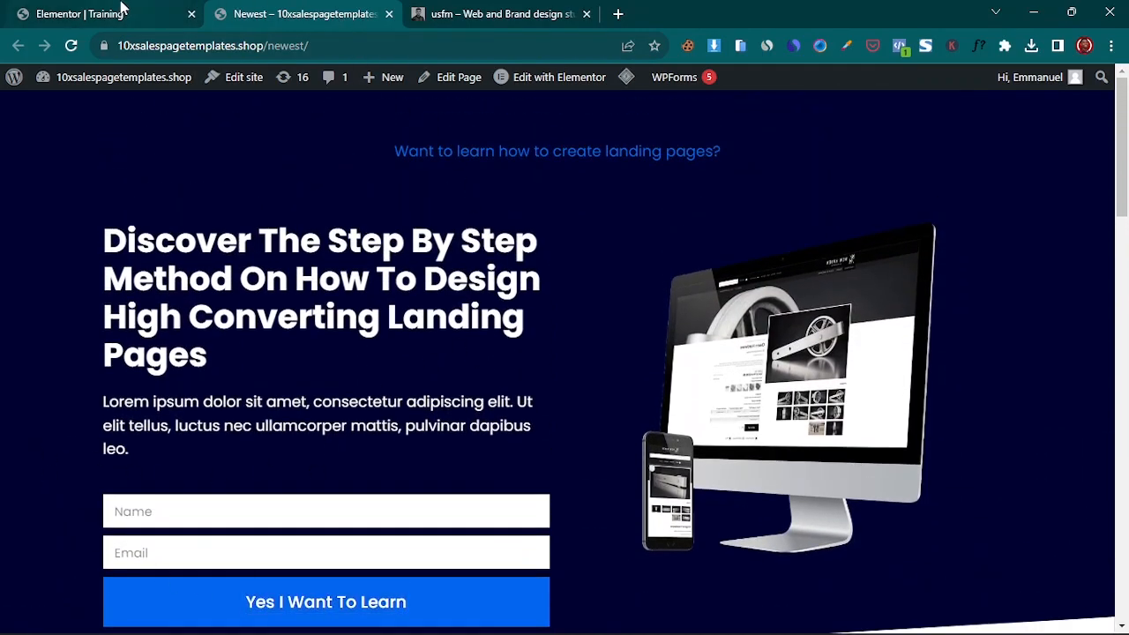
scroll(302, 279, "down", 4)
scroll(438, 246, "down", 2)
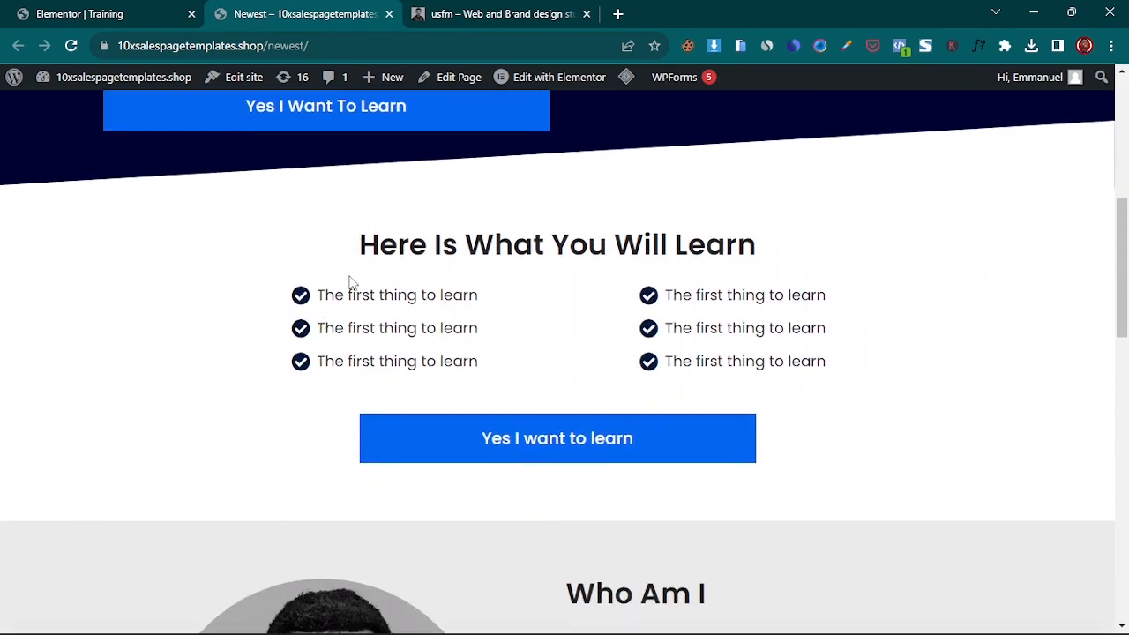
- Add a single-column section below the hero on the Training page and place a Heading widget in it
left_click(132, 13)
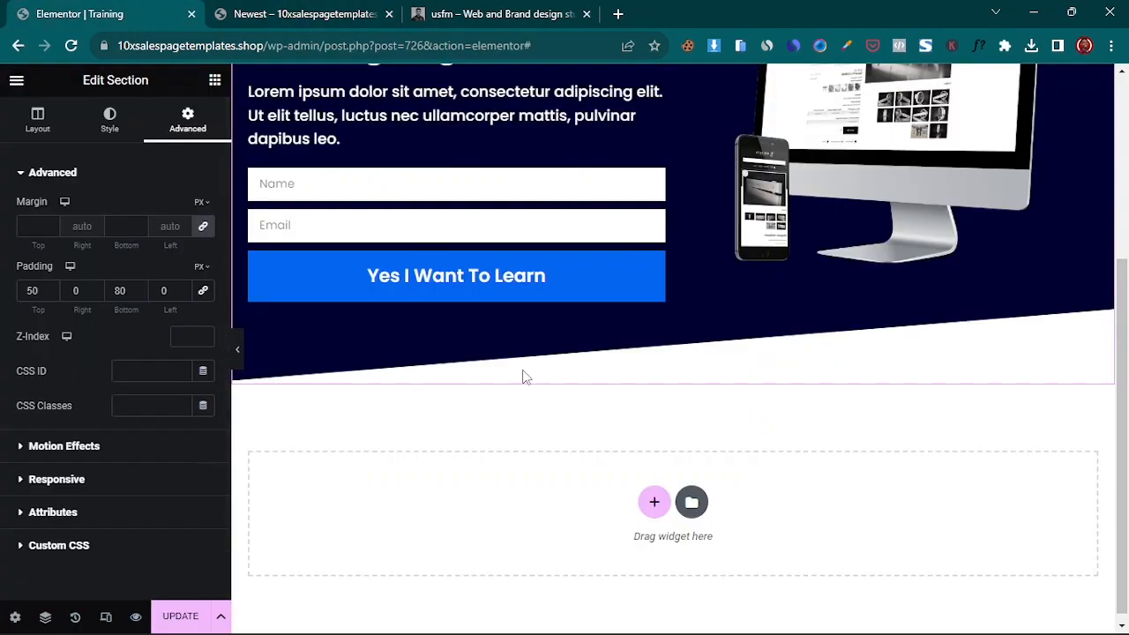
left_click(653, 501)
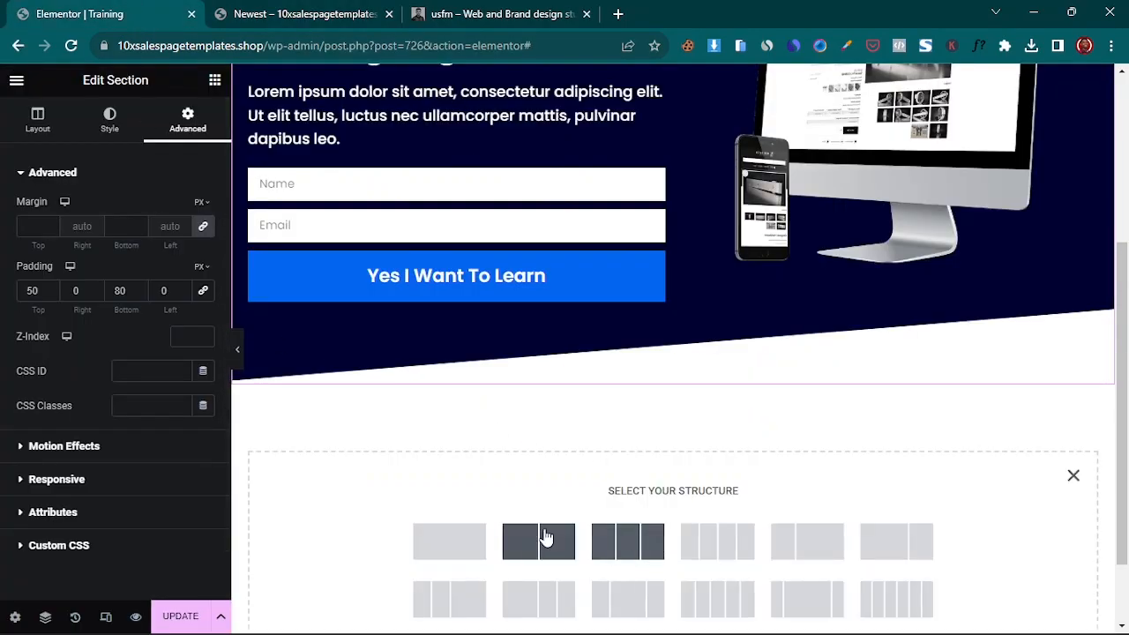
left_click(433, 546)
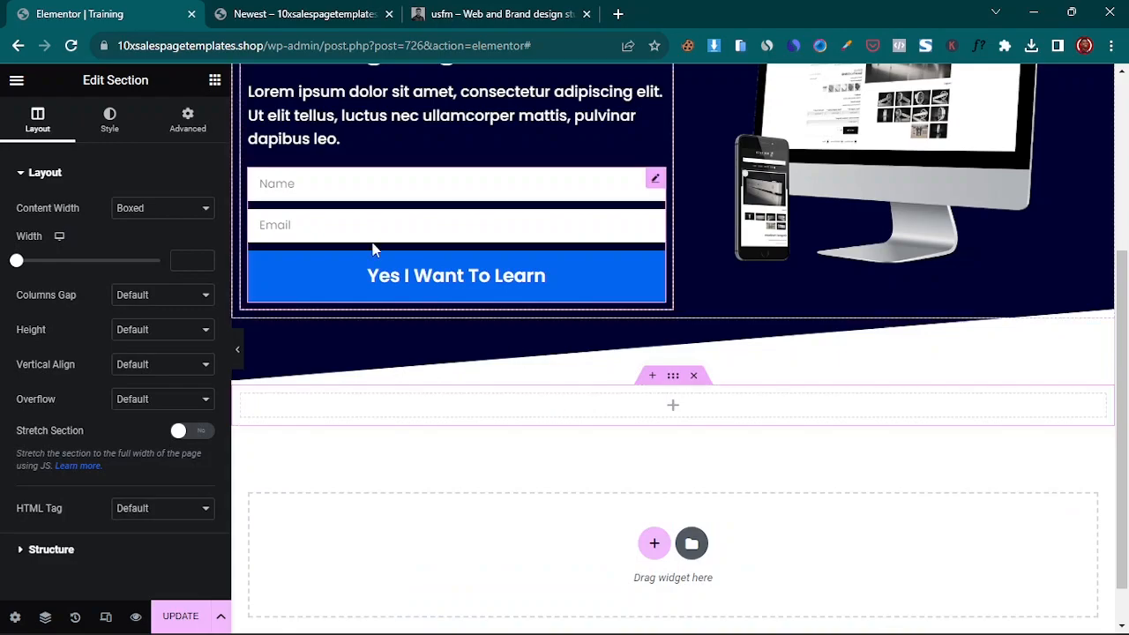
left_click(215, 81)
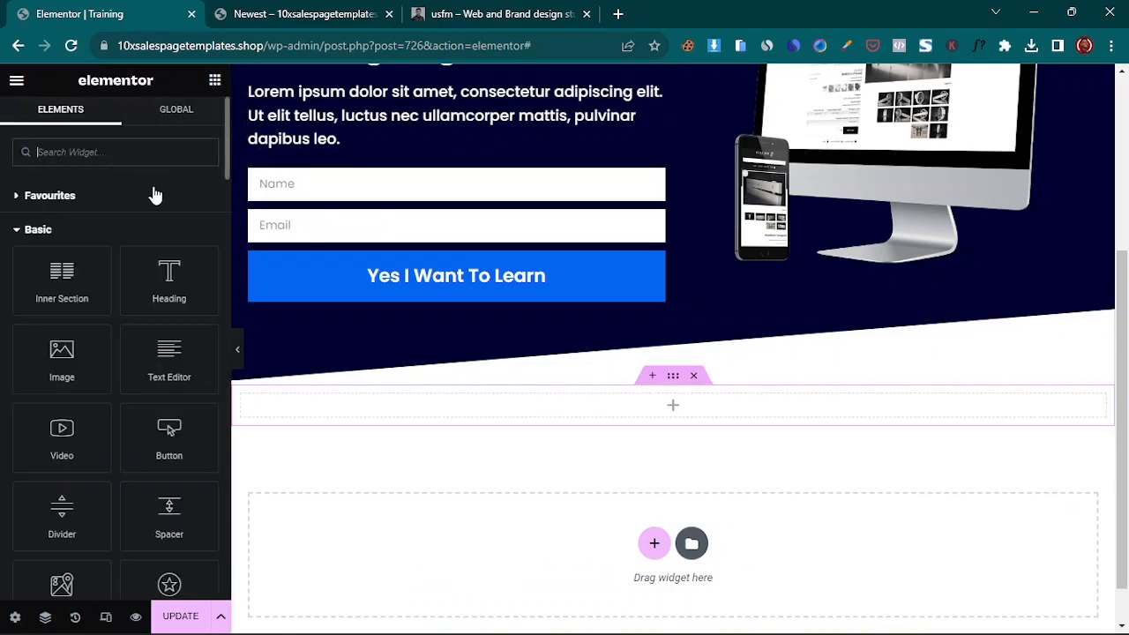
left_click_drag(167, 304, 663, 406)
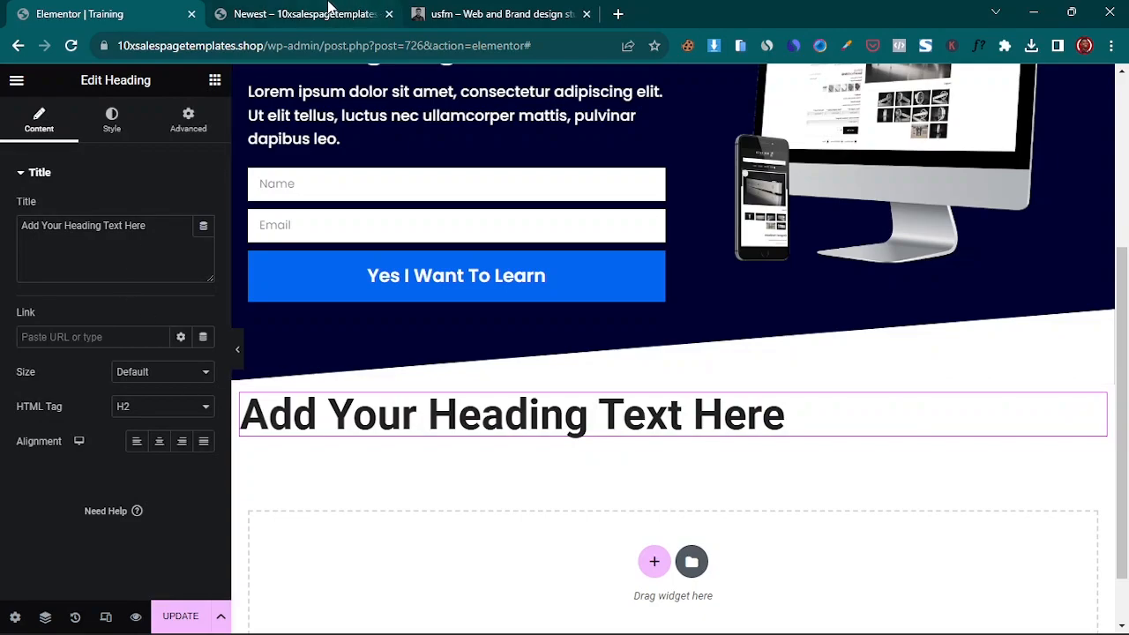
- Copy the heading text "Here Is What You Will Learn" from the Newest sample into the new heading and centre it
left_click(351, 14)
triple_click(563, 249)
right_click(564, 250)
left_click(609, 264)
left_click(77, 10)
double_click(97, 226)
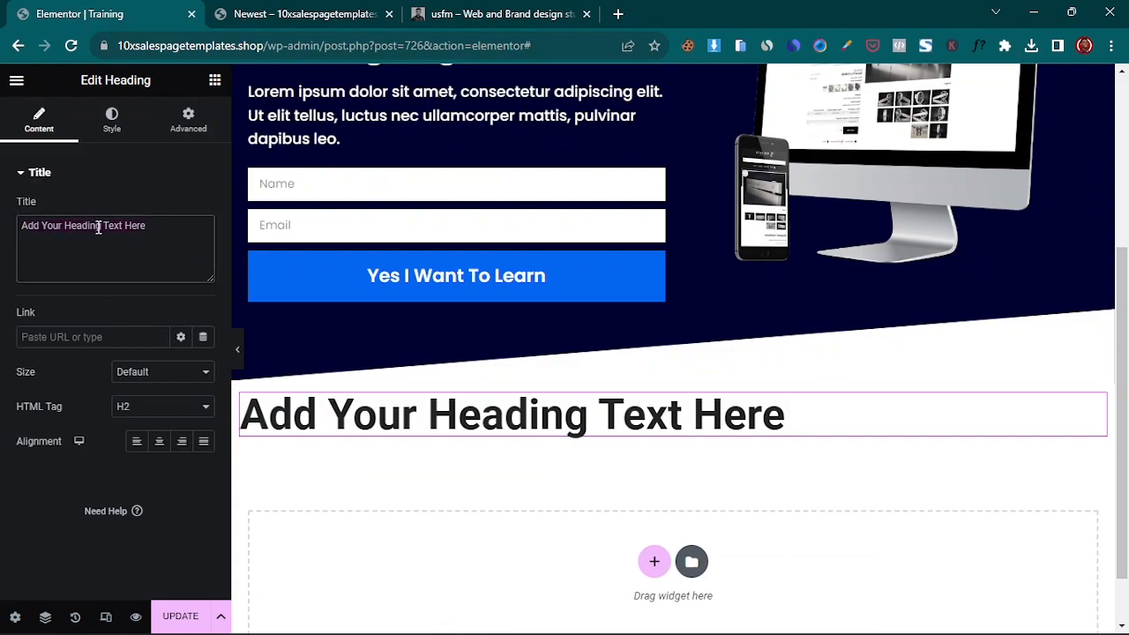
key("ctrl+a")
key("ctrl+v")
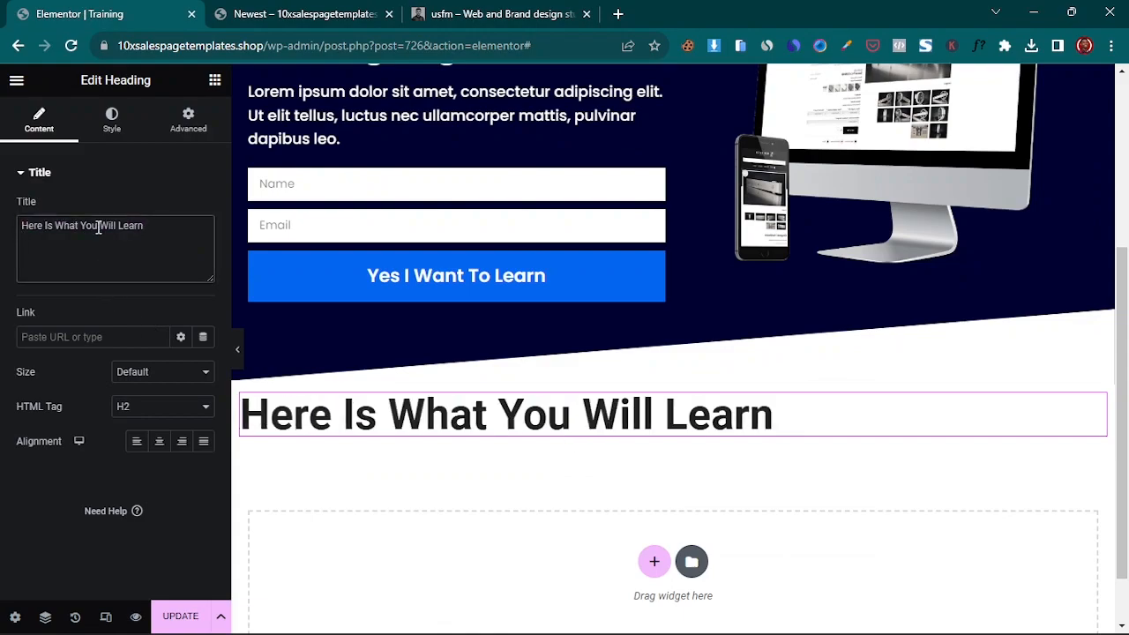
left_click(160, 444)
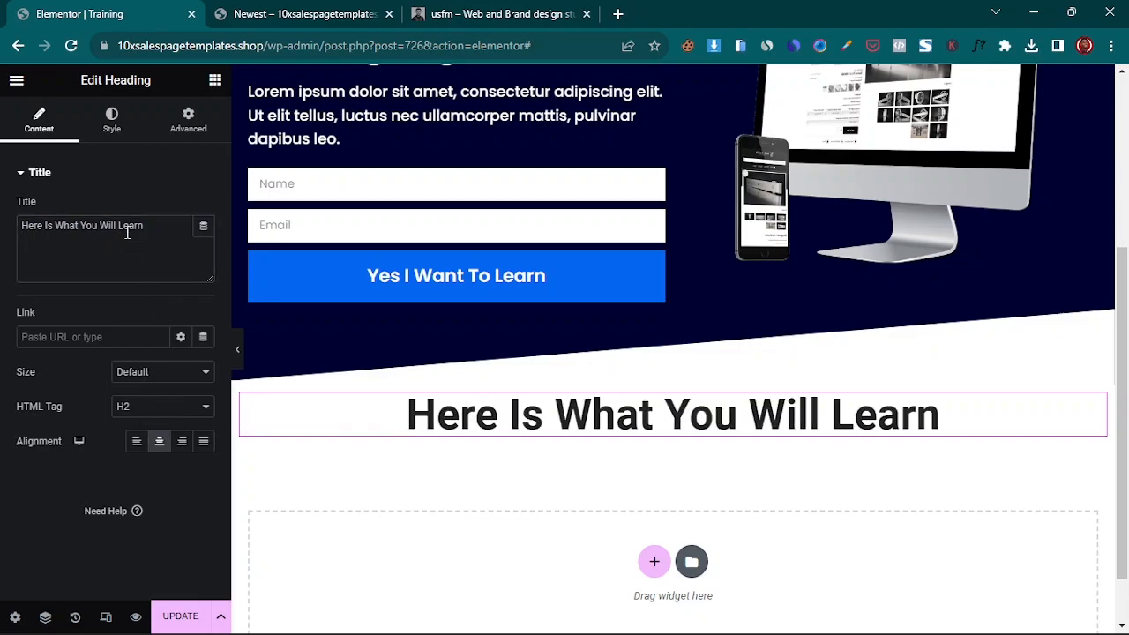
- Set the "Here Is What You Will Learn" heading's font family to Poppins
left_click(116, 134)
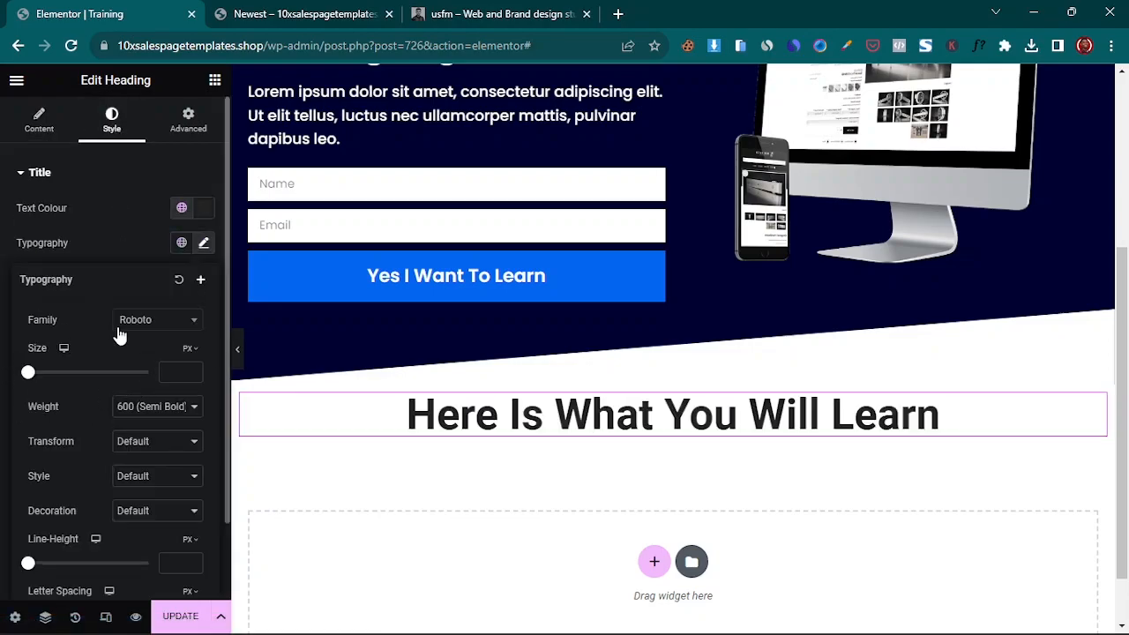
left_click(146, 322)
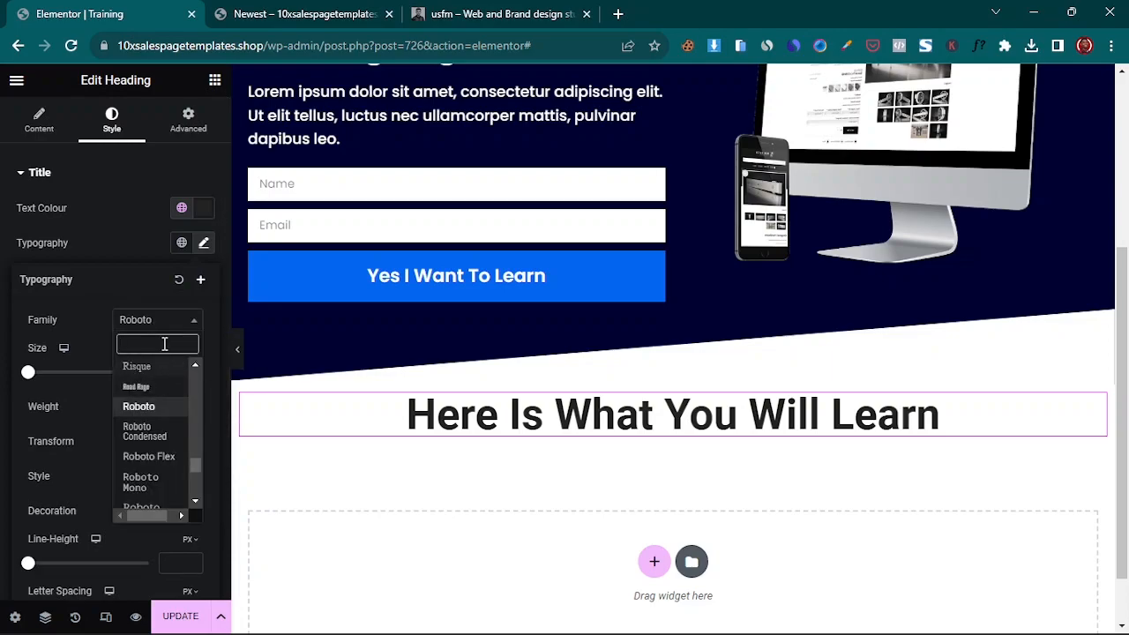
type("pop")
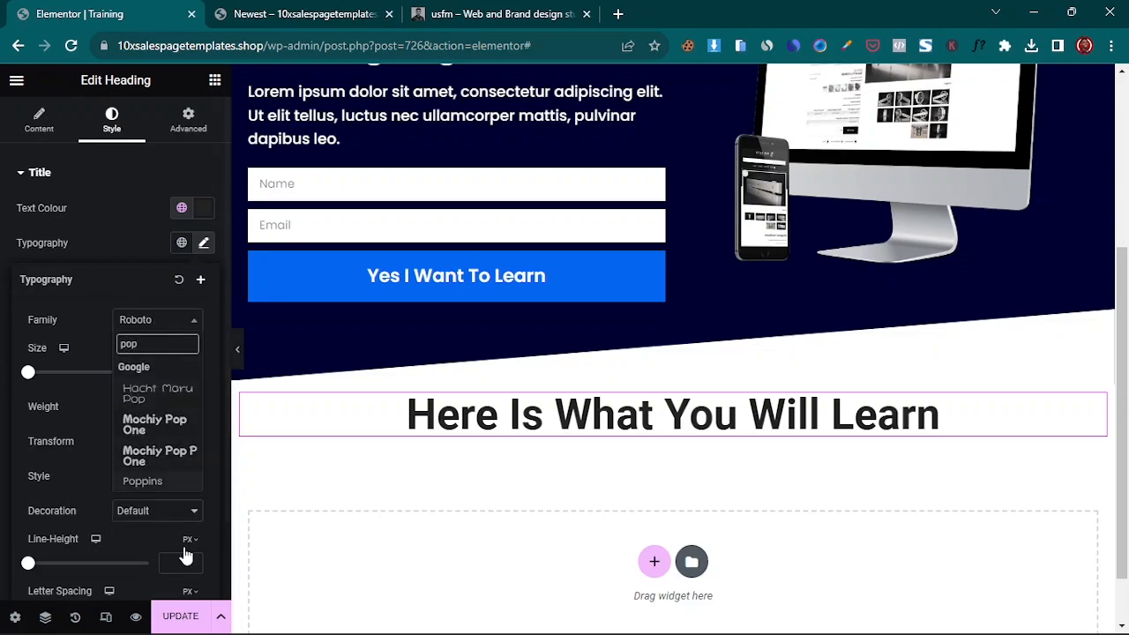
left_click(156, 484)
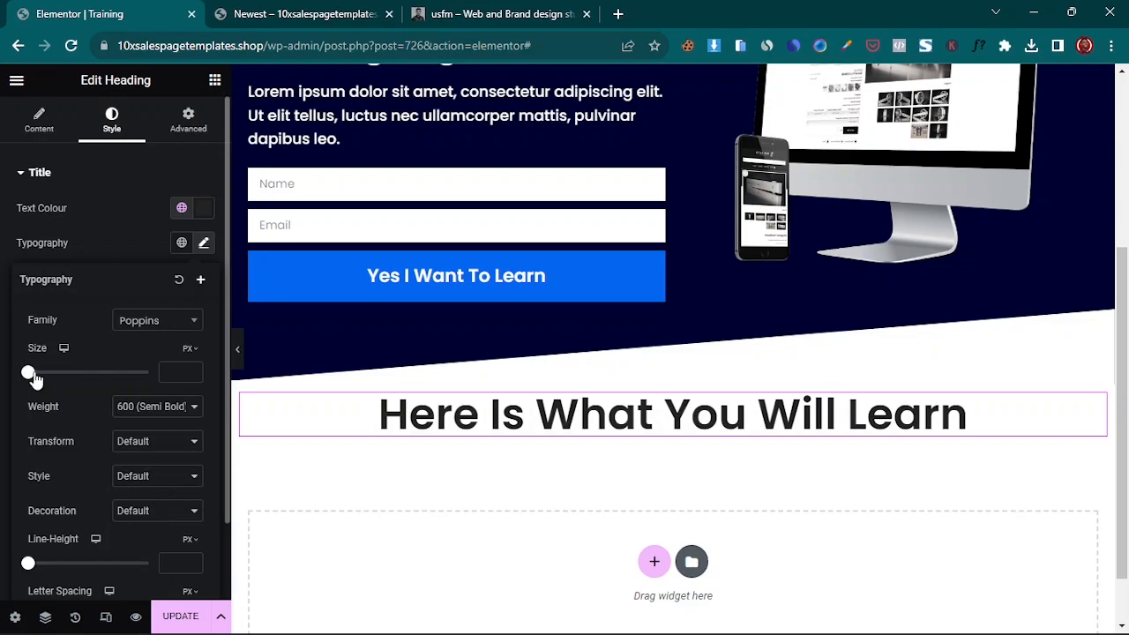
- Set the "Here Is What You Will Learn" heading's font size to 35 px
left_click_drag(33, 378, 51, 383)
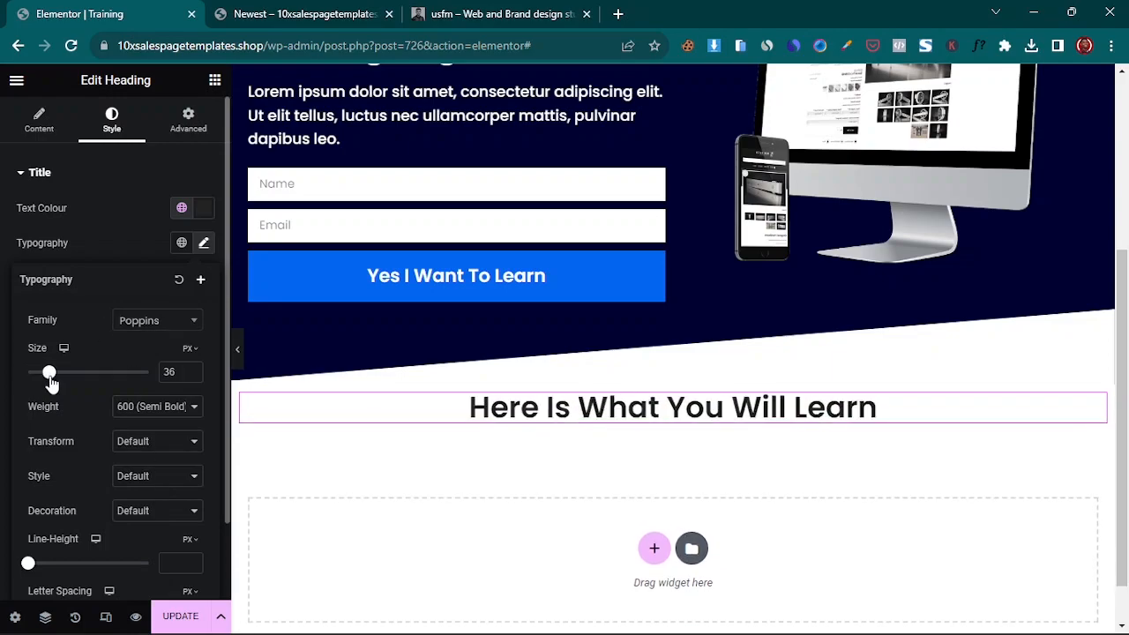
left_click(191, 376)
left_click(191, 376)
left_click(191, 376)
left_click(192, 376)
left_click(192, 377)
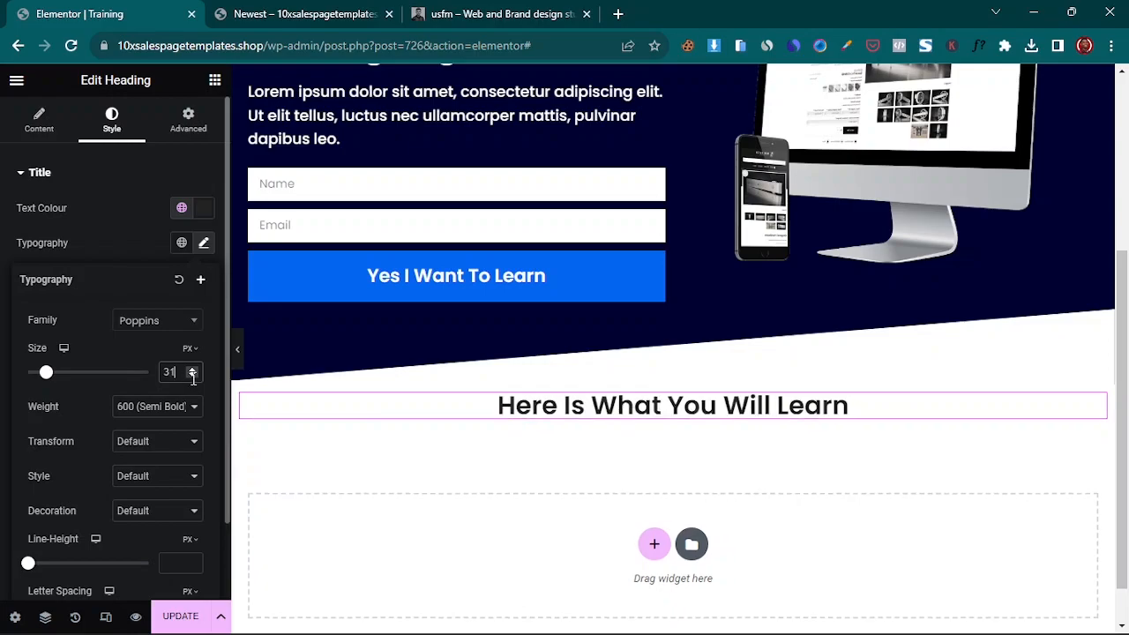
left_click(192, 376)
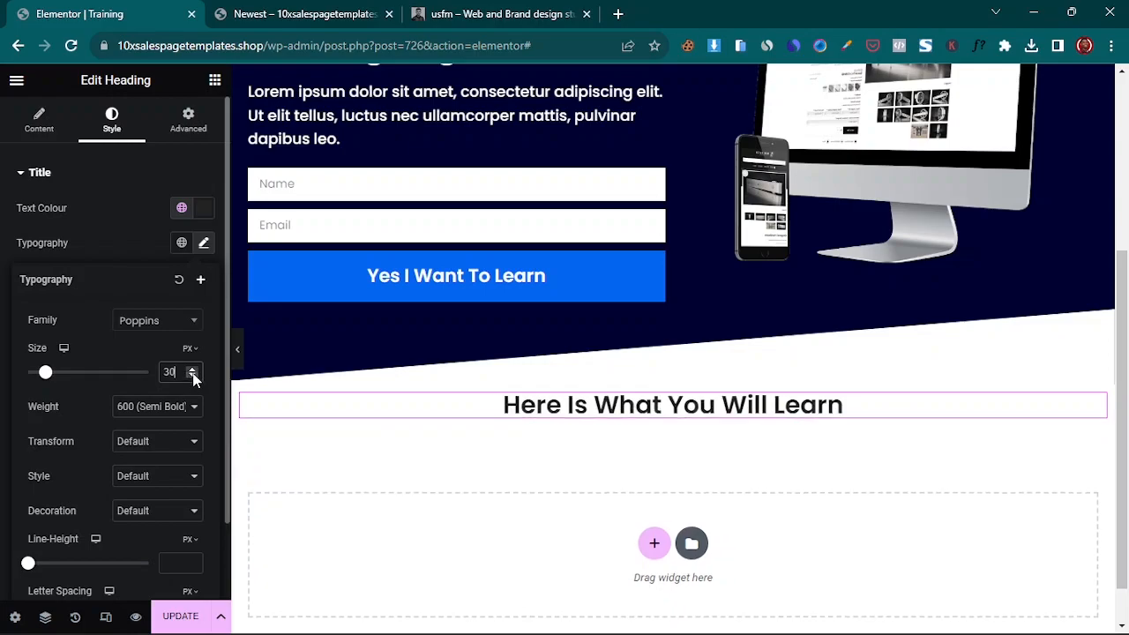
left_click(192, 368)
left_click(192, 368)
left_click(192, 368)
left_click(192, 369)
left_click(193, 369)
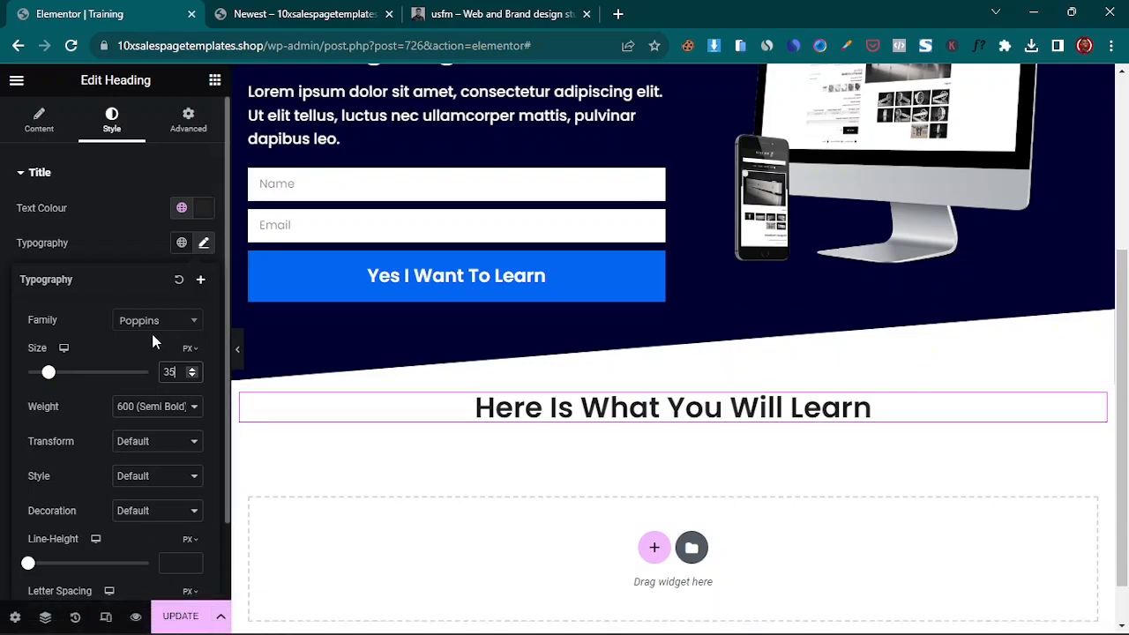
- Set the heading's font weight to 700 (Bold) and check its text colour
left_click(150, 411)
left_click(144, 496)
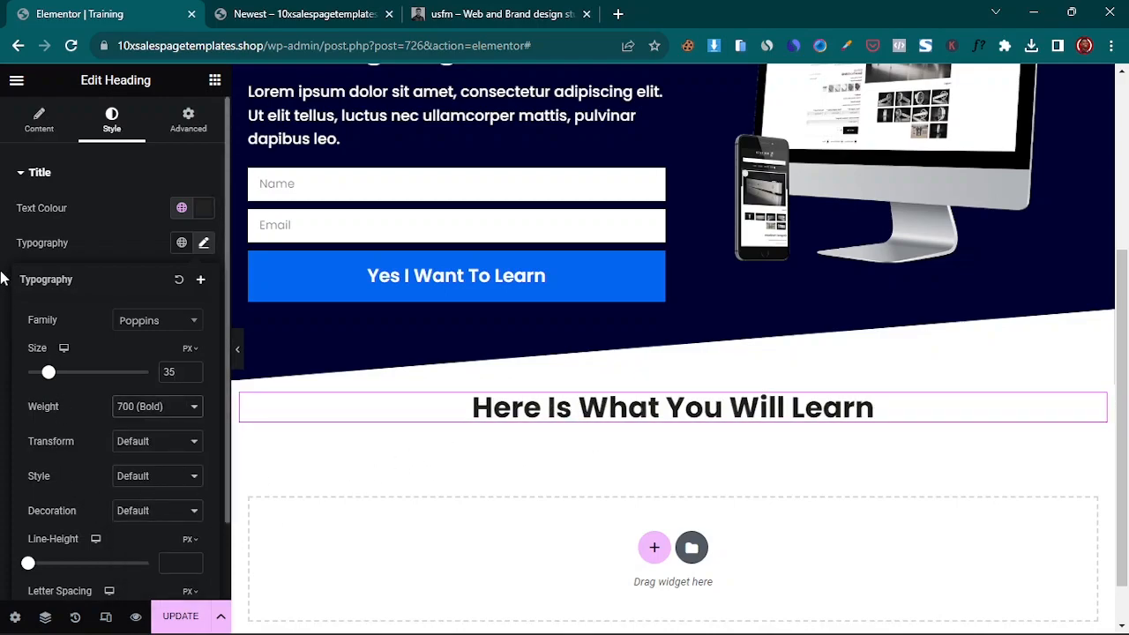
left_click(43, 287)
left_click(204, 207)
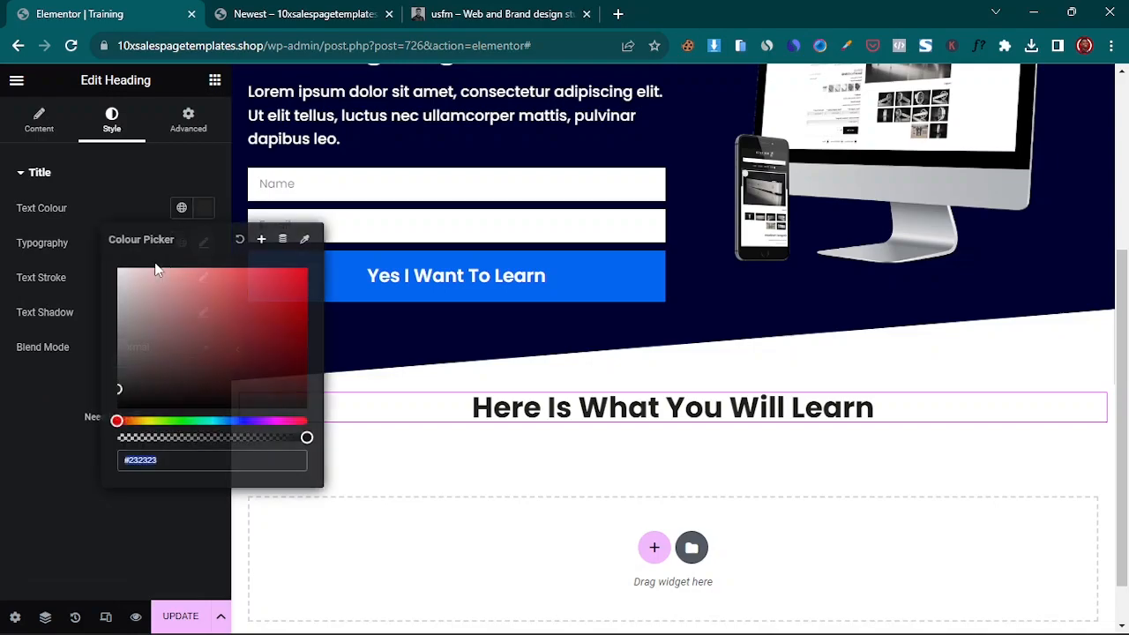
left_click(122, 216)
scroll(529, 388, "down", 1)
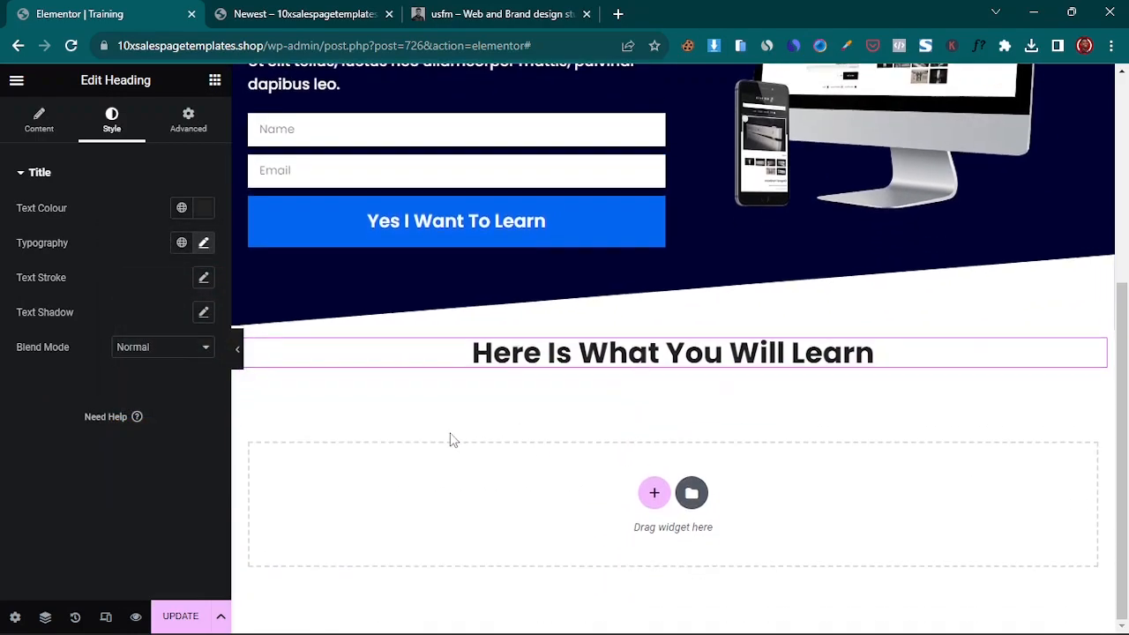
- Compare with the Newest sample's checklist layout and add a two-column Inner Section below the heading
left_click(313, 7)
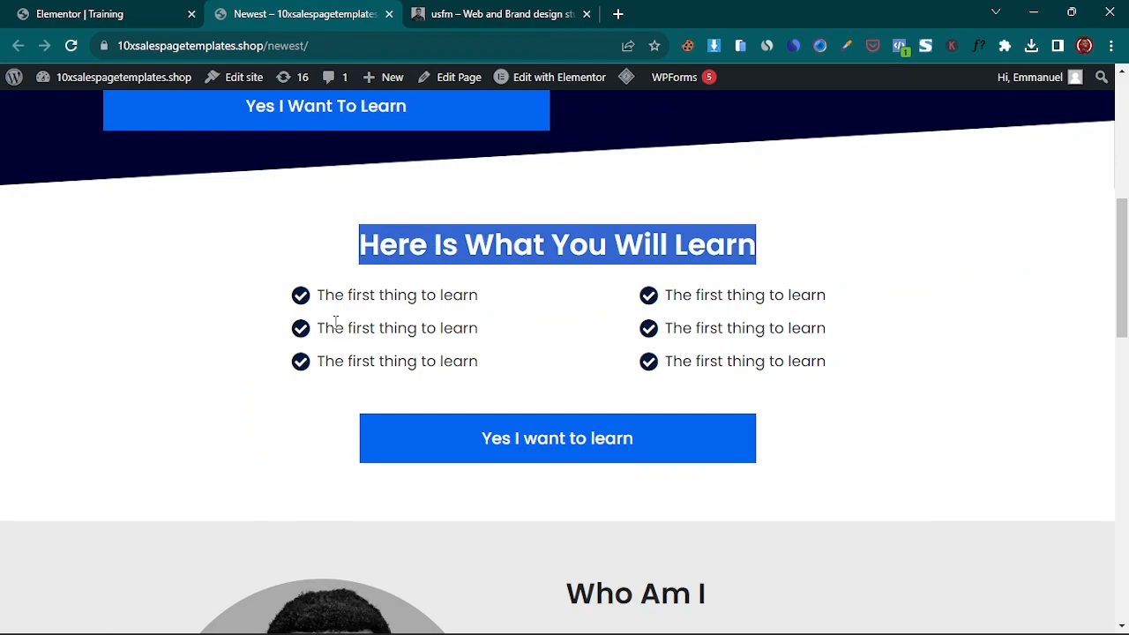
left_click(17, 12)
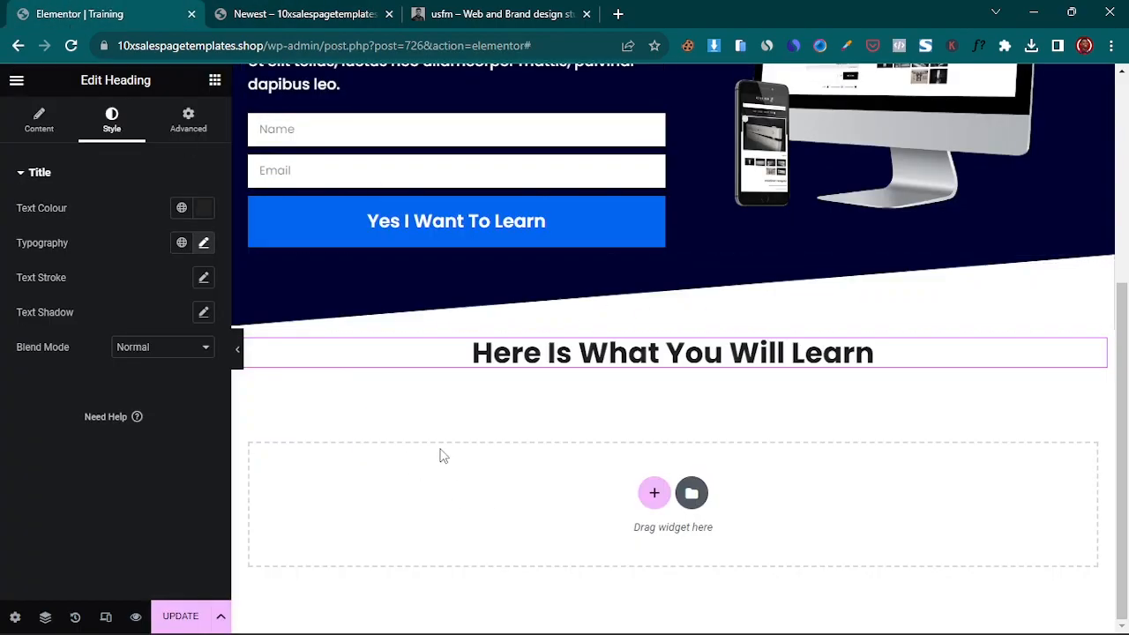
left_click(214, 80)
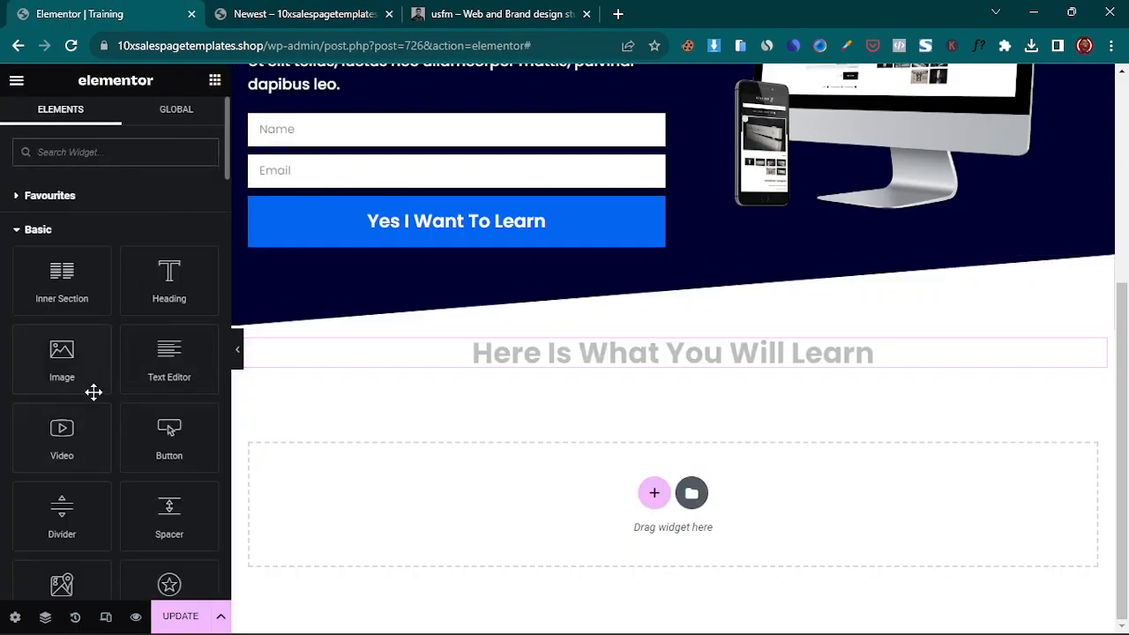
left_click_drag(52, 284, 679, 363)
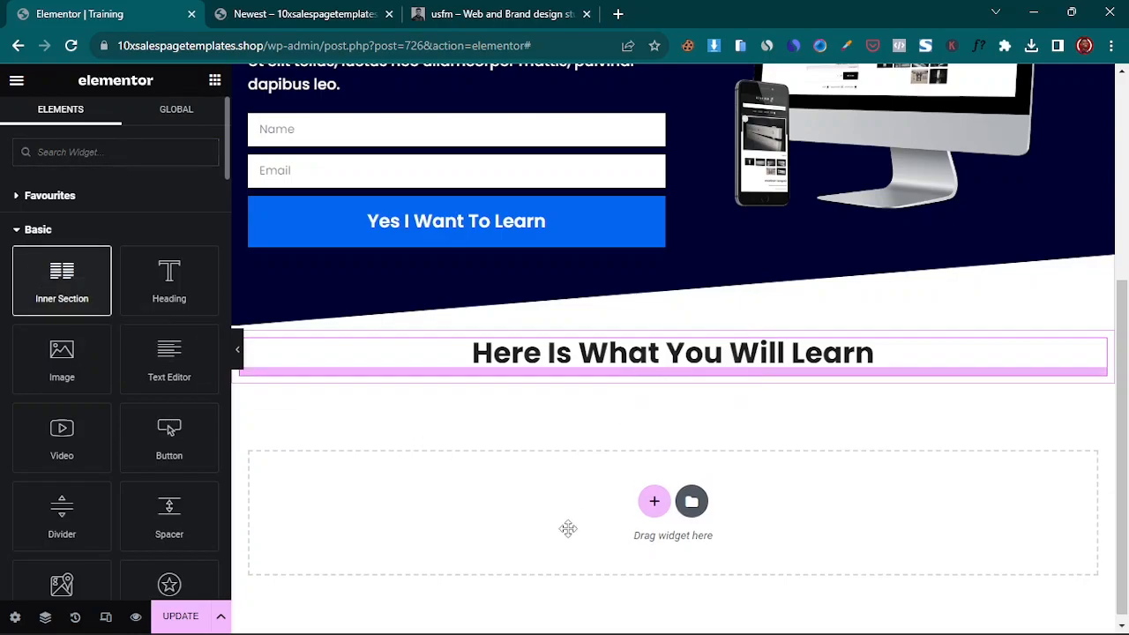
- Add an Icon List widget to the inner section's first column and delete its second and third items
left_click(214, 80)
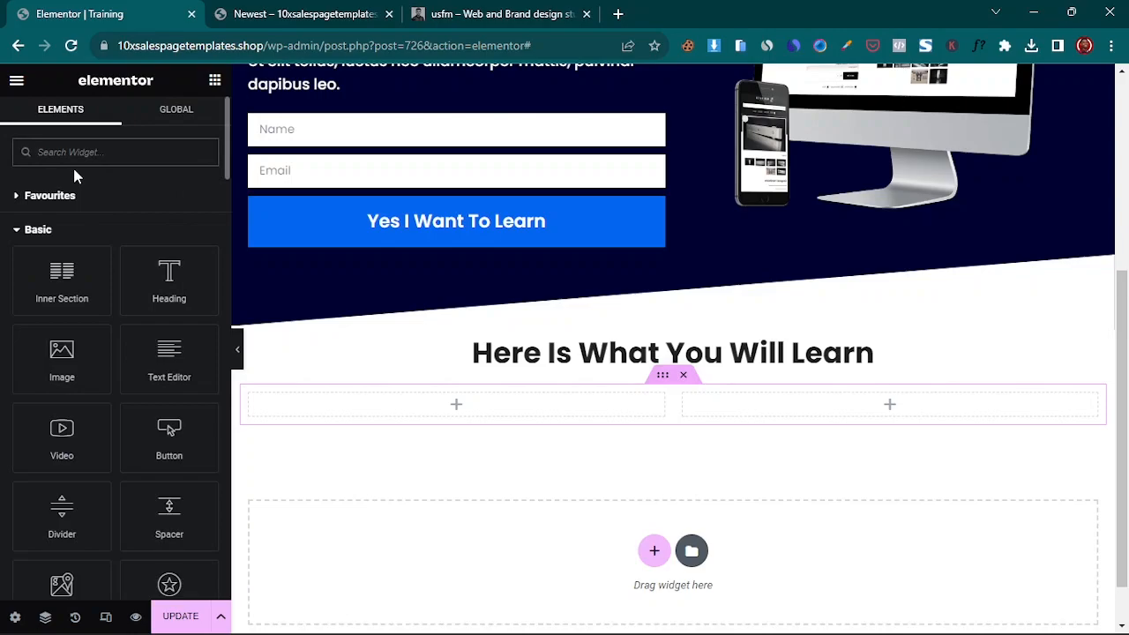
type("icon")
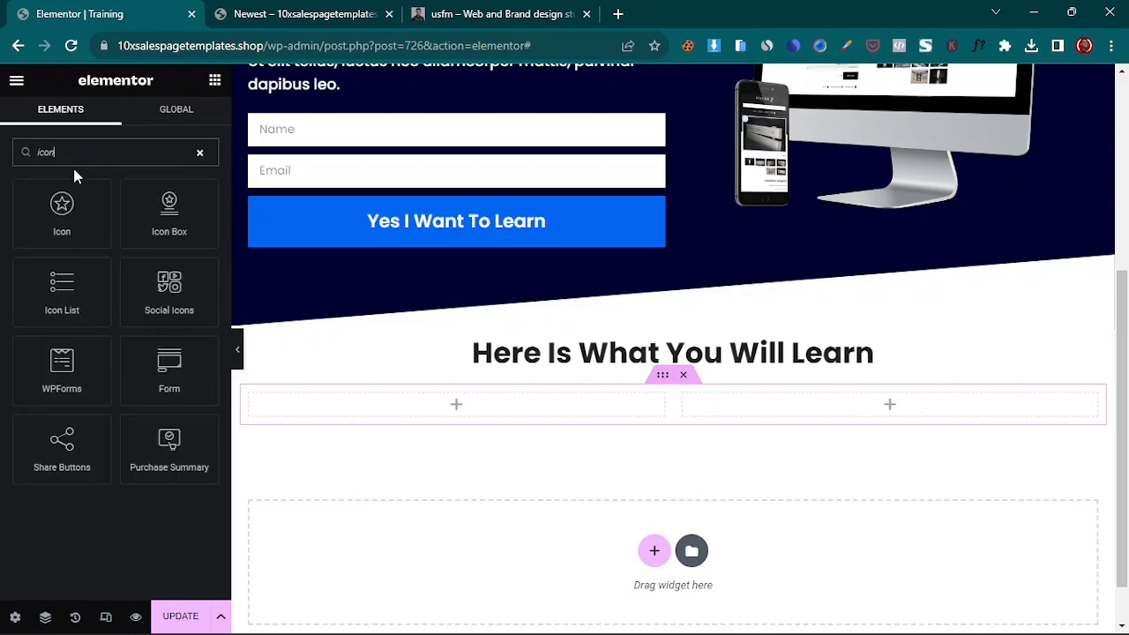
left_click_drag(45, 297, 573, 406)
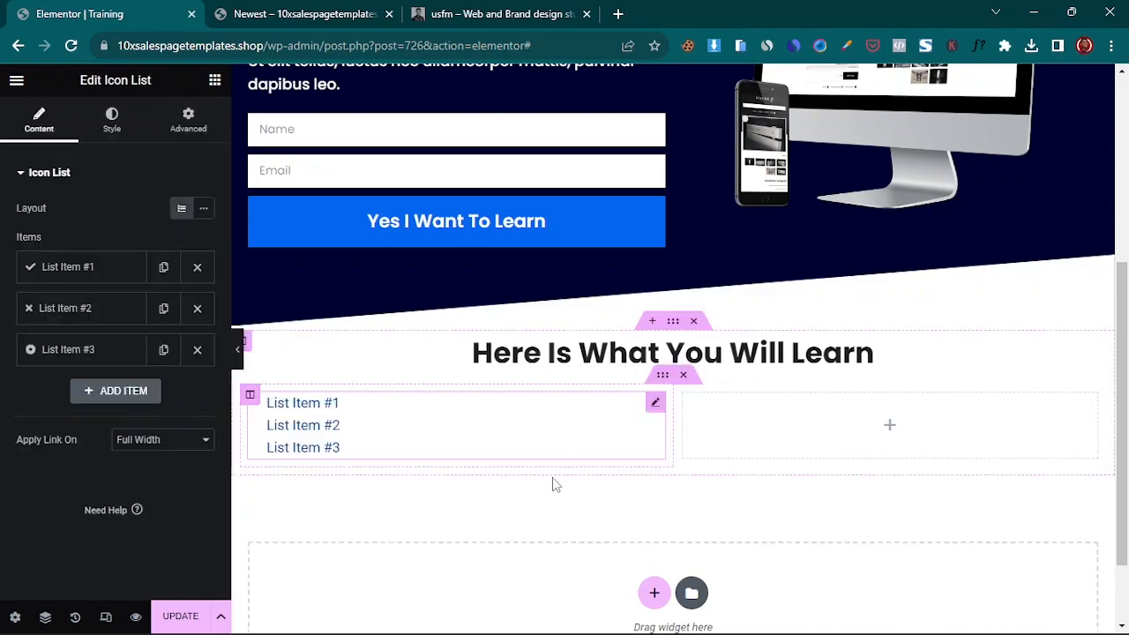
left_click(197, 349)
left_click(196, 307)
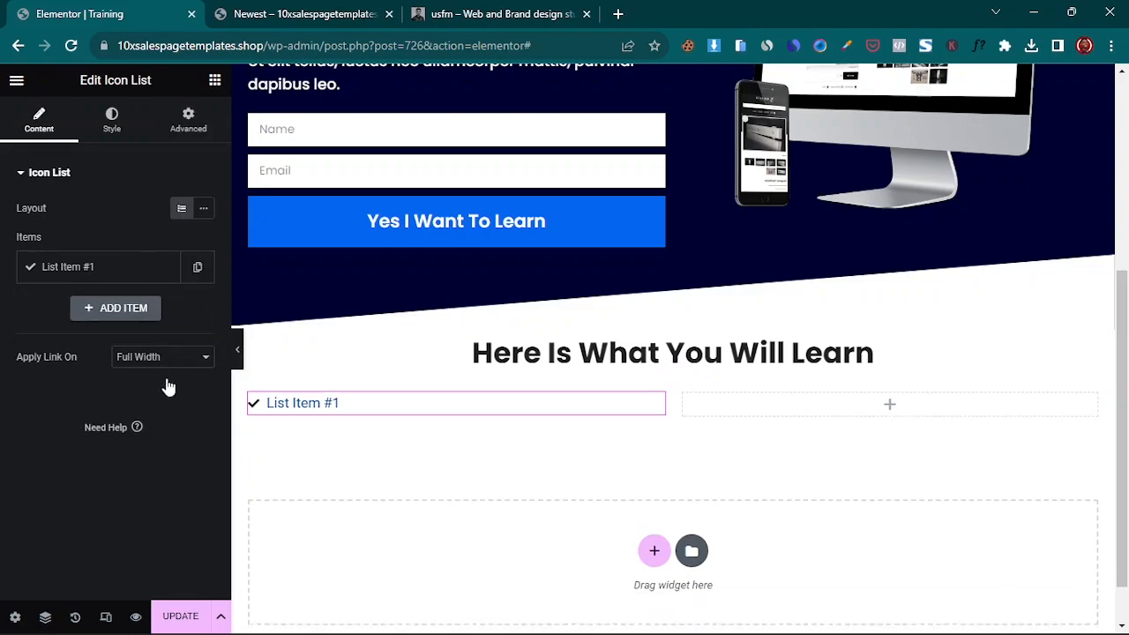
- Copy "The first thing to learn" from the Newest sample and use it as the remaining list item's text
left_click(79, 277)
left_click(291, 13)
left_click_drag(489, 298, 316, 298)
right_click(369, 300)
left_click(388, 308)
left_click(123, 13)
left_click_drag(132, 326, 2, 328)
key("ctrl+v")
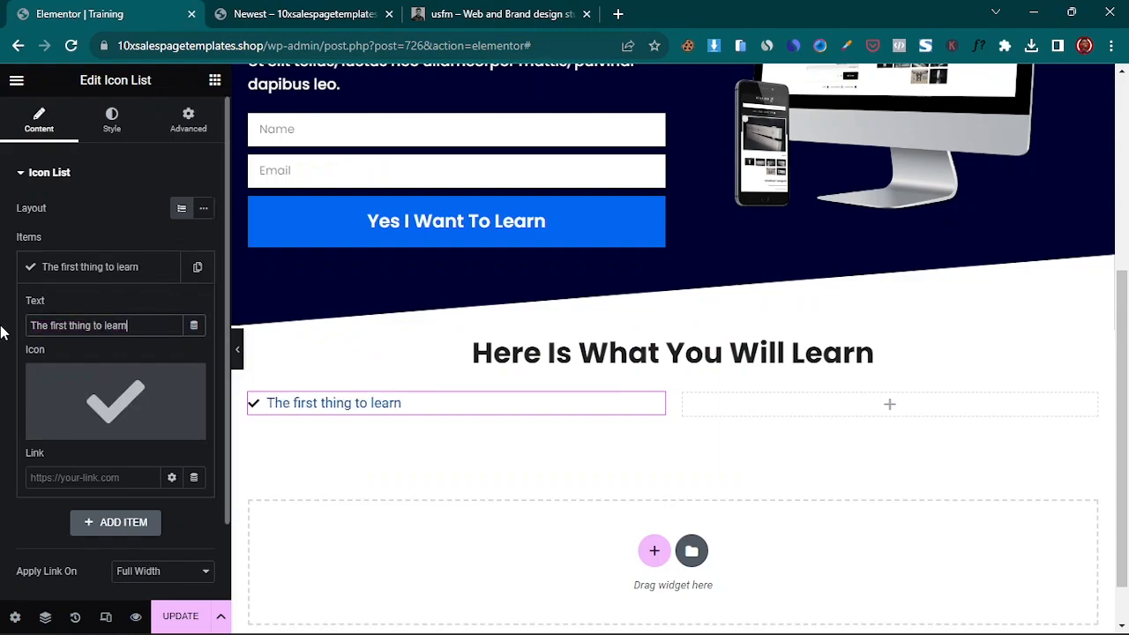
- Change the list item's icon to the circled check mark from the icon library
mouse_move(130, 410)
left_click(69, 428)
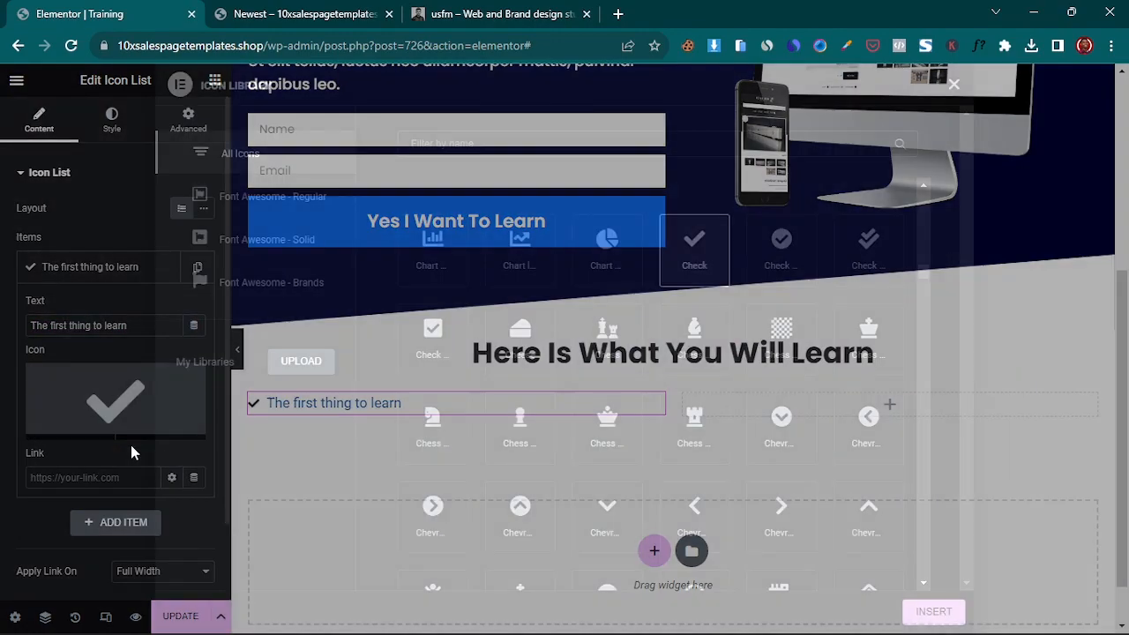
left_click(773, 253)
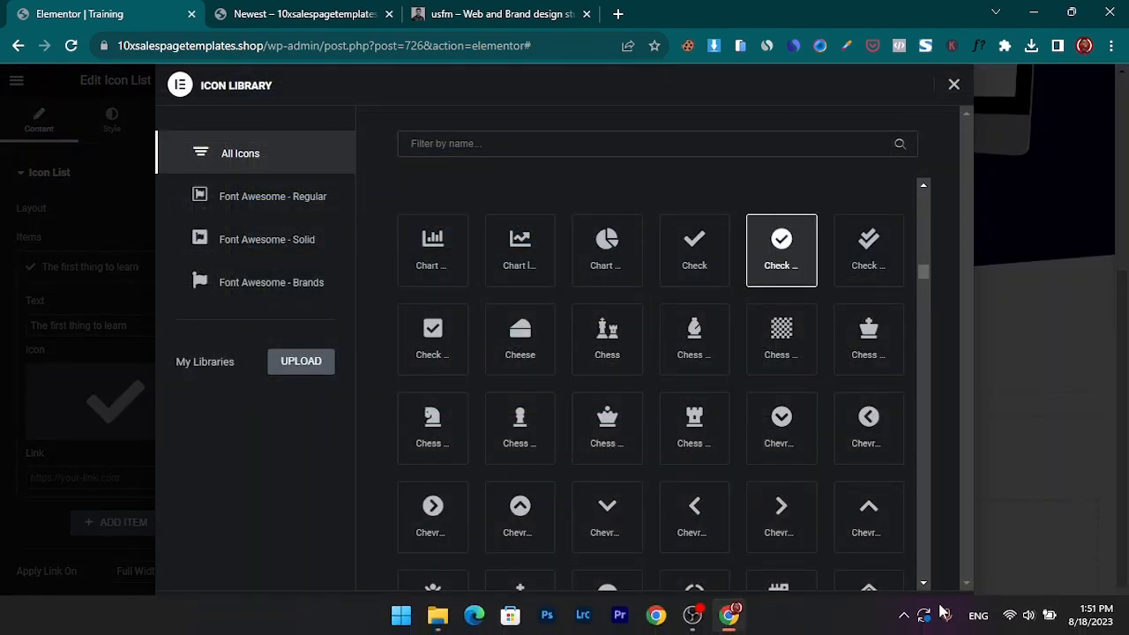
left_click(936, 611)
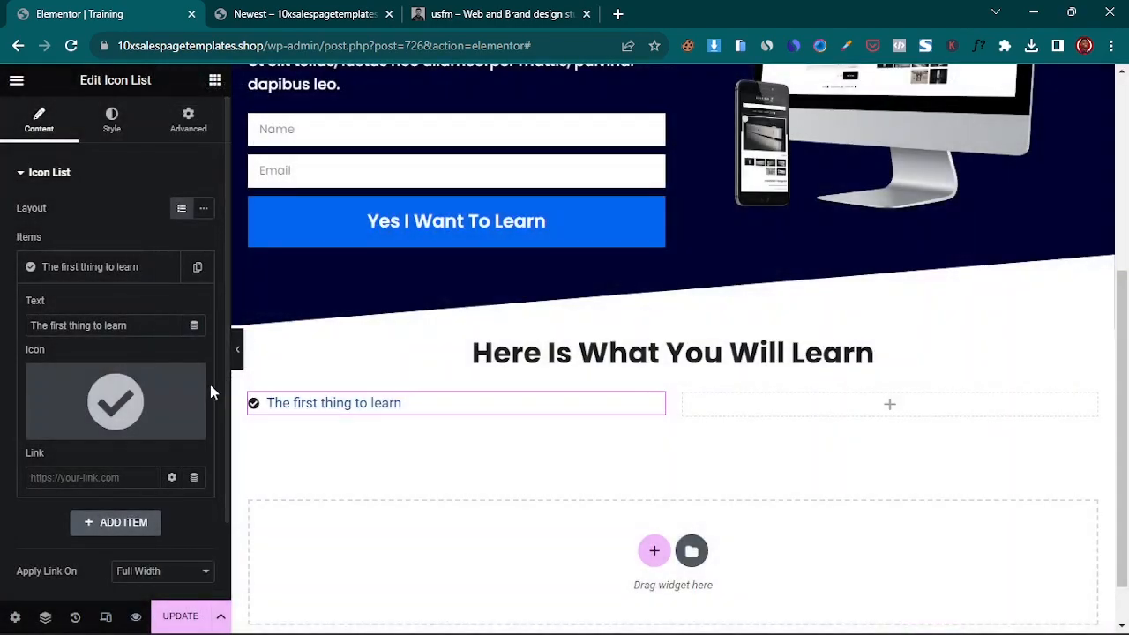
- Duplicate the "The first thing to learn" item twice to make a three-item list
left_click(95, 276)
left_click(195, 267)
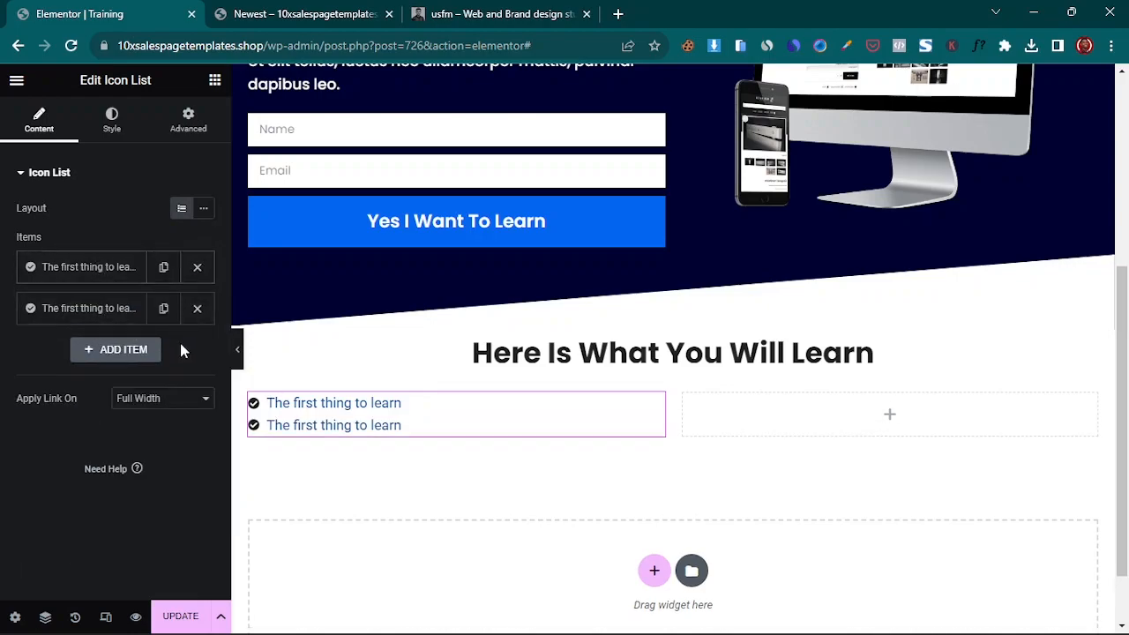
left_click(163, 308)
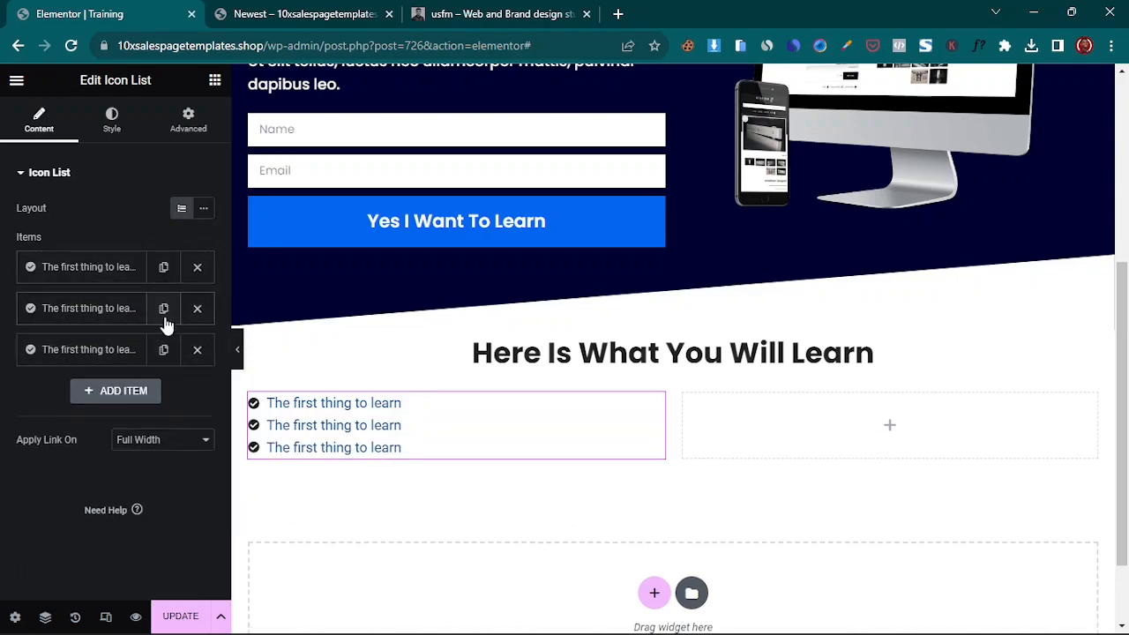
- Set the icon list's space between items to 6 px and its icon size to 24 px
left_click(97, 132)
left_click_drag(17, 228, 34, 239)
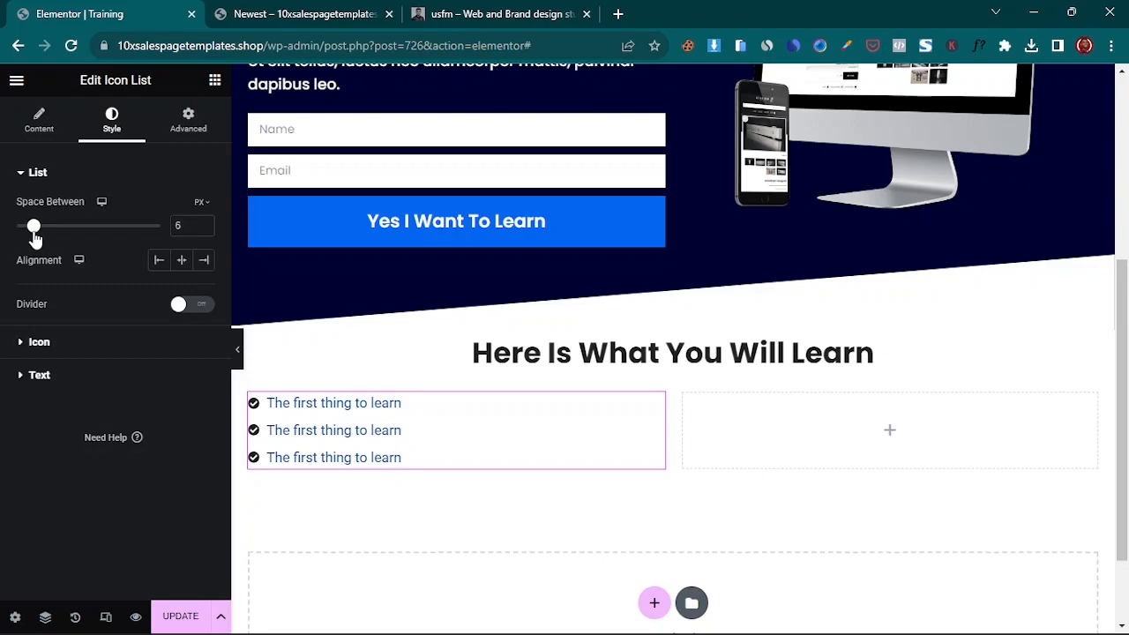
left_click(79, 345)
left_click_drag(32, 349, 49, 351)
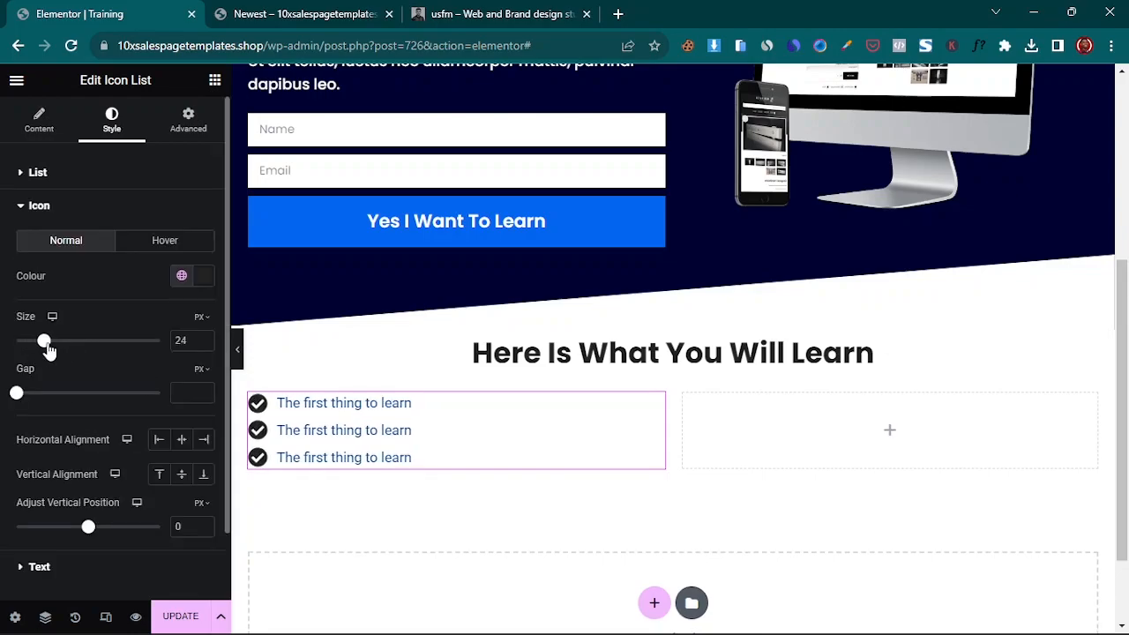
- Copy the dark navy hex code 000231 from the Color Picker extension's recent colours and apply it as the list's icon colour
left_click(361, 13)
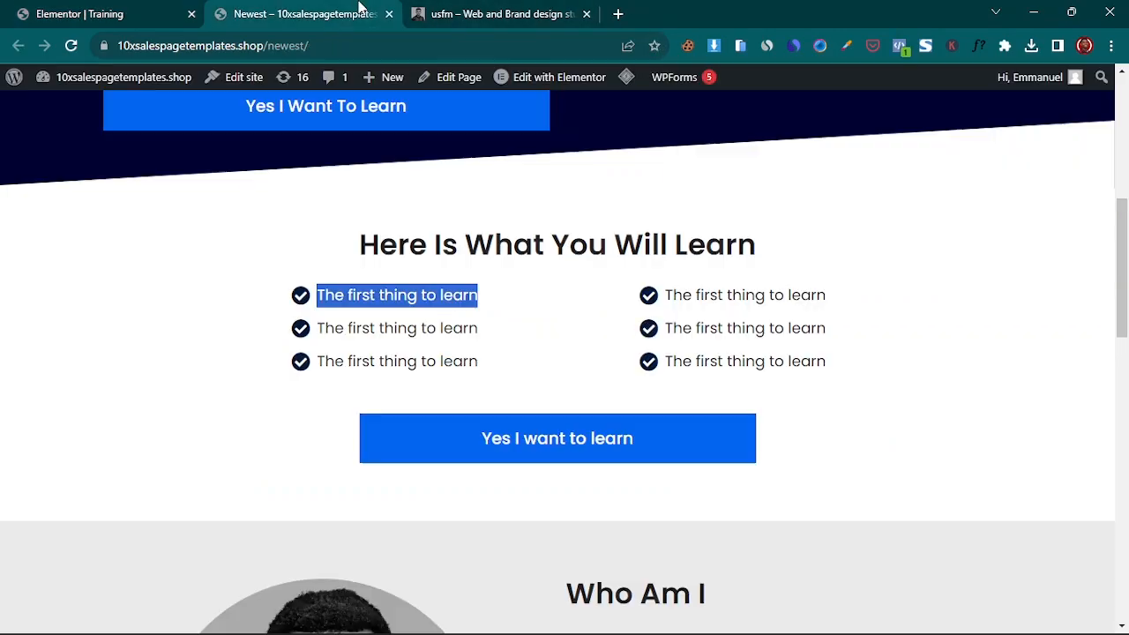
left_click(88, 12)
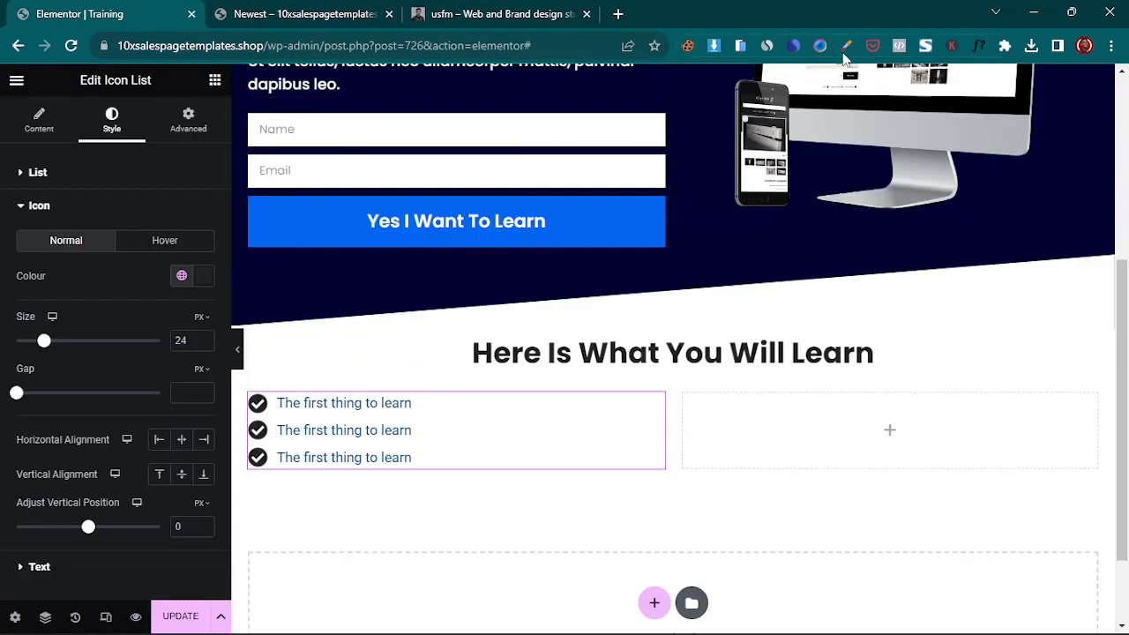
left_click(751, 469)
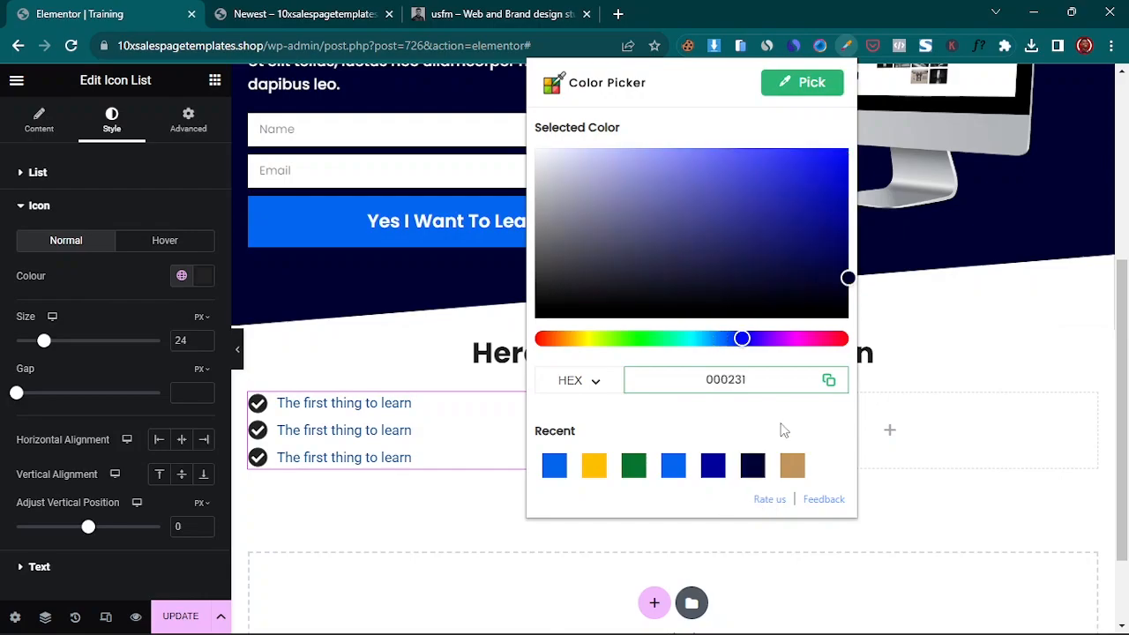
left_click(828, 379)
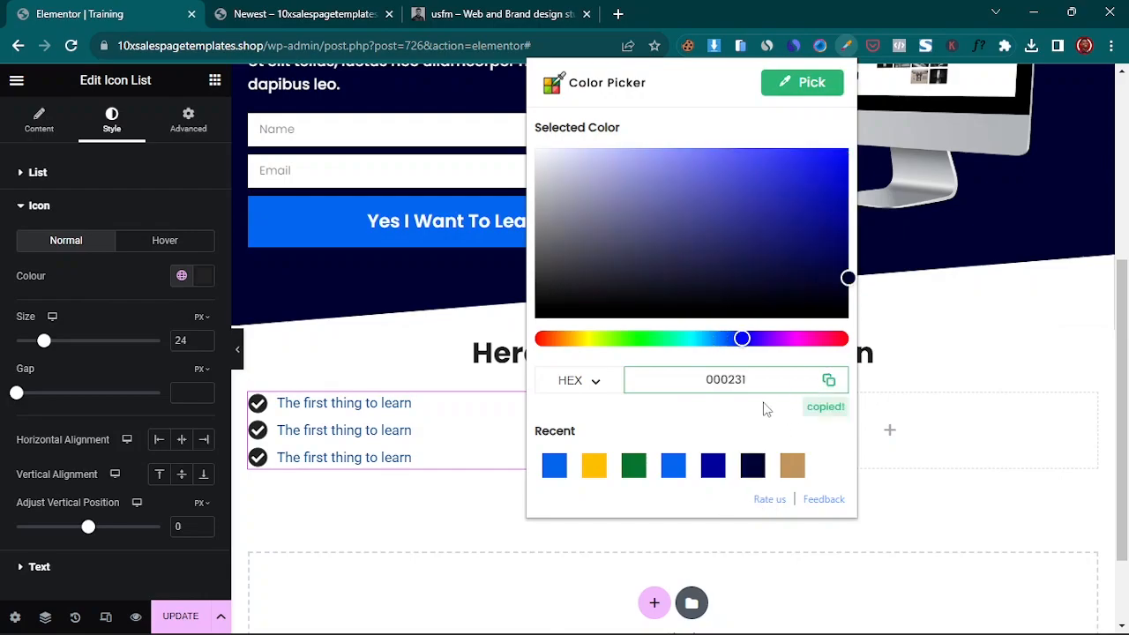
left_click(202, 275)
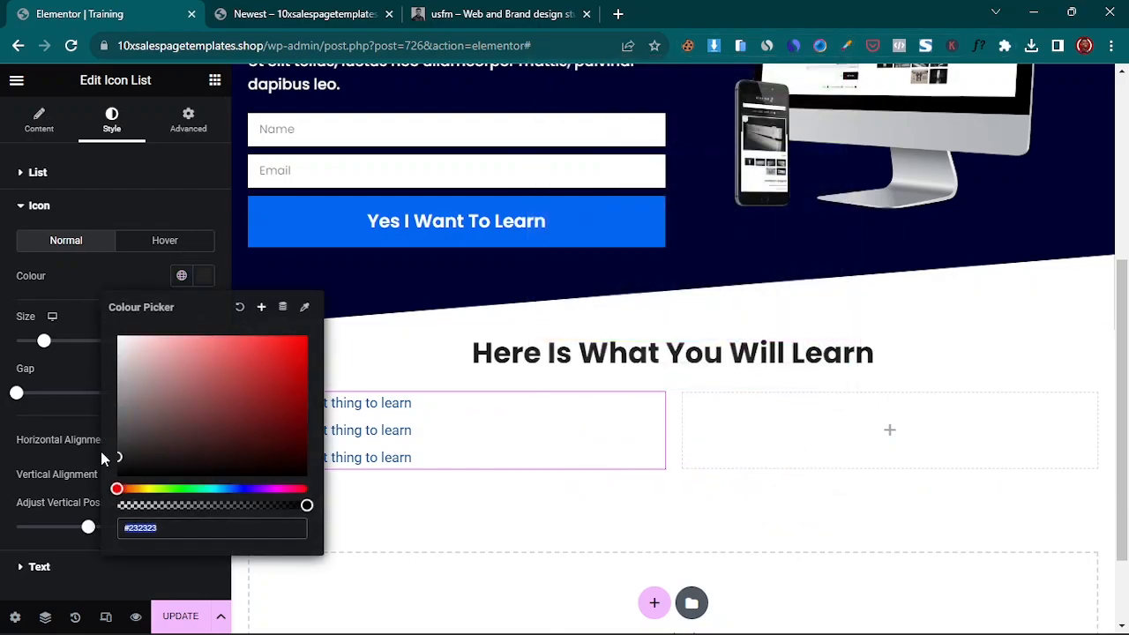
key("ctrl+v")
left_click(492, 496)
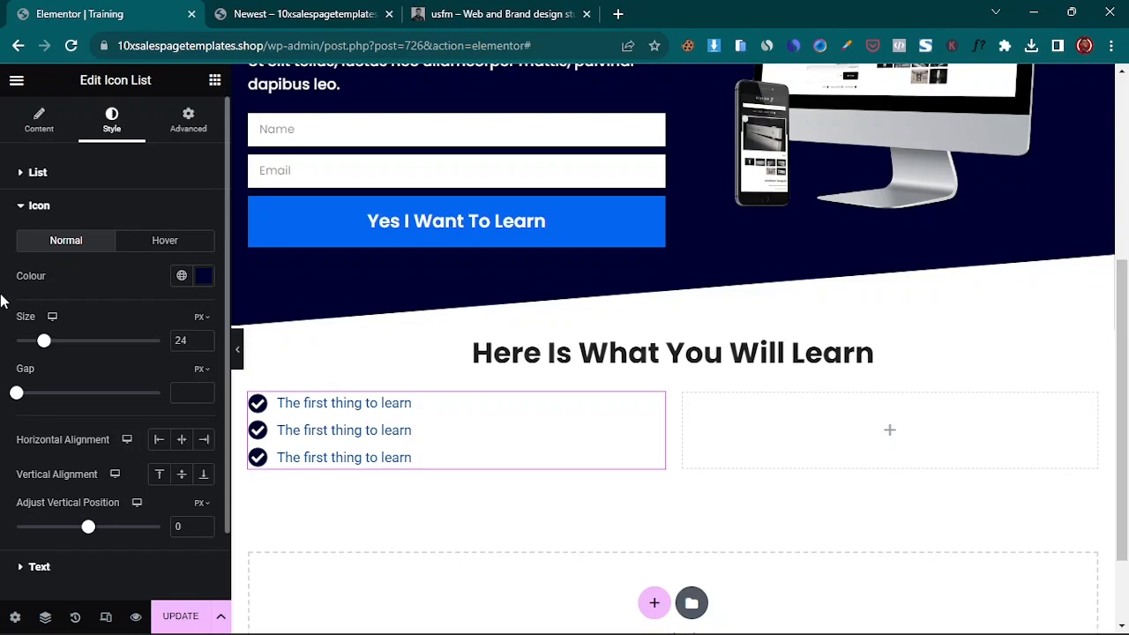
- Change the icon list's text font family to Poppins
left_click(32, 206)
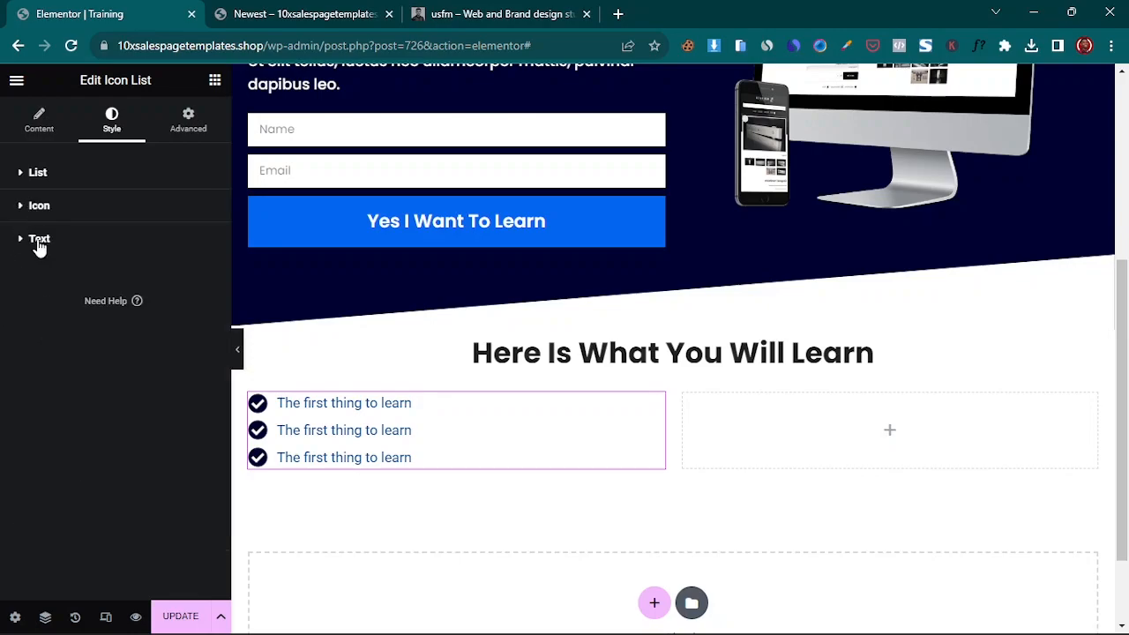
left_click(38, 244)
left_click(202, 278)
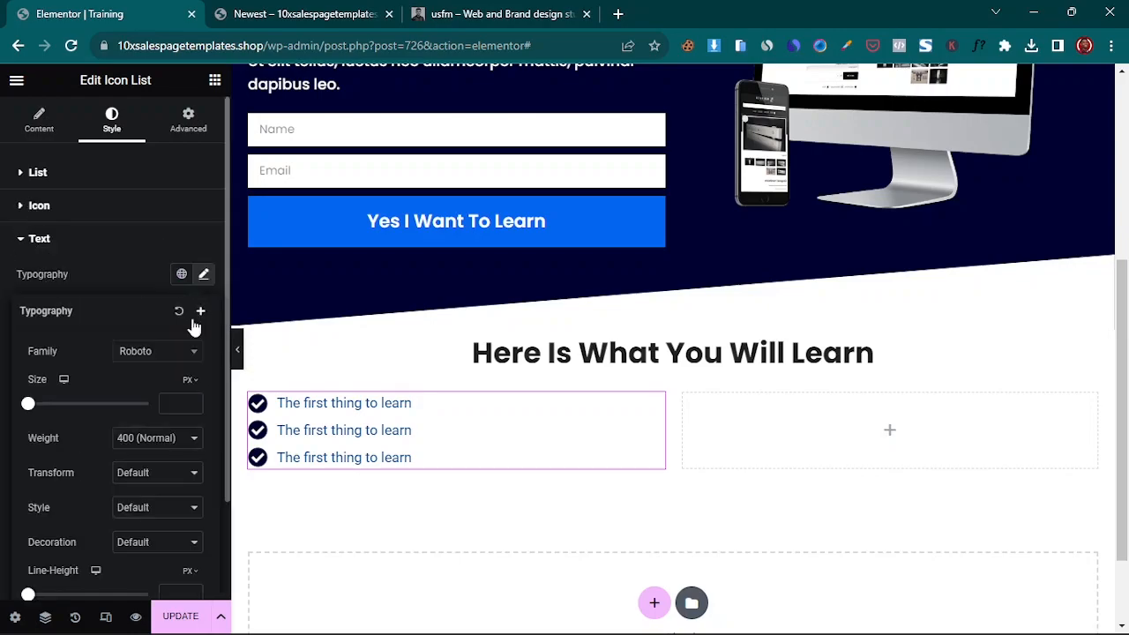
left_click(163, 351)
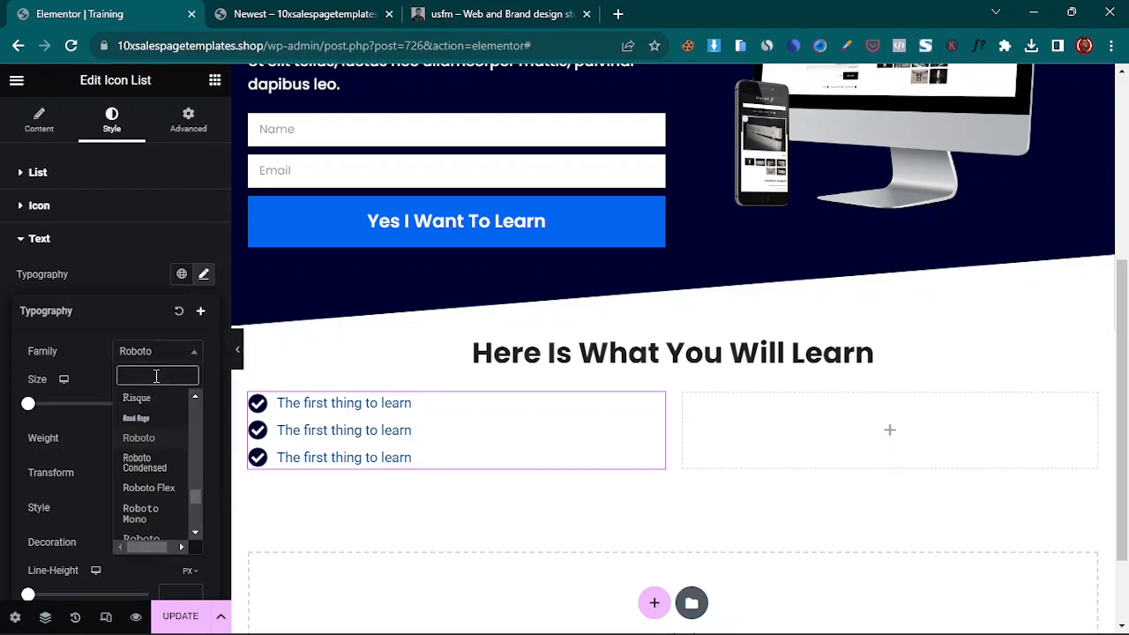
type("pp")
key("BackSpace")
type("opp")
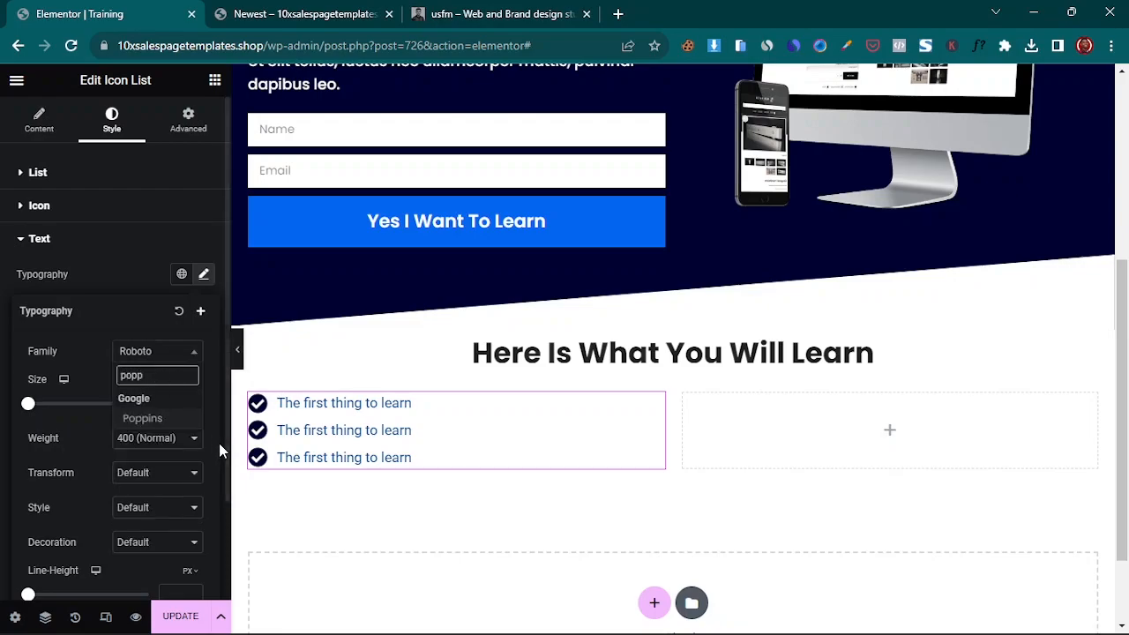
left_click(145, 418)
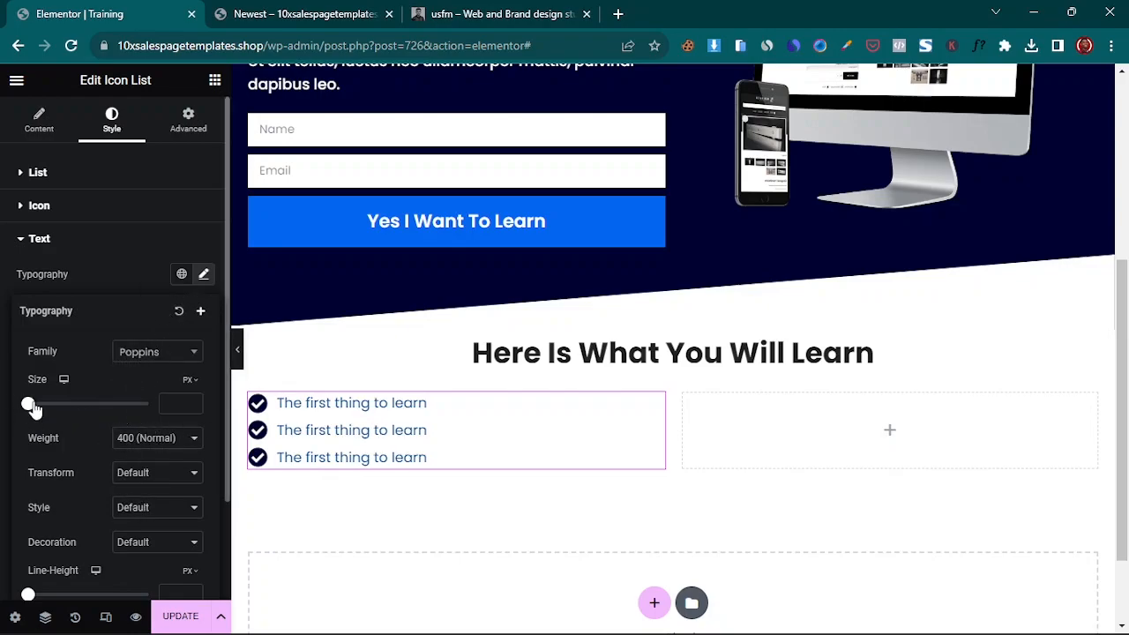
- Set the icon list's text size to 18 px and close the typography settings
left_click_drag(29, 411, 38, 411)
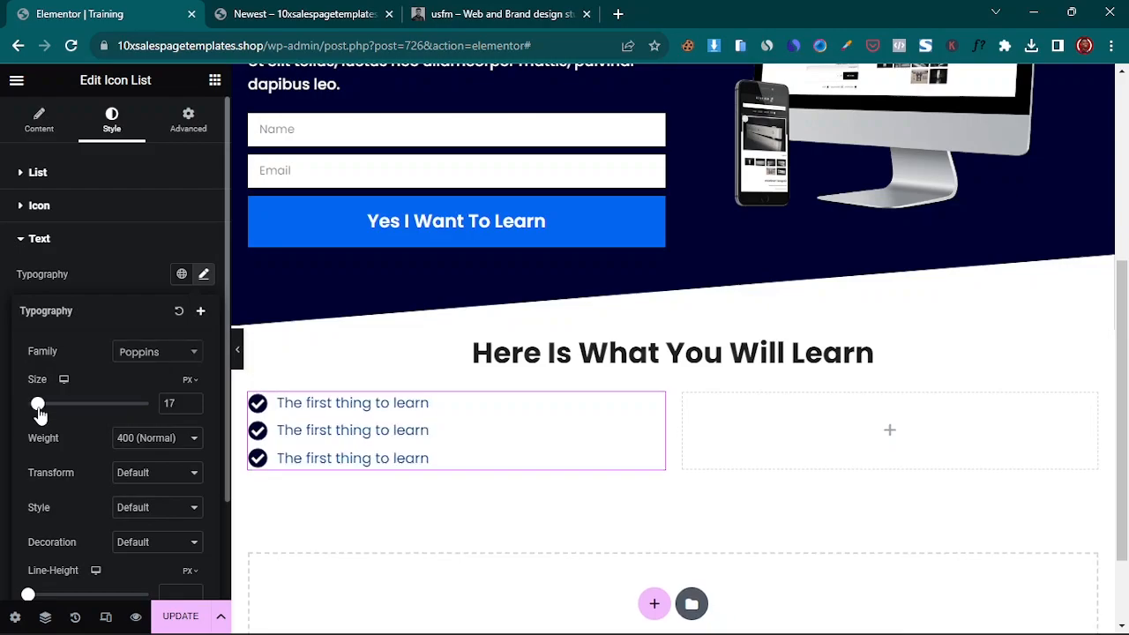
left_click(191, 408)
left_click(193, 401)
left_click(194, 401)
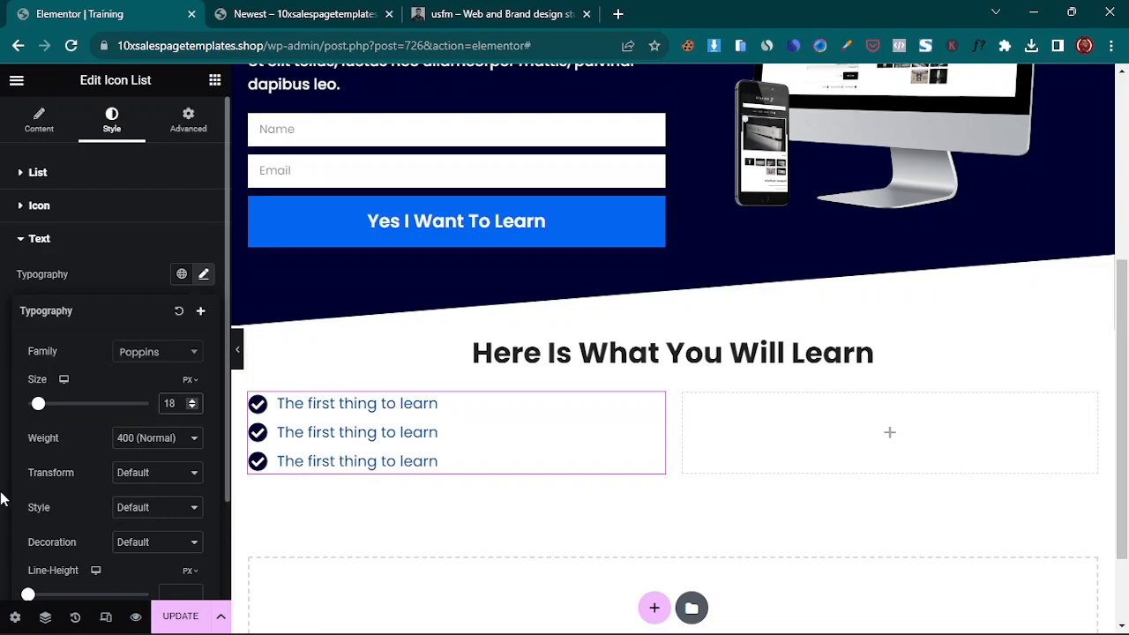
scroll(2, 501, "down", 1)
left_click(2, 431)
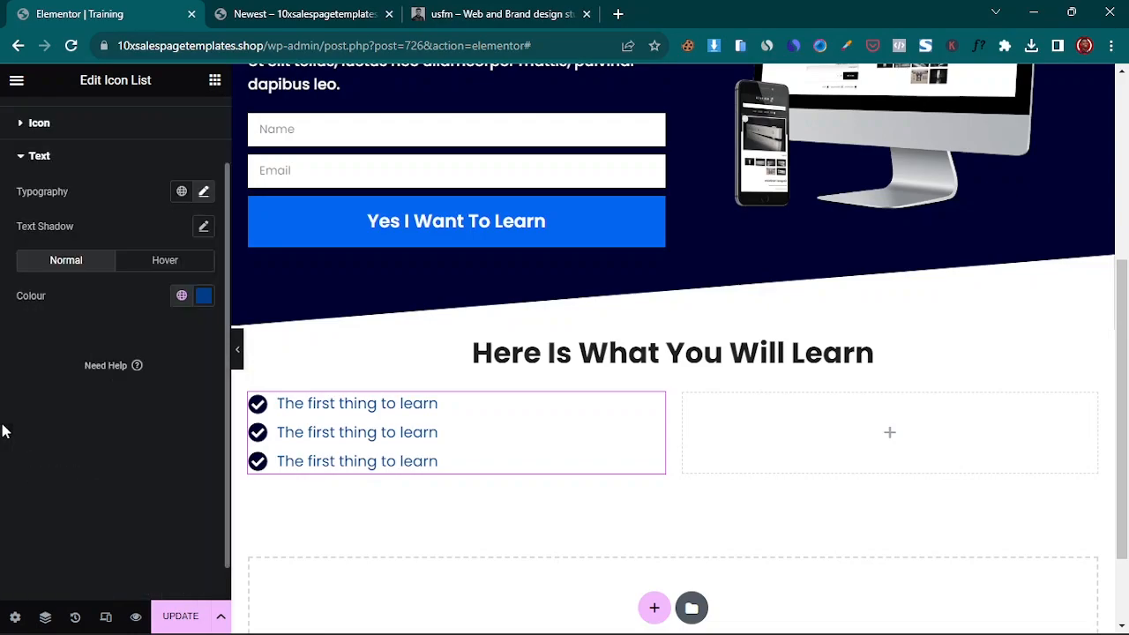
- Set the icon list's text colour to the near-black #1A1A1A
left_click(203, 296)
left_click_drag(147, 263, 115, 275)
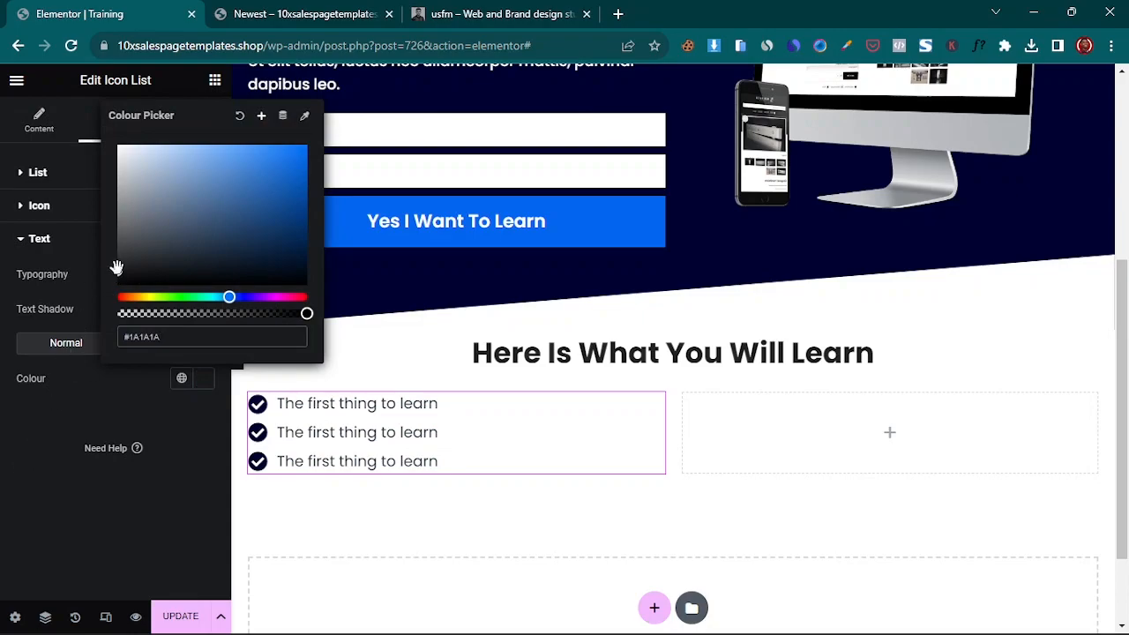
left_click(39, 451)
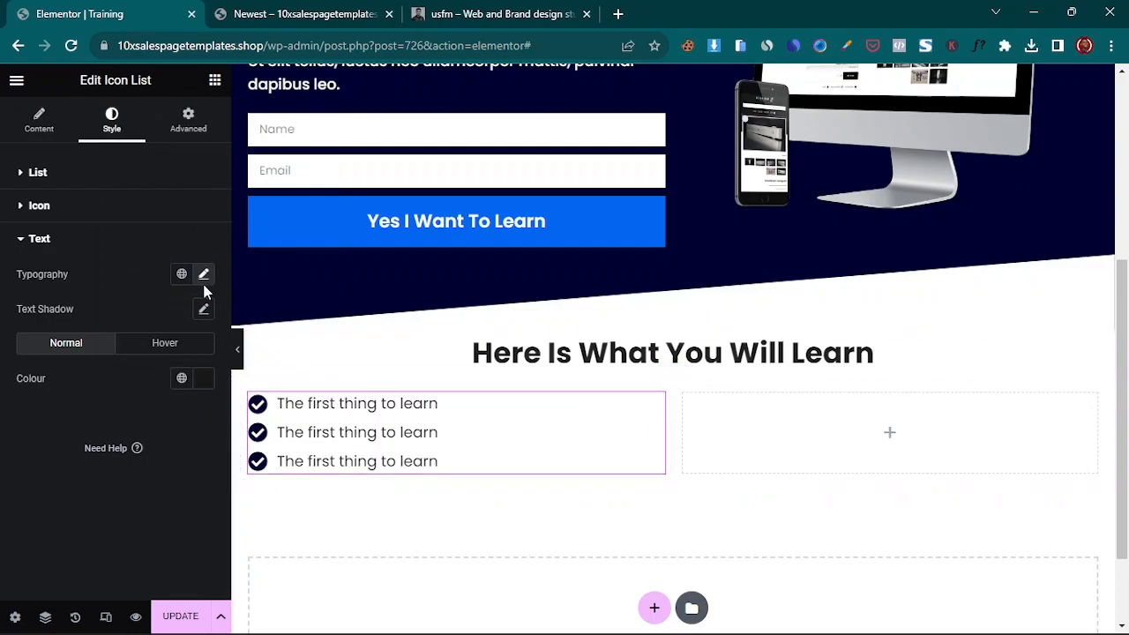
- Centre-align the icon list within its column
left_click(39, 120)
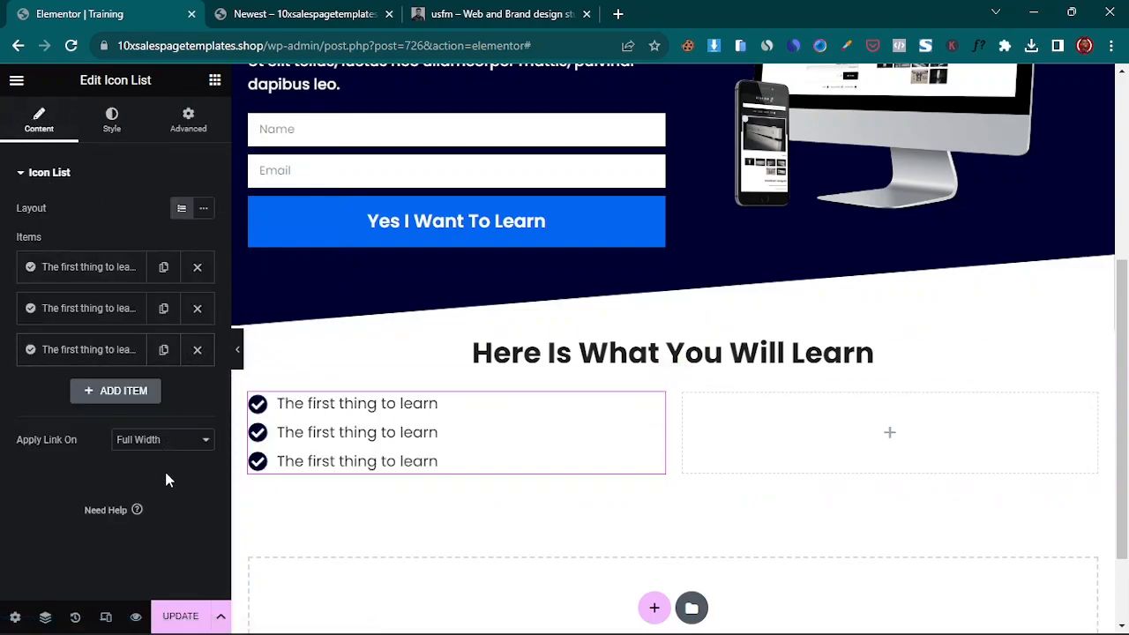
left_click(112, 120)
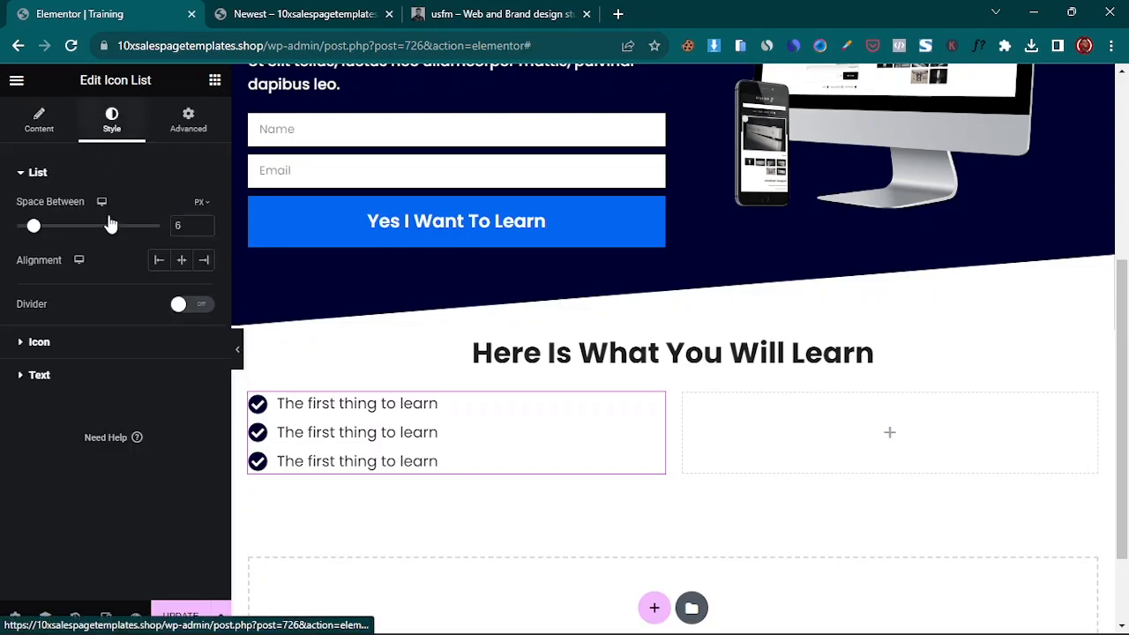
left_click(182, 262)
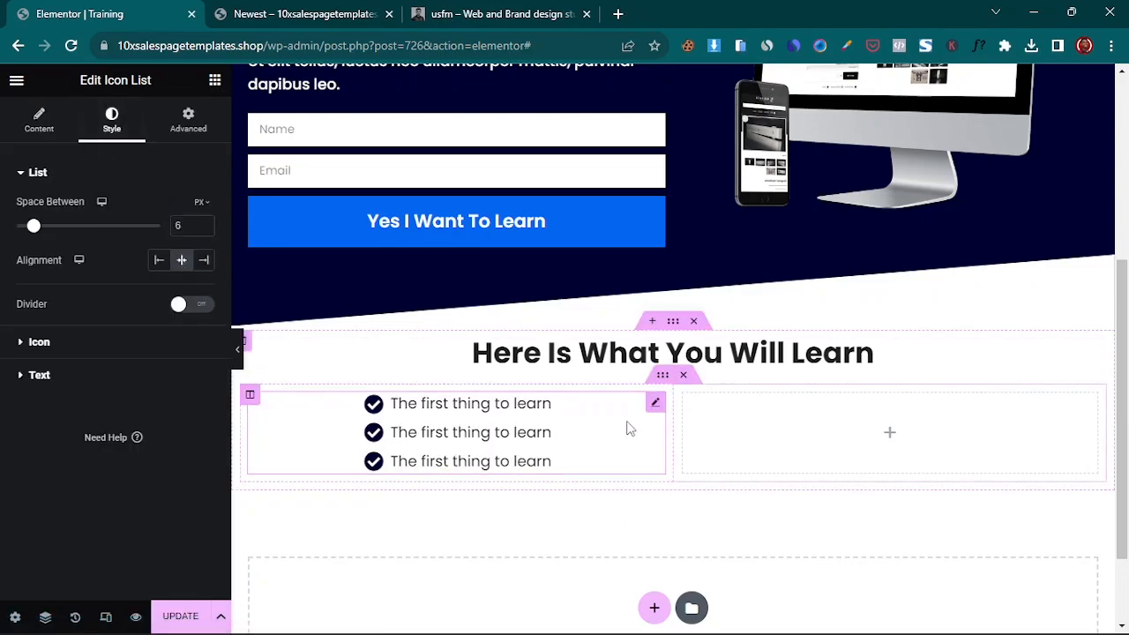
- Duplicate the icon list and move the copy into the empty neighbouring column
right_click(653, 409)
left_click(705, 362)
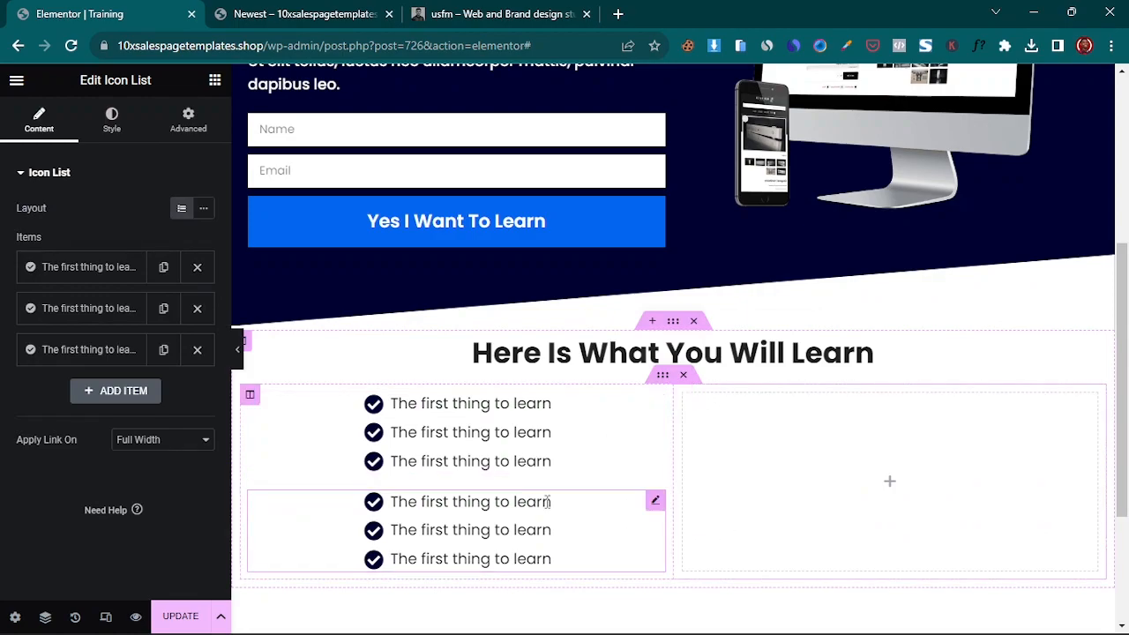
left_click_drag(655, 502, 904, 432)
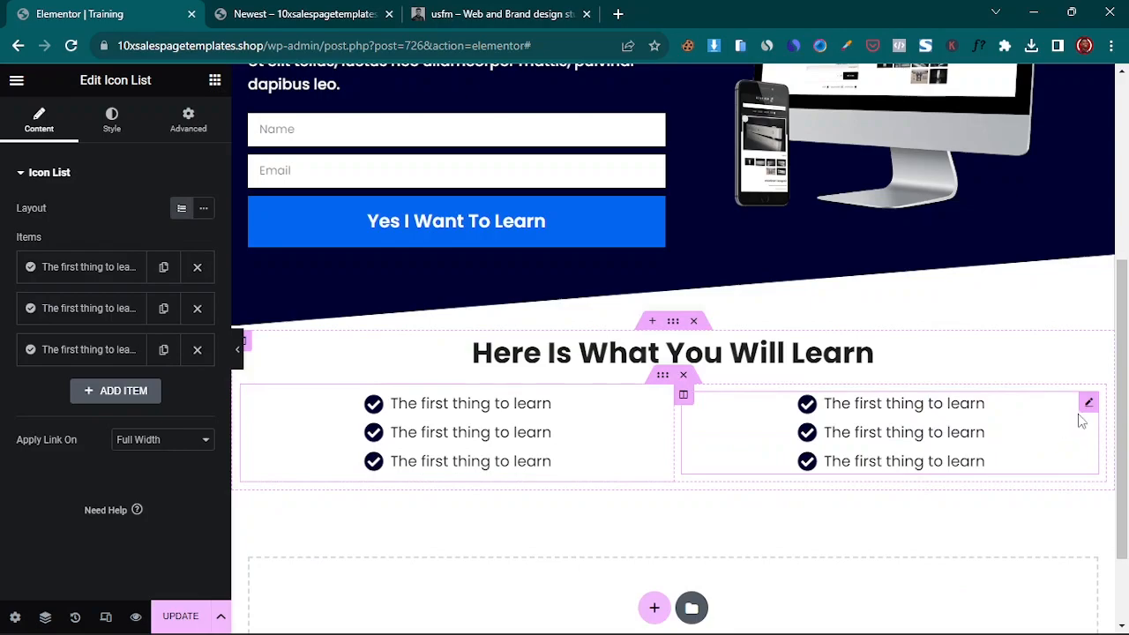
- Toggle the centre alignment of the second icon list off and back on
left_click(111, 120)
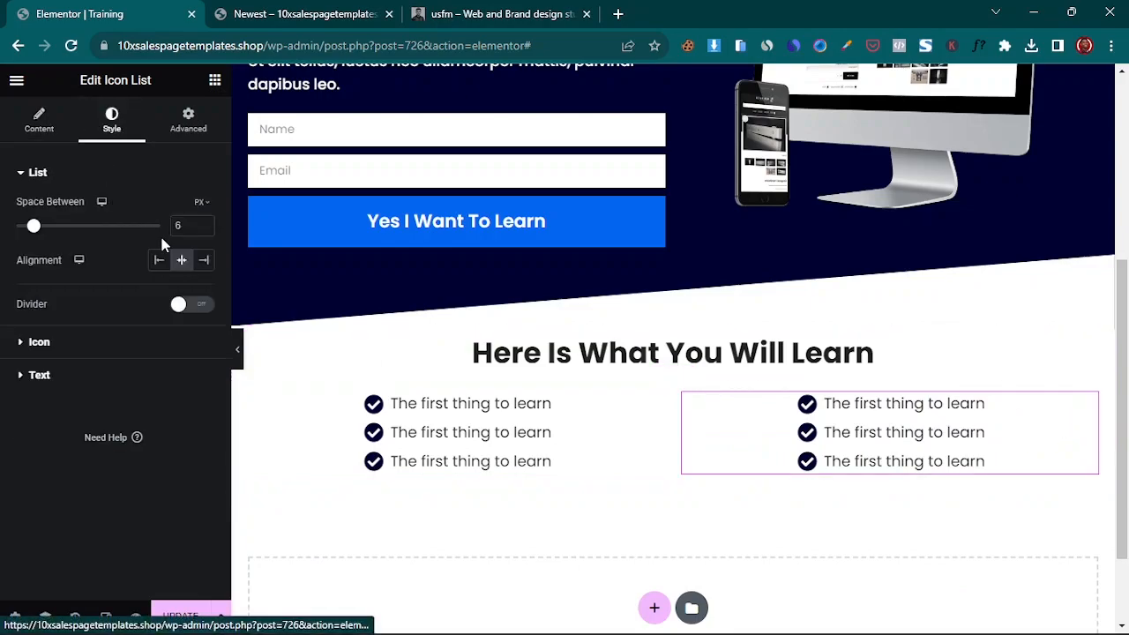
left_click(182, 261)
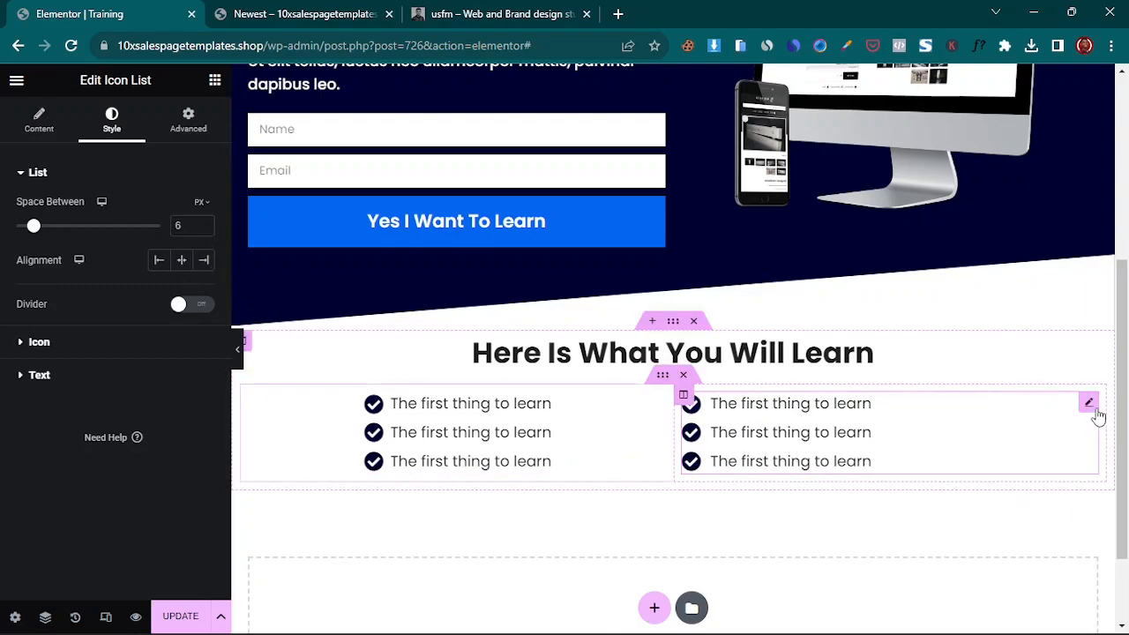
left_click(182, 260)
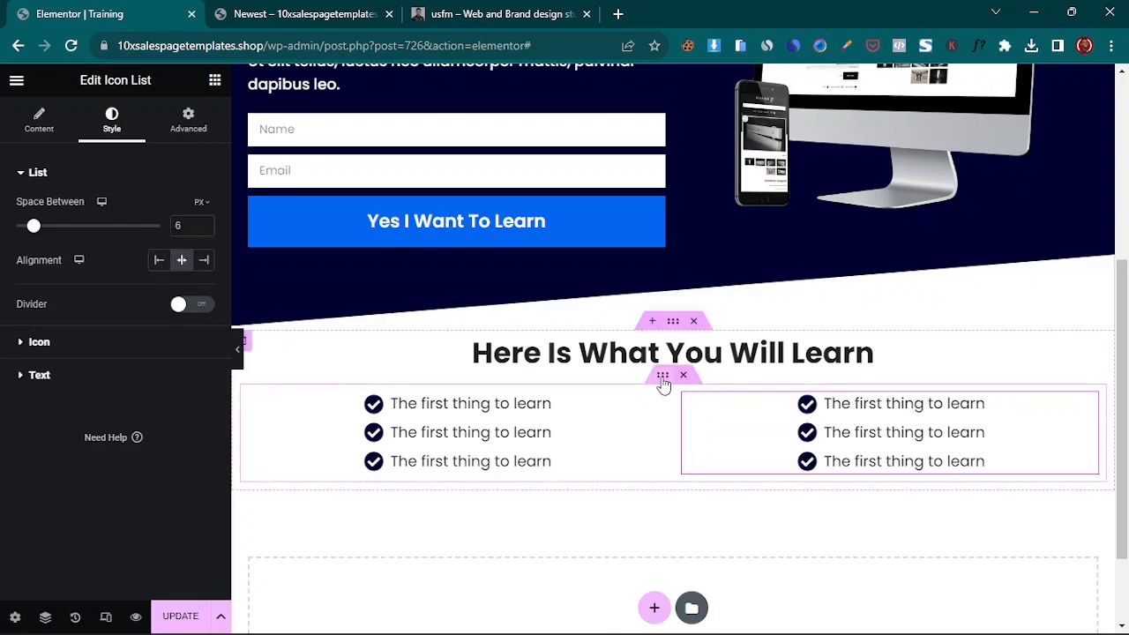
- Set the content width of the inner section holding both icon lists to 658 and preview the page without the editing panel
left_click(662, 376)
left_click_drag(17, 262, 38, 282)
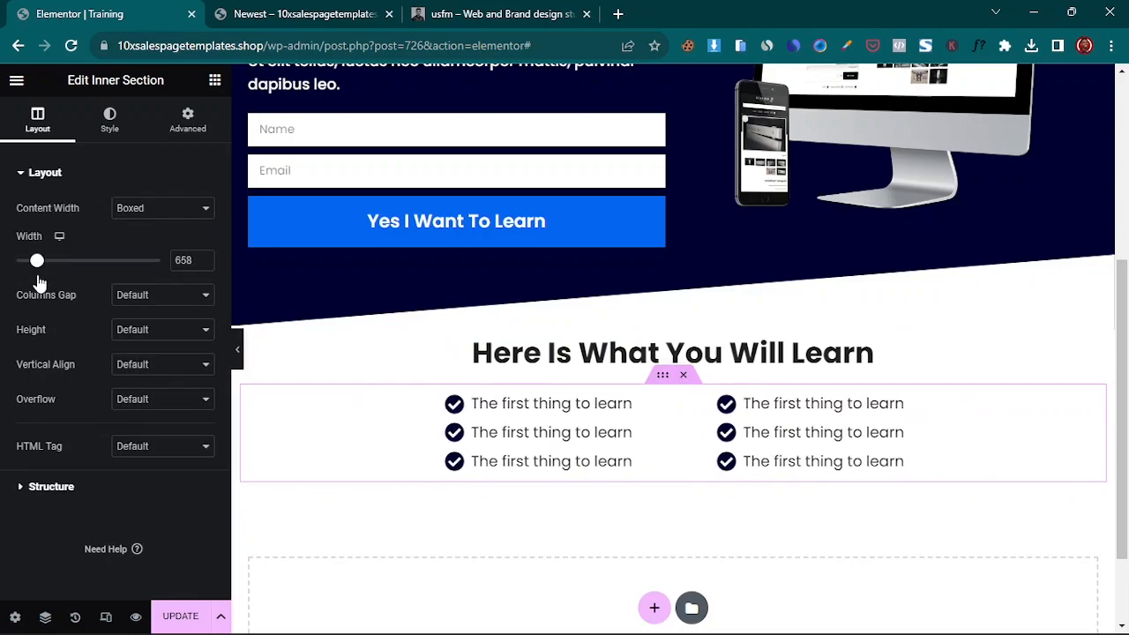
left_click(237, 349)
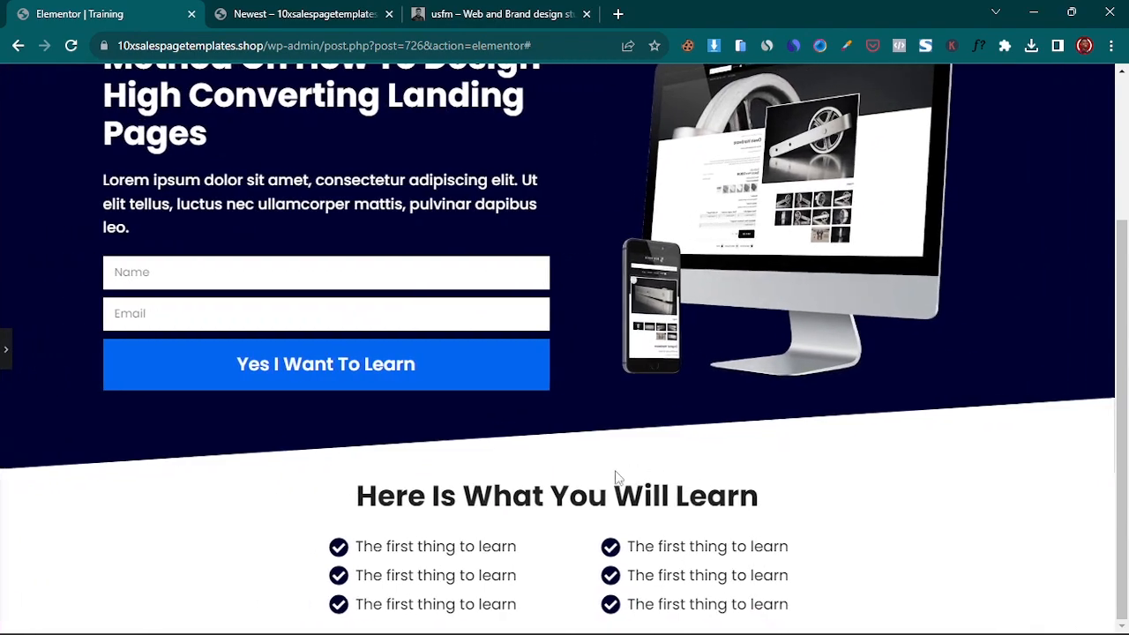
left_click(5, 349)
scroll(555, 370, "down", 2)
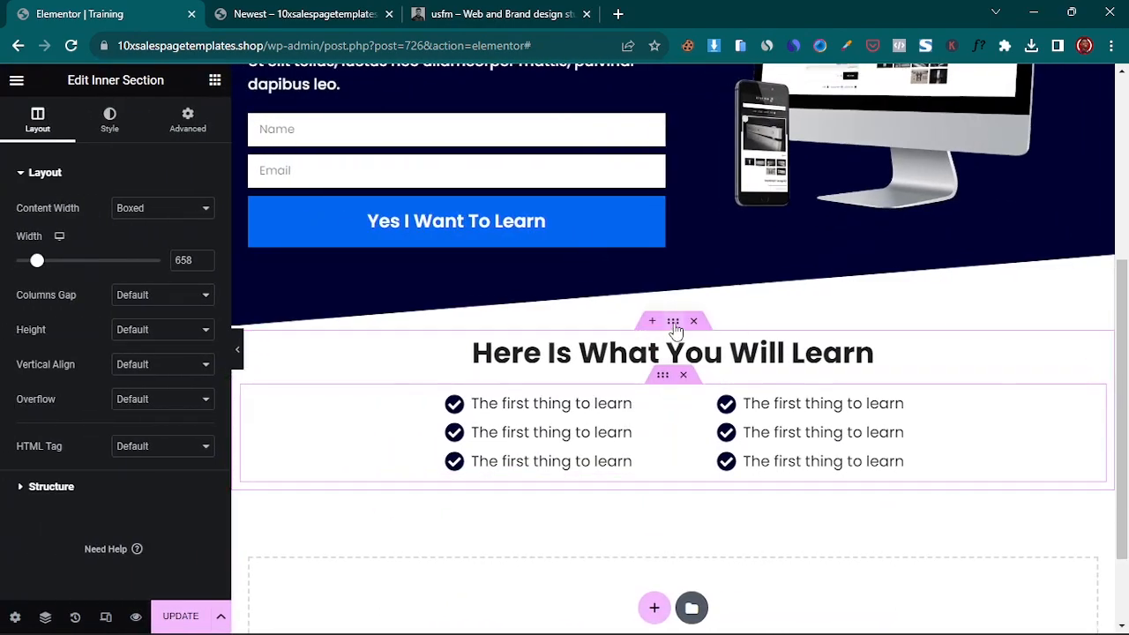
- Give the "Here Is What You Will Learn" section 30 px of top padding only, preview the spacing, and save the page
left_click(673, 323)
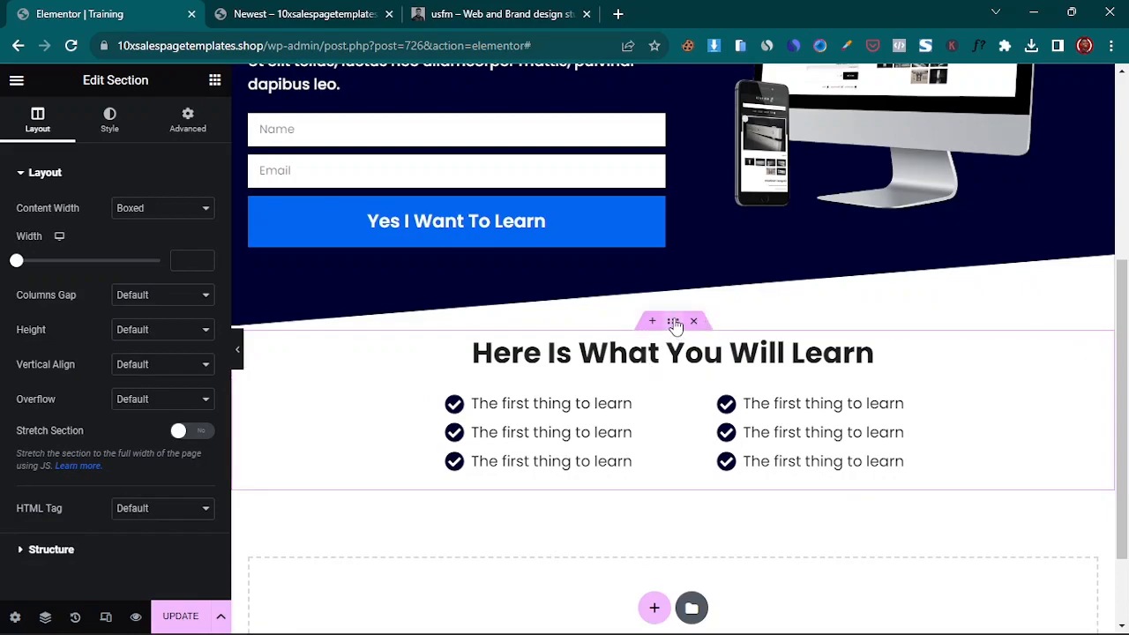
left_click(187, 120)
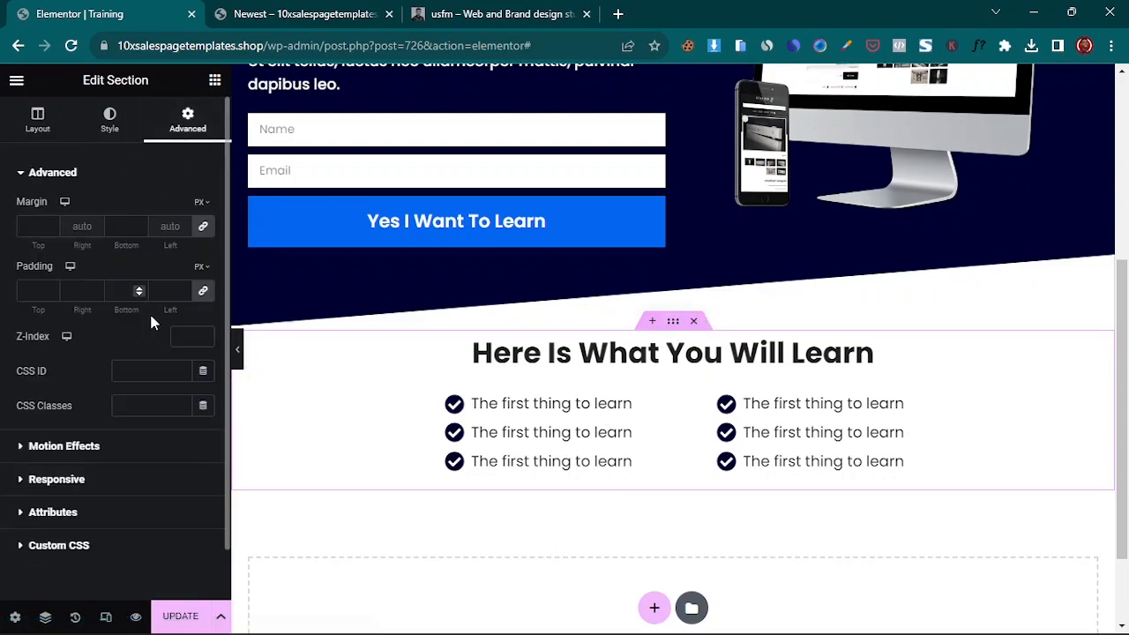
left_click(203, 294)
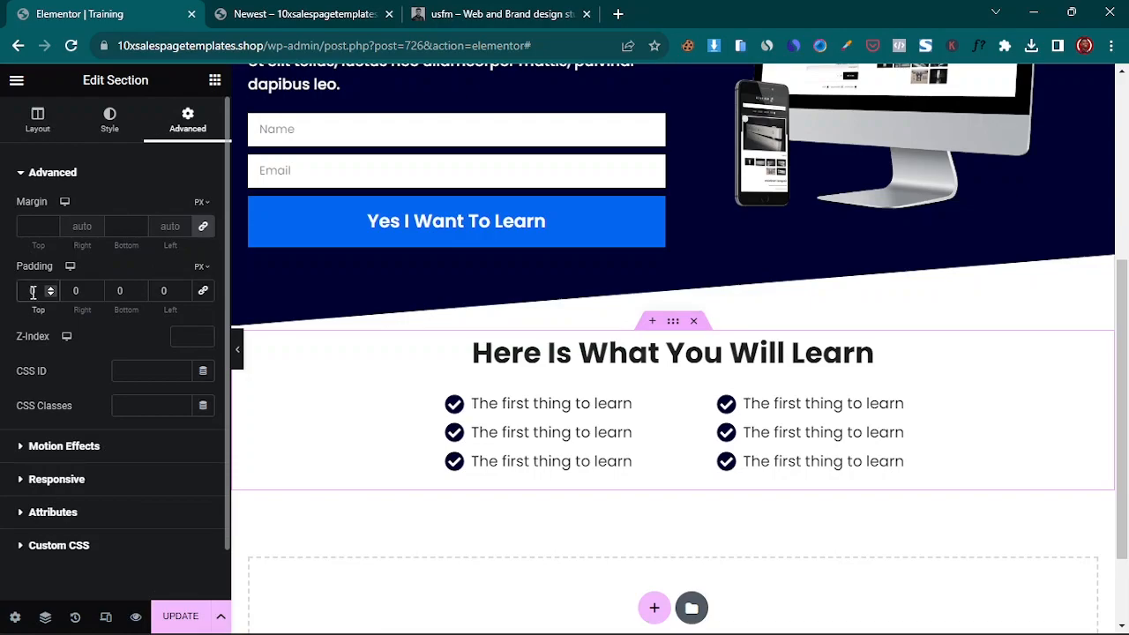
type("30")
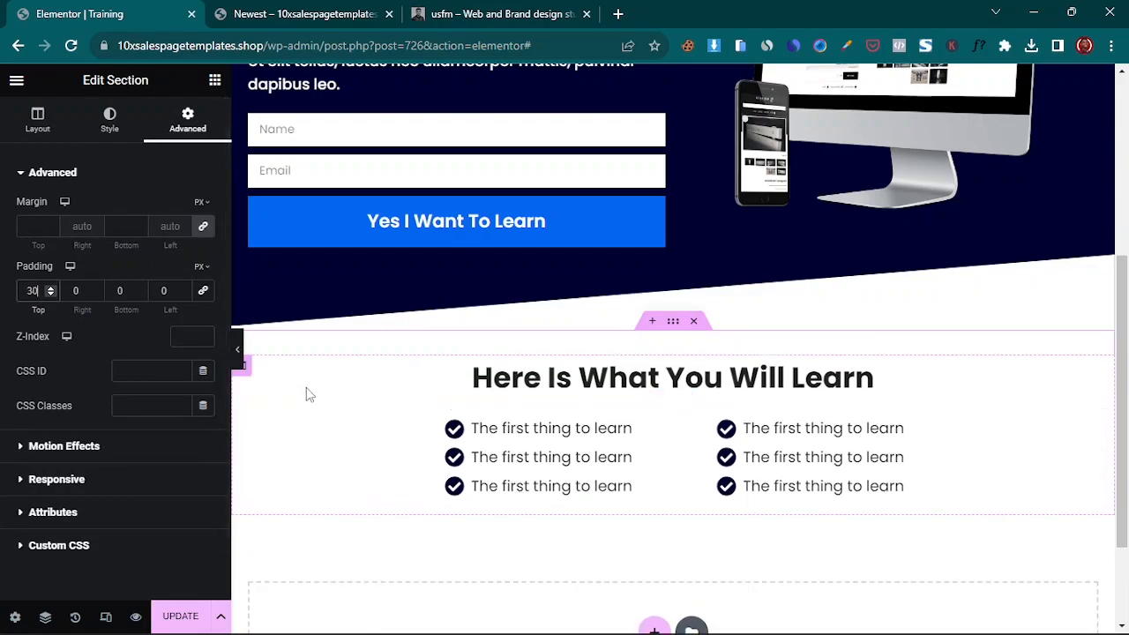
scroll(245, 351, "up", 2)
left_click(224, 350)
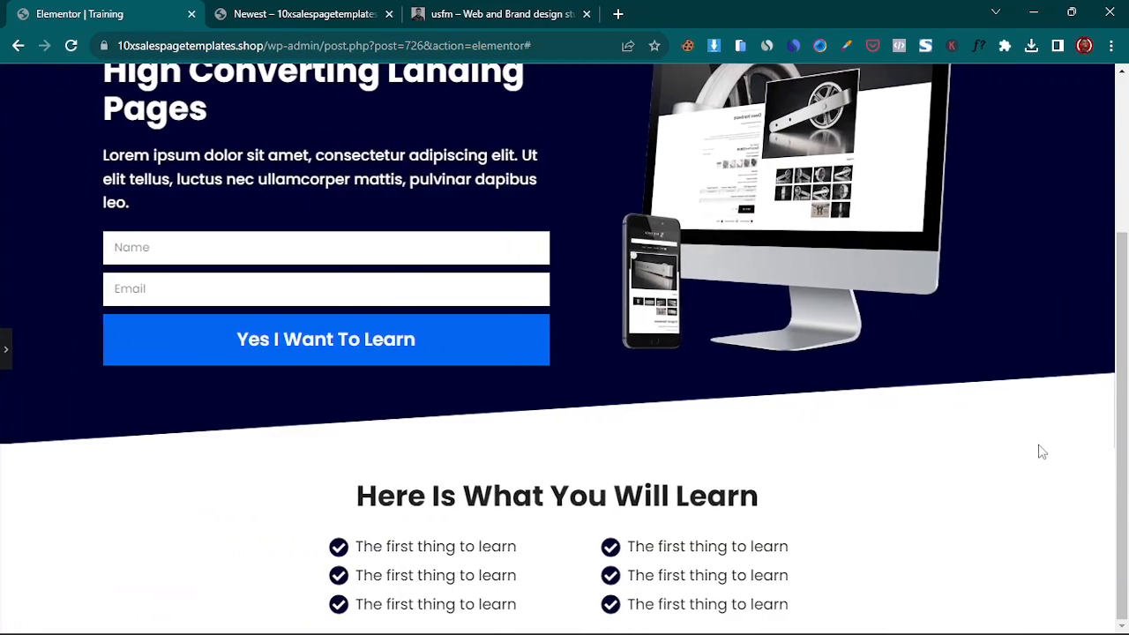
scroll(458, 330, "up", 3)
scroll(467, 340, "down", 3)
left_click(3, 351)
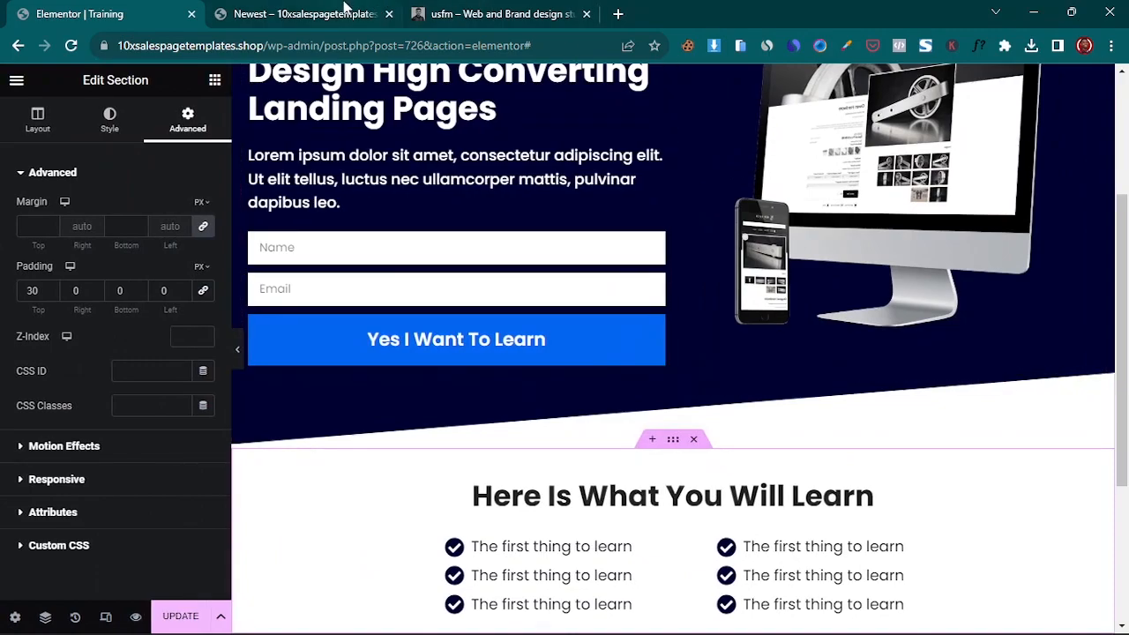
scroll(431, 534, "down", 3)
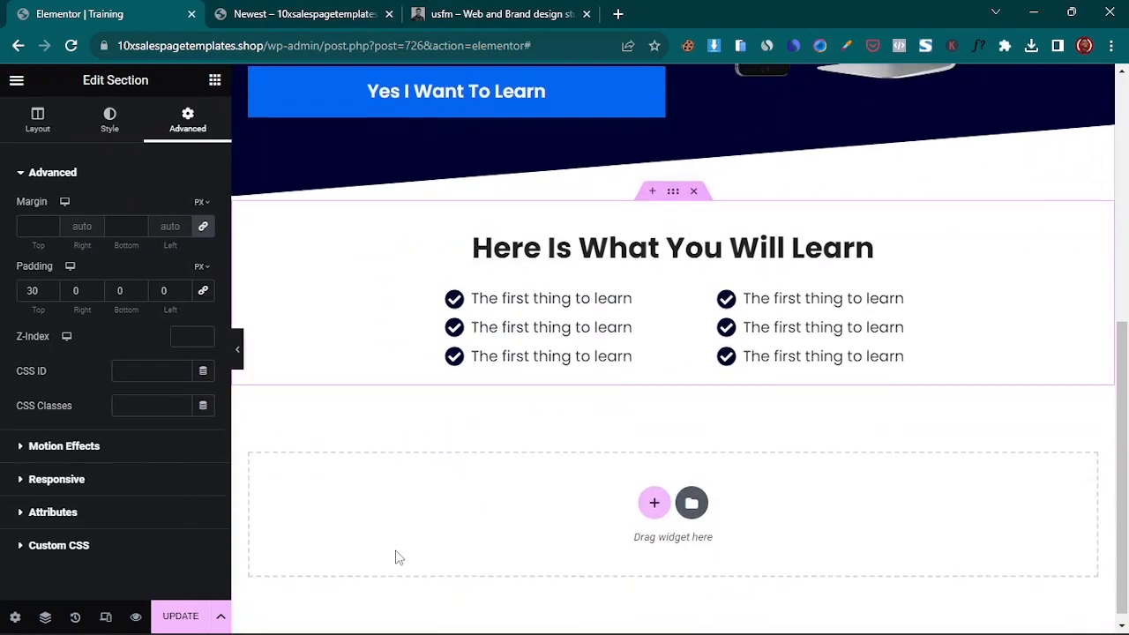
left_click(177, 617)
- Compare the "Here Is What You Will Learn" section with its counterpart on the Newest reference page
left_click(292, 15)
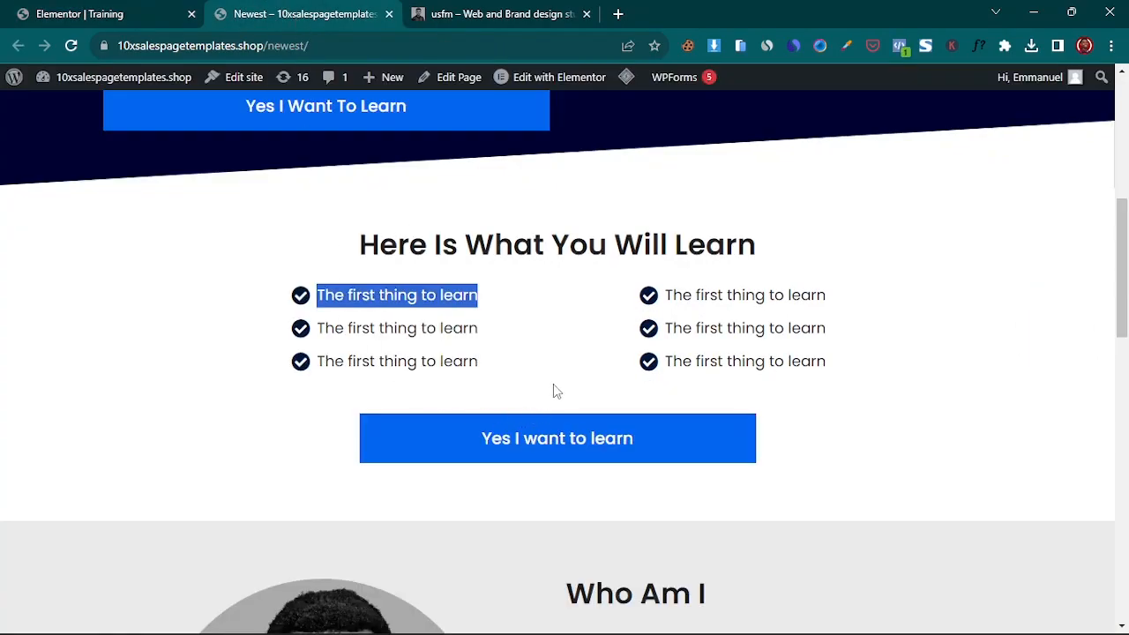
left_click(202, 368)
left_click(161, 8)
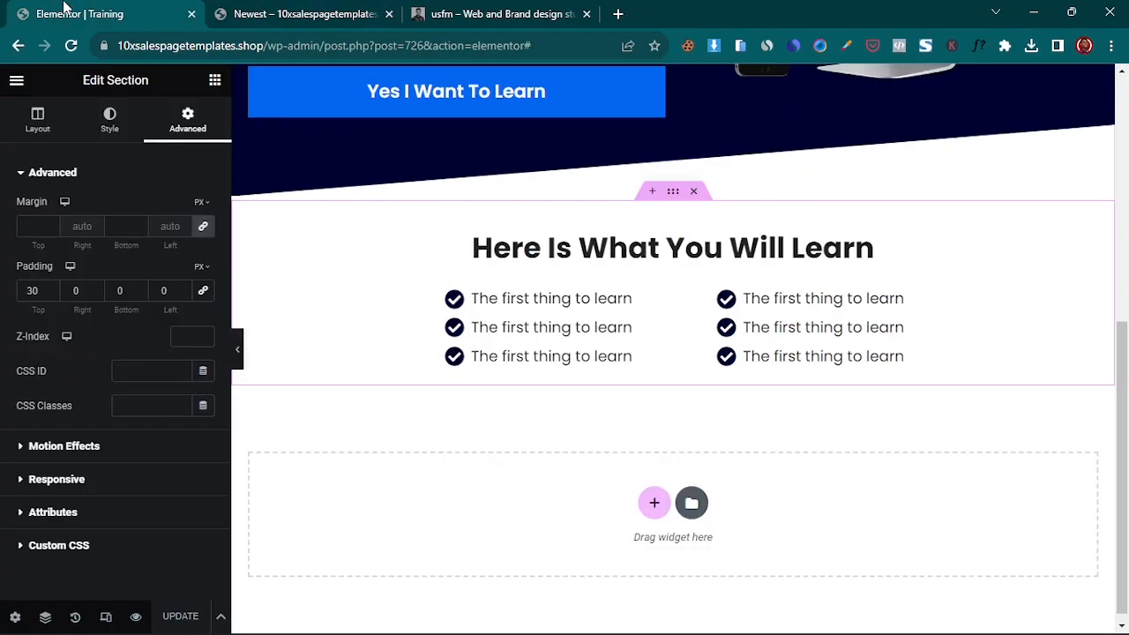
left_click(309, 10)
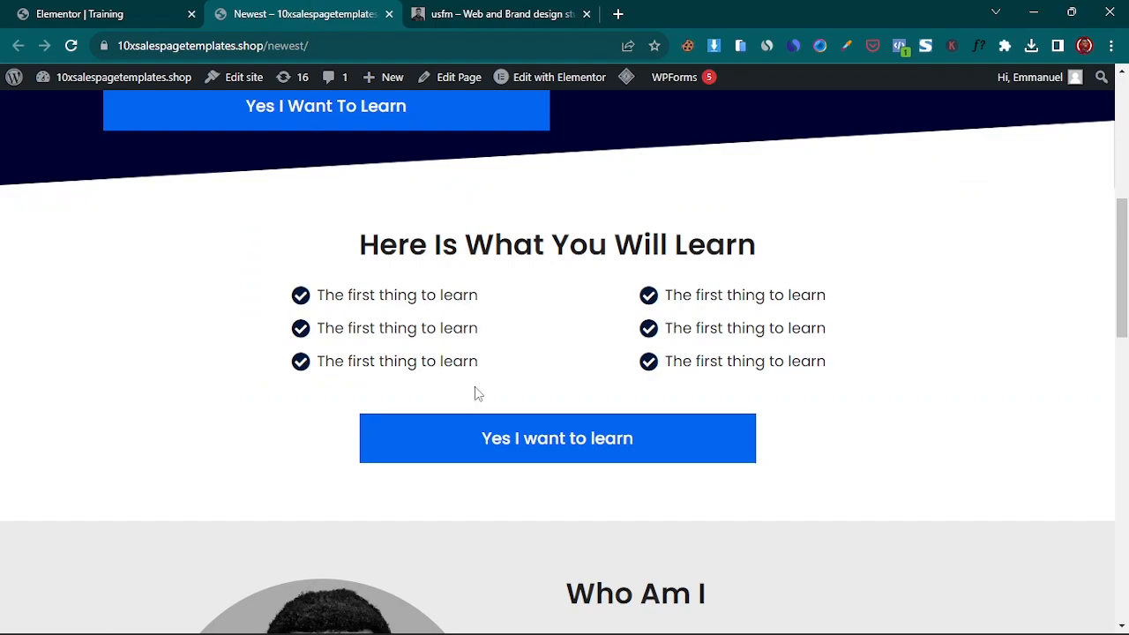
left_click(119, 11)
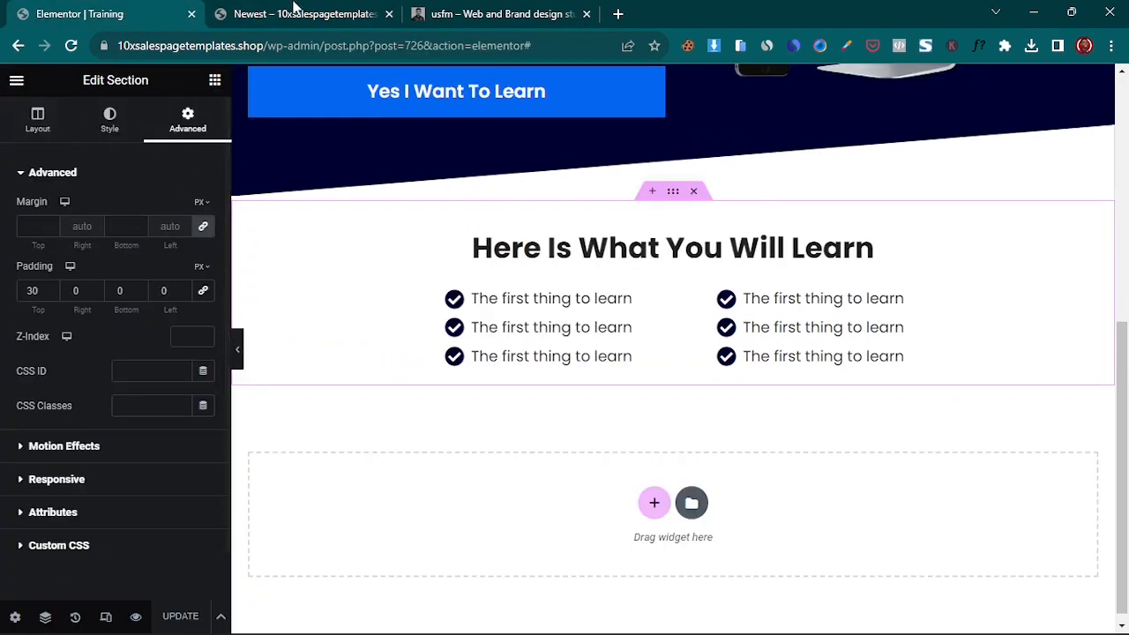
key("ctrl+Tab")
left_click(79, 11)
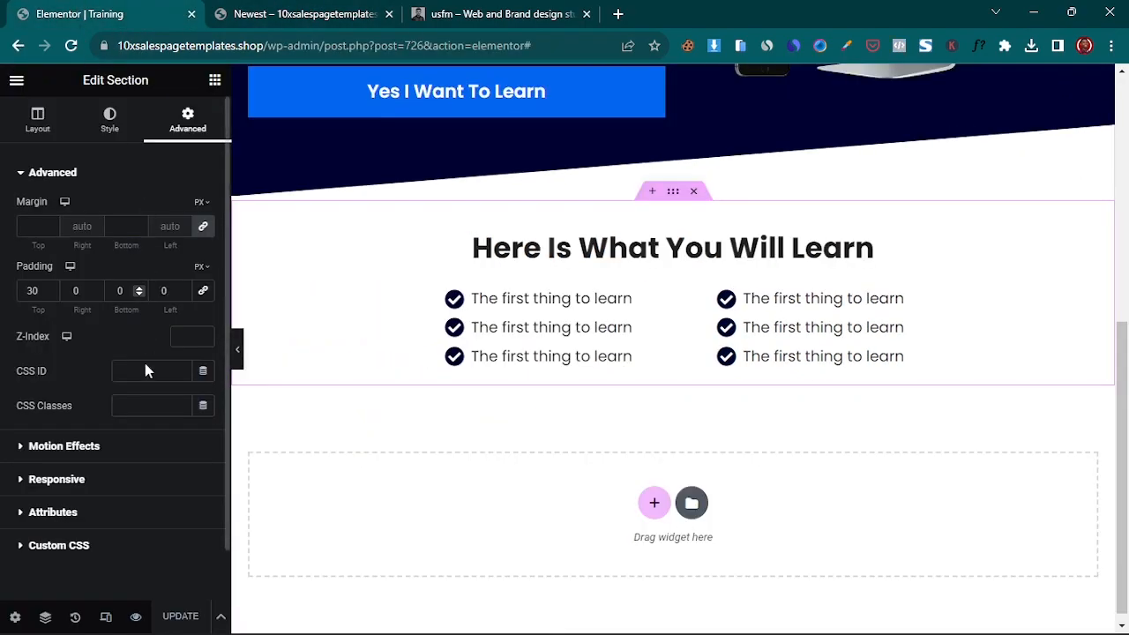
- Add a single-column inner section below the icon lists and set its content width to 595
left_click(213, 82)
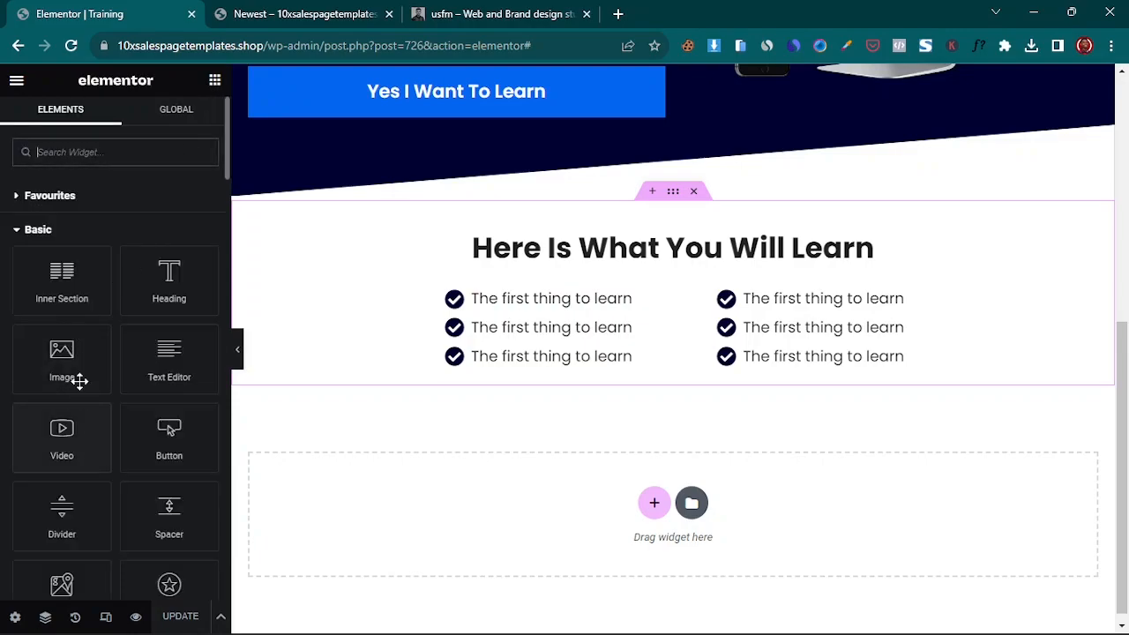
left_click_drag(64, 275, 615, 375)
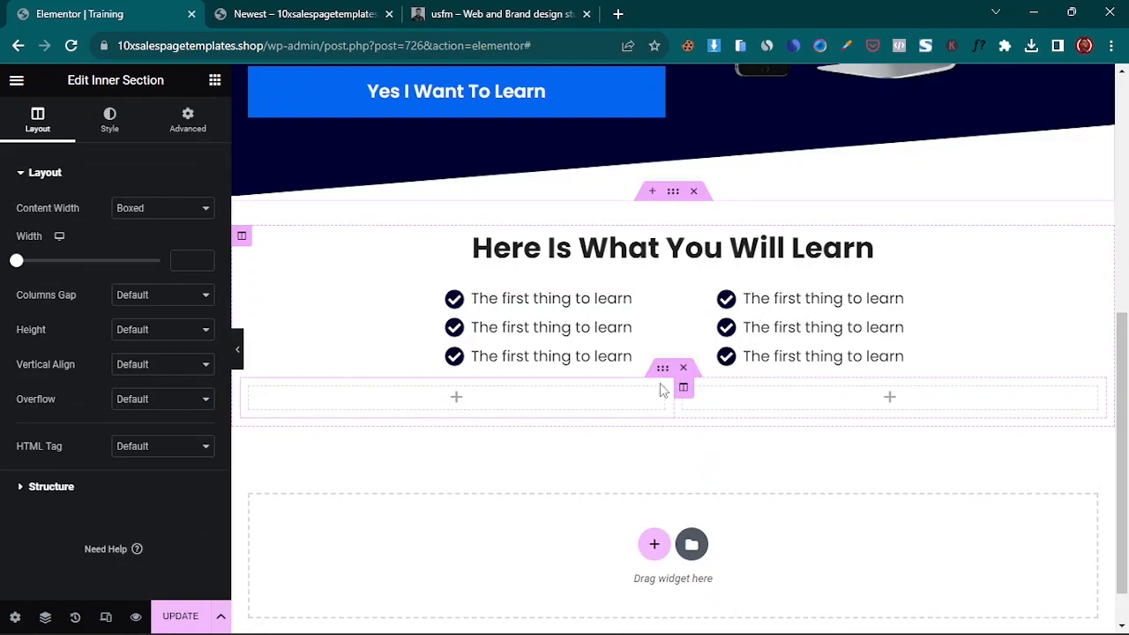
right_click(680, 391)
left_click(714, 615)
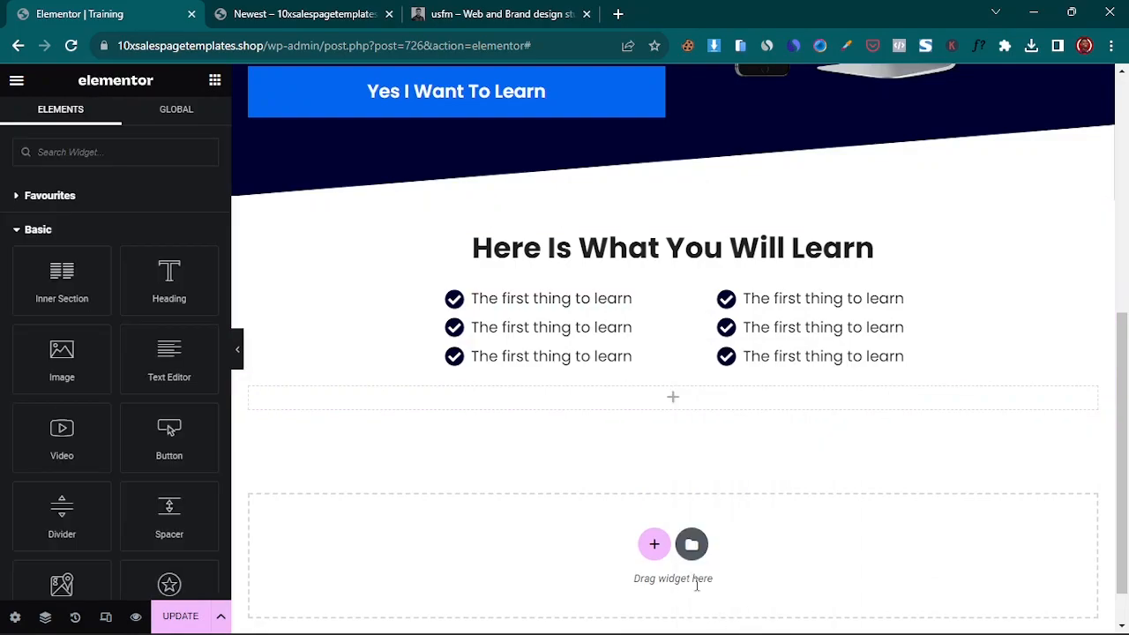
left_click(663, 370)
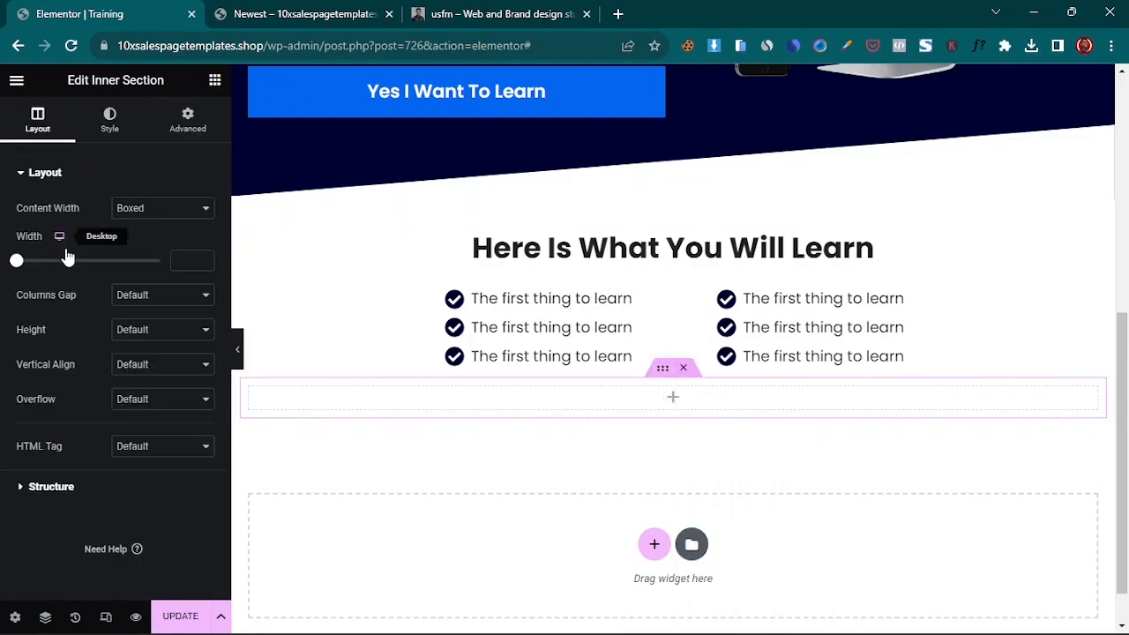
left_click_drag(15, 262, 25, 300)
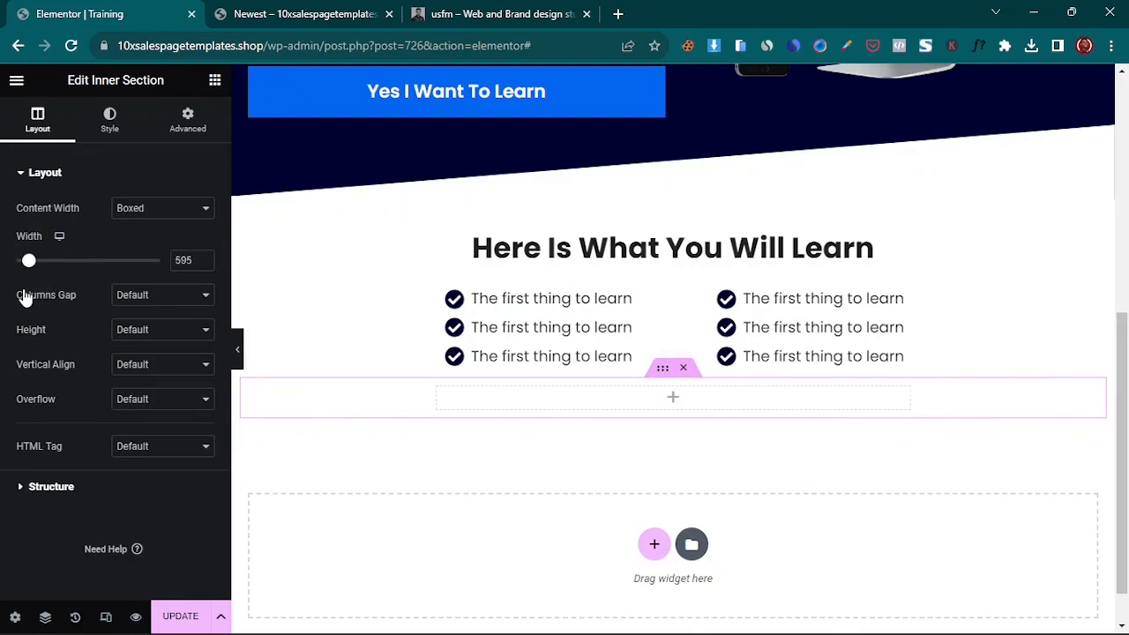
- Add a Button widget to the new inner section and replace its text with "Yes I want to learn" copied from the Newest page
left_click(214, 81)
left_click_drag(176, 433, 536, 390)
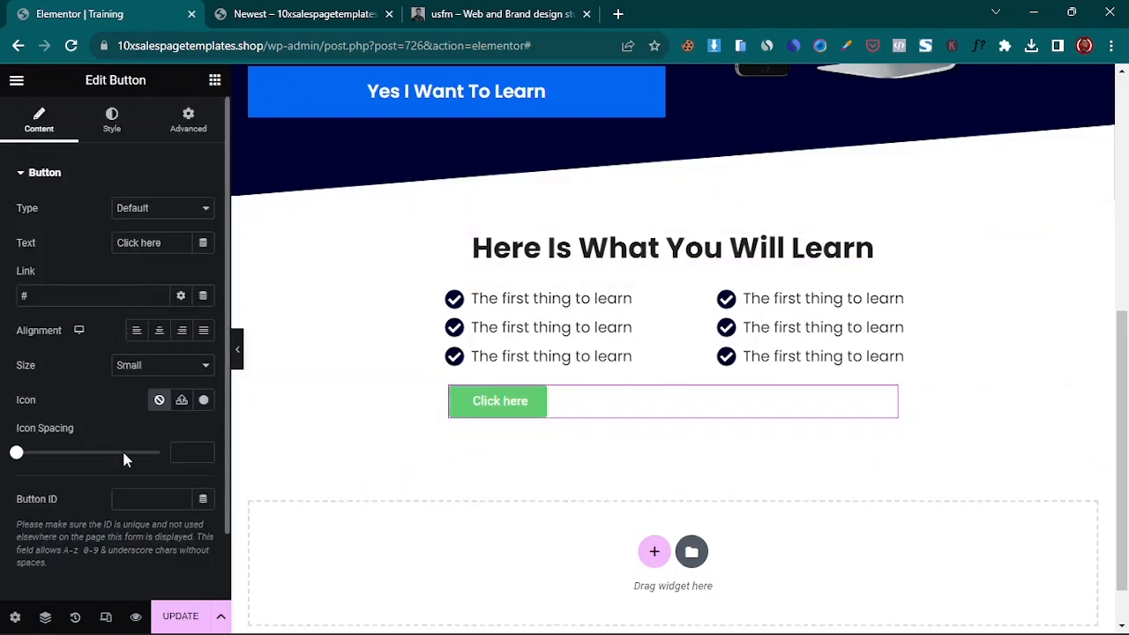
triple_click(169, 240)
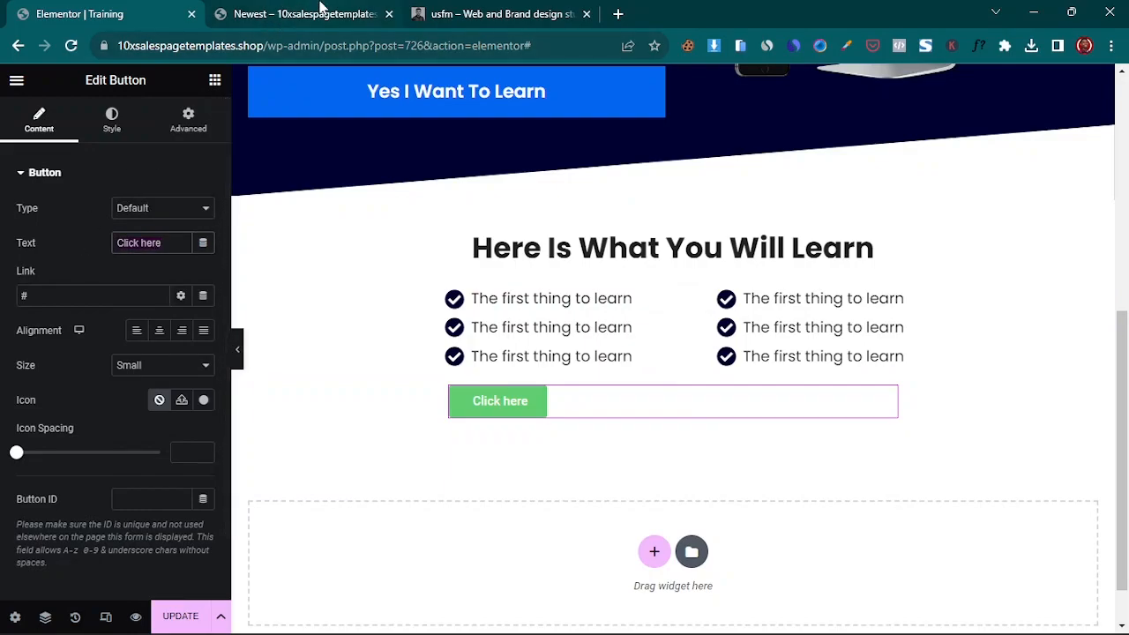
left_click(309, 13)
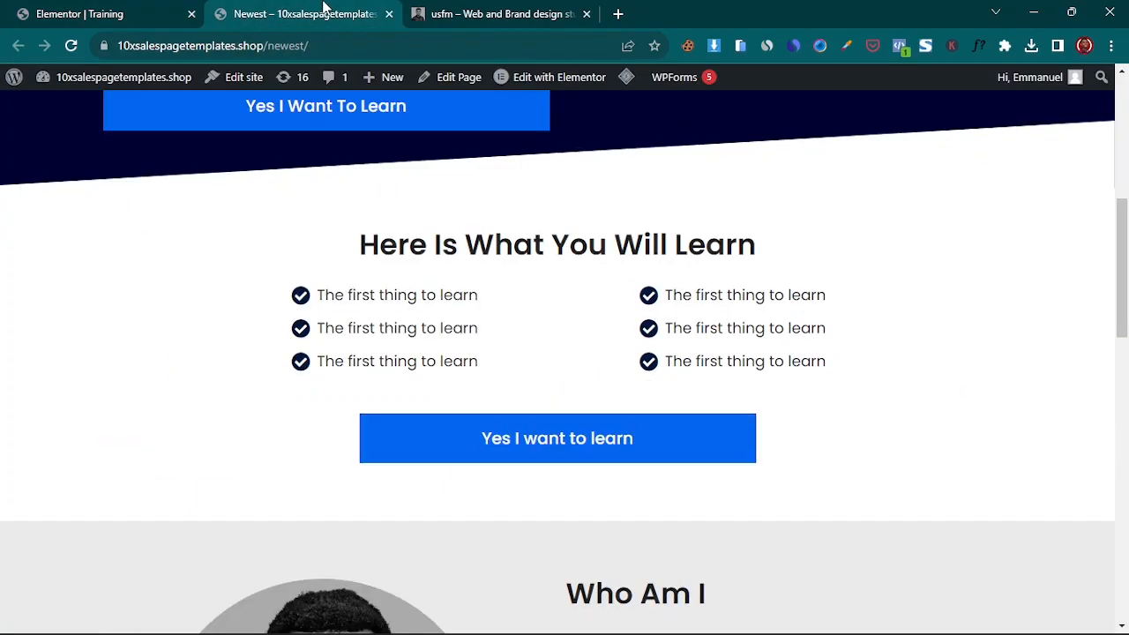
left_click_drag(298, 454, 687, 441)
key("ctrl+c")
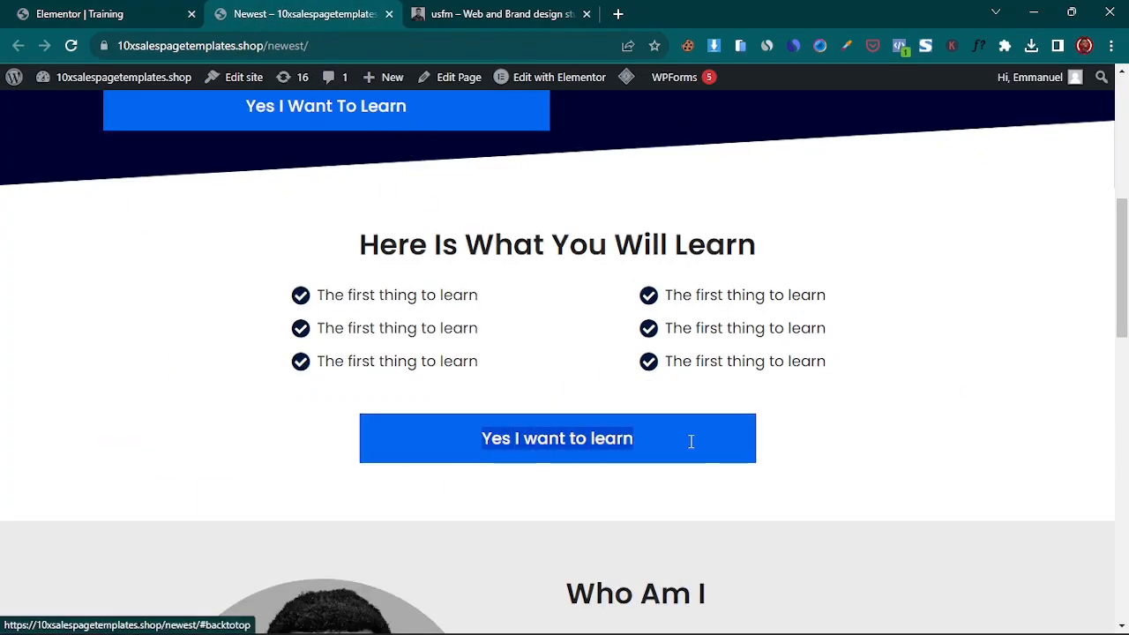
right_click(598, 451)
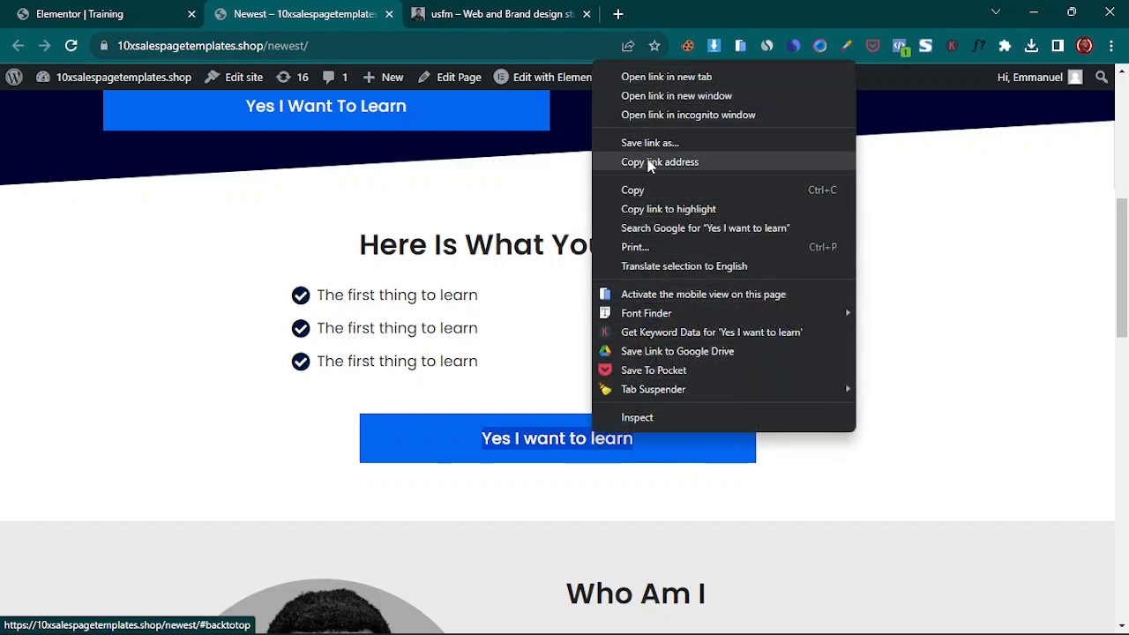
left_click(645, 189)
left_click(102, 12)
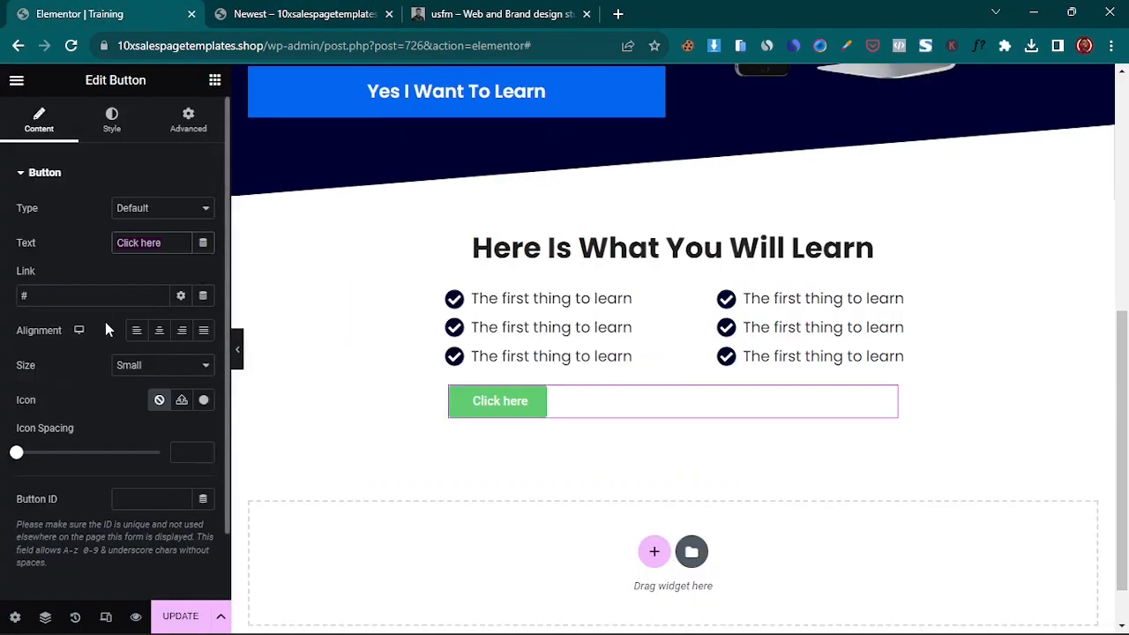
left_click(83, 304)
key("ctrl+v")
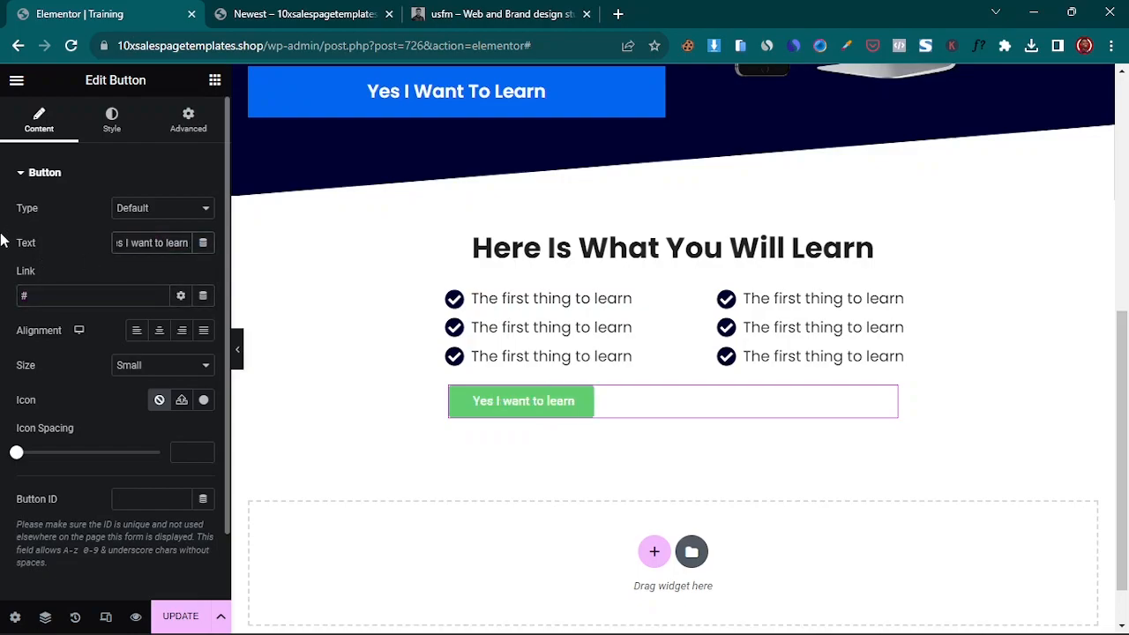
- Justify the "Yes I want to learn" button across its column and open its link for editing
left_click(159, 332)
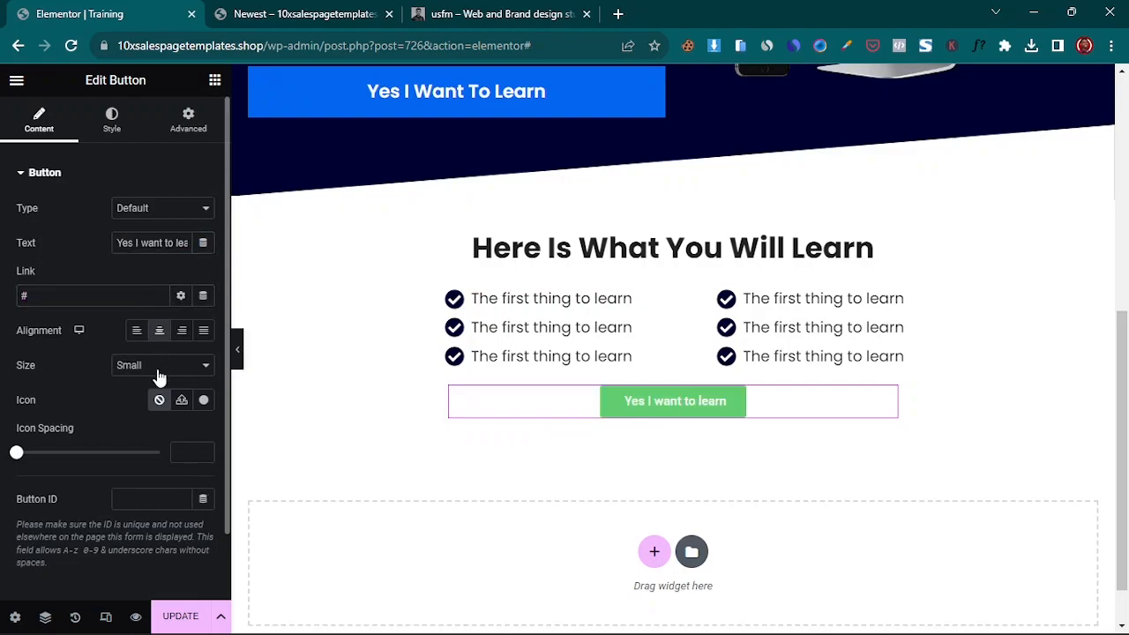
left_click(204, 331)
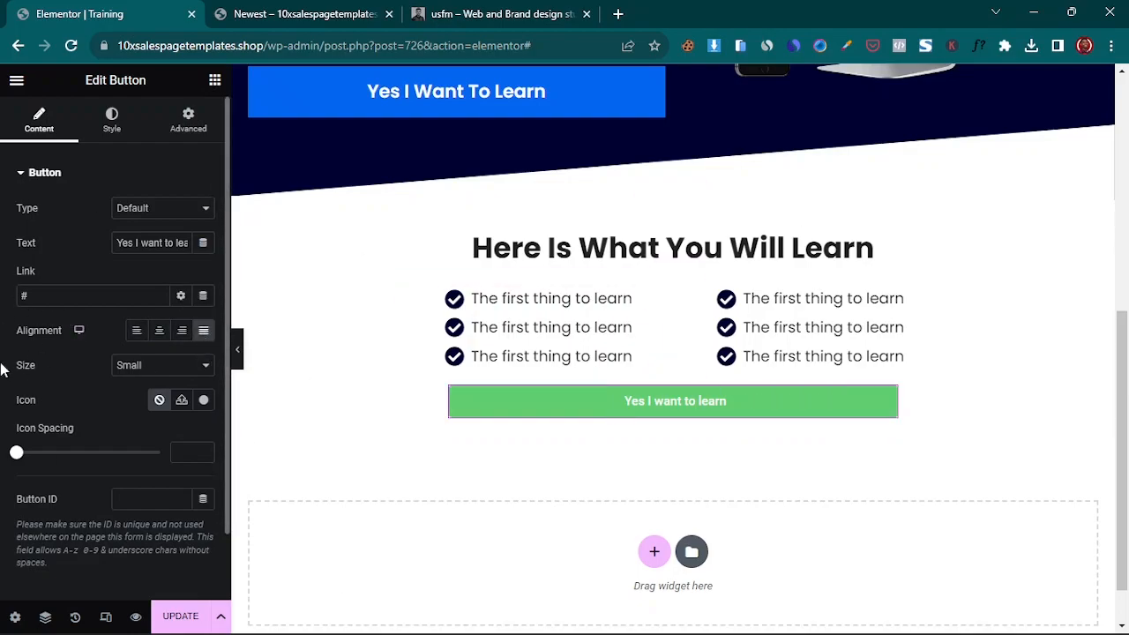
left_click(77, 301)
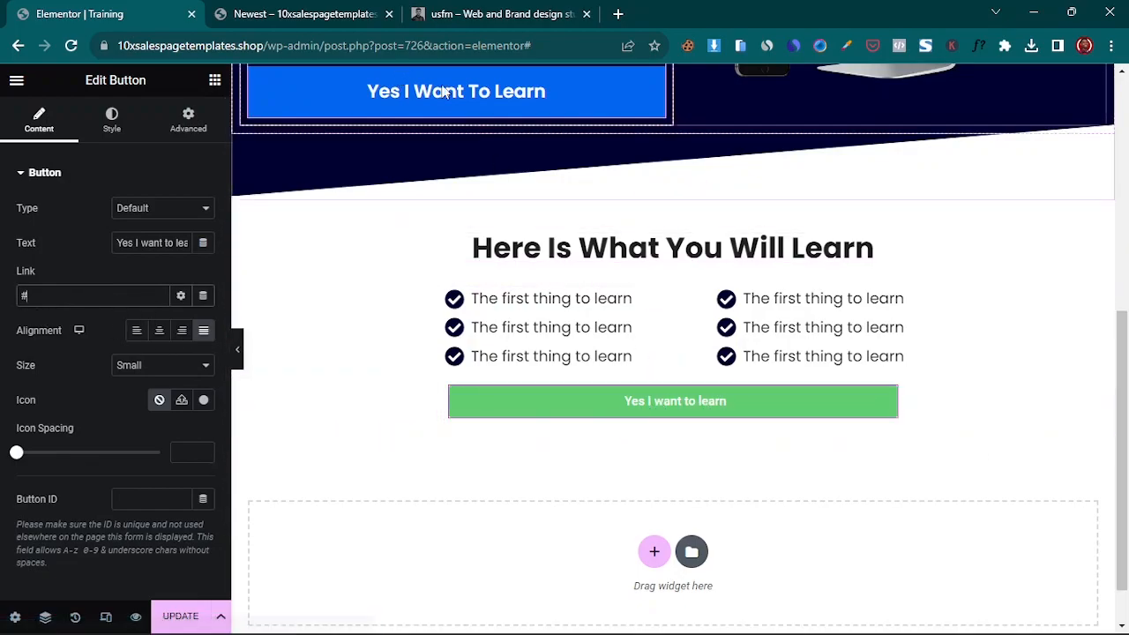
scroll(413, 148, "up", 3)
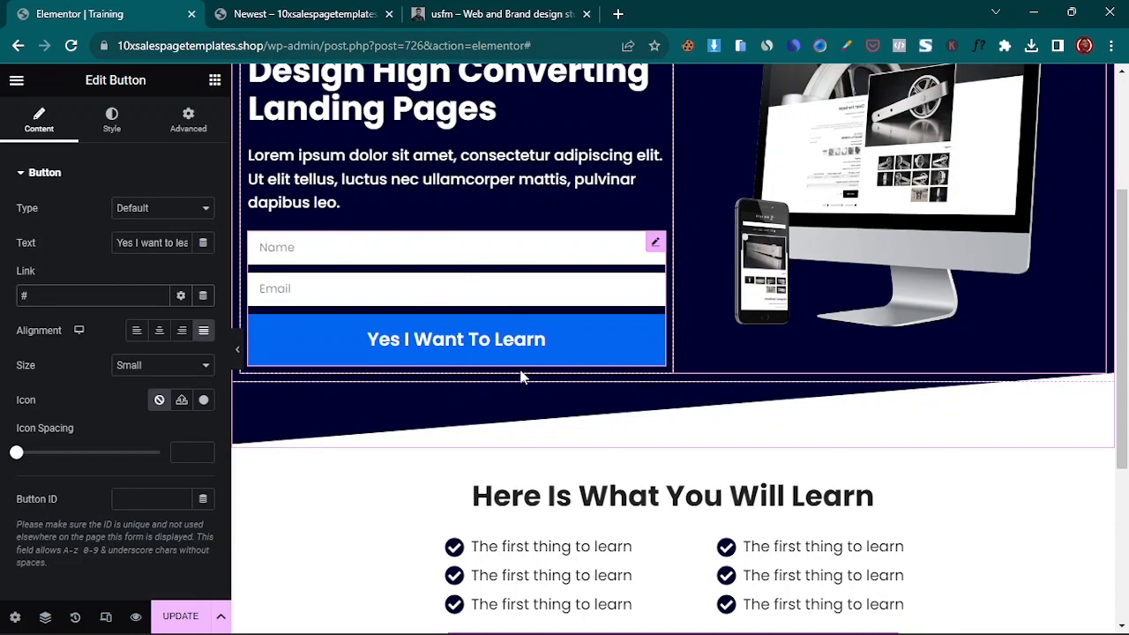
scroll(585, 324, "down", 2)
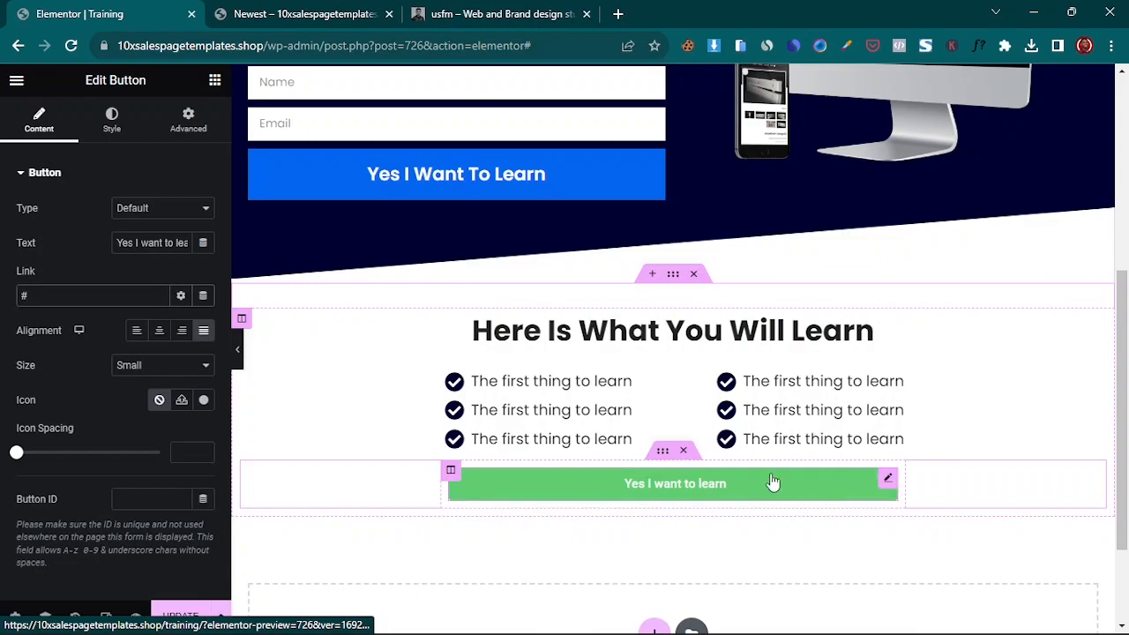
- Set the link of the green "Yes I want to learn" button to #backtotop
scroll(446, 157, "up", 2)
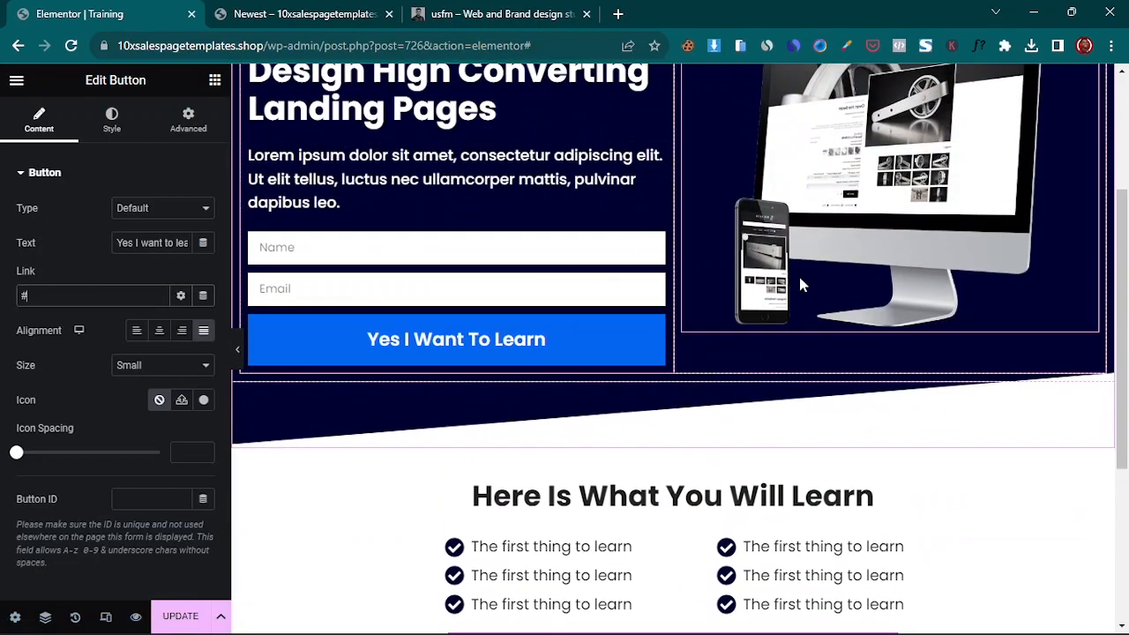
scroll(544, 267, "down", 2)
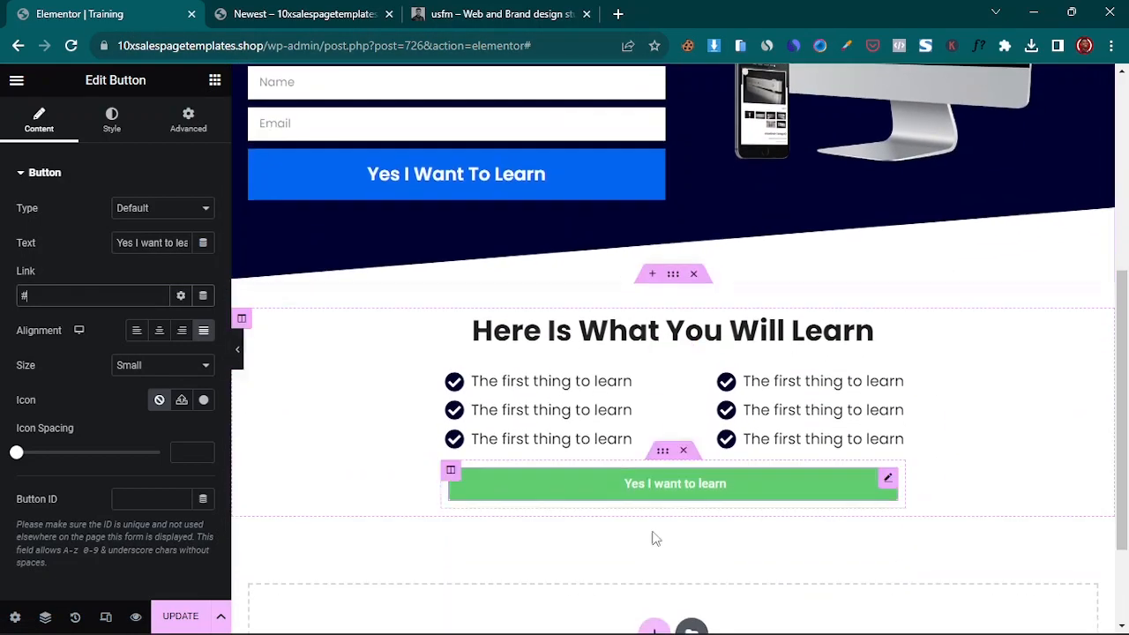
left_click(887, 490)
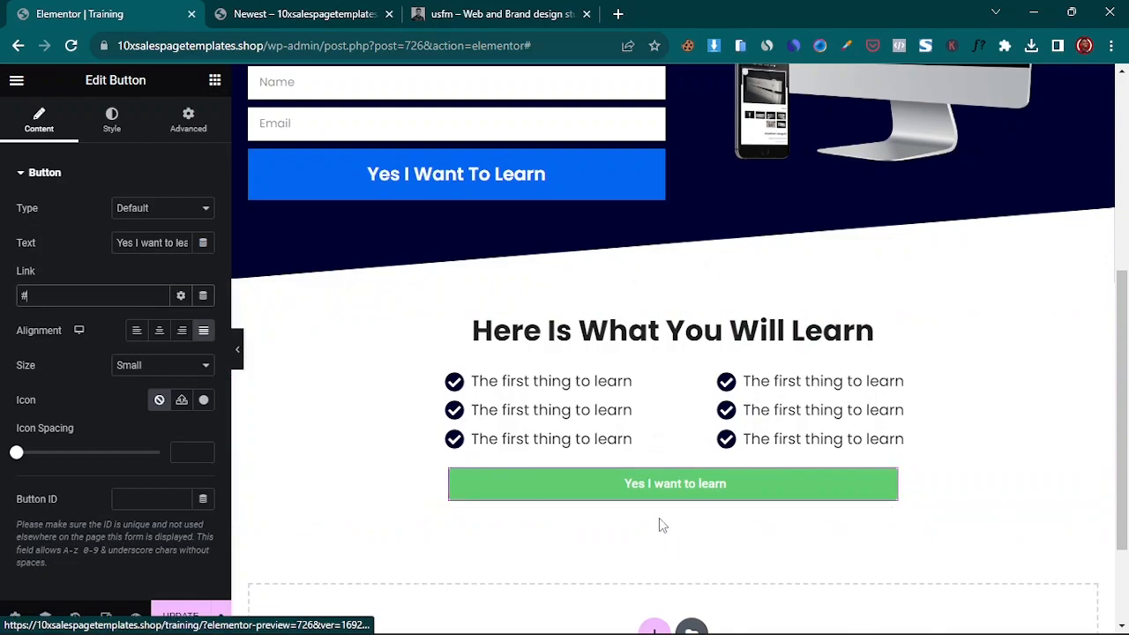
scroll(635, 441, "up", 2)
scroll(496, 77, "up", 2)
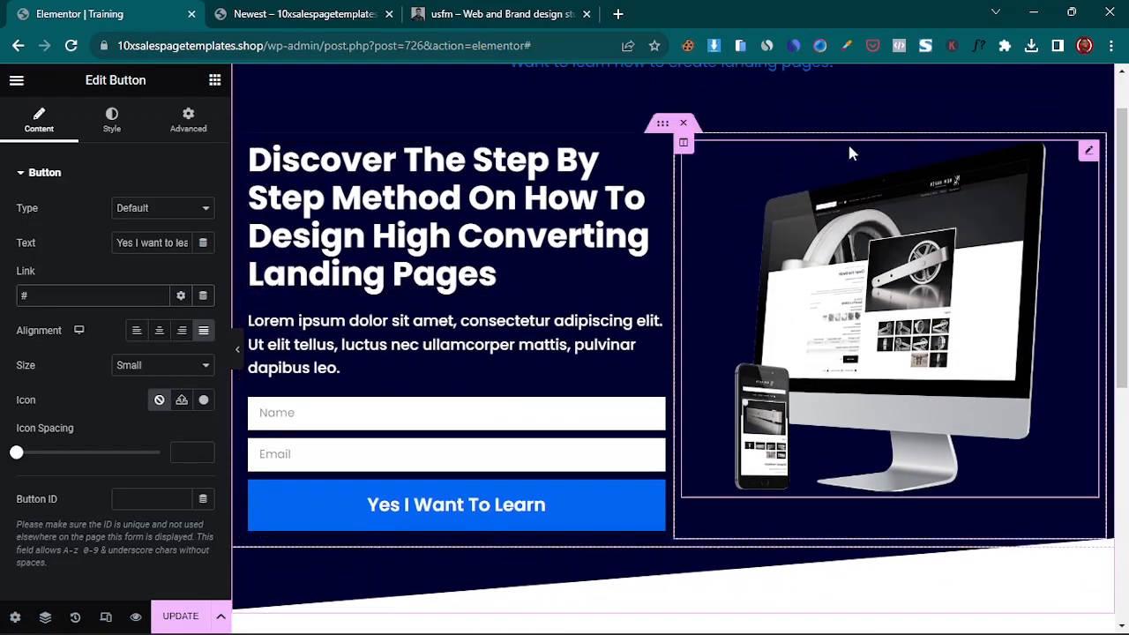
scroll(496, 456, "down", 2)
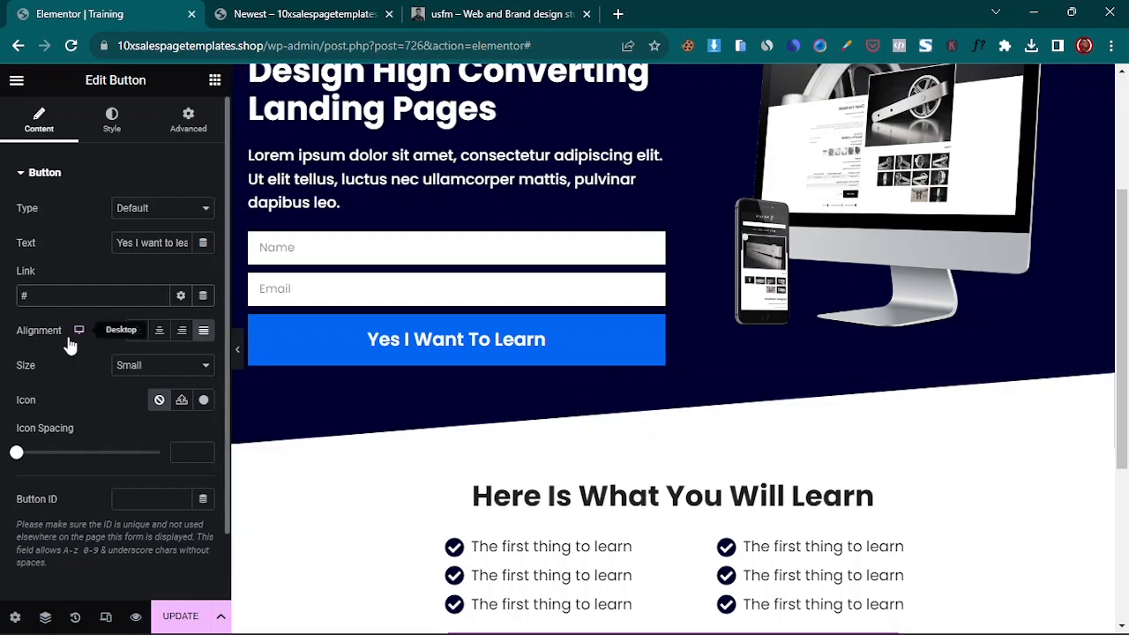
scroll(576, 438, "down", 1)
scroll(575, 438, "down", 2)
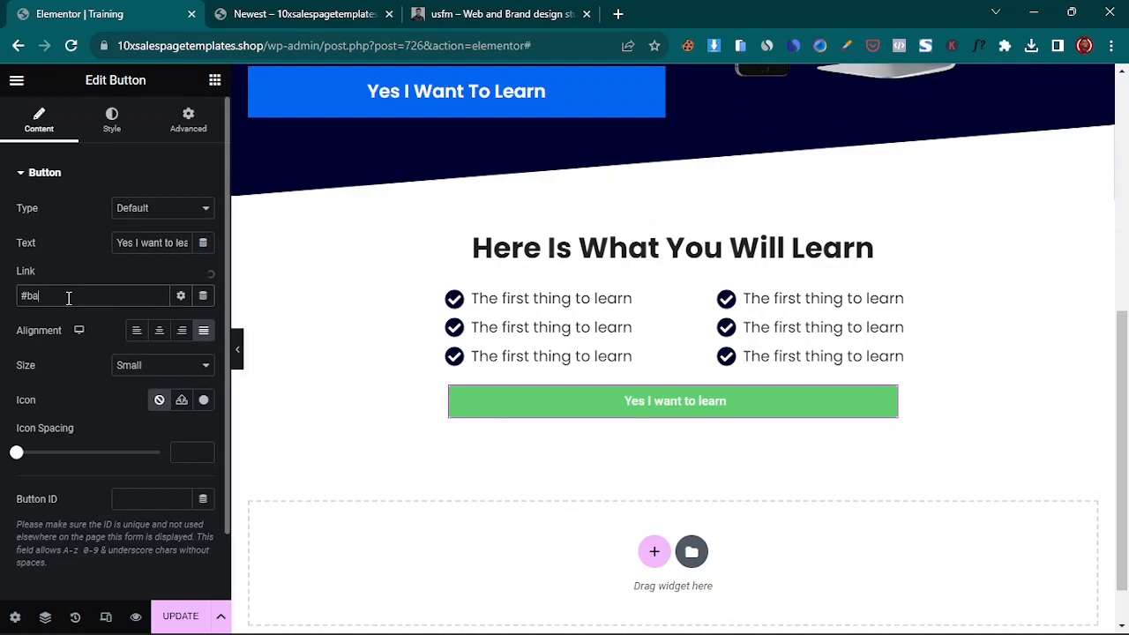
type("cktotop")
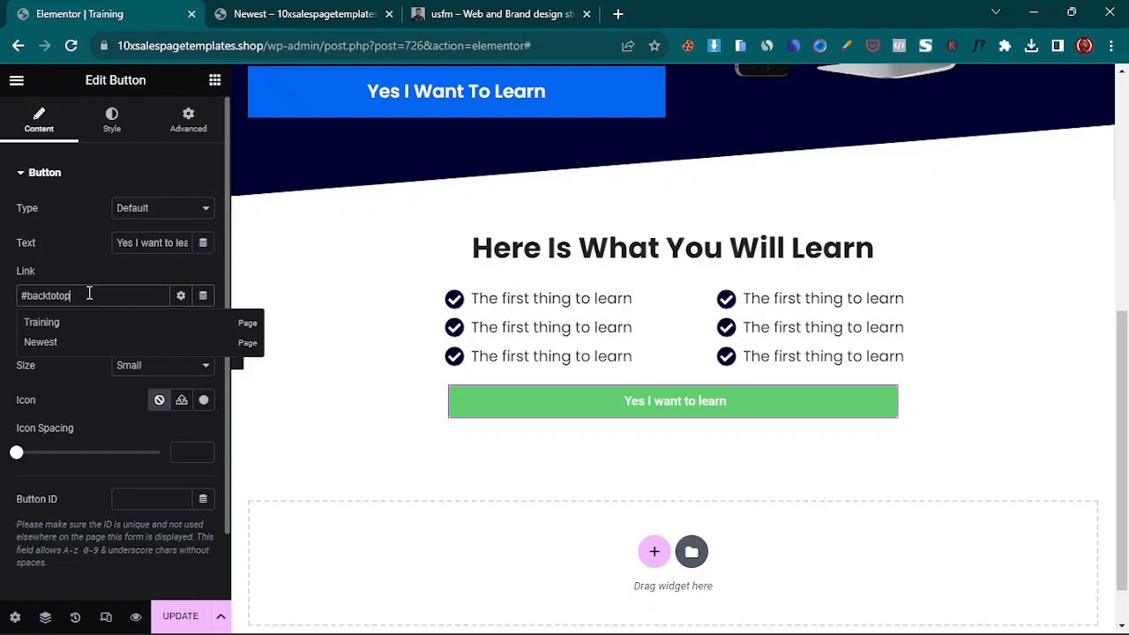
- Copy "backtotop" from the button's link and paste it as the CSS ID of the hero's inner section containing the headline and form
left_click(46, 296)
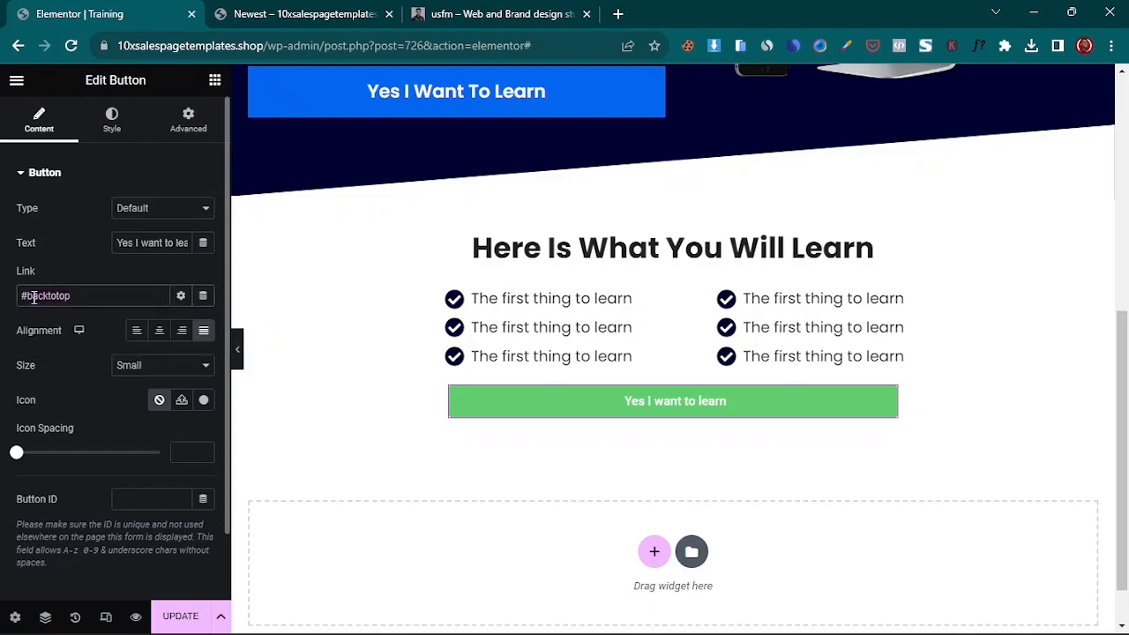
right_click(100, 296)
left_click(123, 355)
scroll(660, 365, "up", 5)
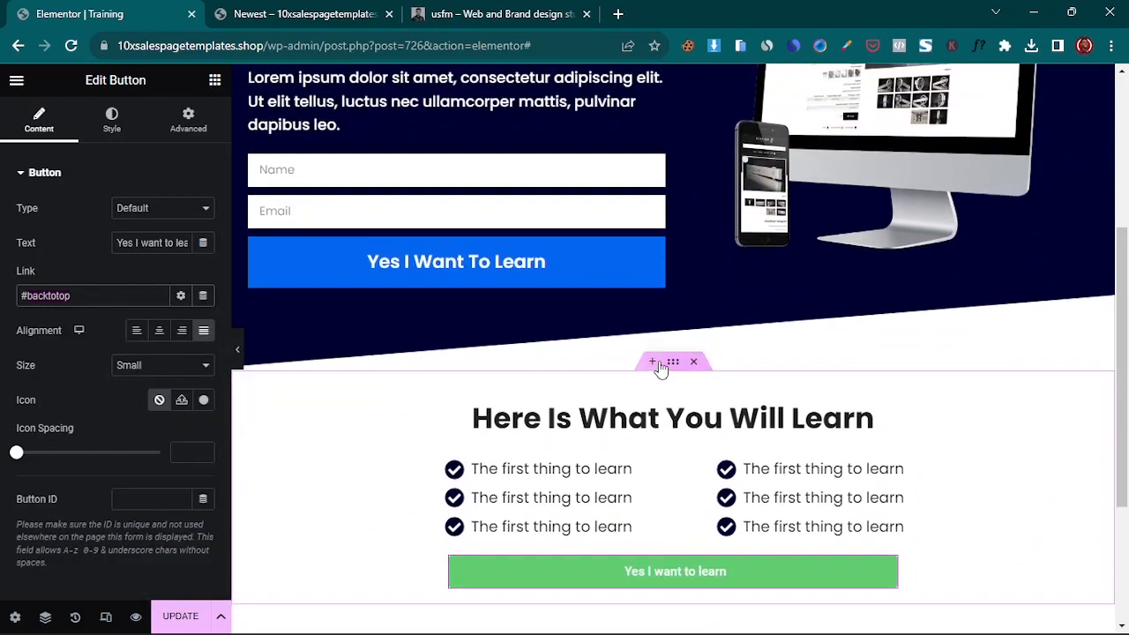
scroll(672, 201, "up", 1)
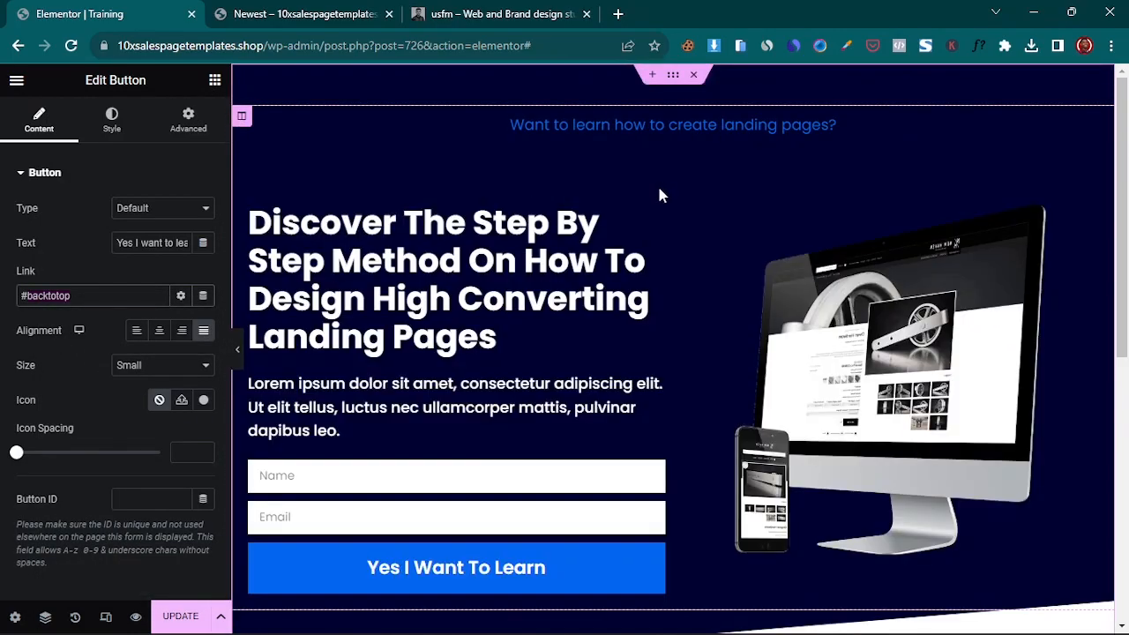
left_click(664, 189)
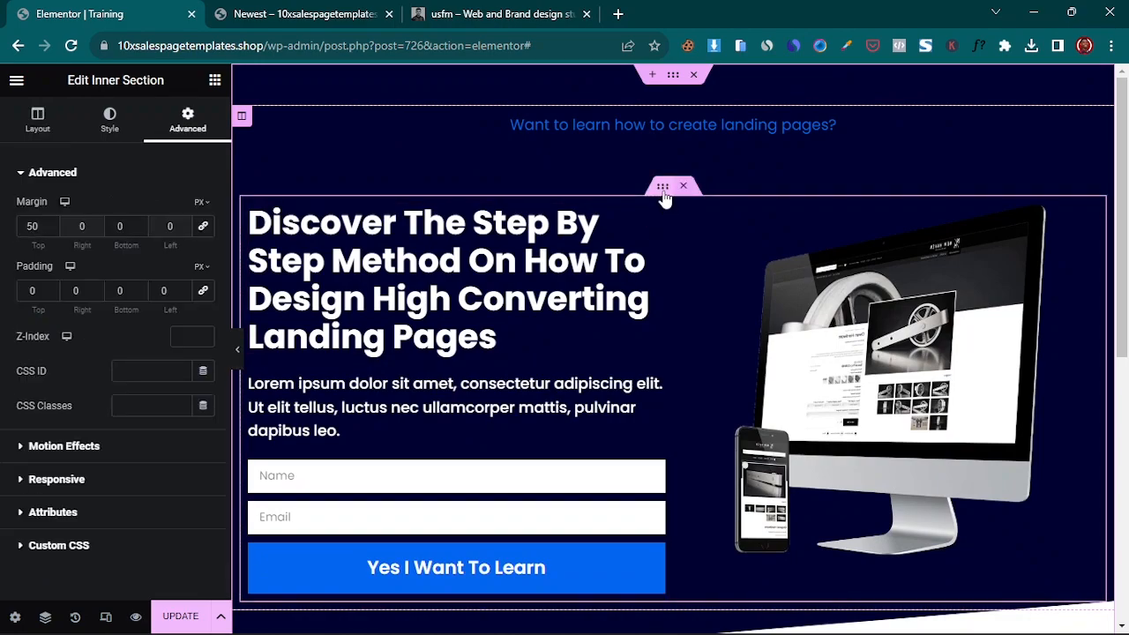
left_click(128, 373)
key("ctrl+v")
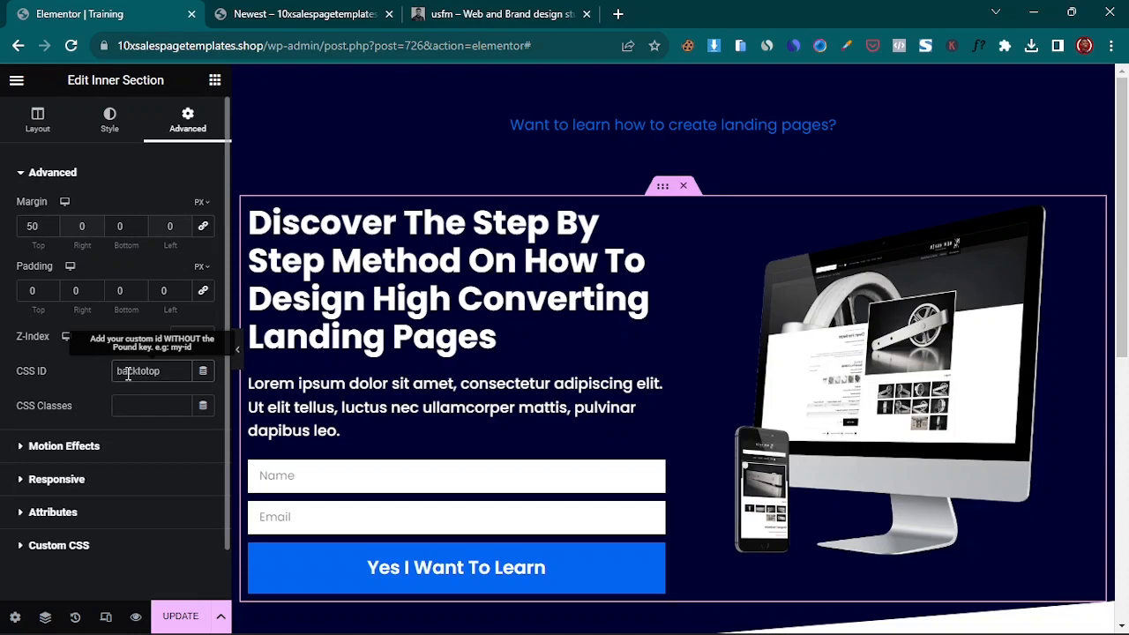
- Change the font family of the green "Yes I want to learn" button to Poppins
scroll(713, 402, "down", 3)
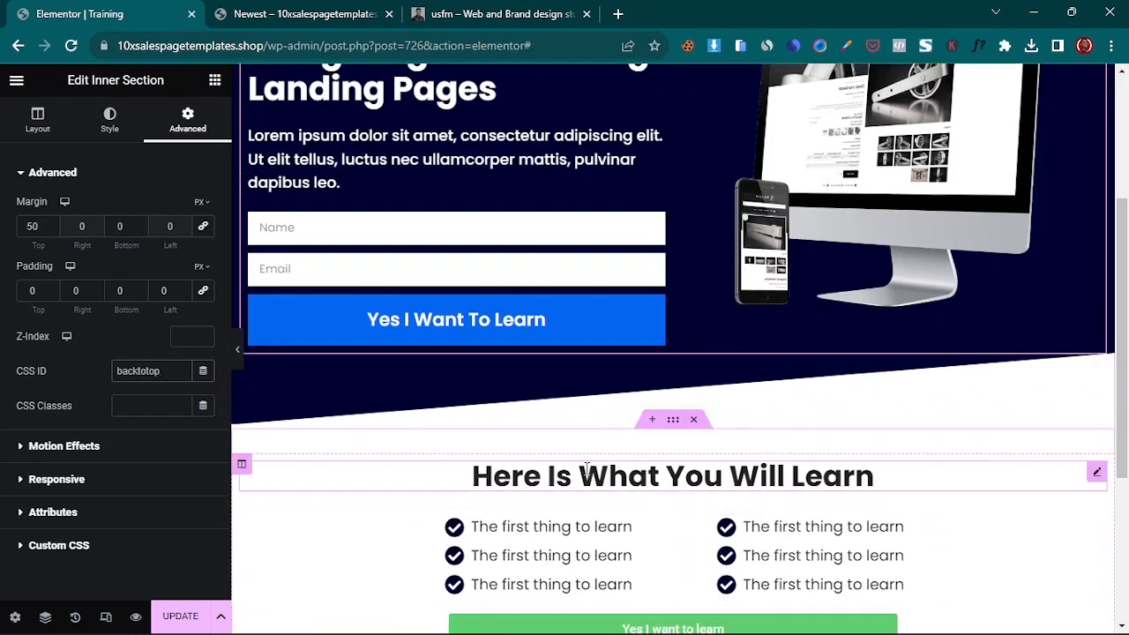
scroll(608, 395, "down", 2)
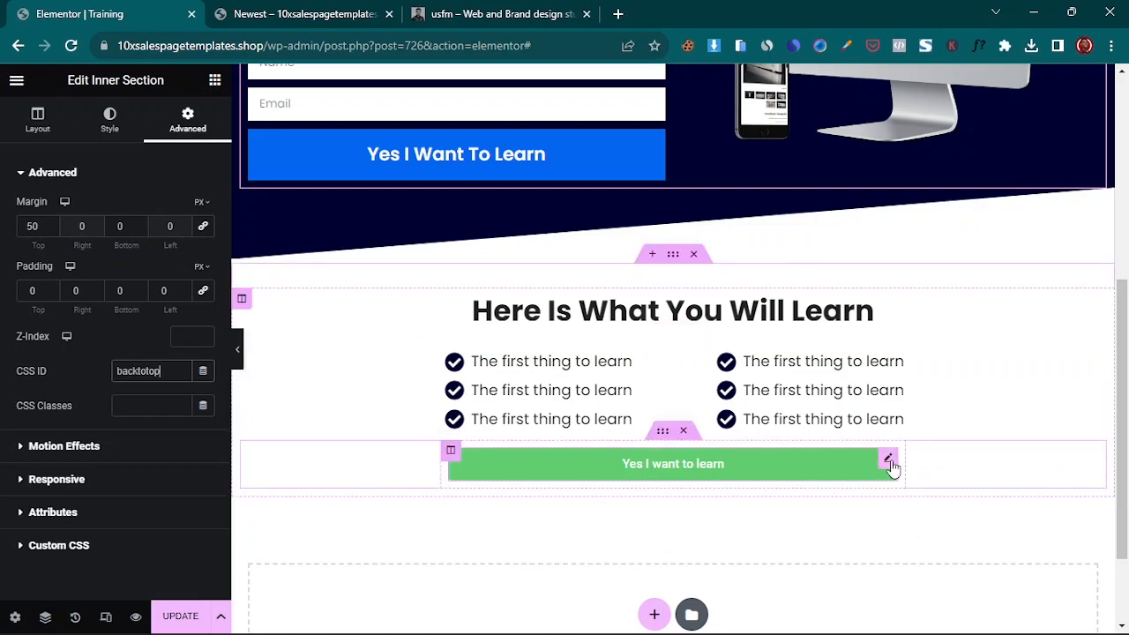
left_click(885, 462)
left_click(111, 122)
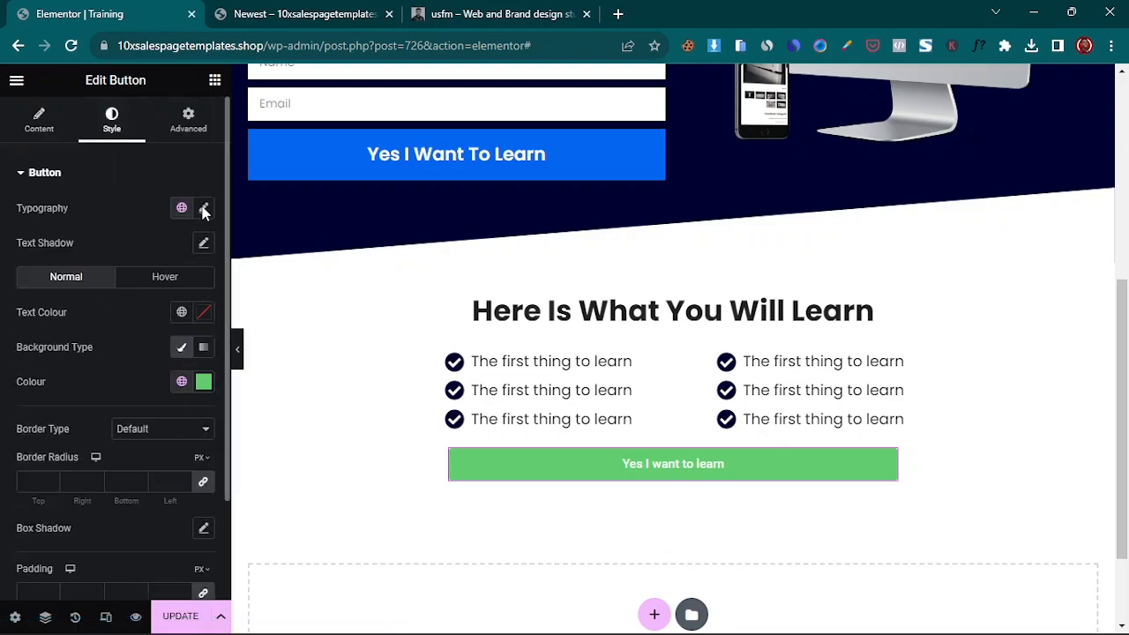
left_click(203, 207)
left_click(141, 285)
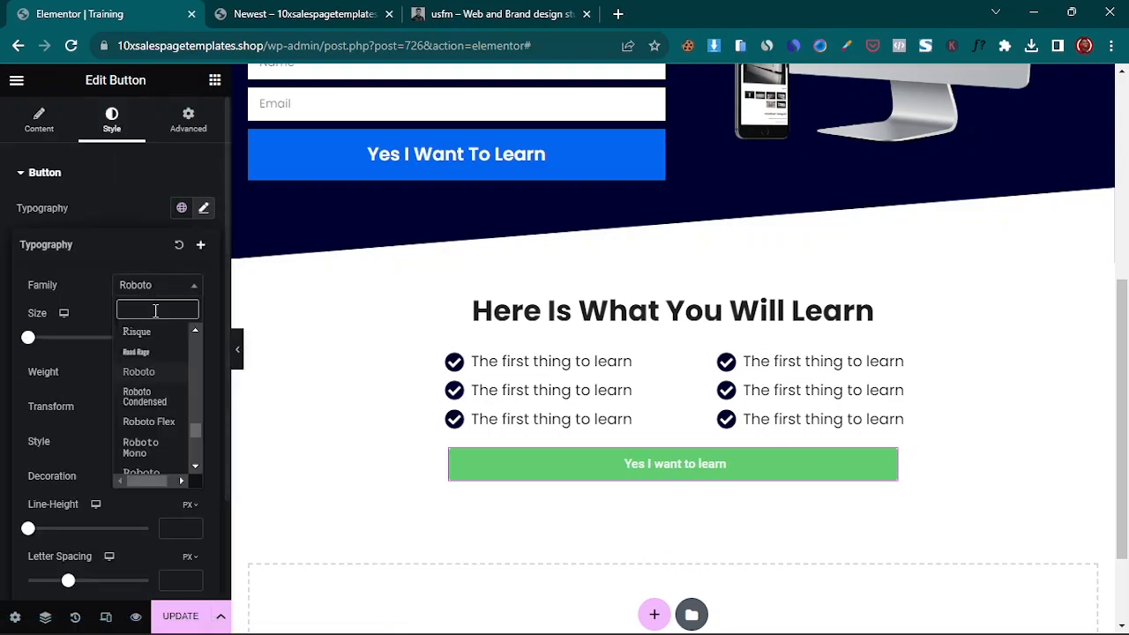
type("pop")
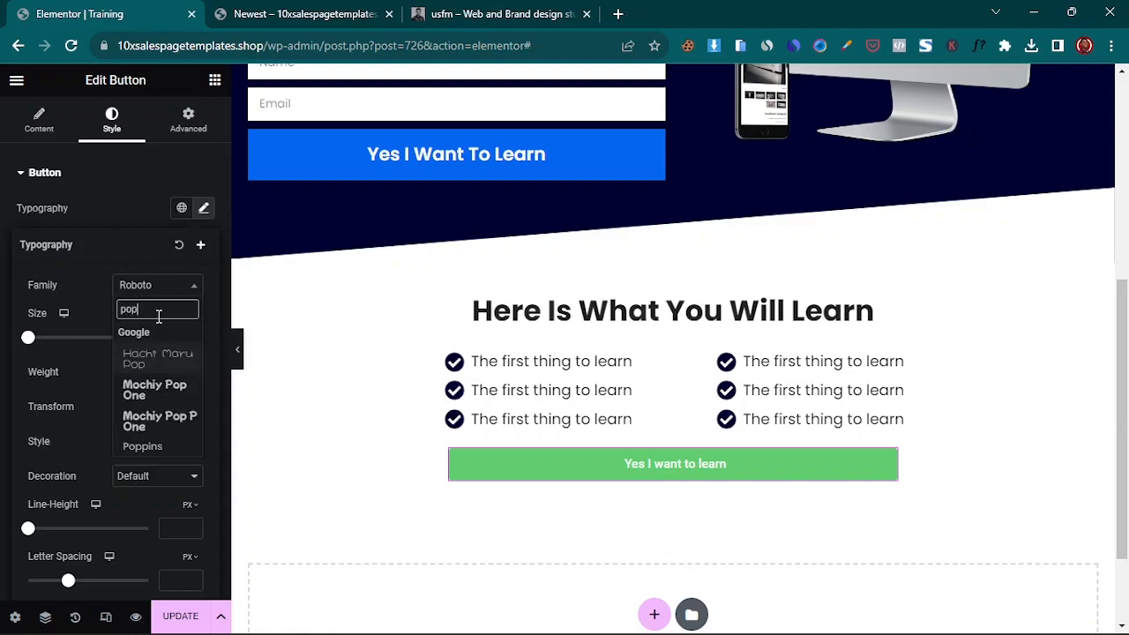
left_click(157, 447)
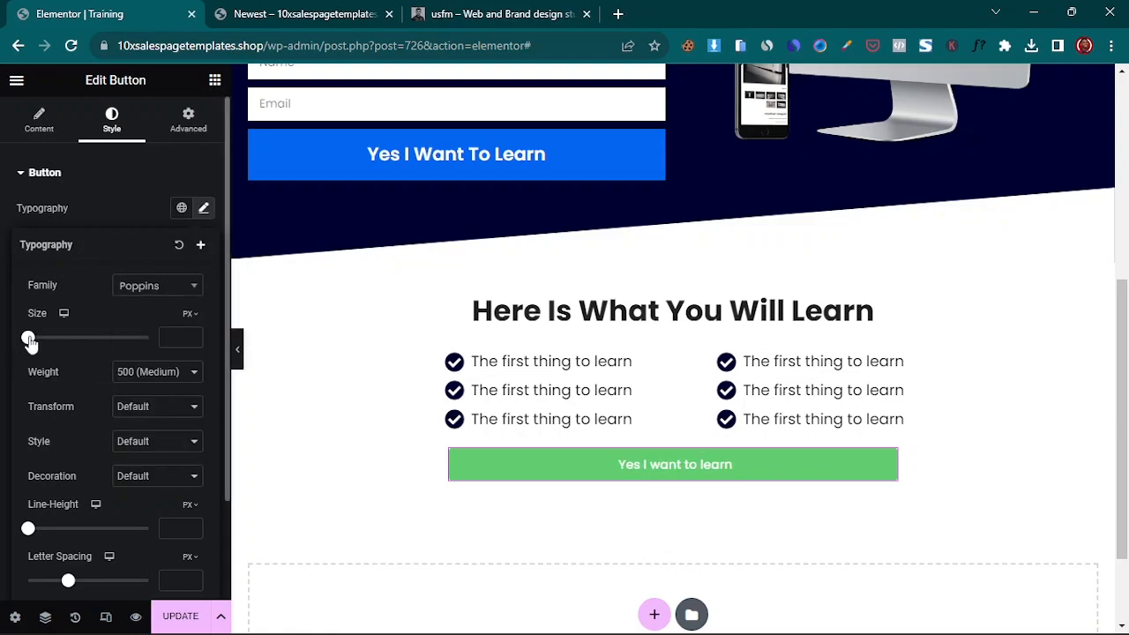
- Set the button text's size to 22 px and its weight to 600 (Semi Bold)
left_click_drag(29, 341, 43, 344)
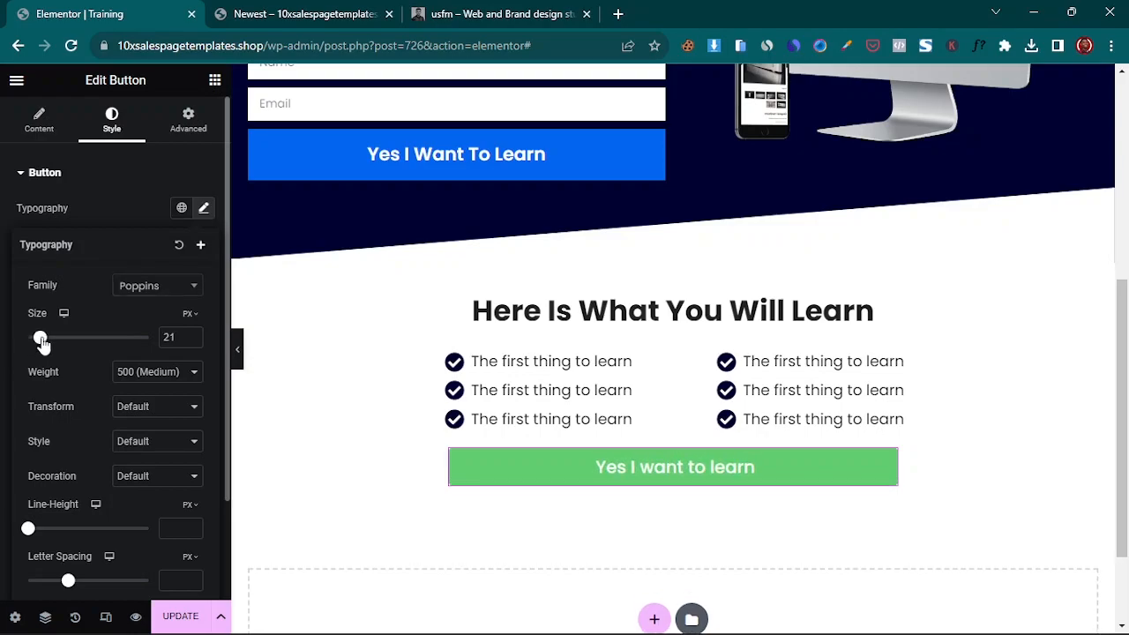
left_click(193, 335)
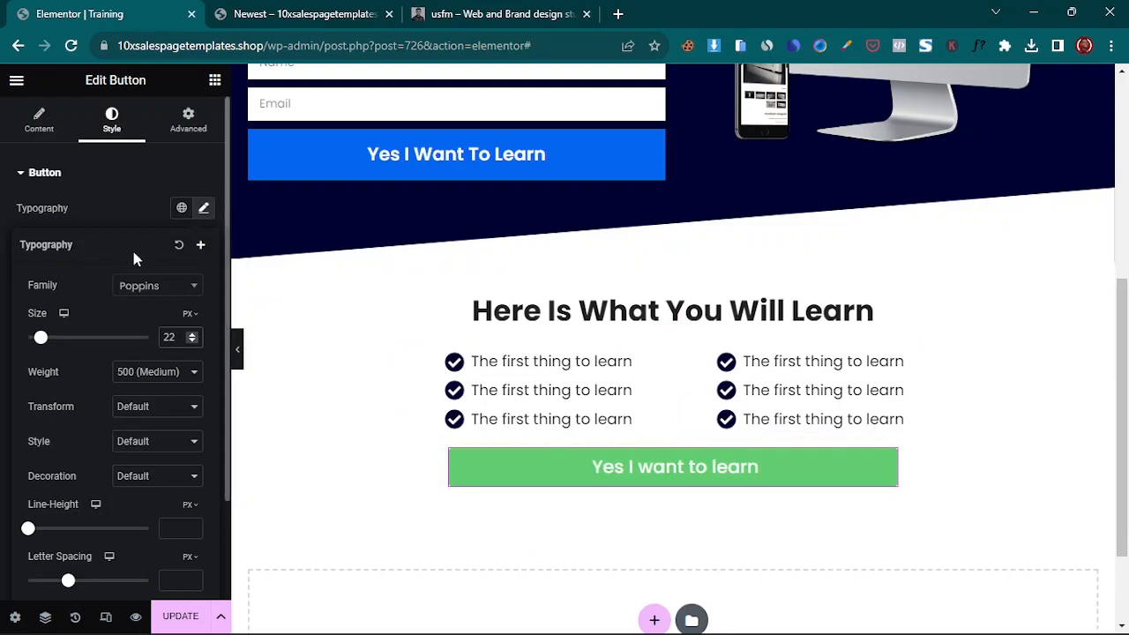
left_click(144, 373)
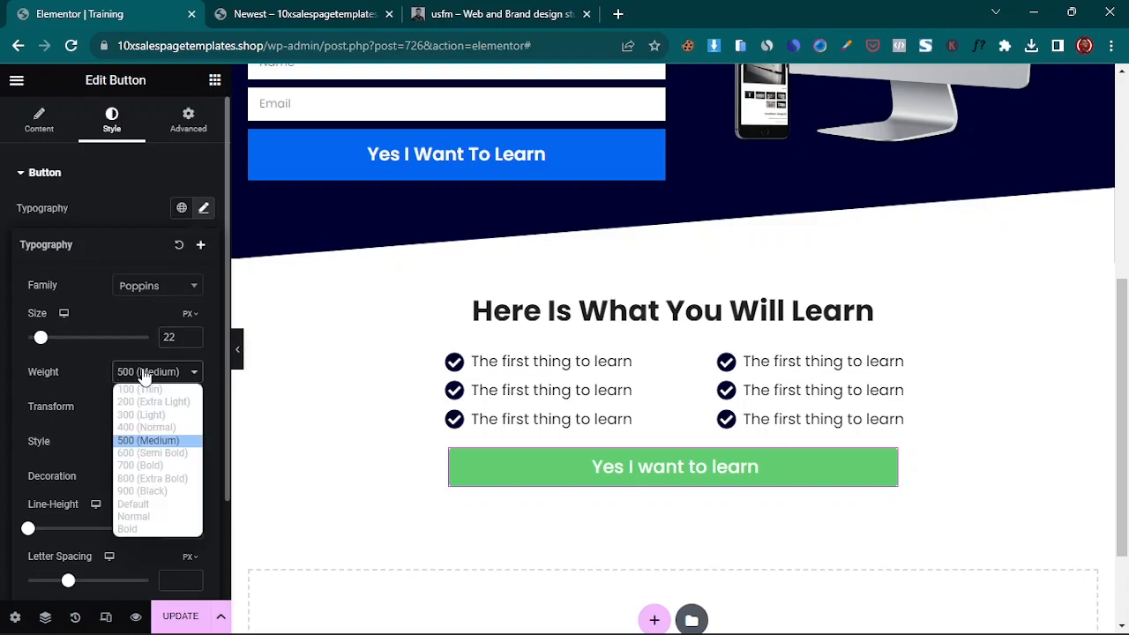
left_click(141, 453)
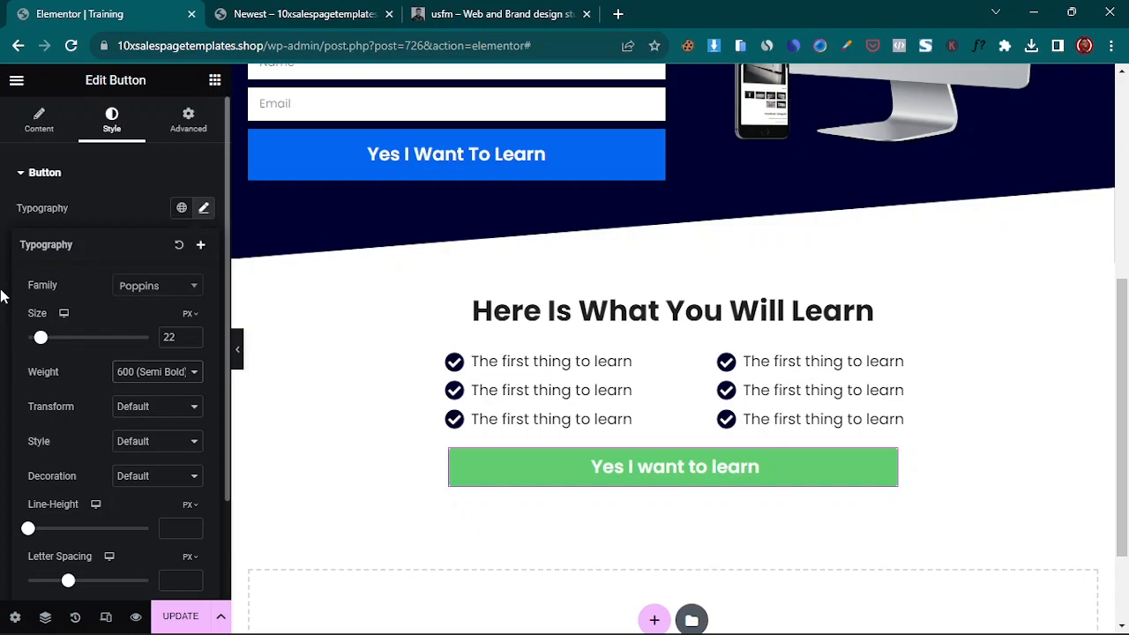
left_click(3, 297)
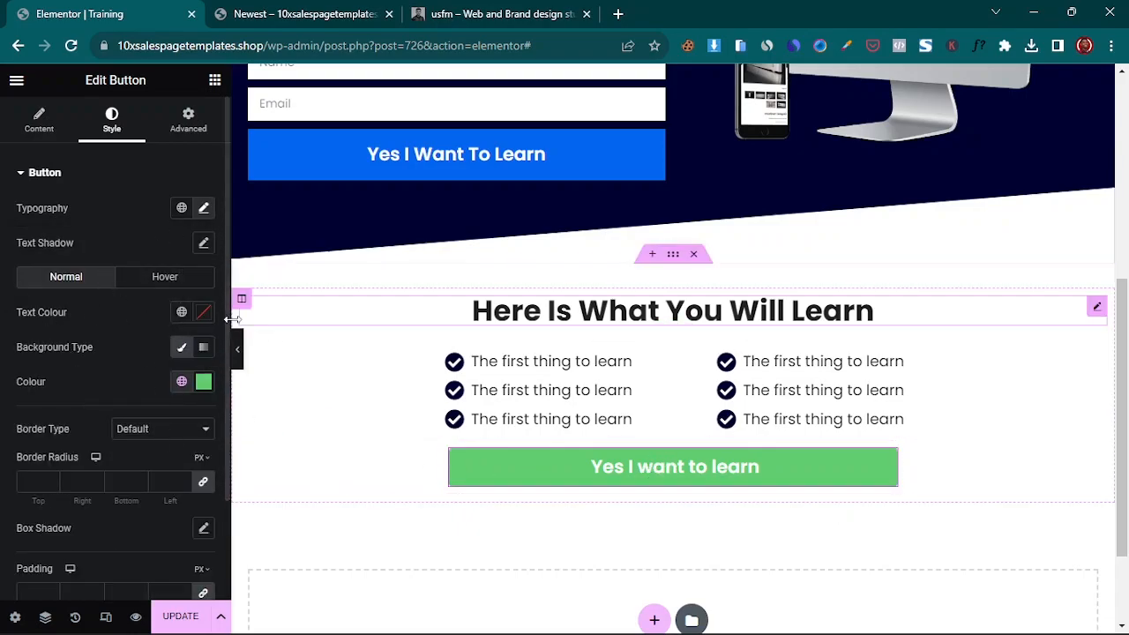
- Set the button's background colour to 0364EE, copied from the Color Picker extension
left_click(202, 382)
left_click(846, 45)
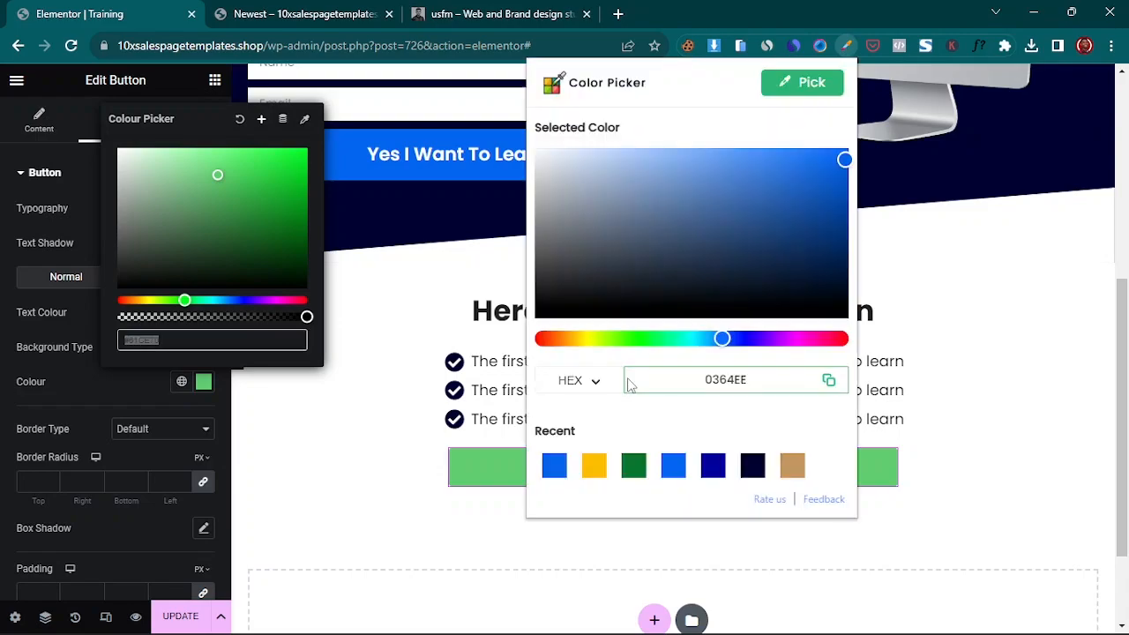
left_click(827, 381)
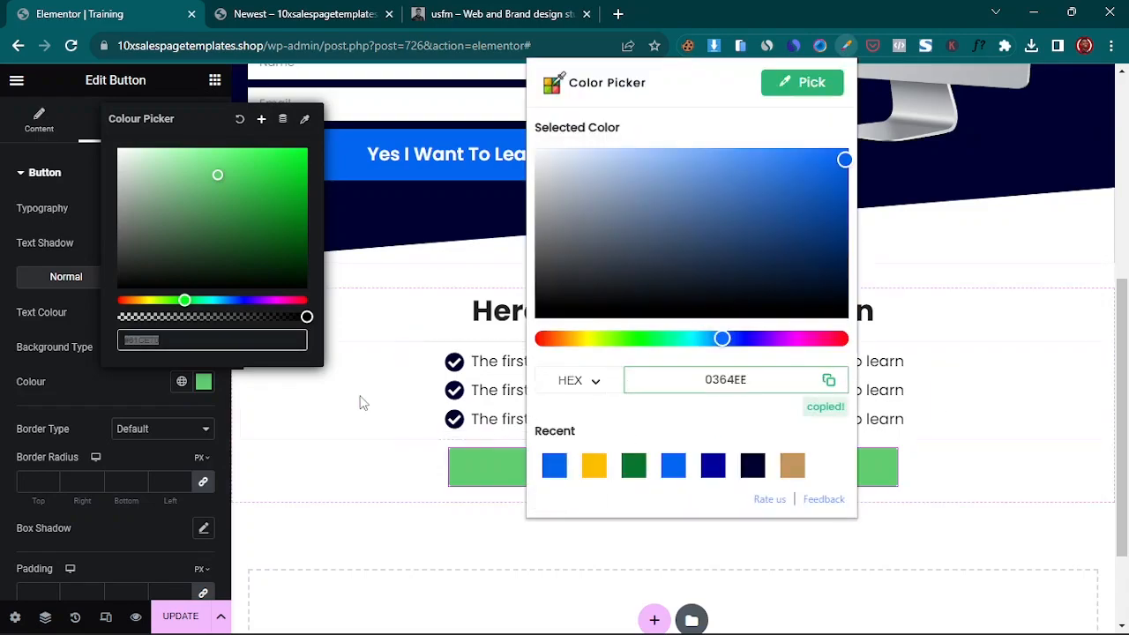
left_click(175, 346)
key("ctrl+a")
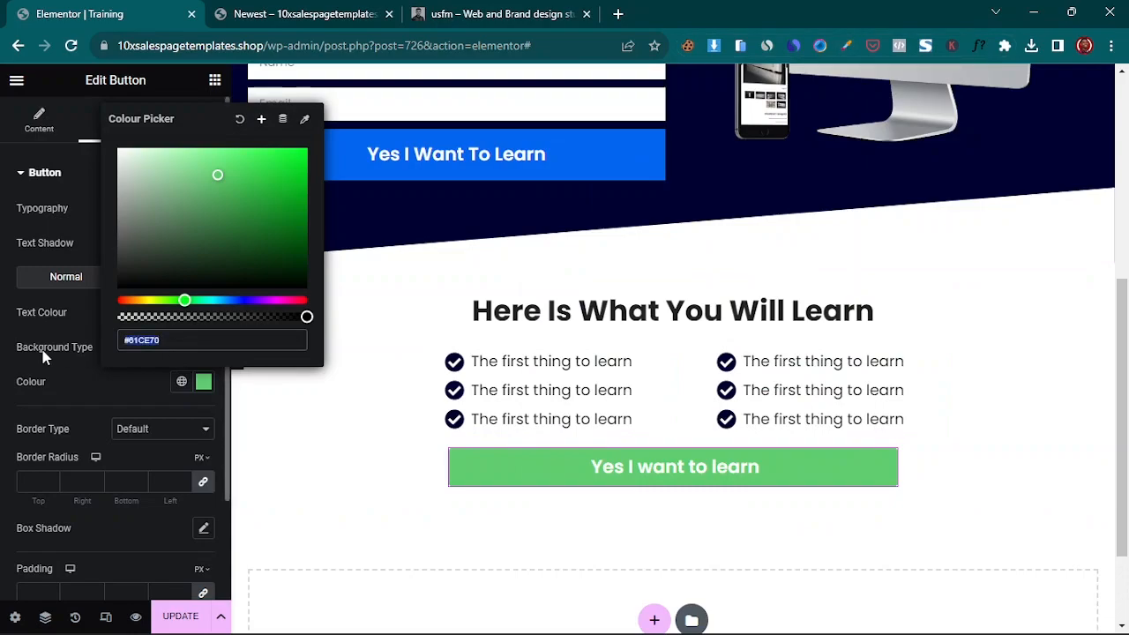
key("ctrl+v")
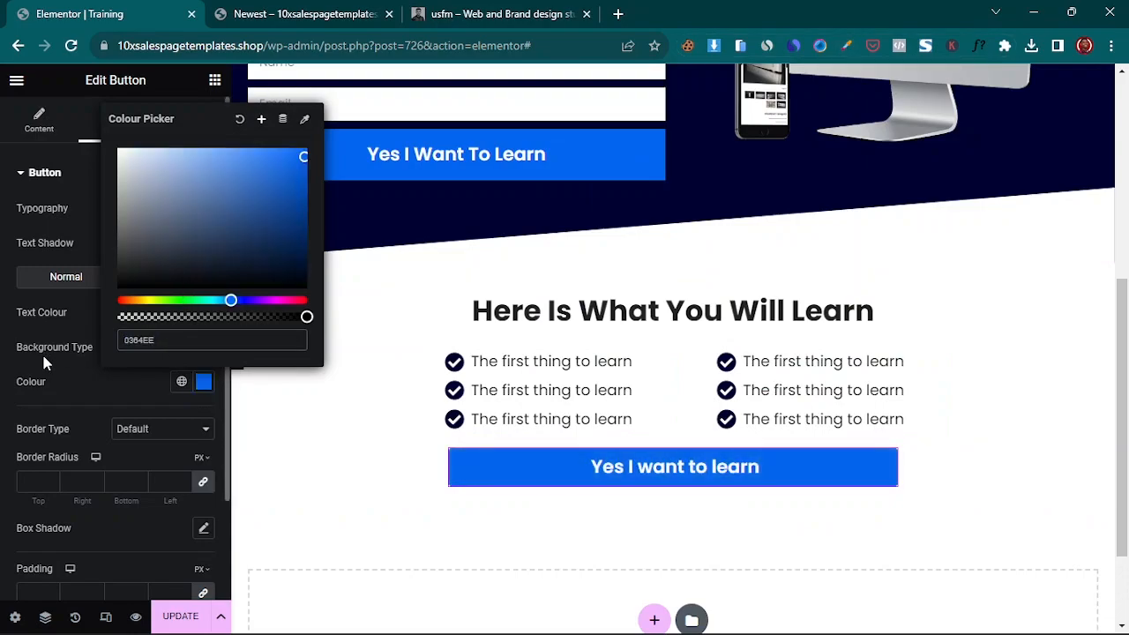
left_click(4, 379)
- Set the button's border radius to 0 and its padding to 20 px top and bottom, with 0 on the sides
scroll(142, 467, "down", 1)
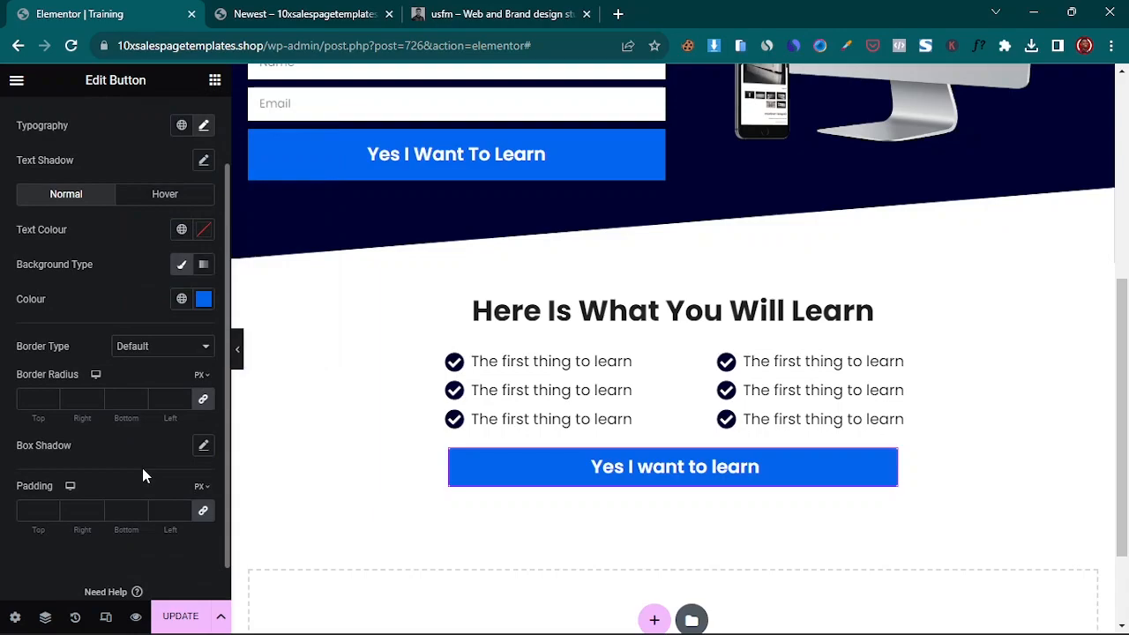
left_click(201, 416)
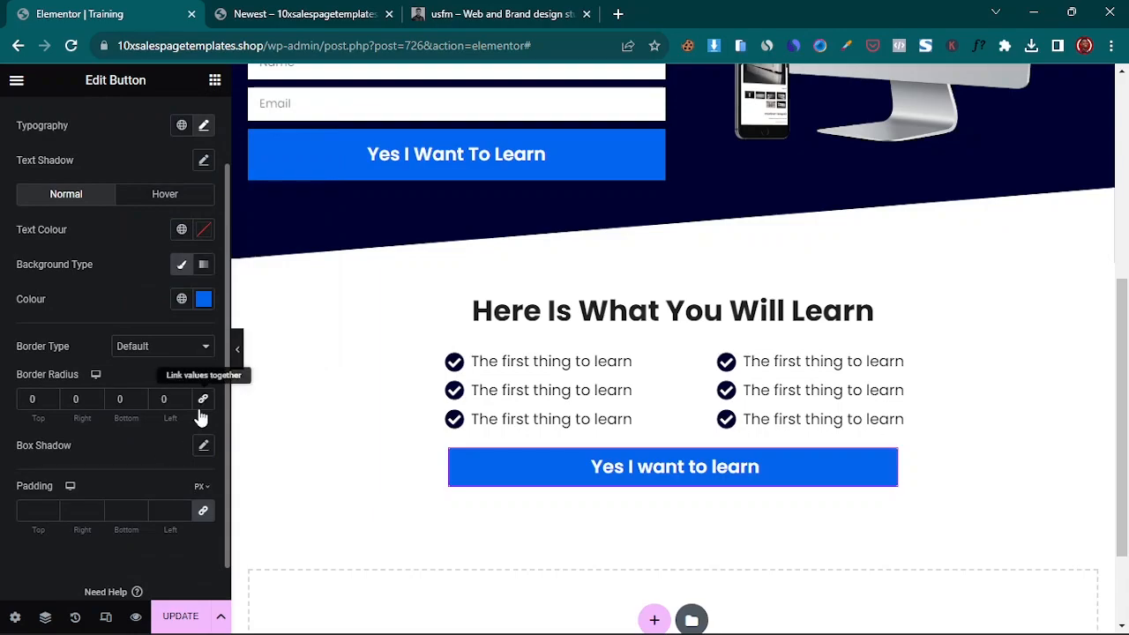
left_click(203, 519)
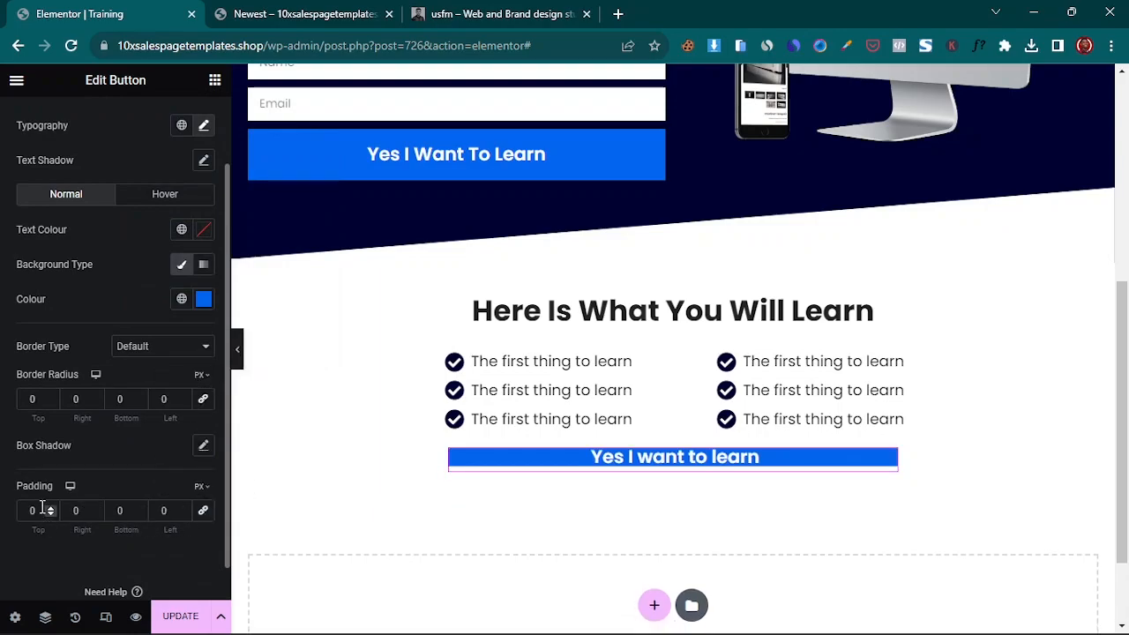
type("20")
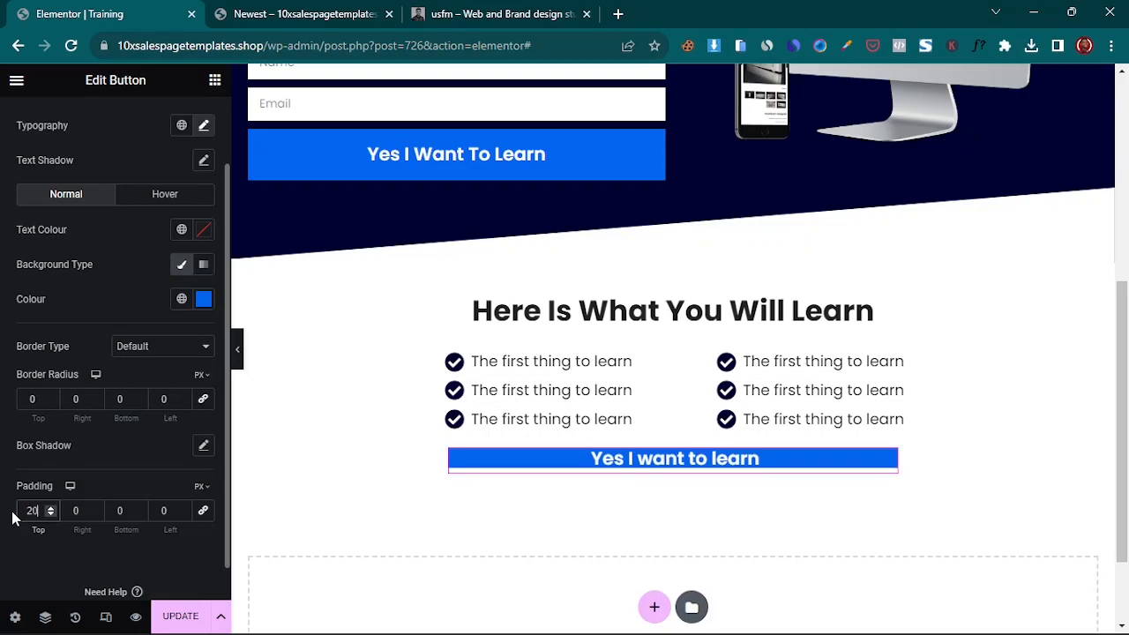
key("Tab")
key("Tab")
type("20")
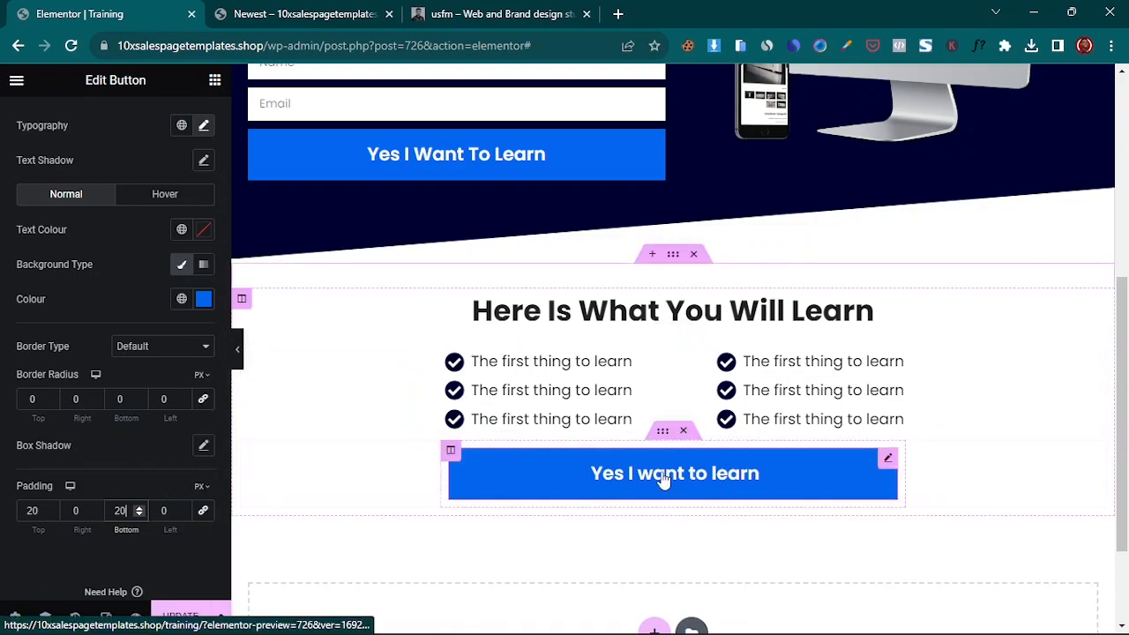
- Set the top margin of the inner section holding the "Yes I want to learn" button to 10 px, unlinked from the bottom margin
left_click(662, 431)
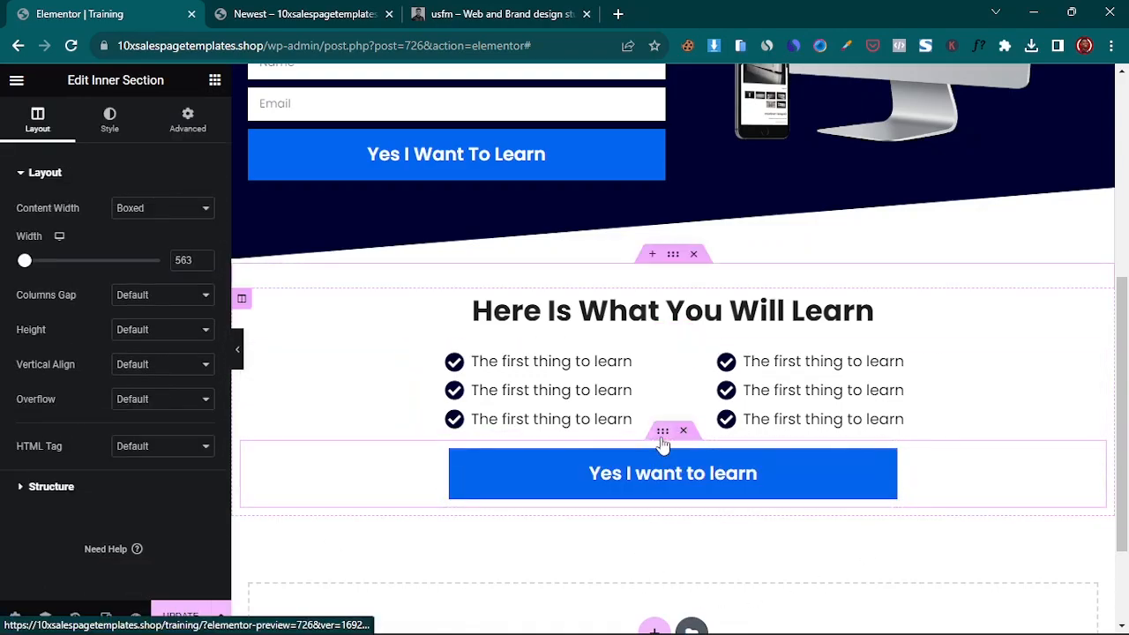
left_click(187, 121)
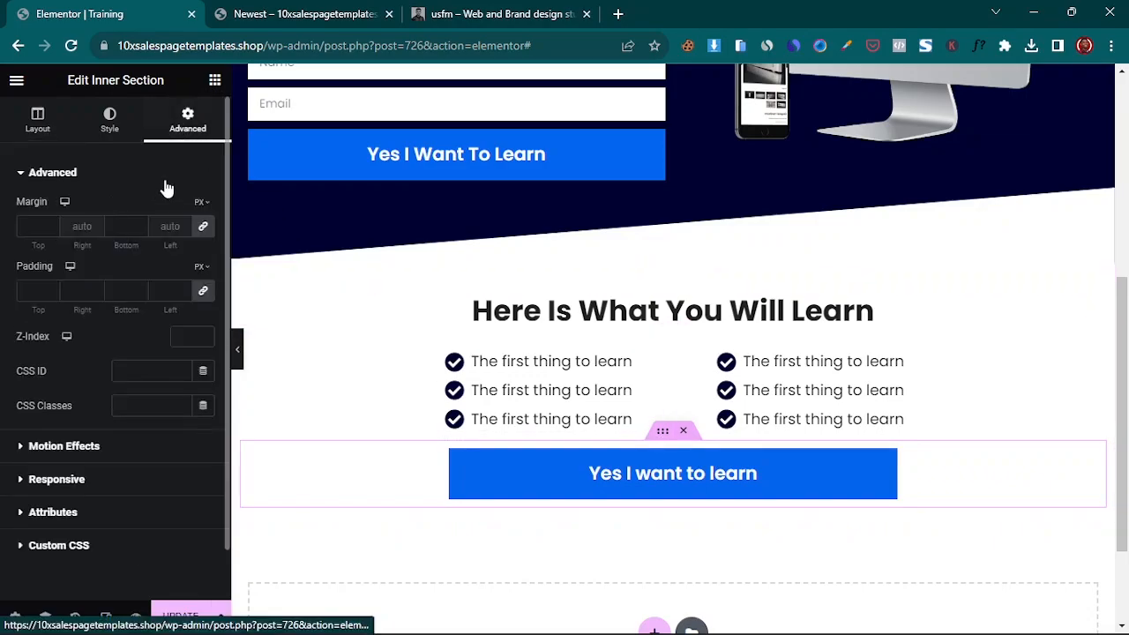
left_click(44, 227)
type("0")
scroll(50, 228, "up", 13)
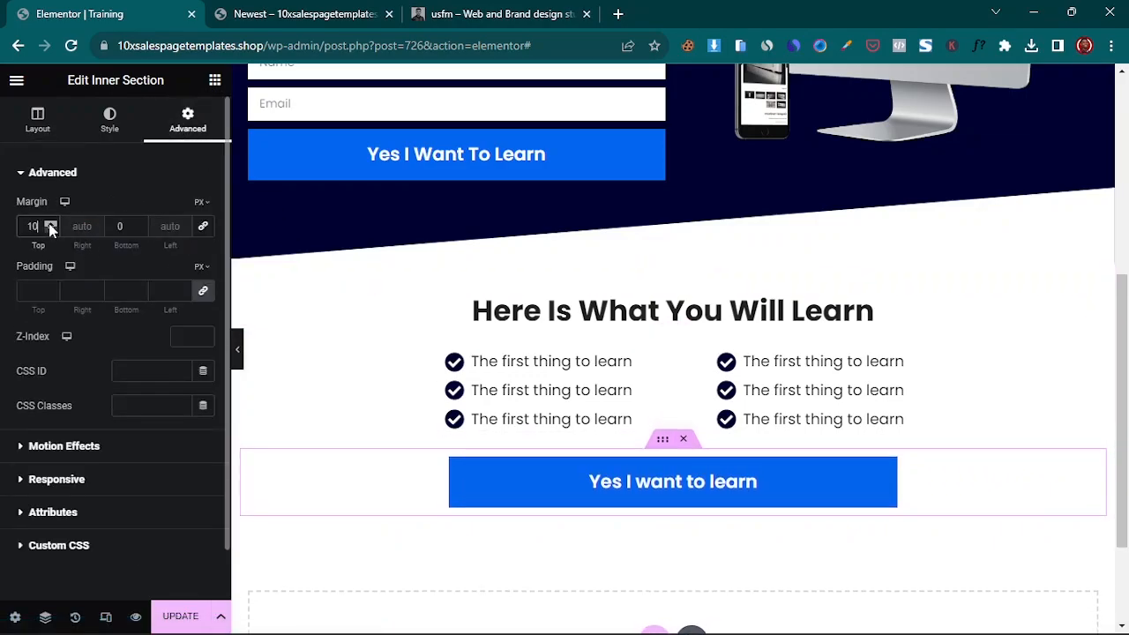
- Increase the top margin of the inner section holding the "Yes I want to learn" button to 15 px and preview the spacing
left_click(50, 224)
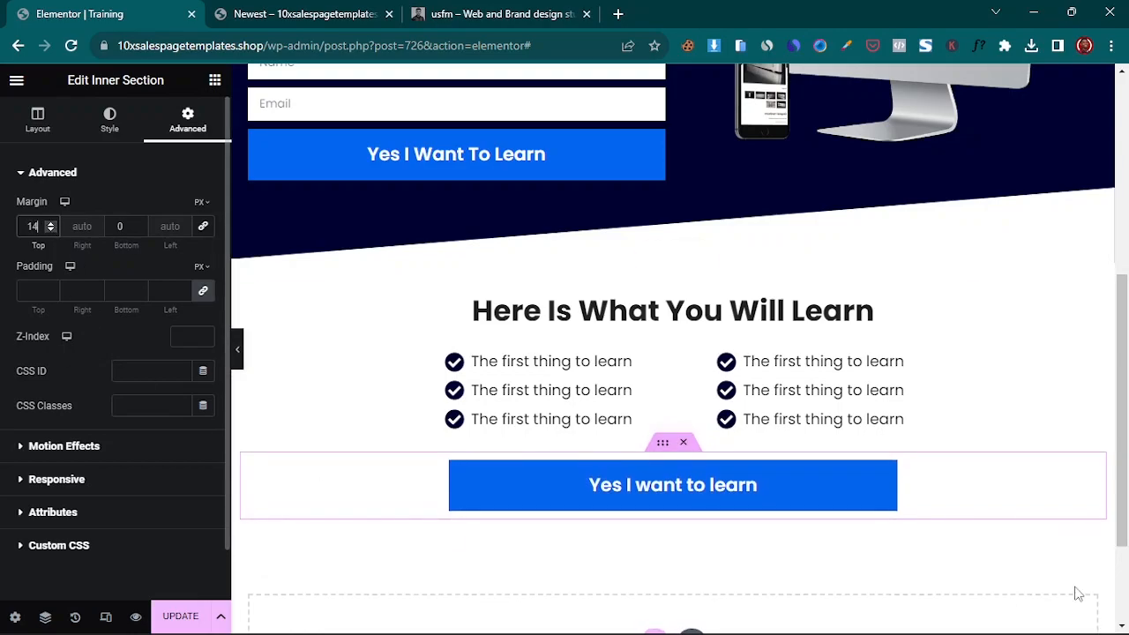
left_click(51, 224)
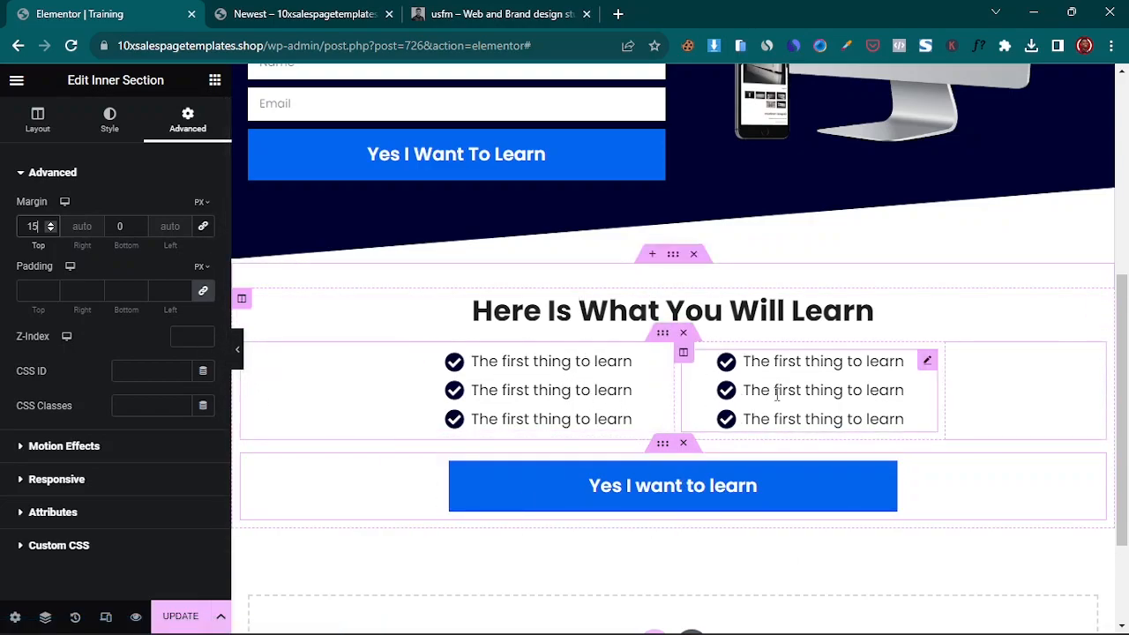
left_click(237, 351)
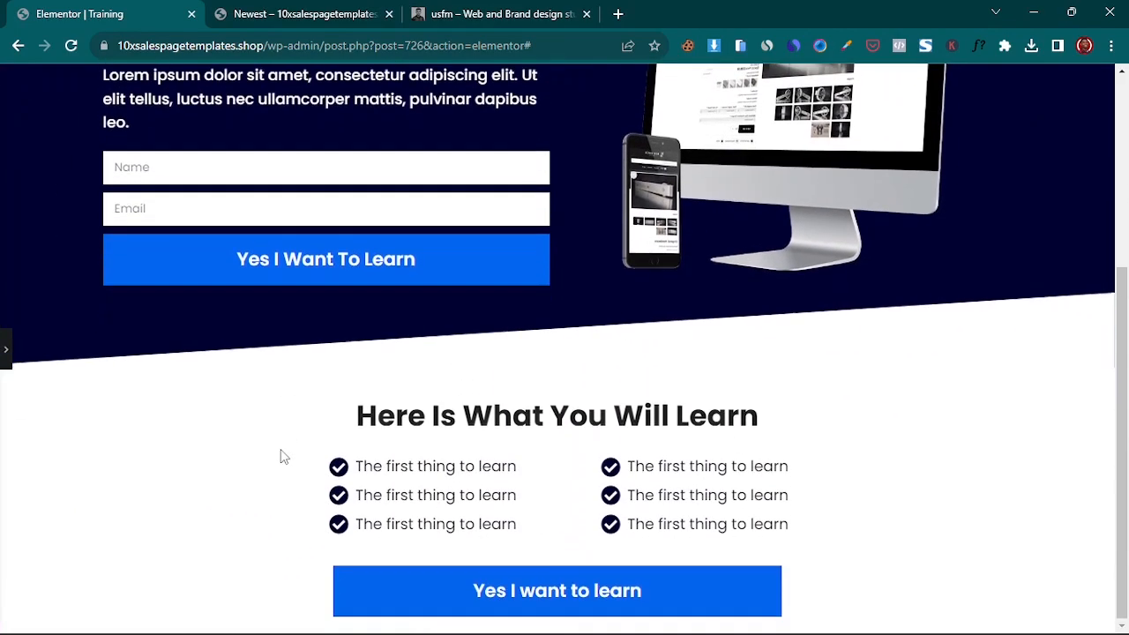
left_click(6, 350)
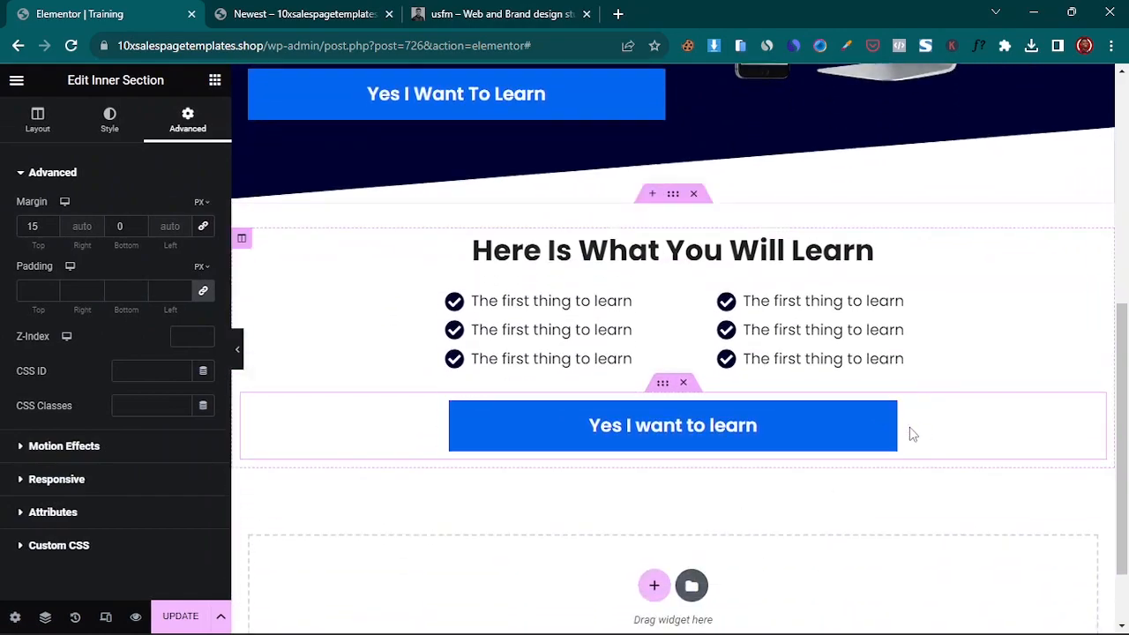
- Review the button's content settings and examine the "Who Am I" and "What People Are Saying" sections on the reference page
left_click(886, 411)
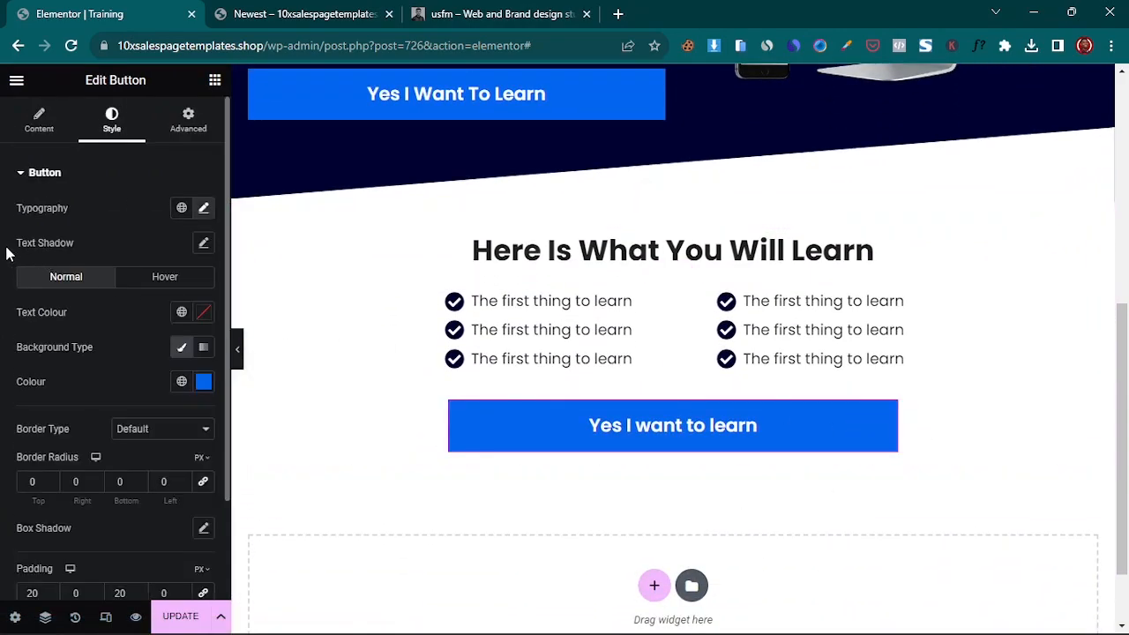
left_click(53, 122)
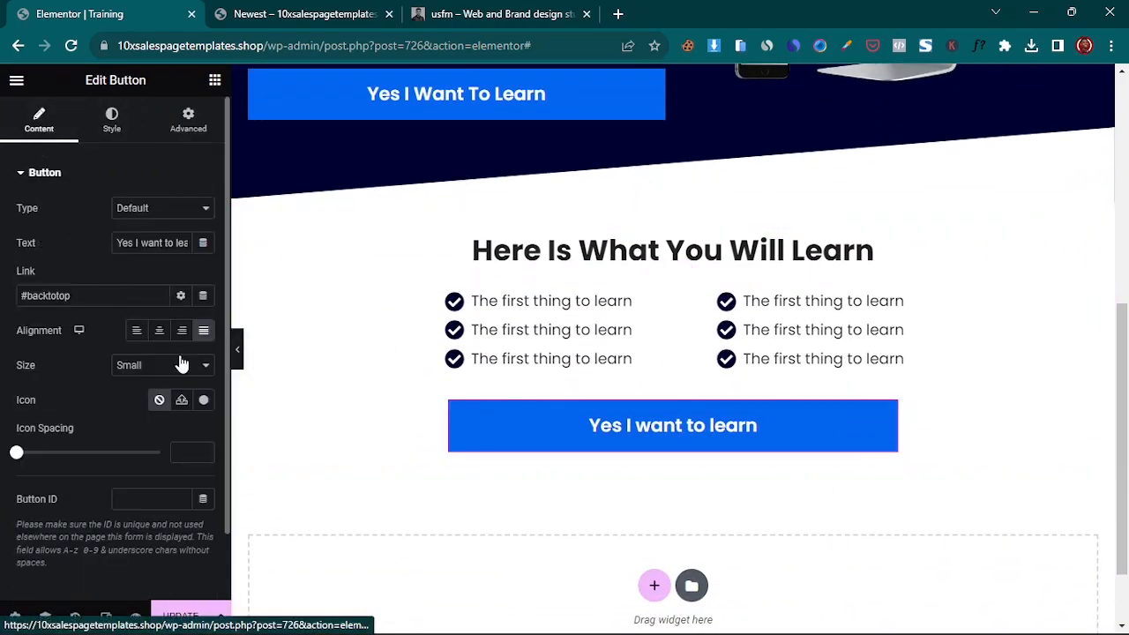
scroll(662, 446, "down", 1)
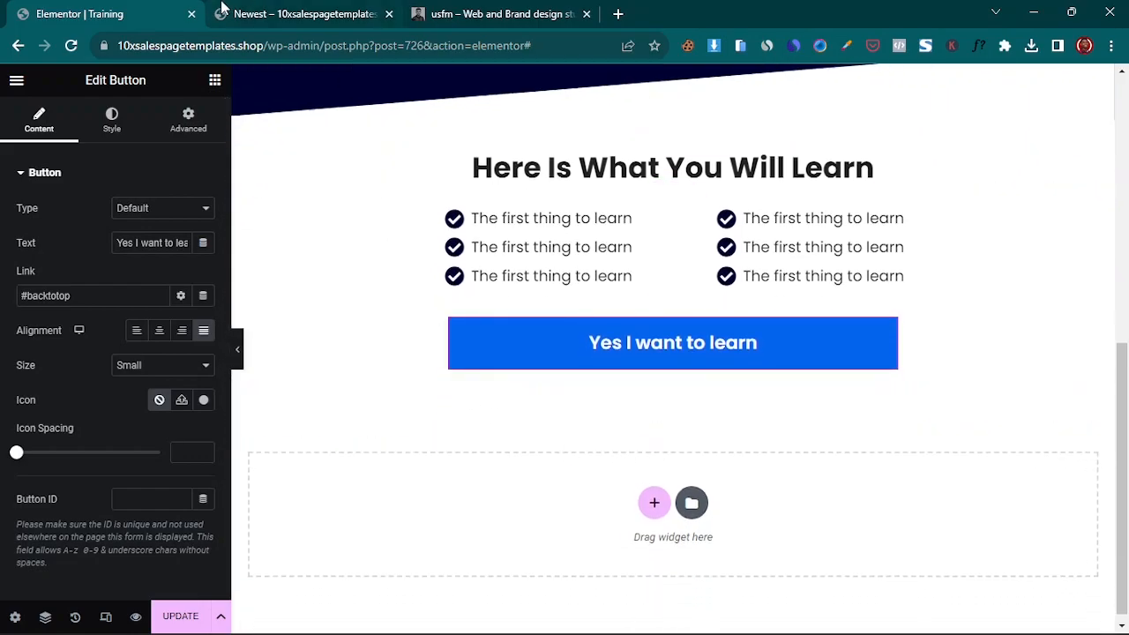
left_click(260, 9)
scroll(670, 555, "down", 2)
left_click(208, 291)
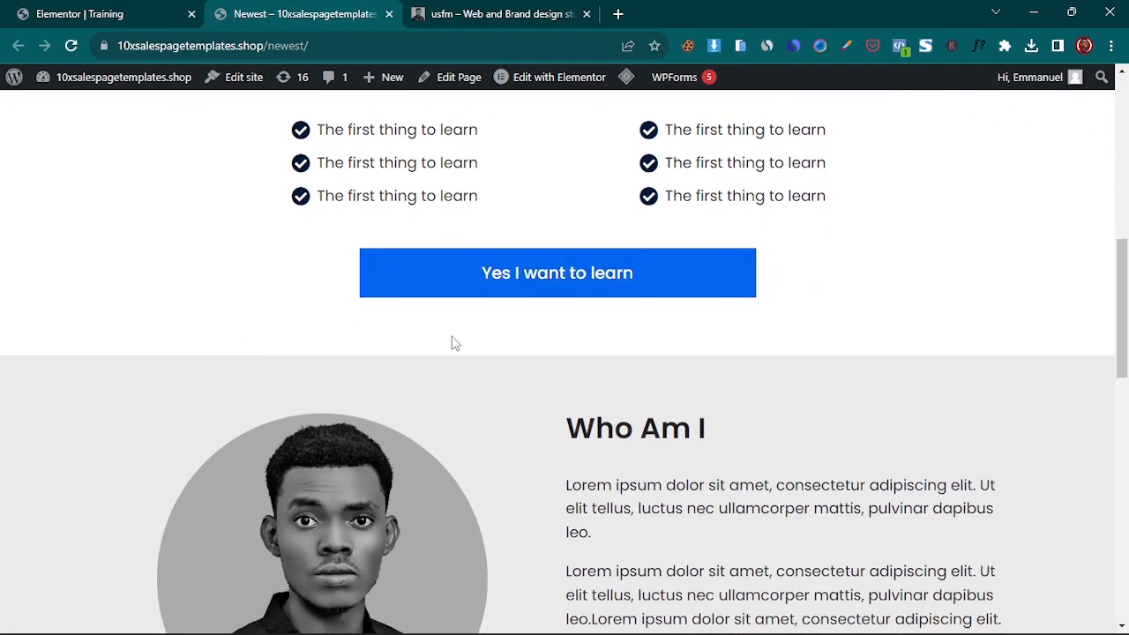
scroll(550, 436, "down", 2)
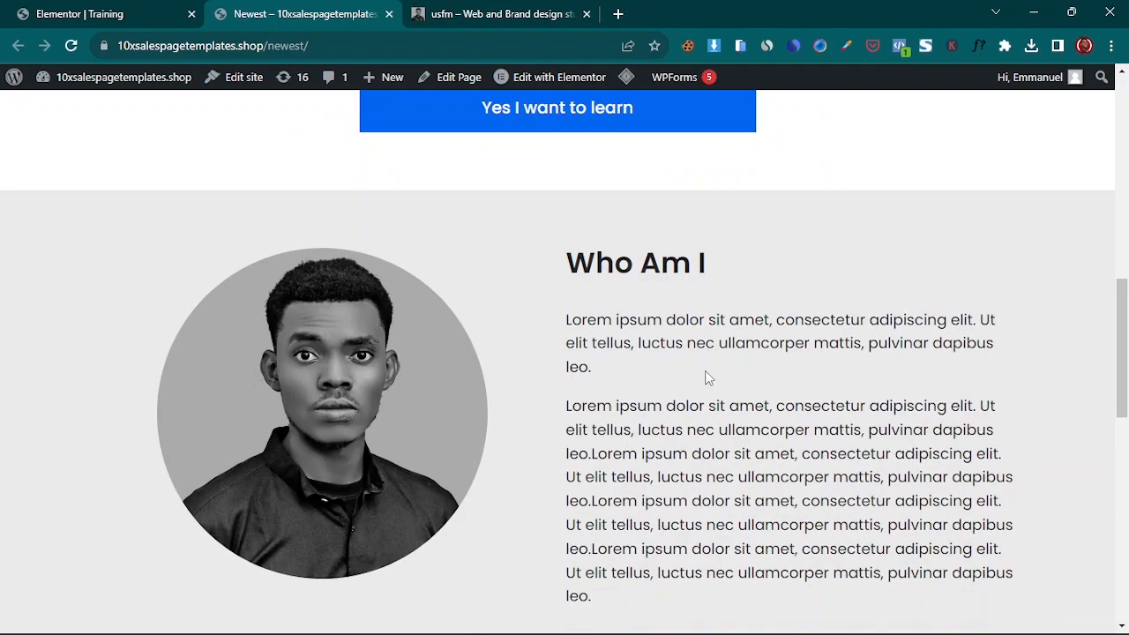
scroll(706, 376, "down", 3)
scroll(567, 489, "down", 3)
scroll(473, 390, "up", 4)
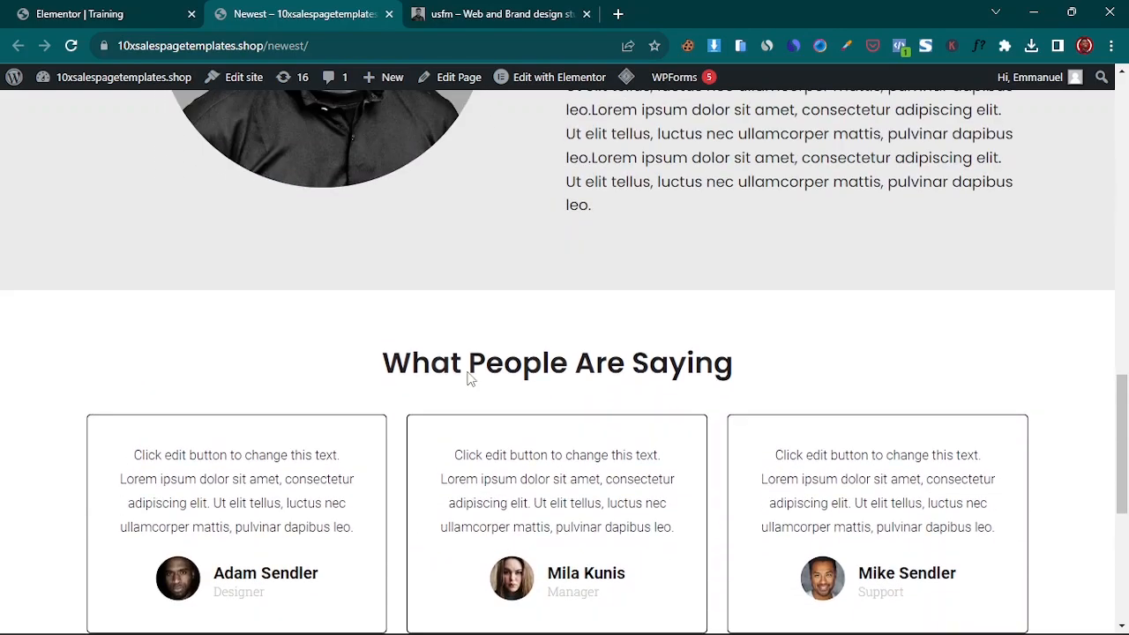
left_click(80, 13)
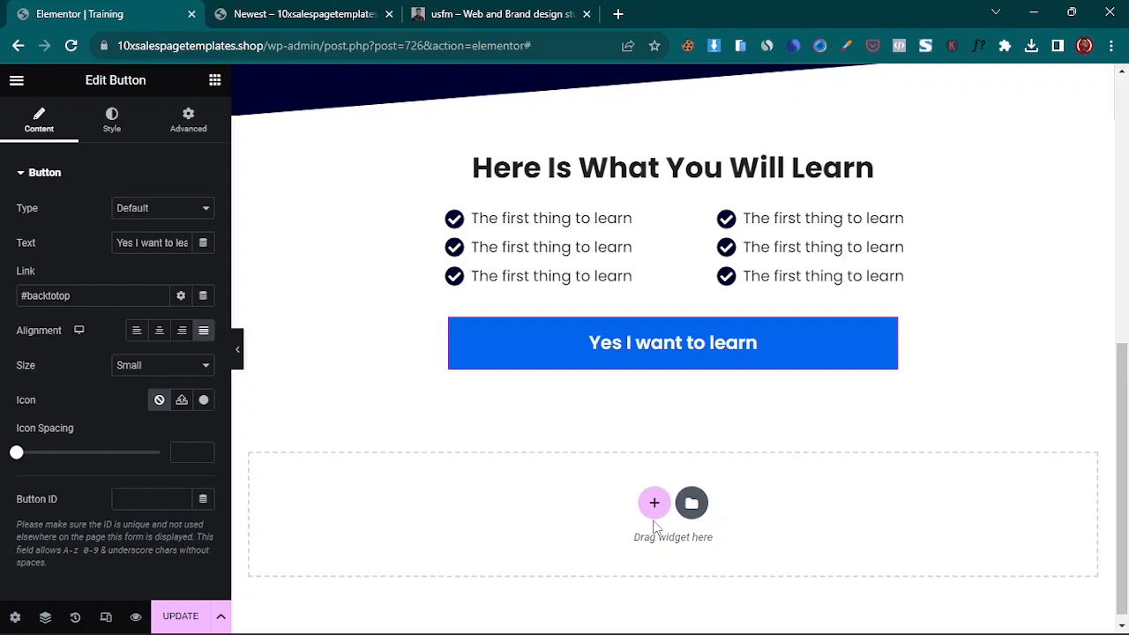
- Add a single-column section below the "Yes I want to learn" button and place a two-column Inner Section inside it
left_click(653, 502)
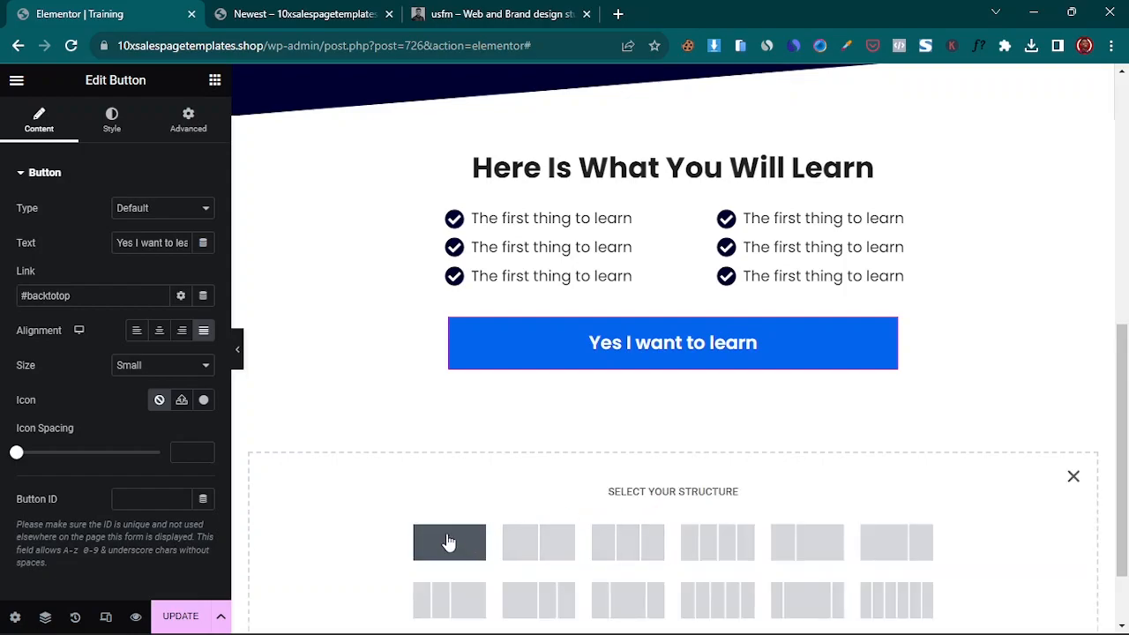
left_click(448, 541)
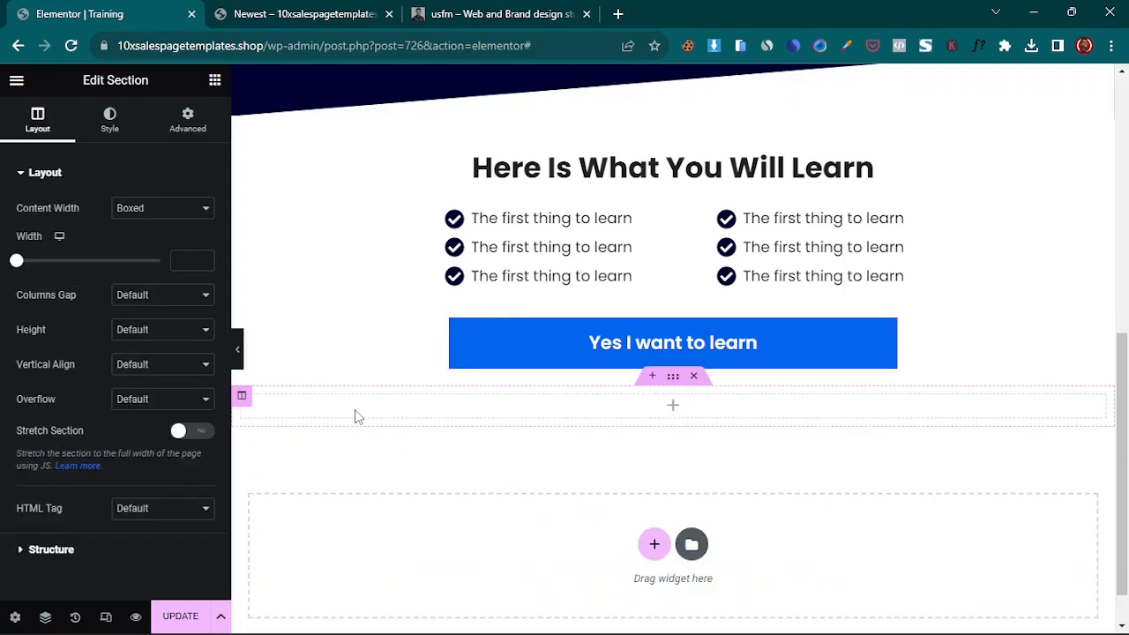
left_click(214, 80)
left_click_drag(55, 290, 446, 411)
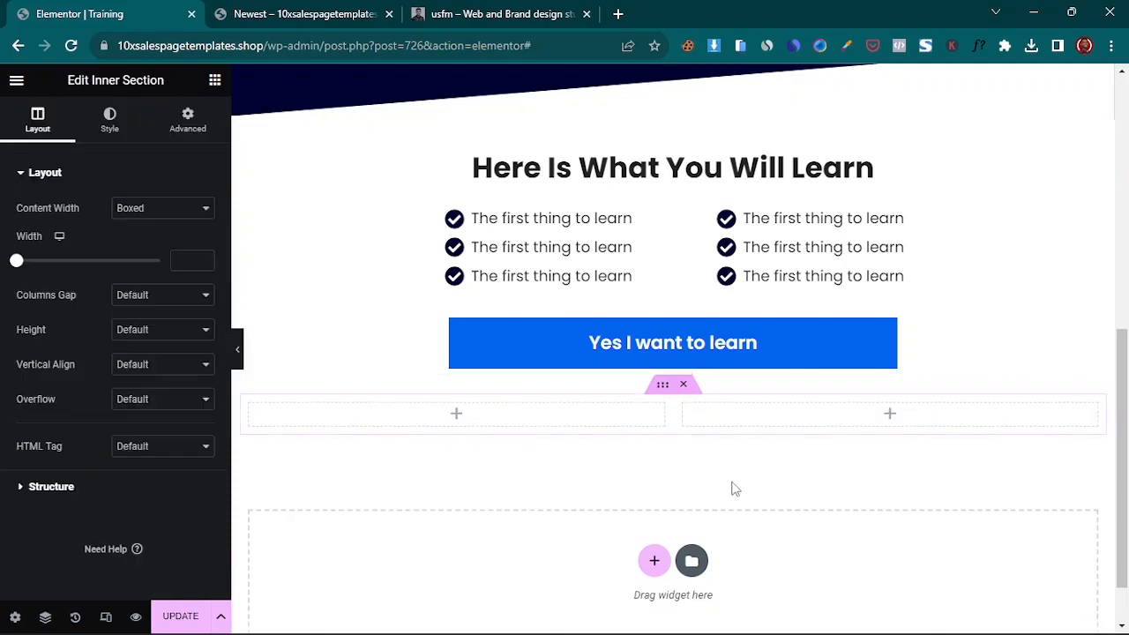
- Unlink the new outer section's margin values and set its top margin to 40 px
left_click(675, 379)
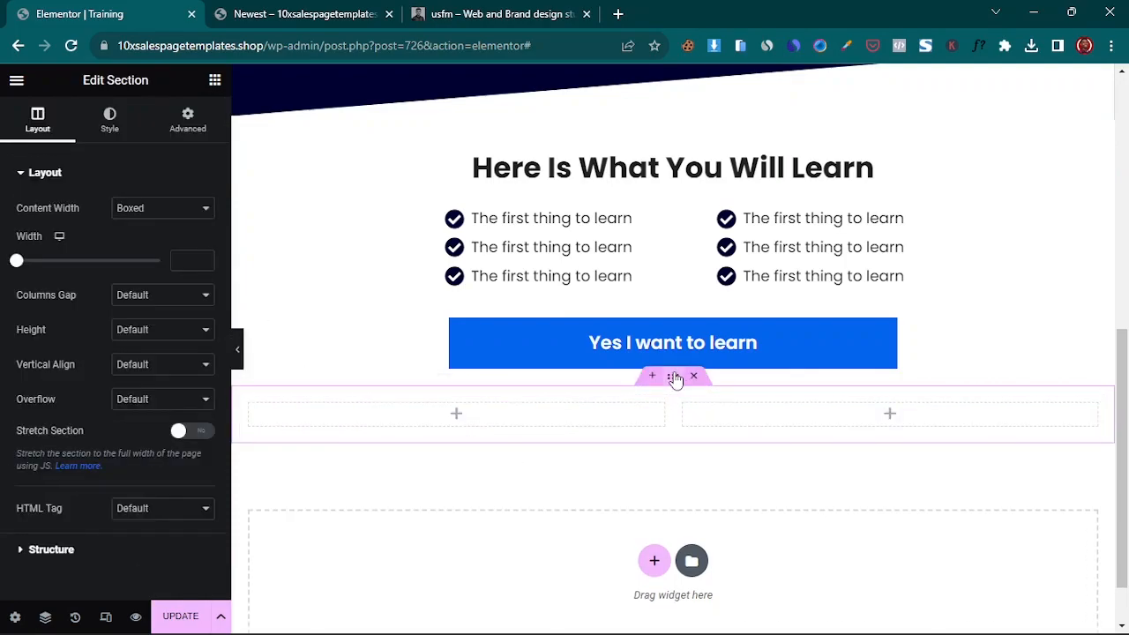
left_click(189, 132)
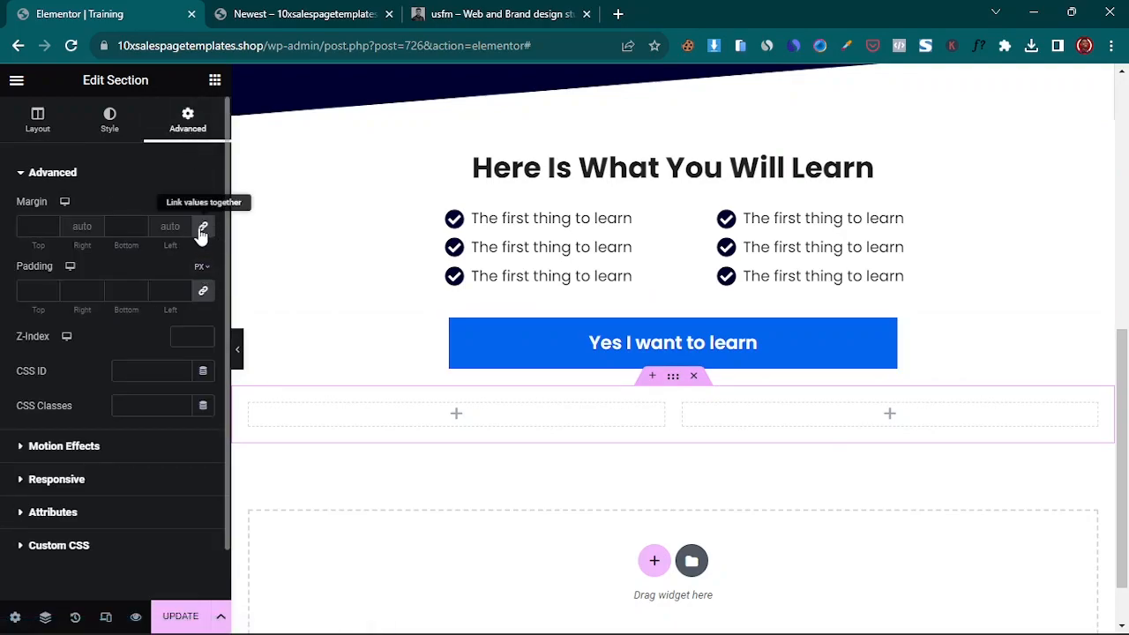
left_click(203, 228)
left_click(51, 225)
left_click_drag(50, 227, 50, 226)
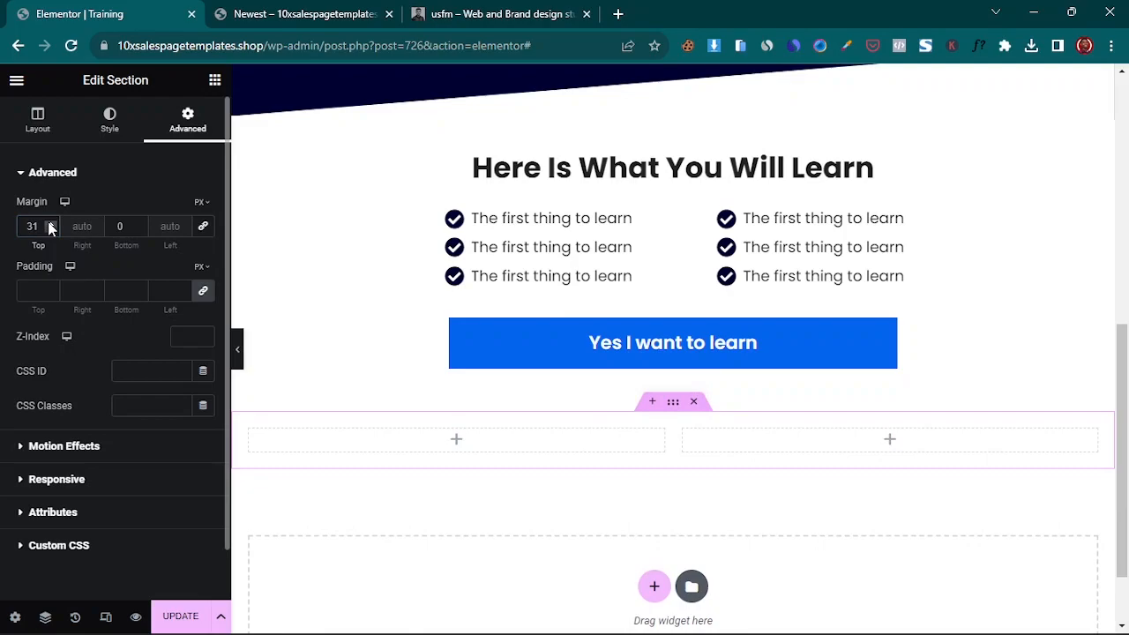
left_click(48, 229)
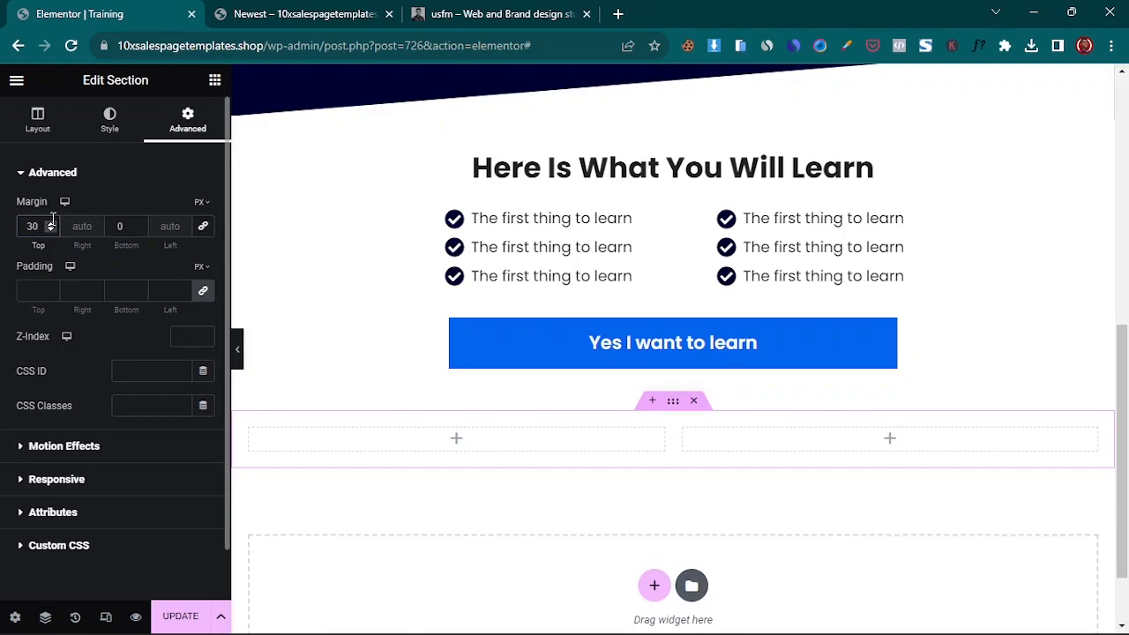
left_click_drag(50, 226, 50, 227)
left_click(51, 231)
left_click(50, 230)
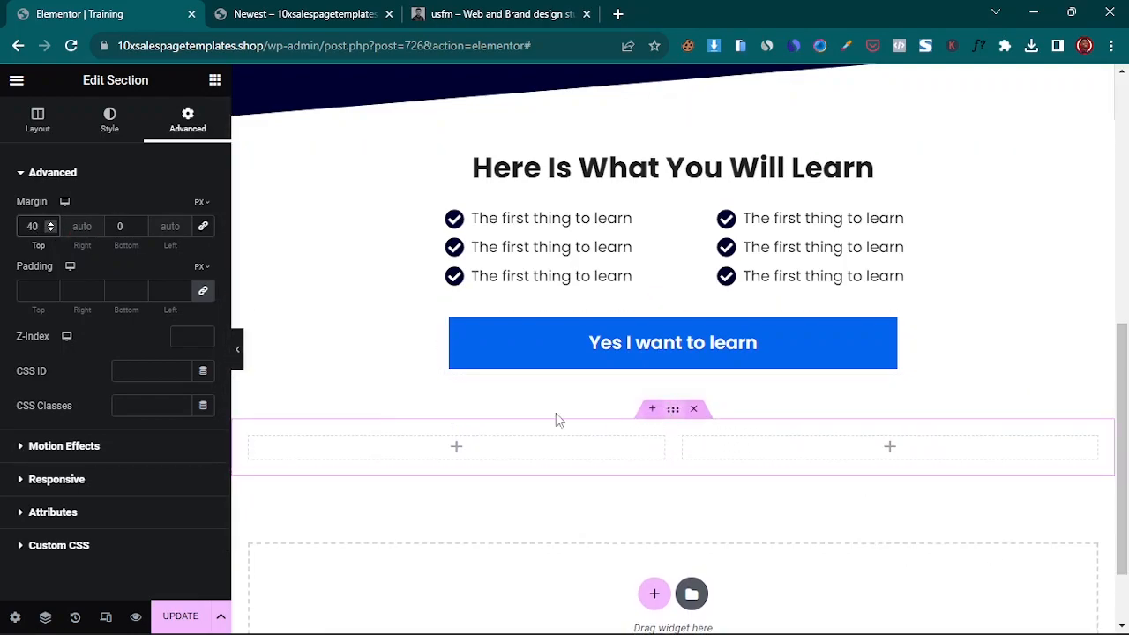
- Give the new outer section a Classic background in light grey #EDEDED
left_click(110, 121)
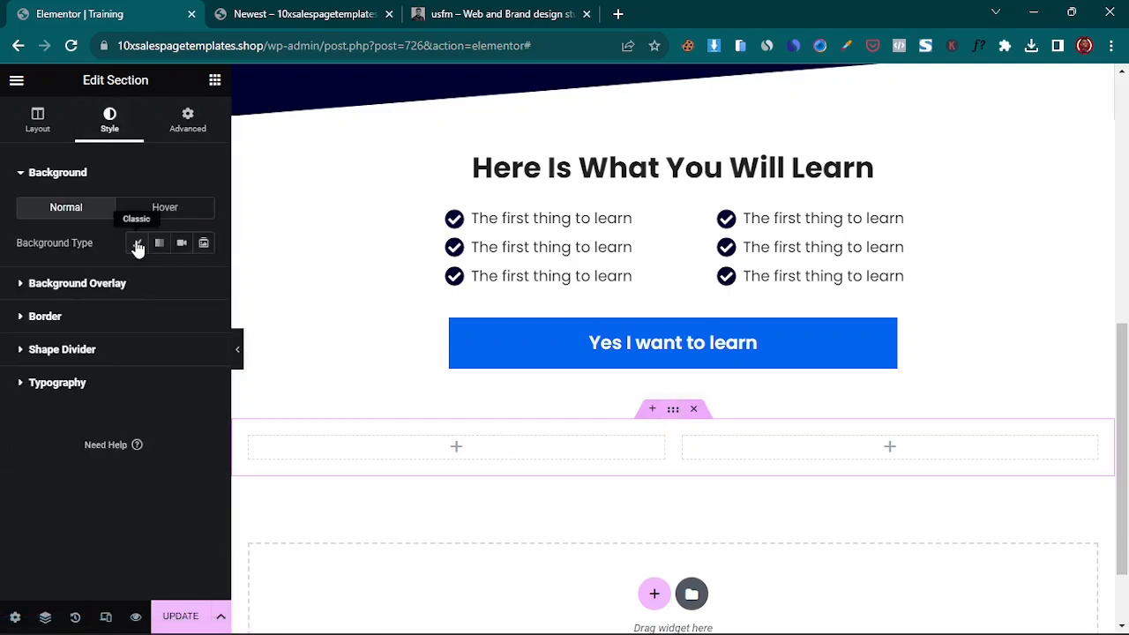
left_click(136, 242)
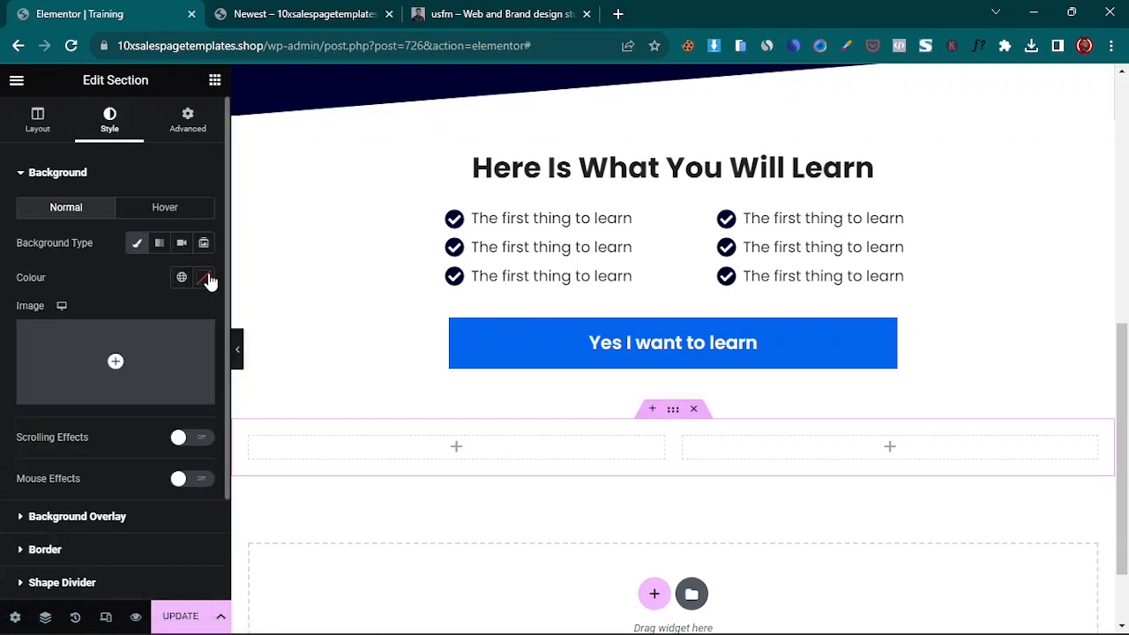
left_click(204, 277)
left_click_drag(131, 363, 118, 351)
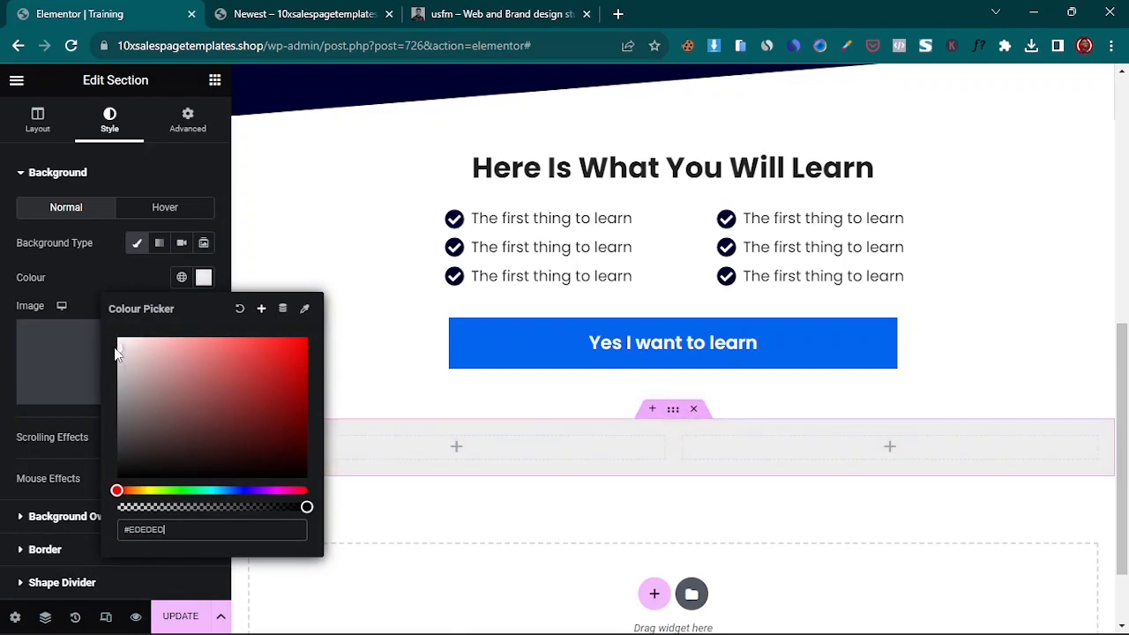
left_click(5, 286)
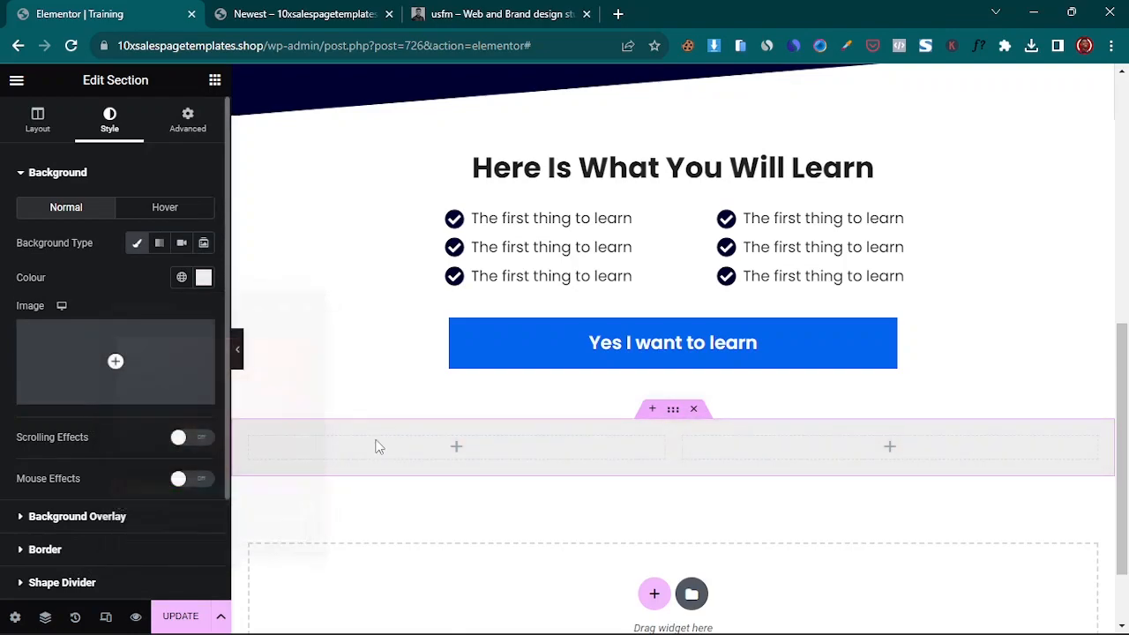
- Set the grey outer section's bottom margin to 50 px
left_click(215, 80)
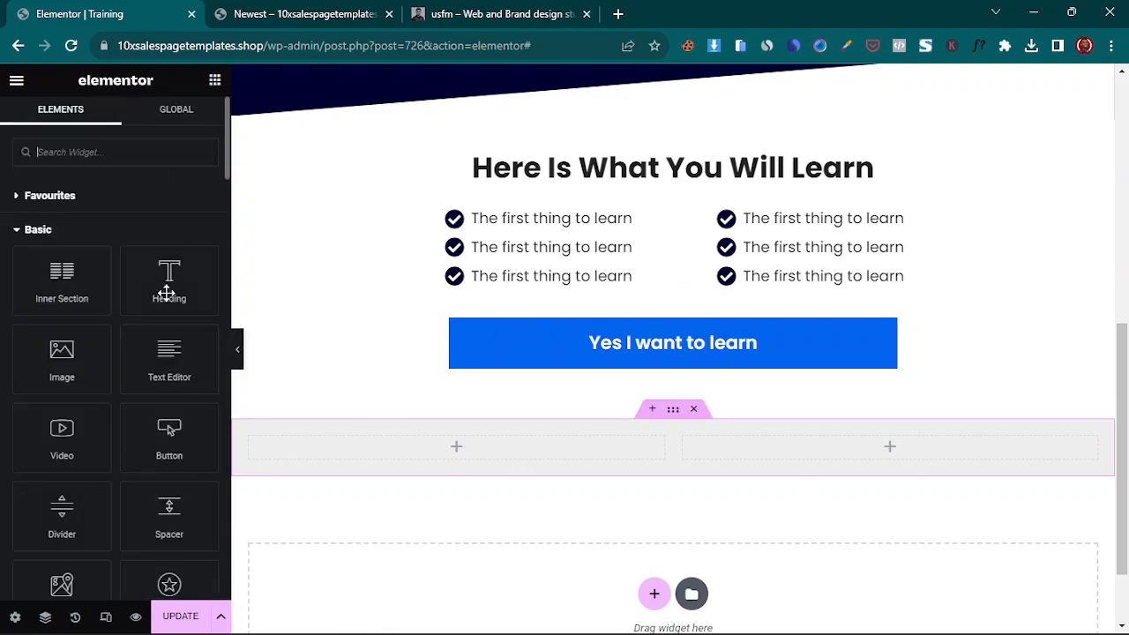
left_click(674, 411)
left_click(187, 121)
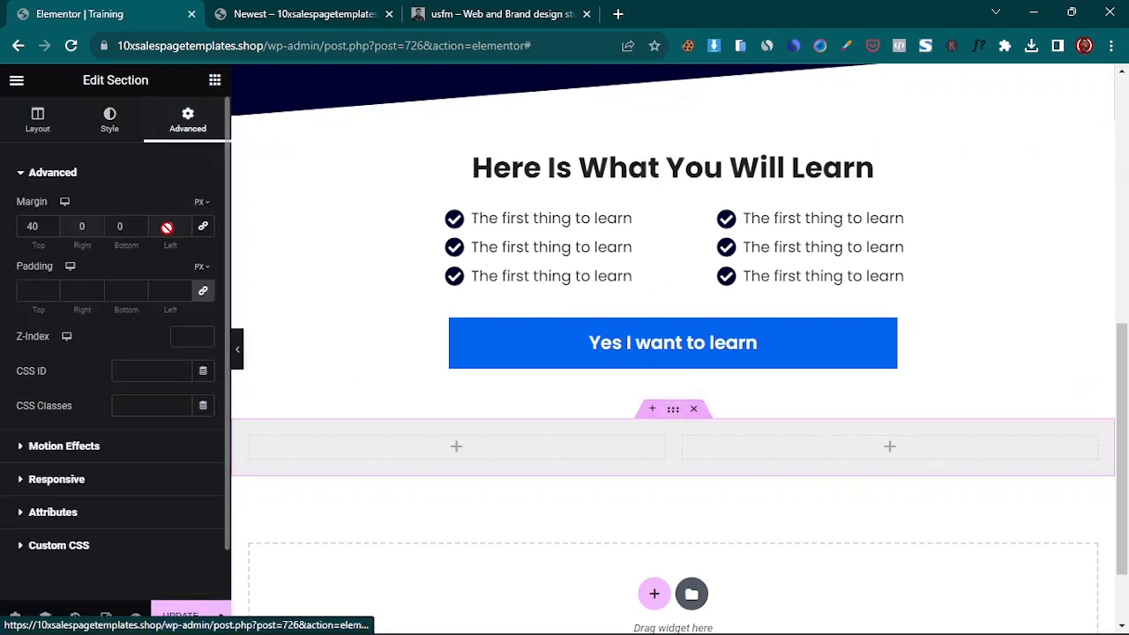
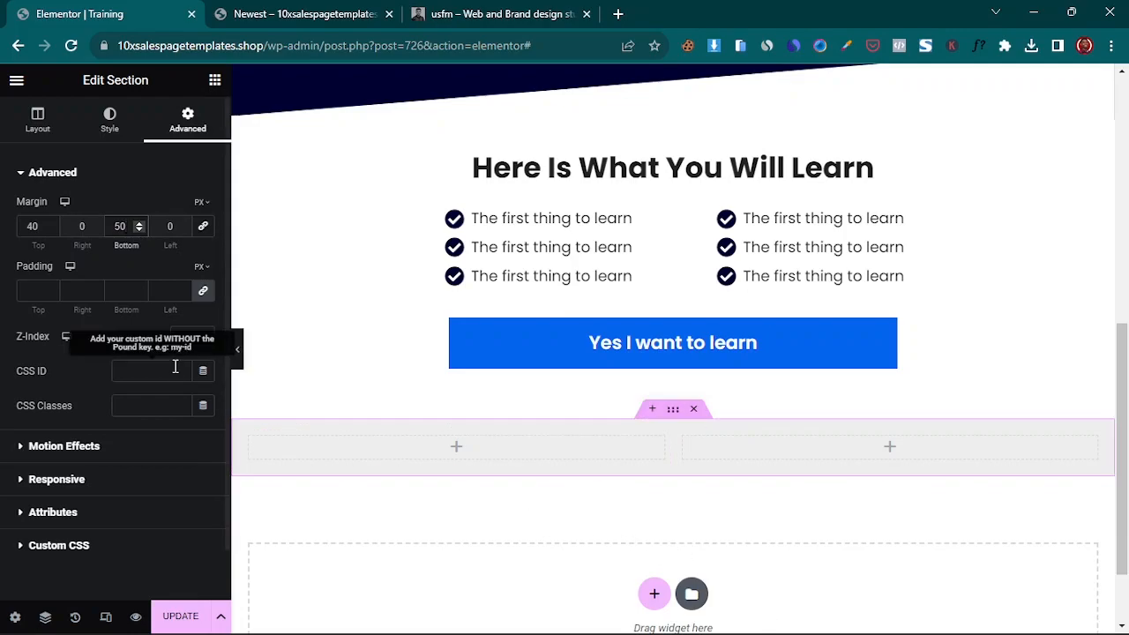
- Unlink the grey section's padding values and set the top and bottom padding to 30 px
left_click(202, 290)
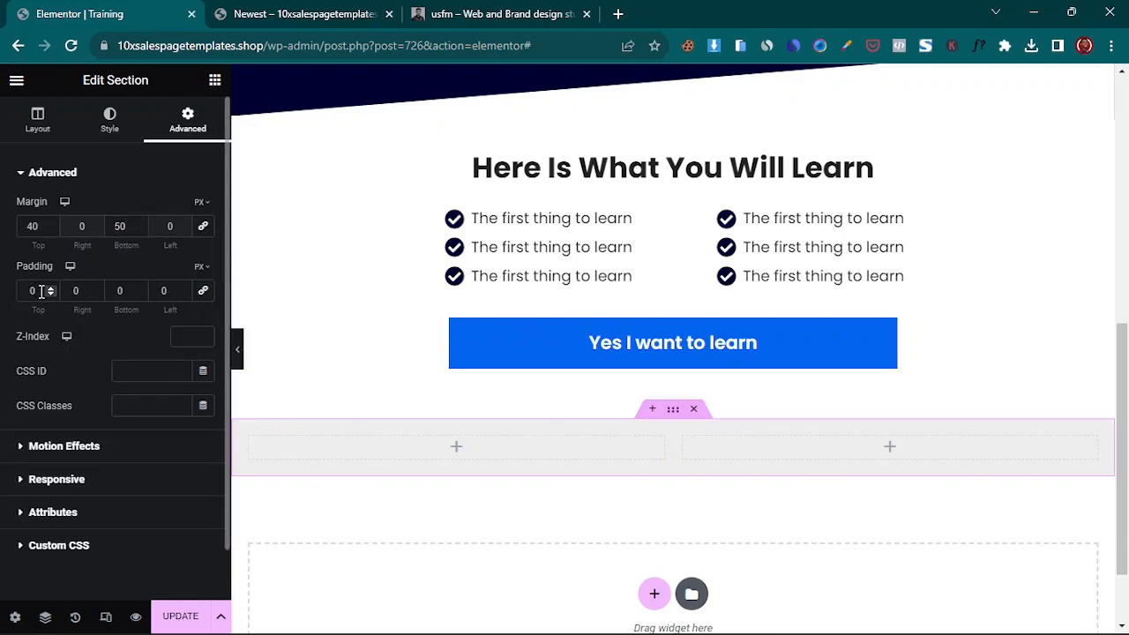
left_click(41, 291)
type("30")
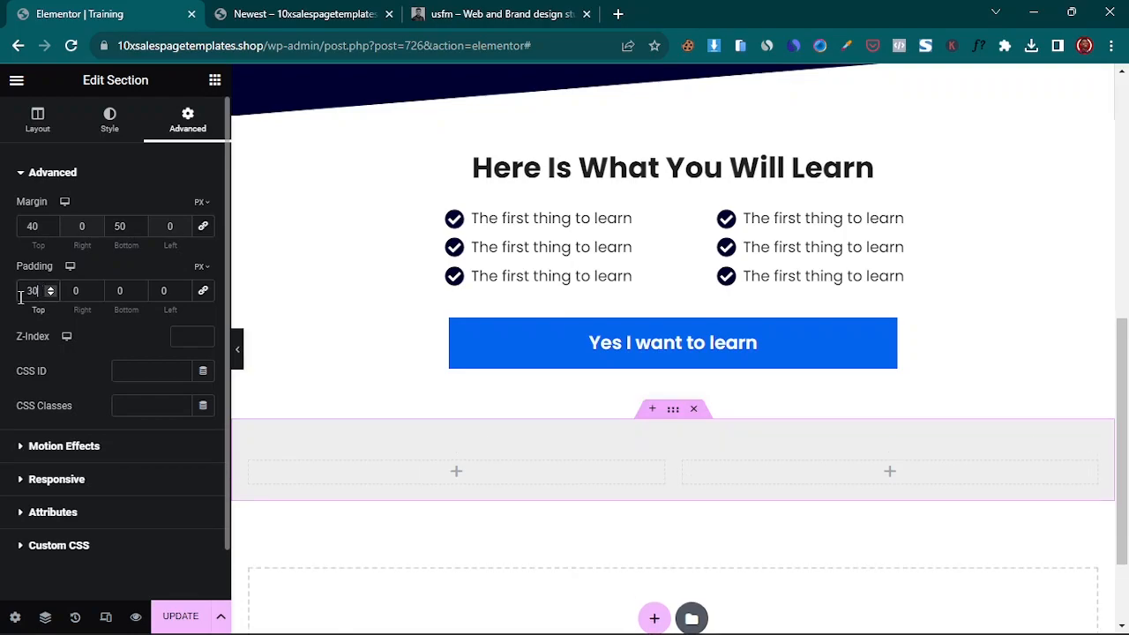
key("Tab")
key("Tab")
type("3")
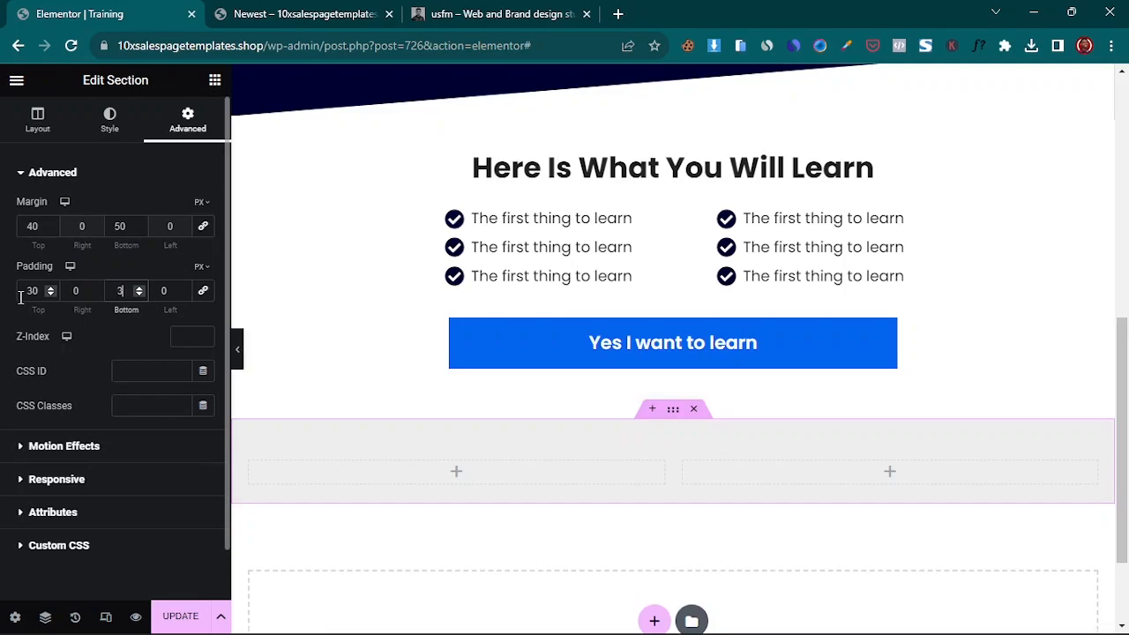
type("0")
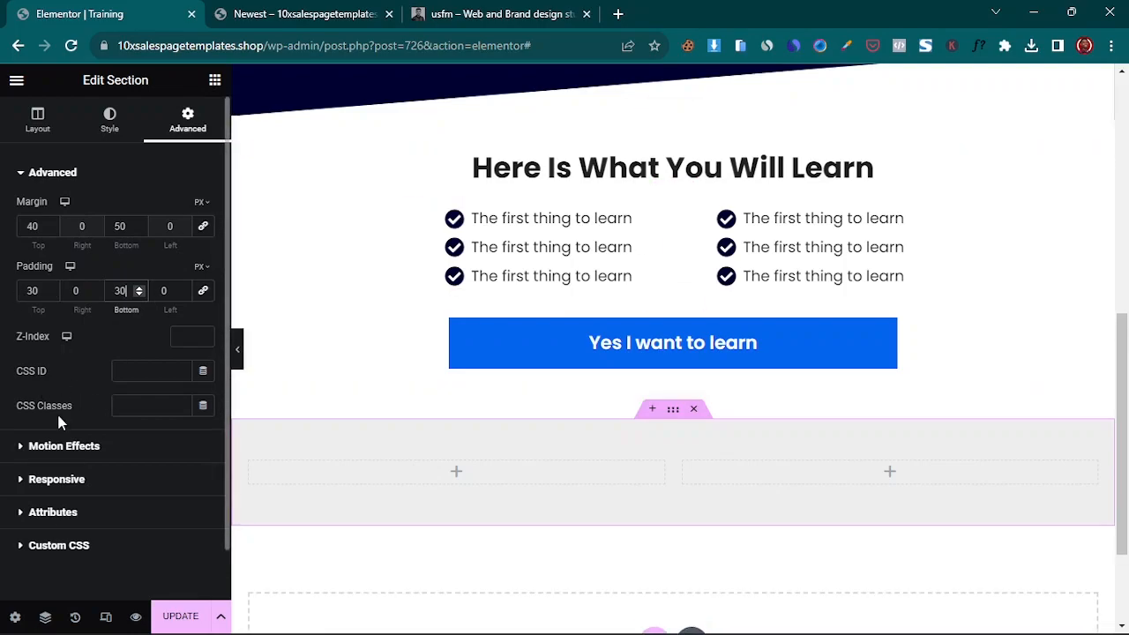
- Increase the grey section's top and bottom padding to 50 px
left_click(24, 292)
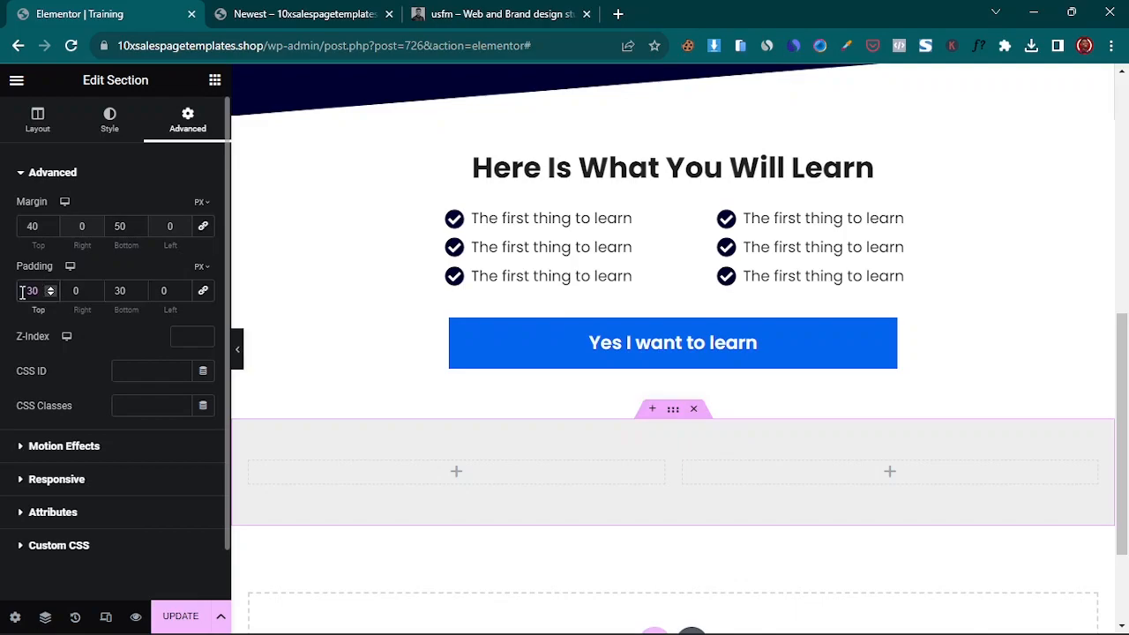
type("5")
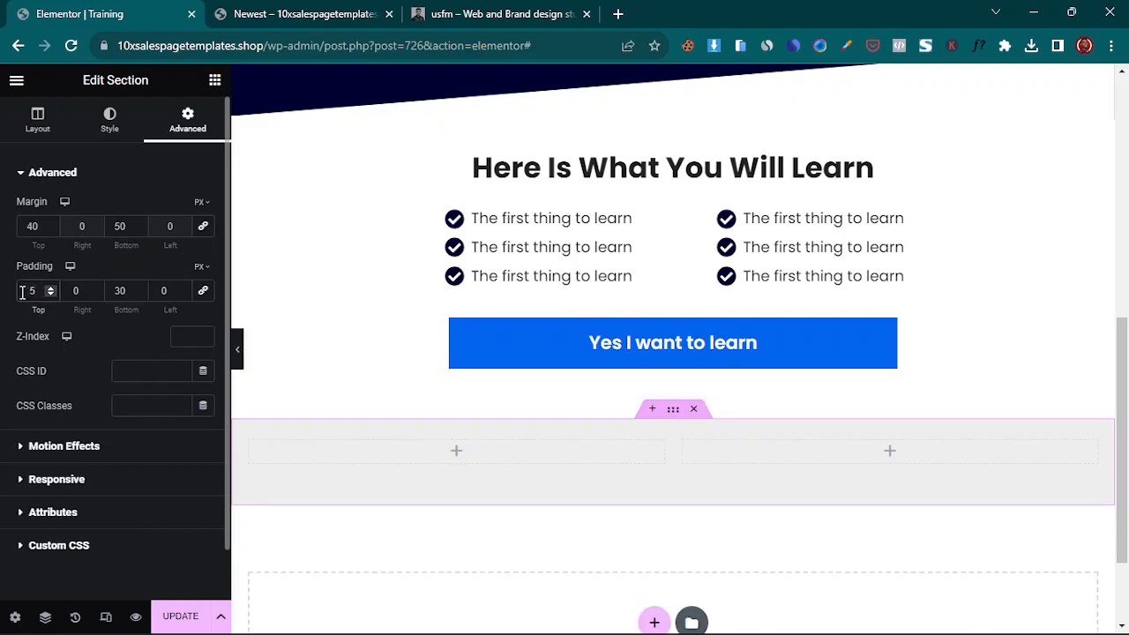
type("0")
left_click(120, 291)
type("50")
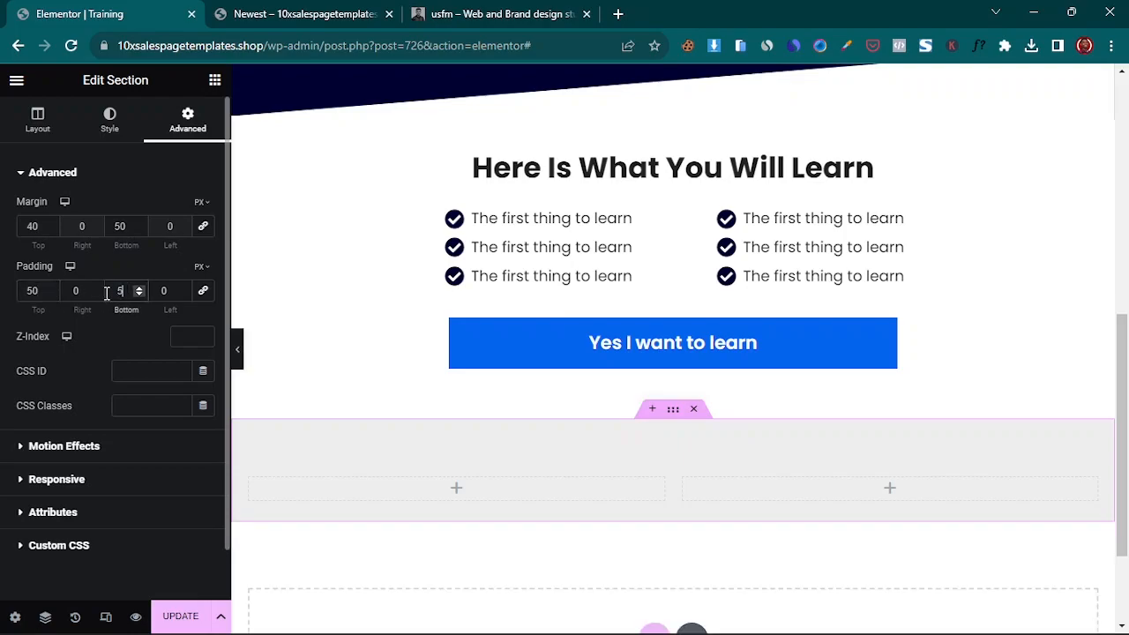
- Add an Image widget to the grey section's left column and fill it with the black-and-white portrait from the media library
left_click(214, 80)
left_click_drag(59, 355, 406, 487)
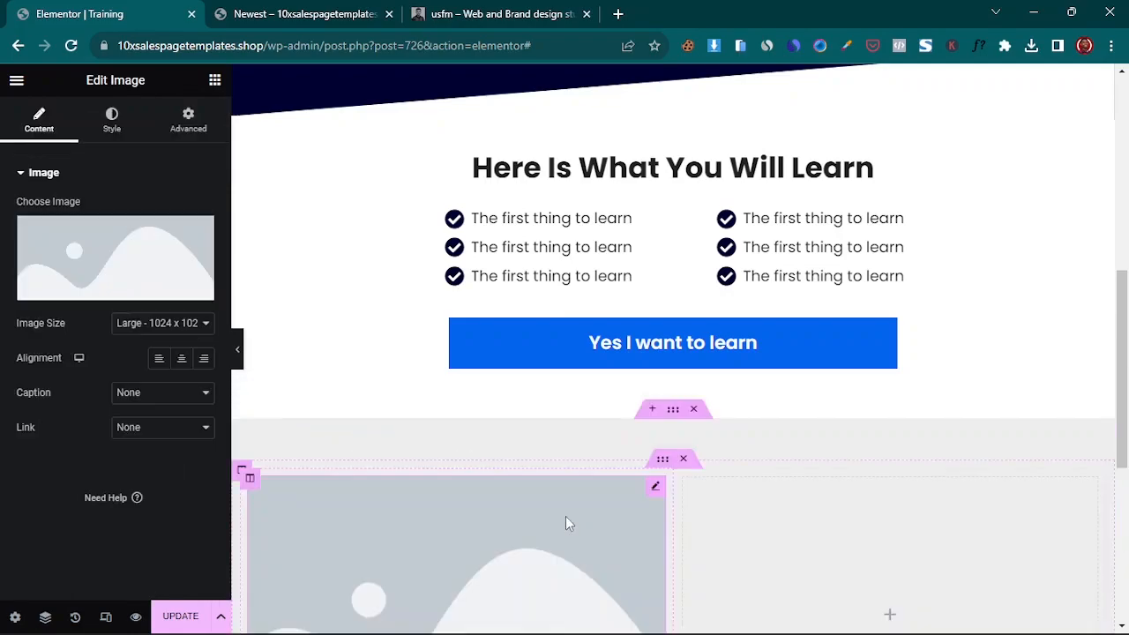
left_click(94, 294)
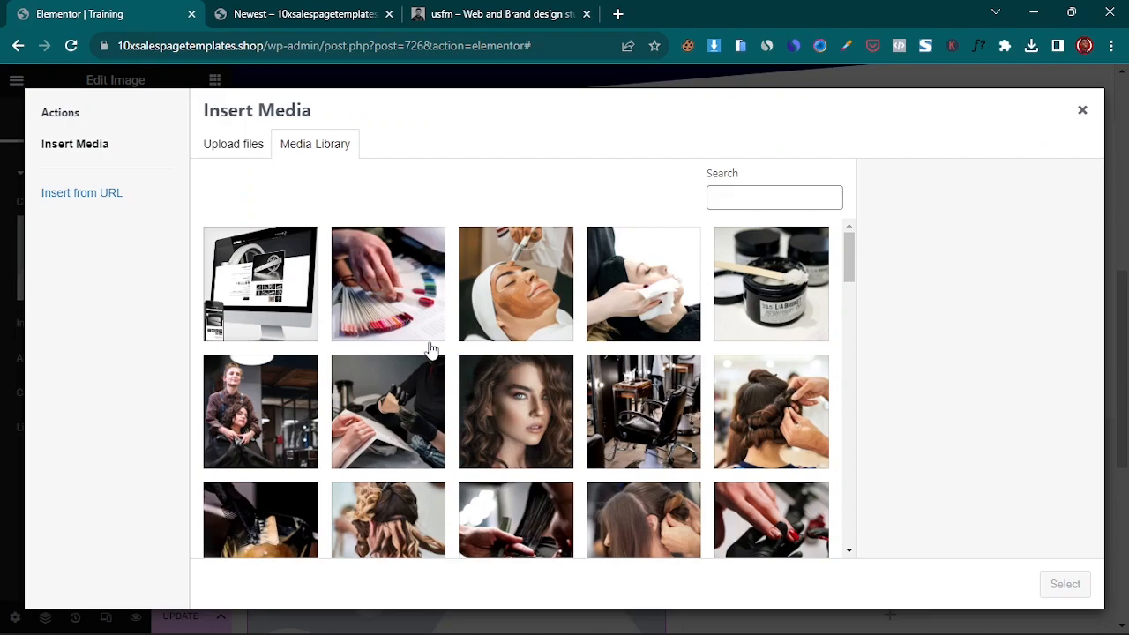
scroll(420, 347, "down", 20)
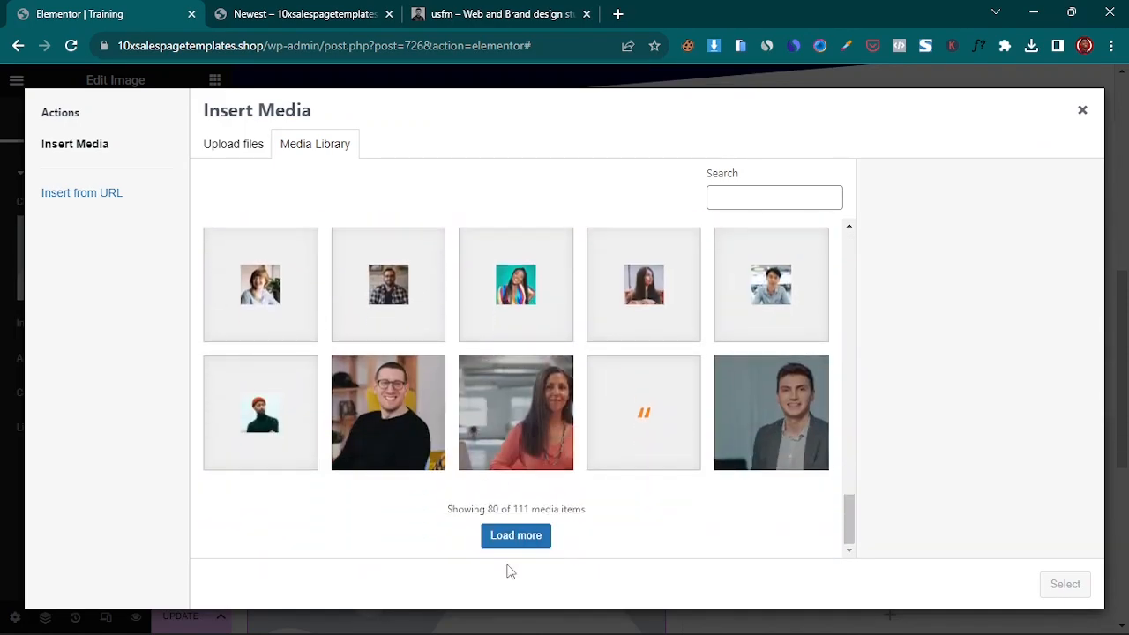
left_click(516, 536)
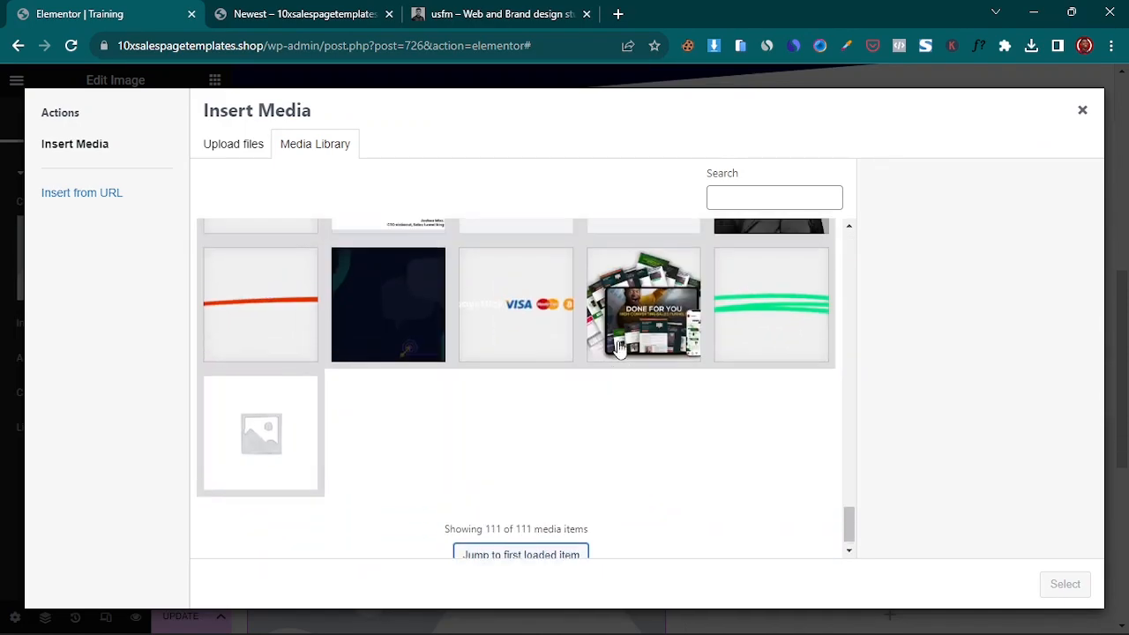
scroll(620, 349, "up", 2)
left_click(766, 339)
left_click(1066, 583)
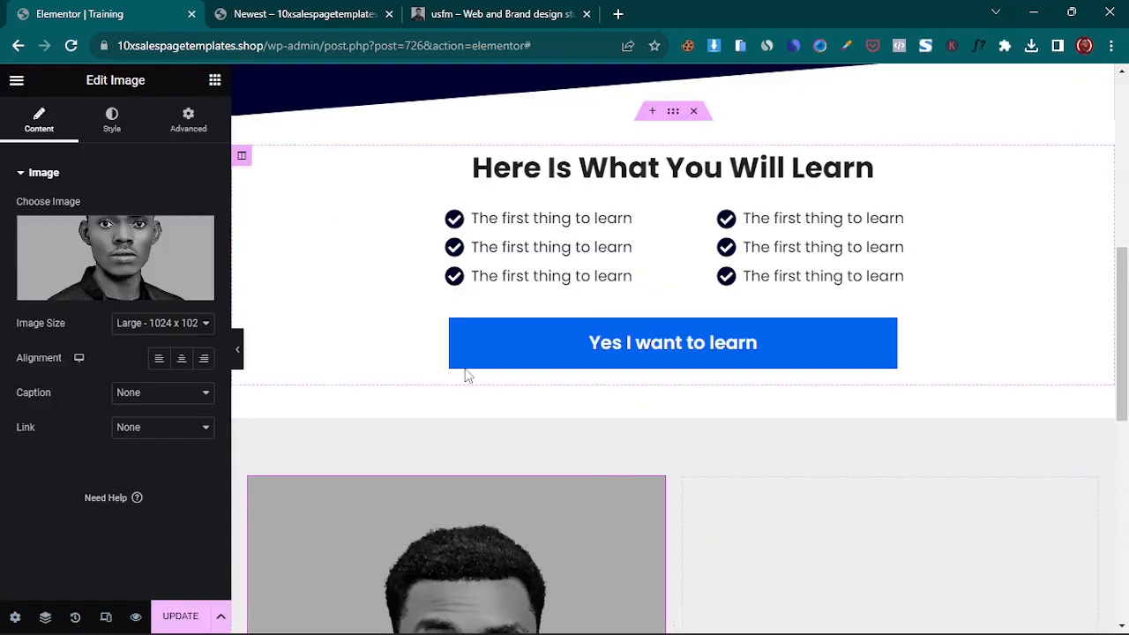
- Check the portrait on the reference page, then set the new image's width and height to 400 px each
scroll(519, 509, "down", 5)
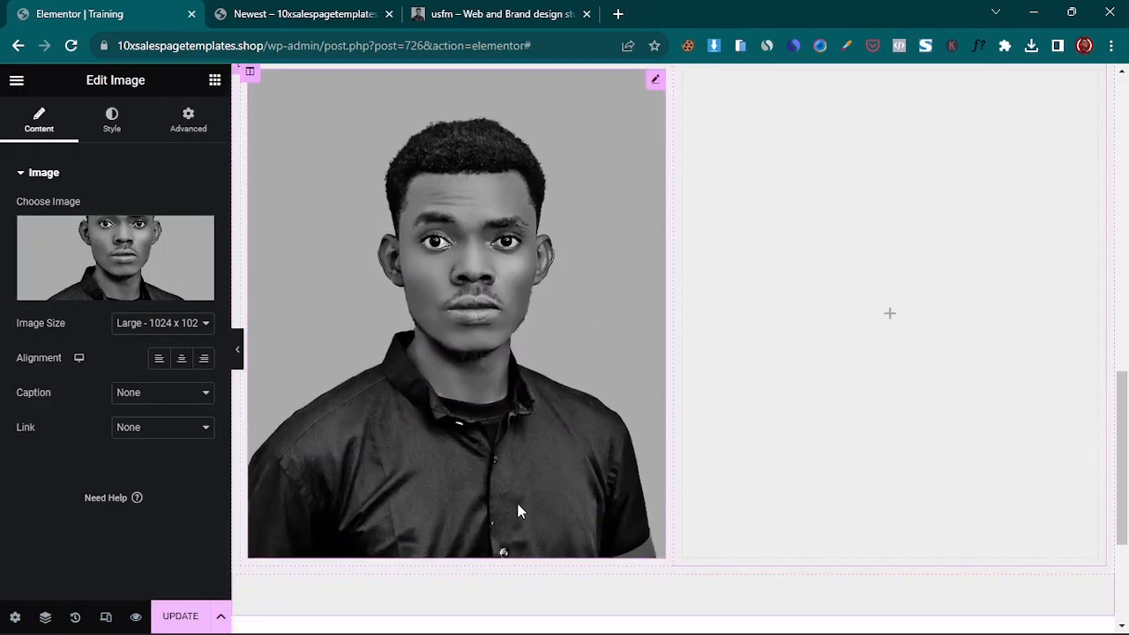
scroll(453, 391, "up", 2)
left_click(328, 11)
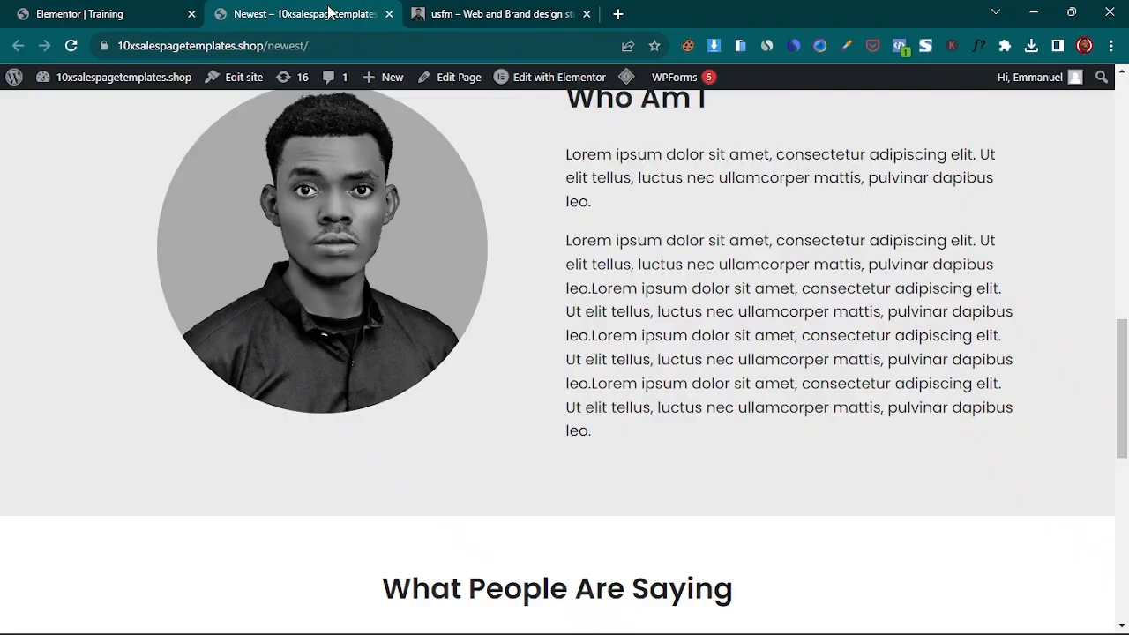
left_click(59, 7)
left_click(111, 120)
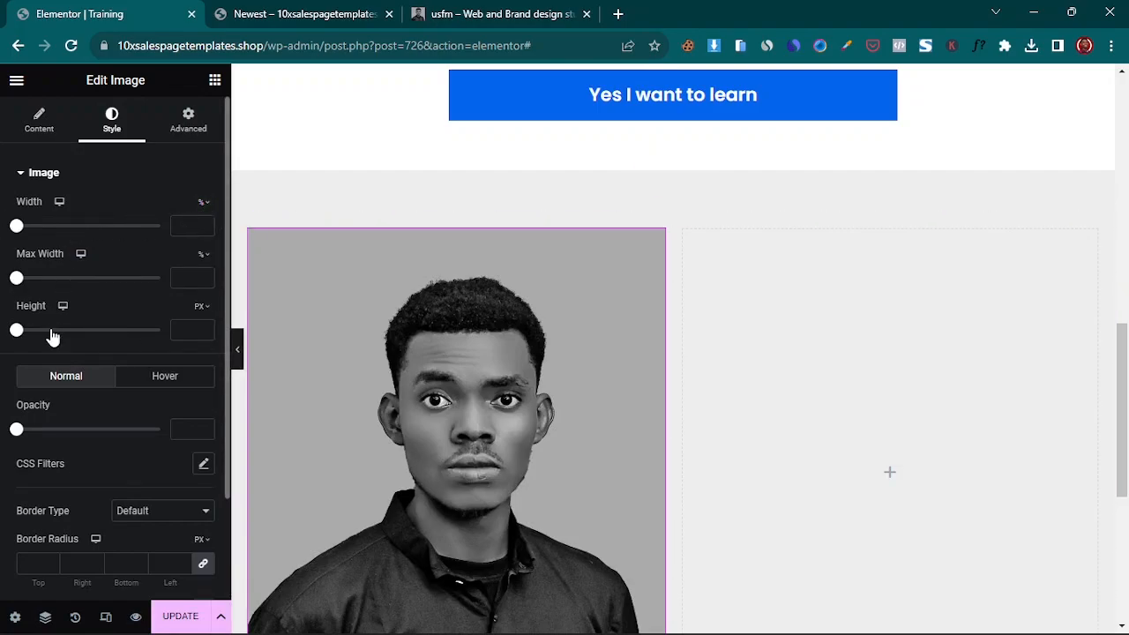
left_click(210, 207)
left_click(204, 202)
left_click(177, 226)
type("400")
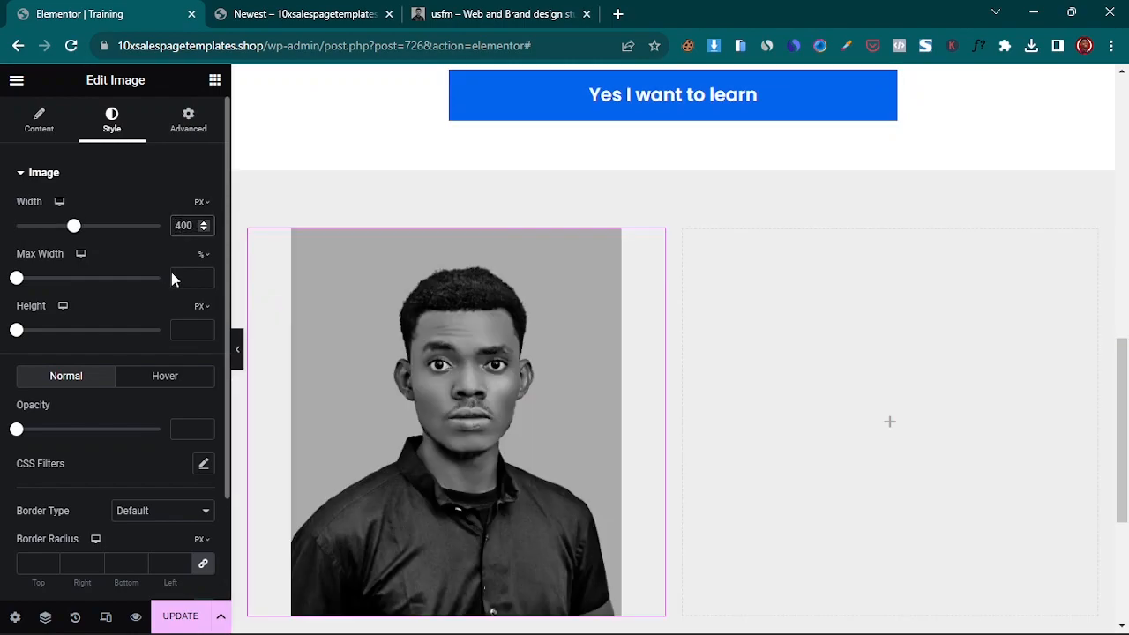
left_click(175, 331)
type("4")
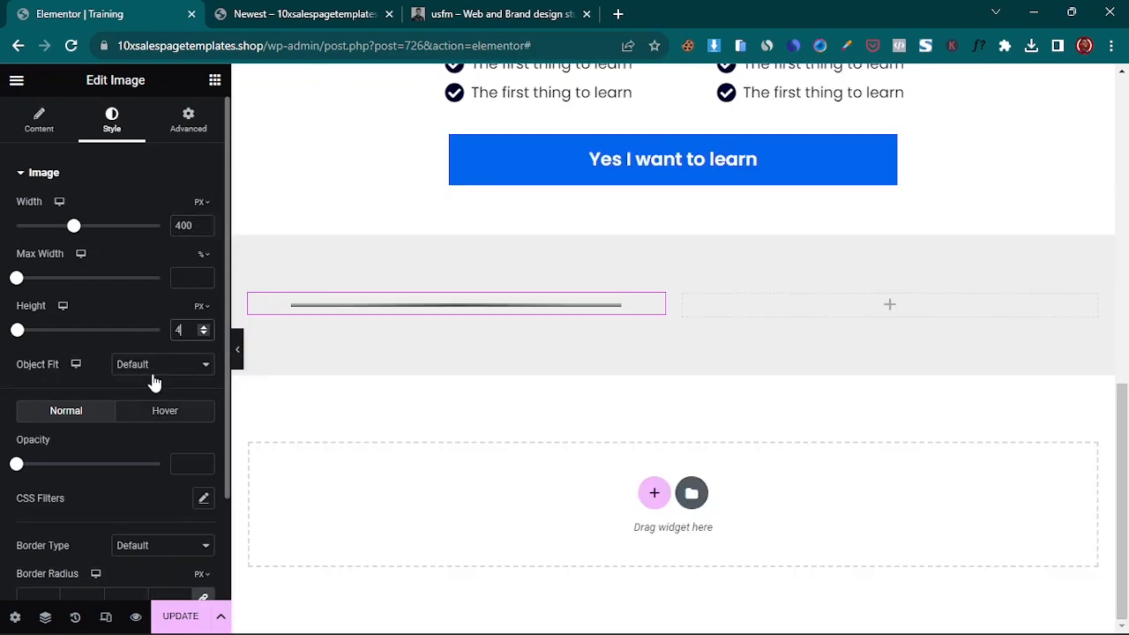
type("00")
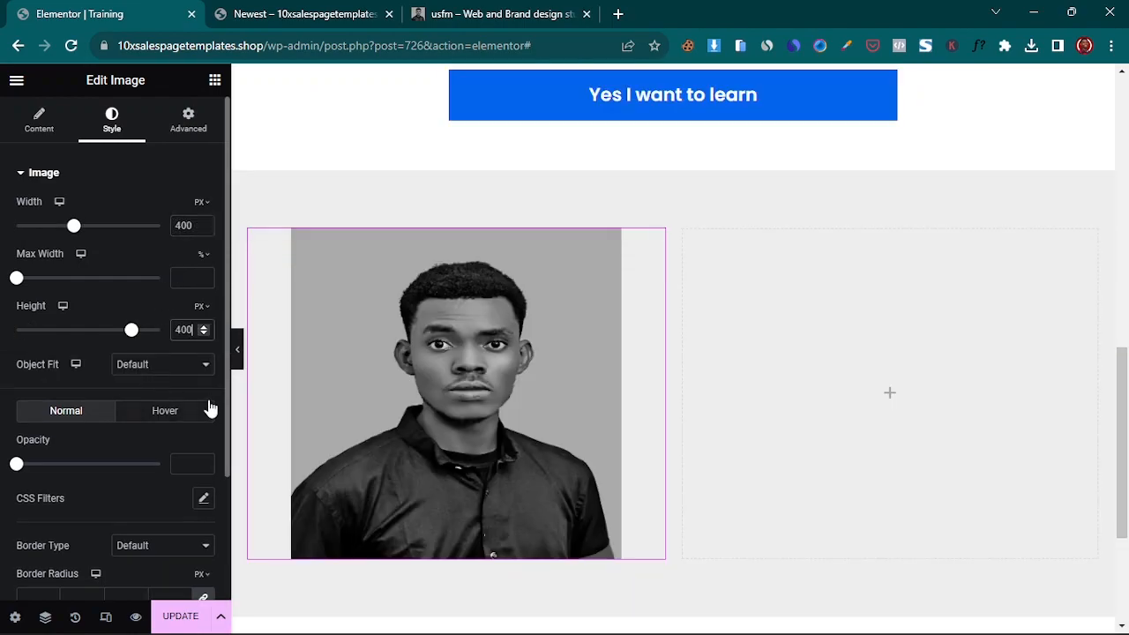
- Set the portrait's object fit to Cover and its linked border radius to 200 px on all corners
left_click(162, 364)
left_click(150, 414)
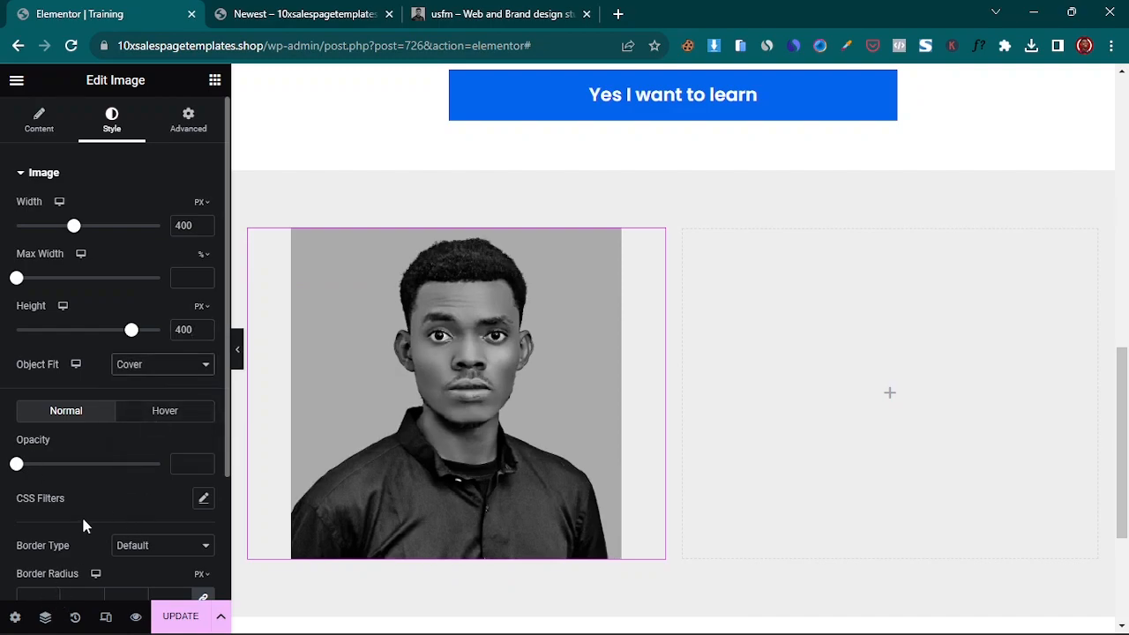
scroll(83, 525, "down", 1)
left_click(26, 518)
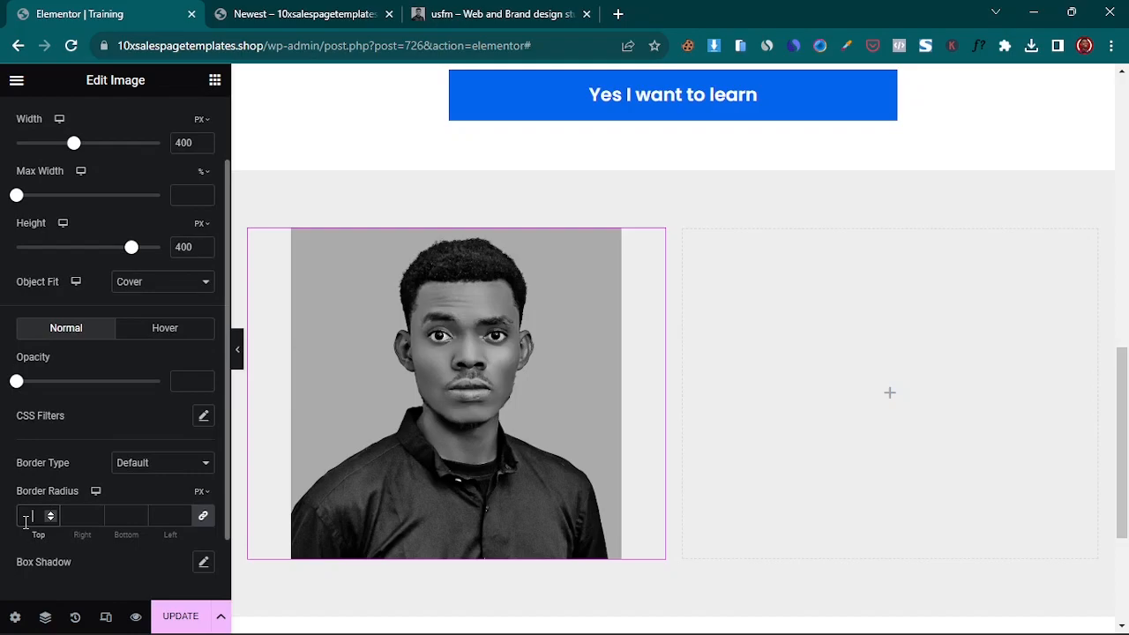
type("200")
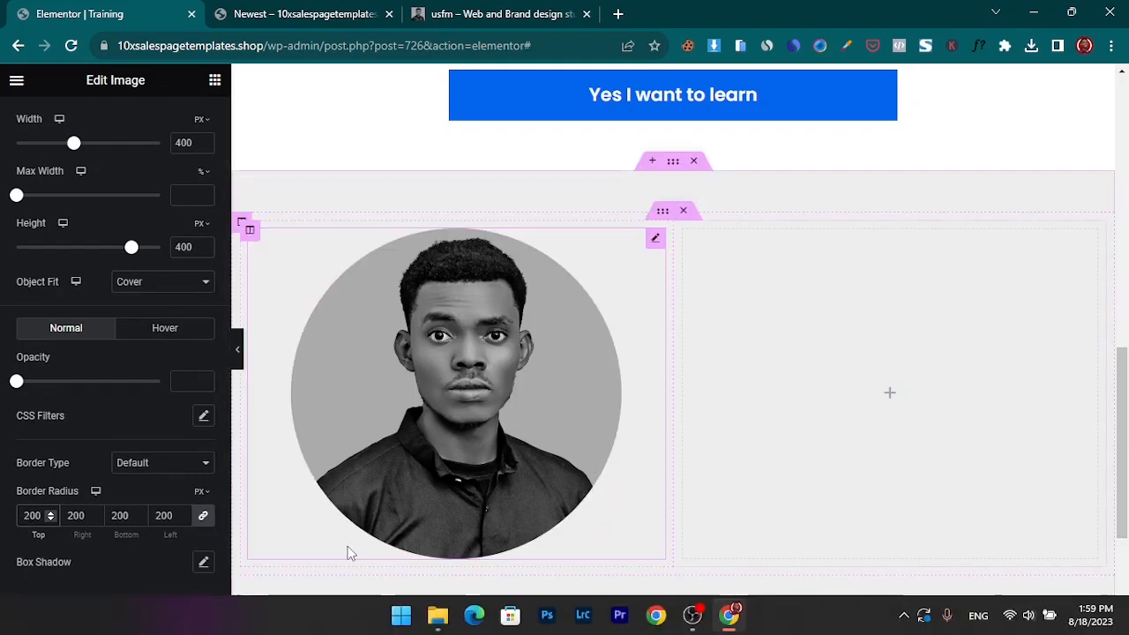
- Add a Heading widget to the empty column beside the portrait and title it "Who Am I", copied from the reference page
left_click(215, 81)
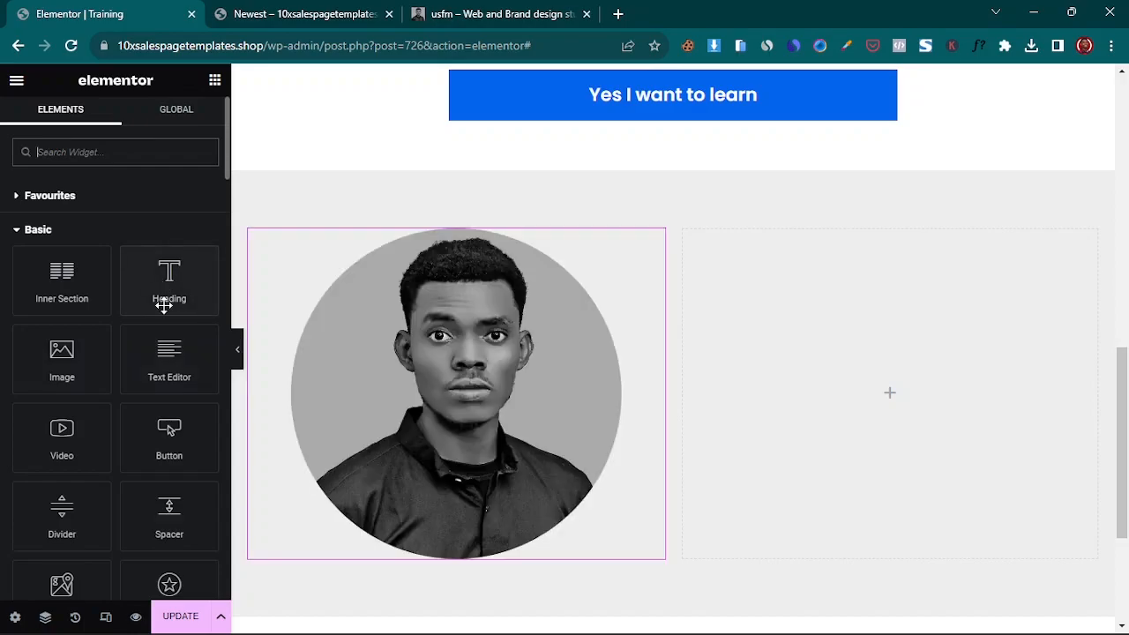
left_click_drag(171, 291, 879, 348)
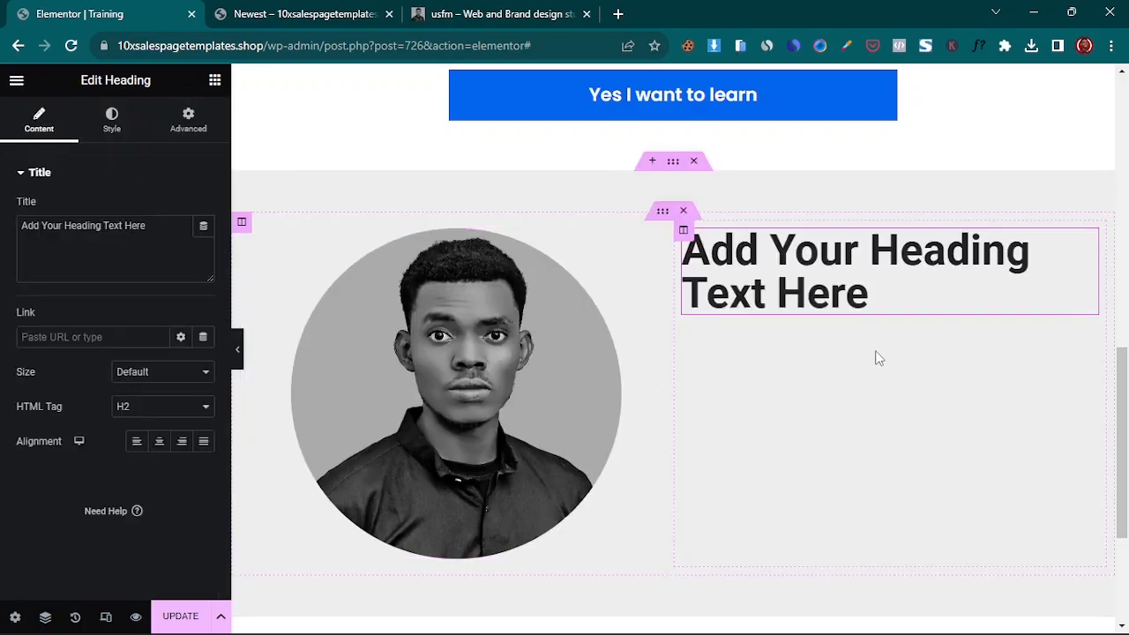
left_click(427, 12)
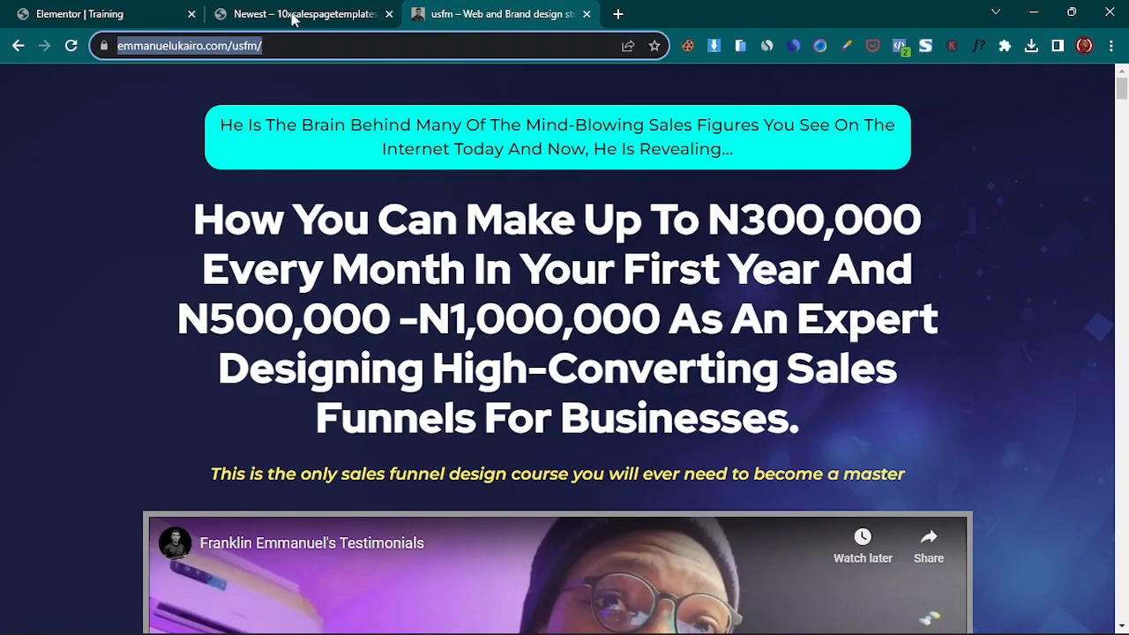
left_click(296, 21)
scroll(653, 176, "up", 1)
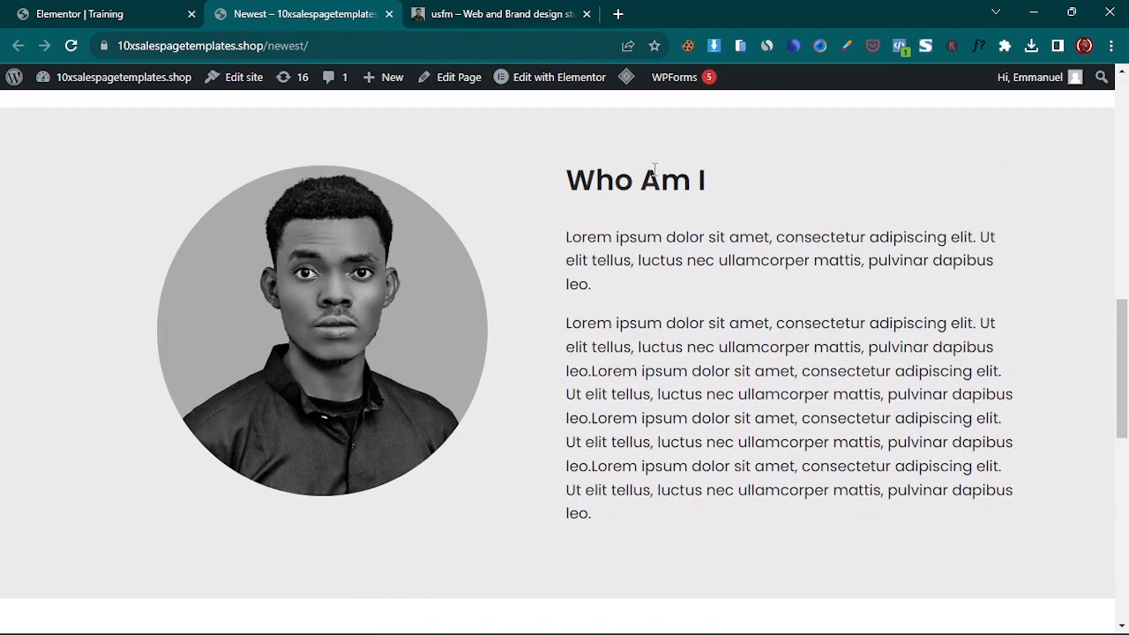
triple_click(654, 172)
right_click(636, 174)
left_click(734, 196)
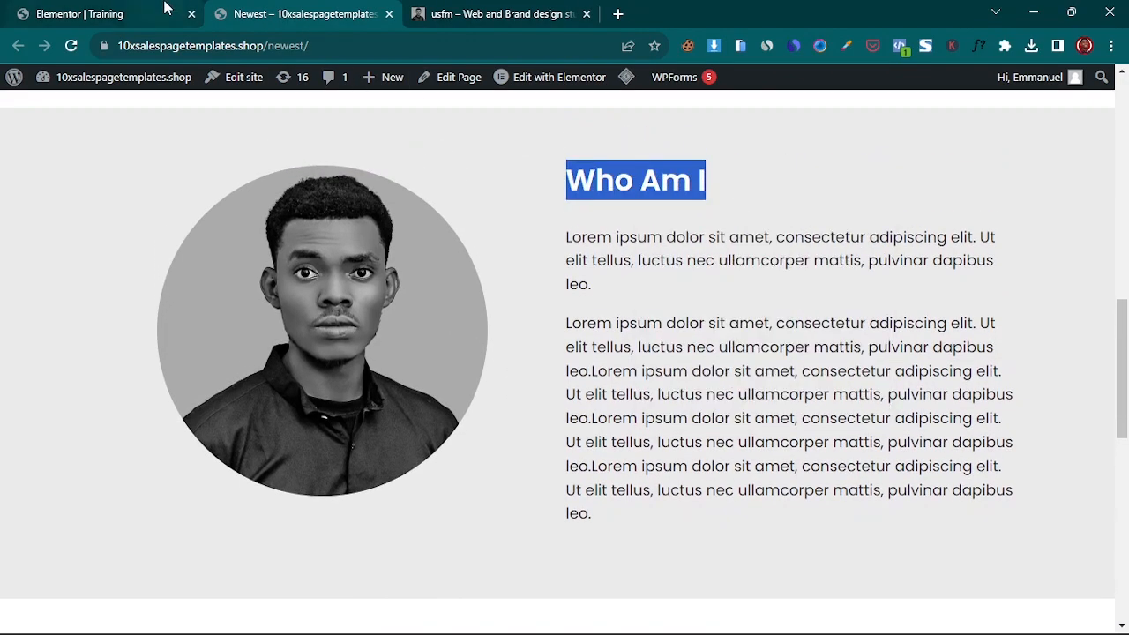
left_click(165, 9)
triple_click(98, 218)
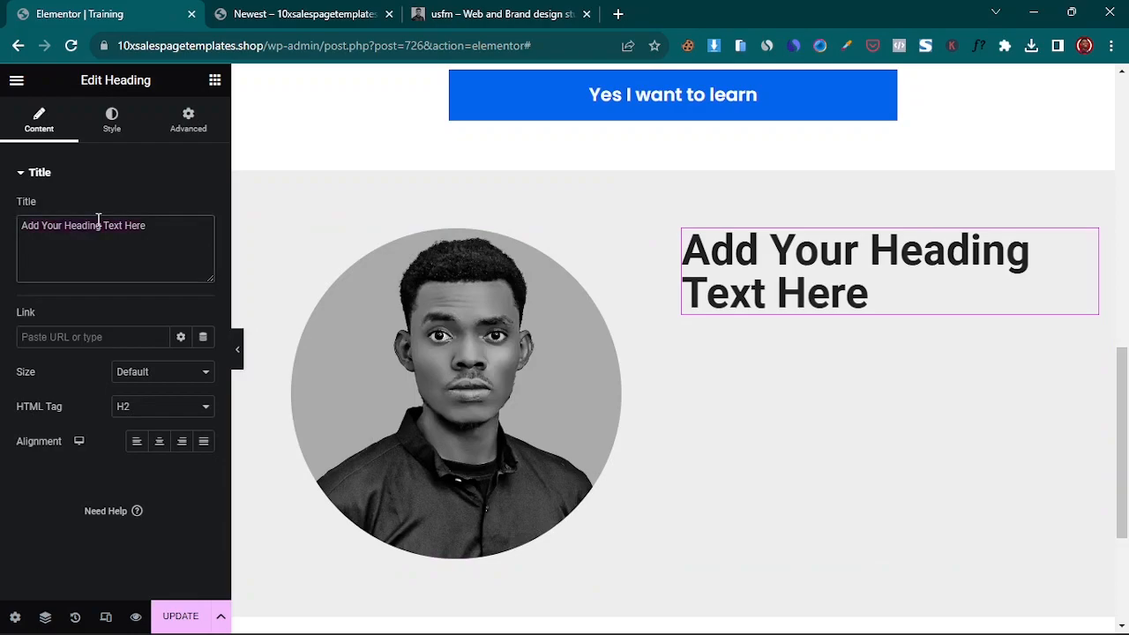
key("ctrl+v")
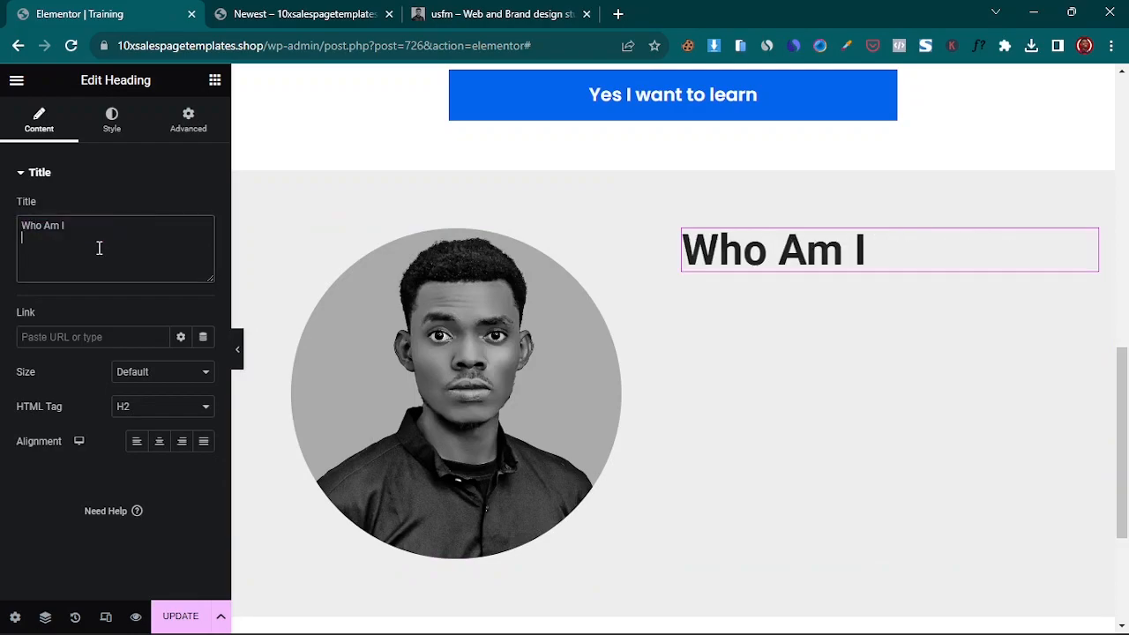
- Apply the style of the "Here Is What You Will Learn" heading to the "Who Am I" heading and align it left
scroll(1076, 446, "up", 5)
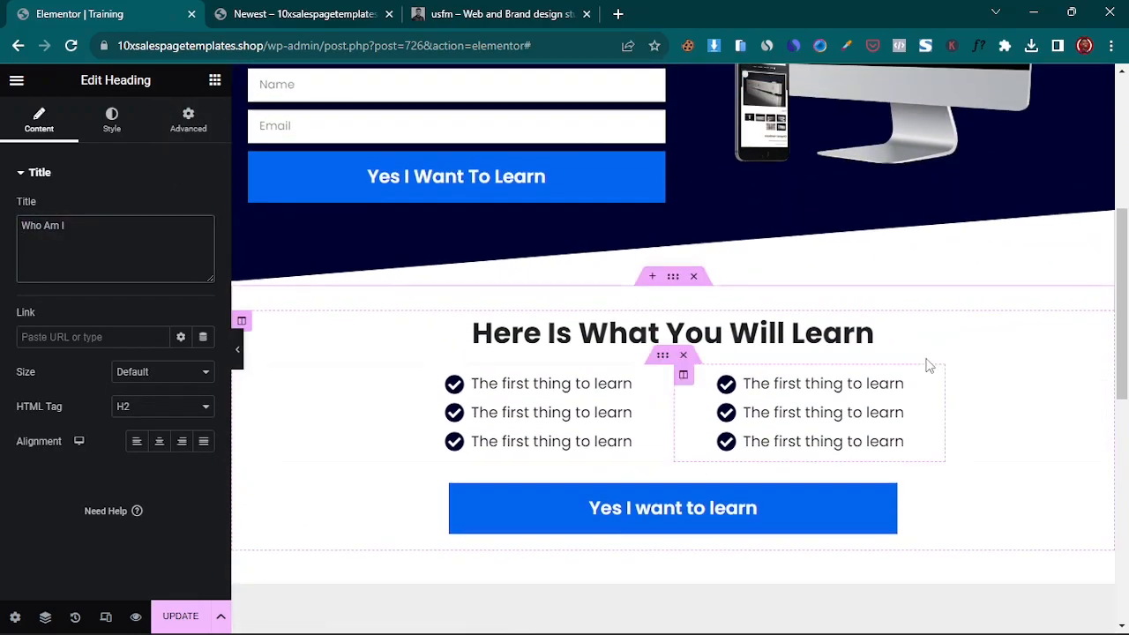
right_click(914, 332)
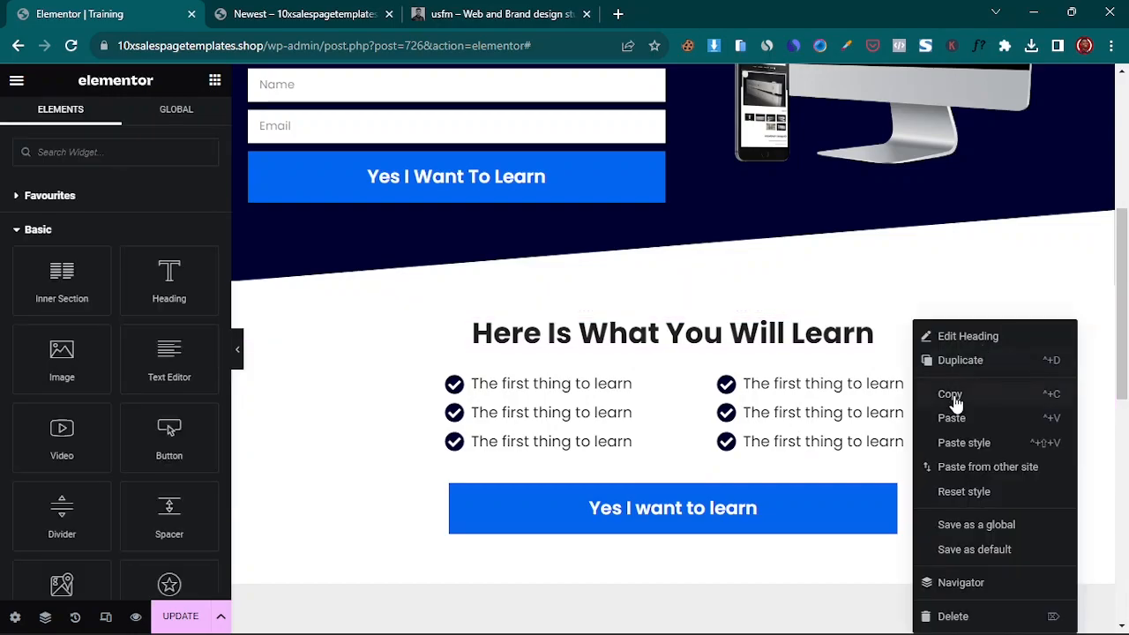
left_click(955, 391)
scroll(921, 379, "down", 5)
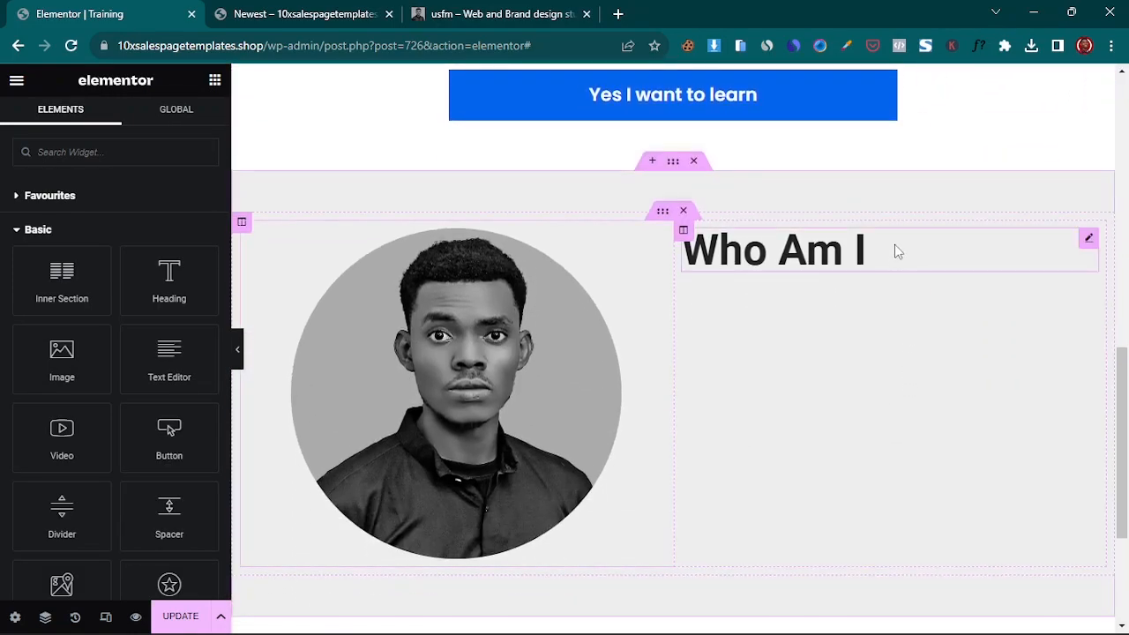
right_click(895, 246)
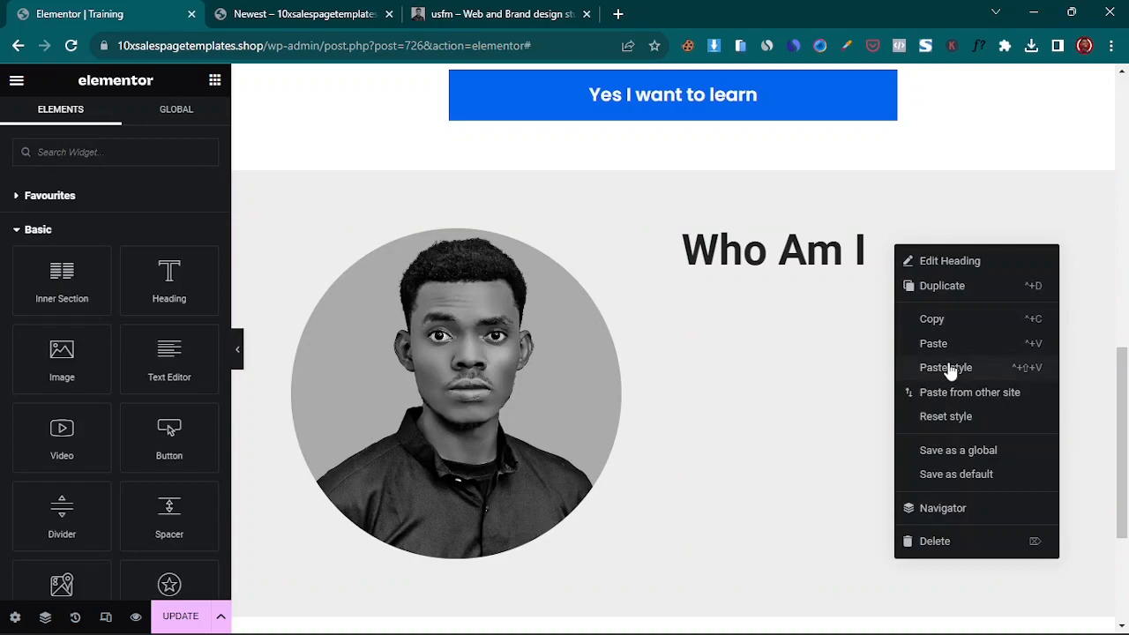
left_click(949, 368)
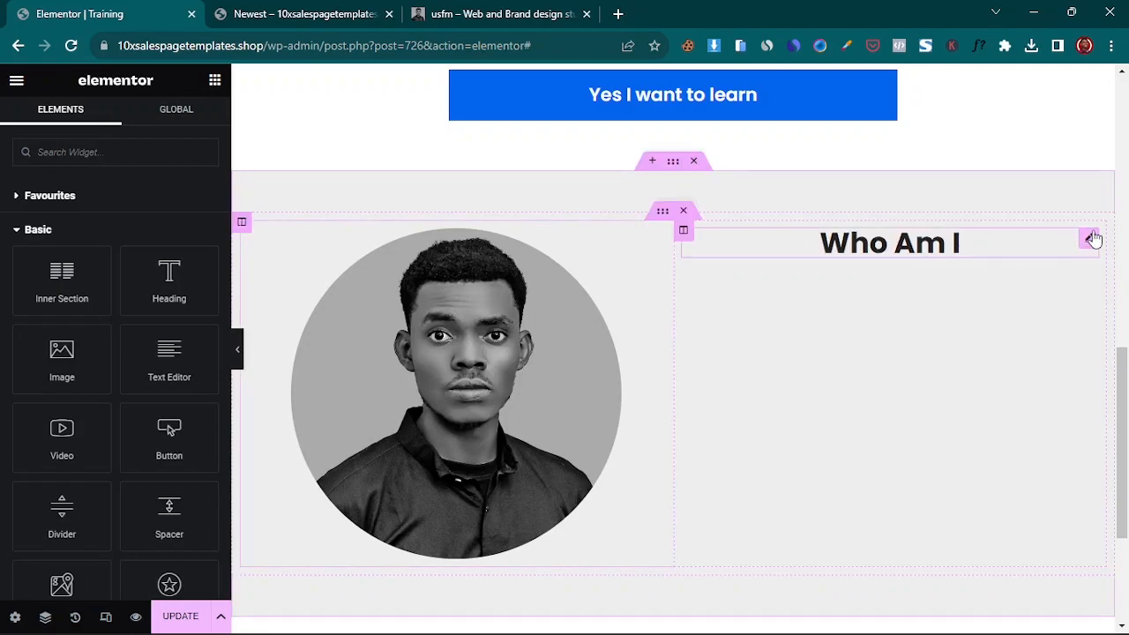
left_click(1090, 239)
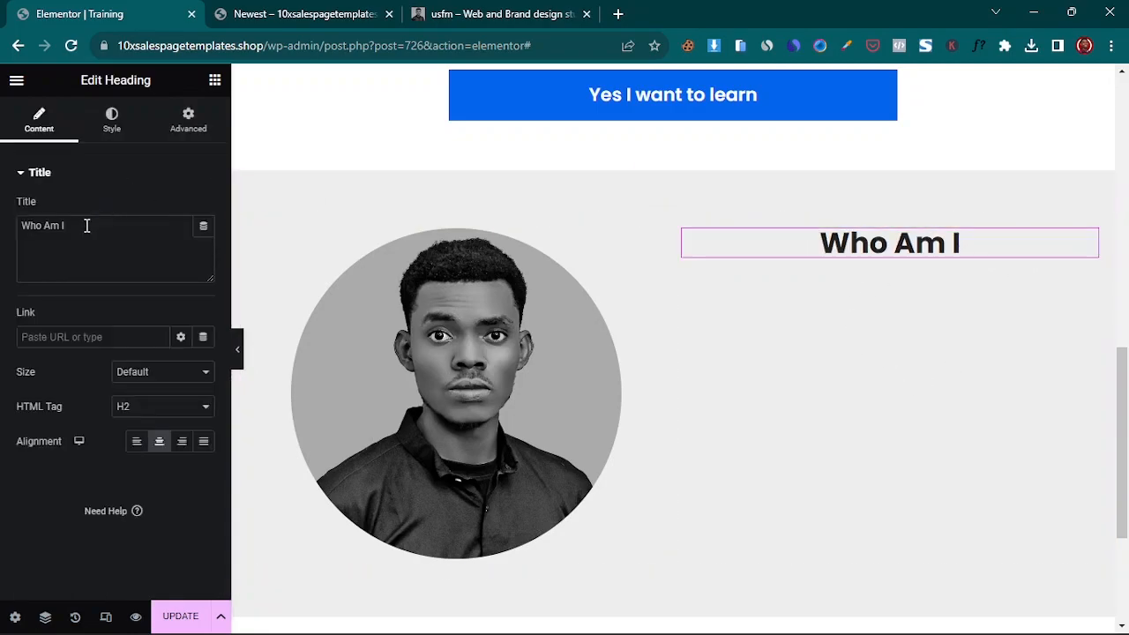
left_click(136, 443)
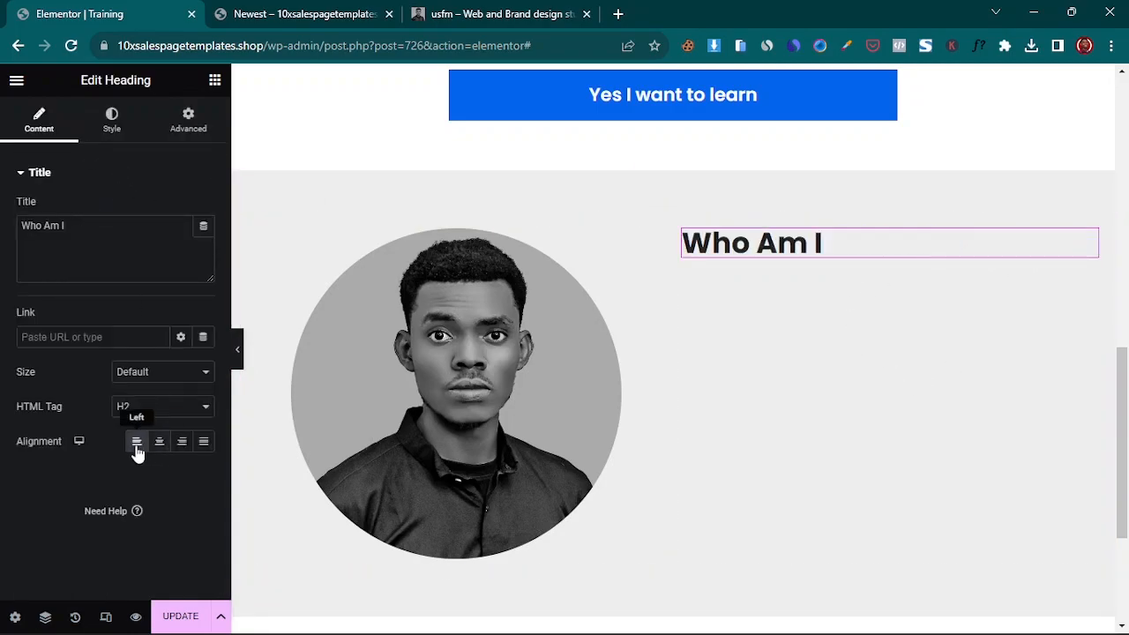
- Add a Text Editor widget directly below the "Who Am I" heading and open its style settings
left_click(215, 81)
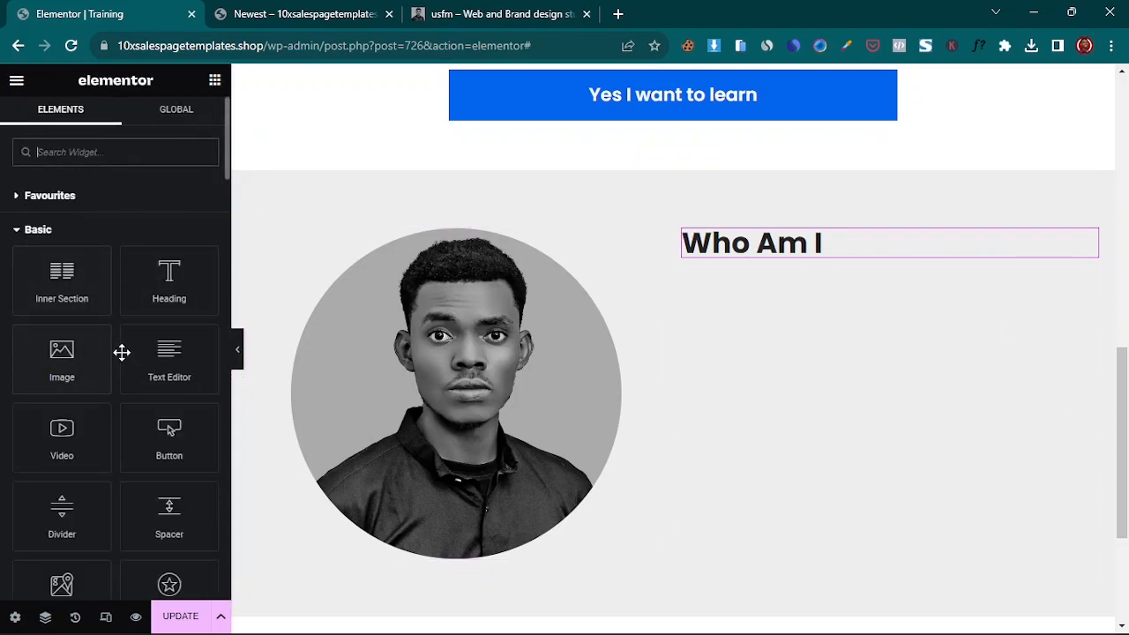
left_click_drag(179, 375, 820, 265)
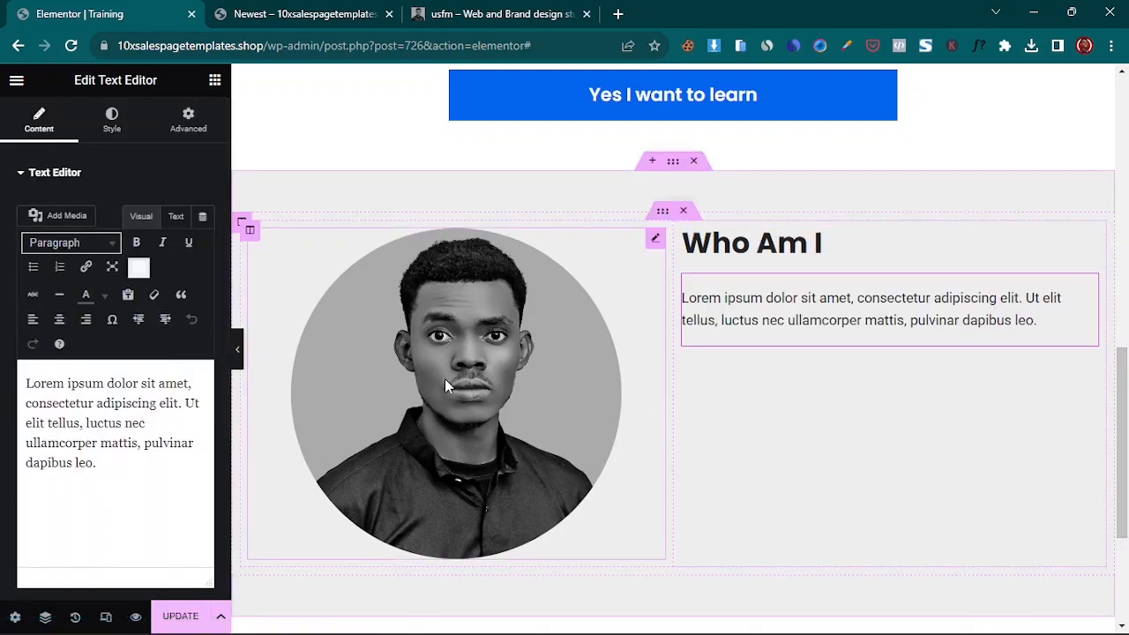
scroll(716, 456, "up", 2)
scroll(716, 456, "up", 3)
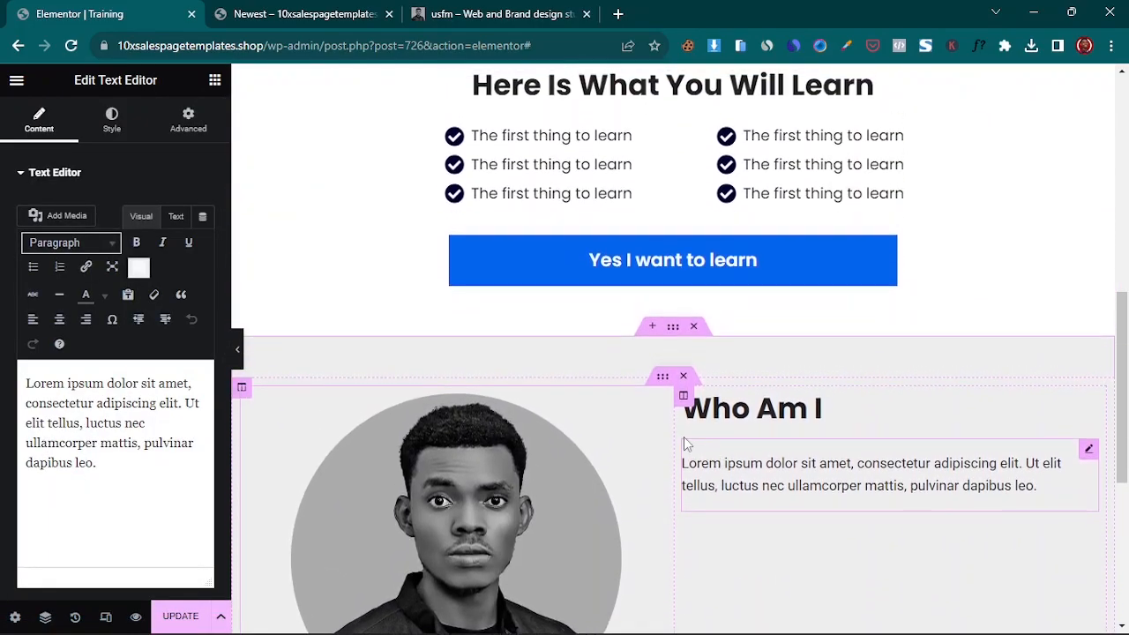
left_click(111, 121)
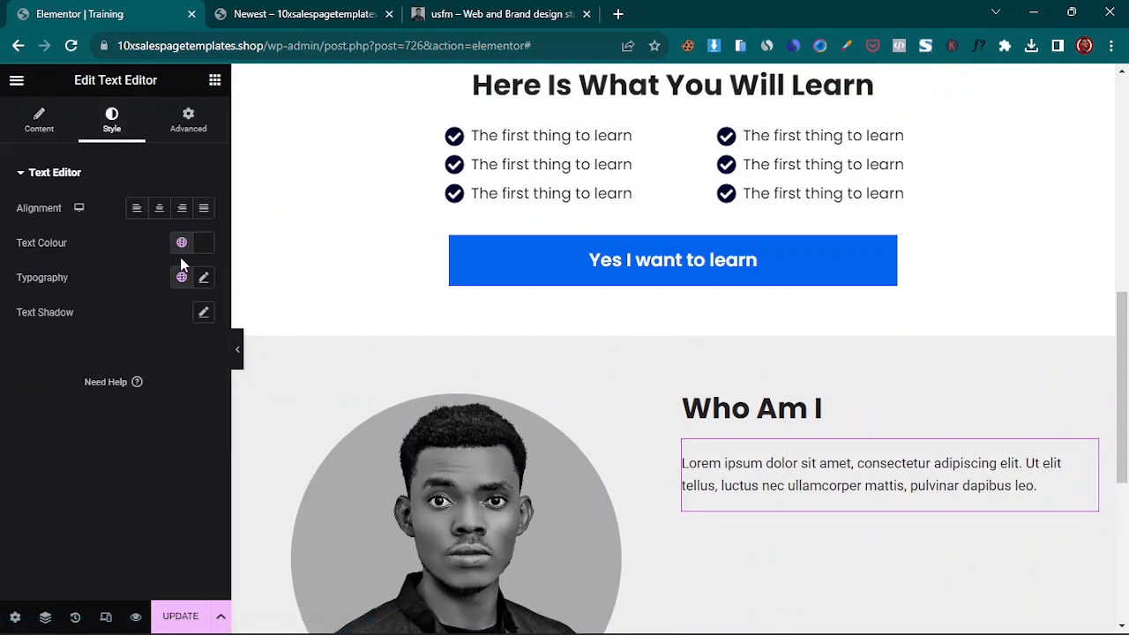
- Extend the bio below "Who Am I" with a second paragraph made of four copies of its Lorem ipsum text
left_click(35, 120)
left_click_drag(97, 464, 1, 350)
key("ctrl+a")
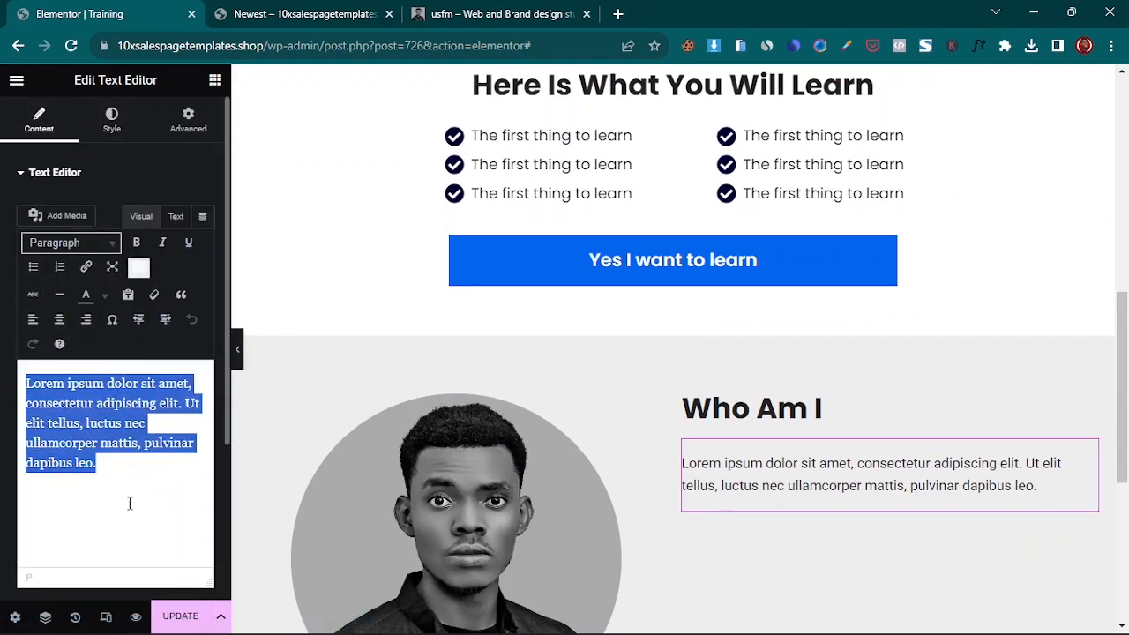
right_click(77, 420)
left_click(152, 129)
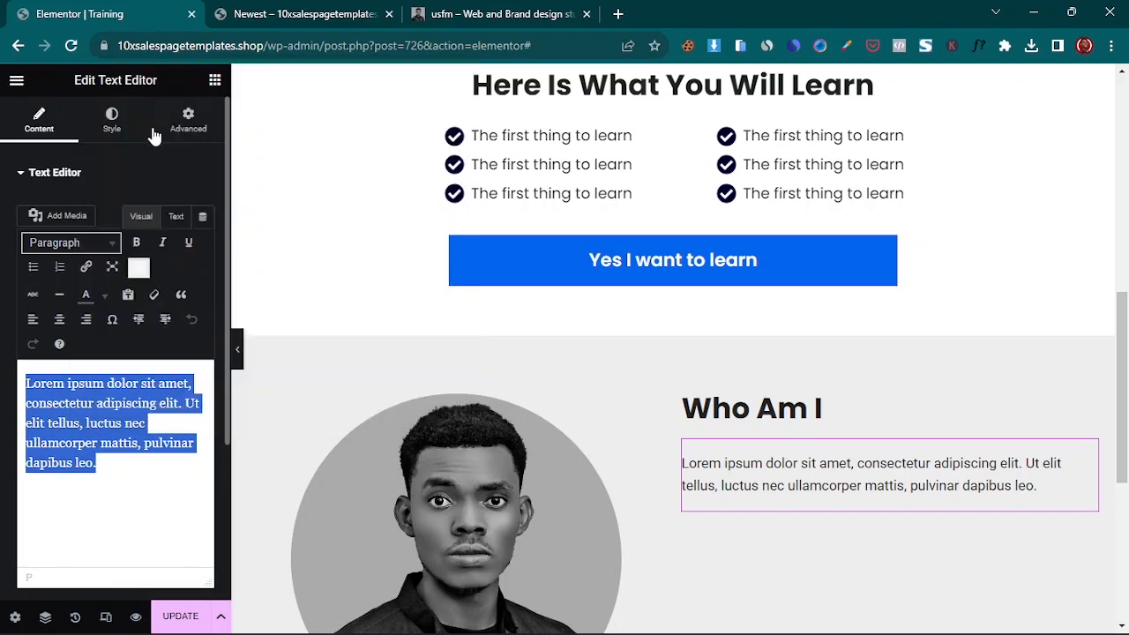
left_click(119, 462)
key("Return")
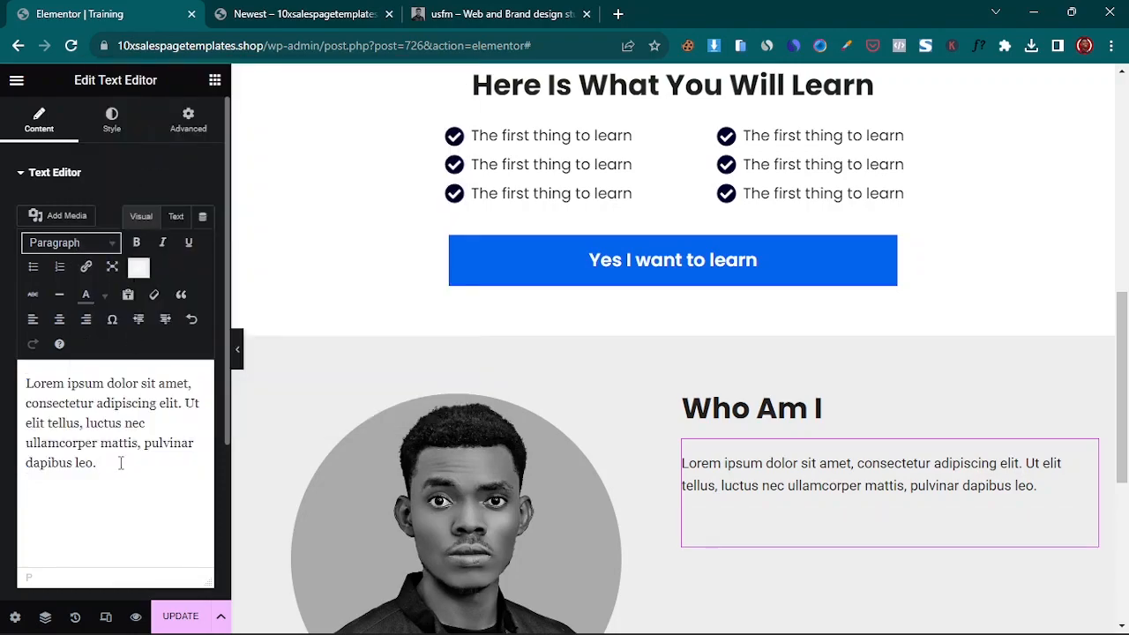
key("ctrl+v")
key("ctrl+v")
key("ctrl+v")
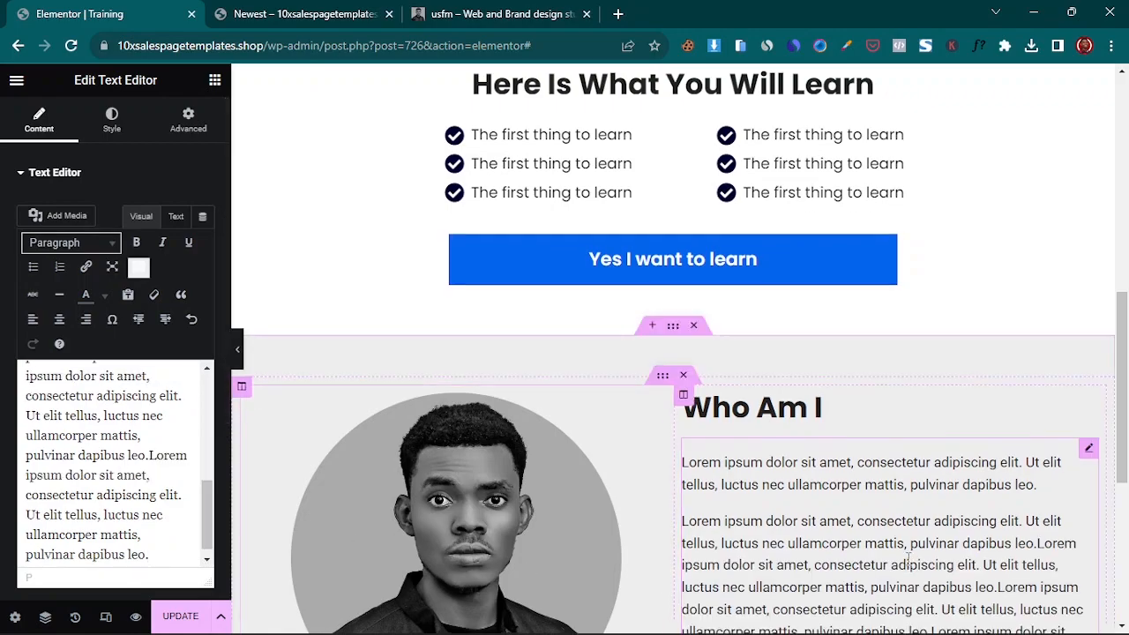
scroll(612, 428, "down", 3)
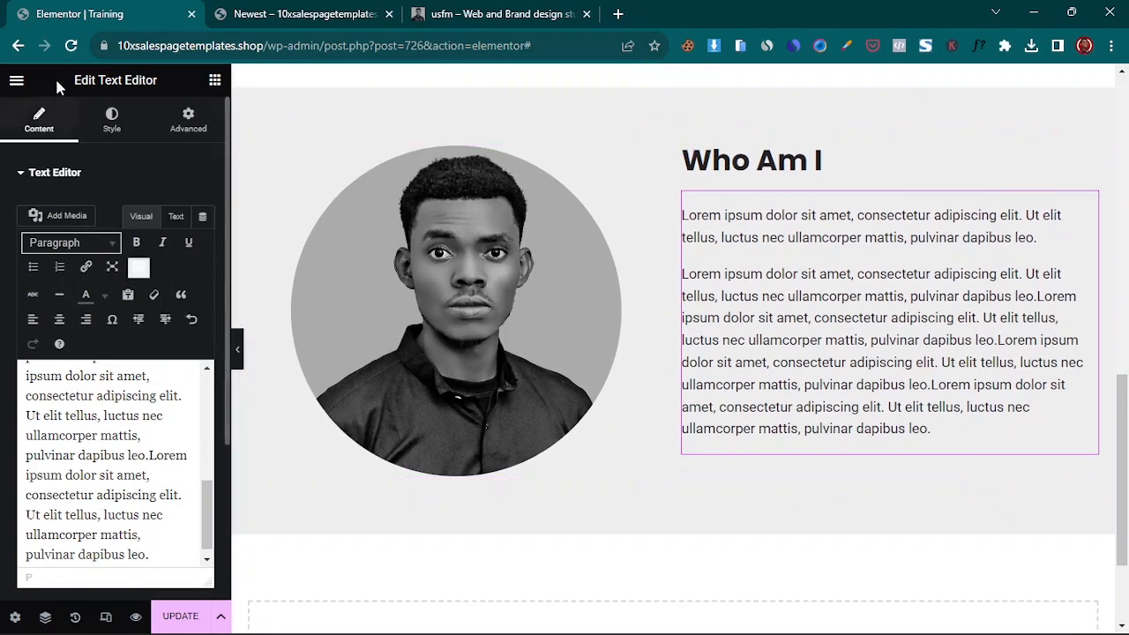
- Set the bio text's font family to Poppins and its size to 18 px
left_click(111, 121)
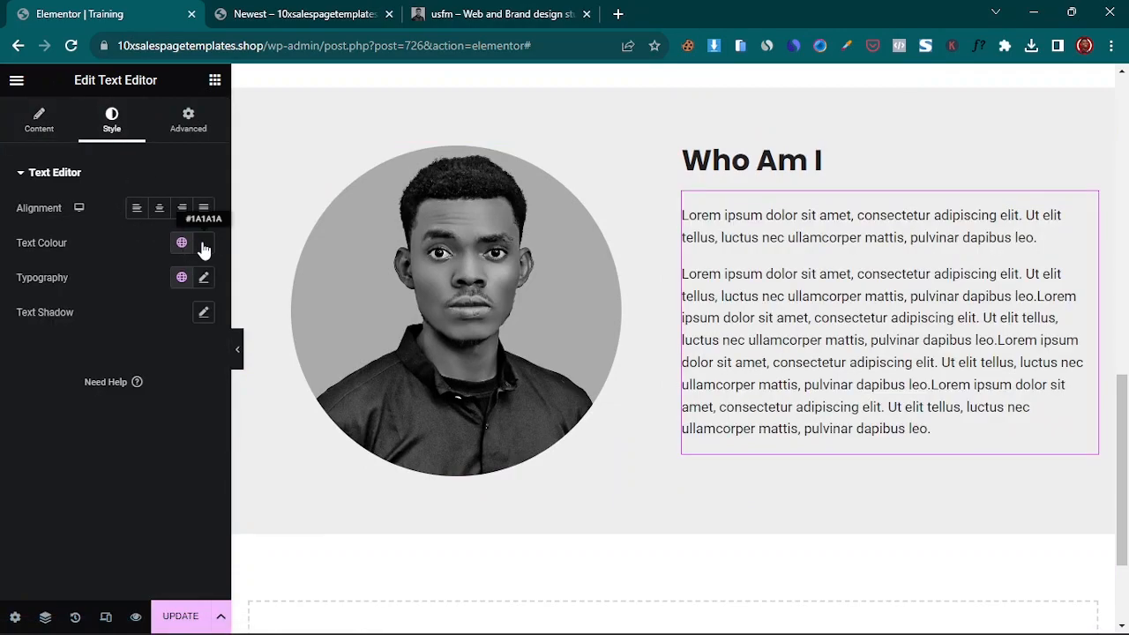
left_click(203, 247)
left_click(121, 243)
left_click(203, 278)
left_click(185, 356)
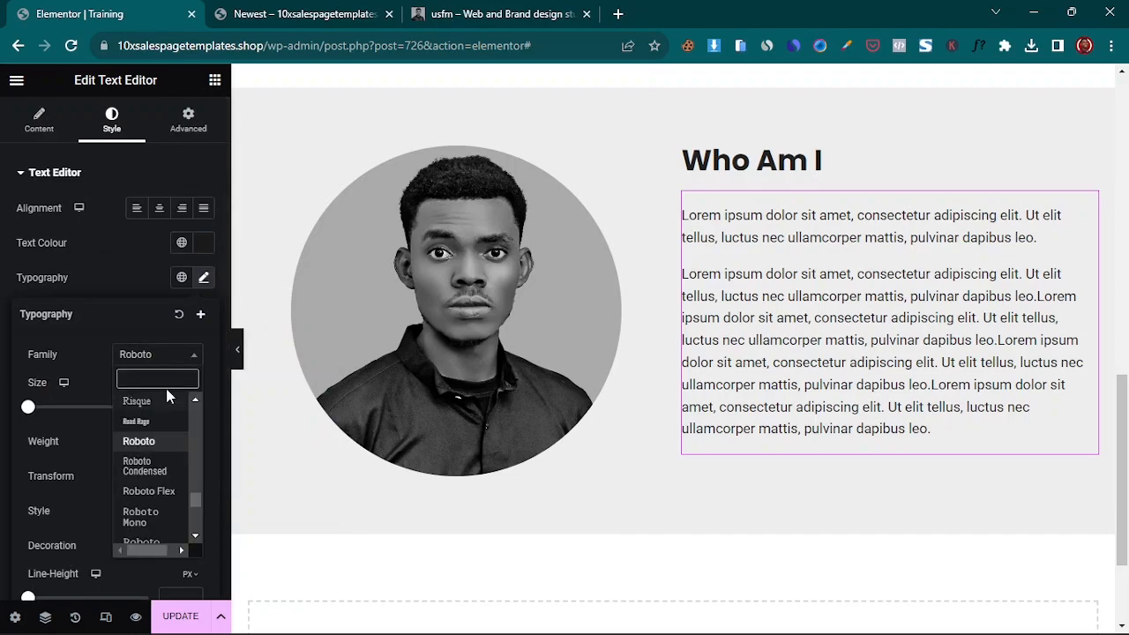
type("pop")
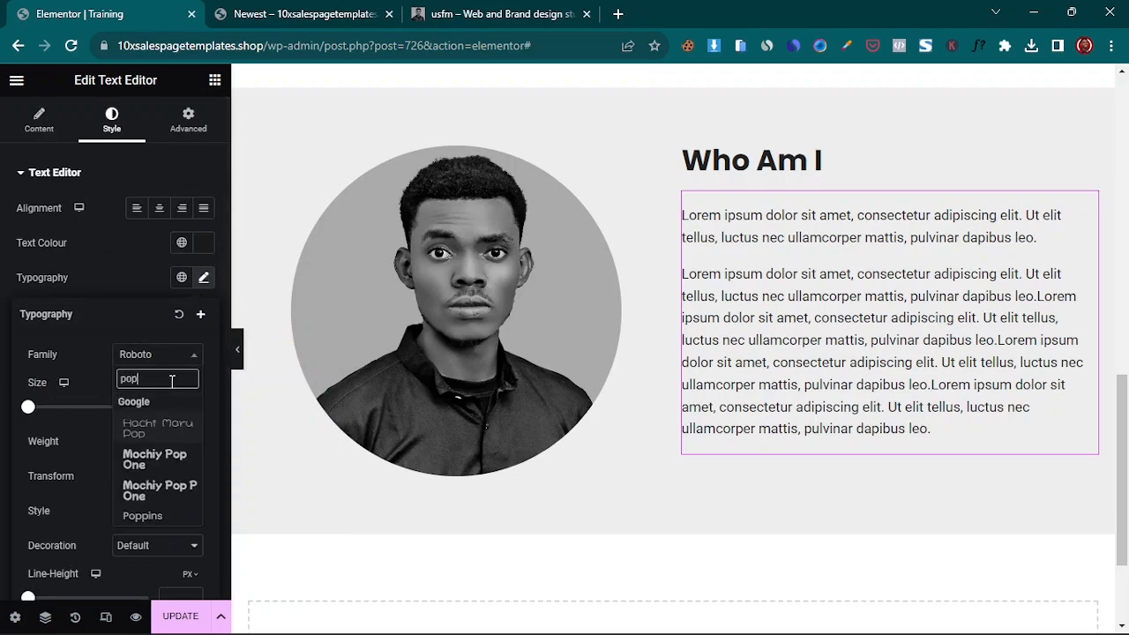
left_click(164, 519)
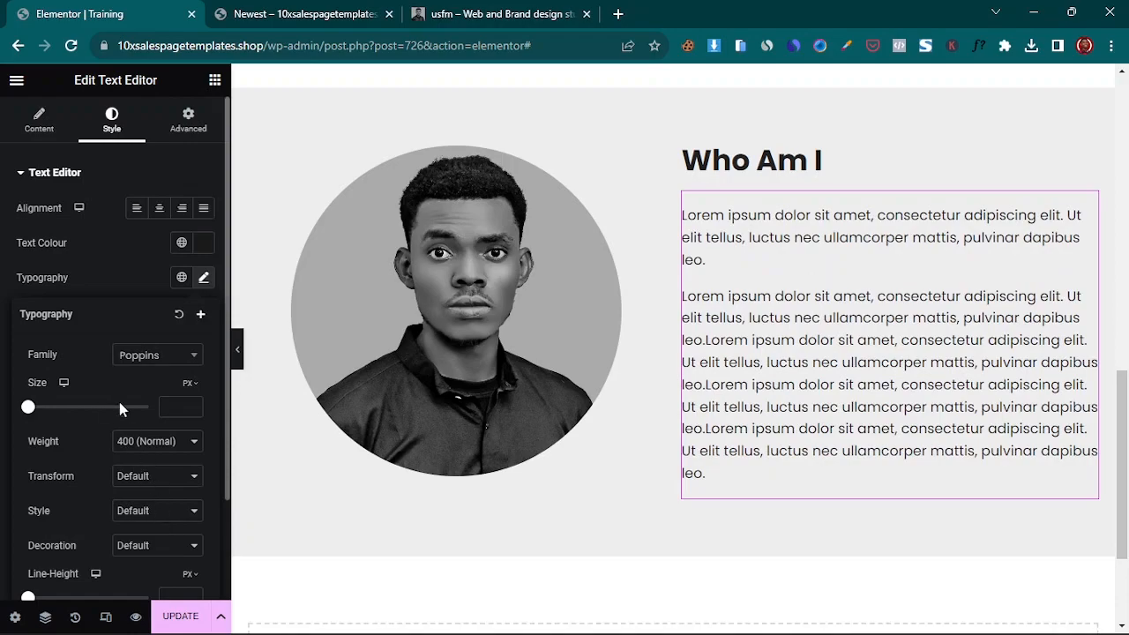
left_click(169, 409)
type("18")
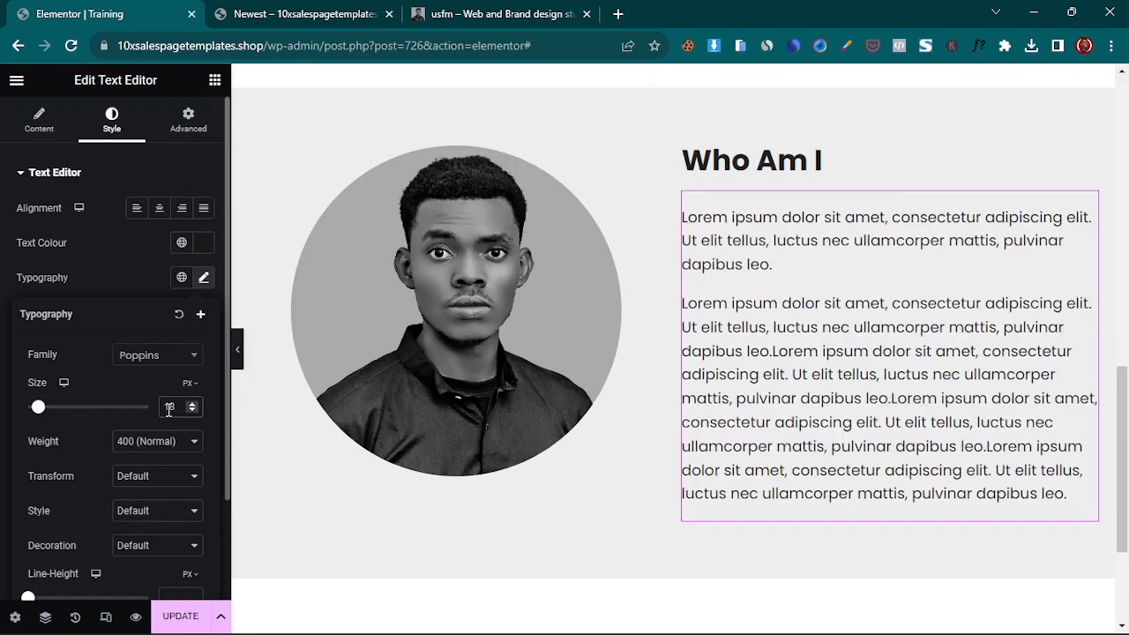
scroll(380, 274, "down", 2)
scroll(382, 308, "up", 2)
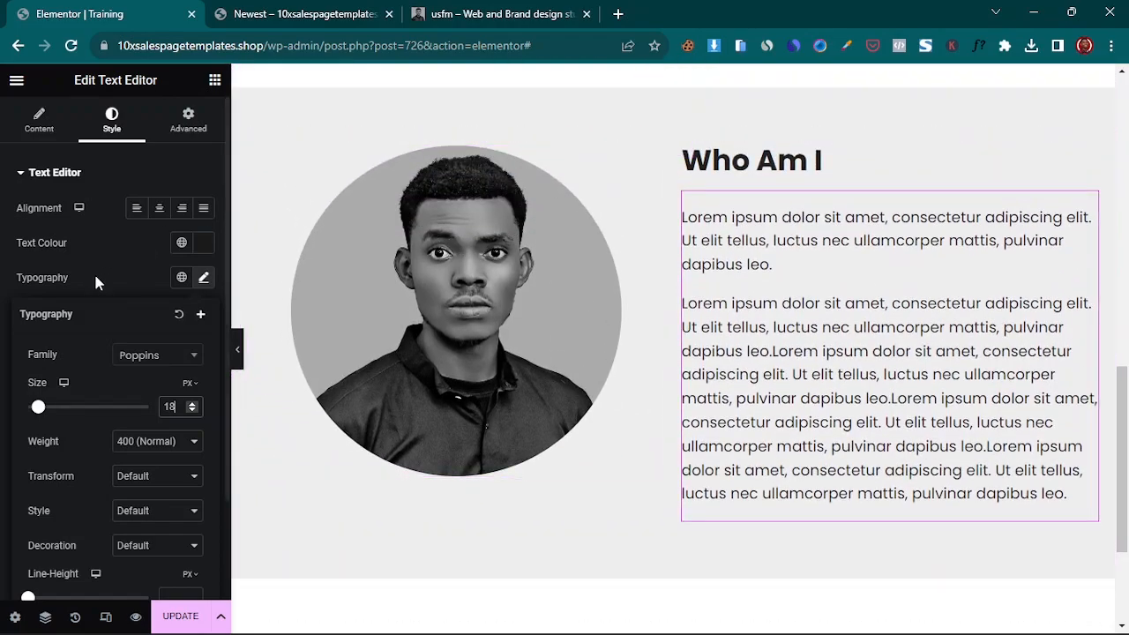
left_click(85, 242)
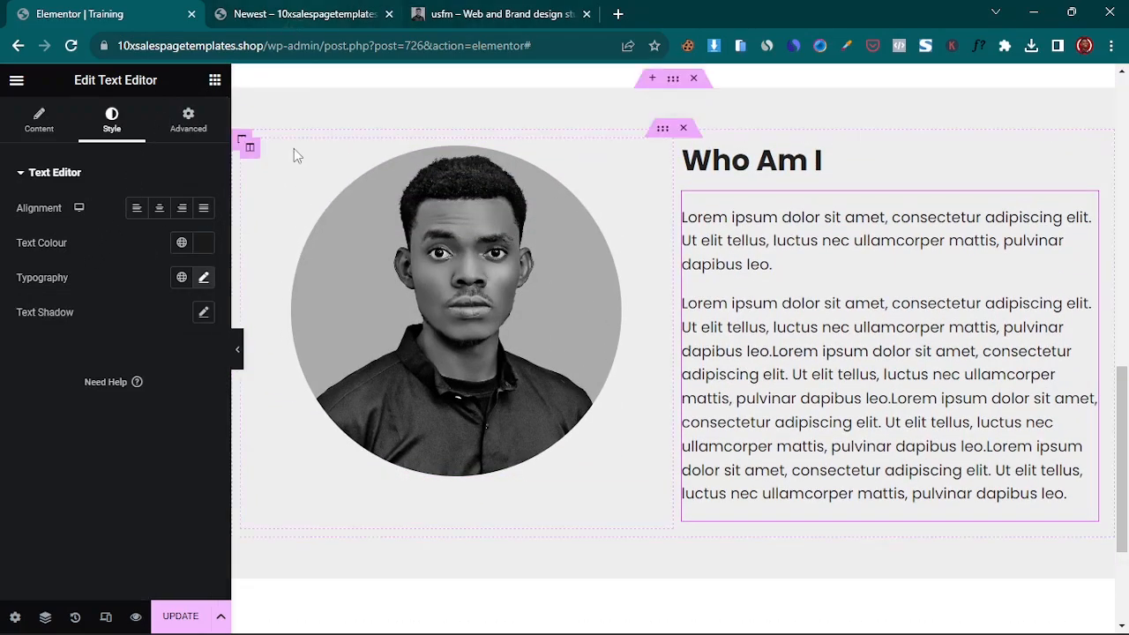
- Set the grey "Who Am I" section's top margin to 60 px and check the page spacing with the editor panel hidden
left_click(237, 352)
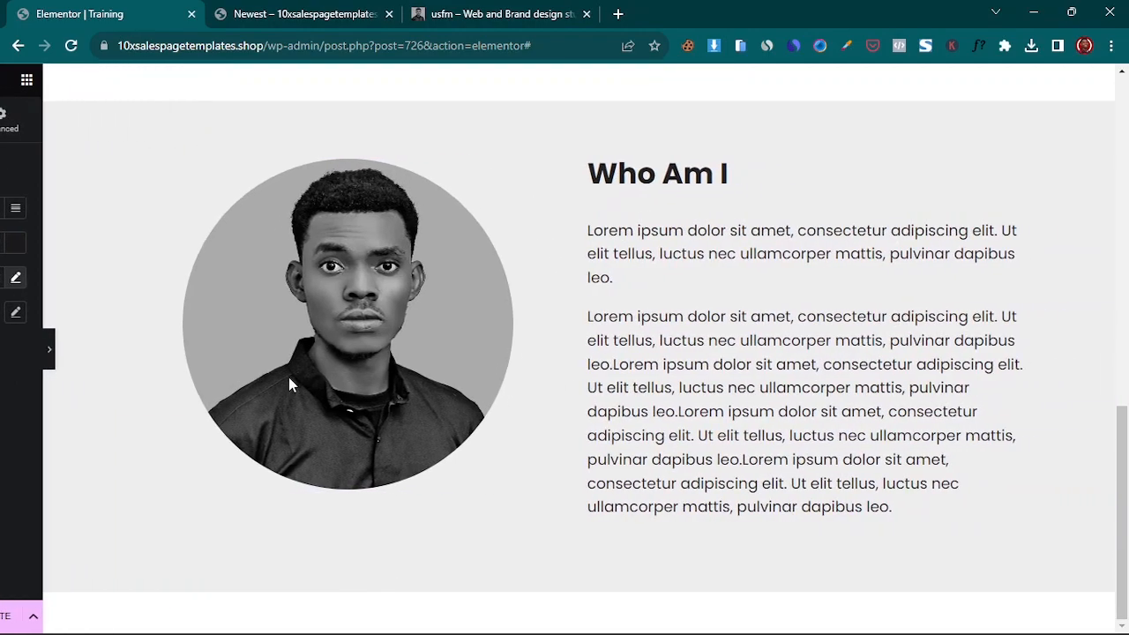
scroll(447, 393, "up", 3)
scroll(456, 411, "down", 3)
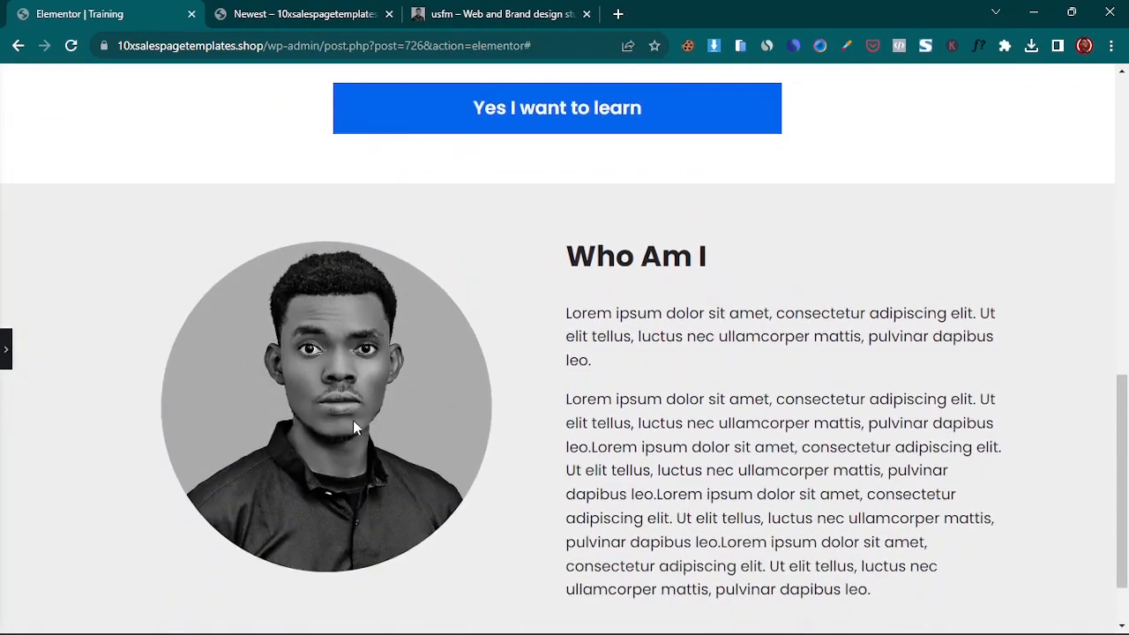
left_click(5, 362)
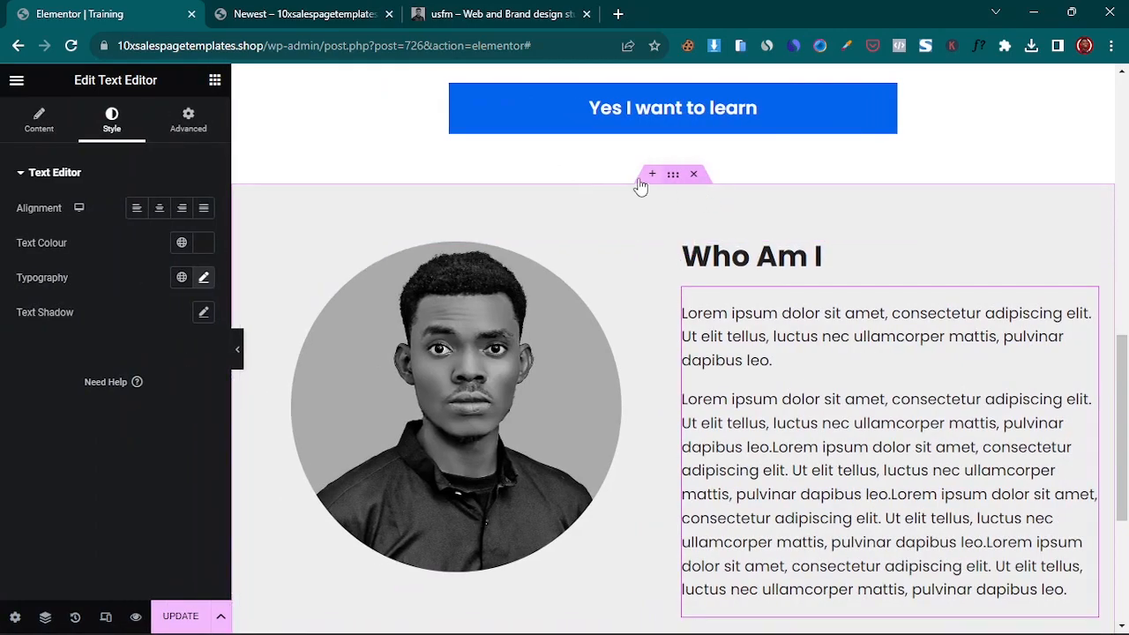
left_click(672, 175)
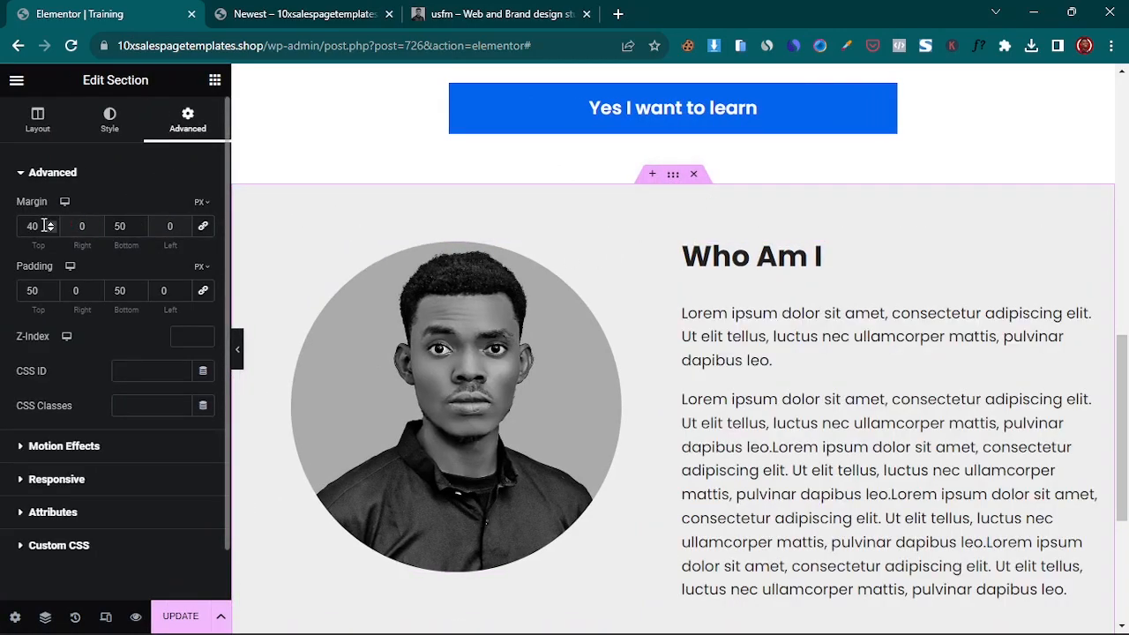
type("50")
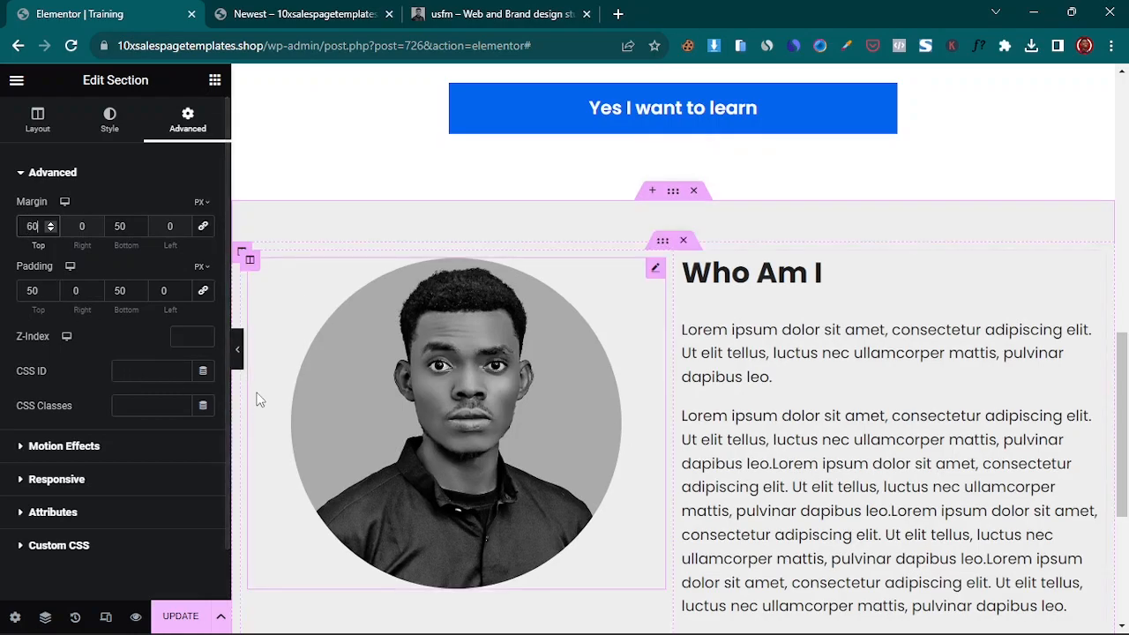
left_click(238, 356)
scroll(508, 375, "up", 10)
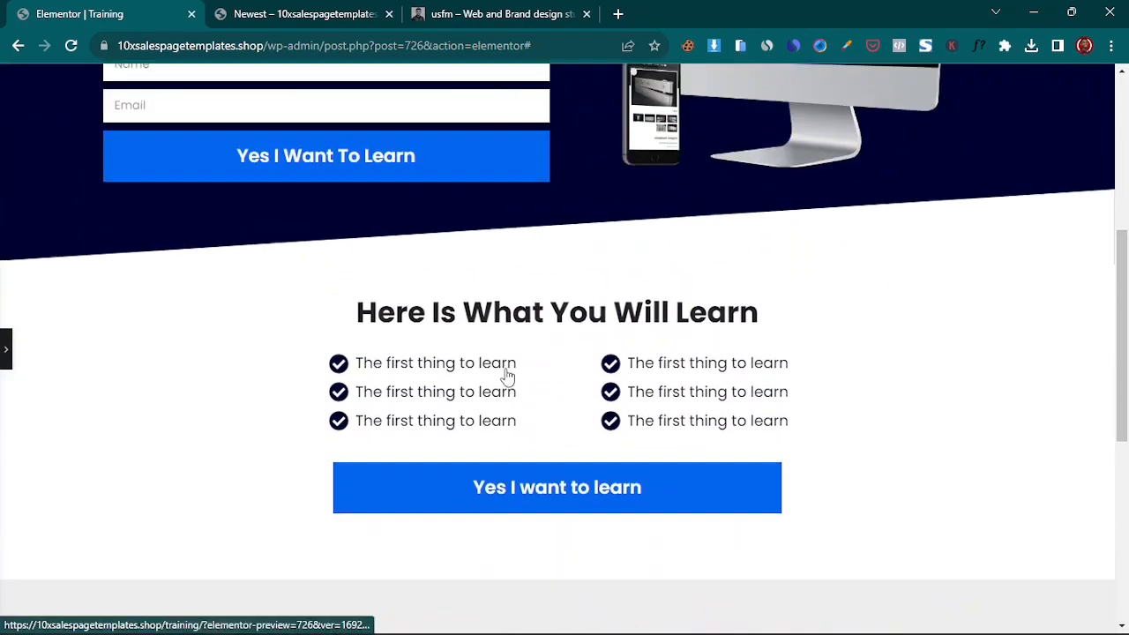
scroll(504, 364, "down", 10)
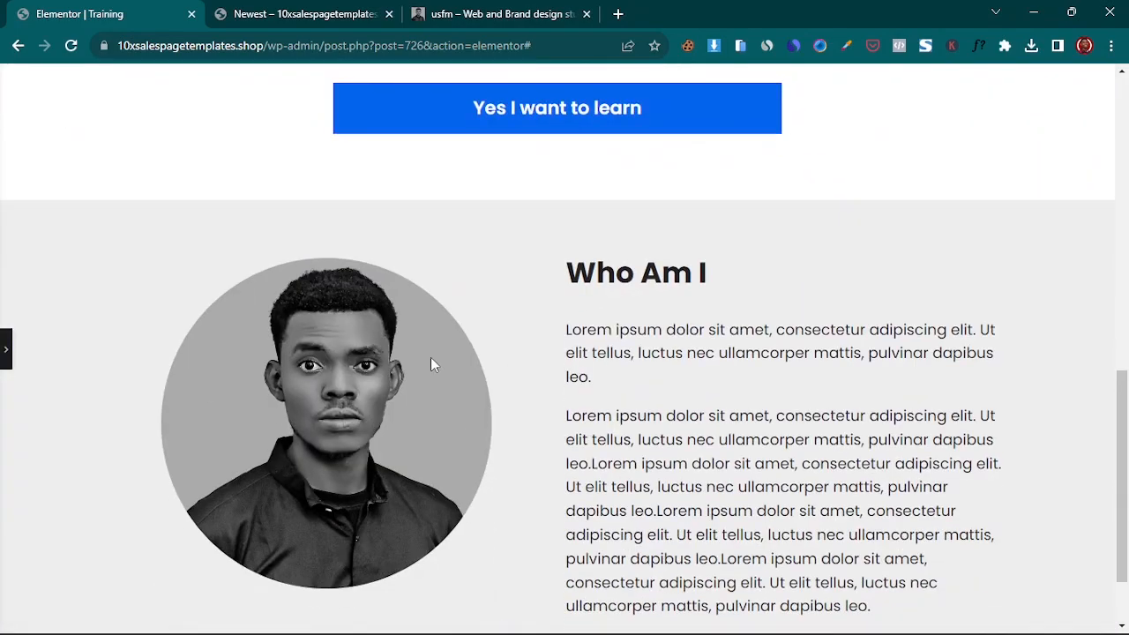
left_click(5, 352)
- Check the section following "Who Am I" on the reference page and add a new single-column section below the grey section
left_click(289, 12)
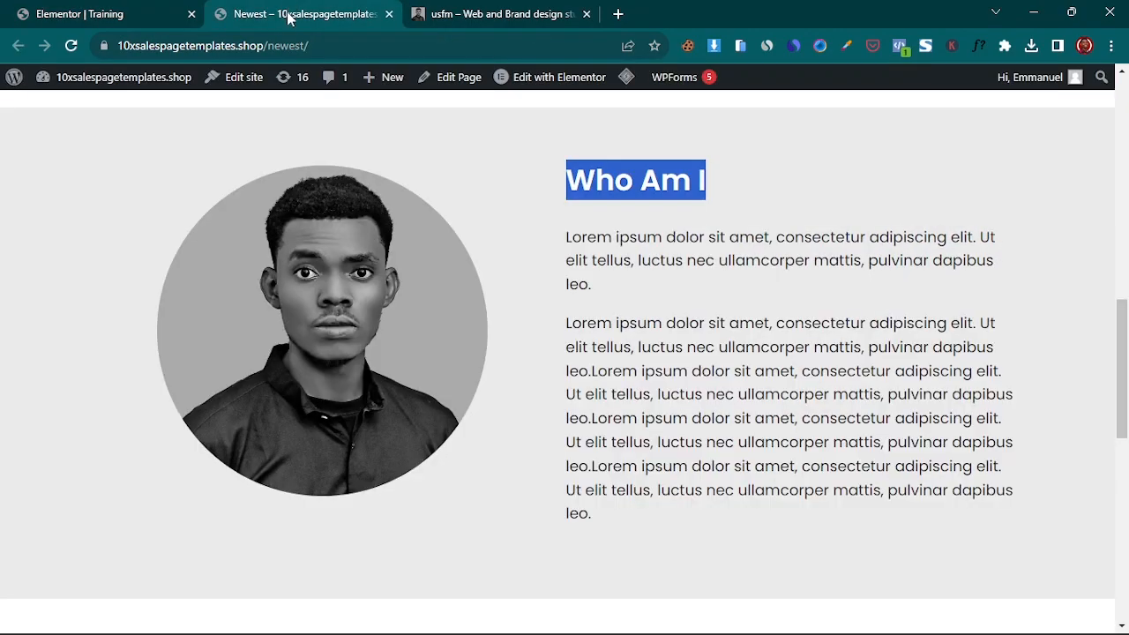
scroll(433, 411, "down", 4)
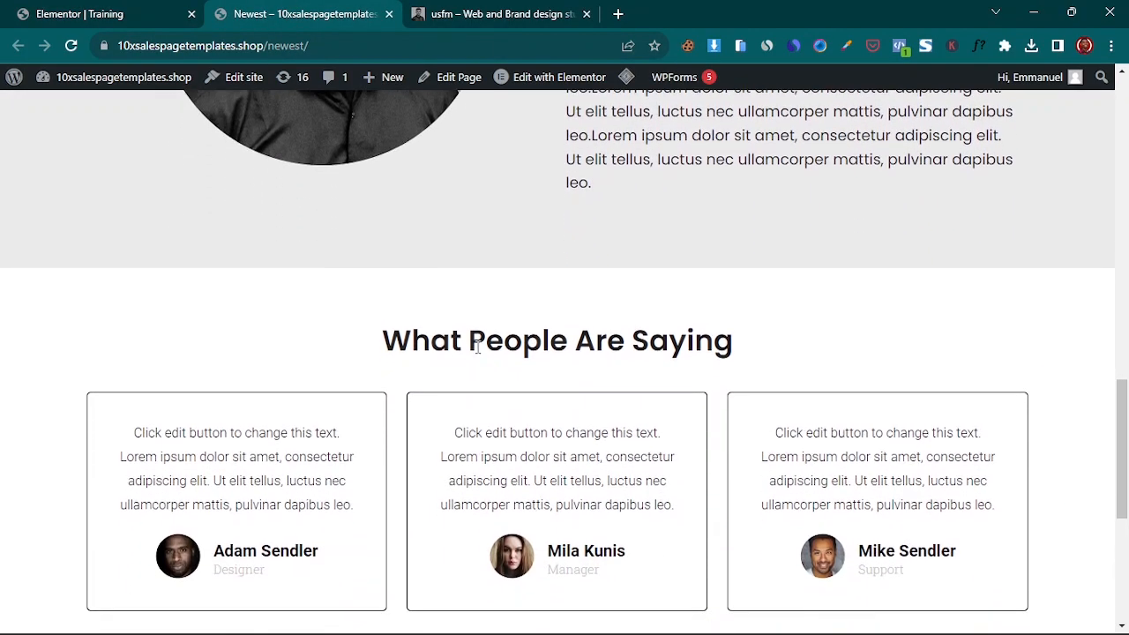
left_click(136, 10)
scroll(573, 388, "up", 3)
scroll(657, 498, "down", 3)
left_click(653, 493)
left_click(448, 533)
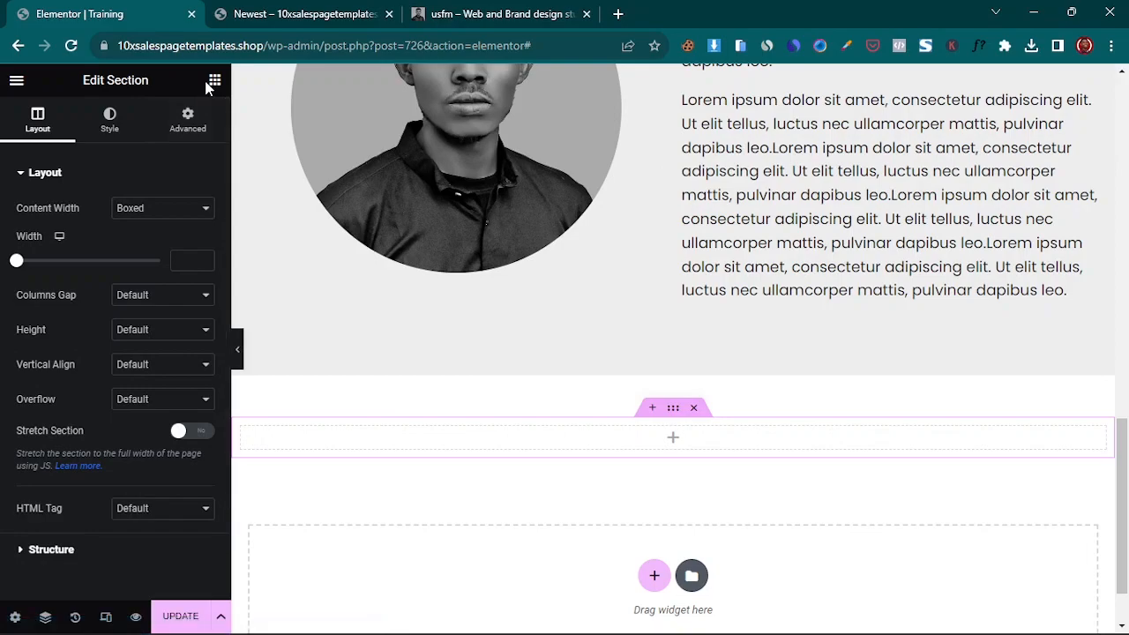
- Add a Heading widget to the new section and title it "What People Are Saying", copied from the reference page
left_click(215, 82)
left_click_drag(167, 285, 520, 438)
key("ctrl+Tab")
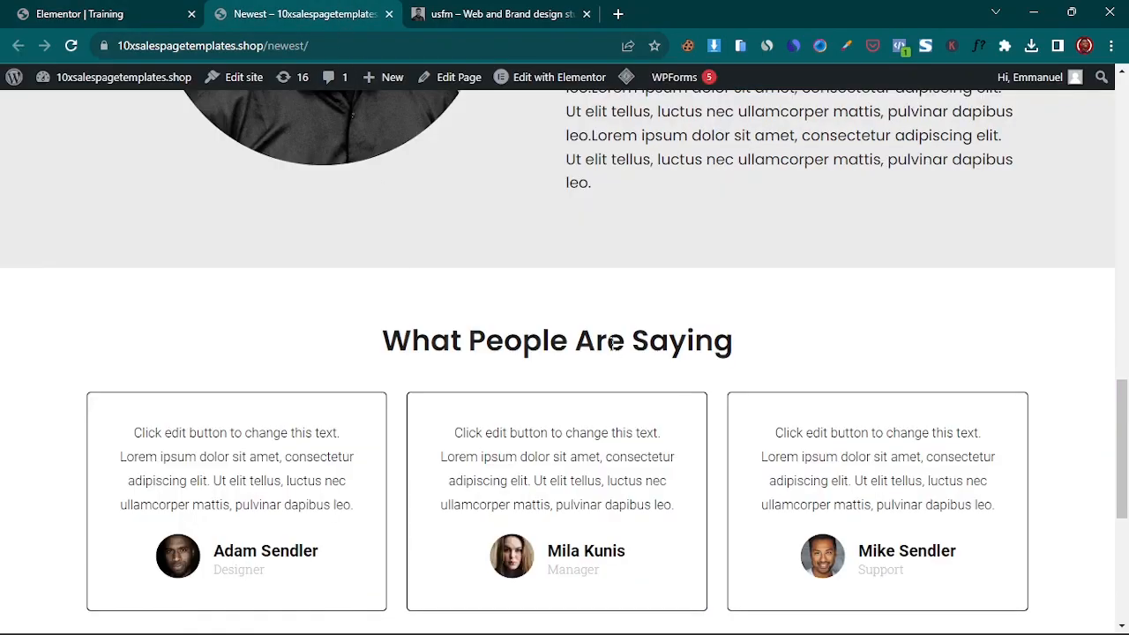
triple_click(613, 344)
right_click(606, 341)
left_click(666, 361)
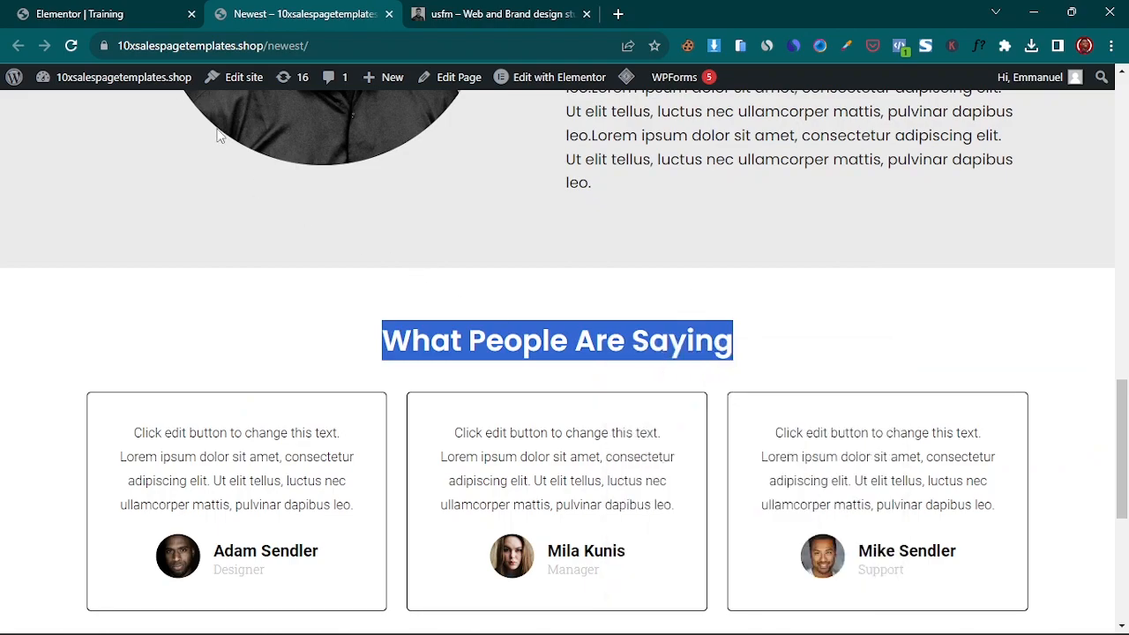
left_click(104, 10)
double_click(85, 228)
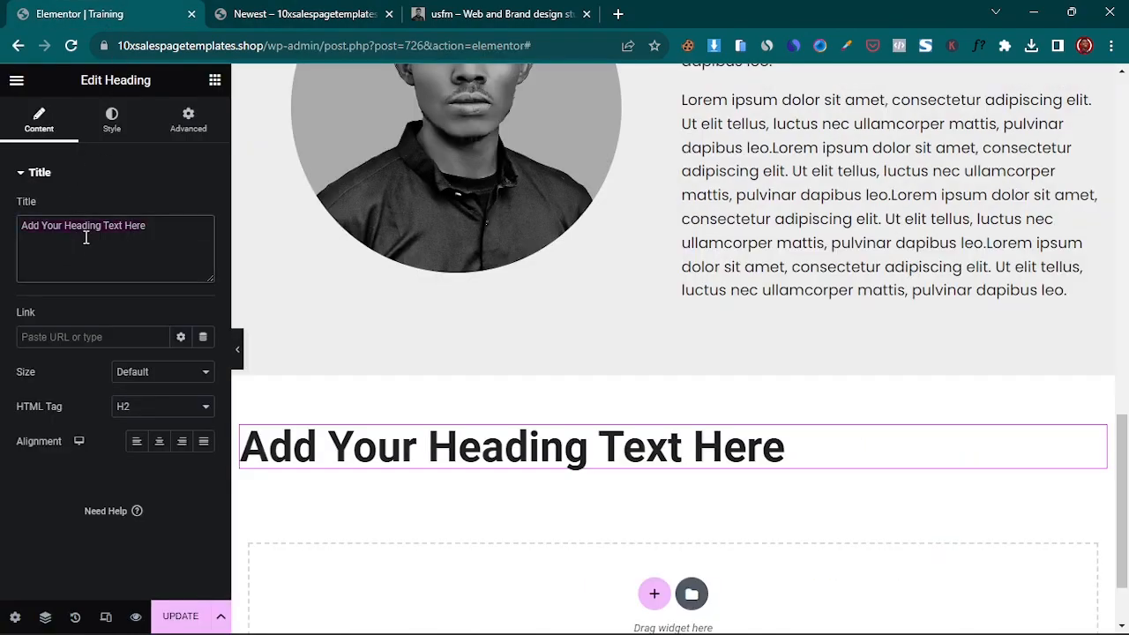
key("ctrl+a")
key("ctrl+v")
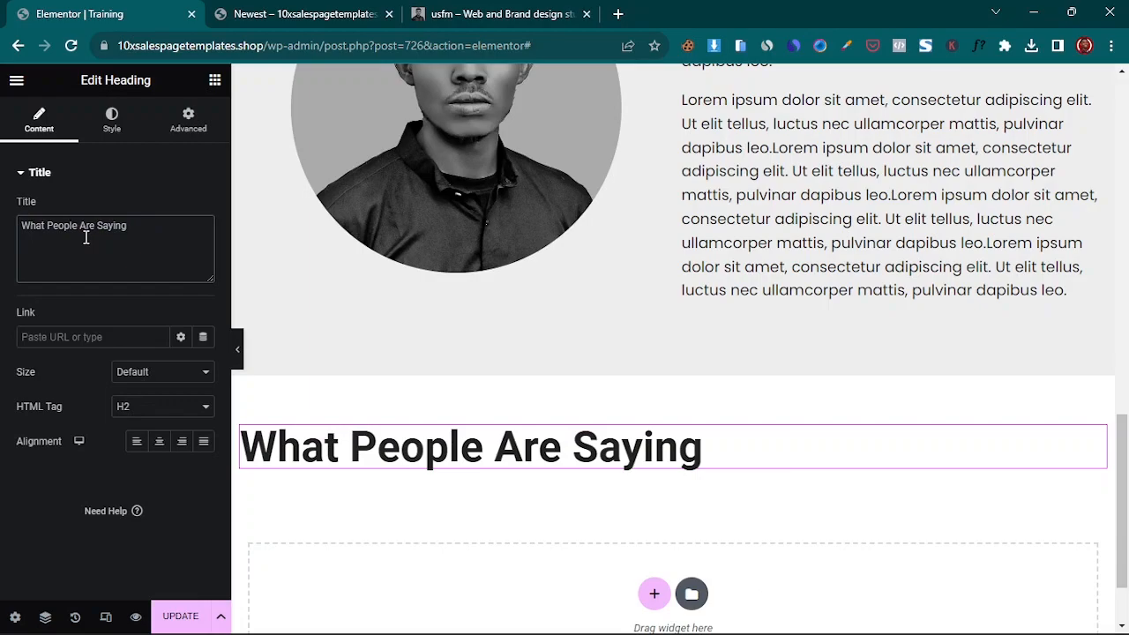
- Apply the style of the "Here Is What You Will Learn" heading to the "What People Are Saying" heading
scroll(925, 308, "up", 6)
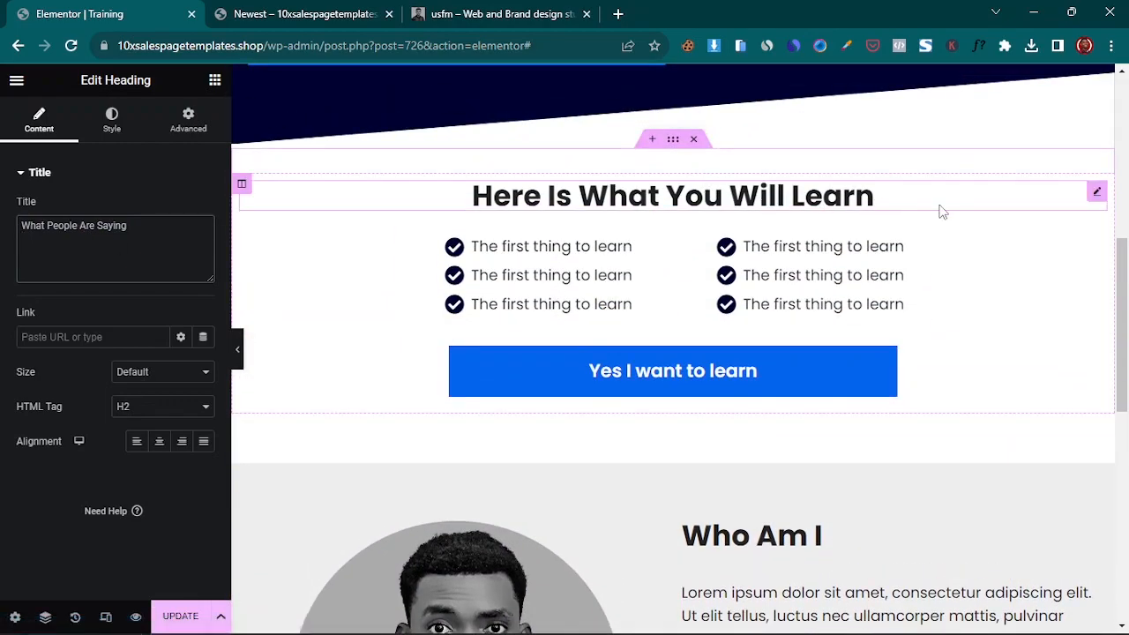
right_click(962, 214)
left_click(991, 279)
scroll(729, 312, "down", 6)
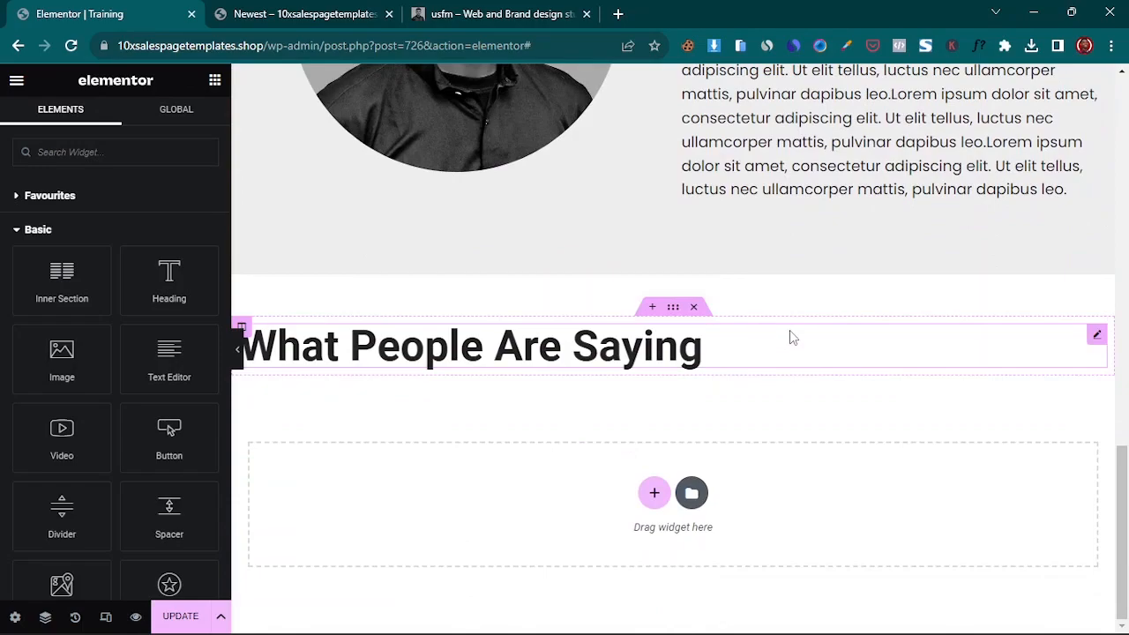
right_click(793, 344)
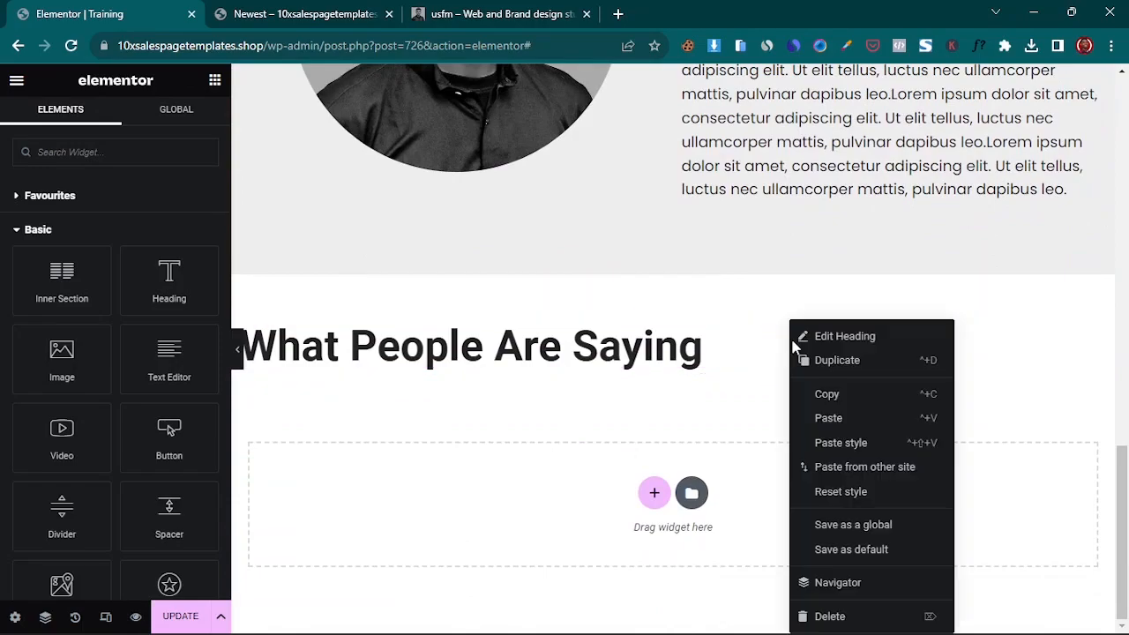
left_click(833, 443)
- Examine the testimonial cards under "What People Are Saying" on the reference page and update the Elementor page
left_click(287, 25)
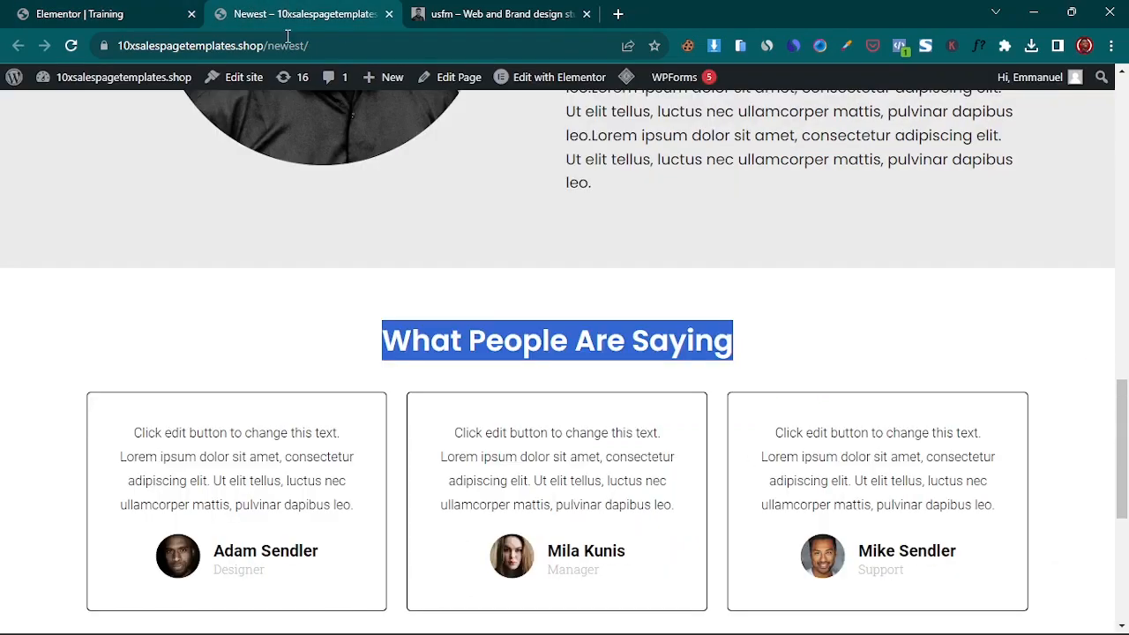
left_click(295, 468)
scroll(335, 436, "down", 2)
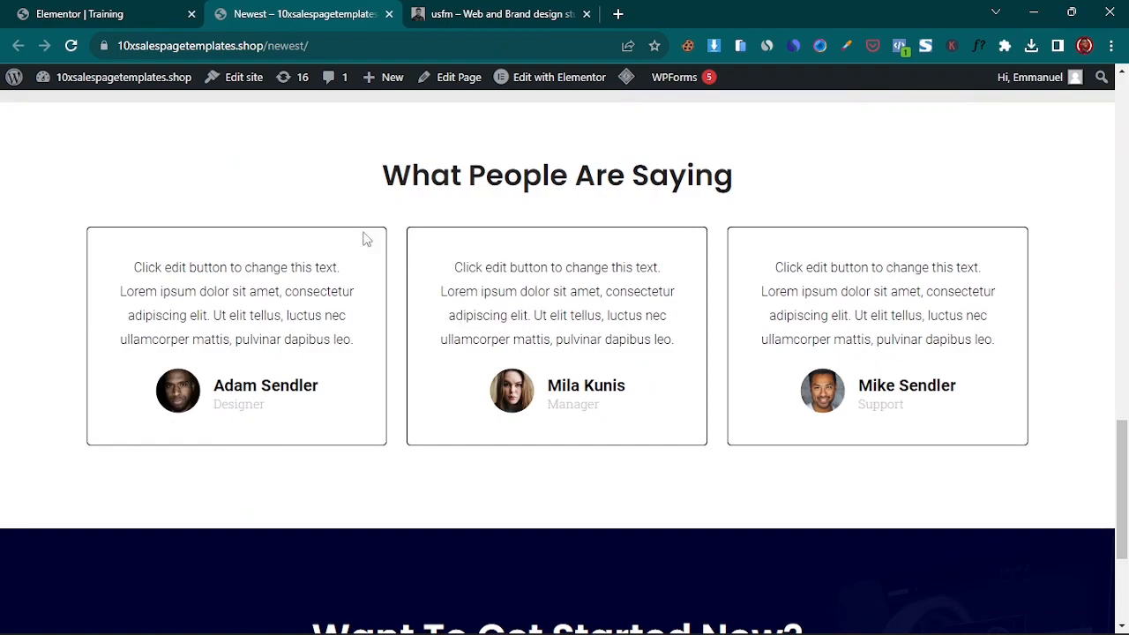
left_click(119, 12)
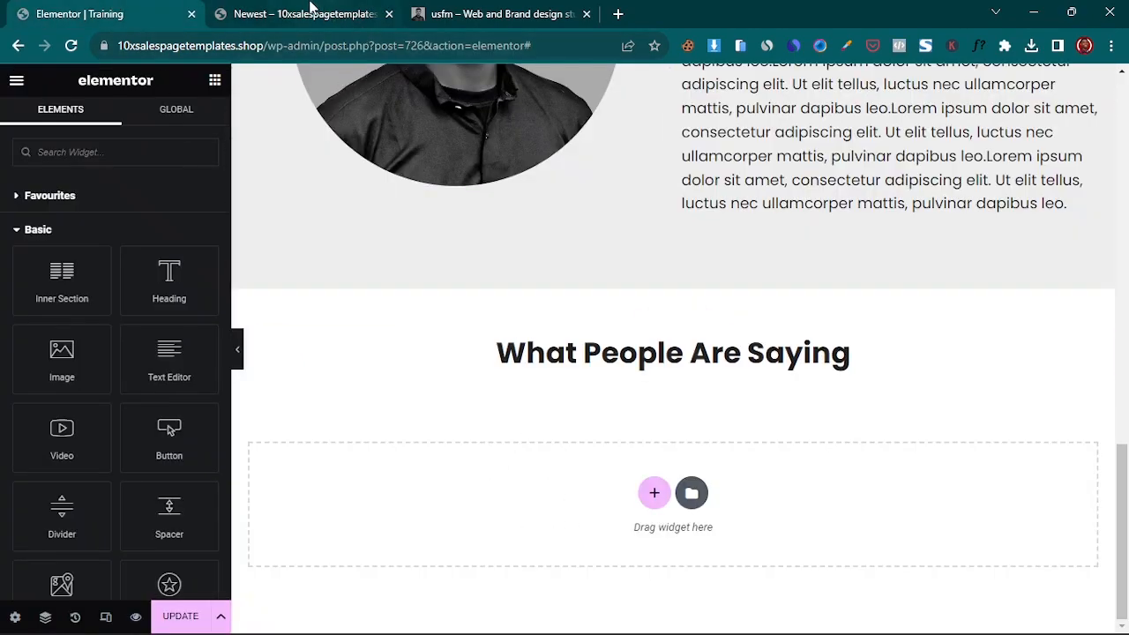
left_click(310, 13)
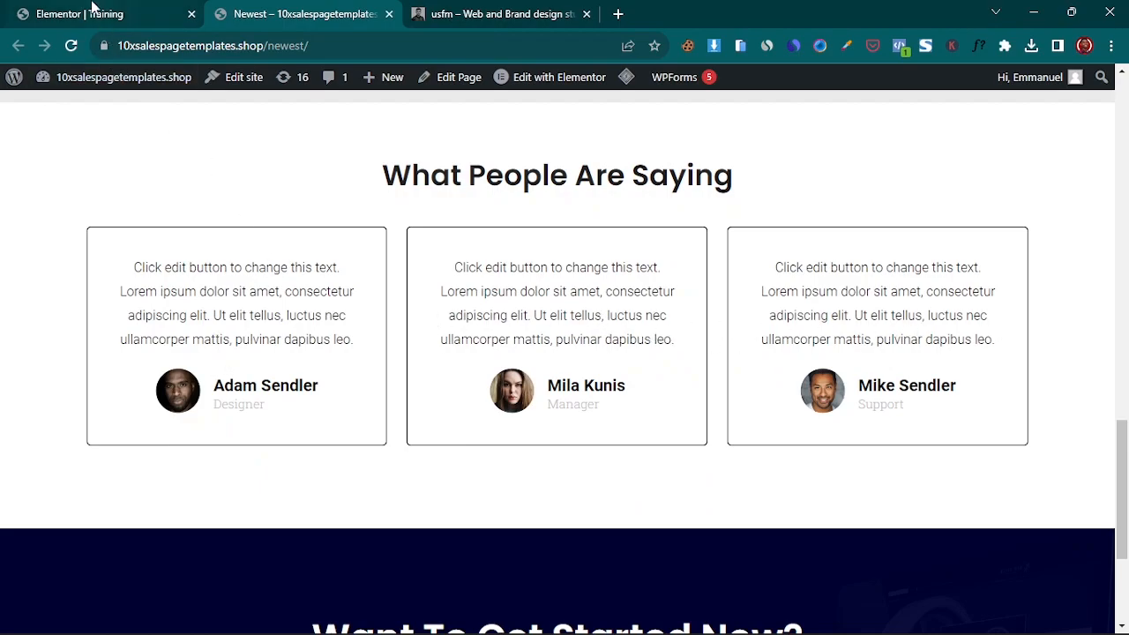
left_click(94, 8)
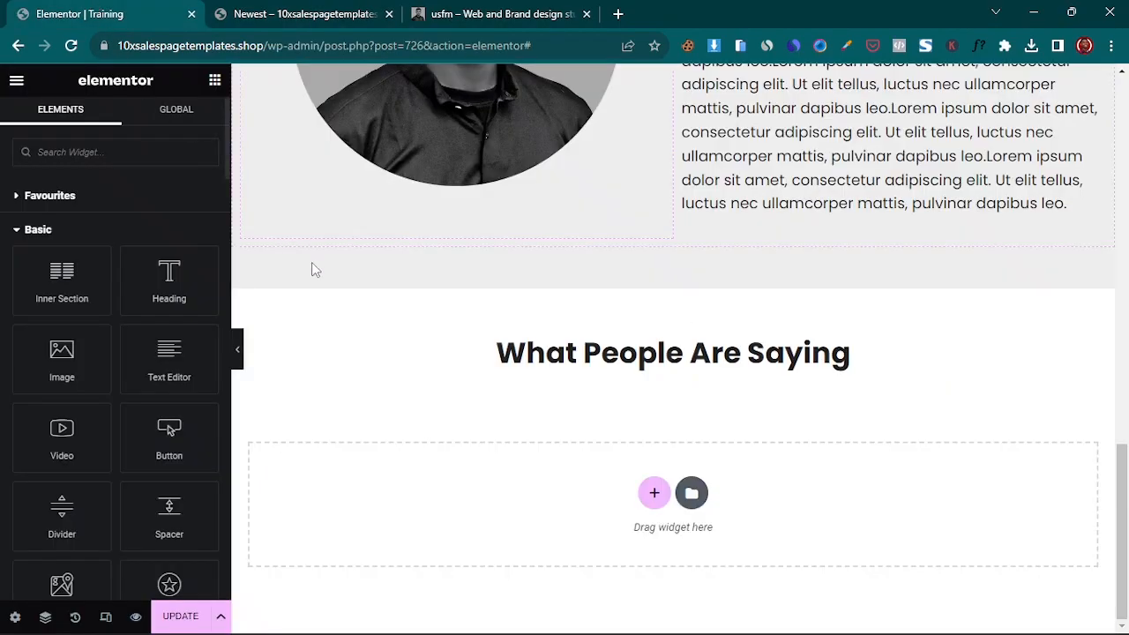
left_click(191, 616)
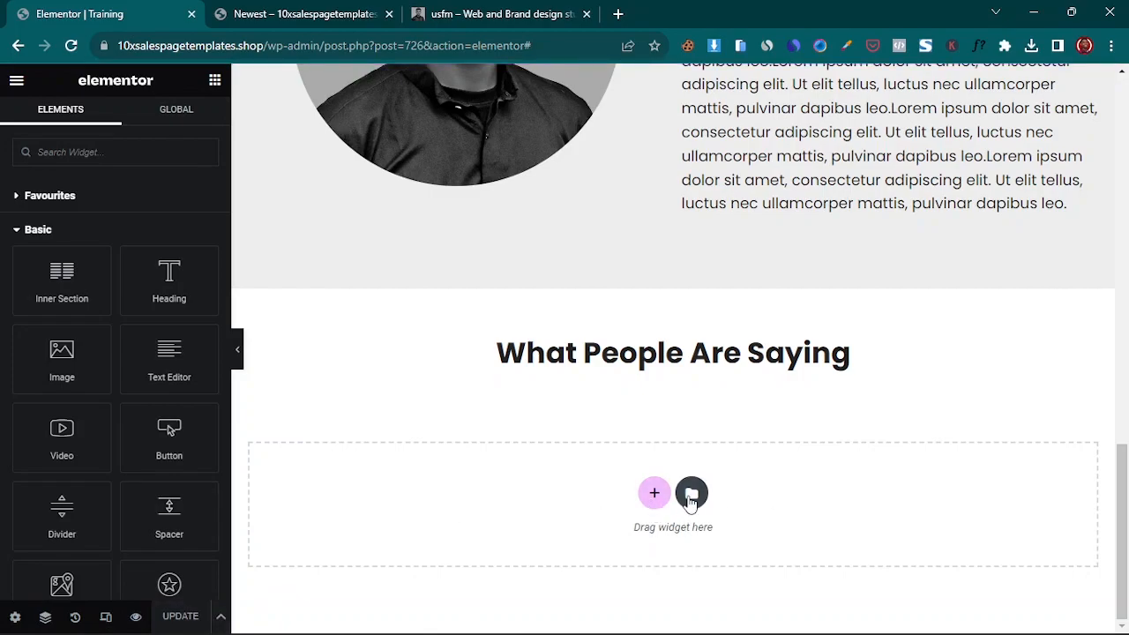
- Insert the white three-card "Check Out Our Testimonials" block from the library's Testimonials category below the "What People Are Saying" heading
left_click(691, 496)
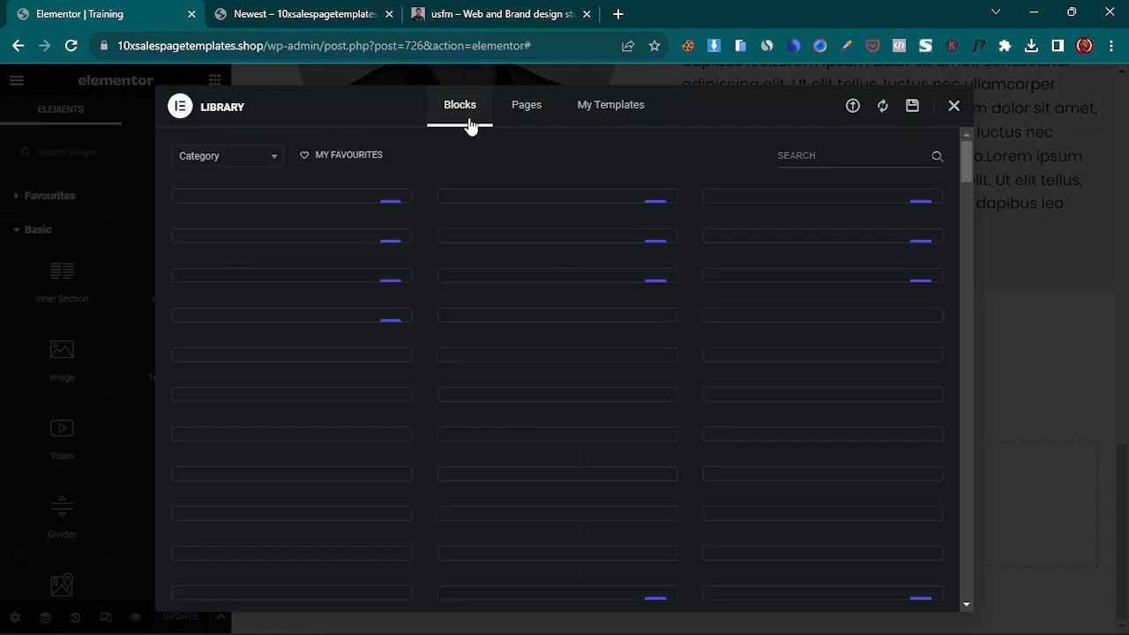
left_click(227, 156)
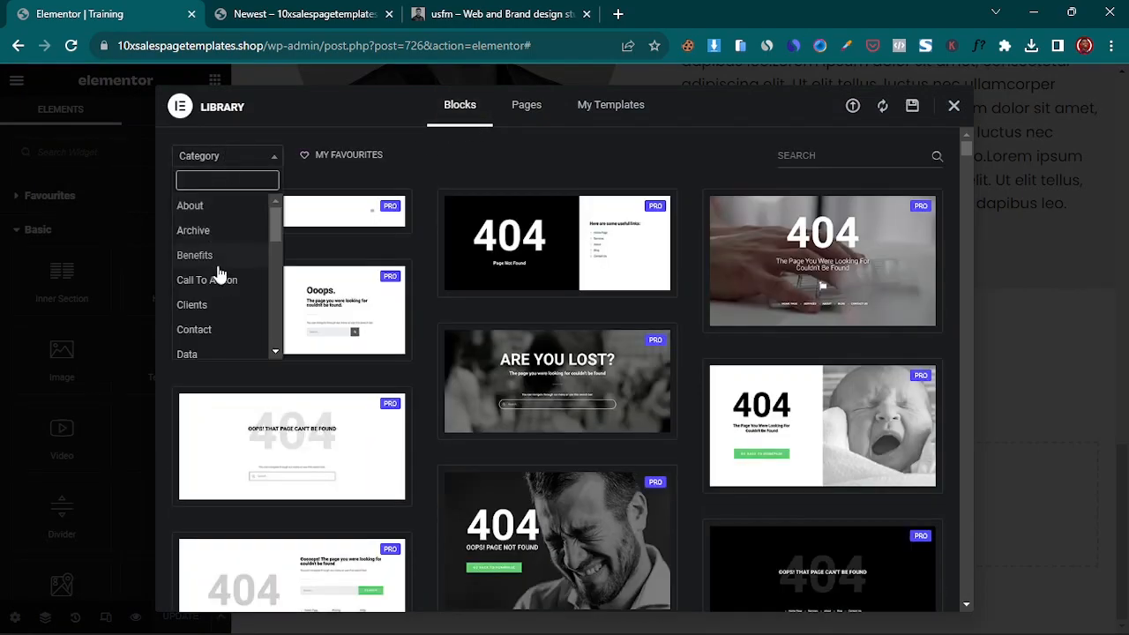
scroll(225, 282, "down", 5)
left_click(219, 323)
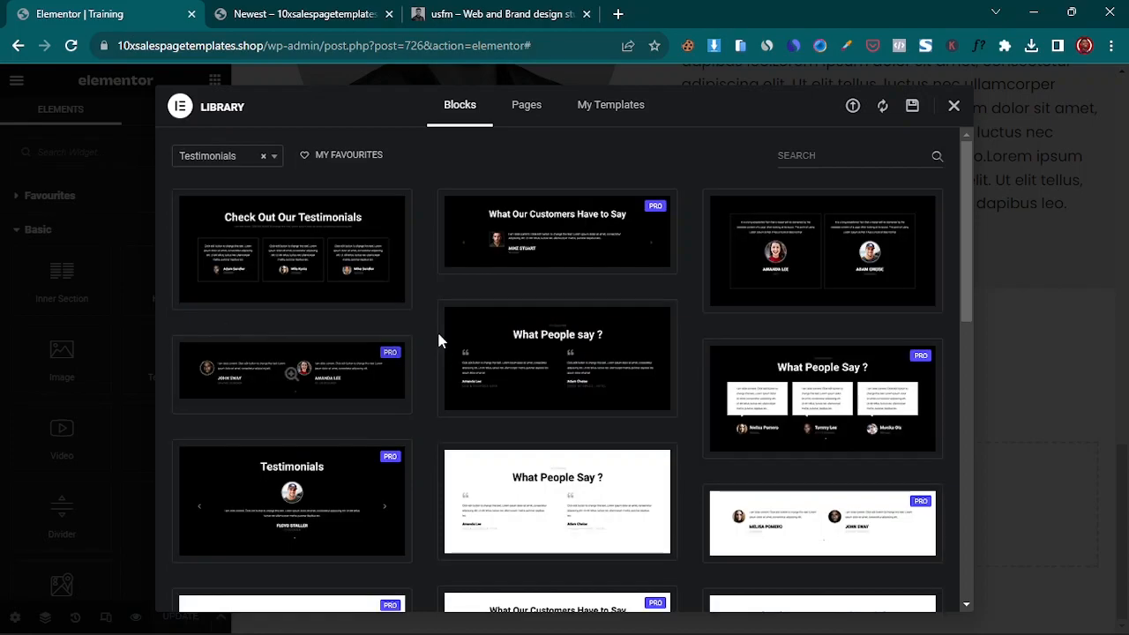
scroll(676, 385, "down", 4)
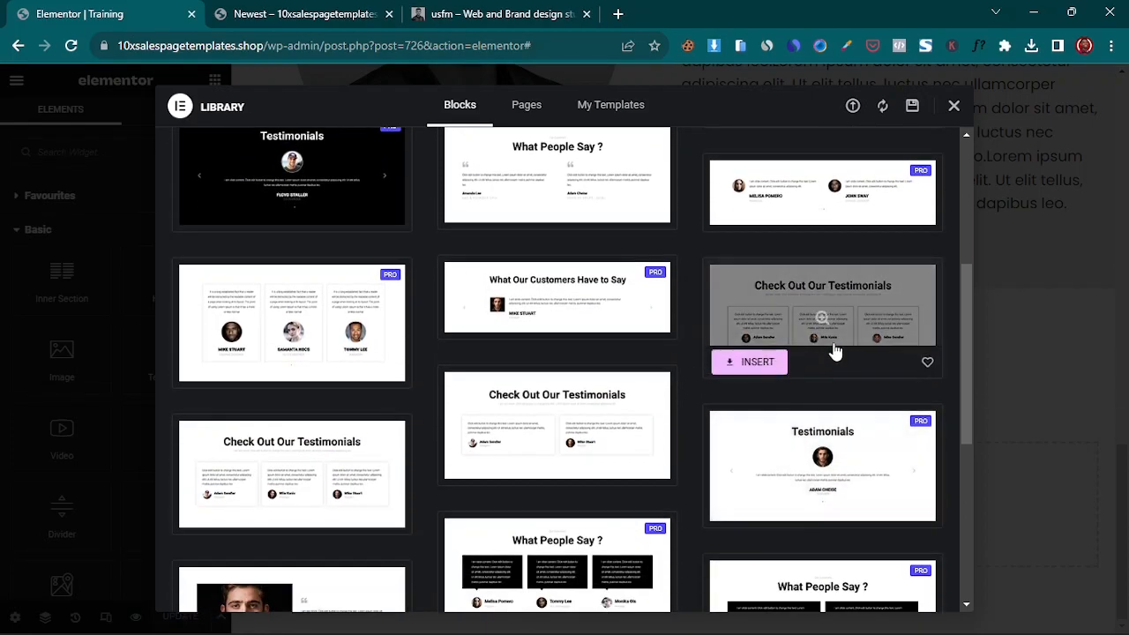
left_click(755, 363)
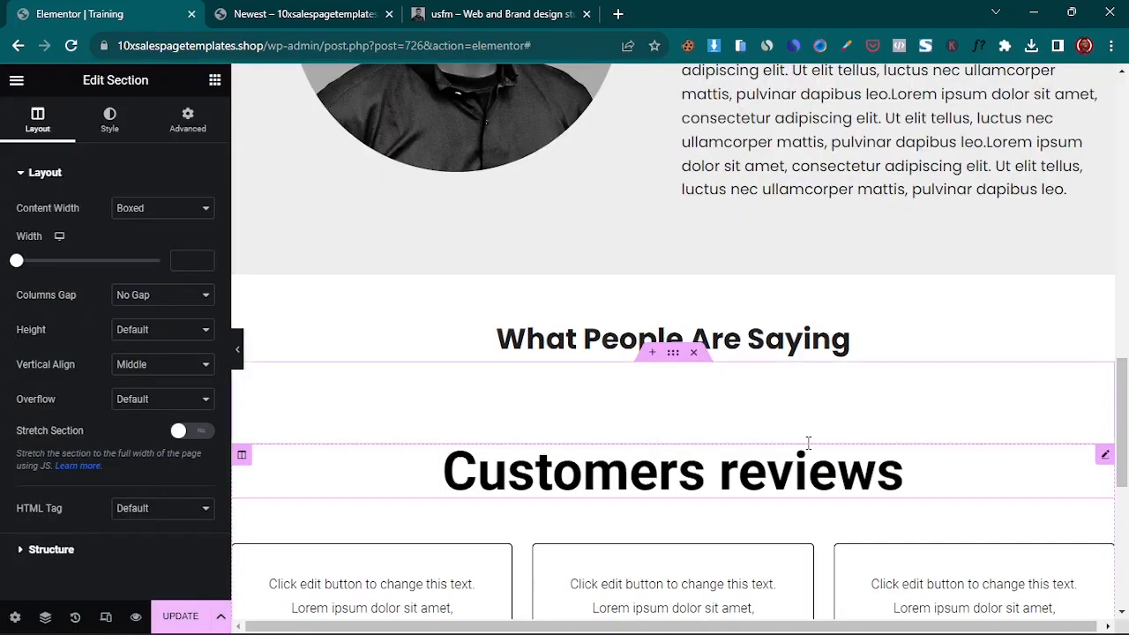
- Delete the "Customers reviews" heading from the inserted testimonials block and set its section's top padding to 0
right_click(1104, 456)
left_click(1006, 616)
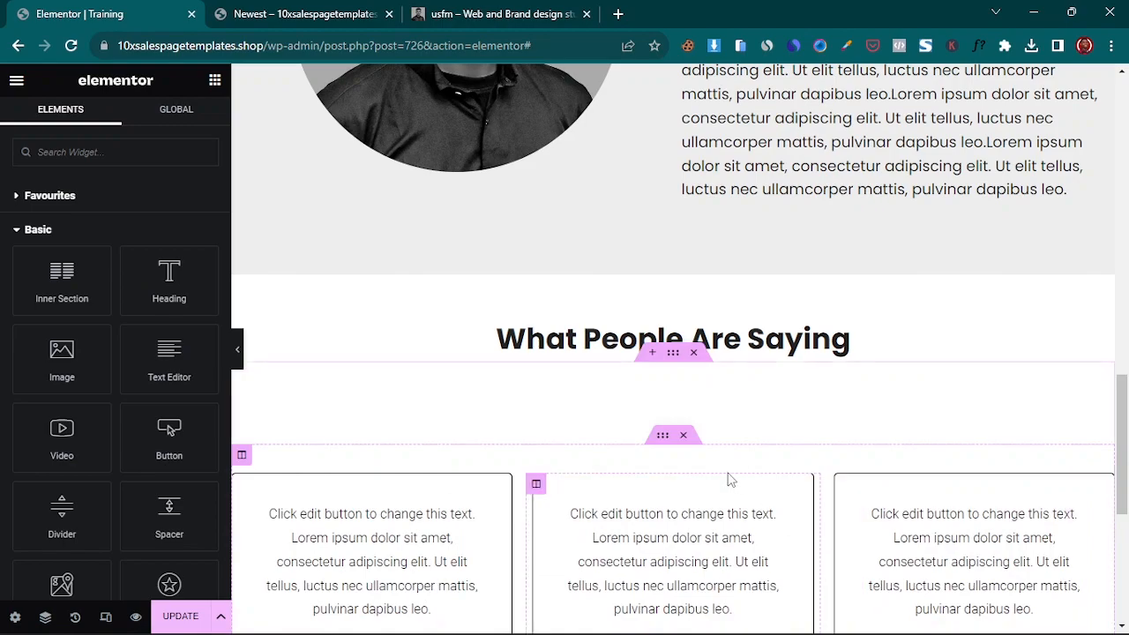
left_click(673, 354)
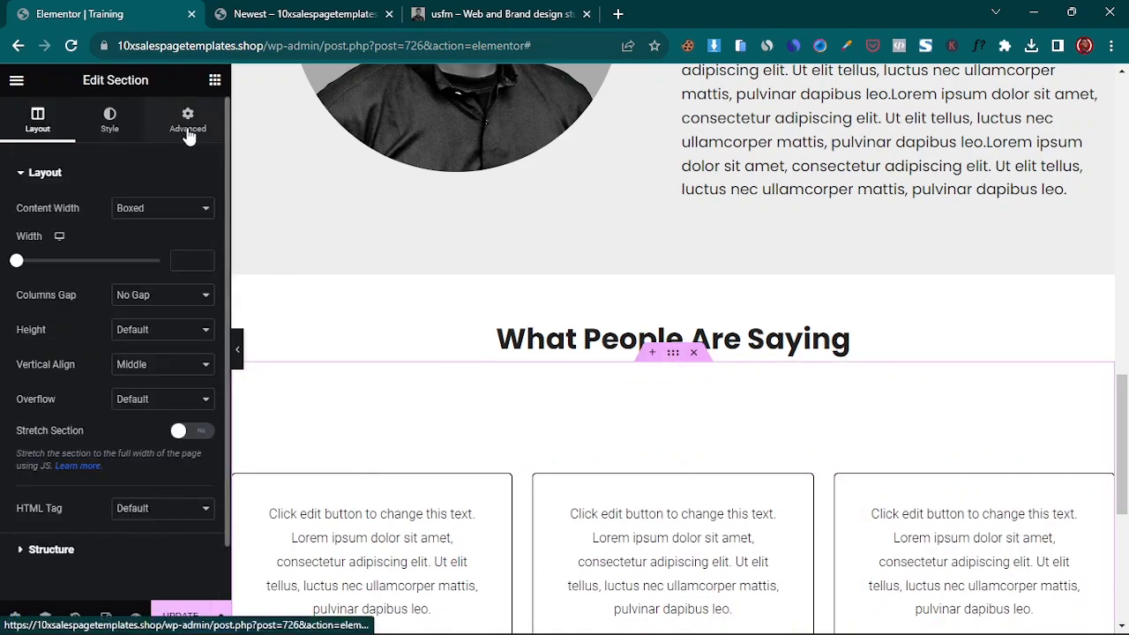
left_click(188, 128)
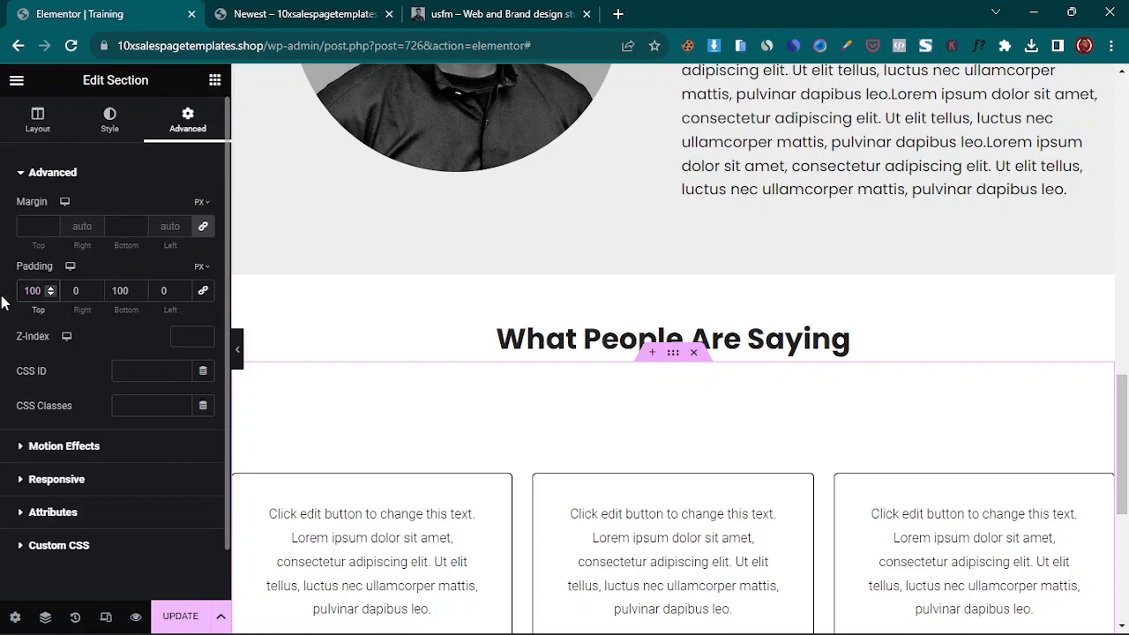
type("0")
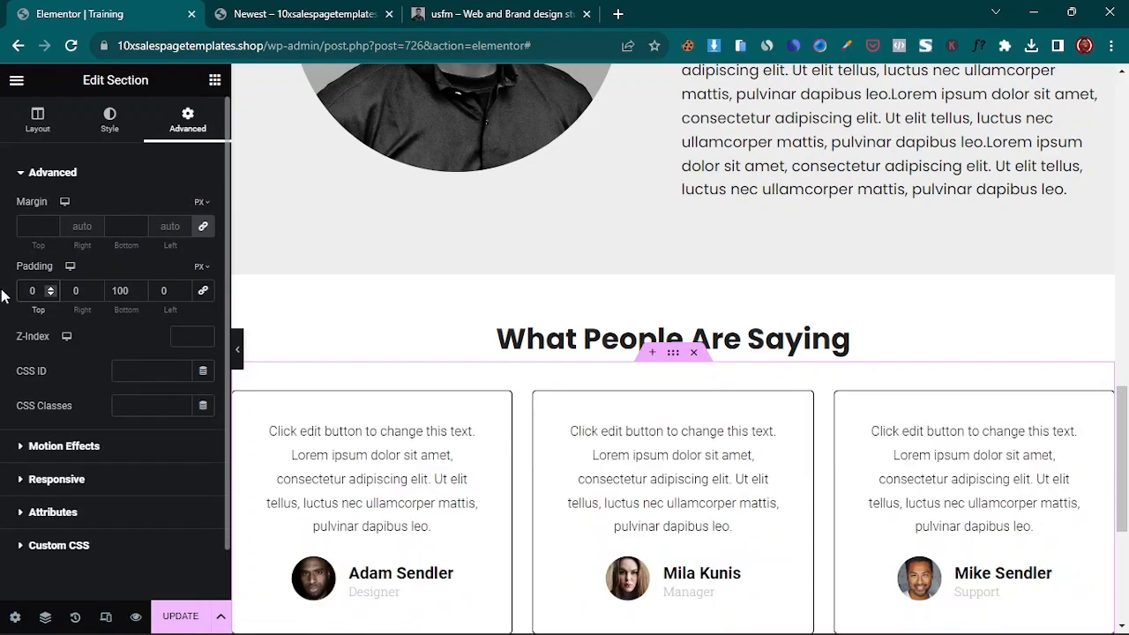
scroll(776, 448, "down", 3)
scroll(714, 462, "up", 1)
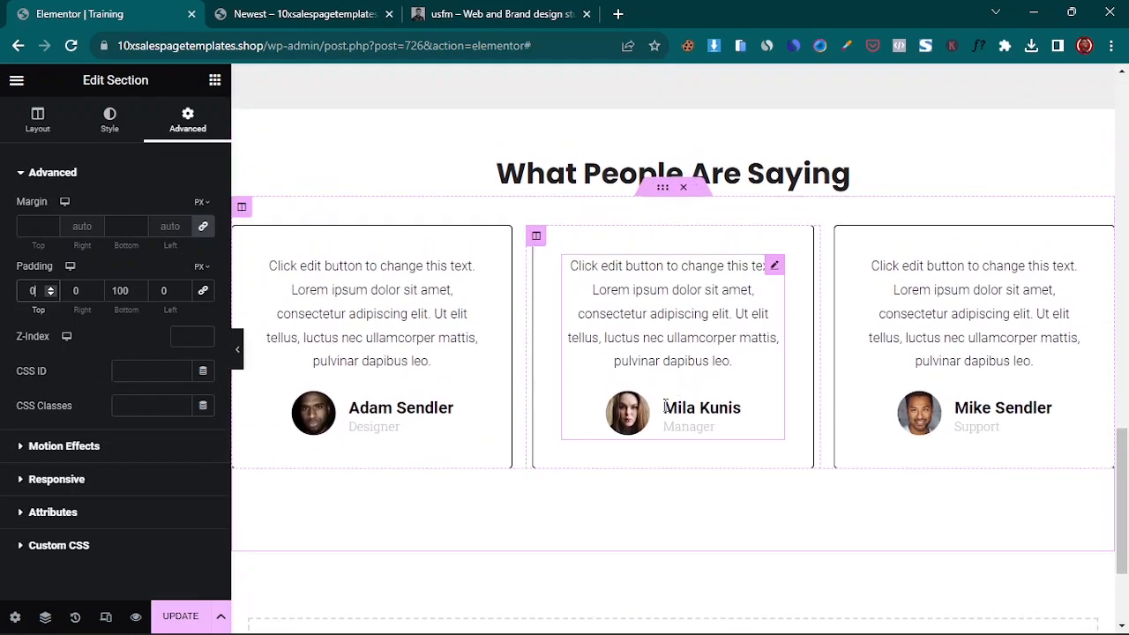
- Set the content font family of the first testimonial card to Poppins
left_click(474, 266)
left_click(109, 121)
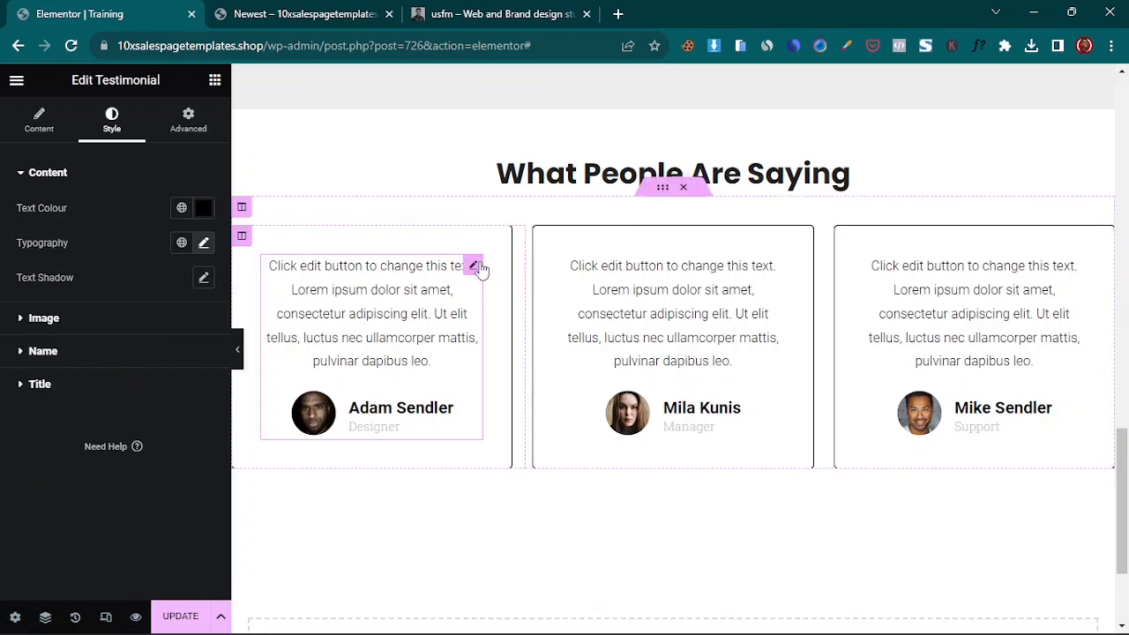
left_click(39, 119)
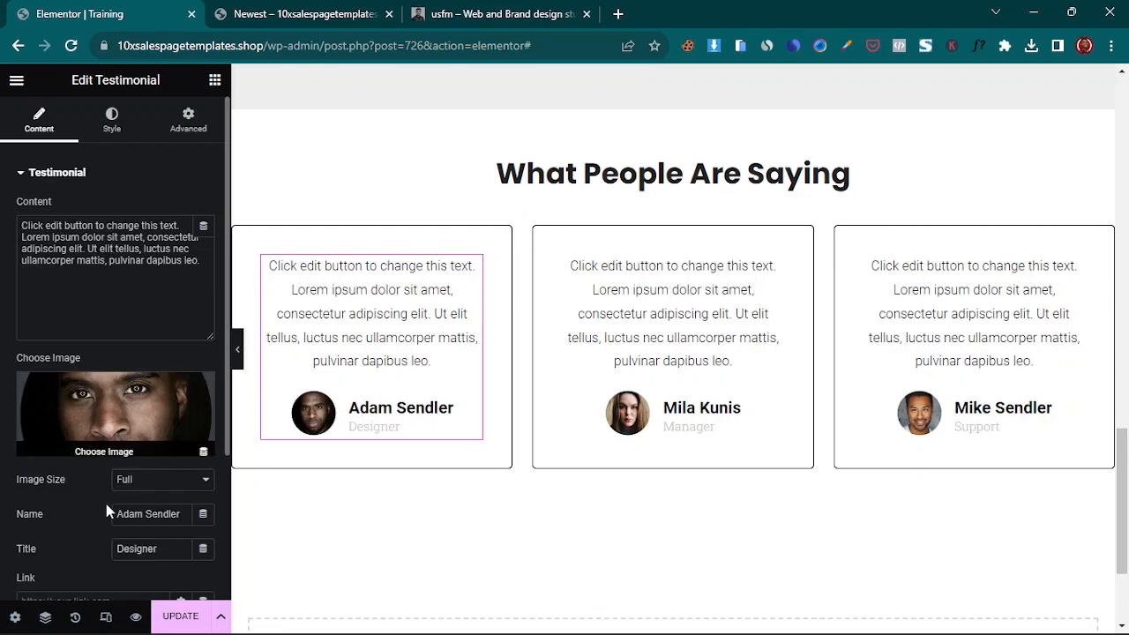
left_click(111, 120)
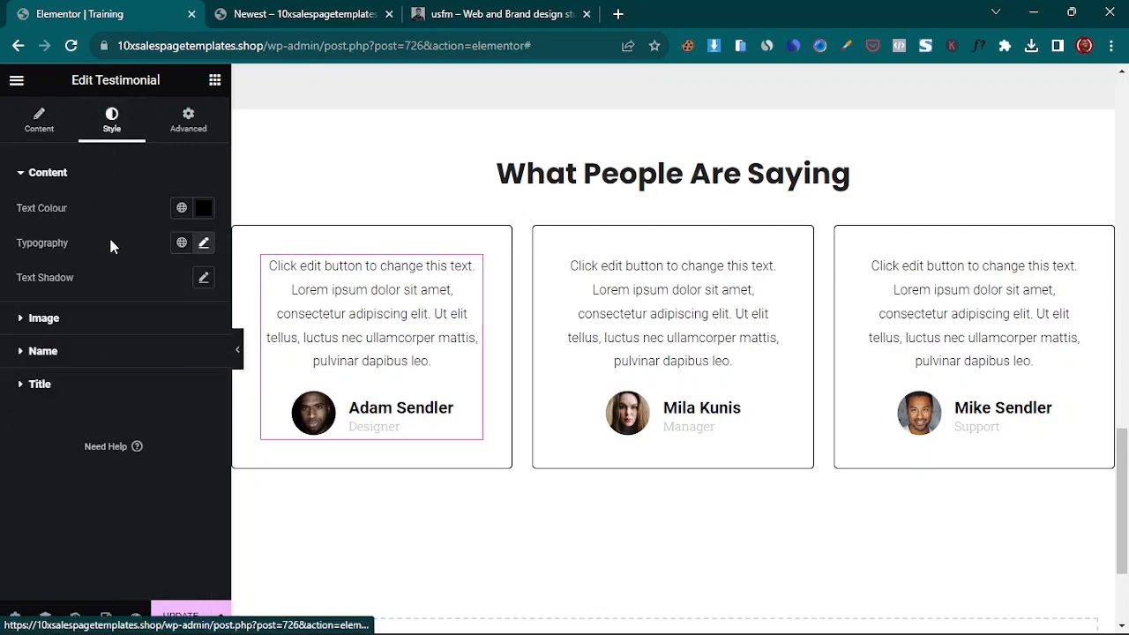
left_click(206, 246)
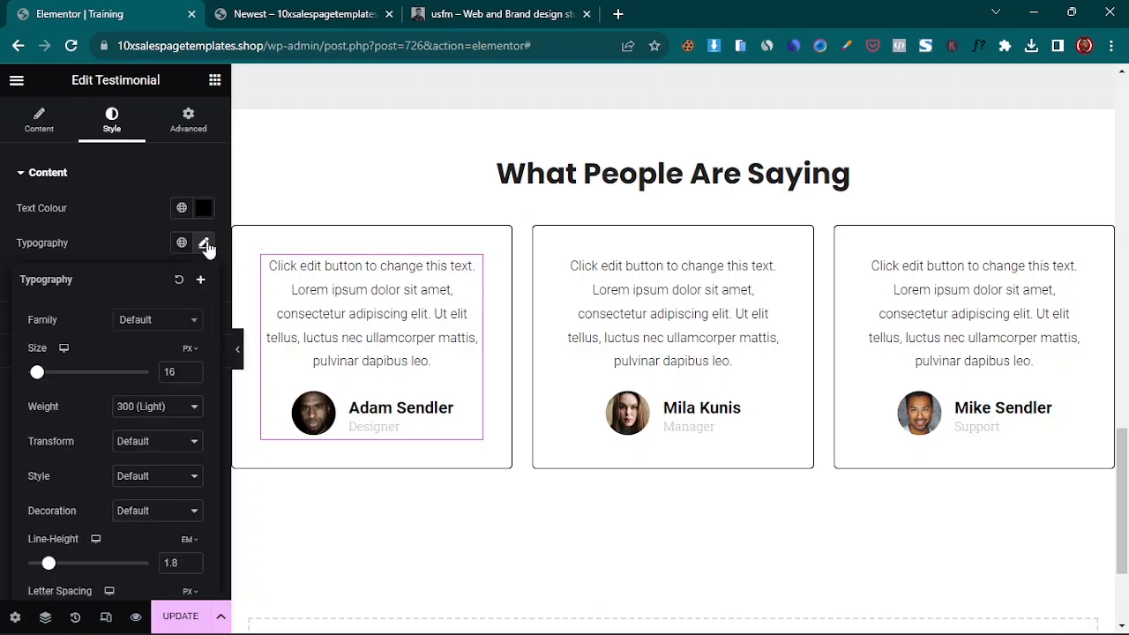
left_click(163, 323)
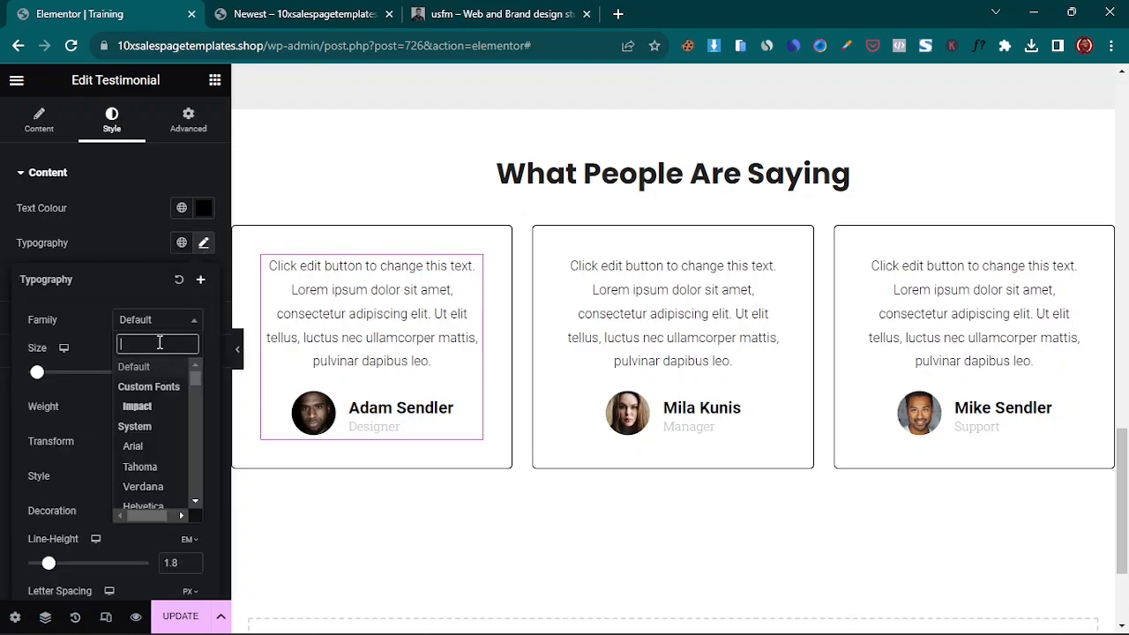
type("pop")
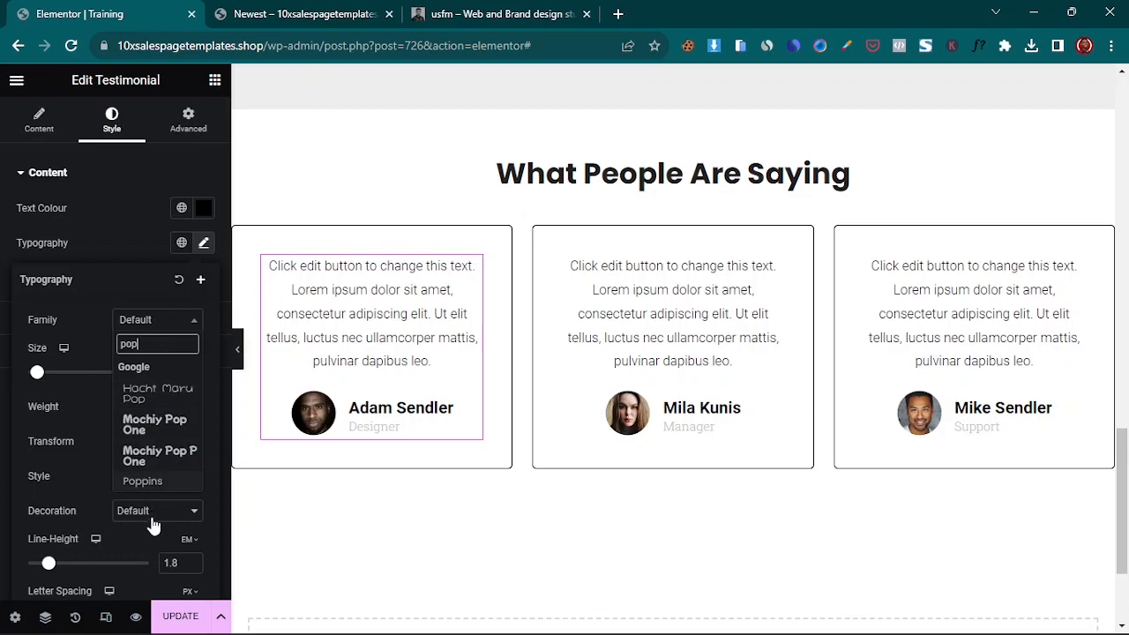
left_click(145, 480)
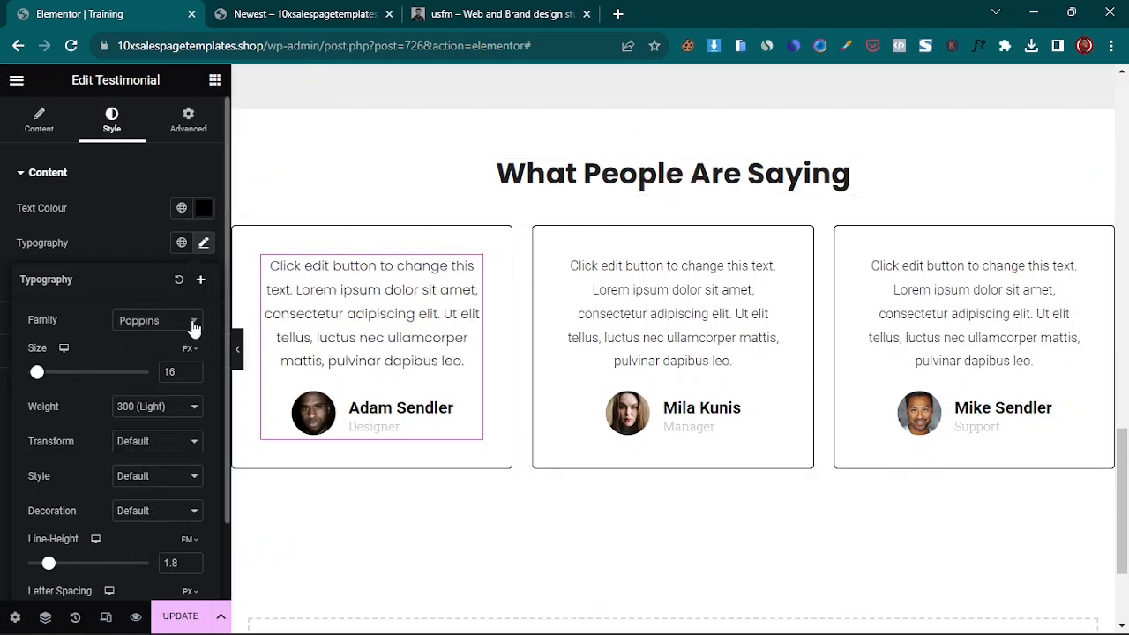
- Copy the first testimonial's style to the second and third testimonial cards
right_click(477, 269)
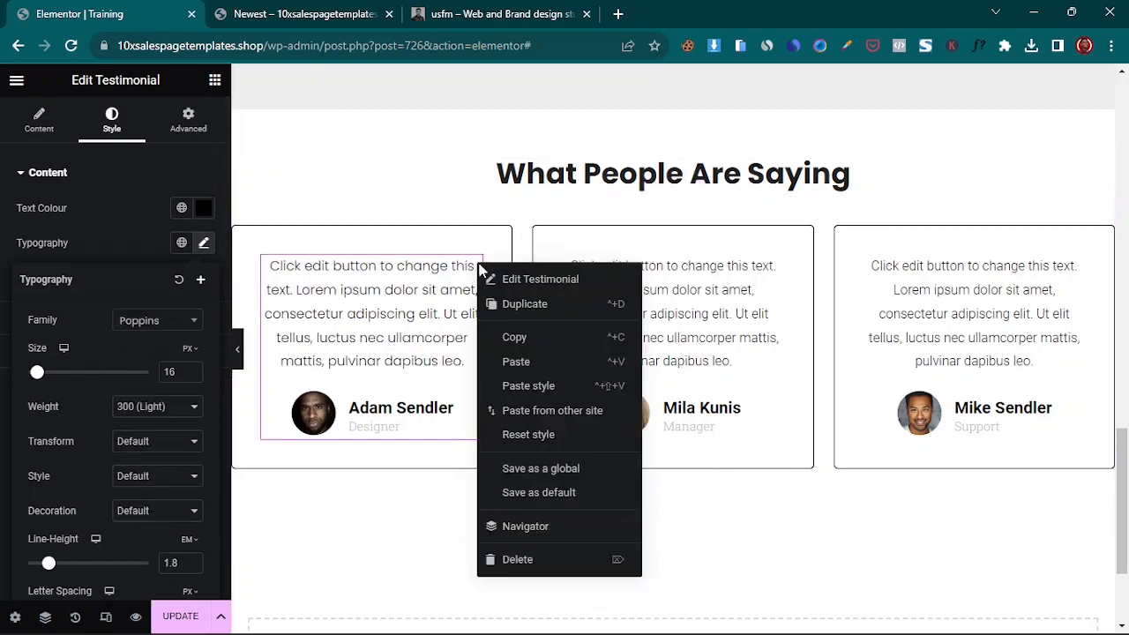
left_click(518, 339)
right_click(772, 267)
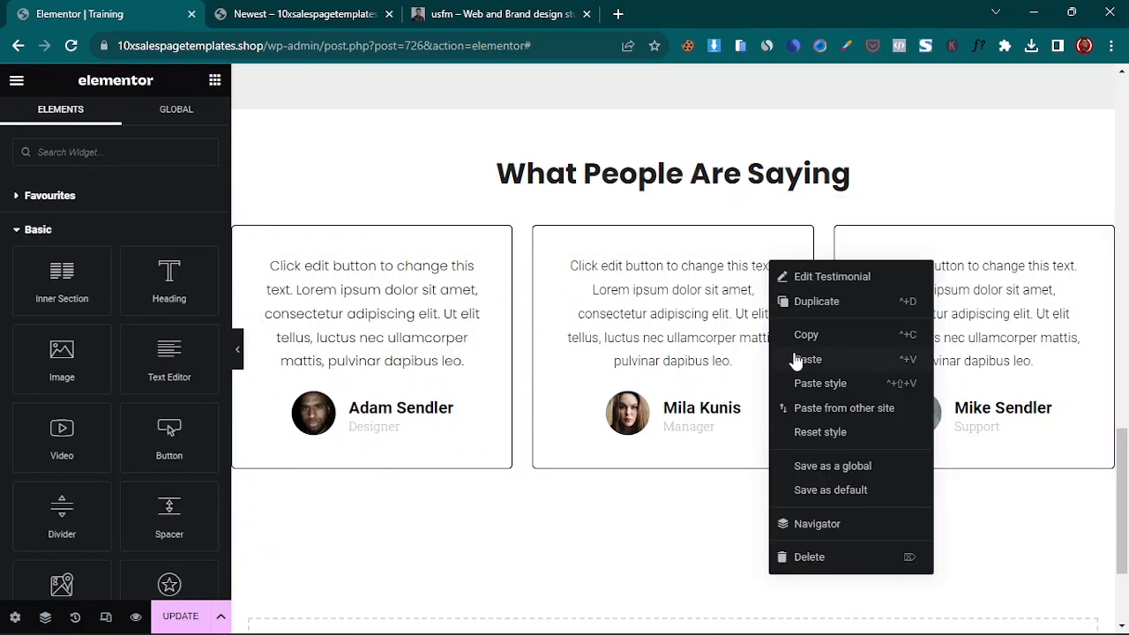
left_click(813, 382)
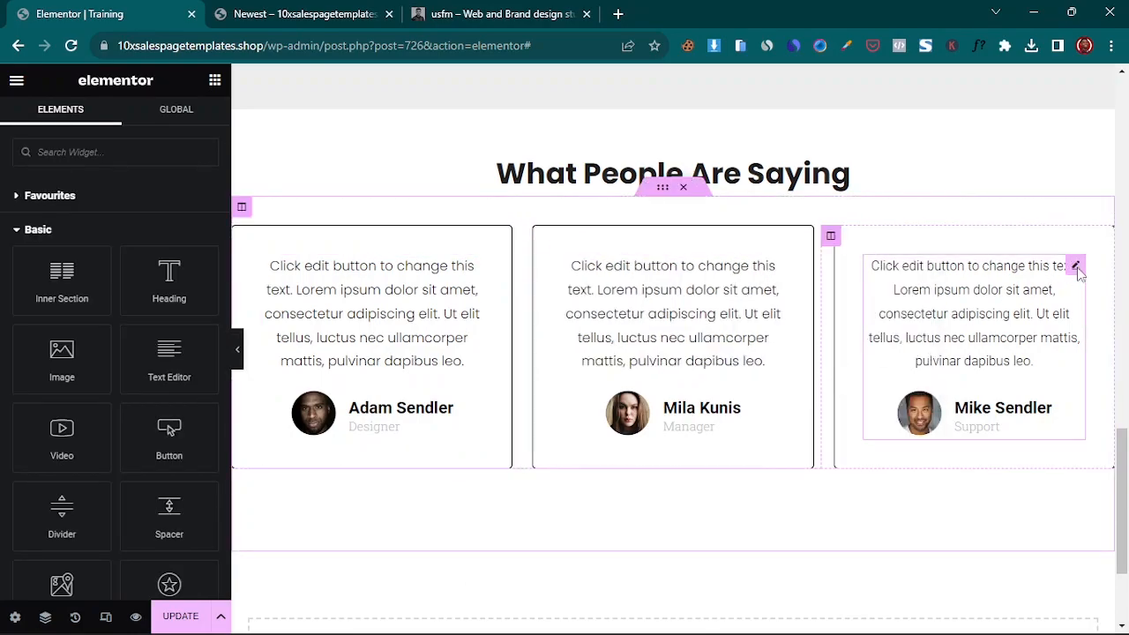
right_click(1076, 267)
left_click(1014, 391)
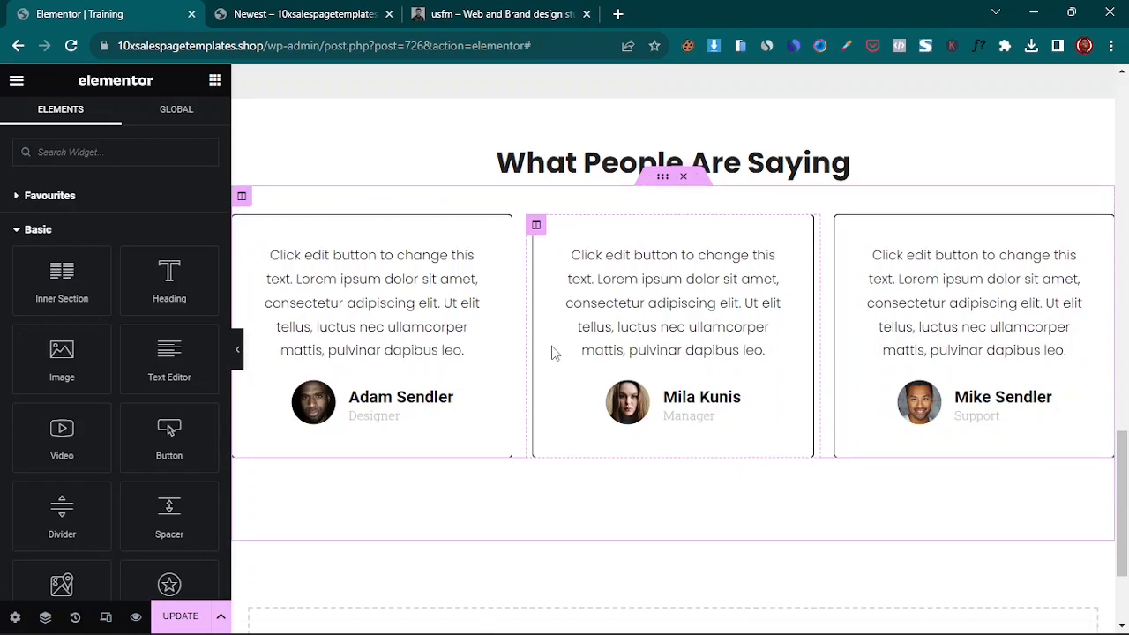
scroll(552, 350, "down", 1)
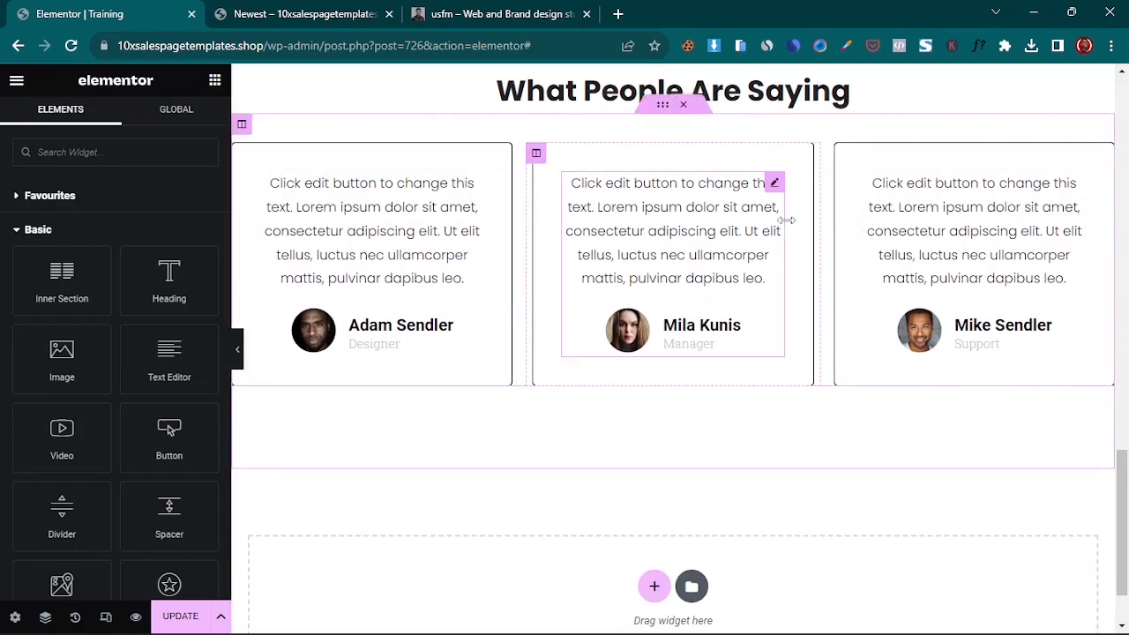
scroll(559, 330, "down", 1)
scroll(397, 265, "up", 1)
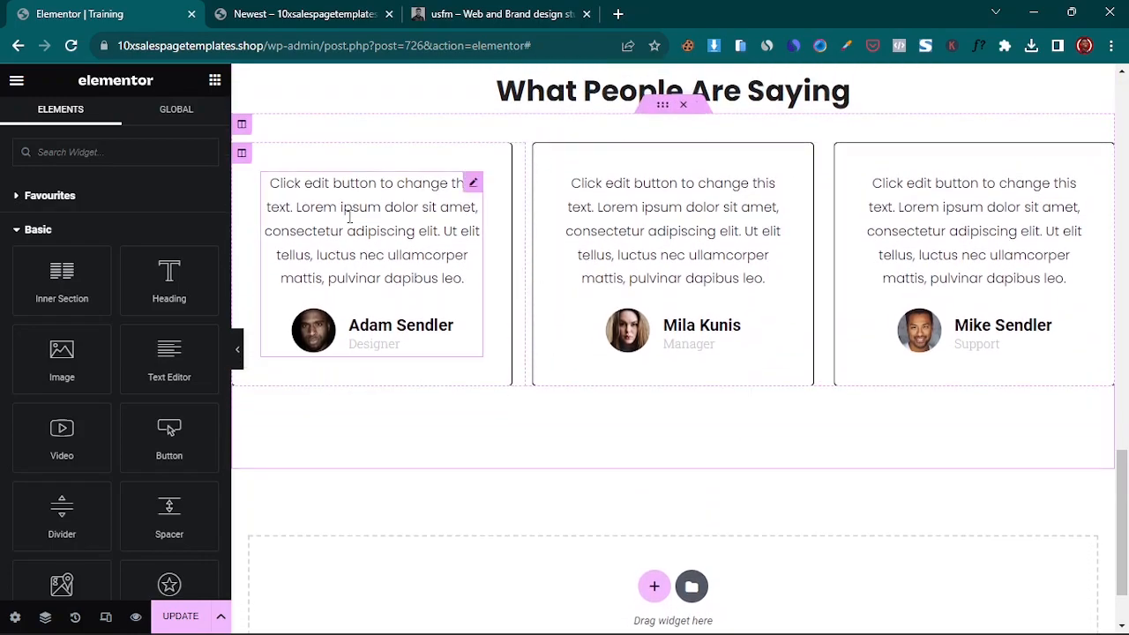
- Preview the testimonials section at full width and examine the section following it on the reference page
left_click(238, 352)
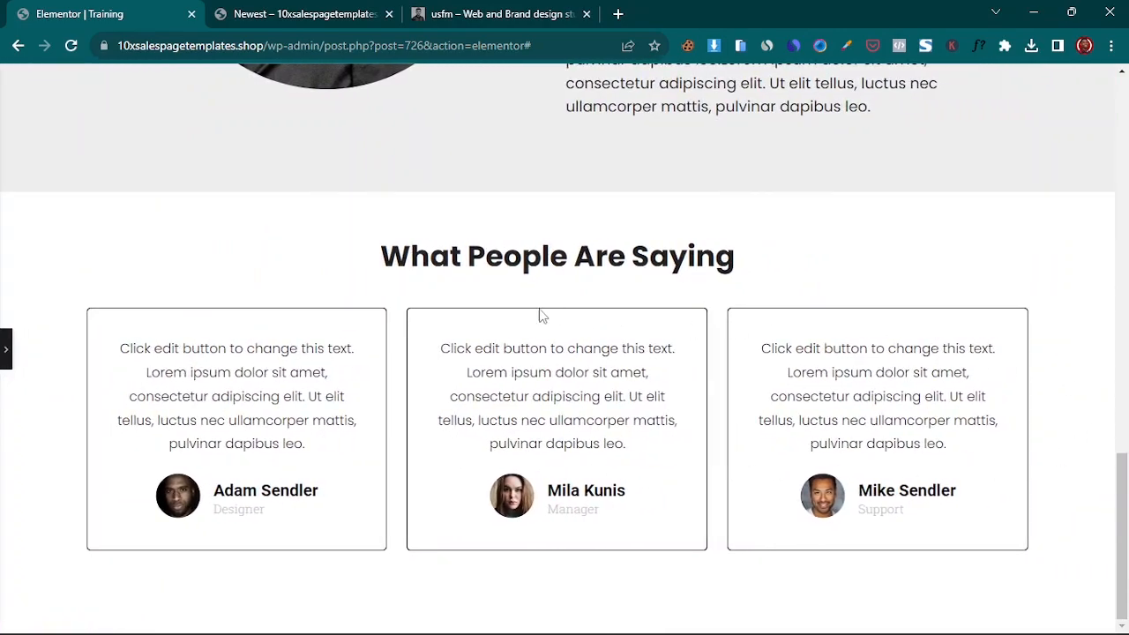
scroll(561, 319, "up", 5)
scroll(441, 361, "down", 5)
left_click(4, 350)
left_click(274, 11)
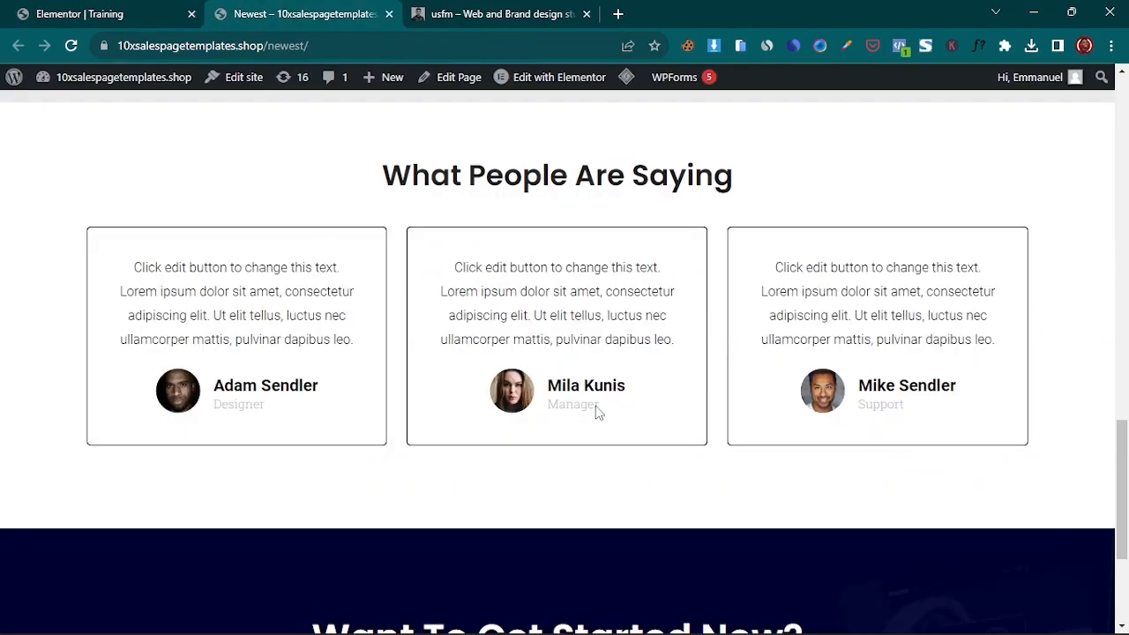
scroll(503, 415, "down", 3)
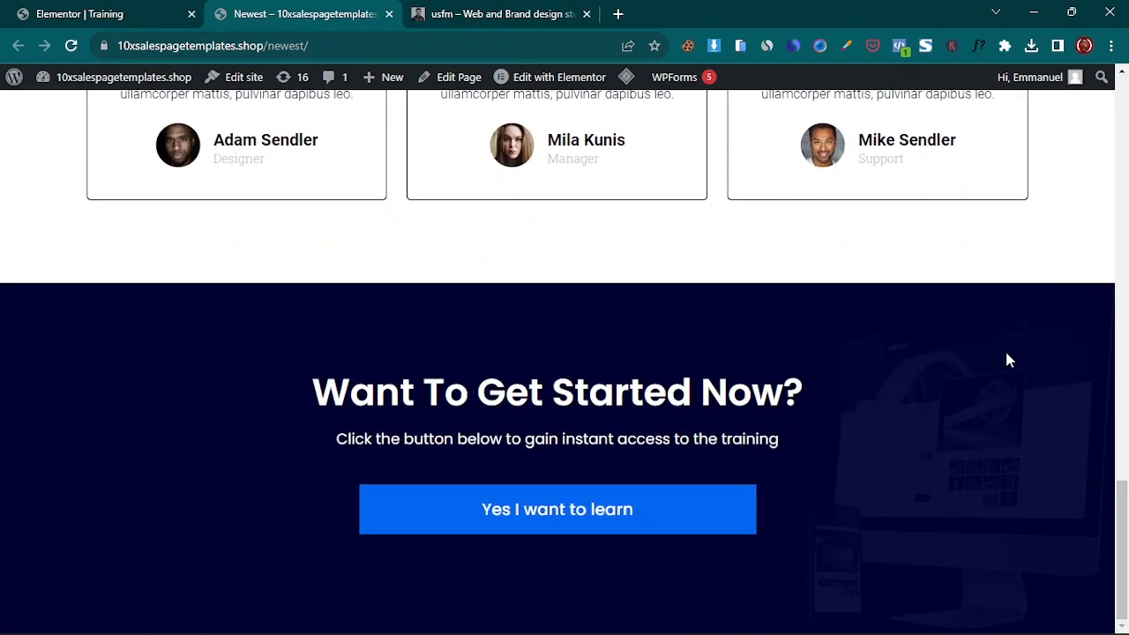
- Update the Elementor page and add a new single-column section below the testimonials
left_click(126, 12)
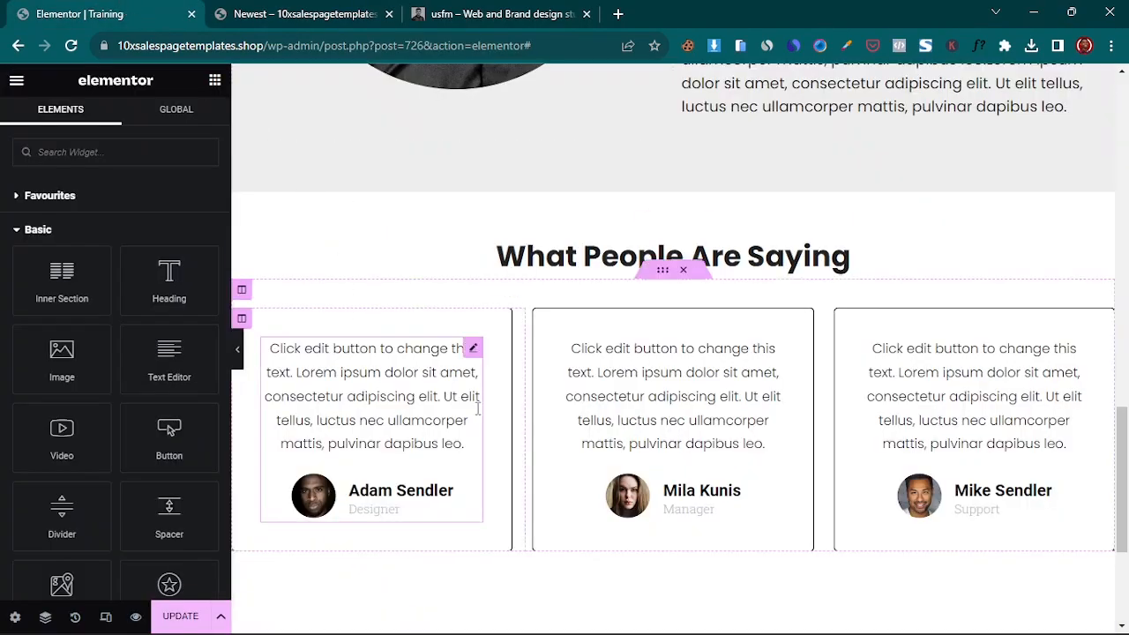
scroll(670, 423, "down", 3)
left_click(175, 623)
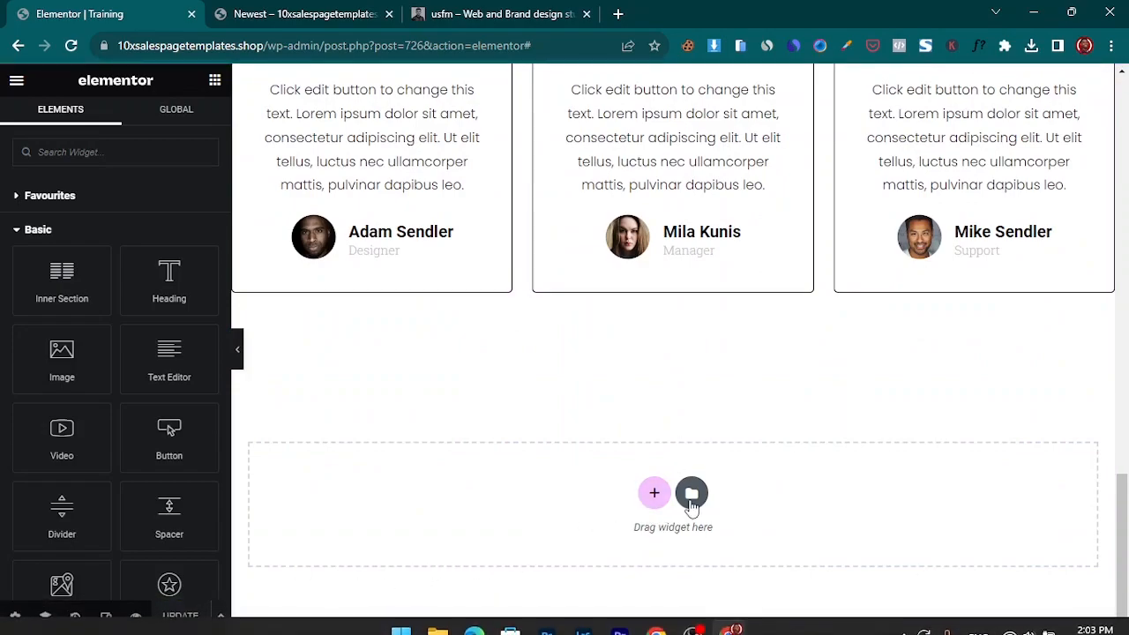
left_click(655, 496)
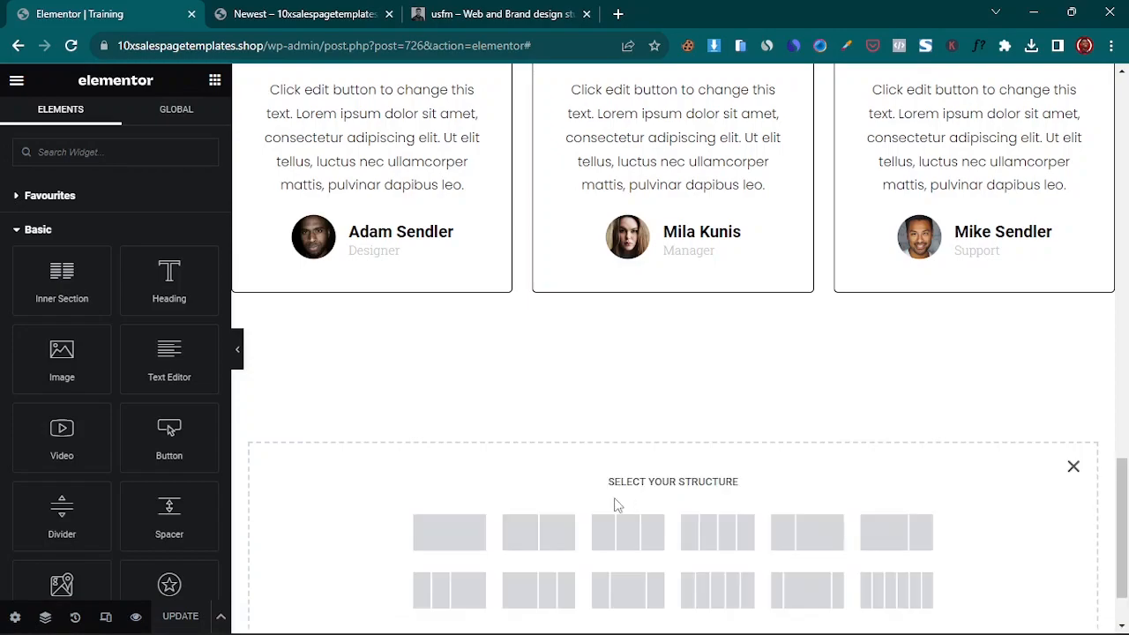
left_click(437, 533)
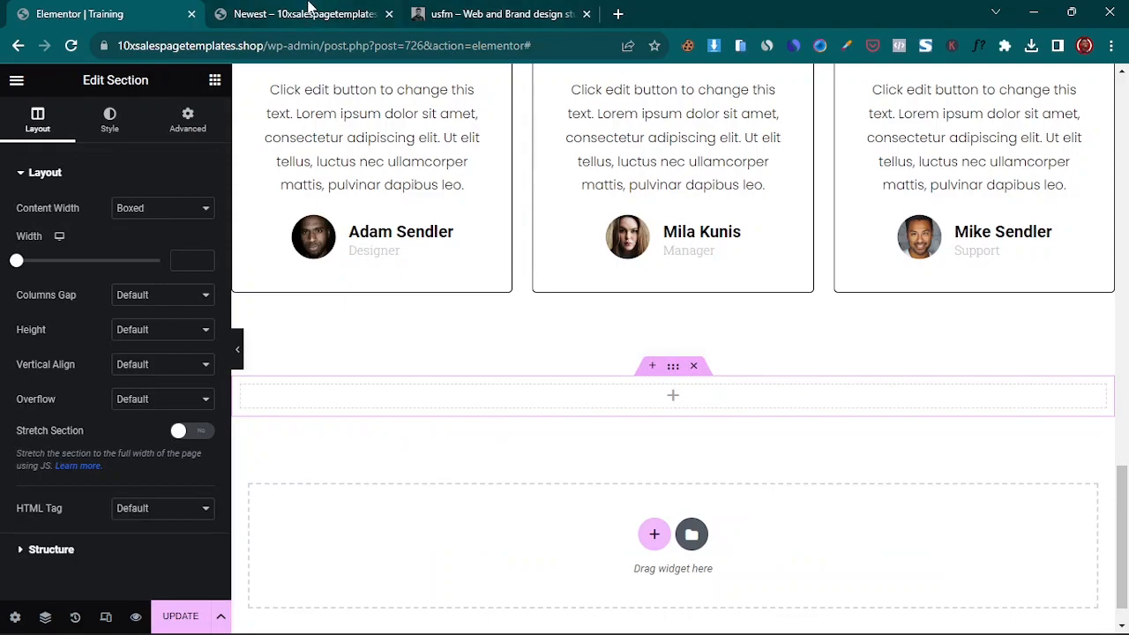
- Compare the recently picked colours with the background of the reference page's "Want To Get Started Now?" section
left_click(467, 14)
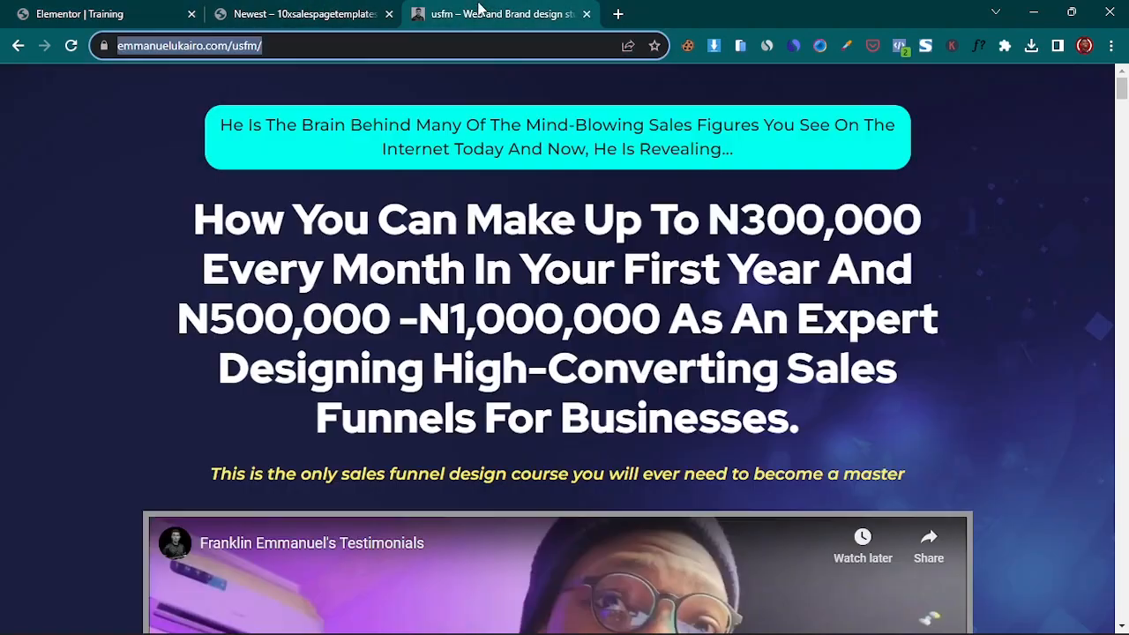
left_click(333, 16)
left_click(141, 13)
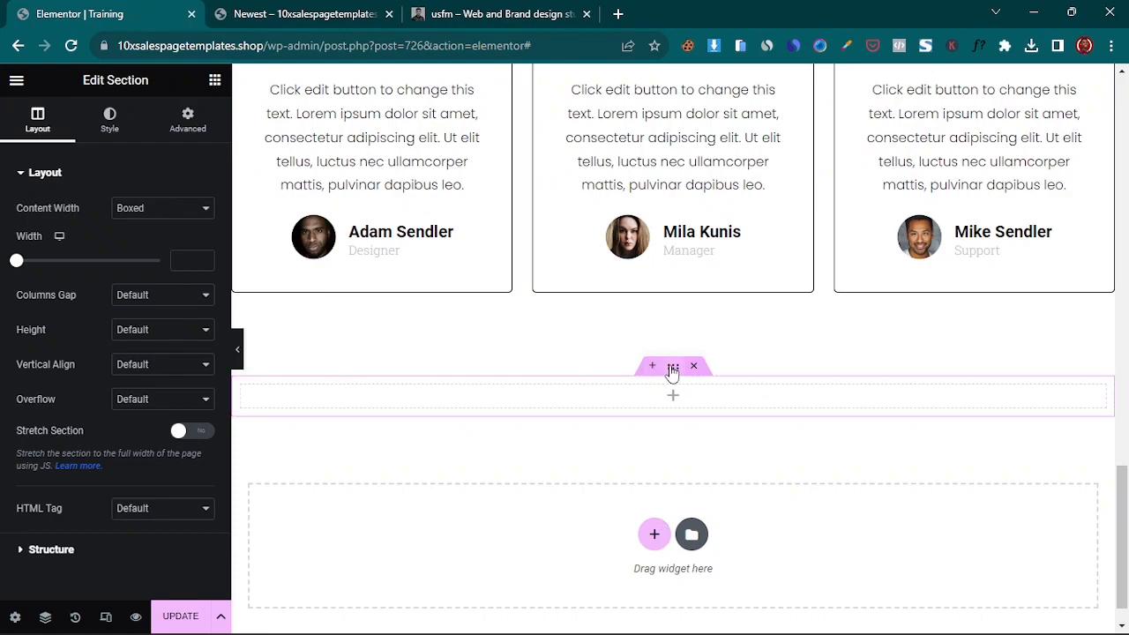
left_click(846, 46)
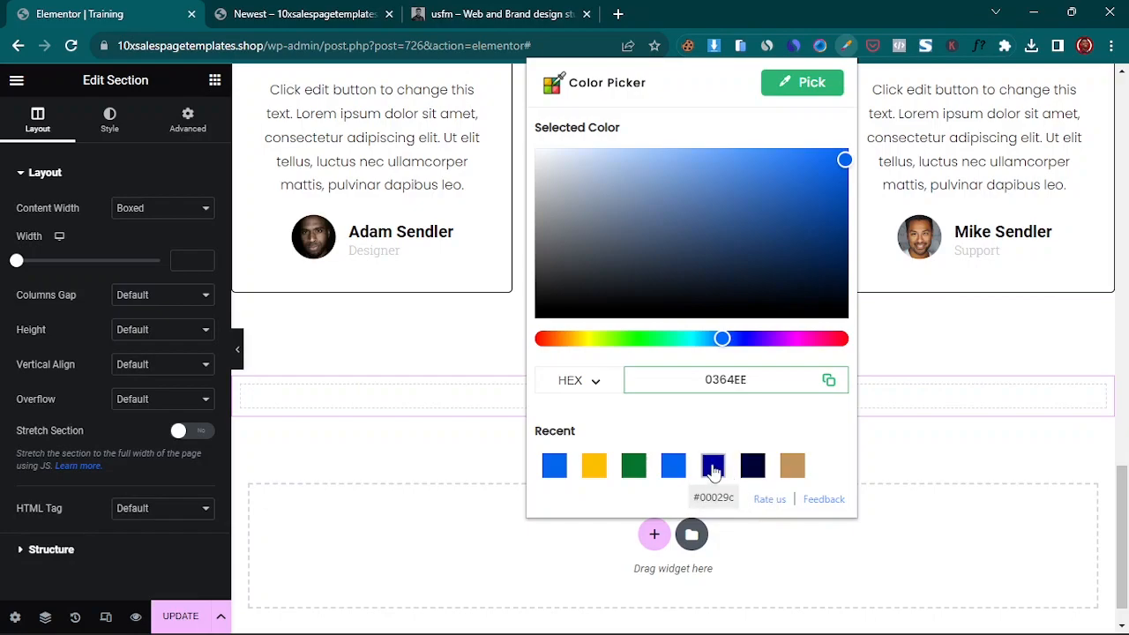
left_click(553, 466)
left_click(344, 11)
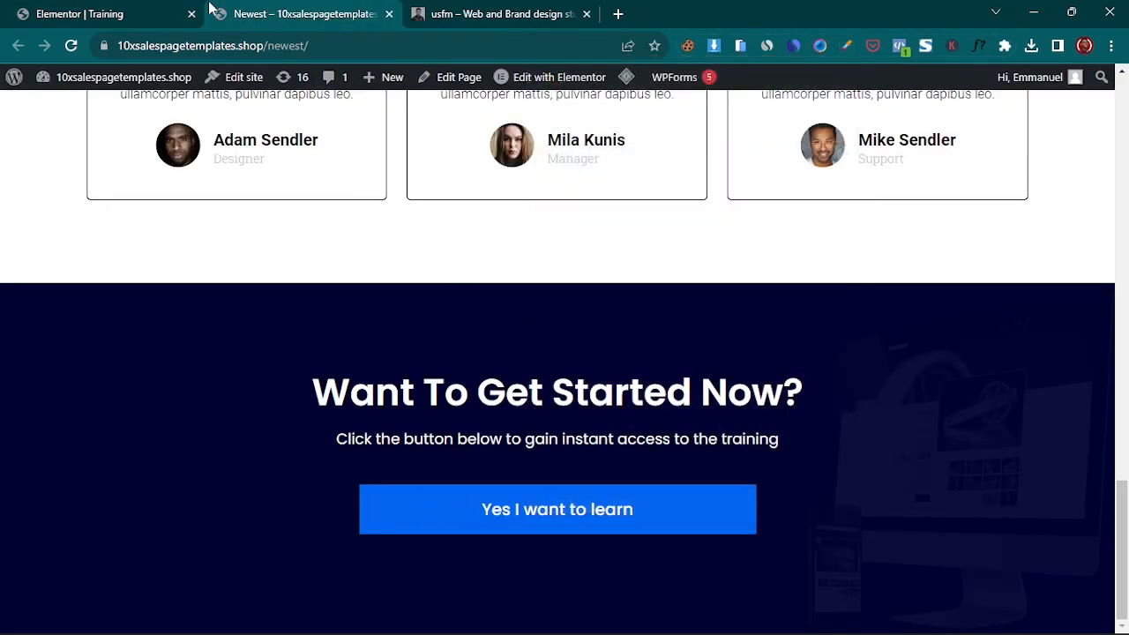
left_click(167, 17)
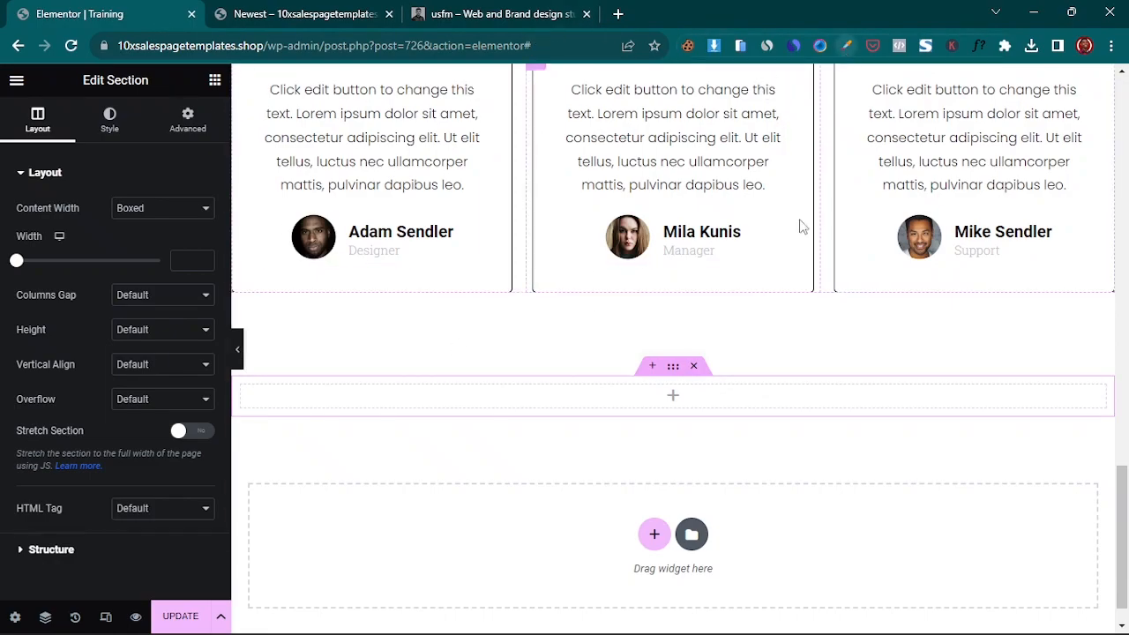
- Copy the recent navy colour 000231 and apply it as the new section's classic background colour
left_click(845, 45)
left_click(752, 465)
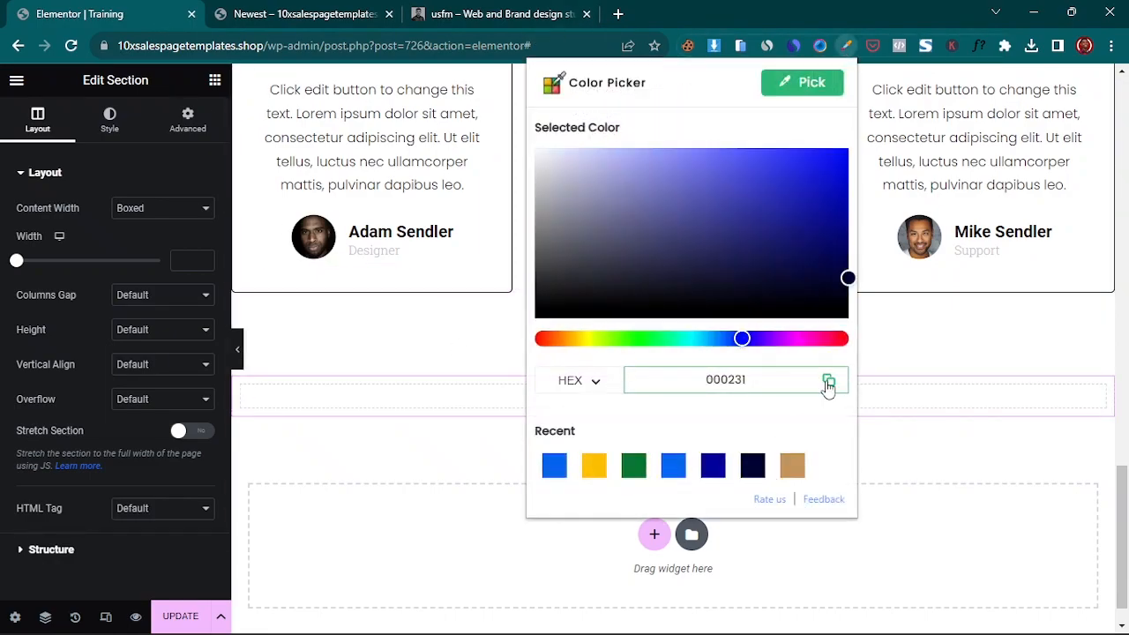
left_click(828, 380)
left_click(113, 121)
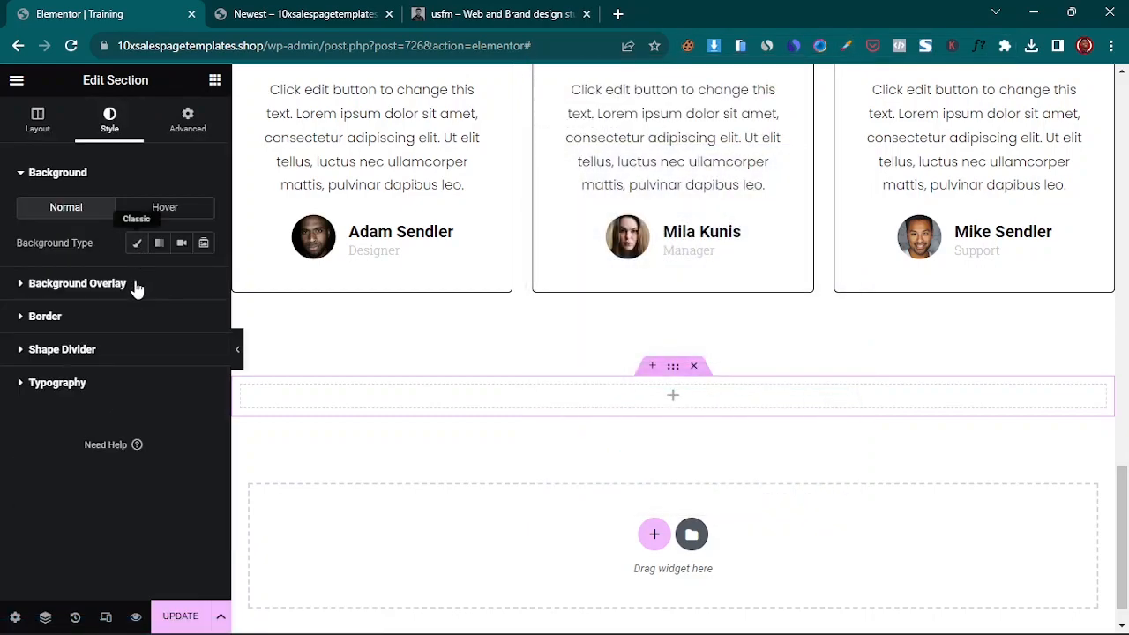
left_click(137, 243)
left_click(204, 279)
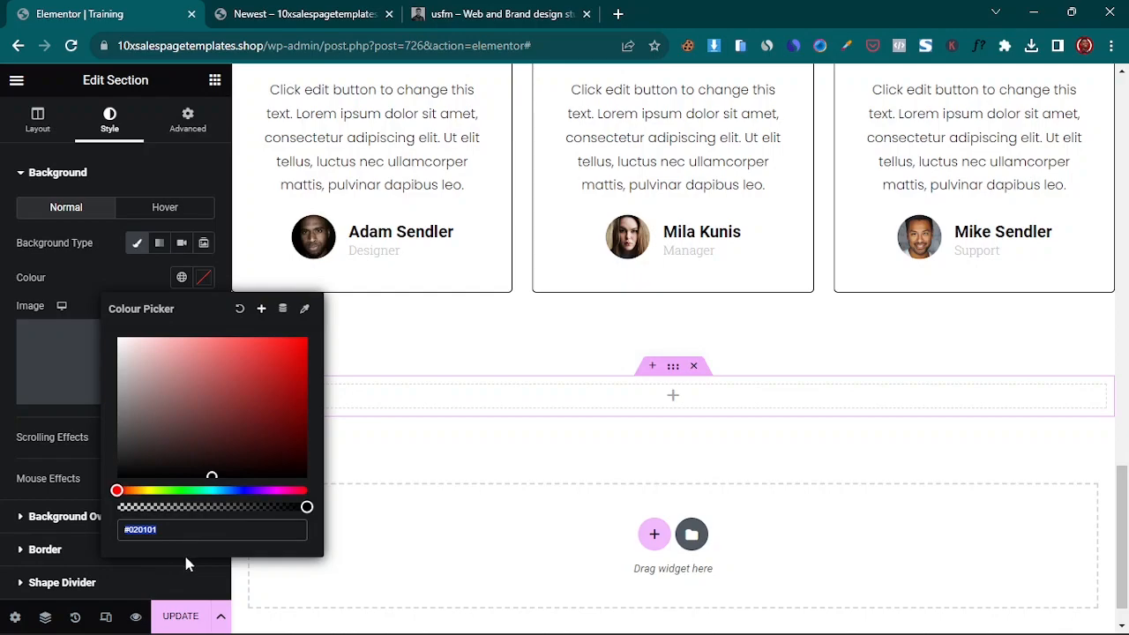
type("000231")
left_click(2, 384)
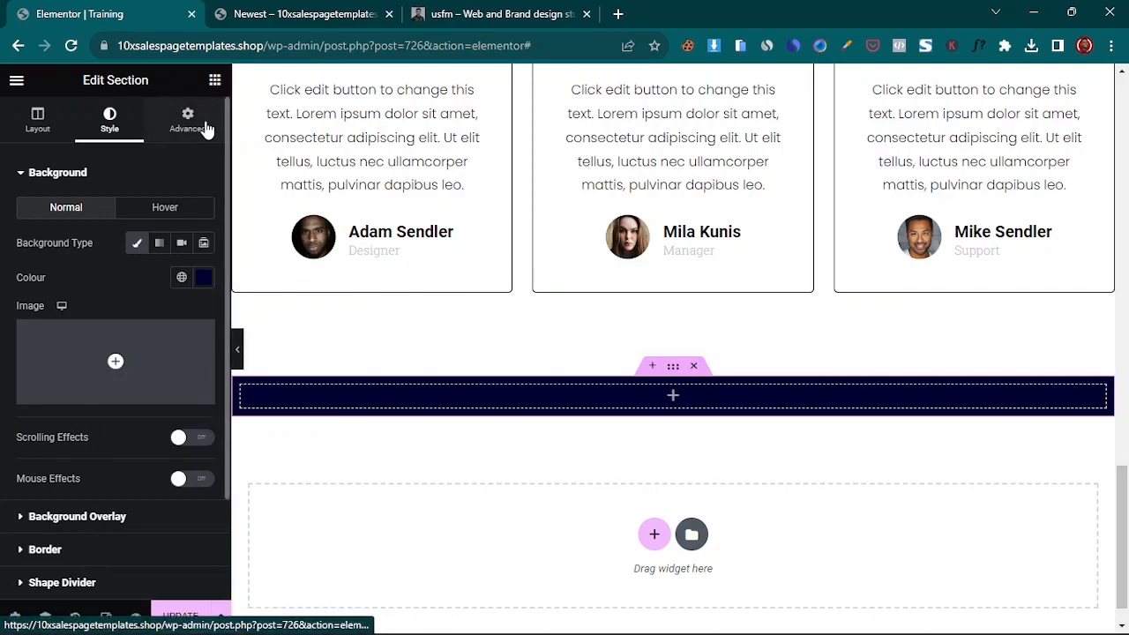
- Add a heading widget to the navy section and copy the "Want To Get Started Now?" text from the reference page
left_click(214, 81)
left_click_drag(168, 291, 679, 410)
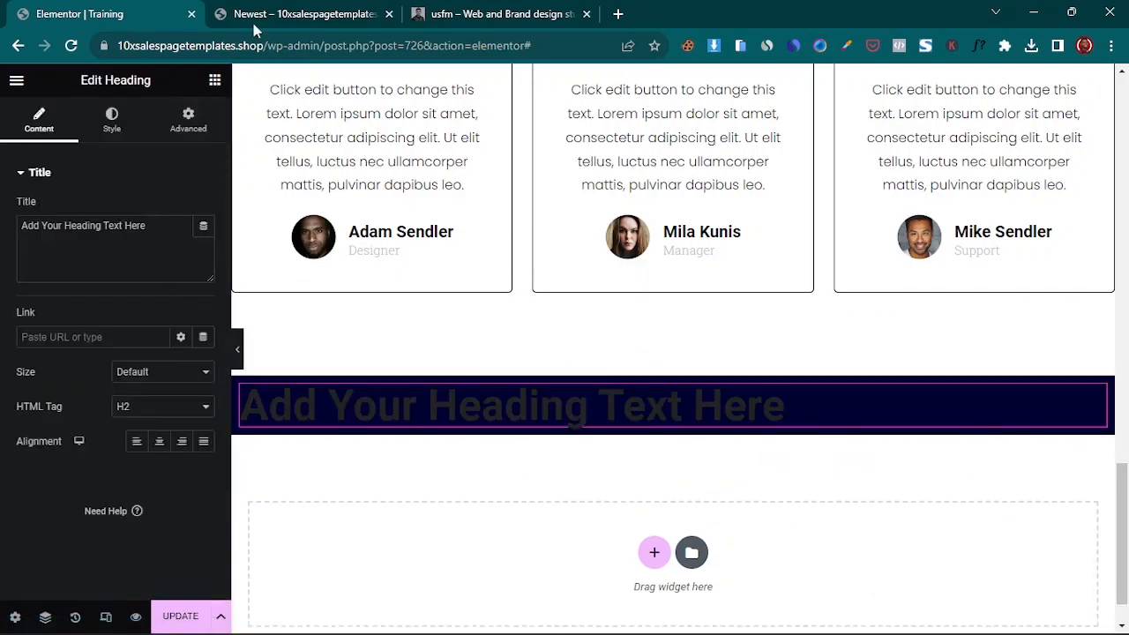
left_click(304, 13)
double_click(535, 397)
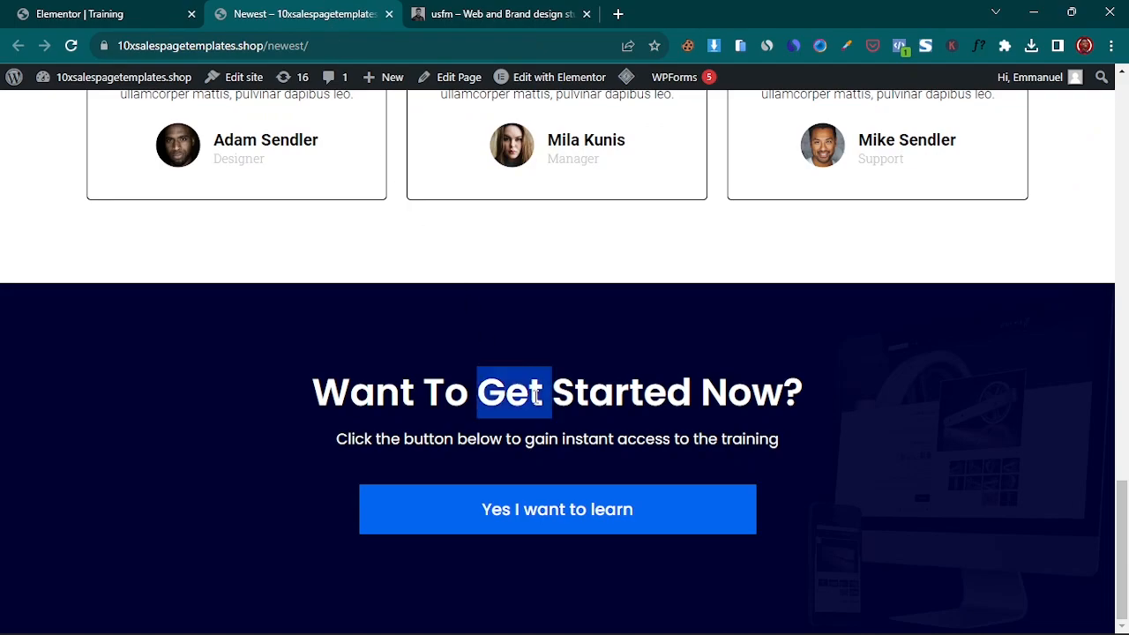
triple_click(536, 396)
right_click(535, 397)
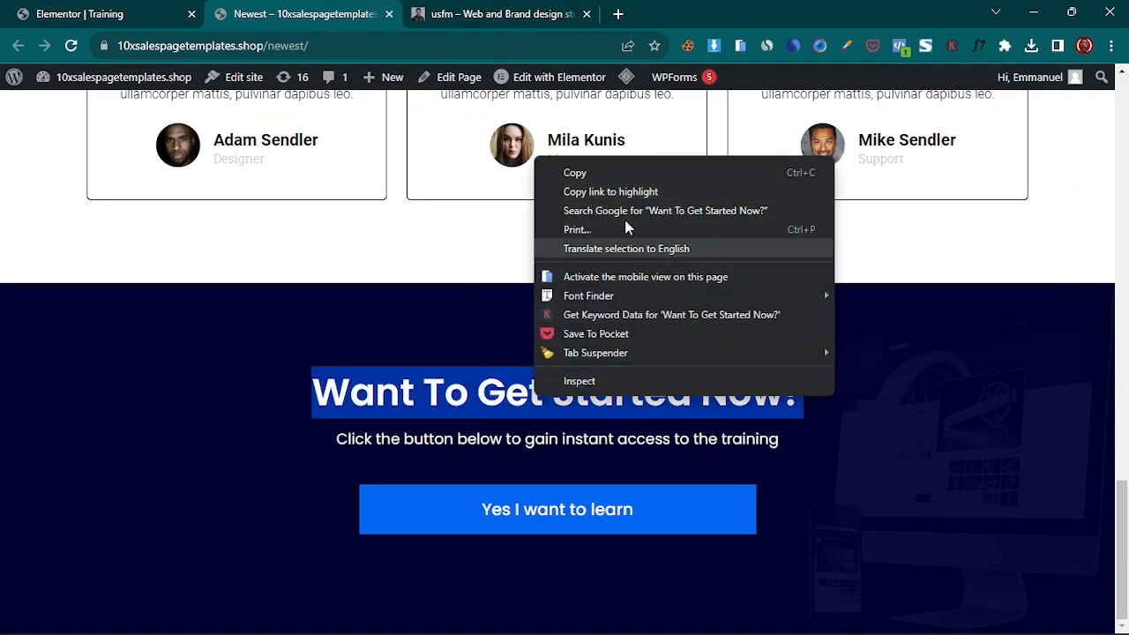
left_click(600, 173)
- Replace the new heading's placeholder title with "Want To Get Started Now?" and centre it
left_click(82, 11)
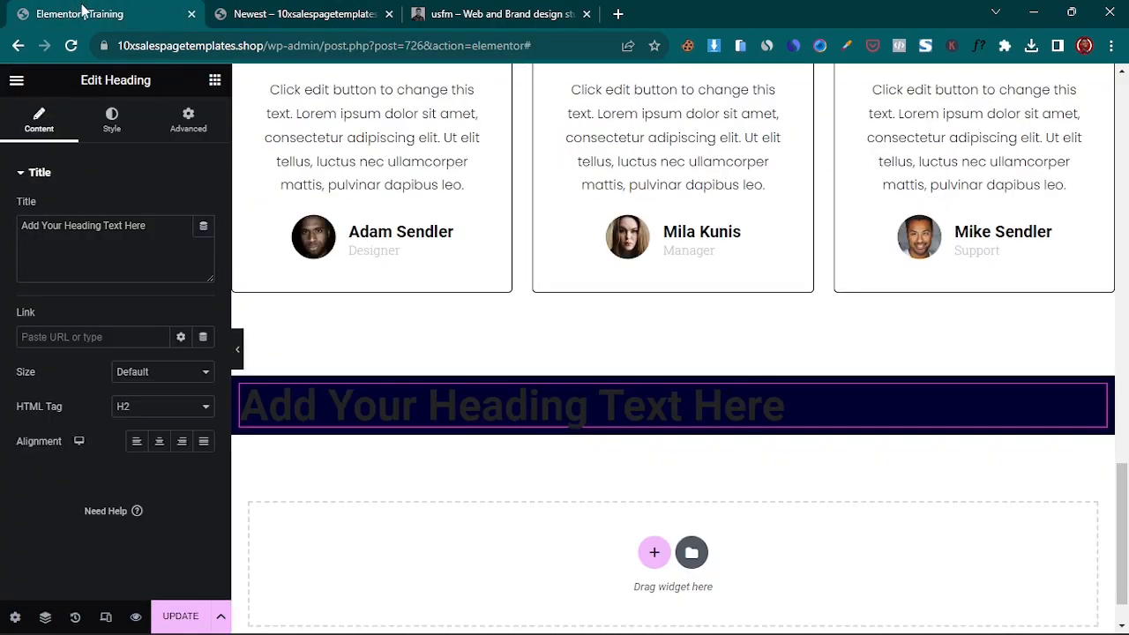
left_click(126, 227)
key("ctrl+a")
key("ctrl+v")
left_click(160, 440)
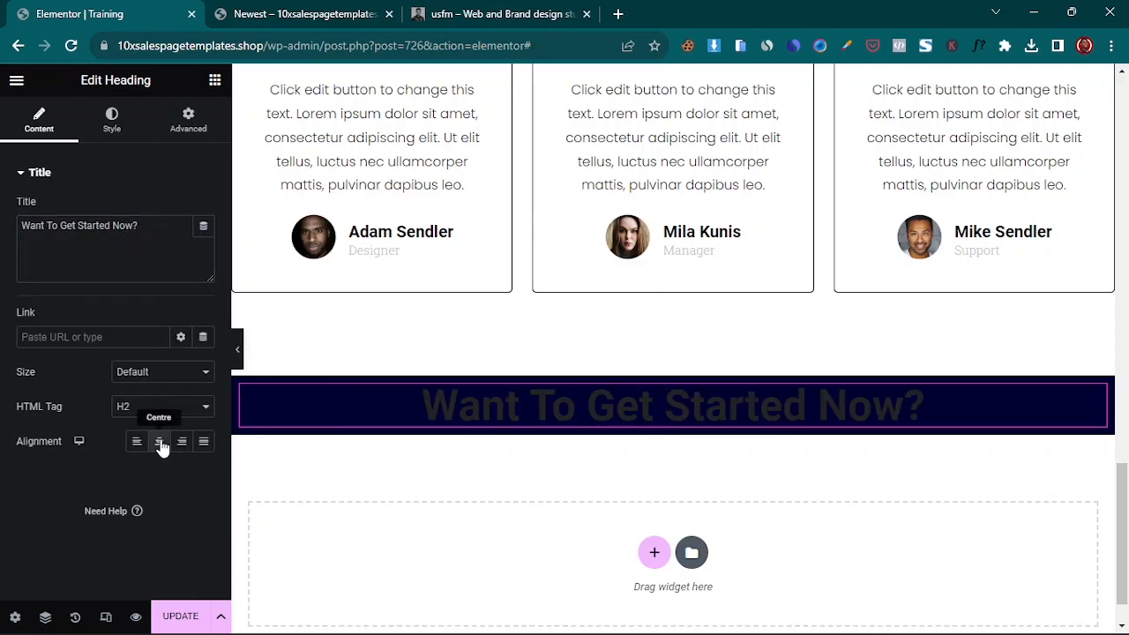
- Set the text colour of the "Want To Get Started Now?" heading to white
left_click(112, 126)
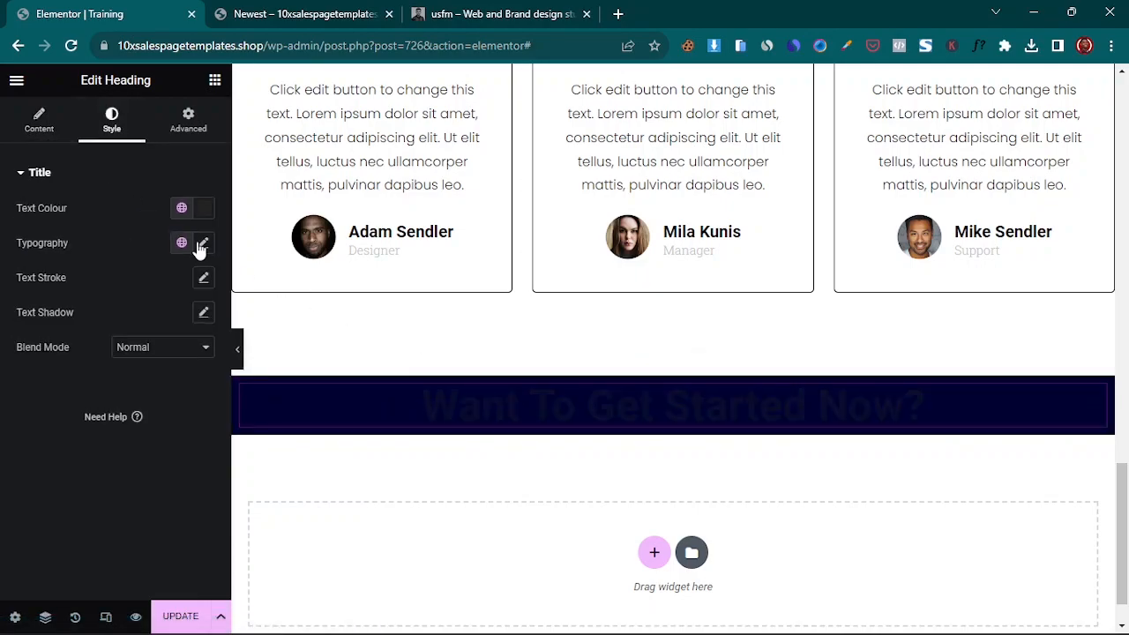
scroll(626, 370, "up", 4)
scroll(646, 350, "up", 8)
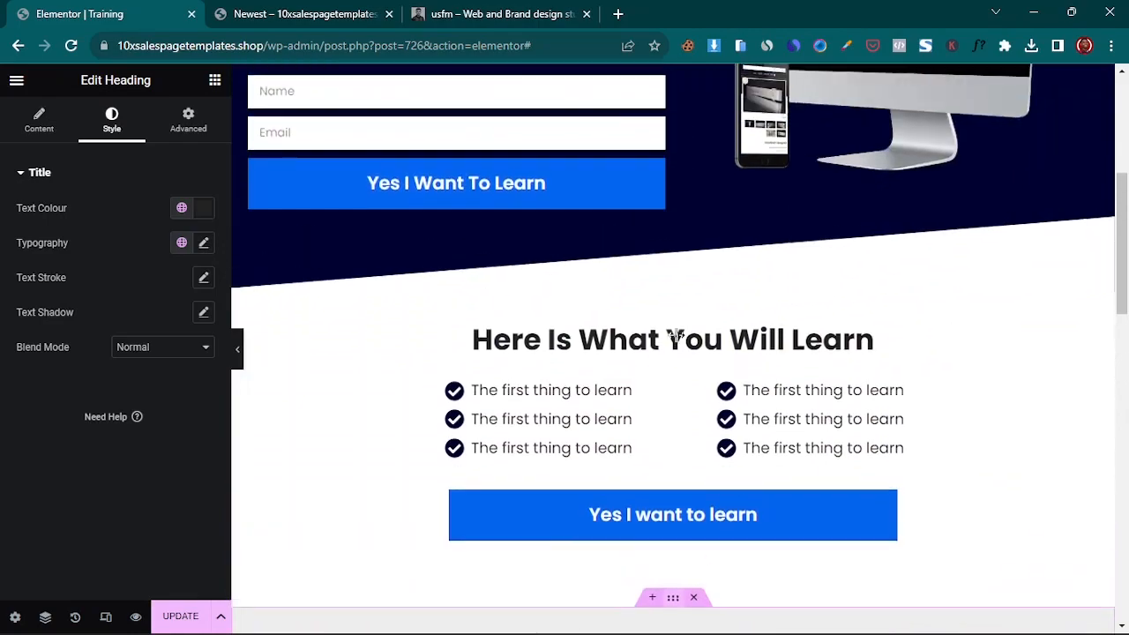
scroll(670, 347, "down", 12)
left_click(204, 208)
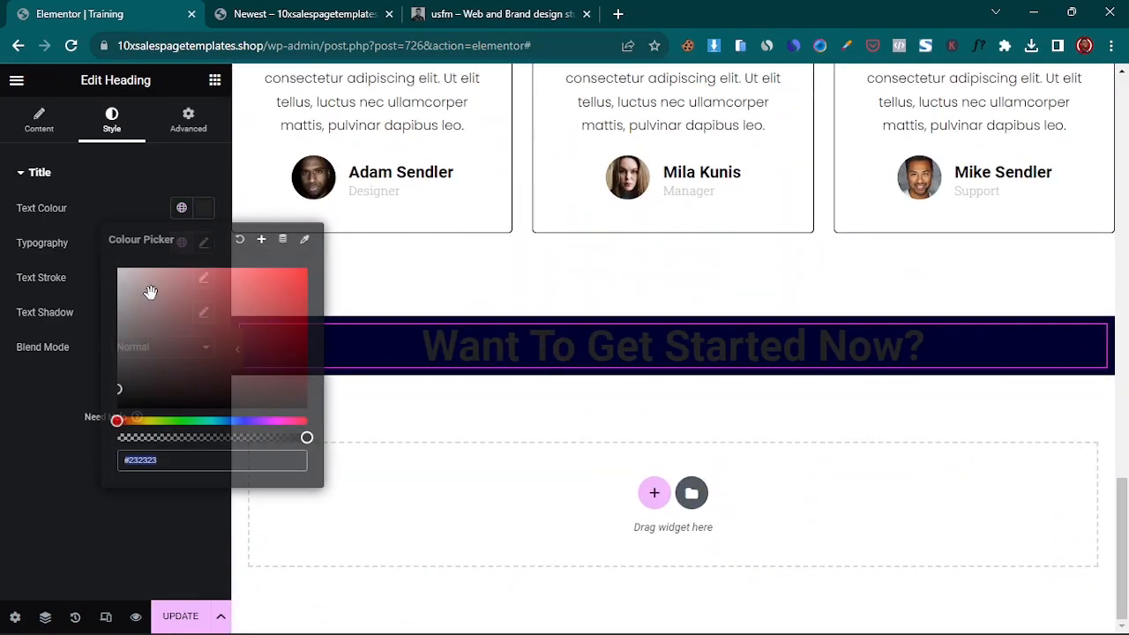
left_click_drag(131, 287, 111, 258)
left_click(29, 418)
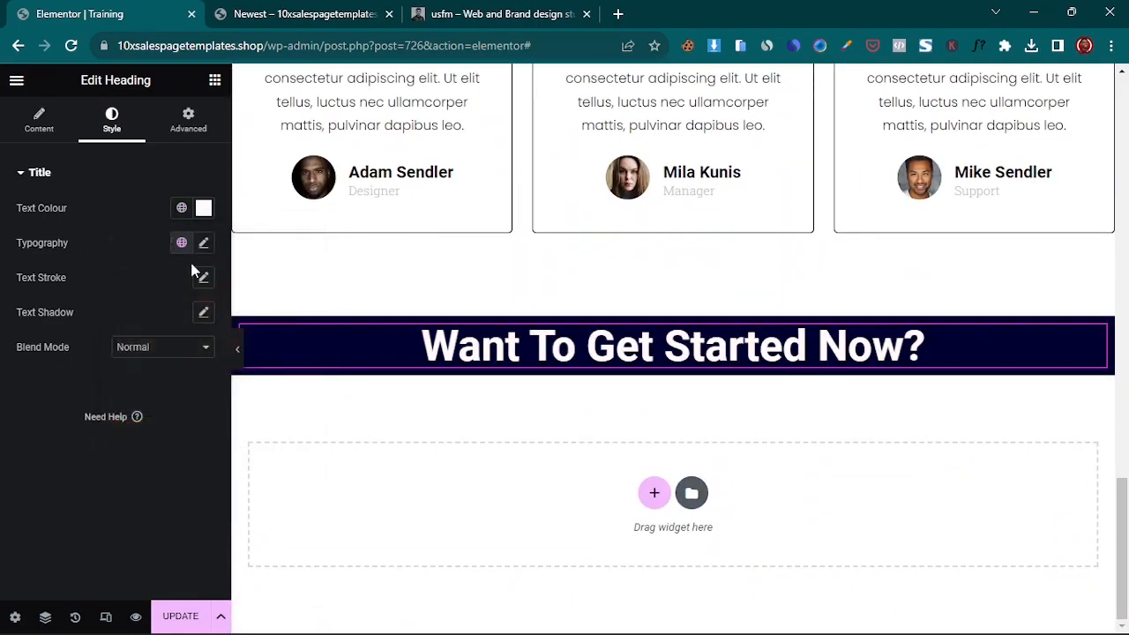
- Set the "Want To Get Started Now?" heading's font family to Poppins and its size to 45 px
left_click(204, 244)
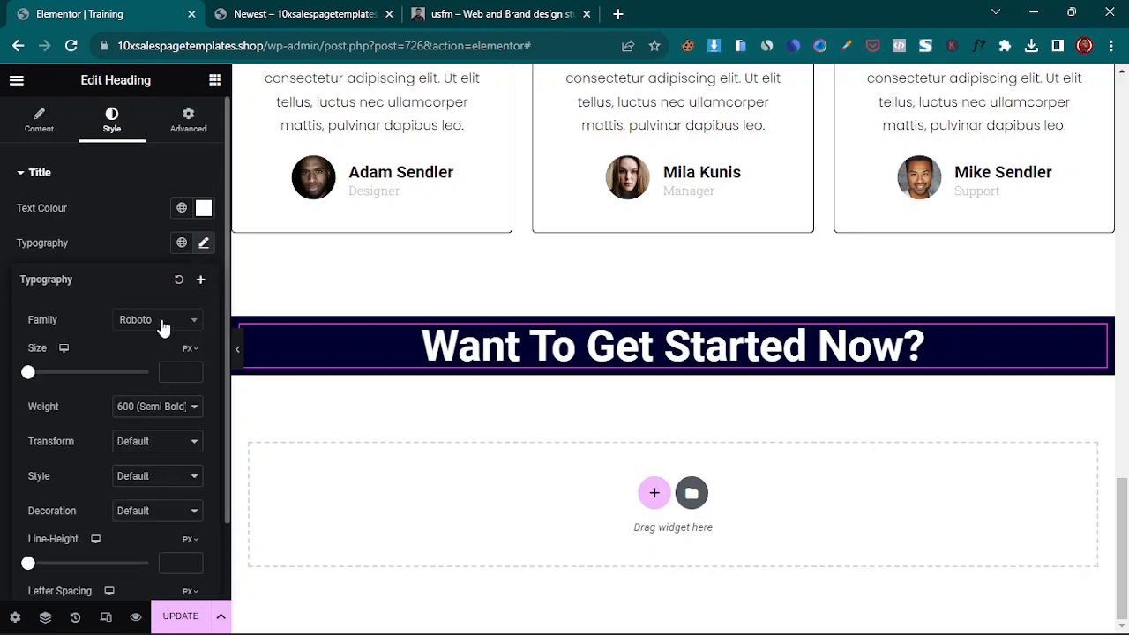
left_click(166, 322)
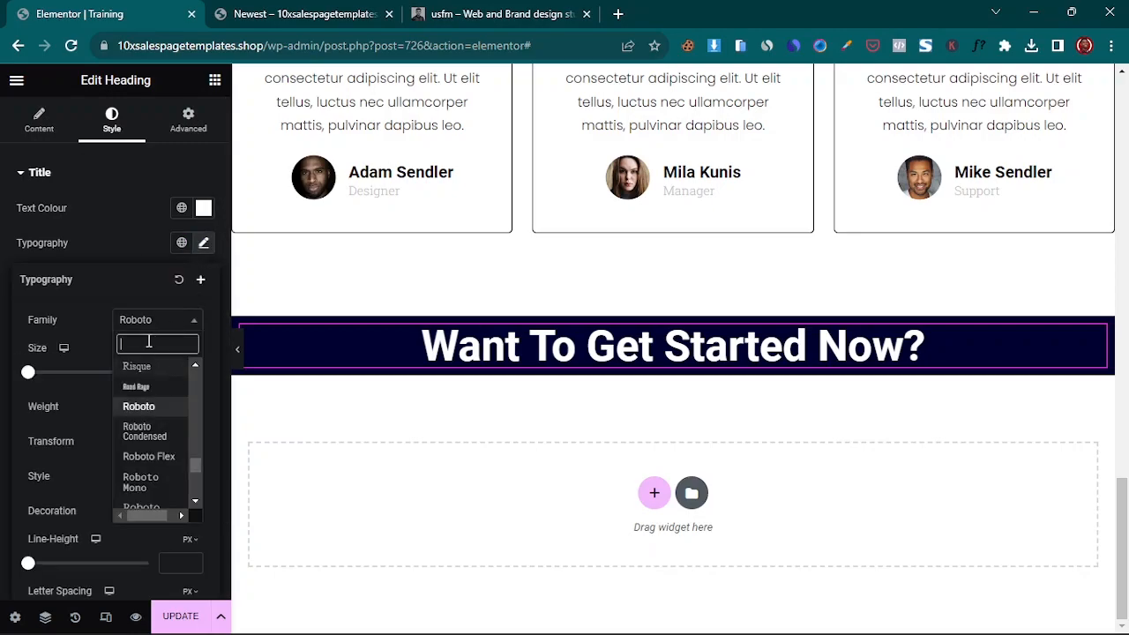
type("pop")
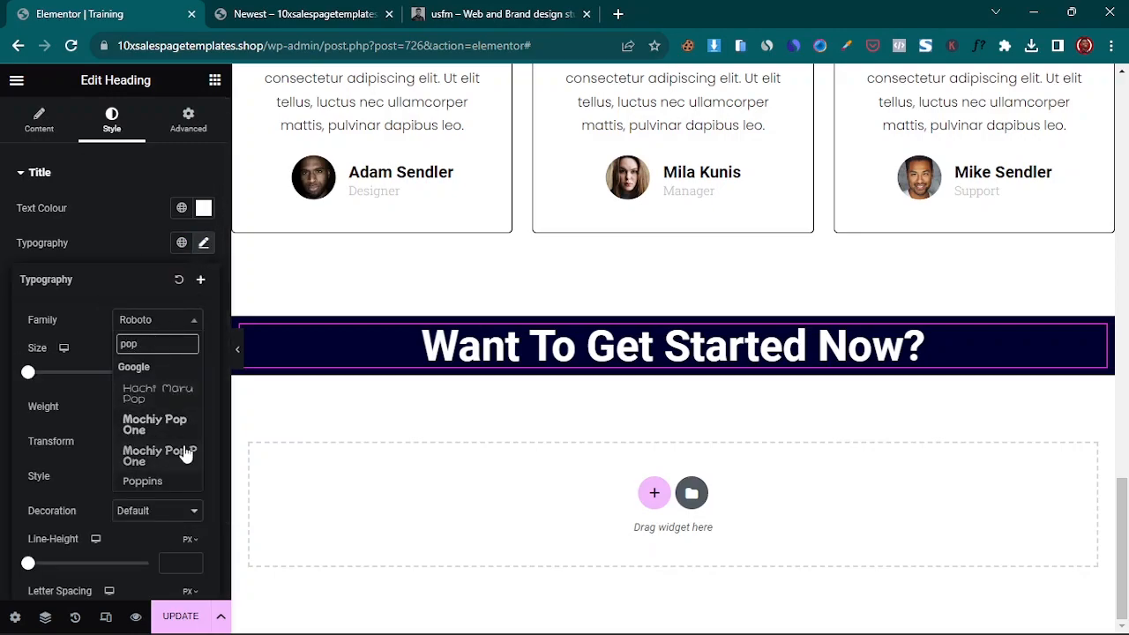
left_click(171, 480)
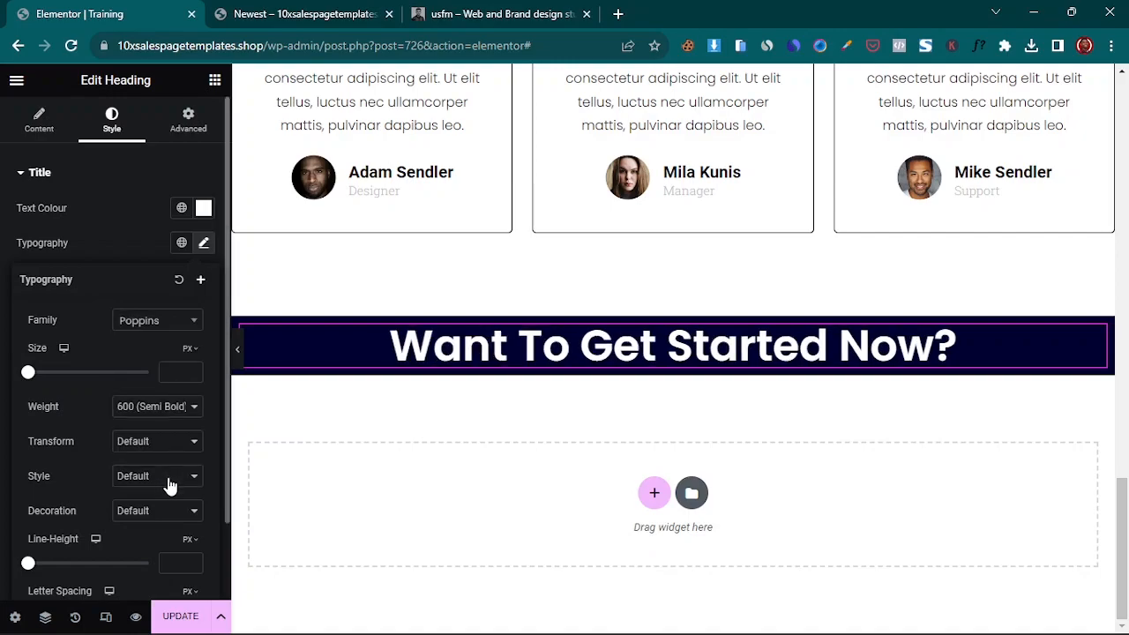
left_click_drag(29, 375, 56, 402)
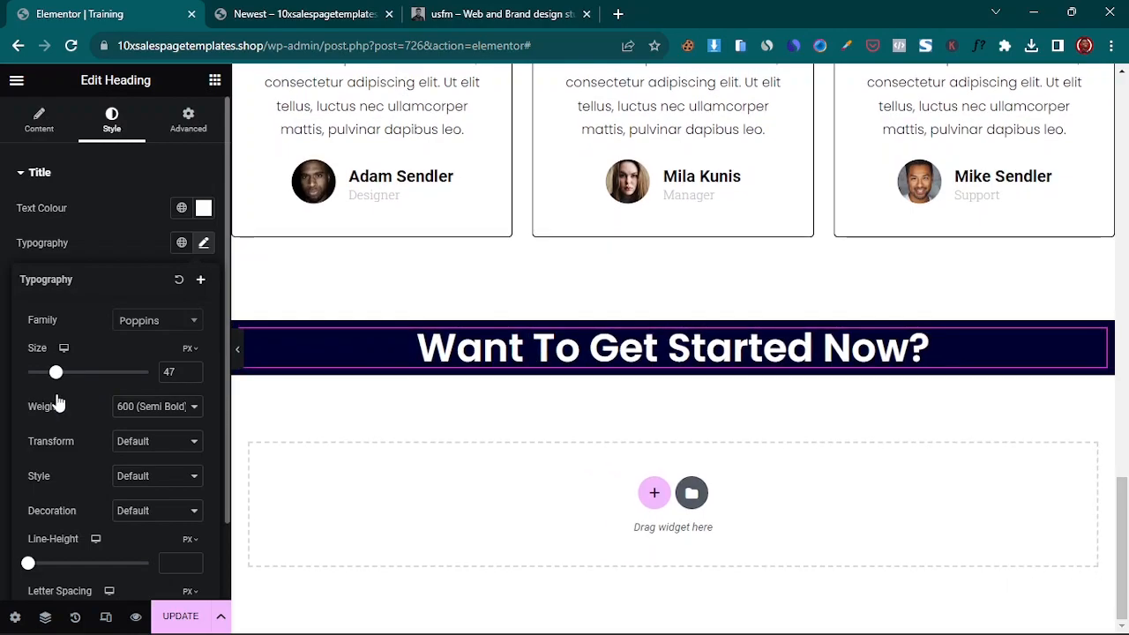
left_click(193, 376)
left_click(192, 376)
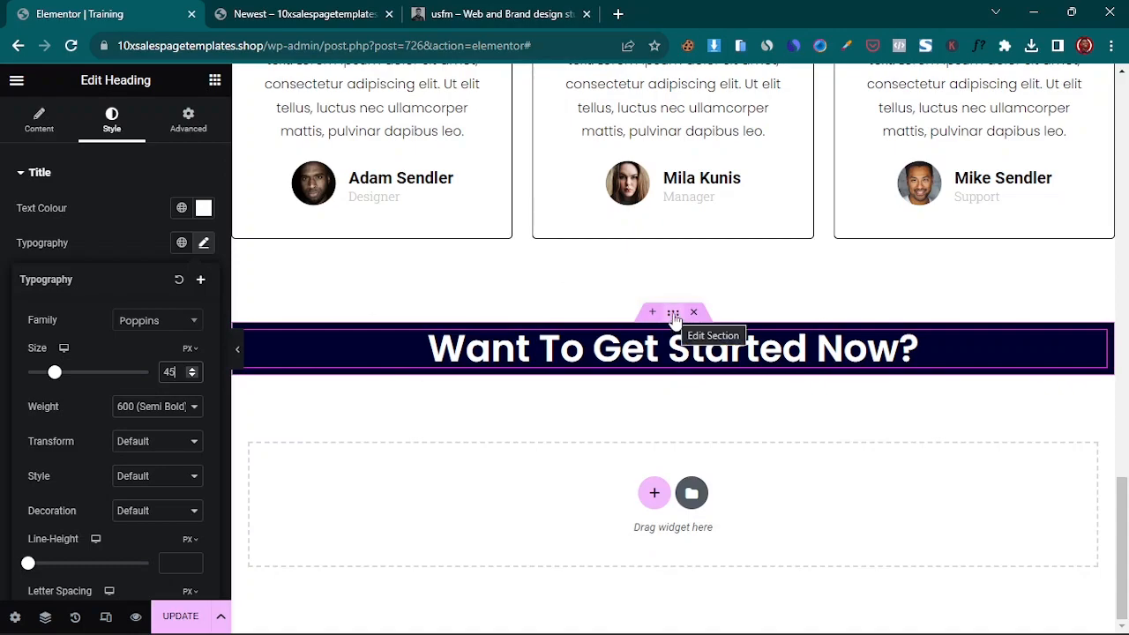
- Unlink the navy section's padding values and set the top and bottom padding to 80 px
left_click(672, 315)
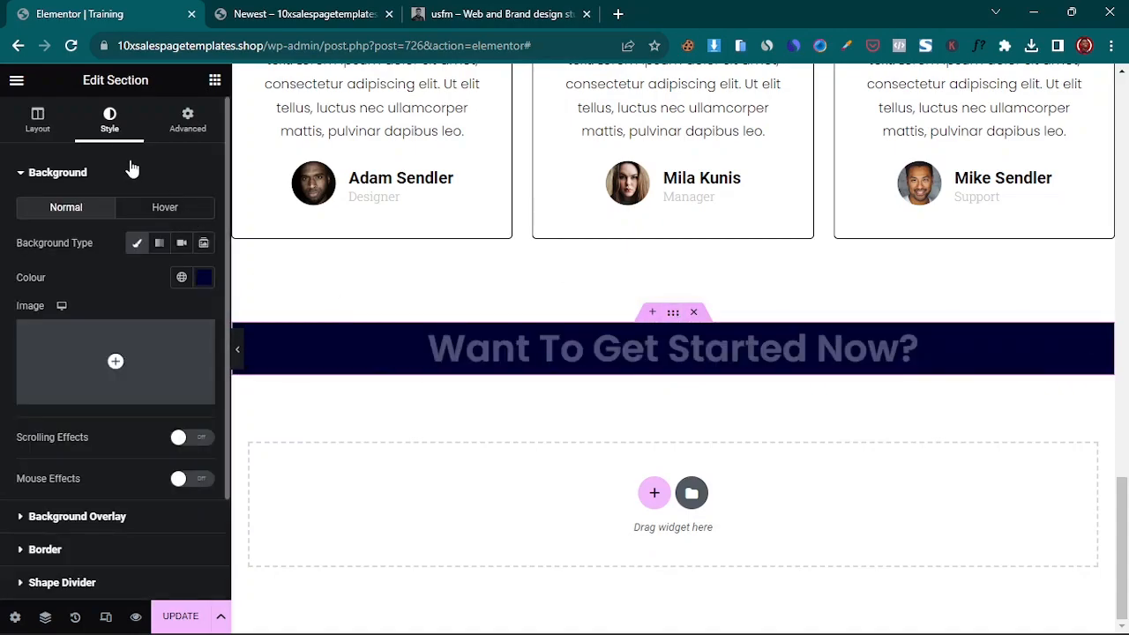
left_click(187, 121)
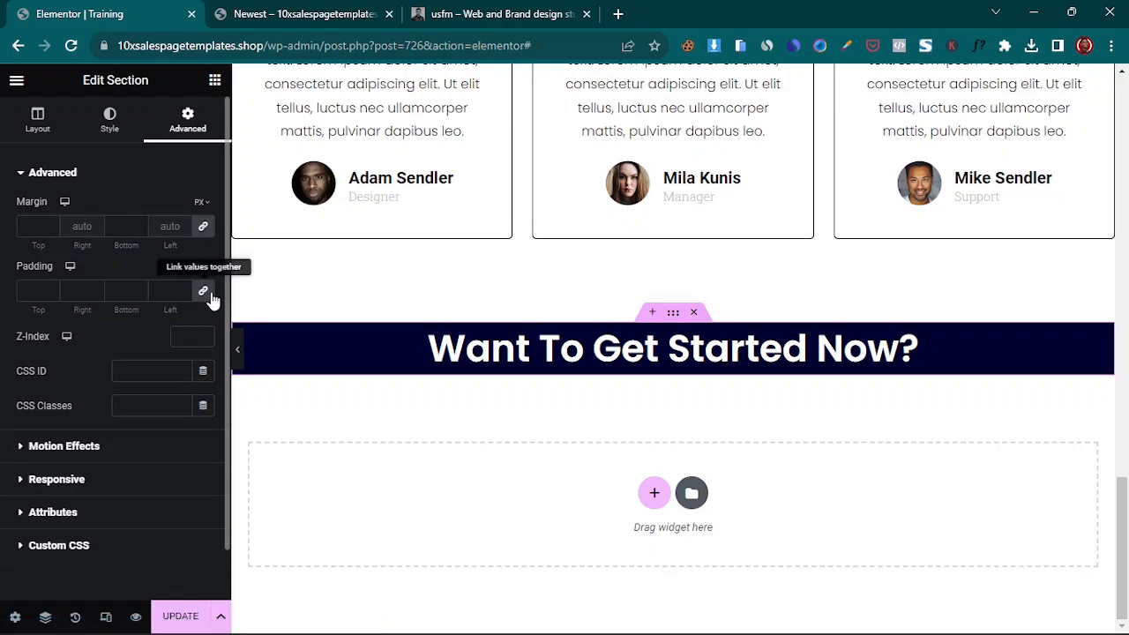
left_click(204, 296)
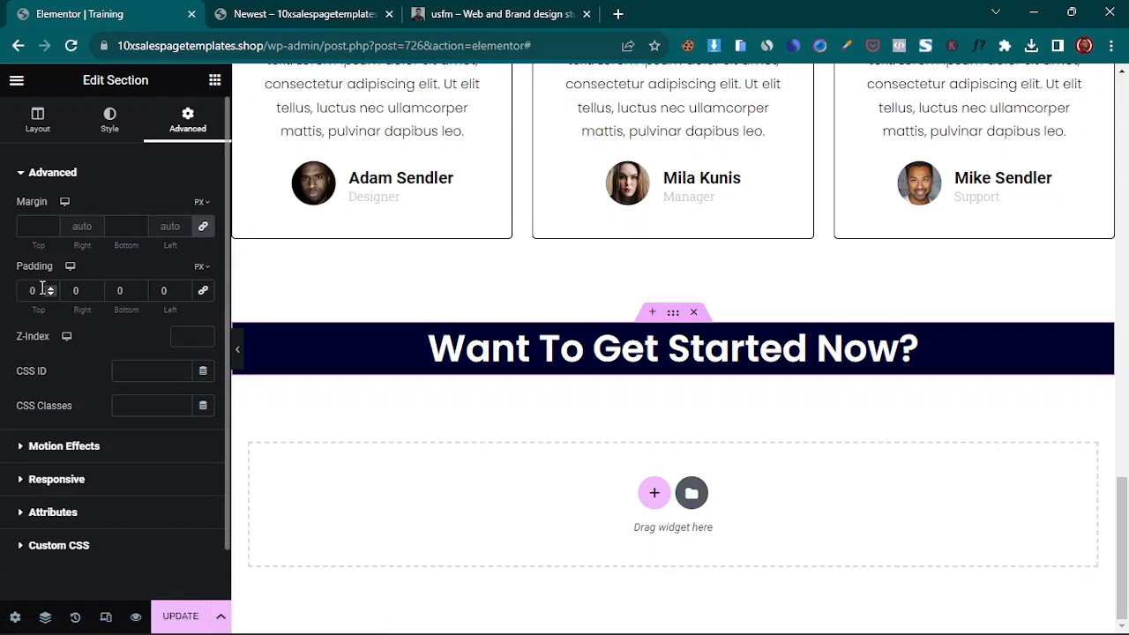
type("80")
left_click(131, 291)
type("80")
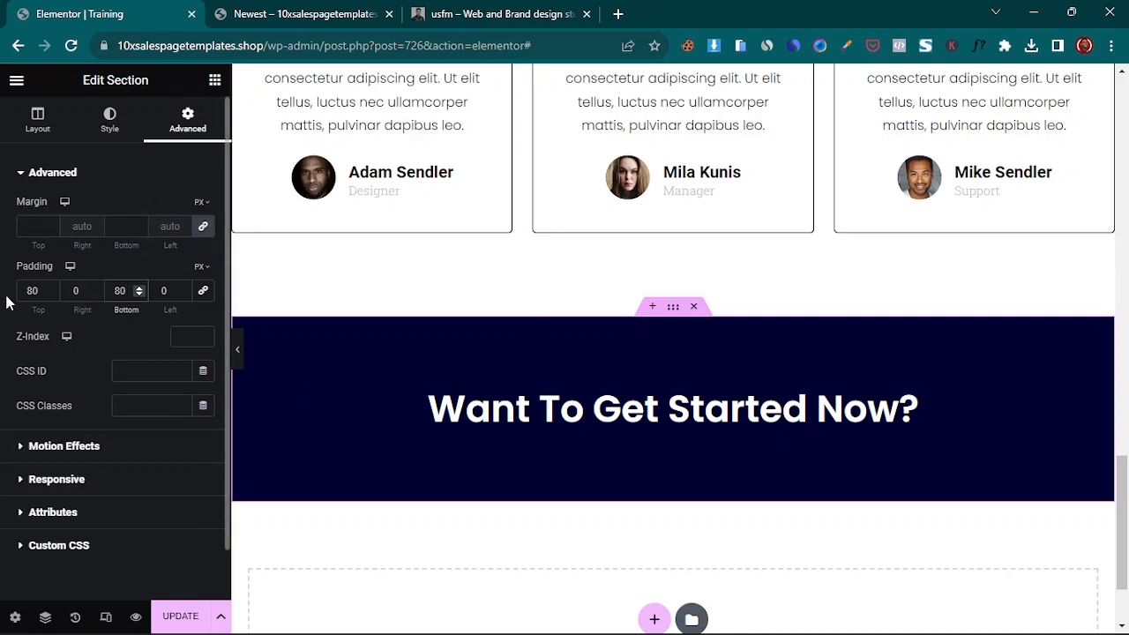
- Increase the navy section's top and bottom padding to 100 px
left_click(39, 291)
key("BackSpace")
key("BackSpace")
type("1")
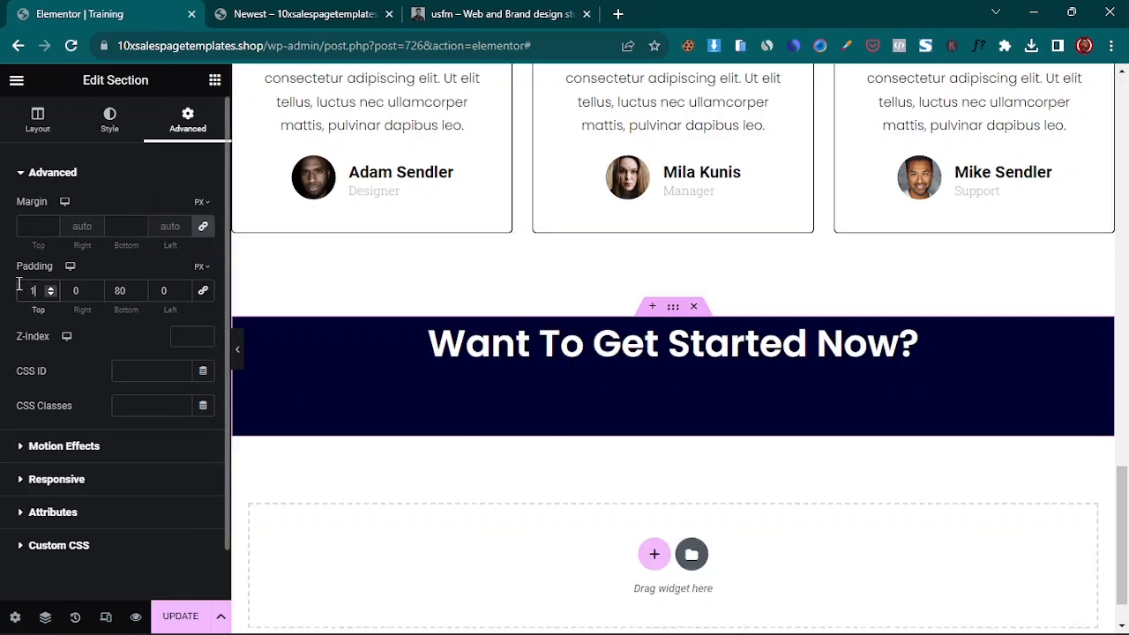
type("00")
left_click(121, 291)
key("BackSpace")
key("BackSpace")
type("100")
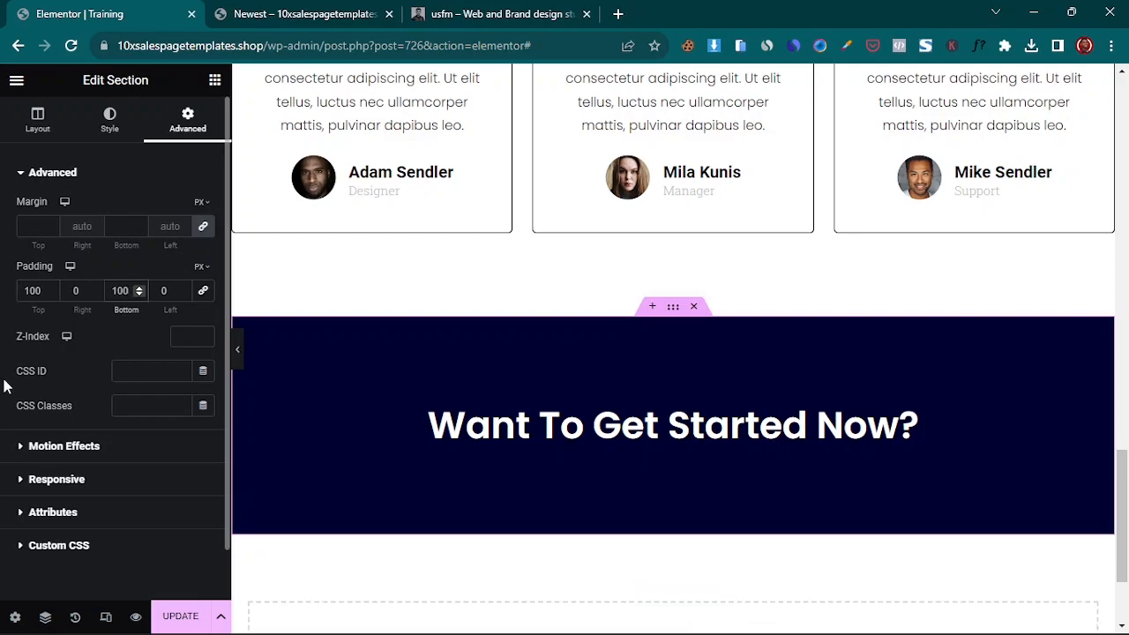
- Add a text editor widget below the heading and copy the subheading text from the reference page's matching section
left_click(215, 80)
left_click_drag(167, 360, 499, 444)
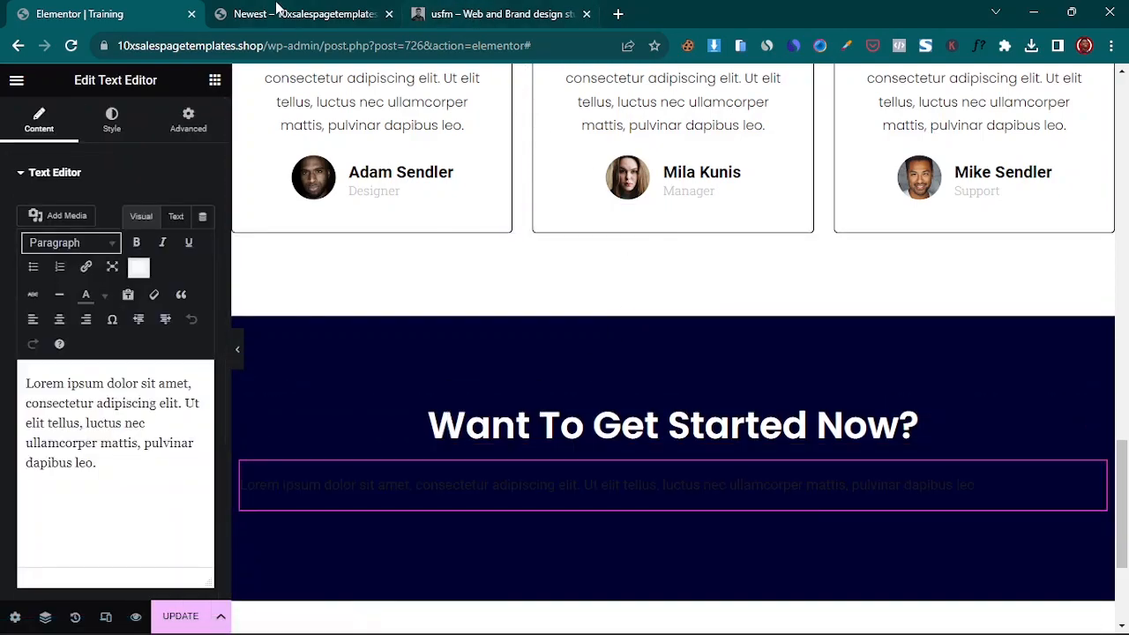
left_click(299, 13)
left_click(519, 439)
triple_click(517, 436)
right_click(517, 435)
left_click(574, 213)
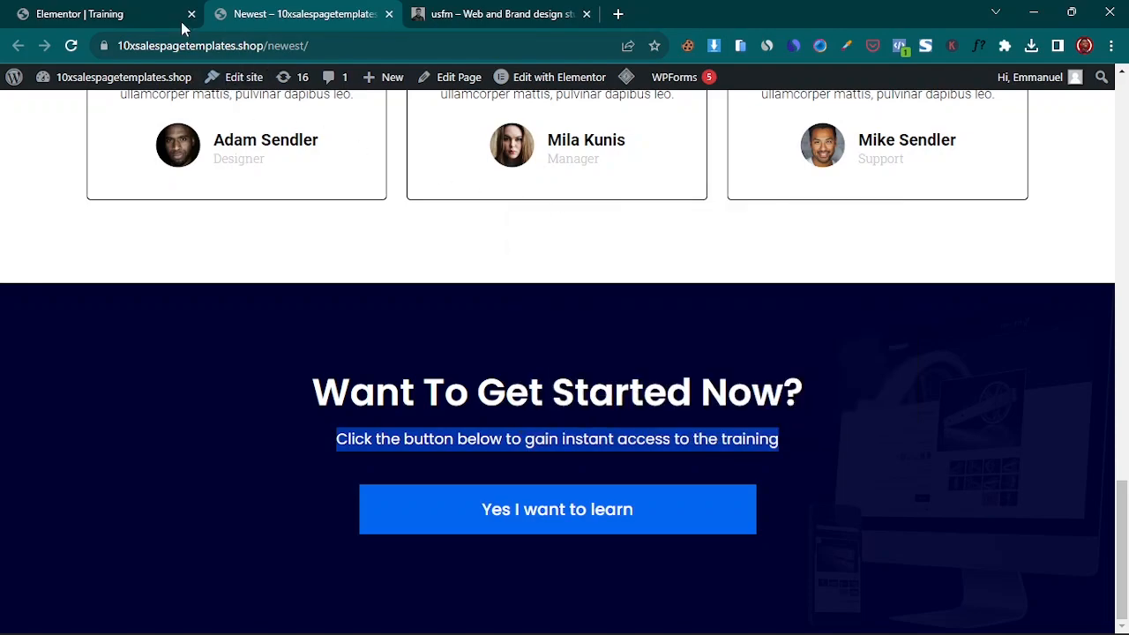
- Replace the new text widget's placeholder with "Click the button below to gain instant access to the training"
left_click(123, 13)
left_click(175, 216)
left_click_drag(123, 388, 2, 258)
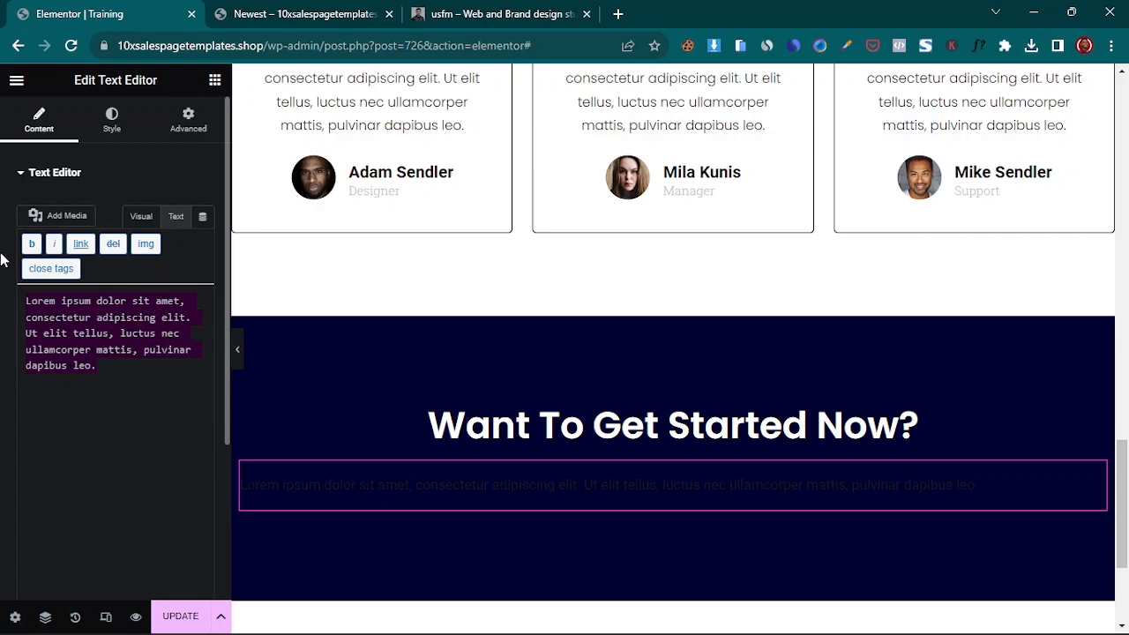
key("ctrl+v")
- Copy the hero section's paragraph widget and paste its style onto the subheading in the navy section
scroll(387, 204, "up", 15)
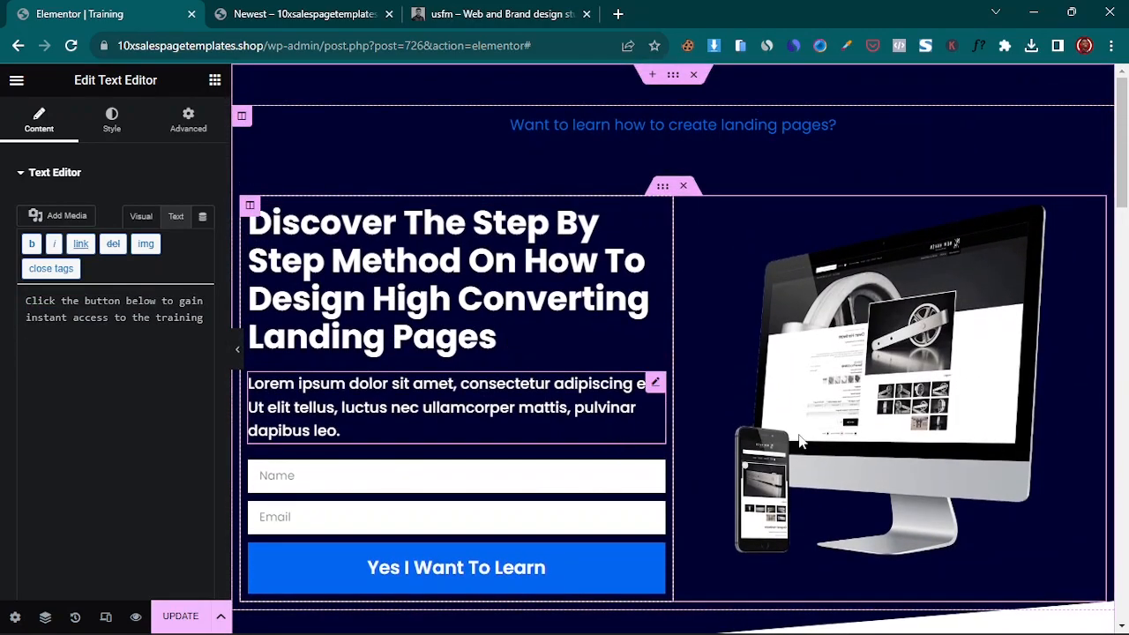
right_click(608, 414)
left_click(659, 397)
scroll(697, 336, "down", 15)
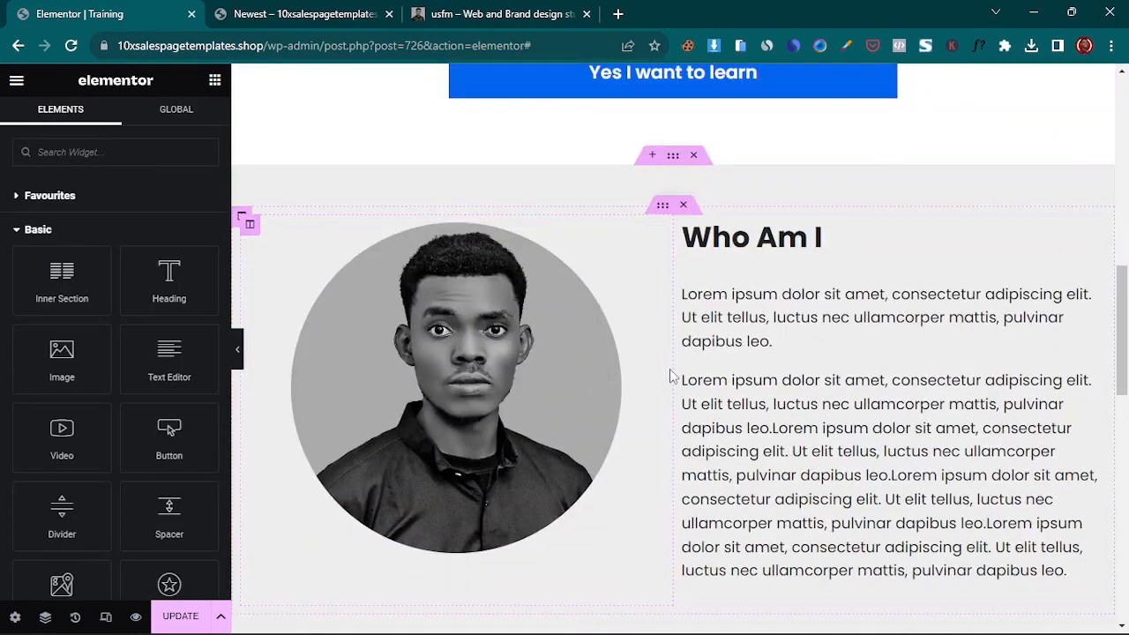
right_click(750, 273)
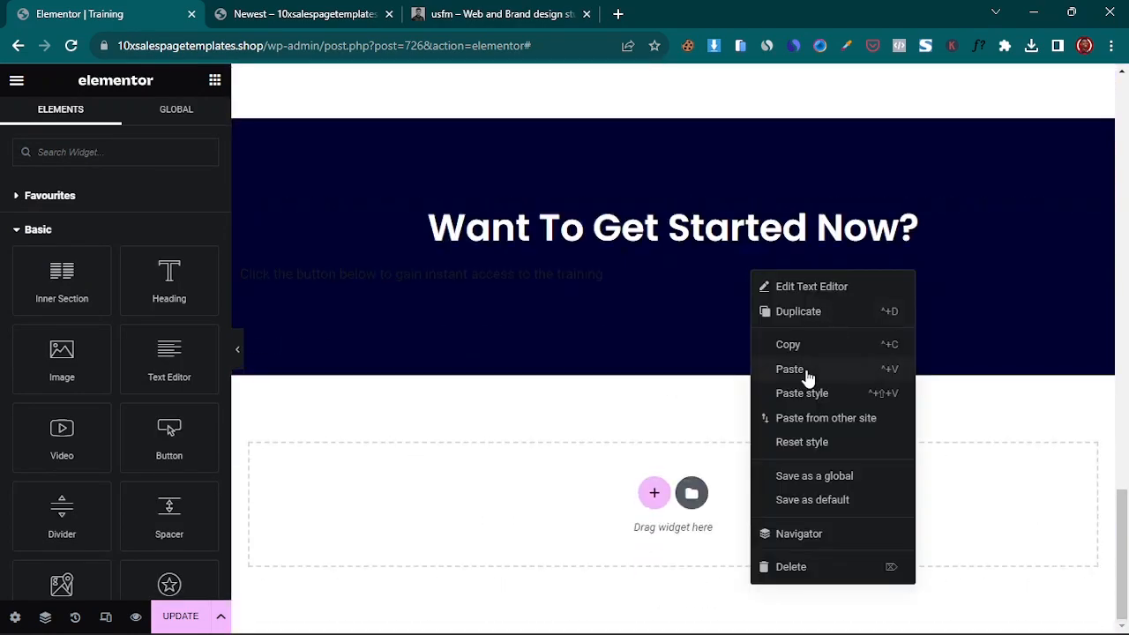
left_click(805, 394)
- Centre-align the "Click the button below to gain instant access to the training" subheading
left_click(788, 282)
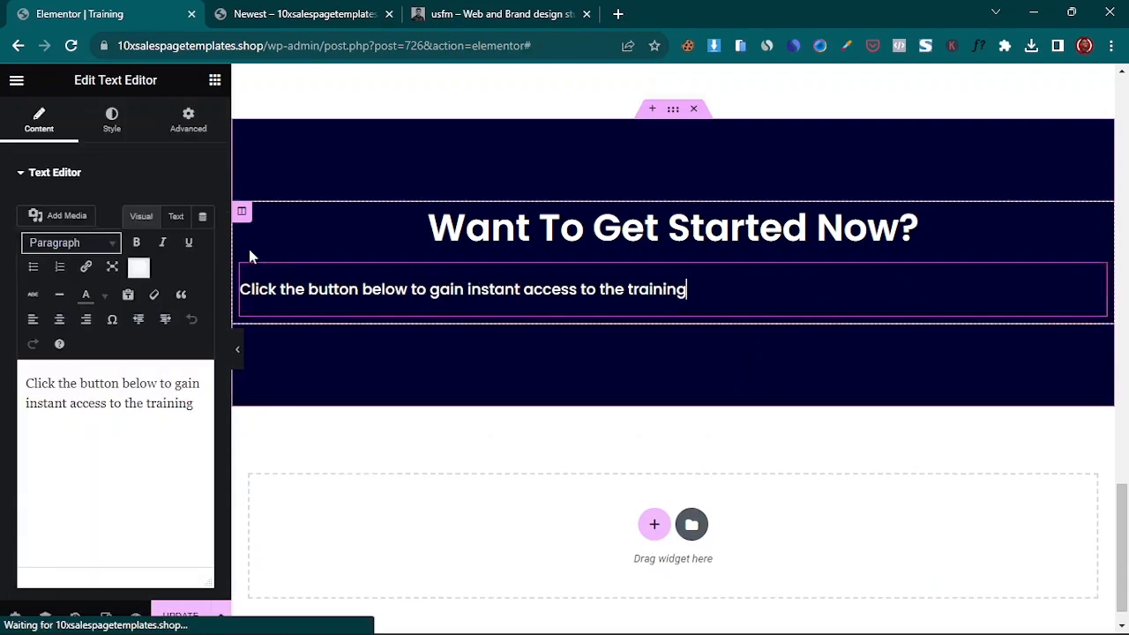
left_click(112, 124)
left_click(159, 207)
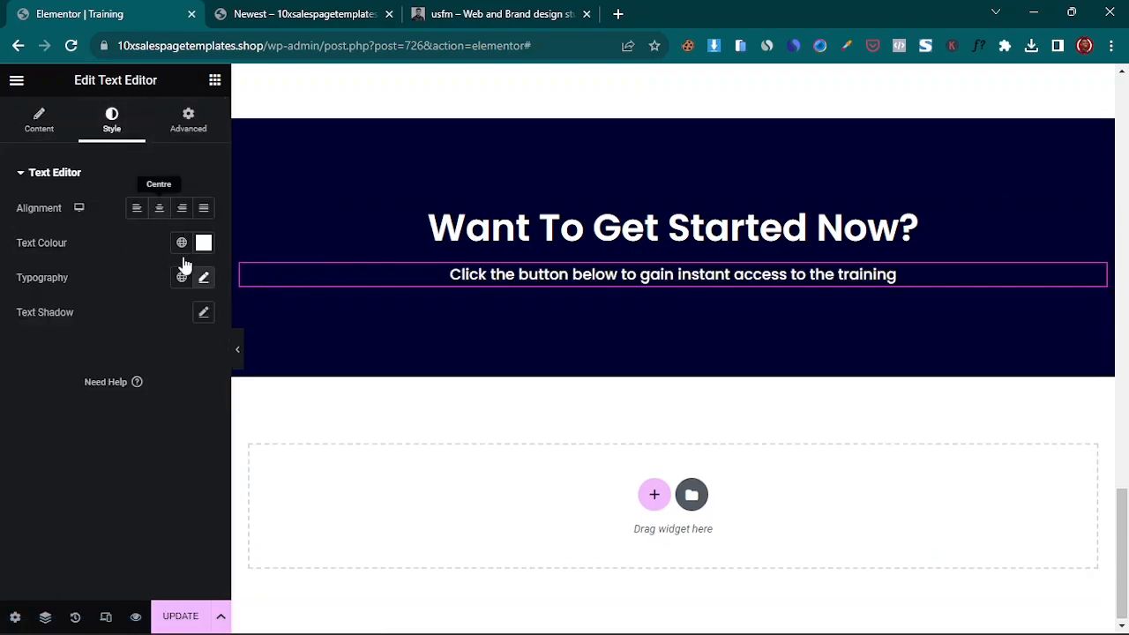
- Copy the "Yes I want to learn" button's inner section from "Here Is What You Will Learn" and paste it below the navy section's subheading
left_click(283, 13)
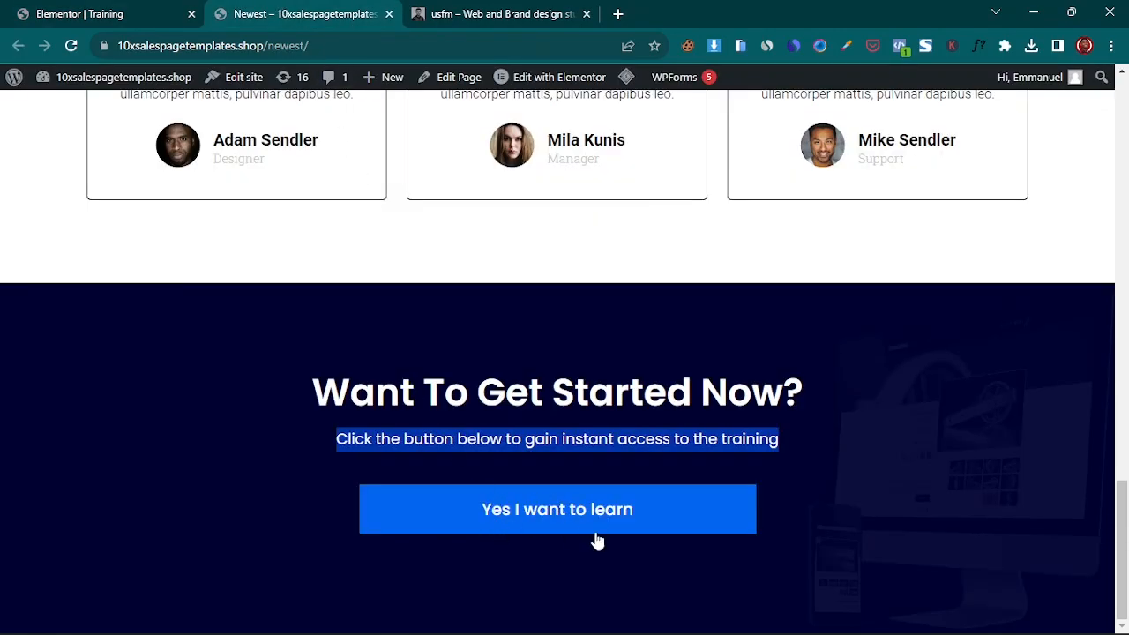
scroll(607, 356, "up", 15)
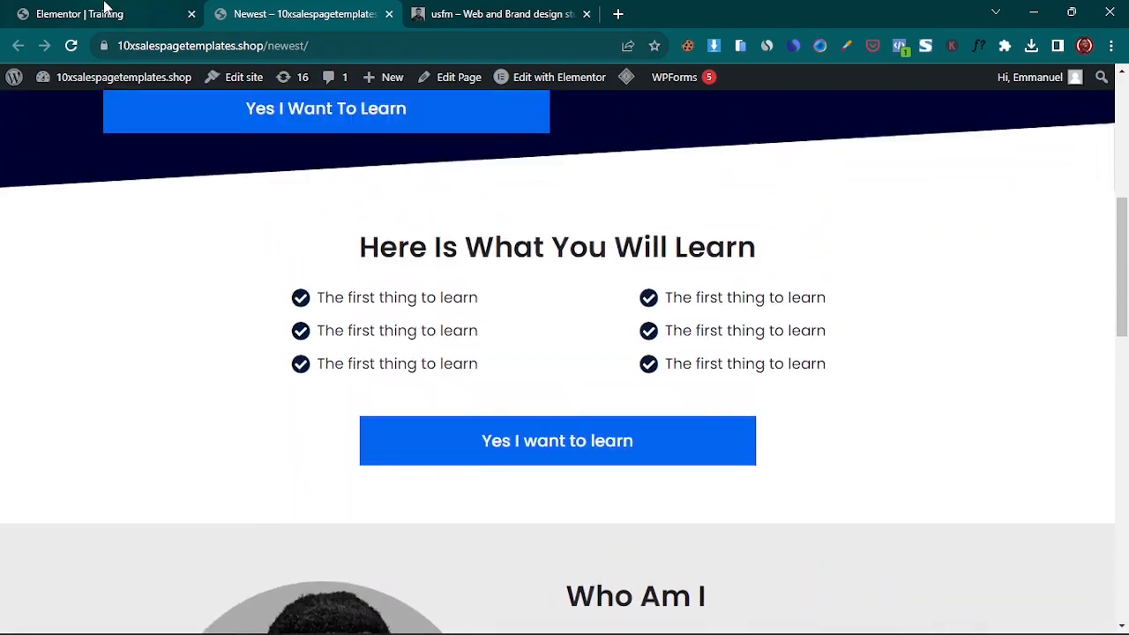
left_click(100, 13)
scroll(399, 334, "up", 15)
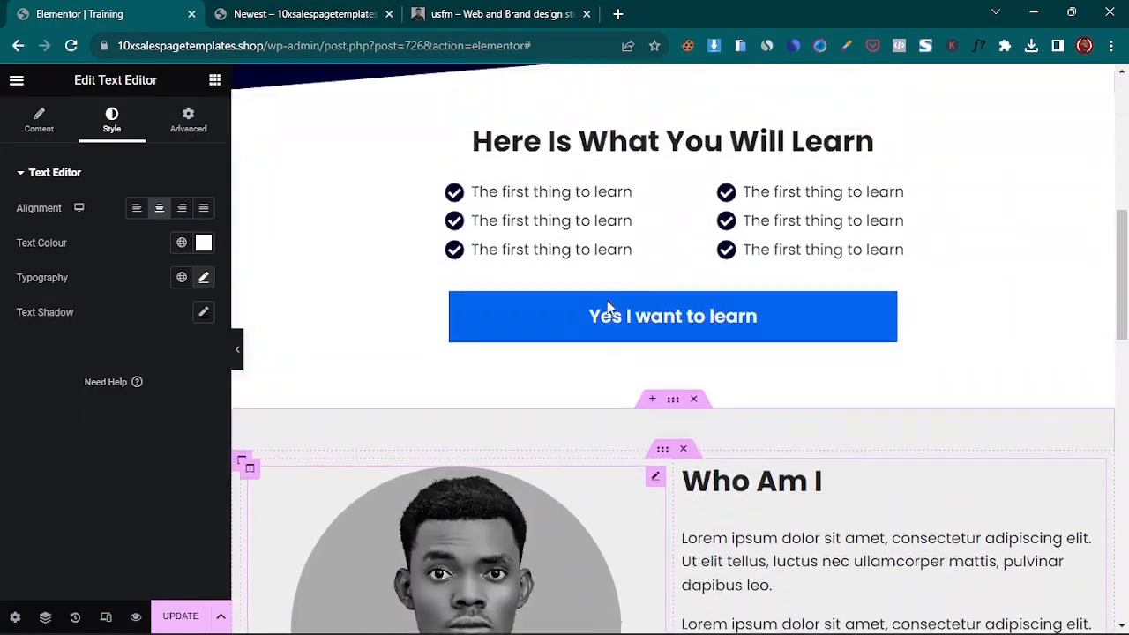
scroll(644, 408, "down", 1)
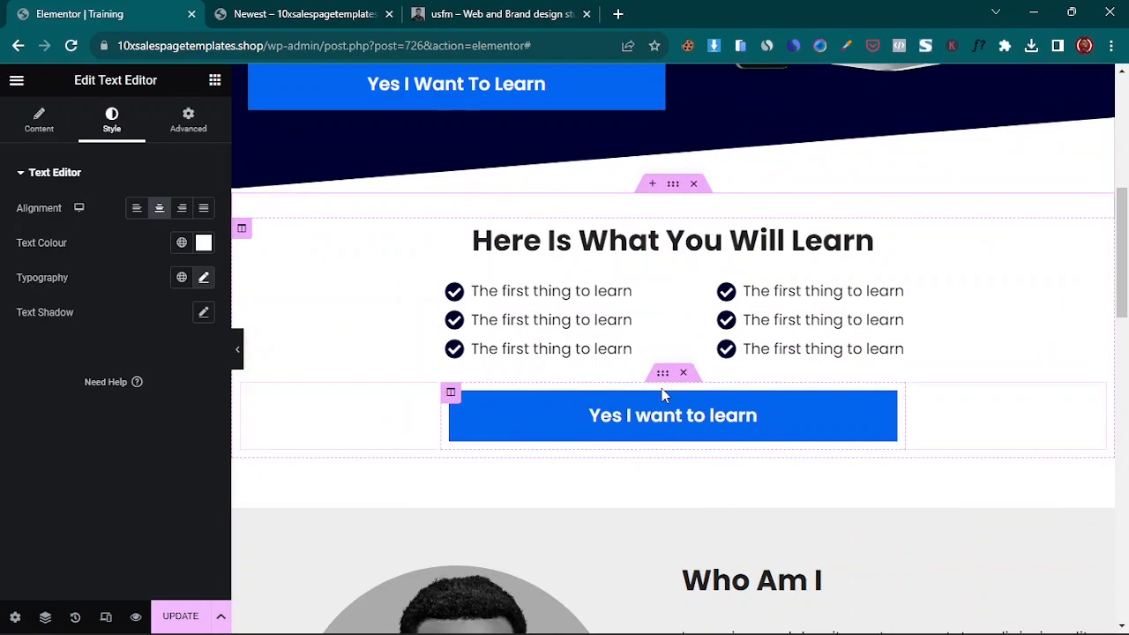
right_click(663, 379)
left_click(710, 400)
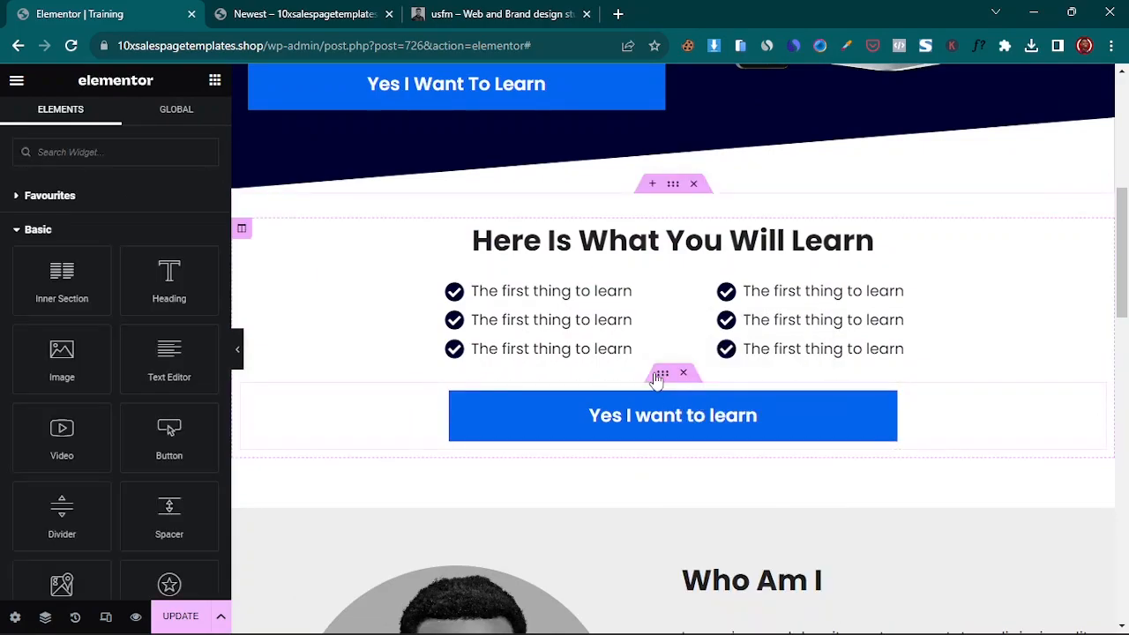
scroll(660, 385, "down", 14)
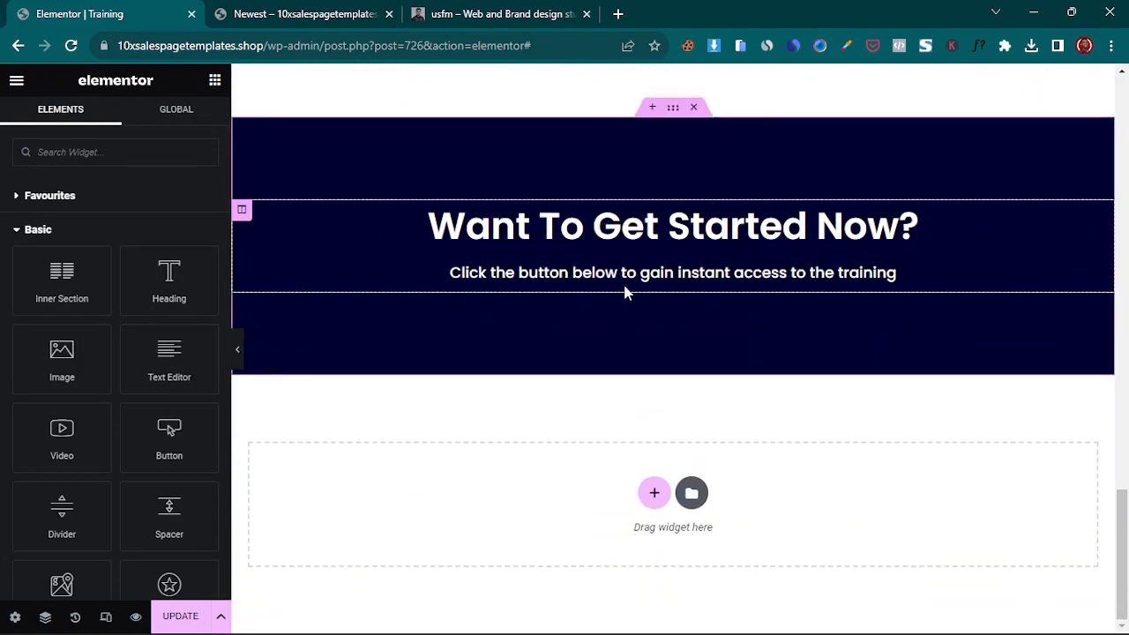
right_click(624, 292)
left_click(668, 419)
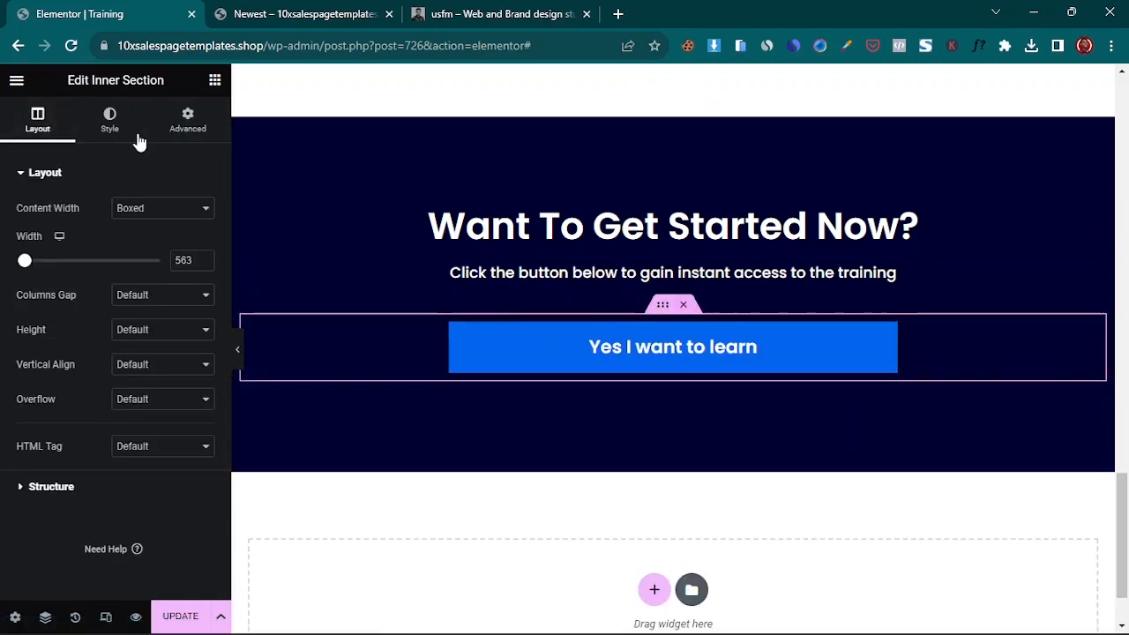
- Set the pasted button inner section's top margin to 0 px and preview the page at full width
left_click(190, 128)
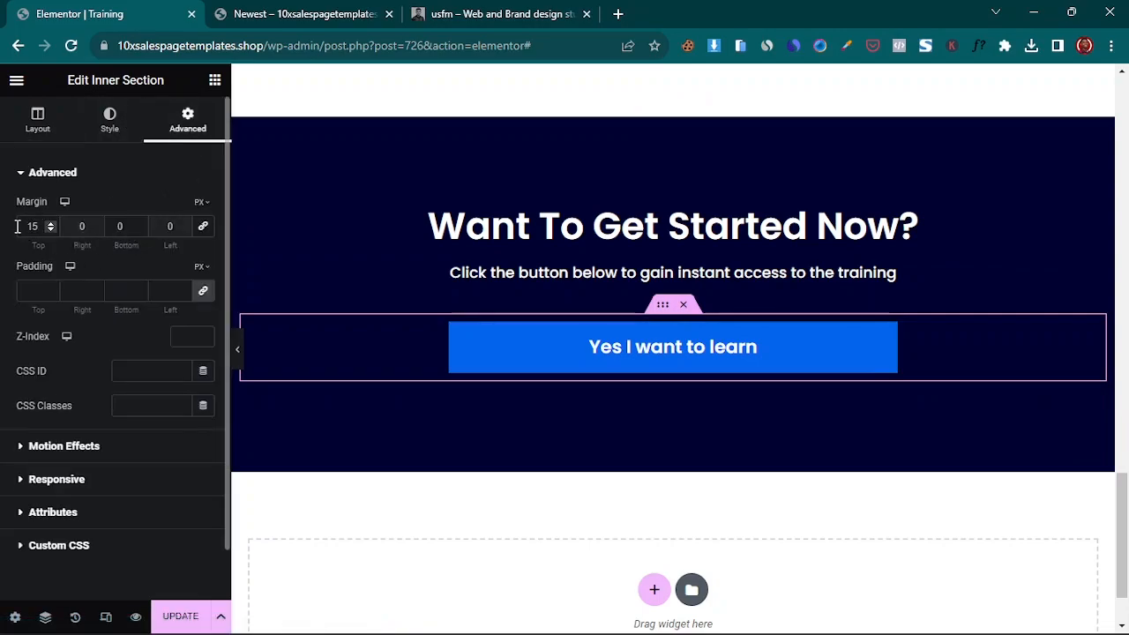
type("0")
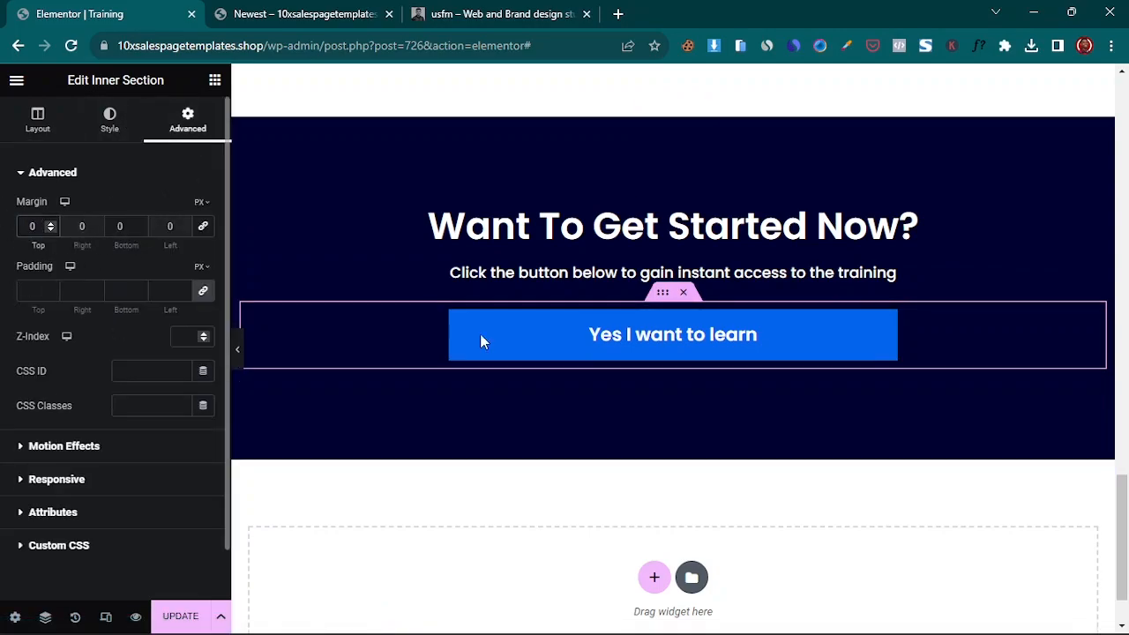
left_click(238, 350)
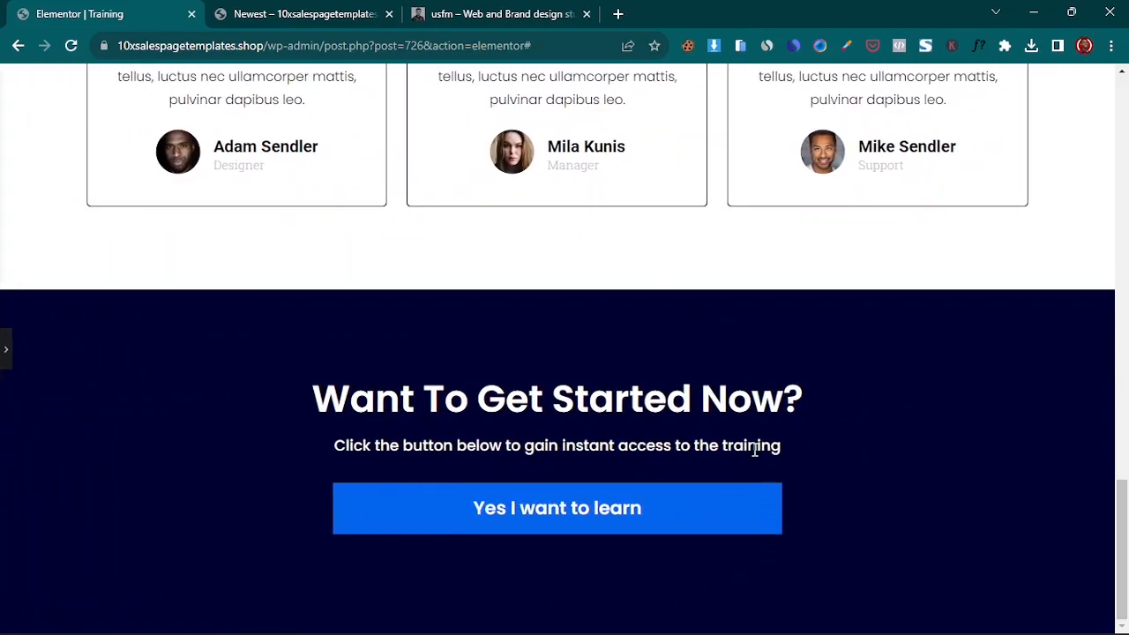
scroll(509, 373, "up", 5)
scroll(509, 373, "down", 5)
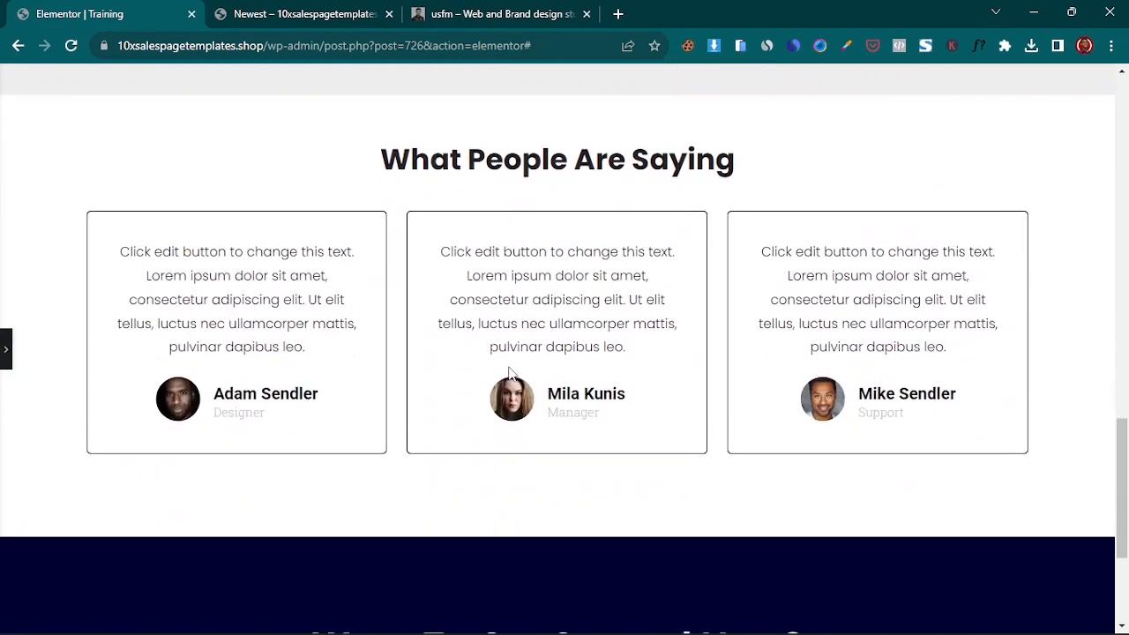
left_click(538, 466)
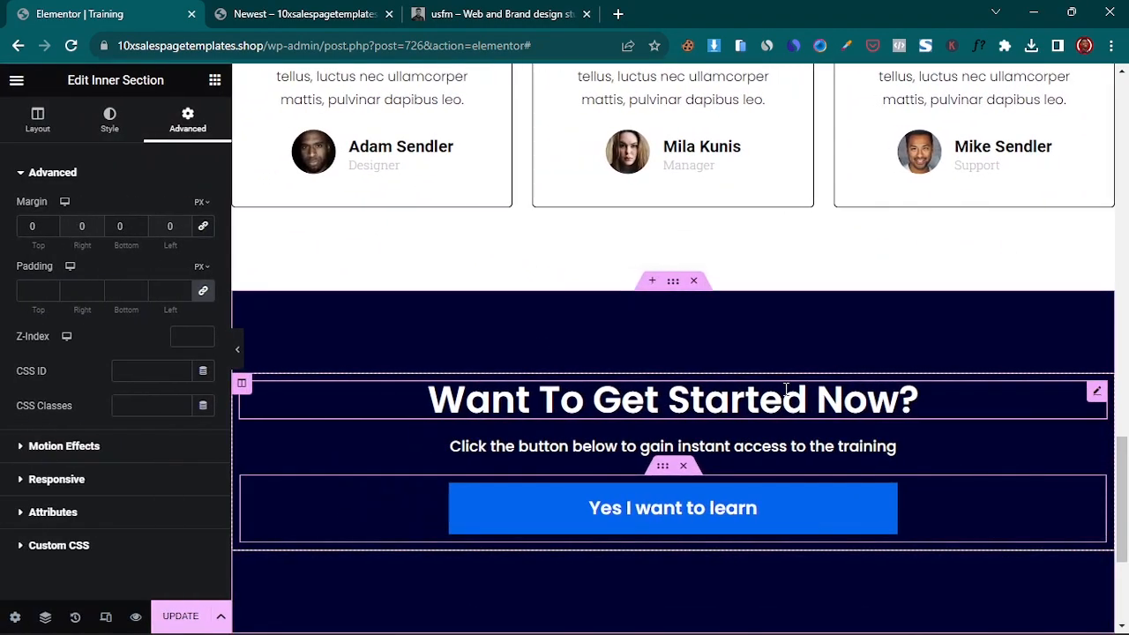
- Compare the navy "Want To Get Started Now?" section with the matching section on the reference page
left_click(268, 18)
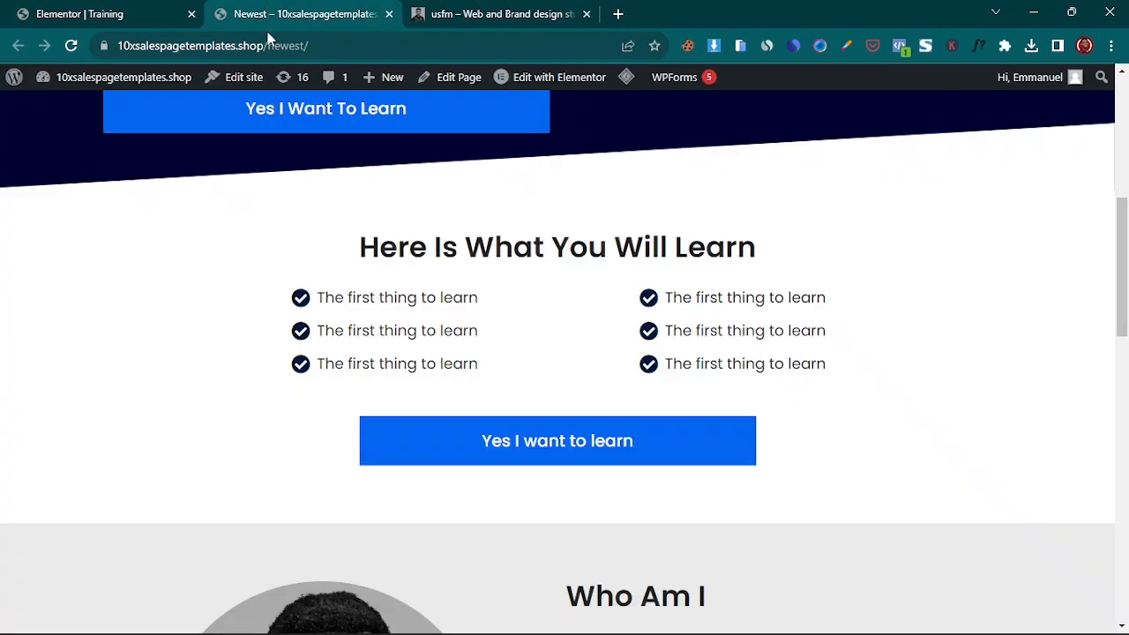
left_click(143, 11)
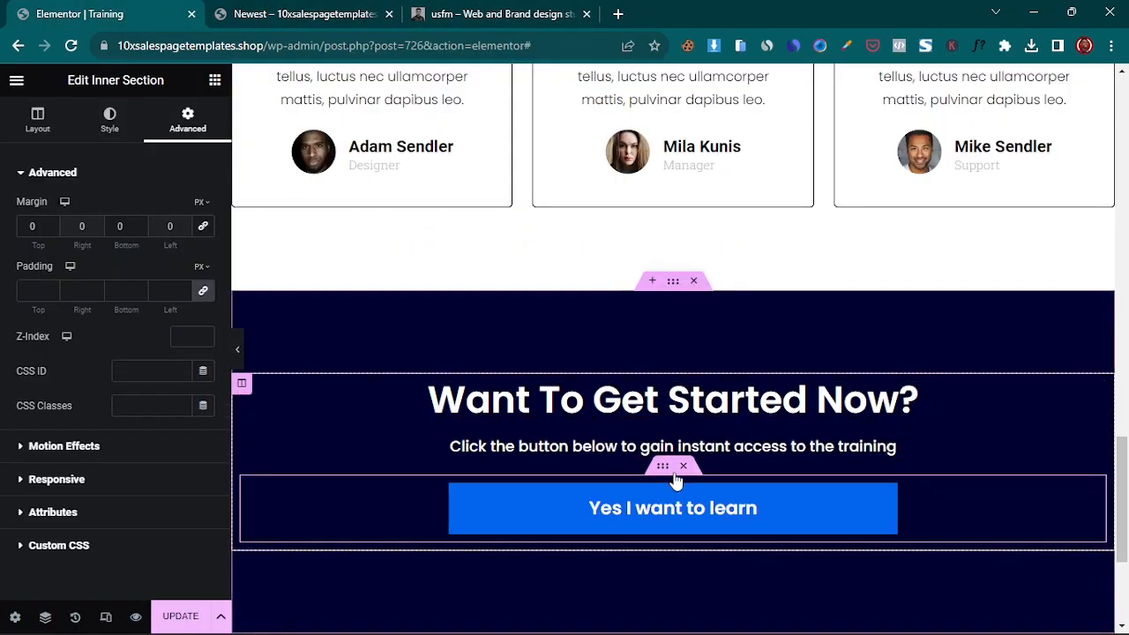
scroll(676, 462, "down", 2)
scroll(667, 479, "up", 1)
left_click(297, 12)
scroll(668, 408, "down", 10)
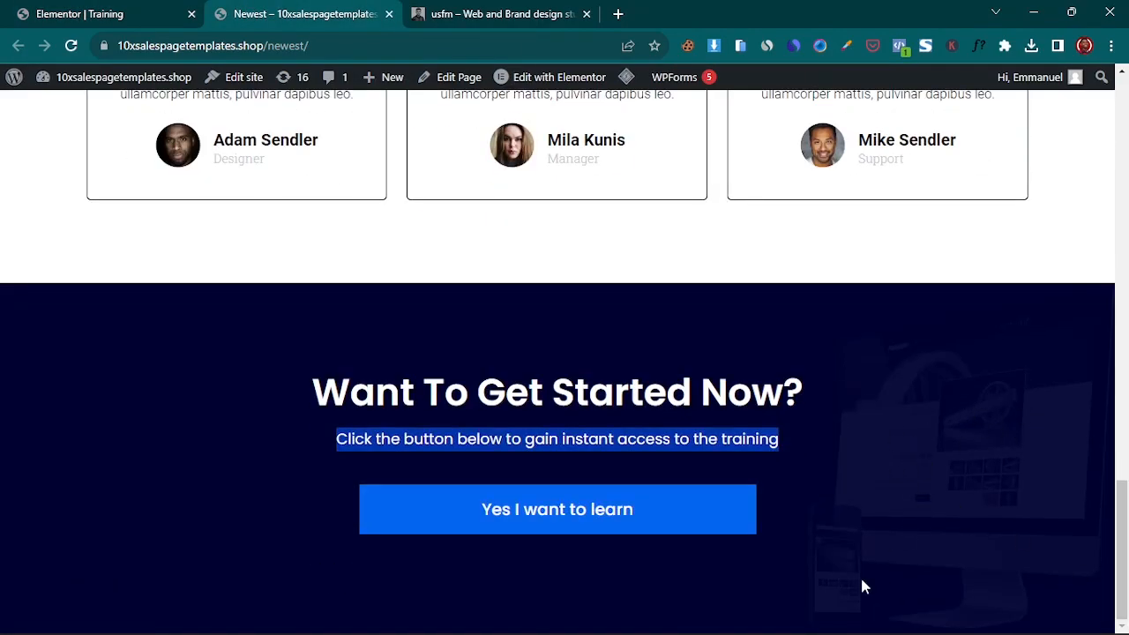
left_click(128, 13)
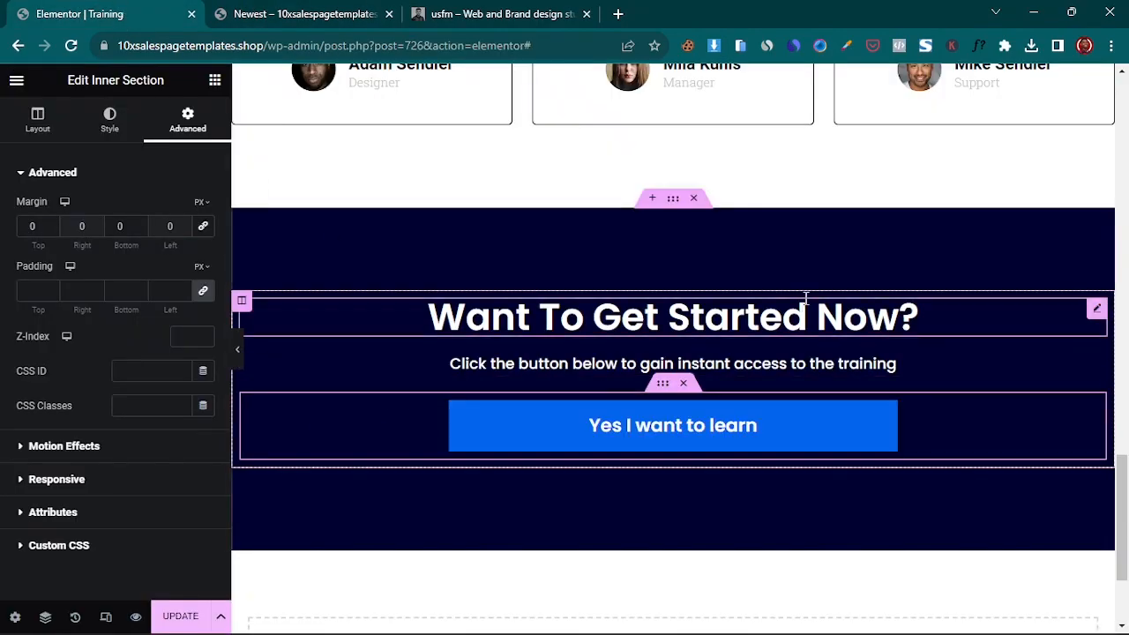
- Give the navy section a classic background overlay using the computer-and-phone mockup image from the media library
left_click(672, 201)
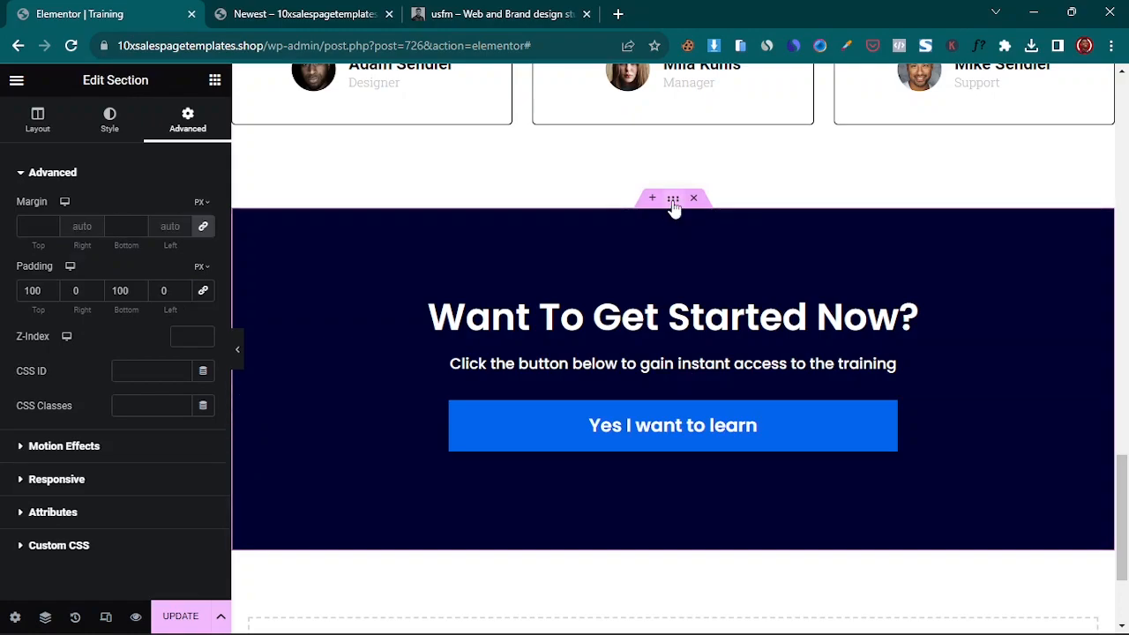
left_click(110, 123)
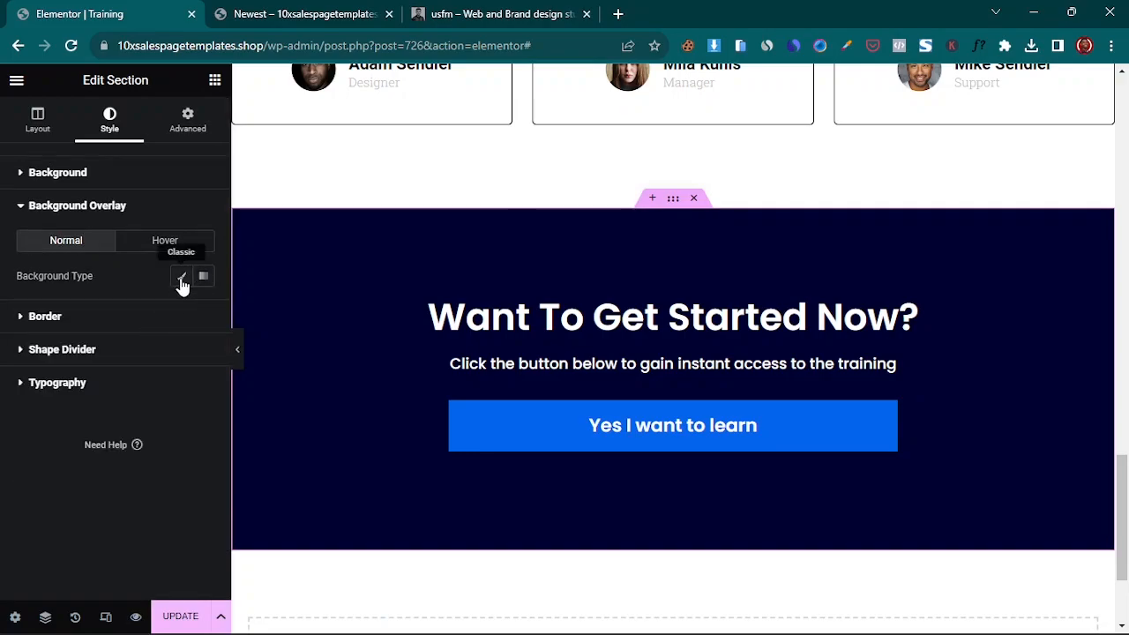
left_click(181, 279)
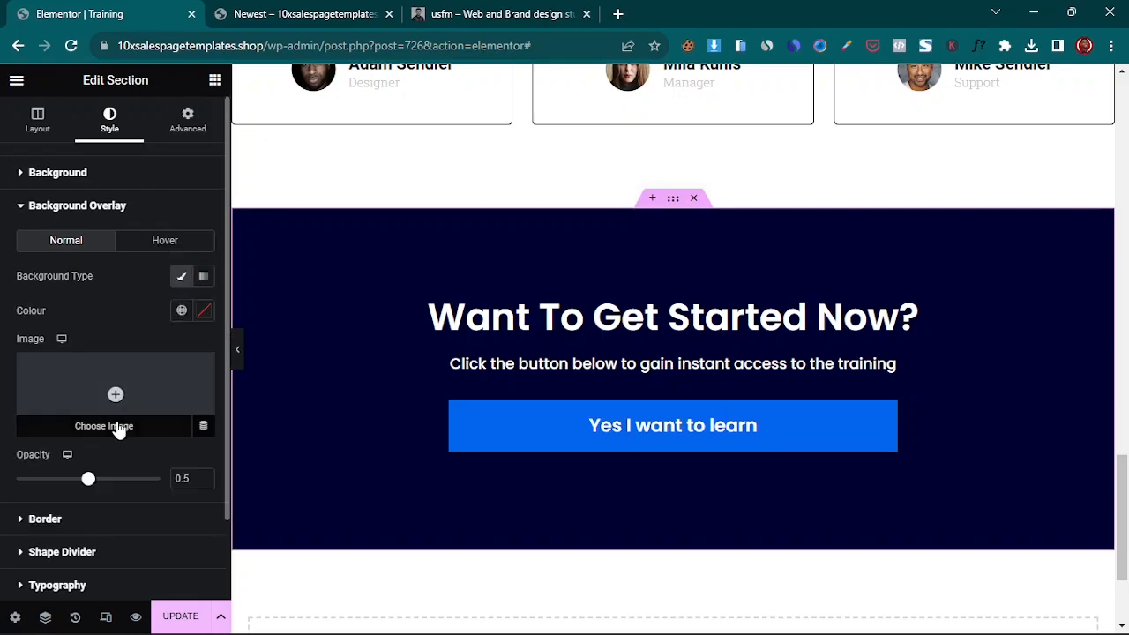
left_click(119, 429)
left_click(262, 291)
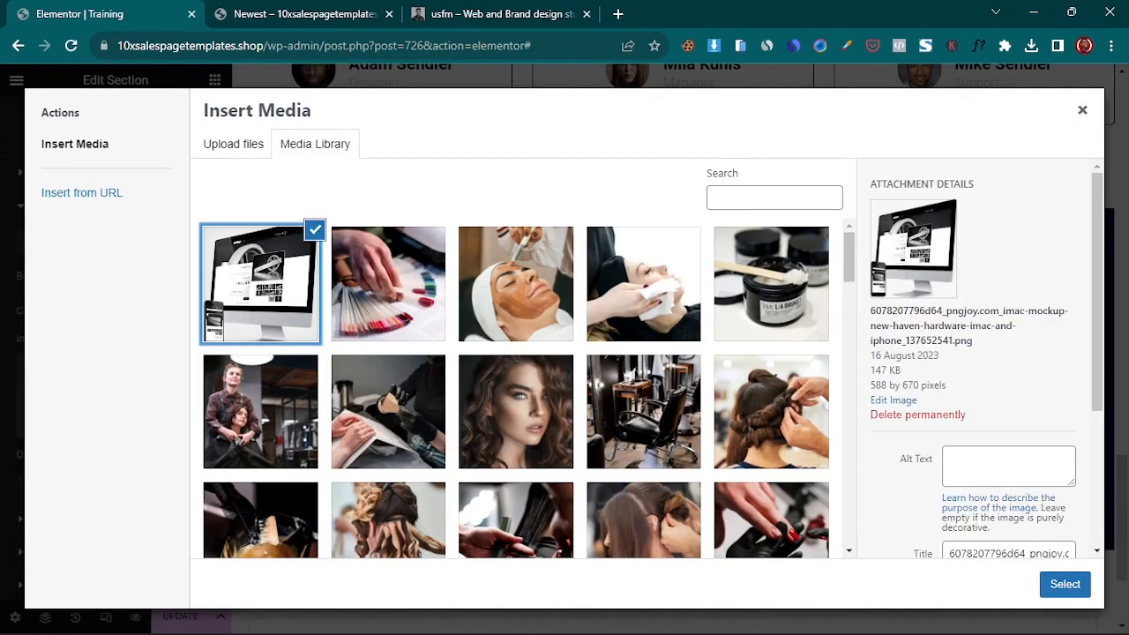
left_click(1061, 584)
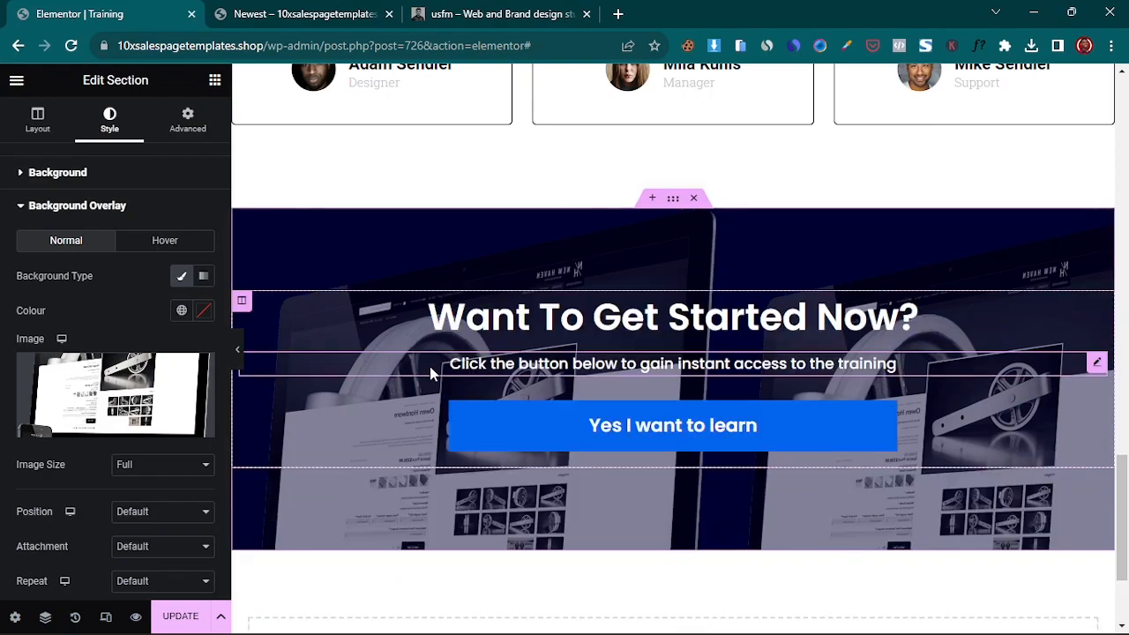
- Set the overlay image's repeat to No-repeat and its position to Centre Right
left_click(149, 581)
left_click(168, 524)
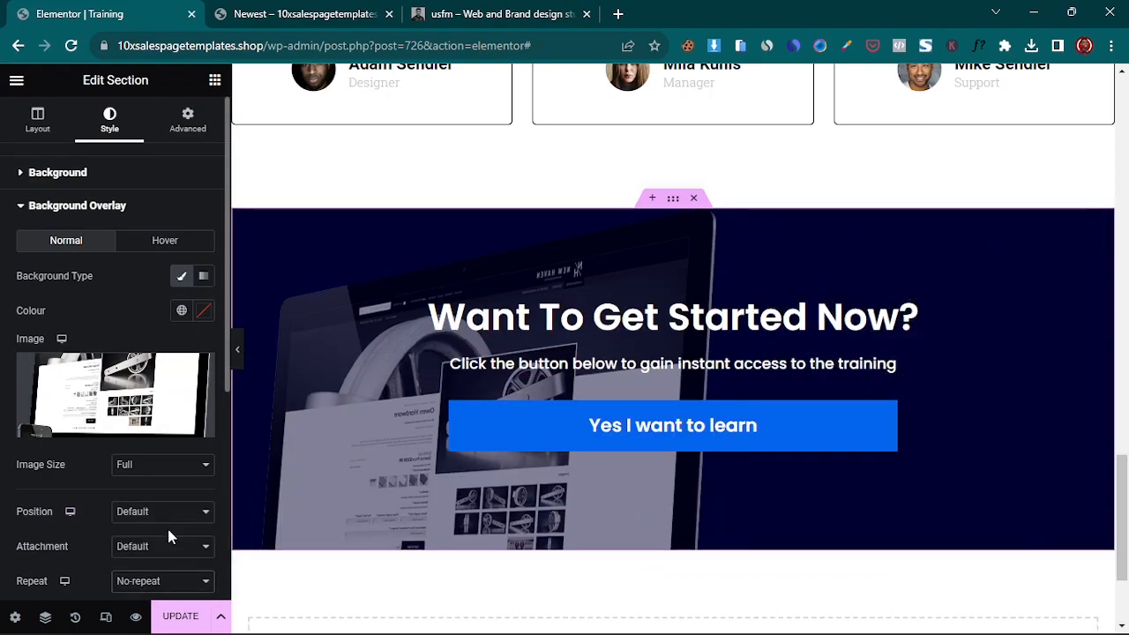
left_click(142, 513)
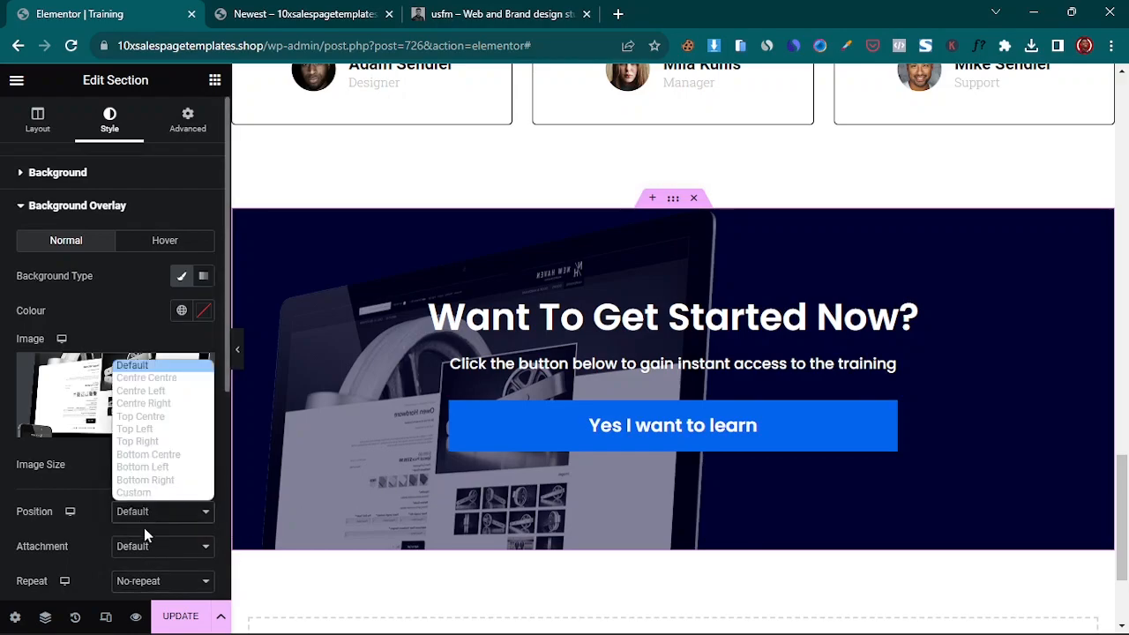
left_click(141, 391)
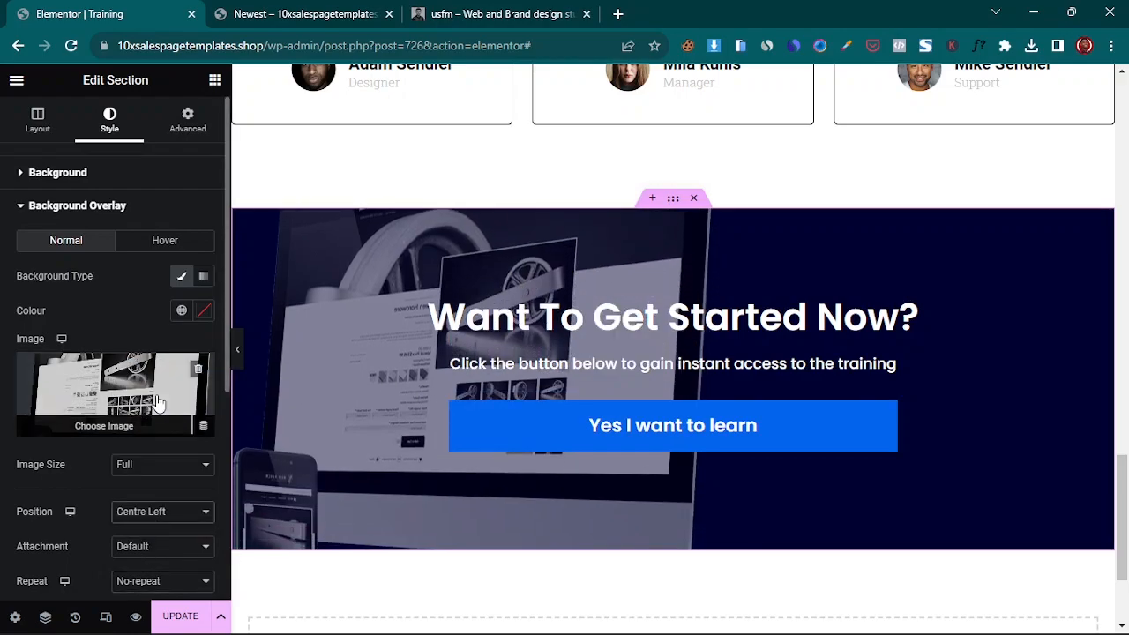
left_click(164, 513)
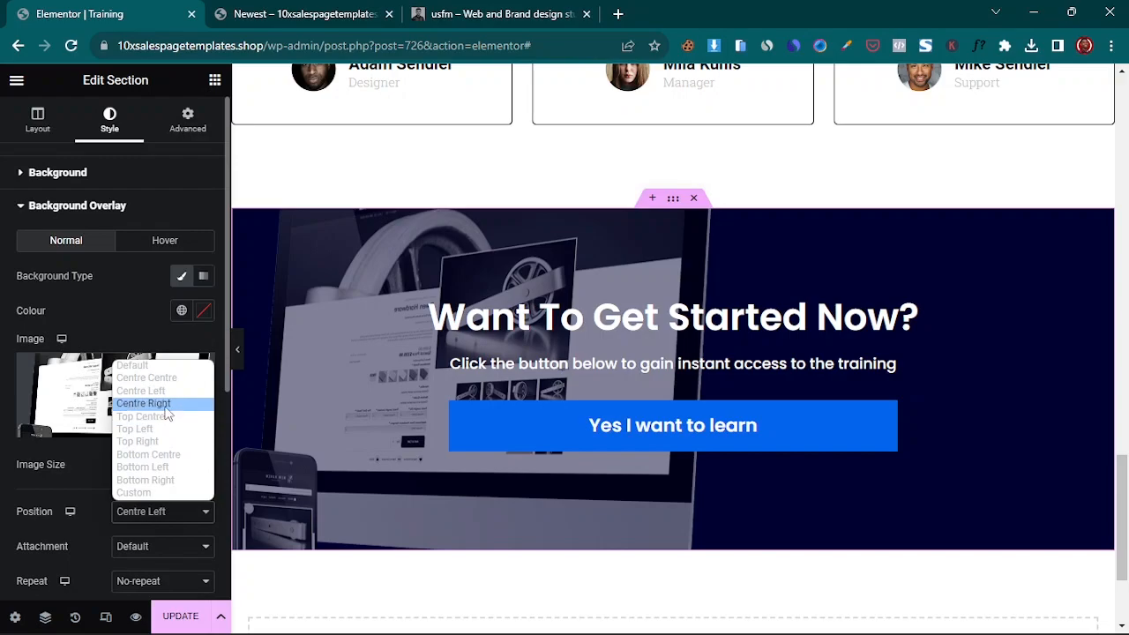
left_click(165, 404)
- Keep the overlay image's attachment at Default and set its display size to Contain
scroll(151, 580, "down", 1)
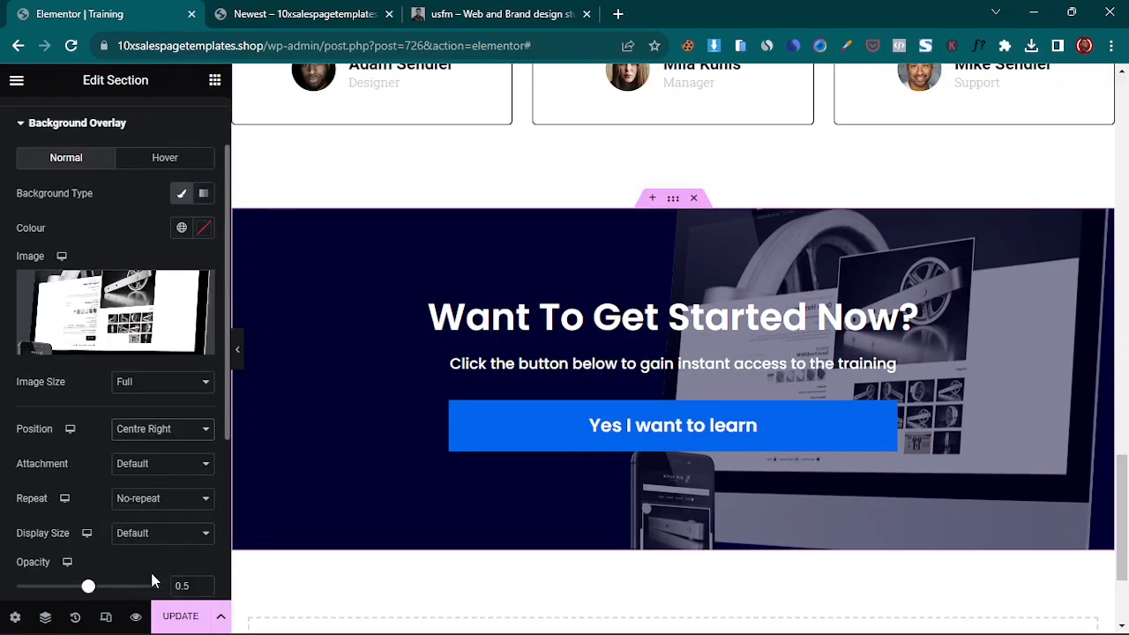
left_click(163, 465)
left_click(168, 469)
left_click(159, 533)
left_click(143, 592)
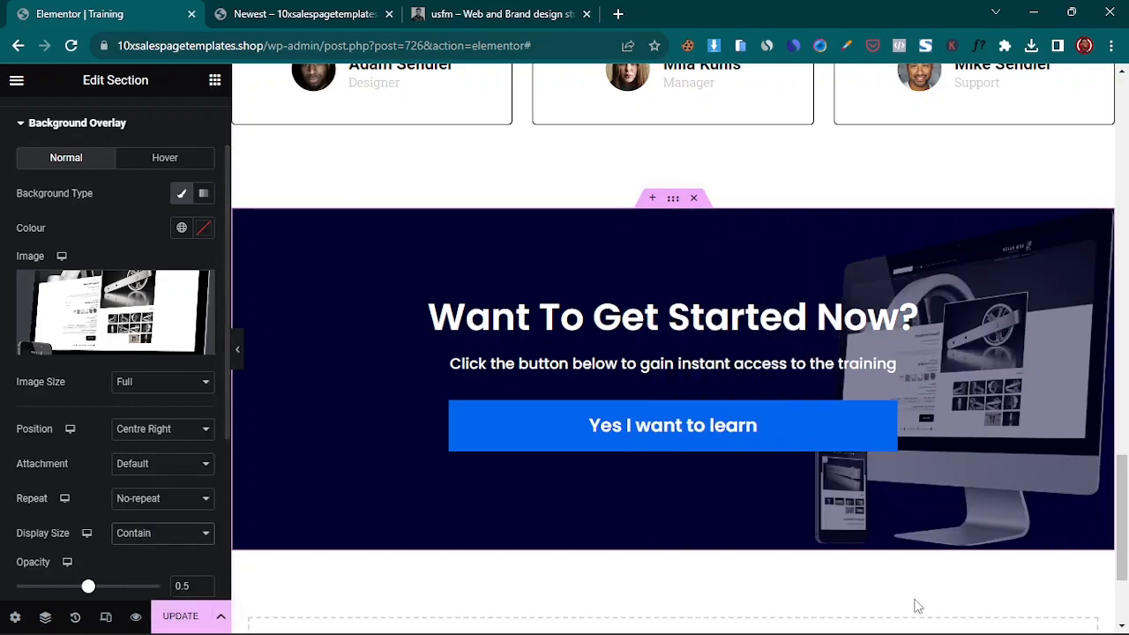
- Lower the background overlay's opacity to 0.06 and preview the navy section at full width
left_click_drag(88, 586, 23, 594)
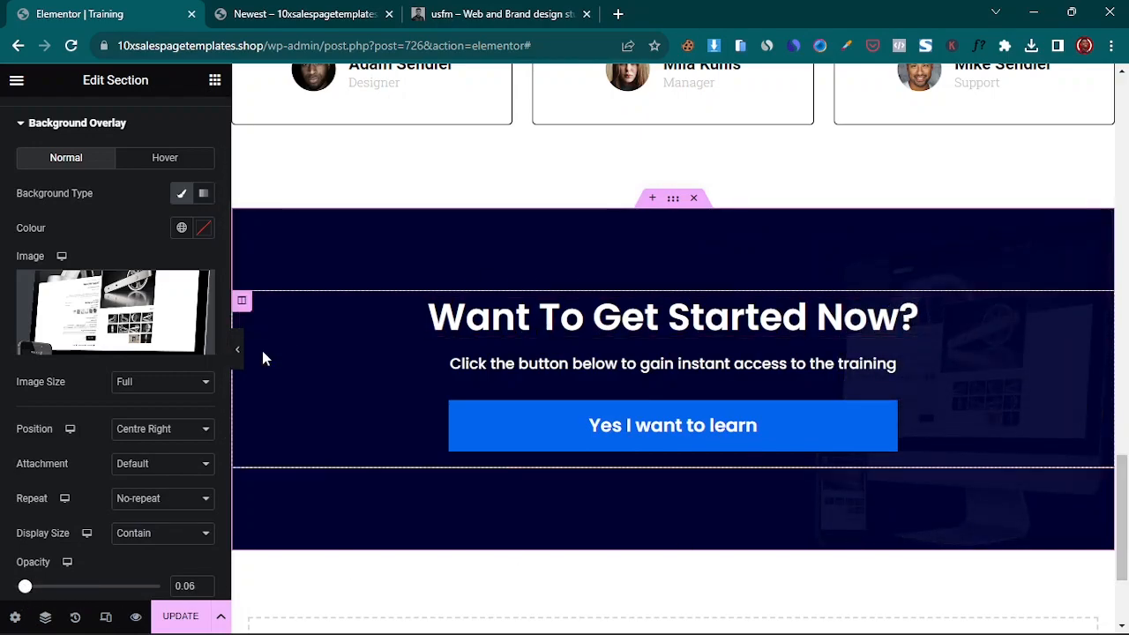
scroll(239, 359, "up", 1)
left_click(237, 353)
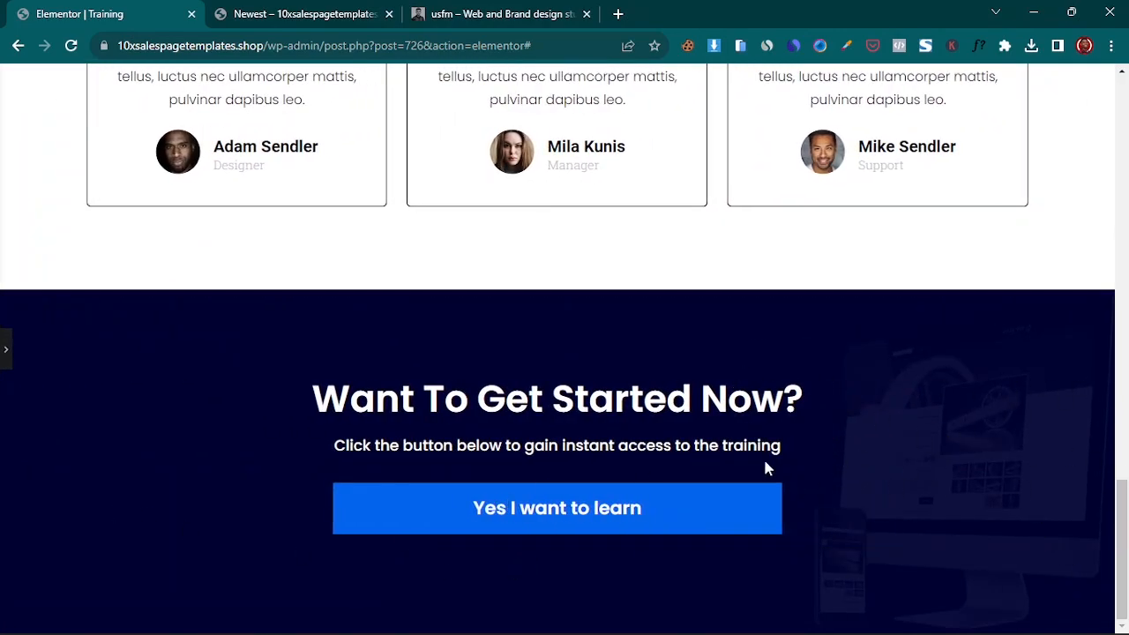
scroll(944, 514, "up", 2)
scroll(944, 514, "down", 2)
left_click(4, 351)
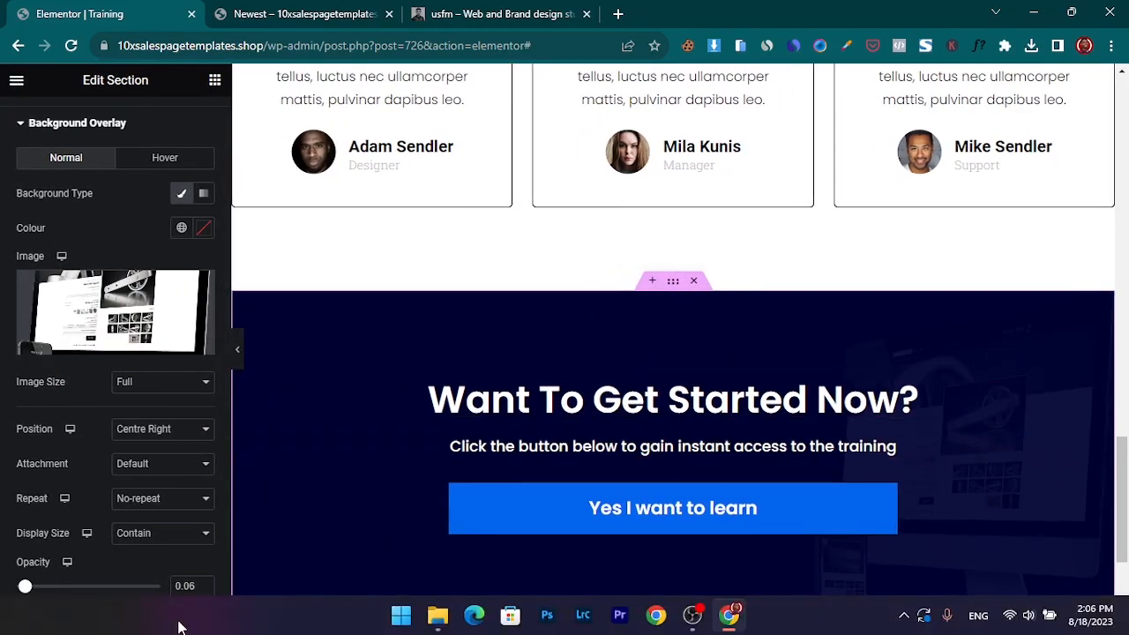
- Update the page to save the changes and review the whole desktop layout from the hero to the closing navy section
left_click(179, 617)
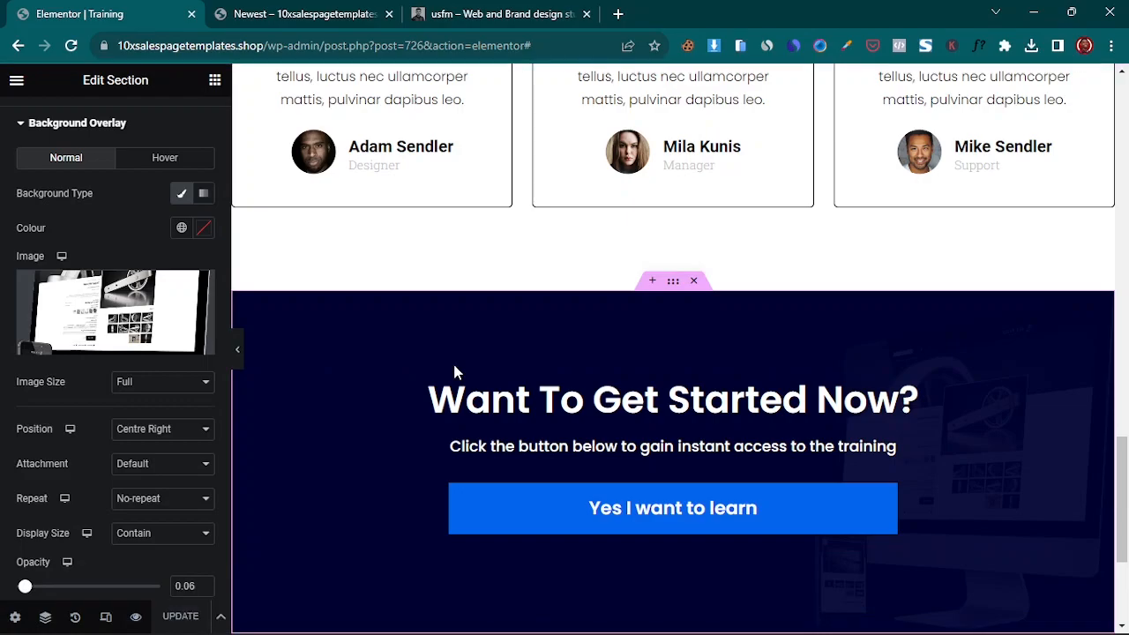
scroll(485, 375, "up", 15)
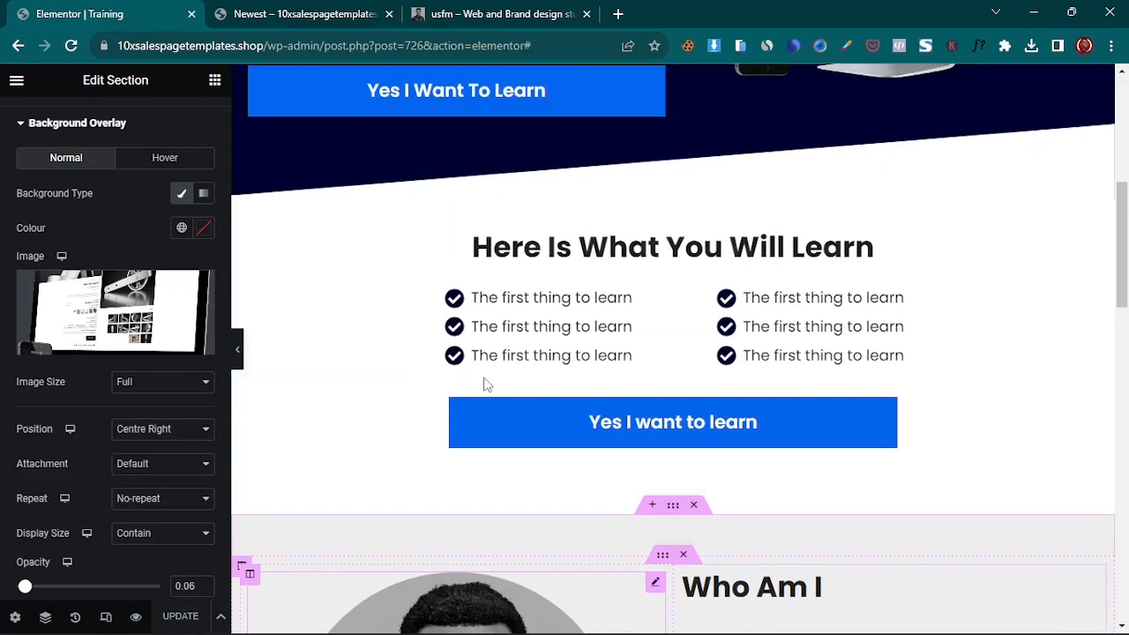
scroll(483, 381, "down", 3)
scroll(484, 385, "down", 10)
scroll(485, 358, "up", 8)
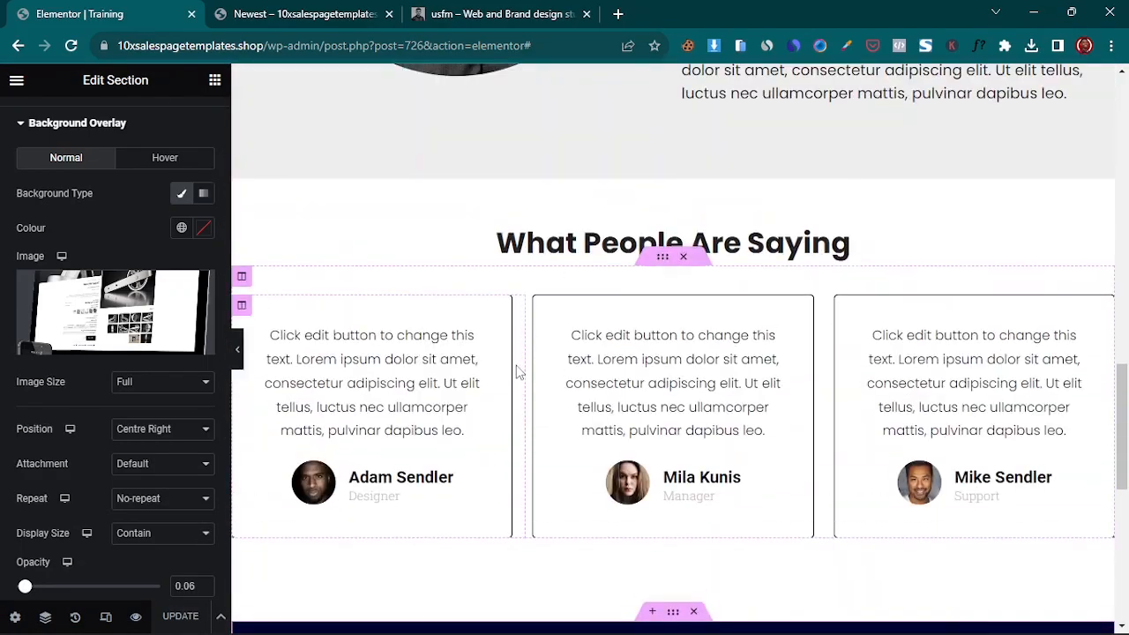
scroll(514, 373, "up", 8)
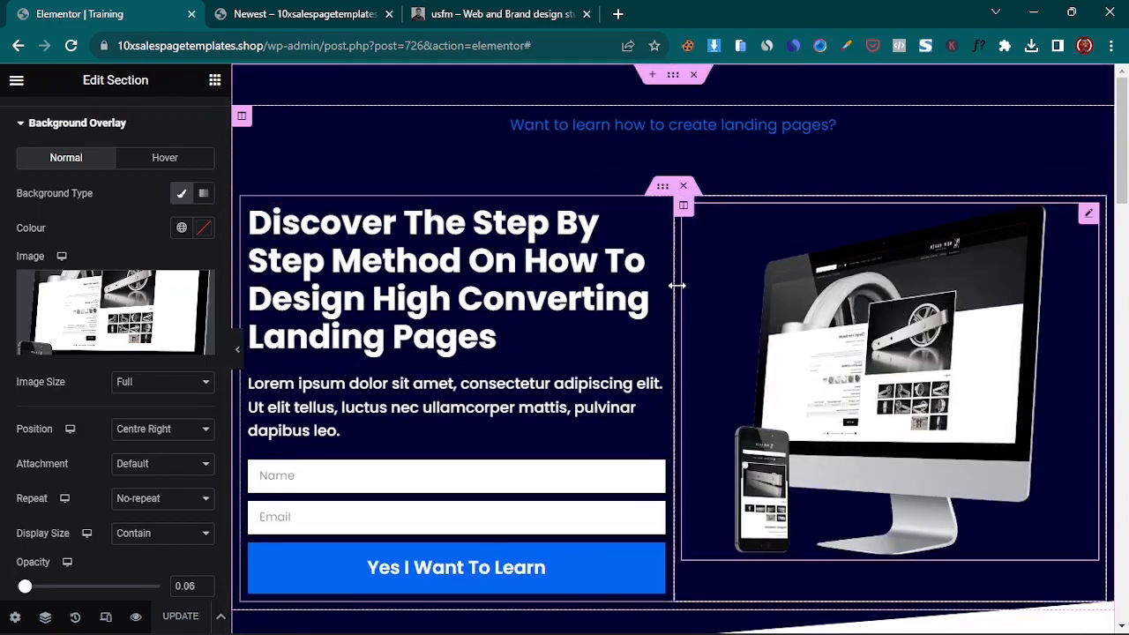
scroll(628, 333, "down", 3)
scroll(629, 333, "down", 5)
scroll(578, 363, "down", 1)
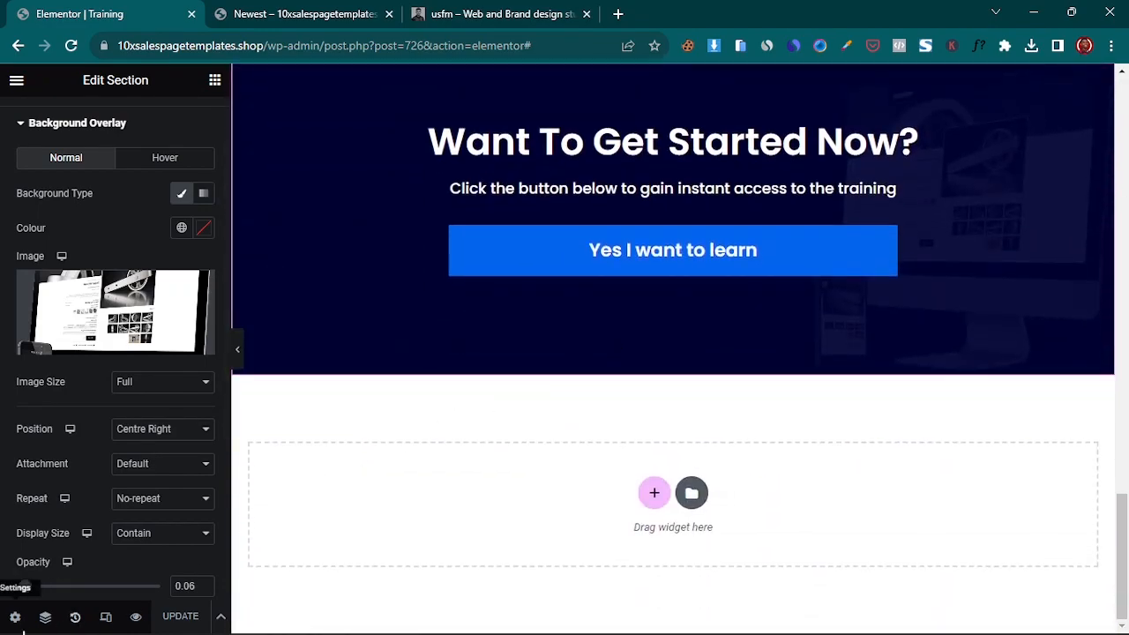
- Switch to the mobile preview and set the hero inner section's top and bottom margins and its padding to 0
left_click(104, 619)
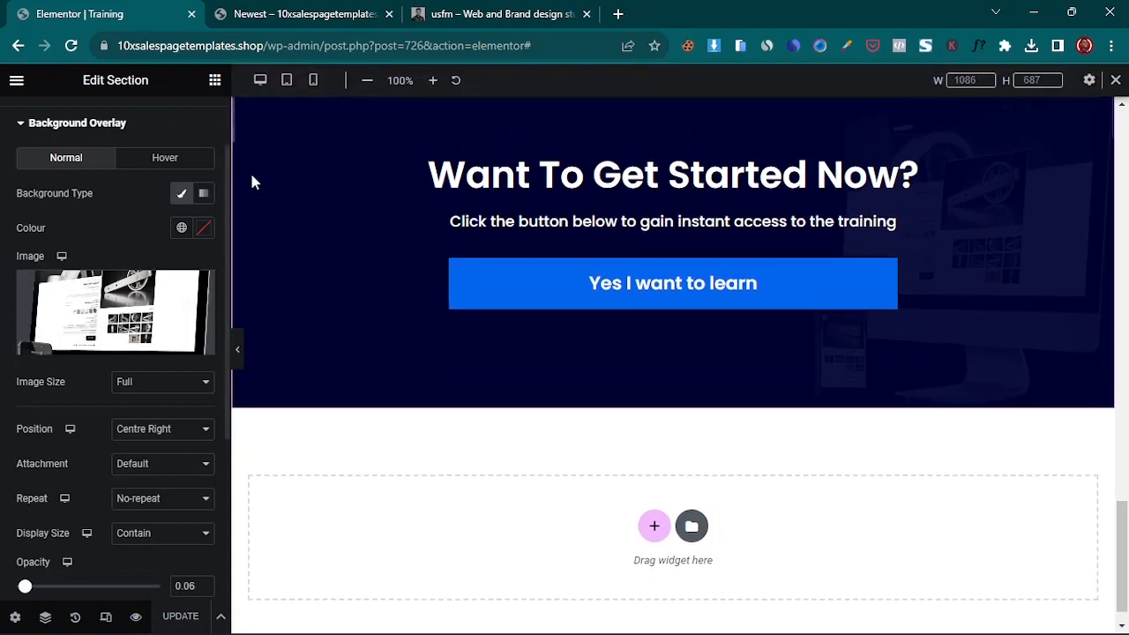
scroll(738, 244, "up", 3)
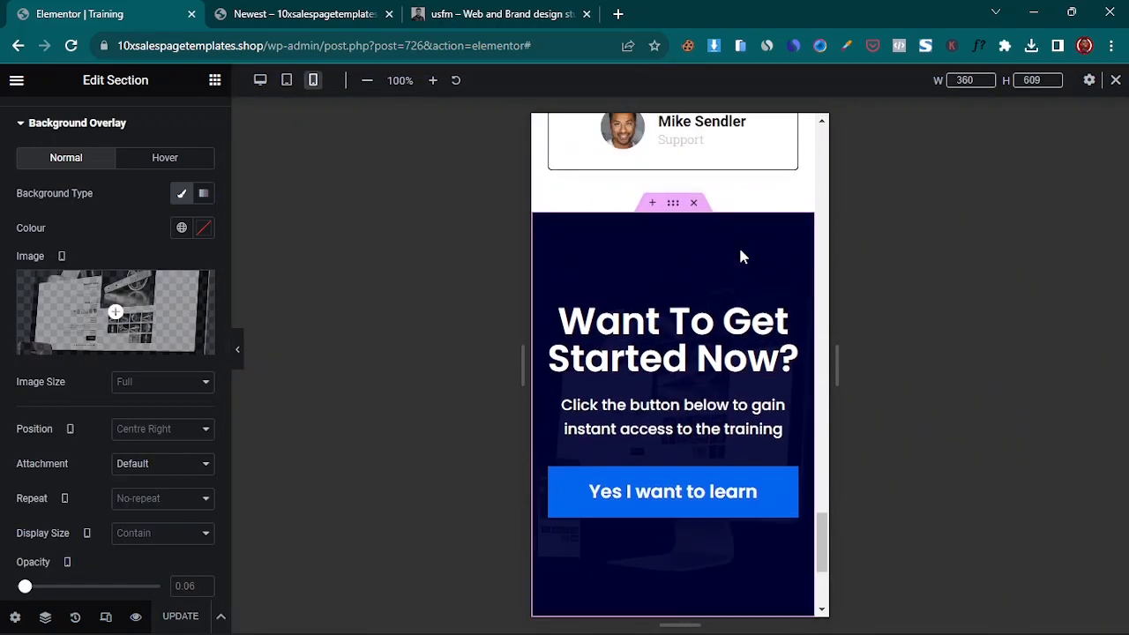
left_click_drag(827, 552, 820, 132)
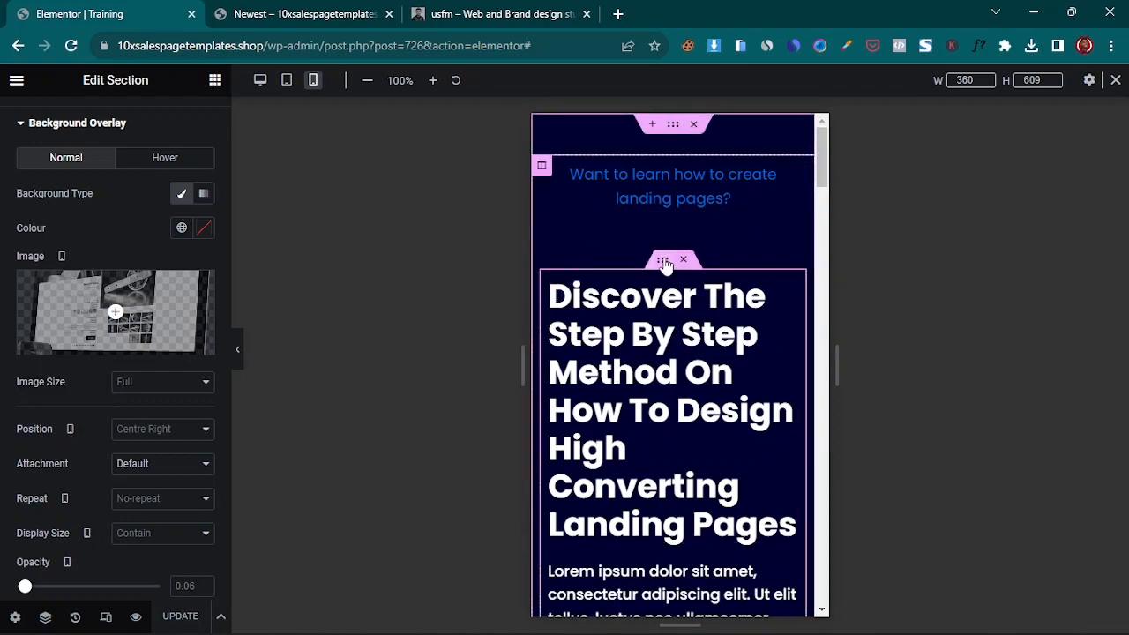
left_click(664, 262)
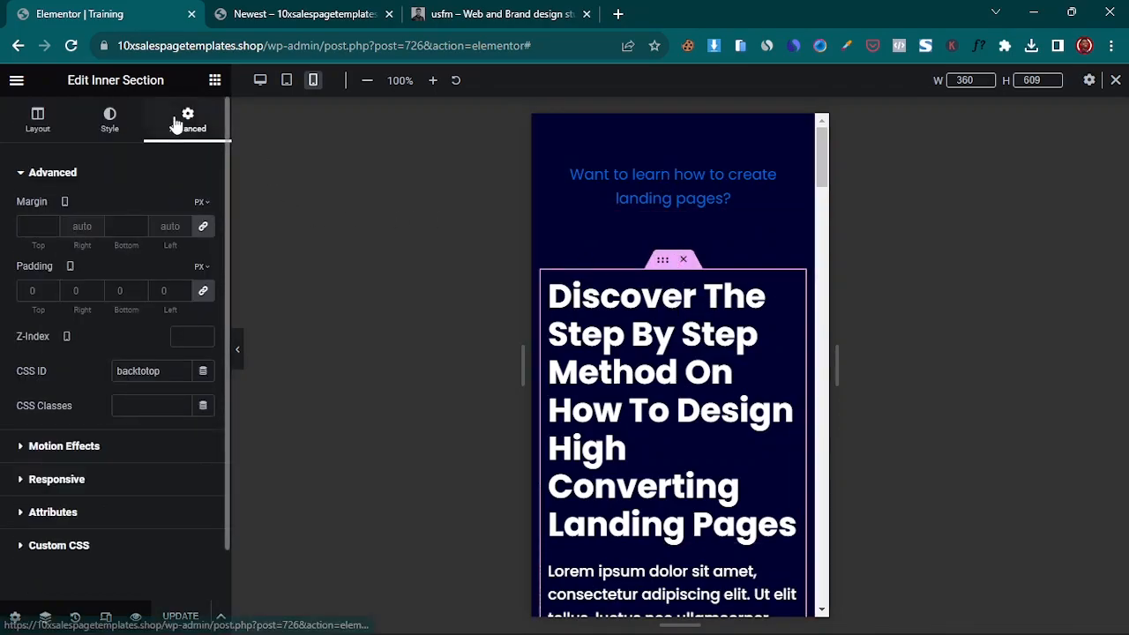
left_click(201, 225)
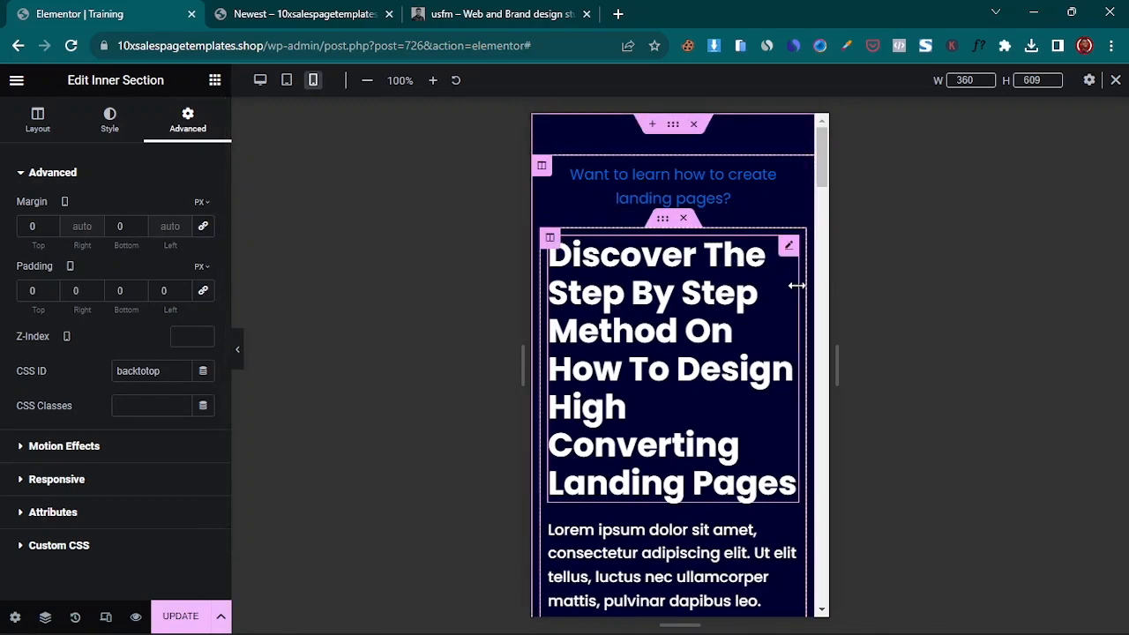
- Set the hero heading's mobile font size to 32 px and reduce its line height slightly
left_click(789, 246)
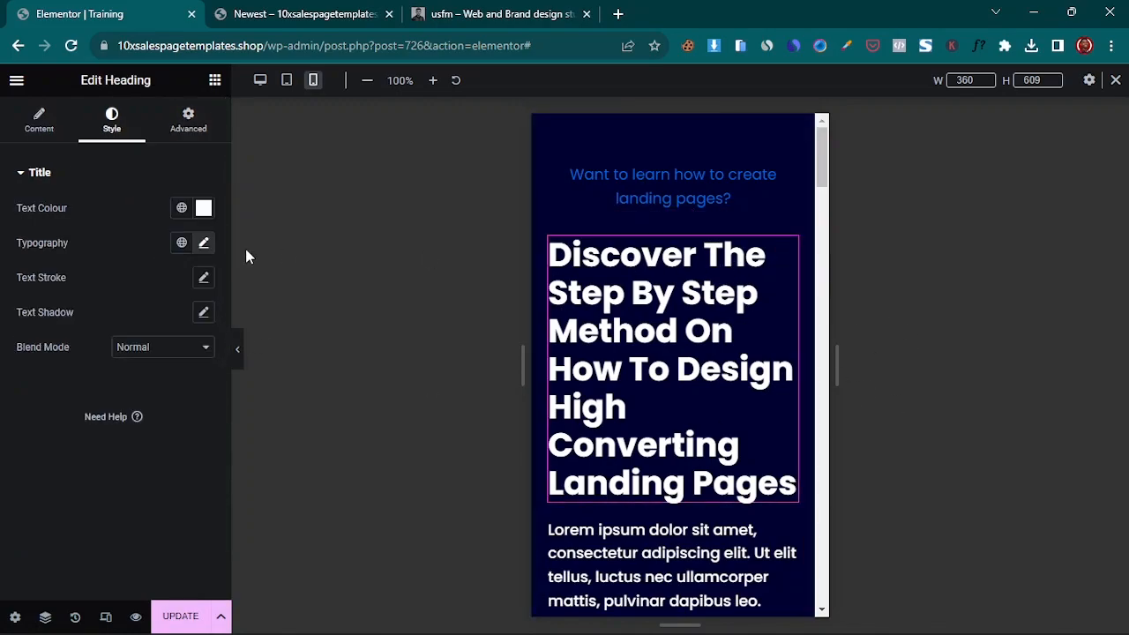
left_click(203, 245)
left_click_drag(49, 376, 41, 396)
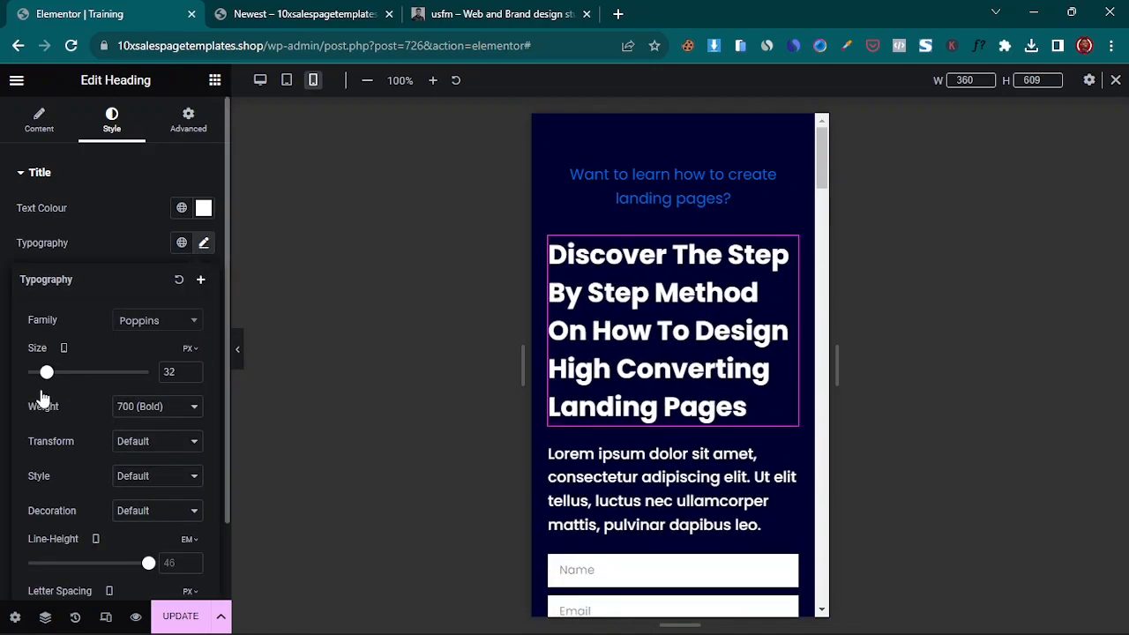
left_click(191, 378)
left_click(192, 378)
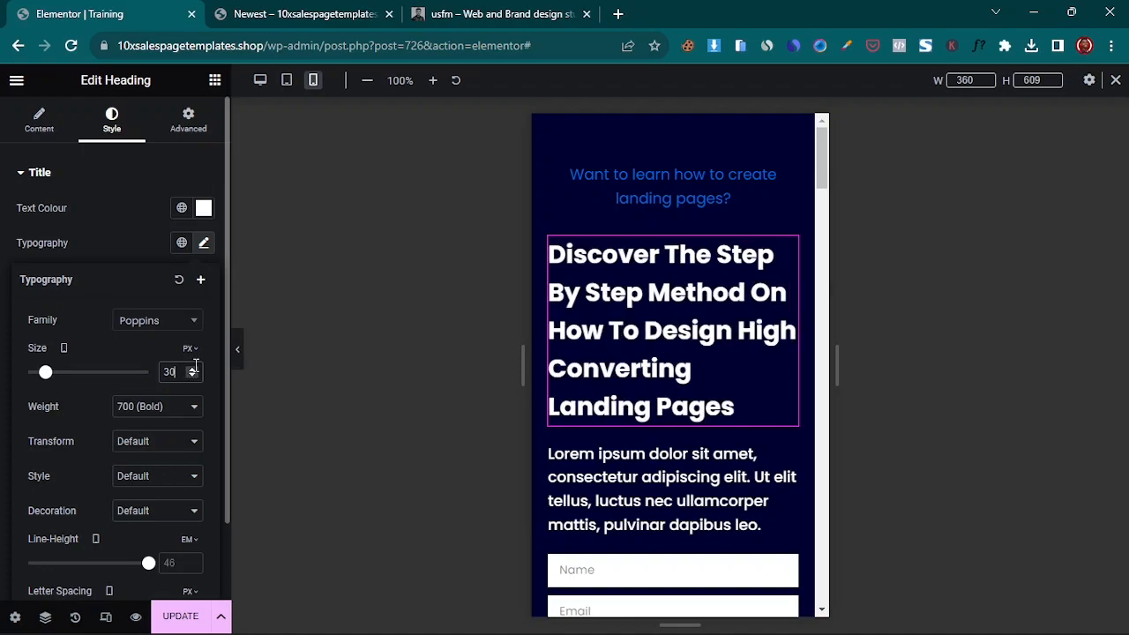
left_click(192, 372)
left_click(192, 371)
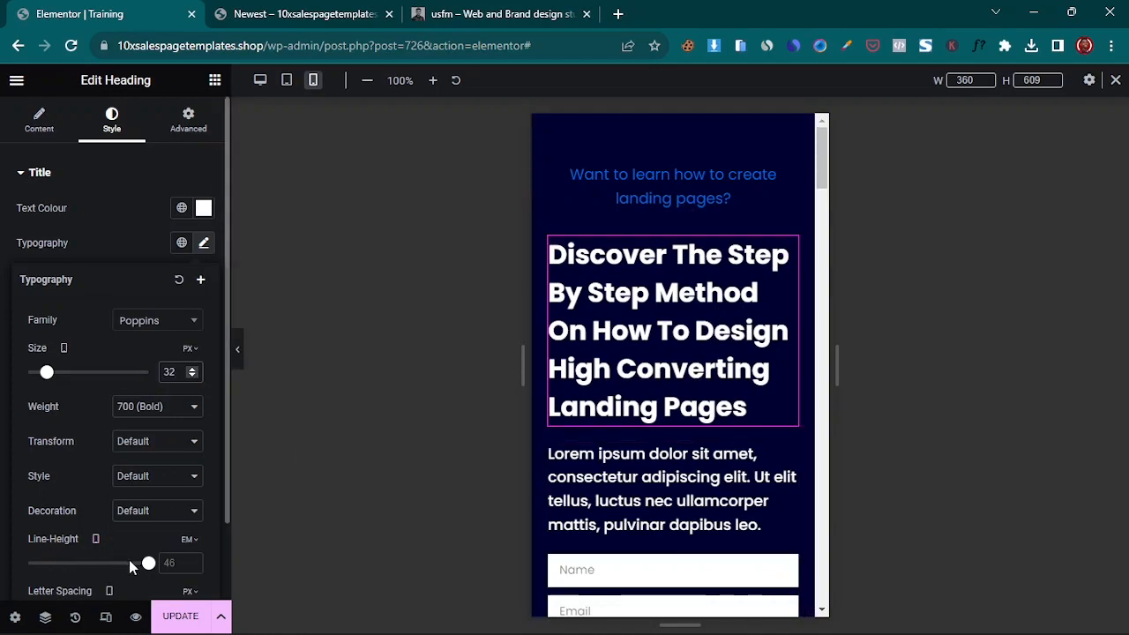
left_click_drag(148, 564, 38, 631)
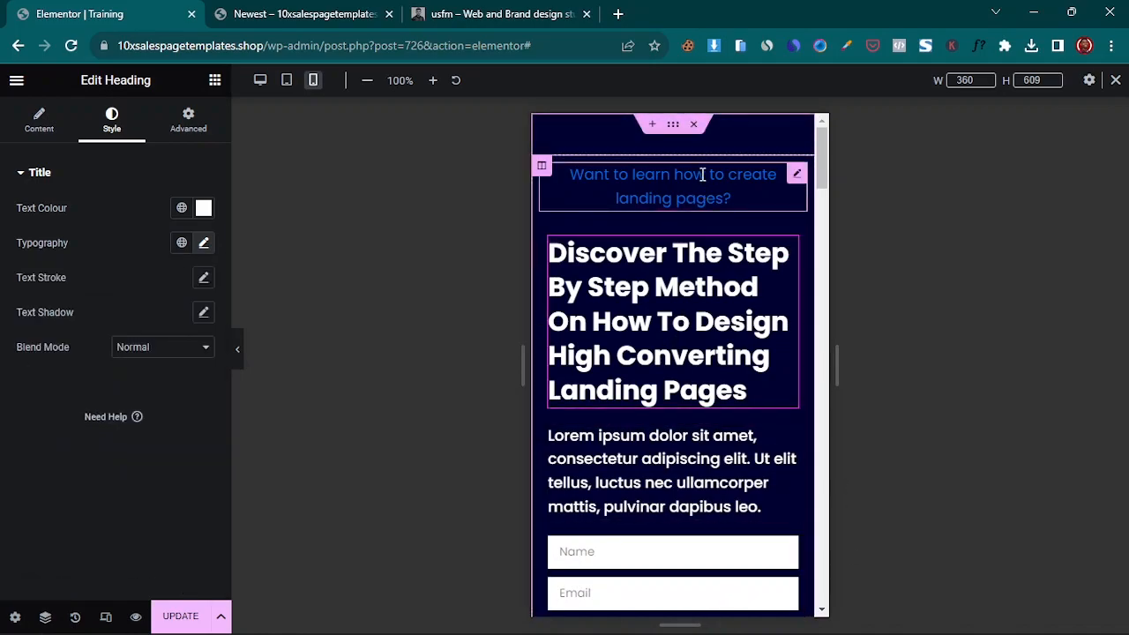
- Give the hero sign-up form a 10 px top margin on mobile, with the other sides at 0
scroll(623, 373, "down", 3)
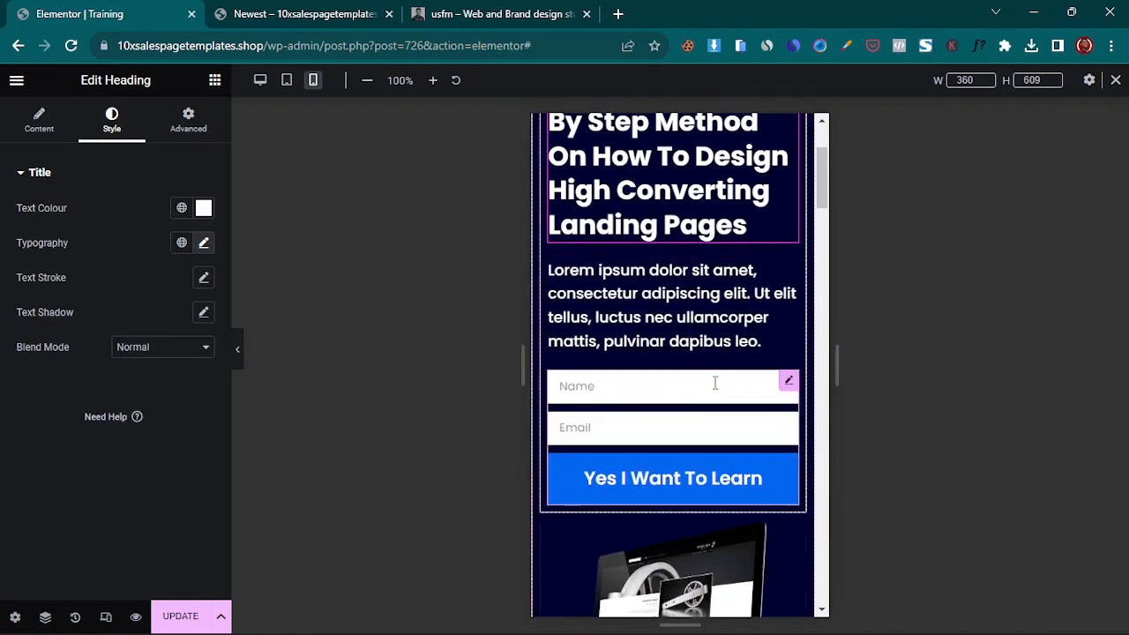
left_click(789, 382)
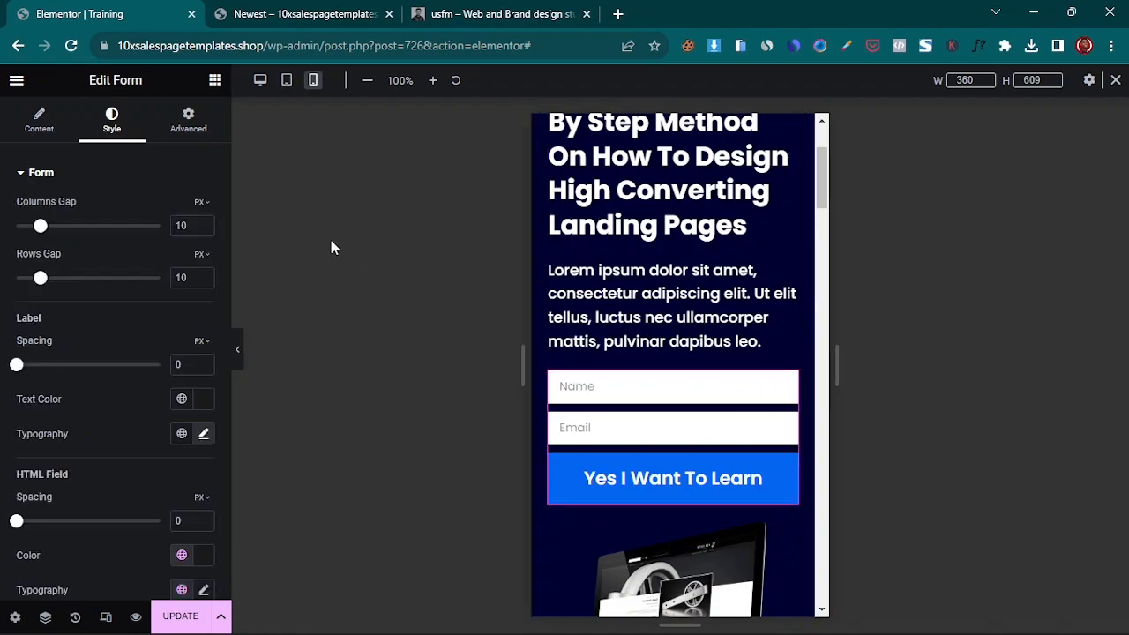
left_click(188, 124)
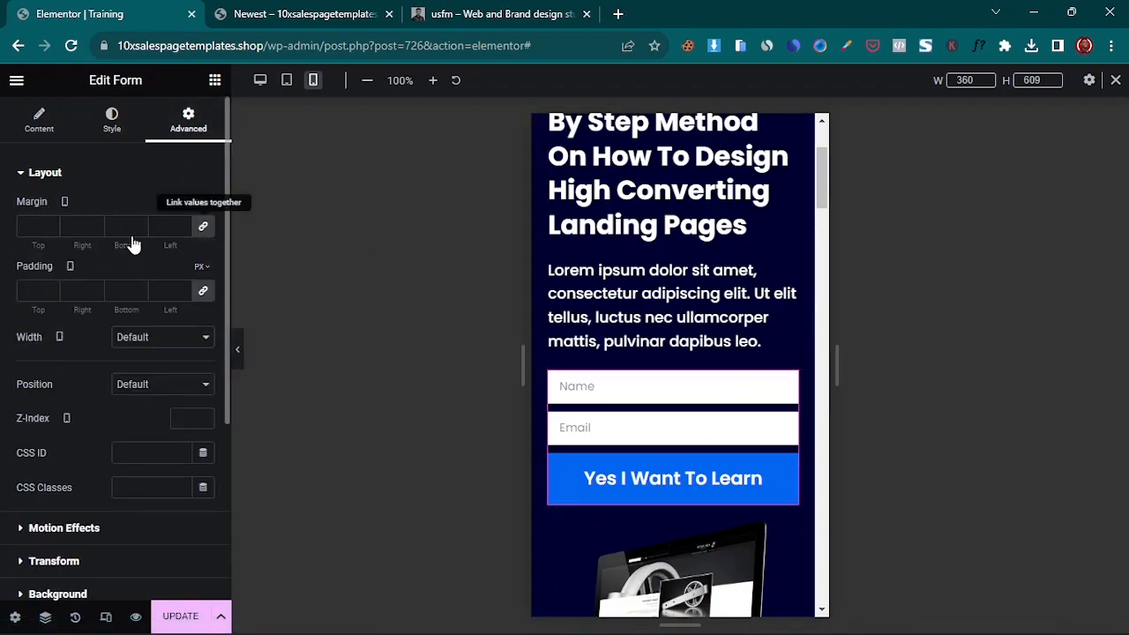
left_click(38, 226)
type("08")
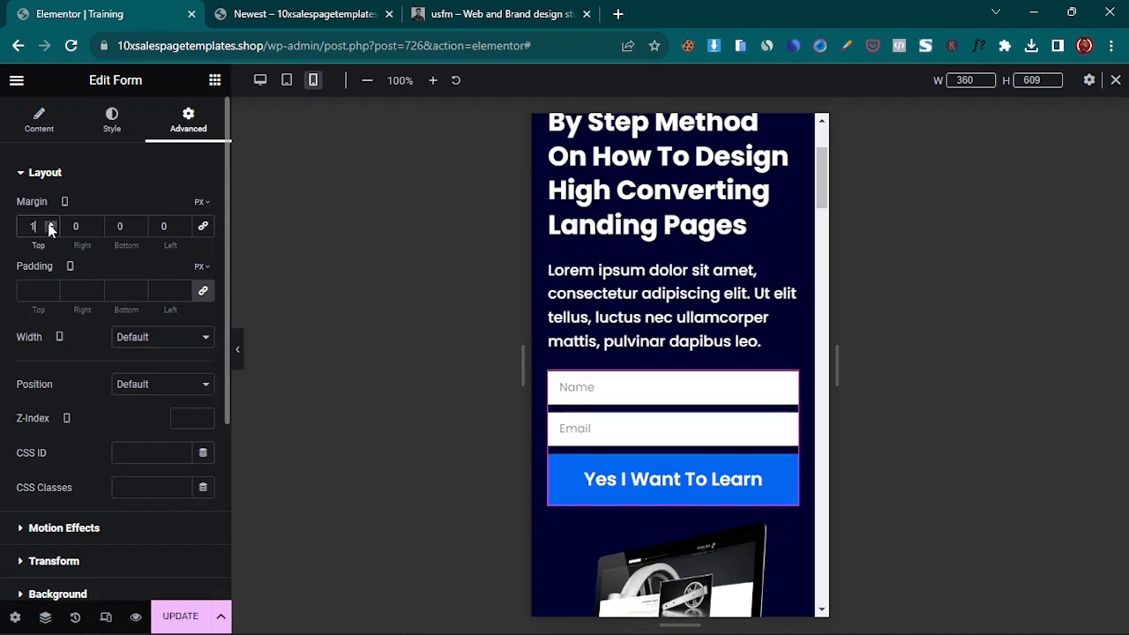
left_click(50, 224)
left_click(50, 223)
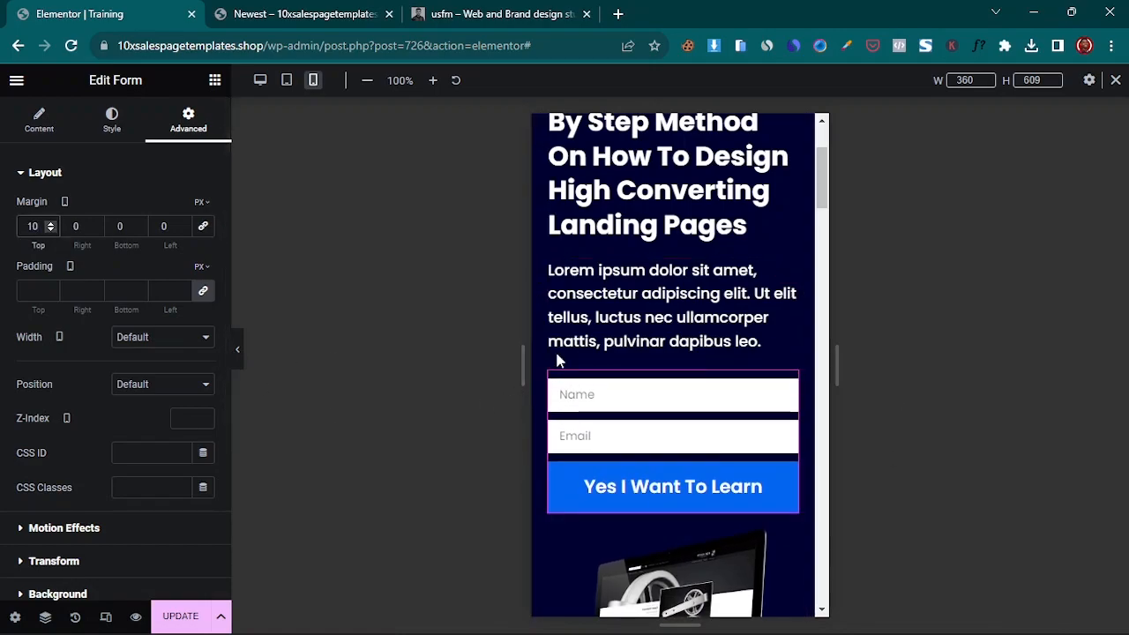
scroll(688, 353, "up", 2)
scroll(688, 353, "down", 2)
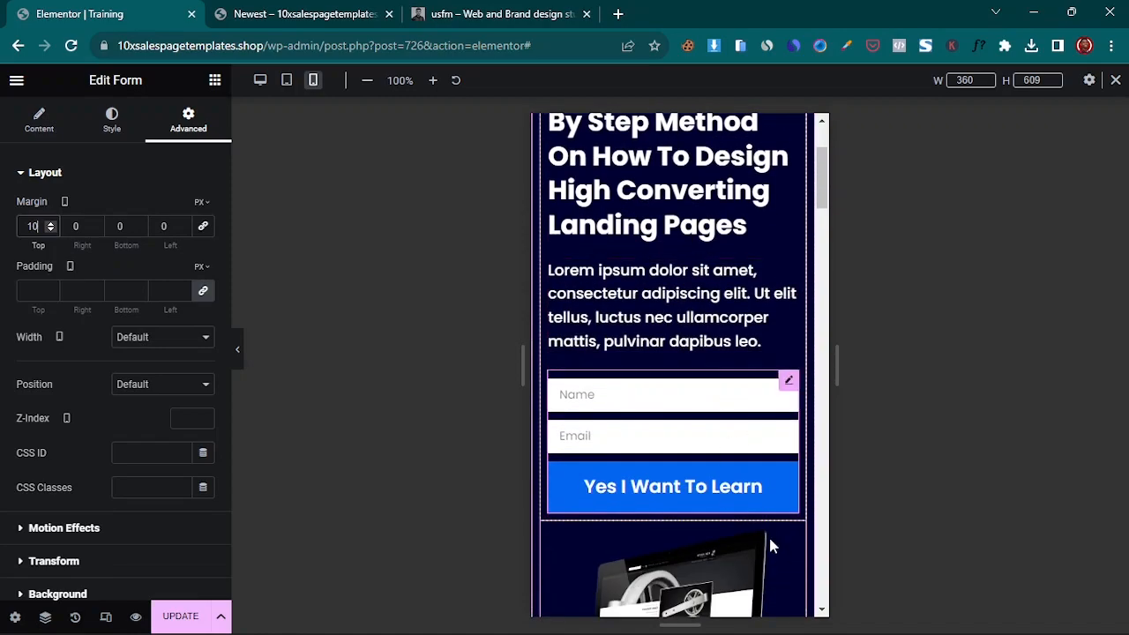
- Resize the portrait photo above "Who Am I" to 200 px wide and 200 px high on mobile
scroll(680, 430, "down", 5)
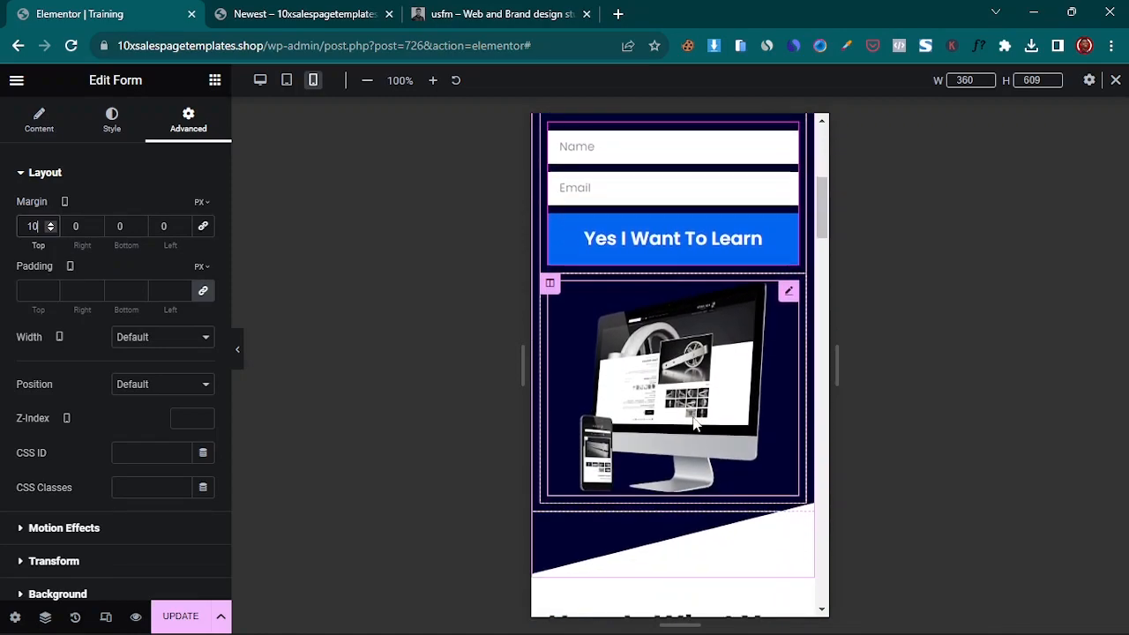
scroll(693, 365, "down", 2)
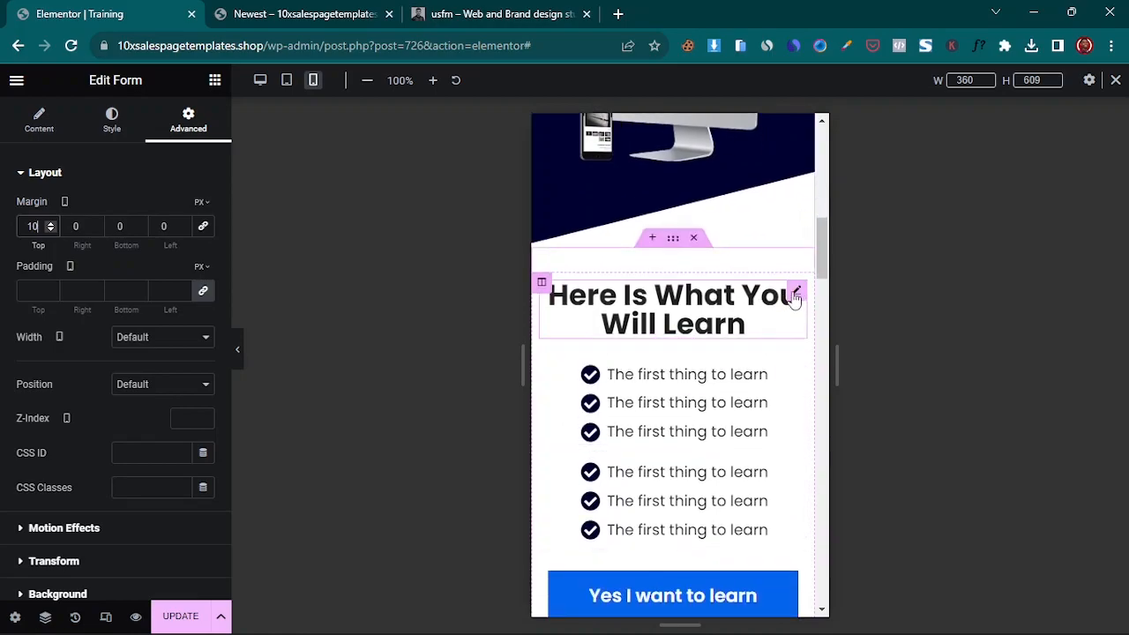
scroll(679, 405, "down", 4)
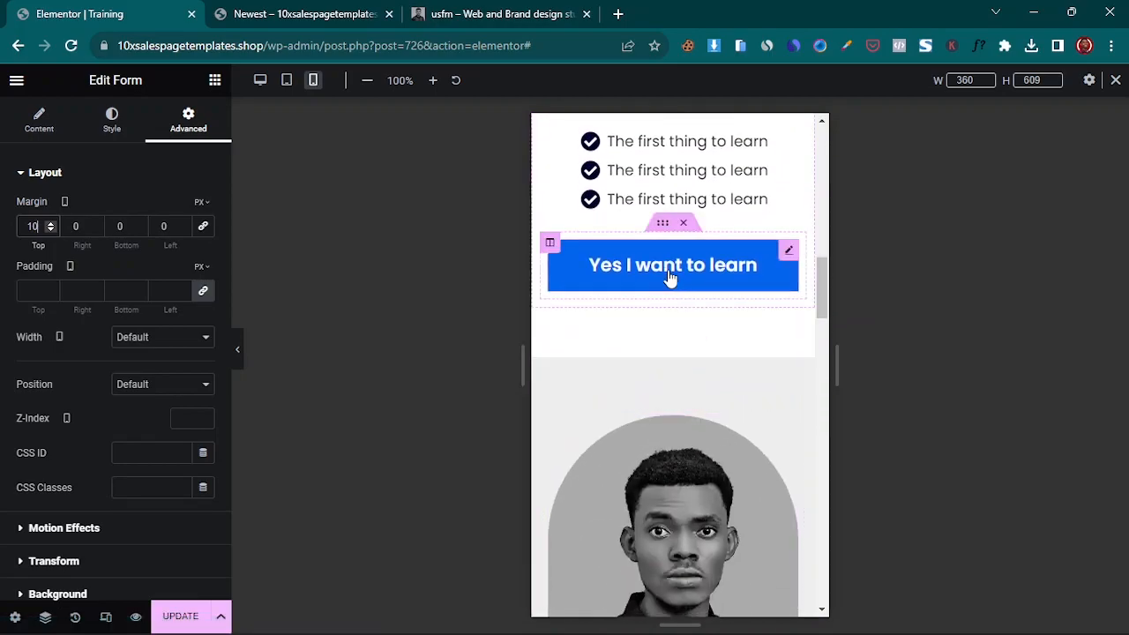
scroll(718, 353, "down", 2)
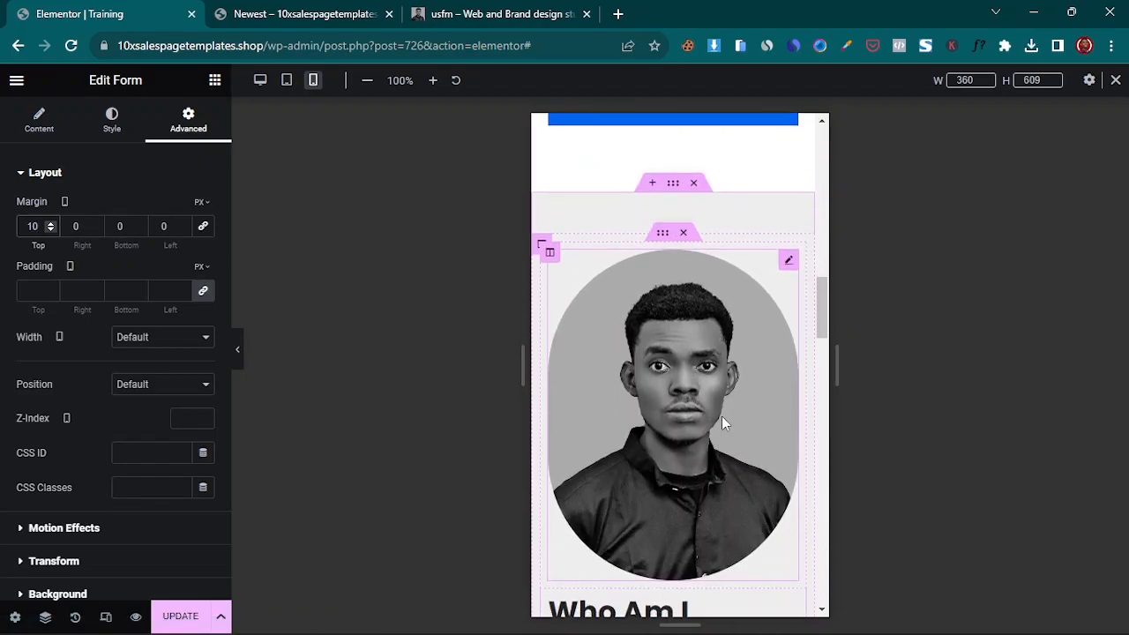
scroll(715, 424, "down", 2)
scroll(706, 371, "up", 2)
left_click(790, 262)
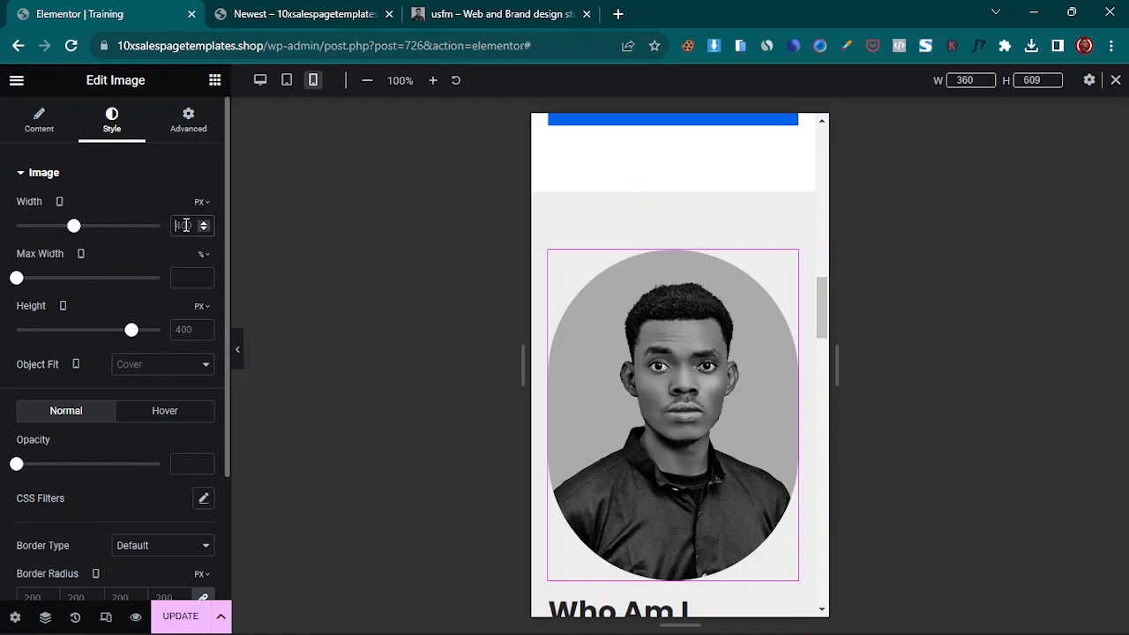
type("2")
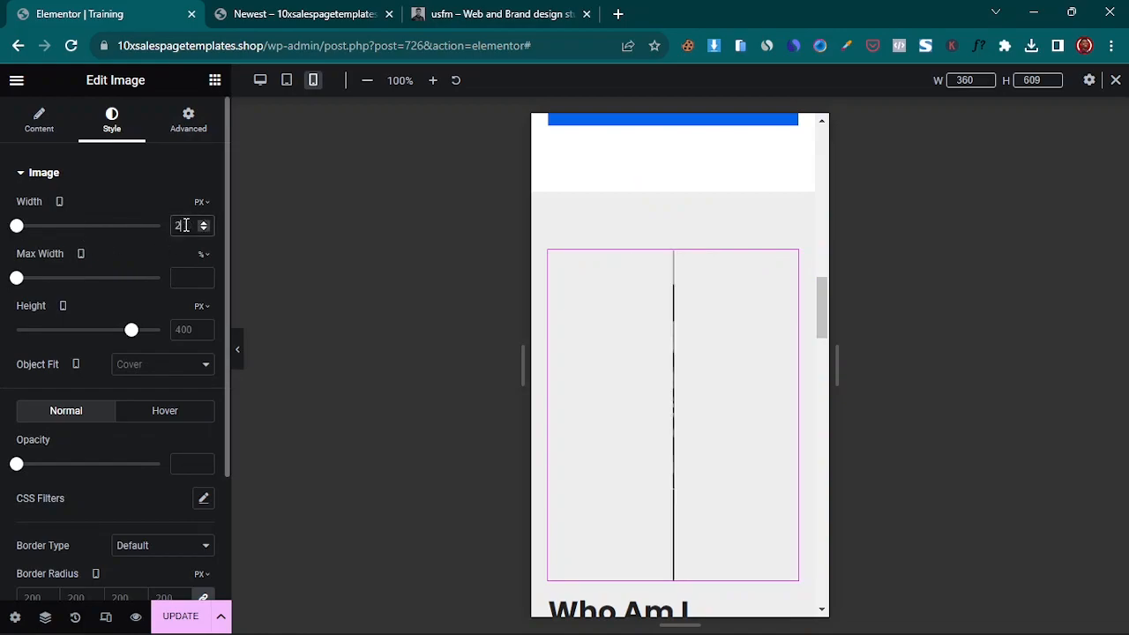
type("00")
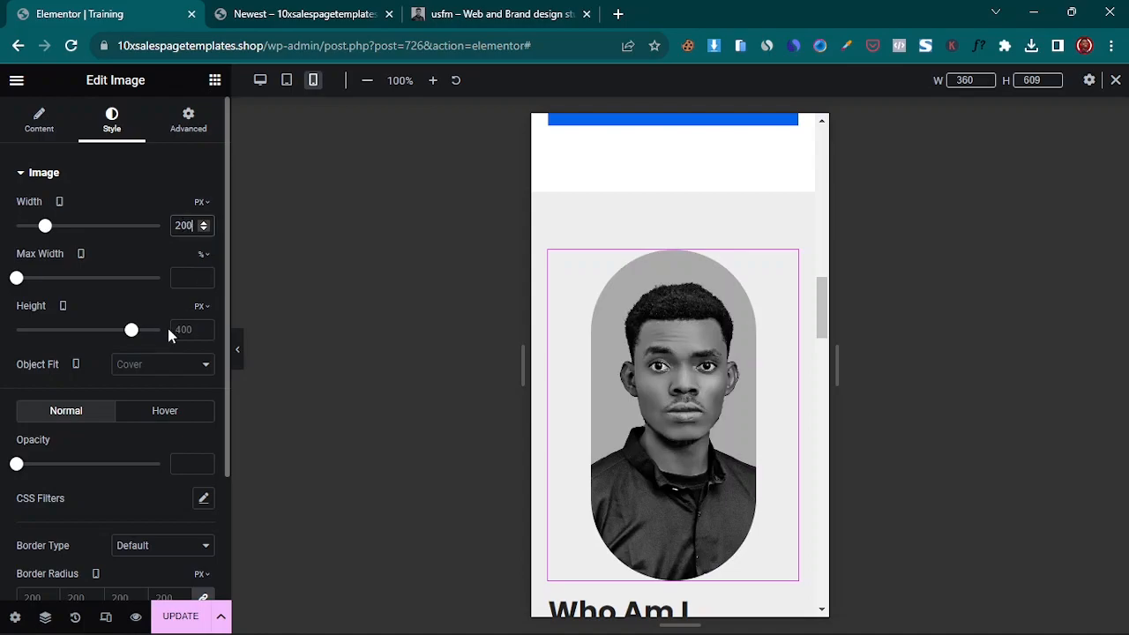
type("200")
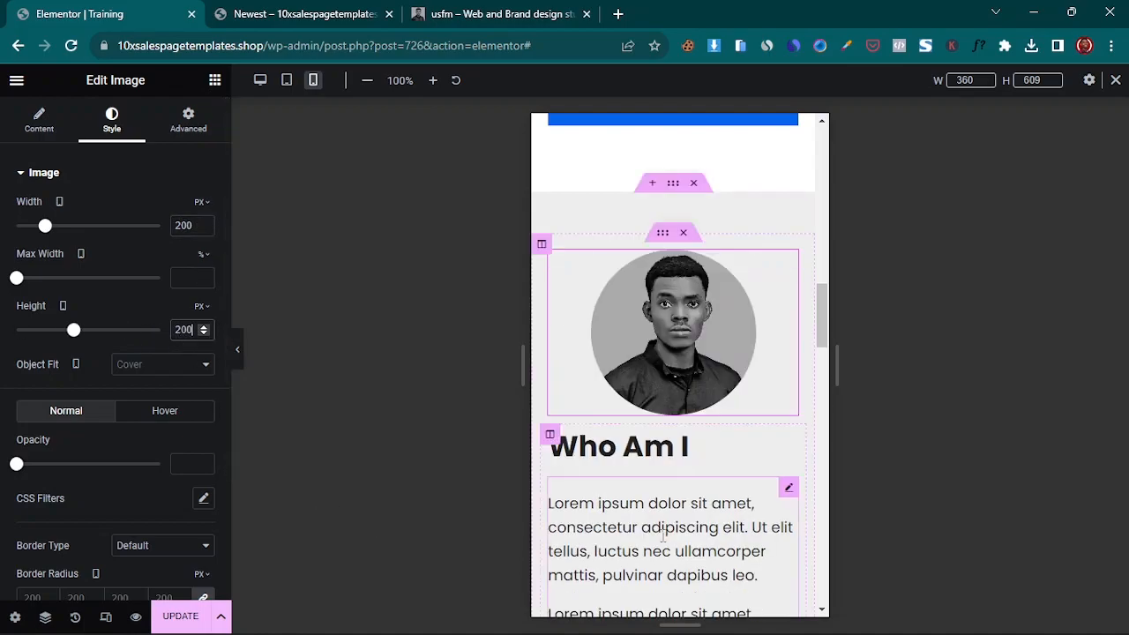
- Centre-align the "Who Am I" heading on mobile and check the remaining sections down to the end of the page
left_click(791, 443)
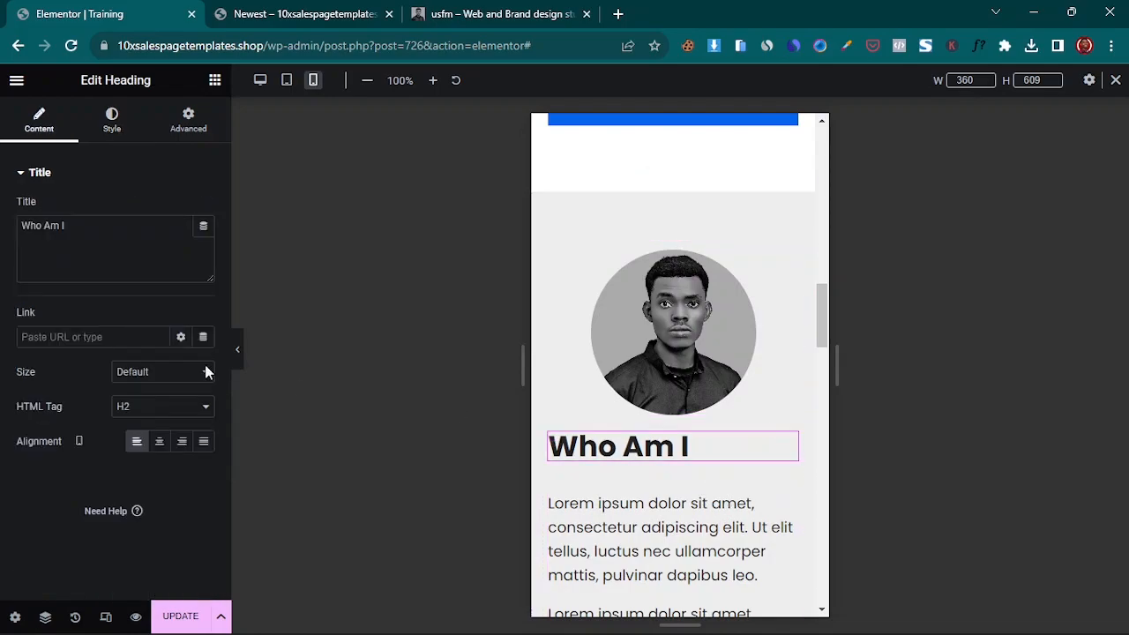
left_click(159, 442)
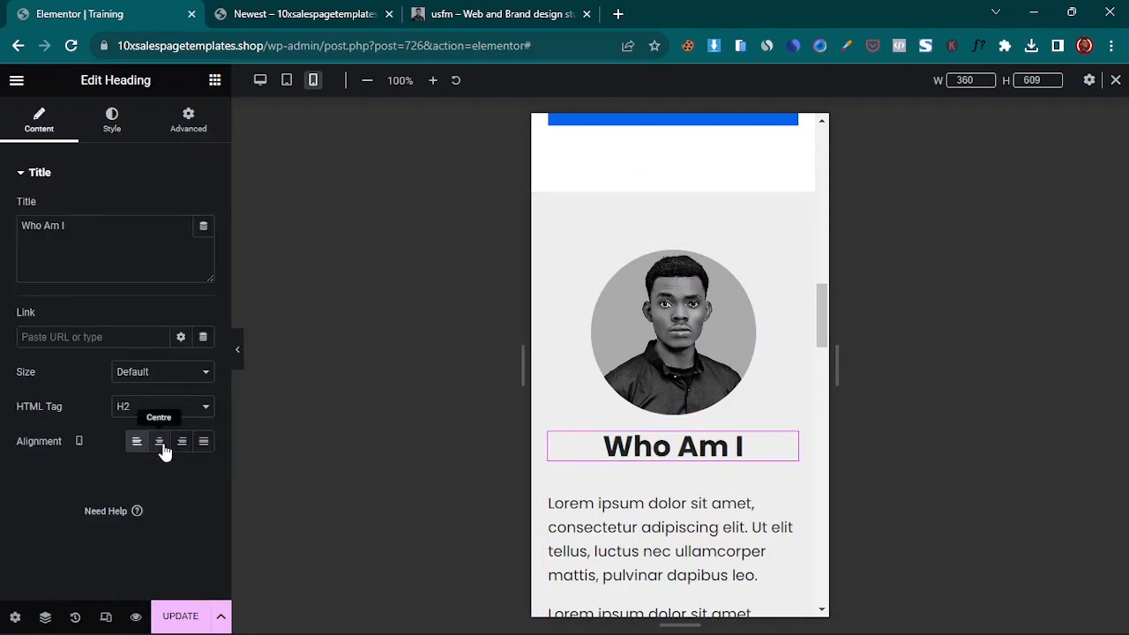
scroll(705, 414, "down", 3)
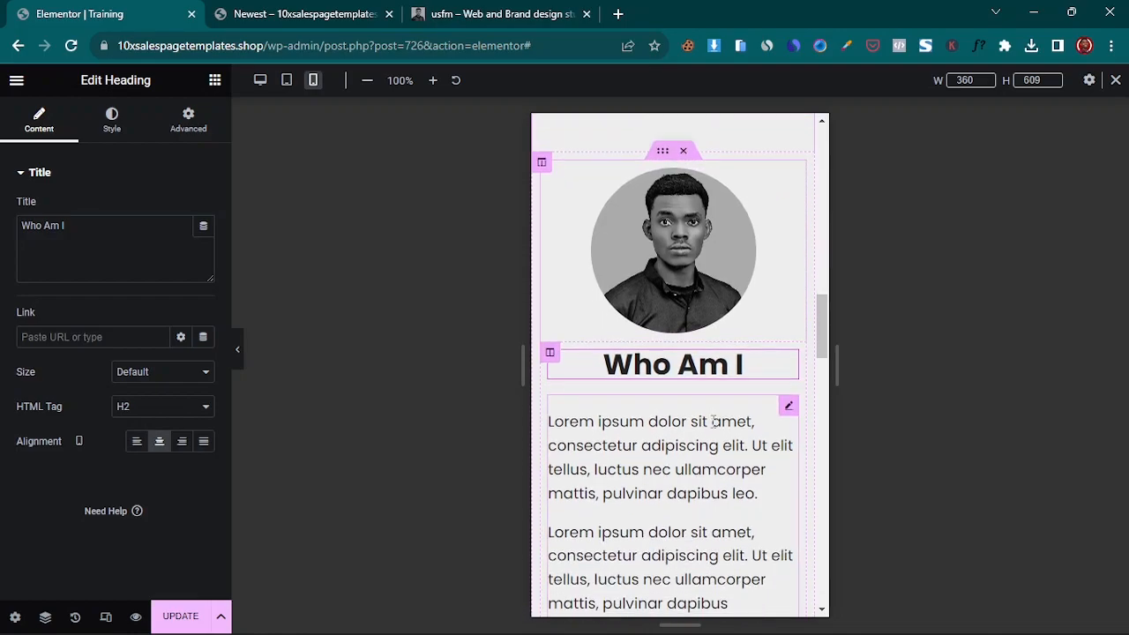
scroll(681, 428, "down", 7)
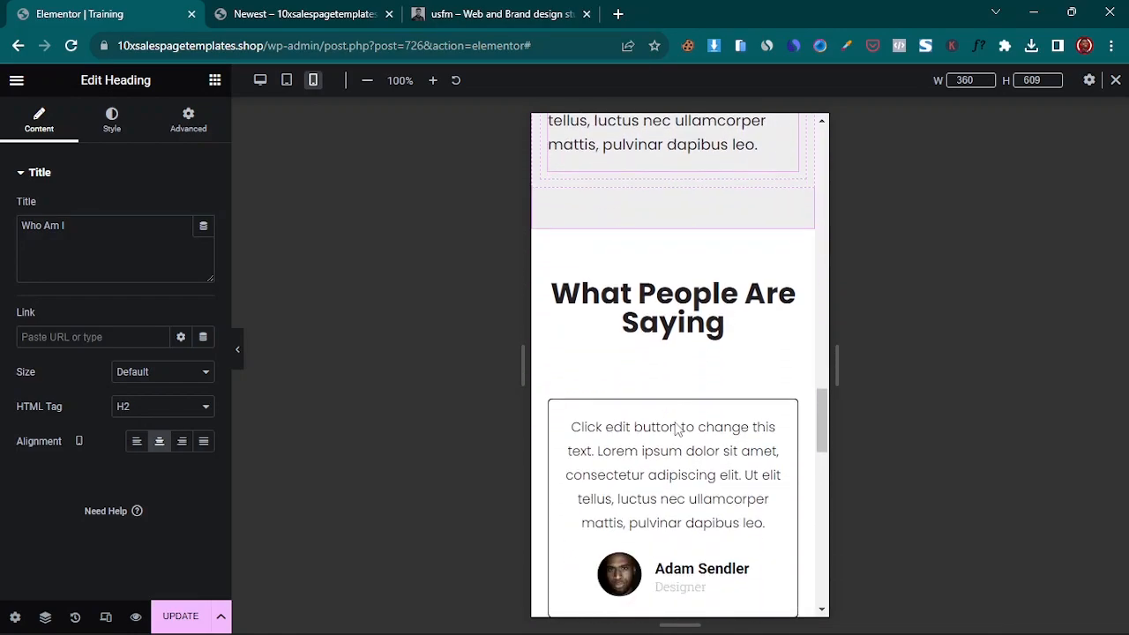
scroll(678, 345, "down", 7)
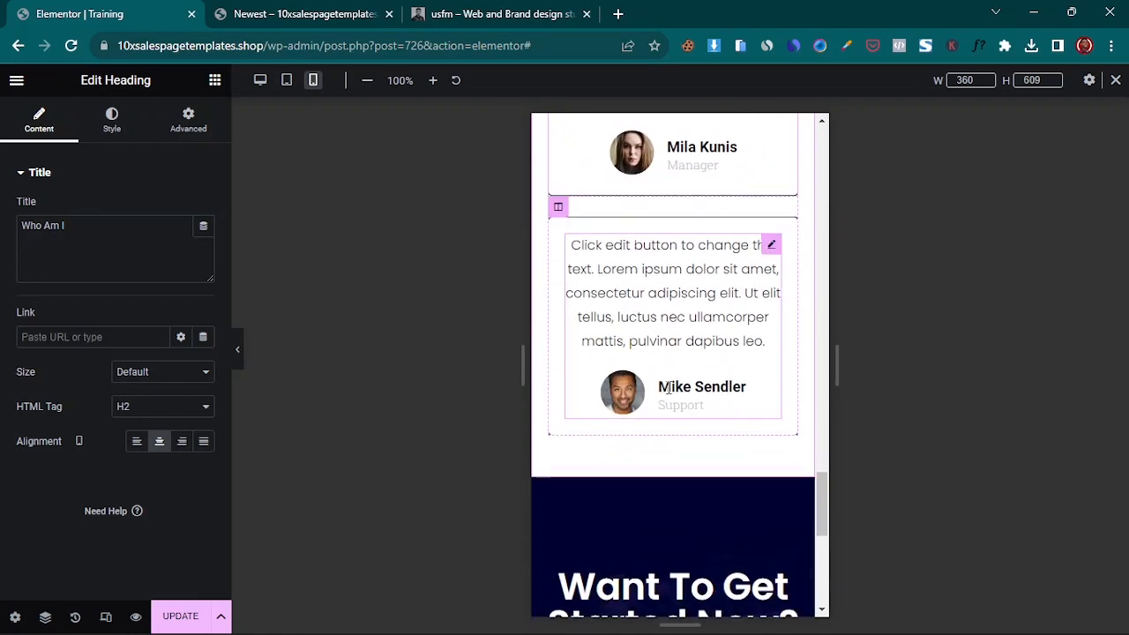
scroll(668, 388, "down", 5)
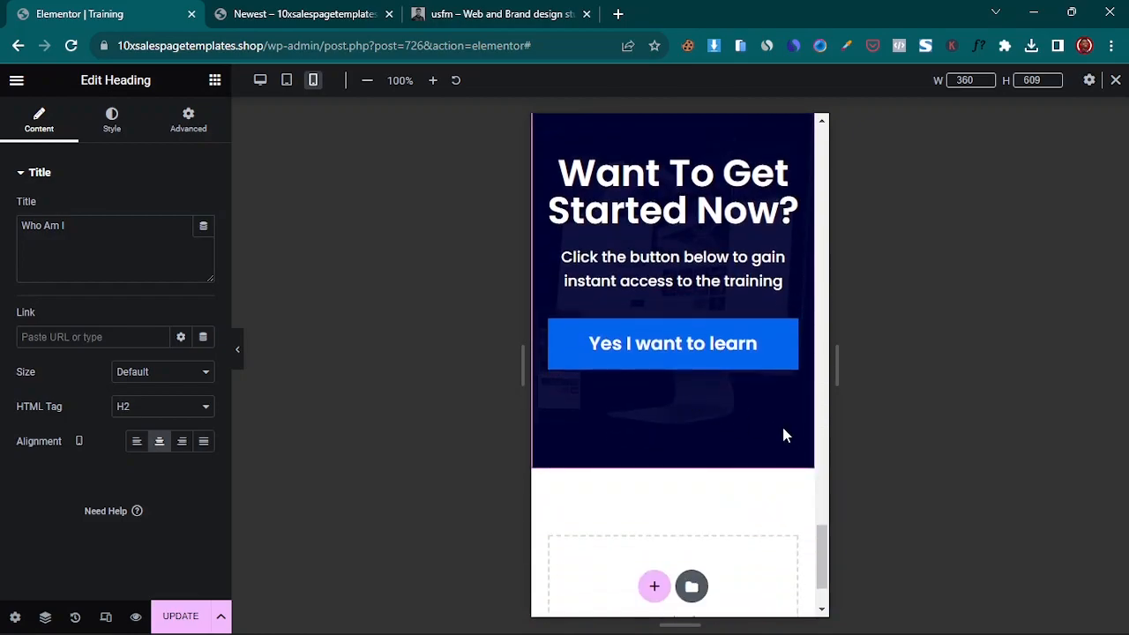
- Review the mobile layout from the closing call-to-action section back up to the hero form and mockup image
scroll(641, 426, "up", 3)
scroll(723, 431, "down", 4)
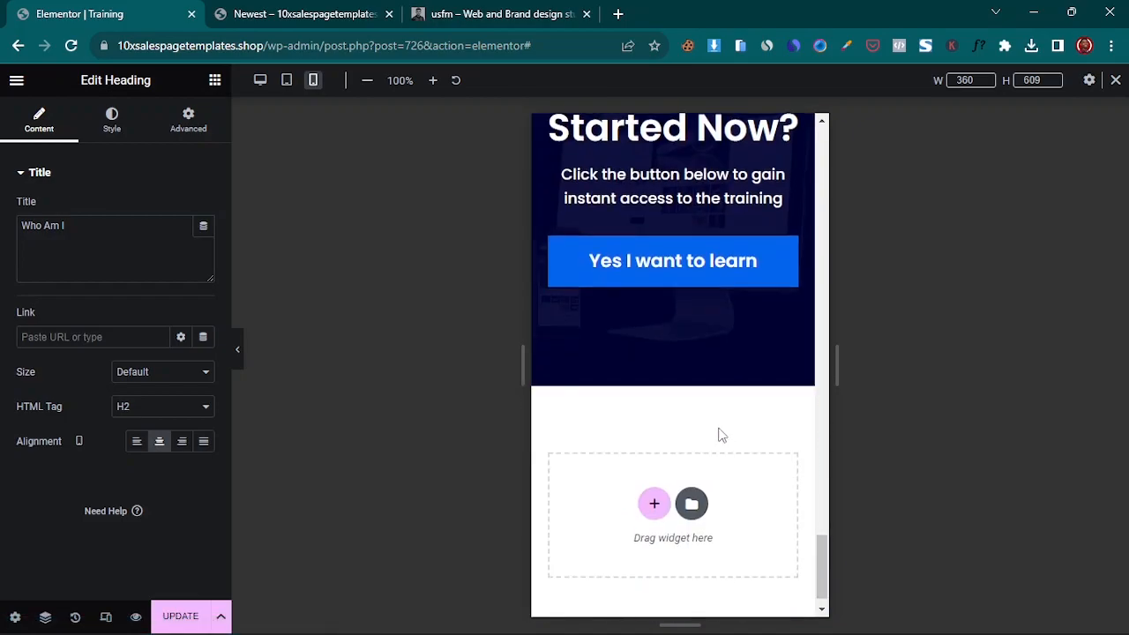
scroll(699, 386, "up", 5)
scroll(700, 387, "up", 15)
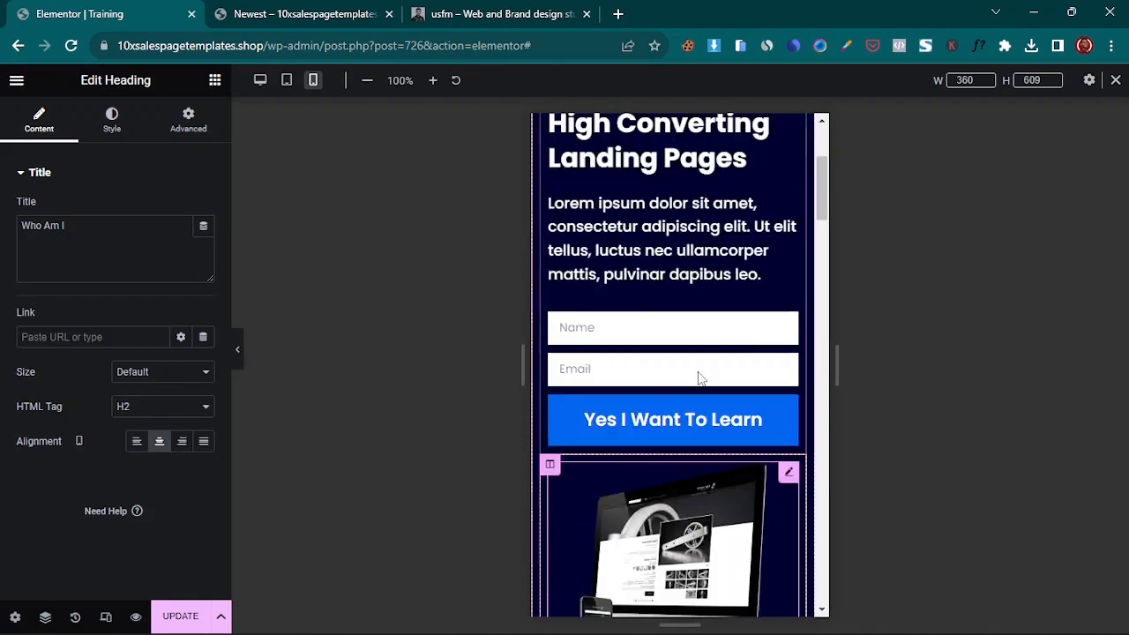
scroll(700, 370, "down", 10)
scroll(705, 363, "up", 5)
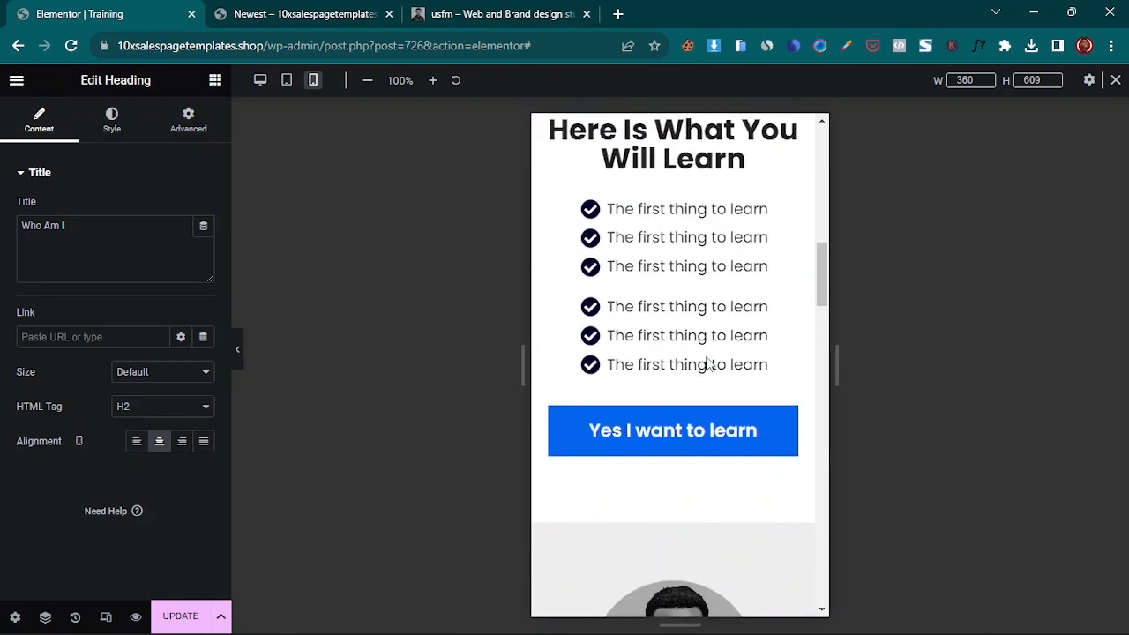
scroll(720, 429, "up", 5)
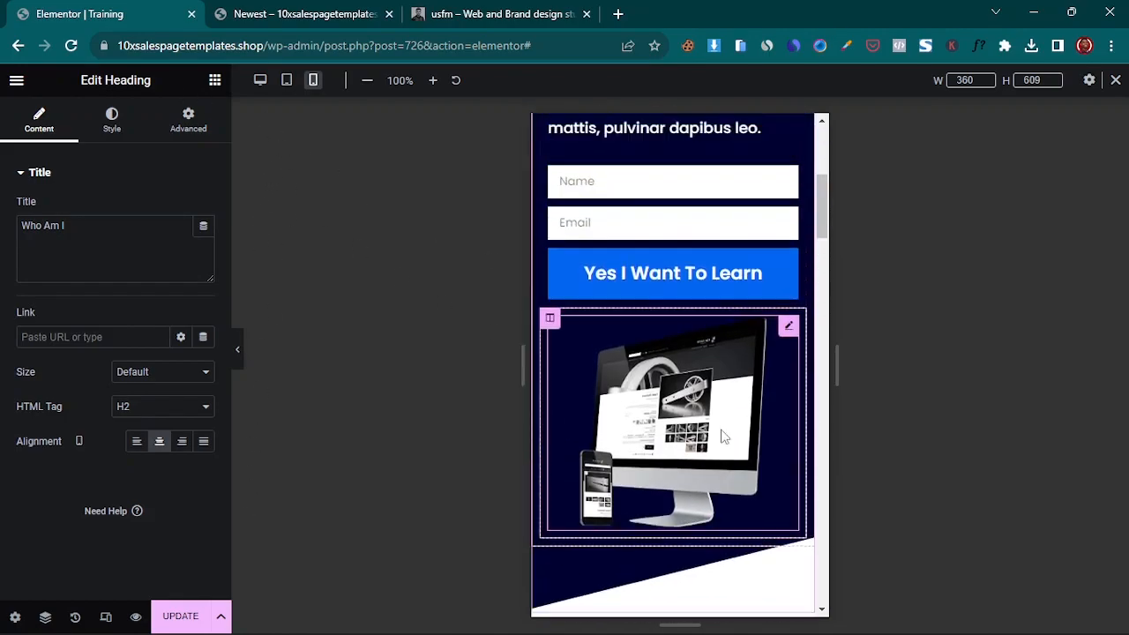
- Return the editor to the desktop layout, update the page and open its preview
left_click(258, 81)
scroll(798, 399, "down", 10)
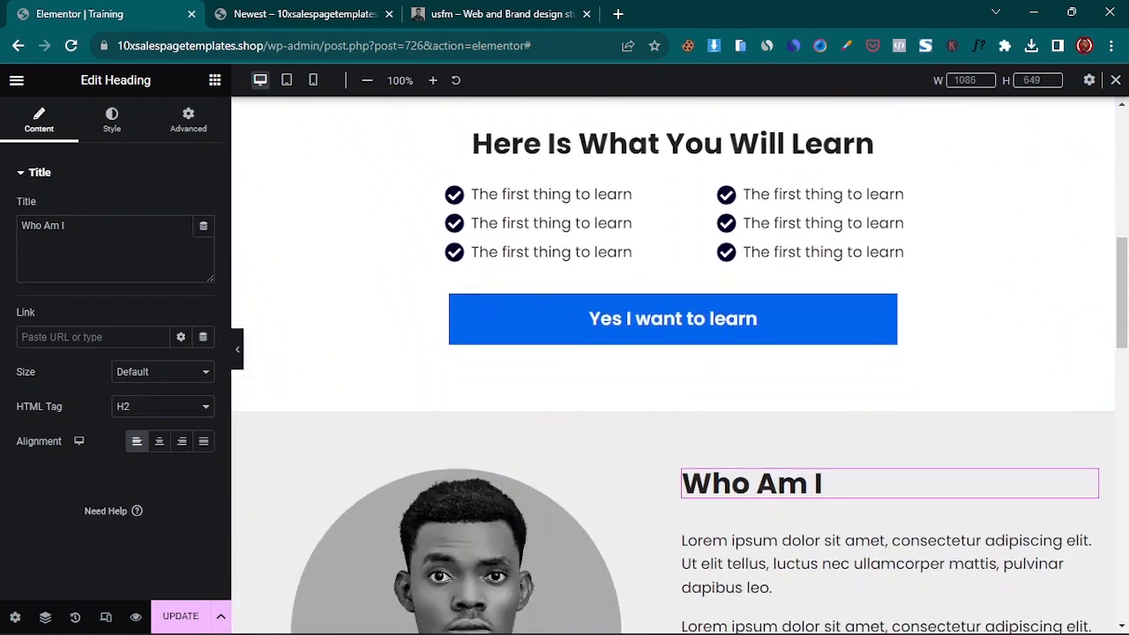
mouse_move(214, 608)
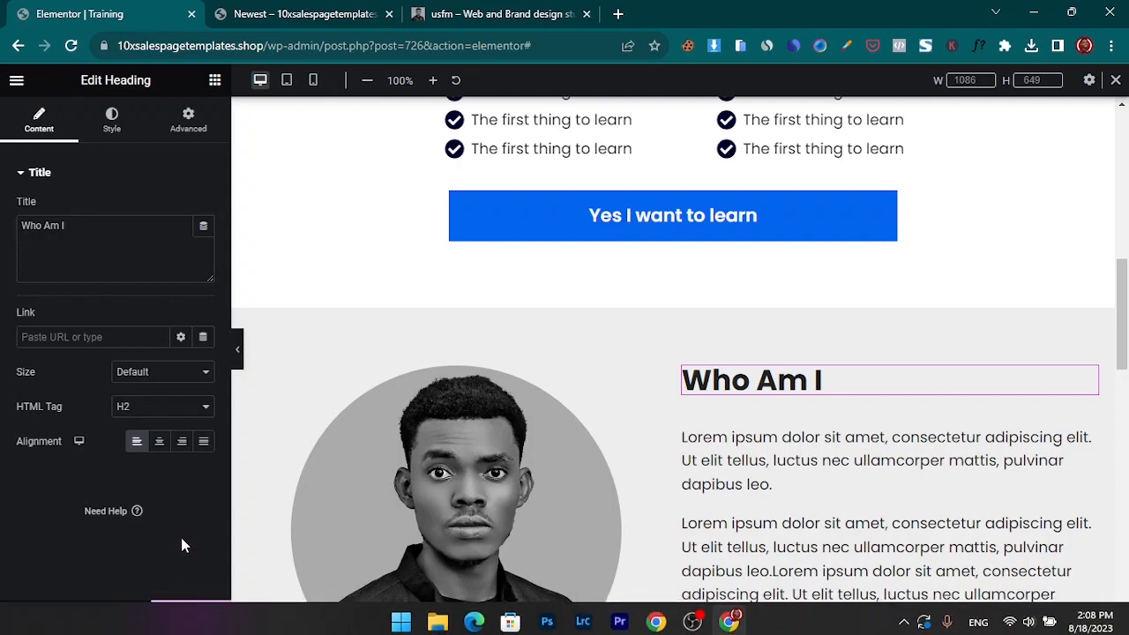
left_click(180, 617)
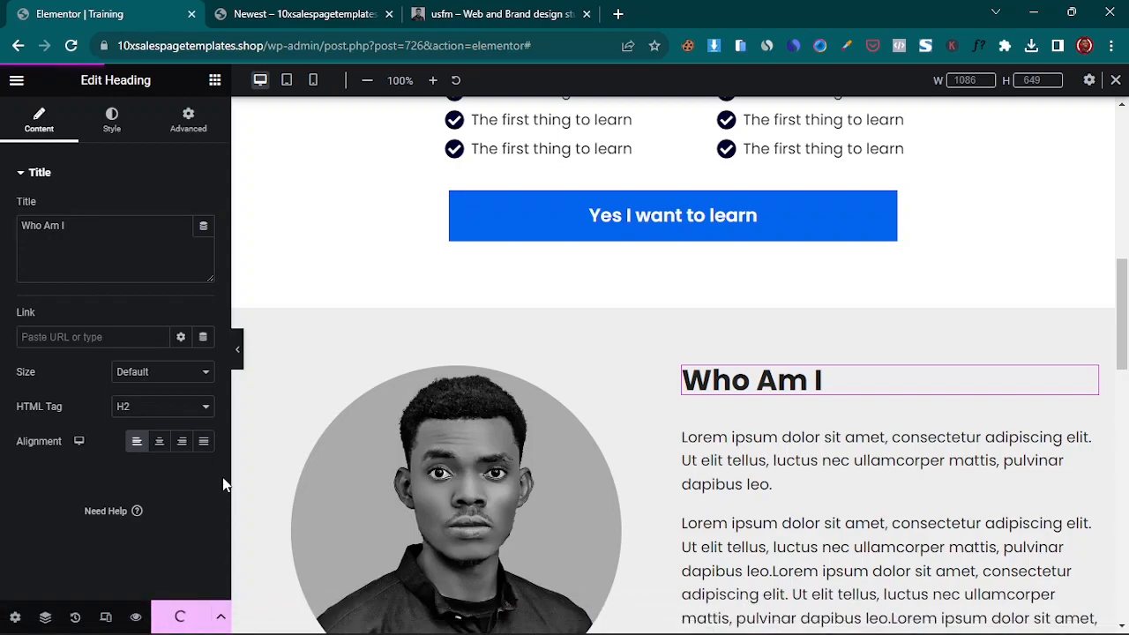
scroll(660, 365, "up", 10)
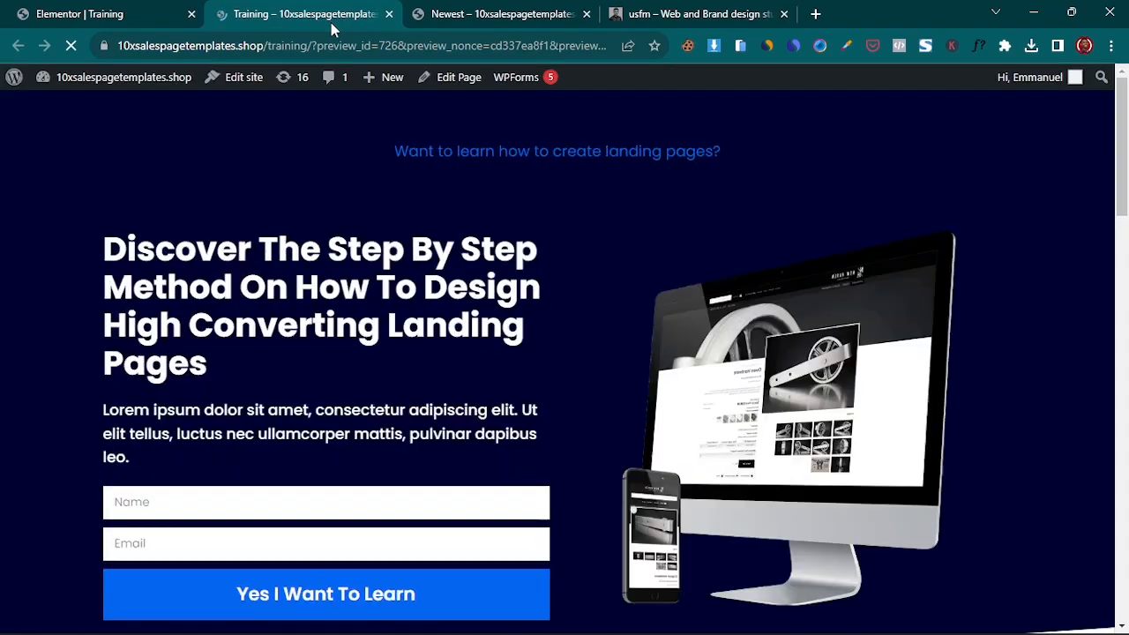
- Compare the hero section of the Training preview with the Newest reference page, and look through the preview's lower sections
left_click(466, 13)
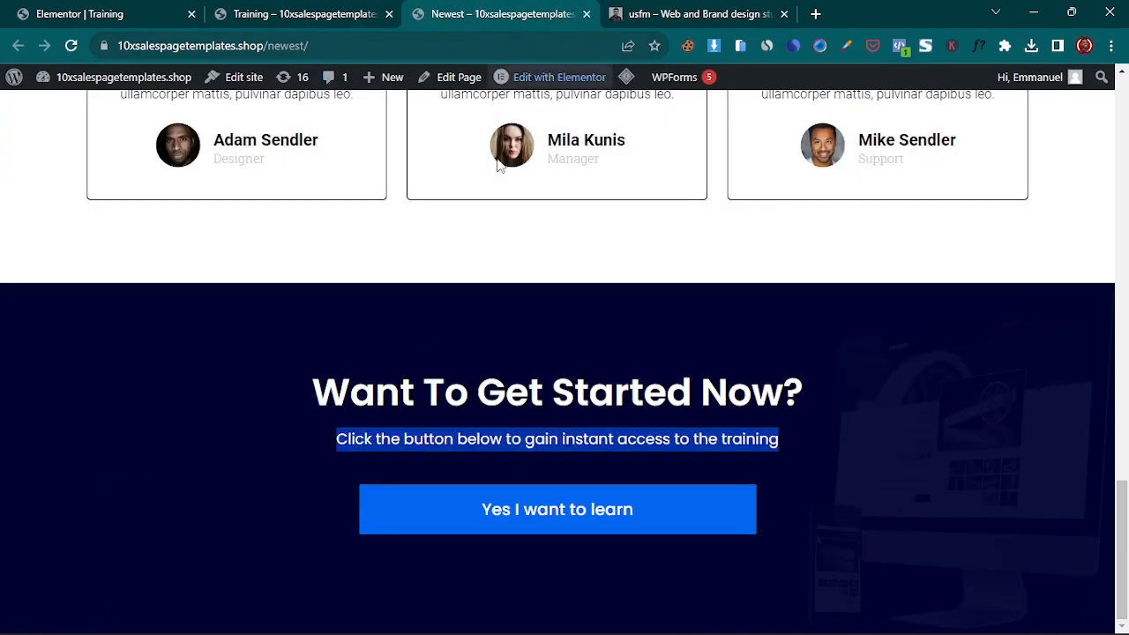
scroll(467, 265, "up", 10)
left_click(300, 12)
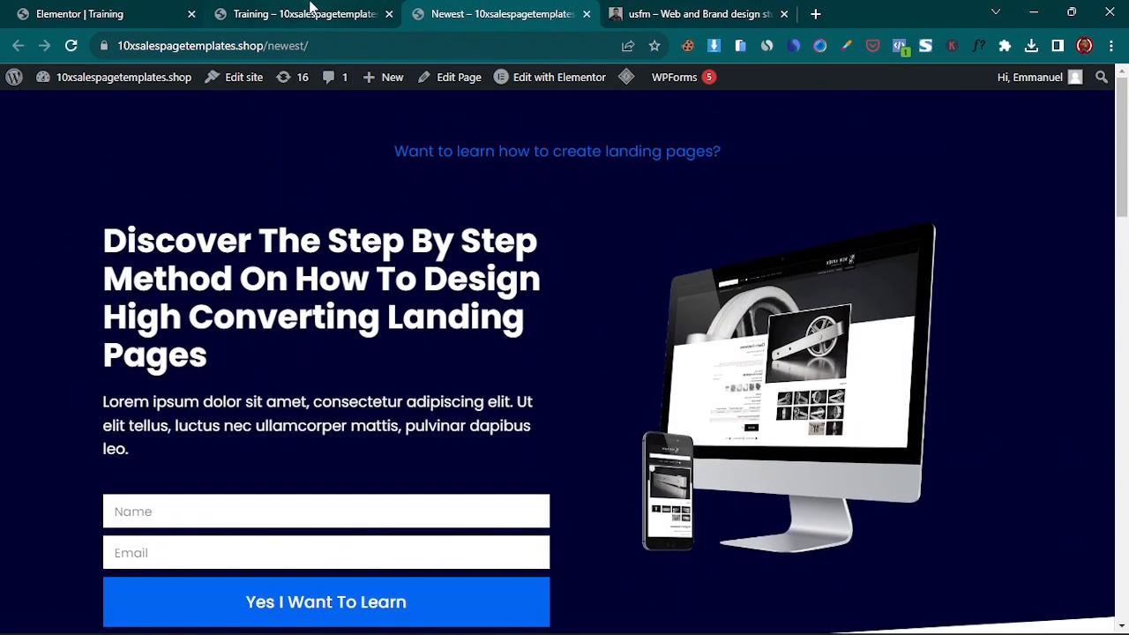
left_click(480, 7)
left_click(343, 7)
left_click(481, 7)
left_click(326, 12)
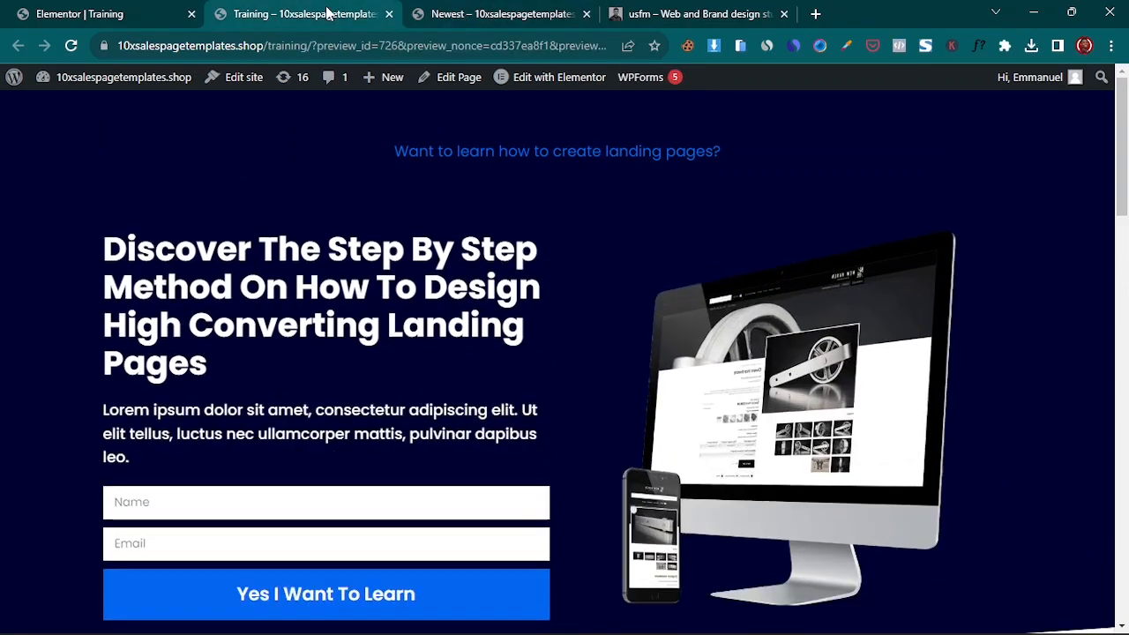
left_click(492, 9)
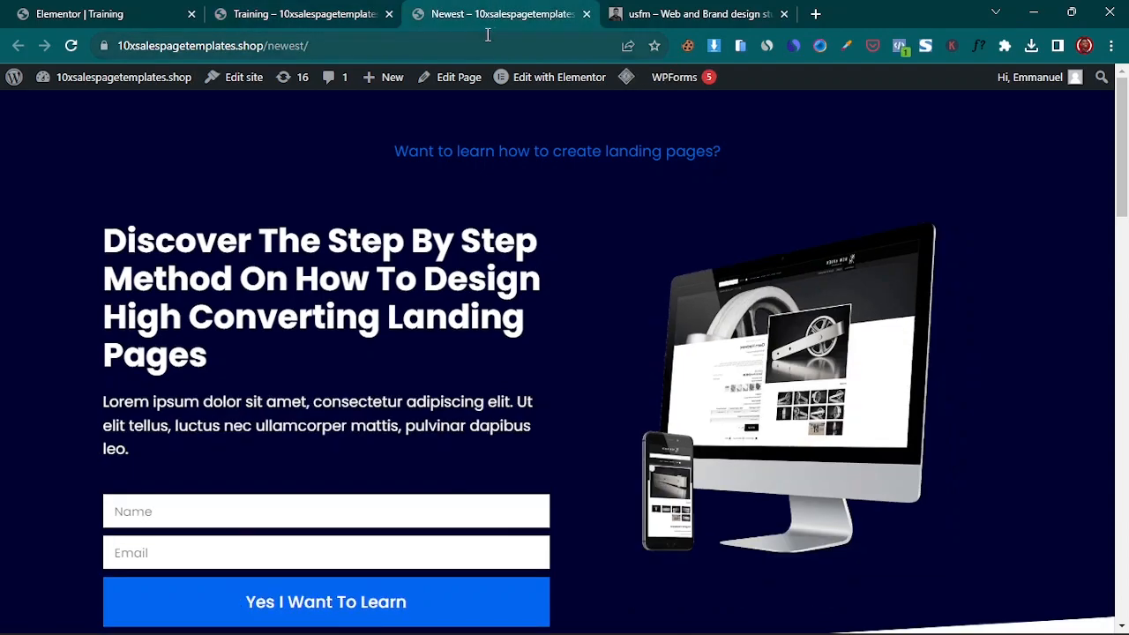
left_click(309, 9)
scroll(461, 335, "down", 2)
scroll(462, 333, "up", 2)
scroll(461, 335, "down", 8)
- Test the hero sign-up form in the preview by entering a name and e-mail address and submitting it
scroll(461, 337, "up", 6)
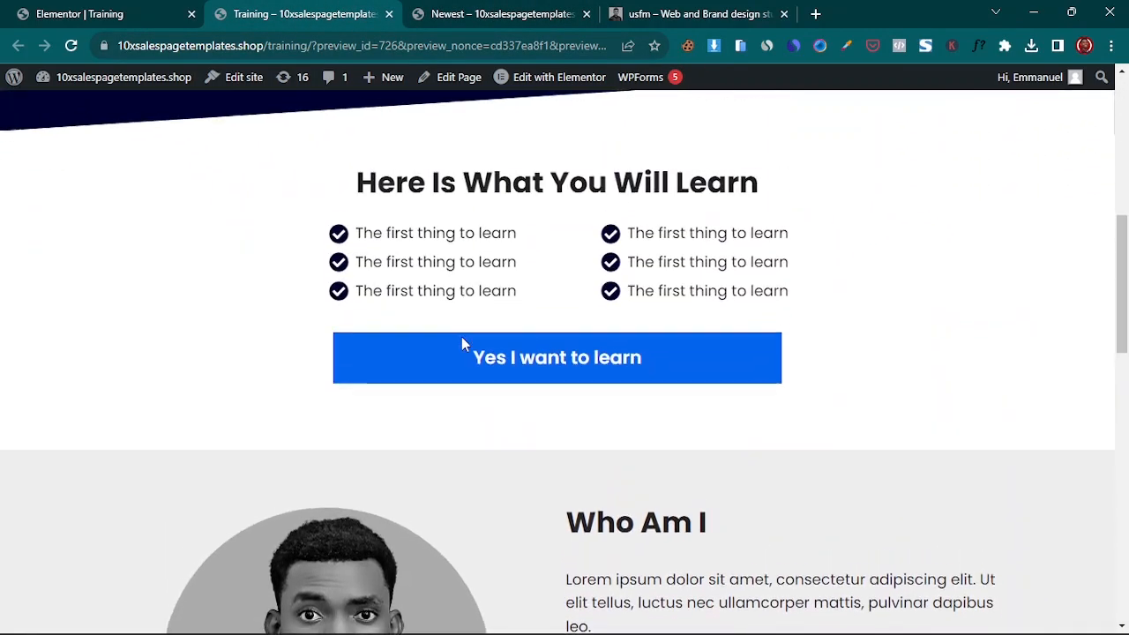
left_click(227, 251)
left_click(221, 295)
left_click(221, 297)
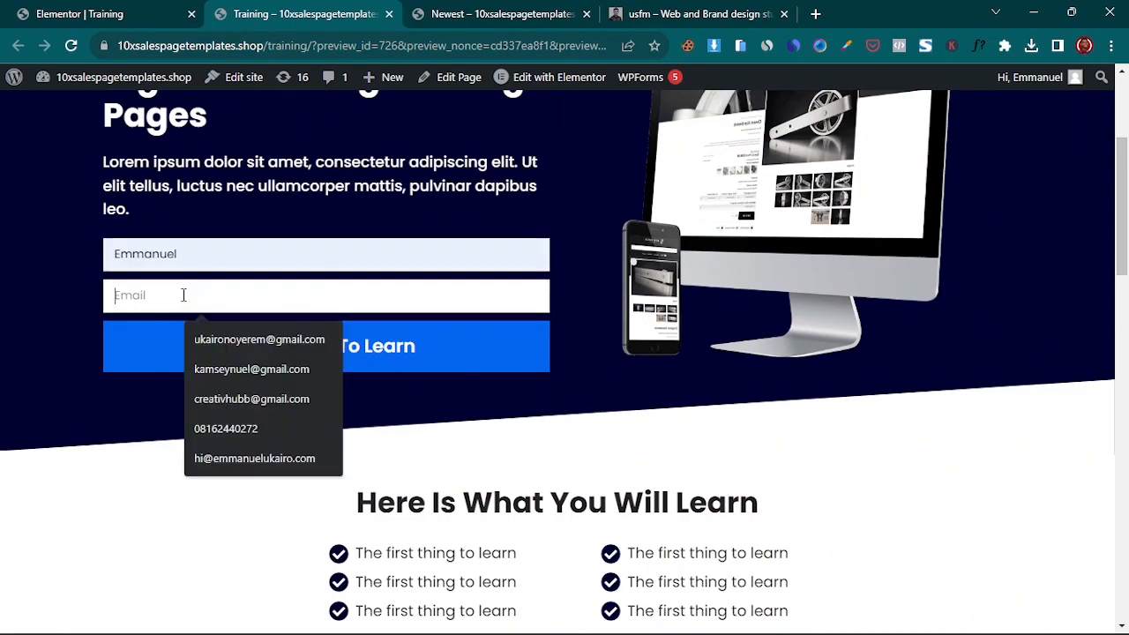
left_click(252, 345)
left_click(247, 350)
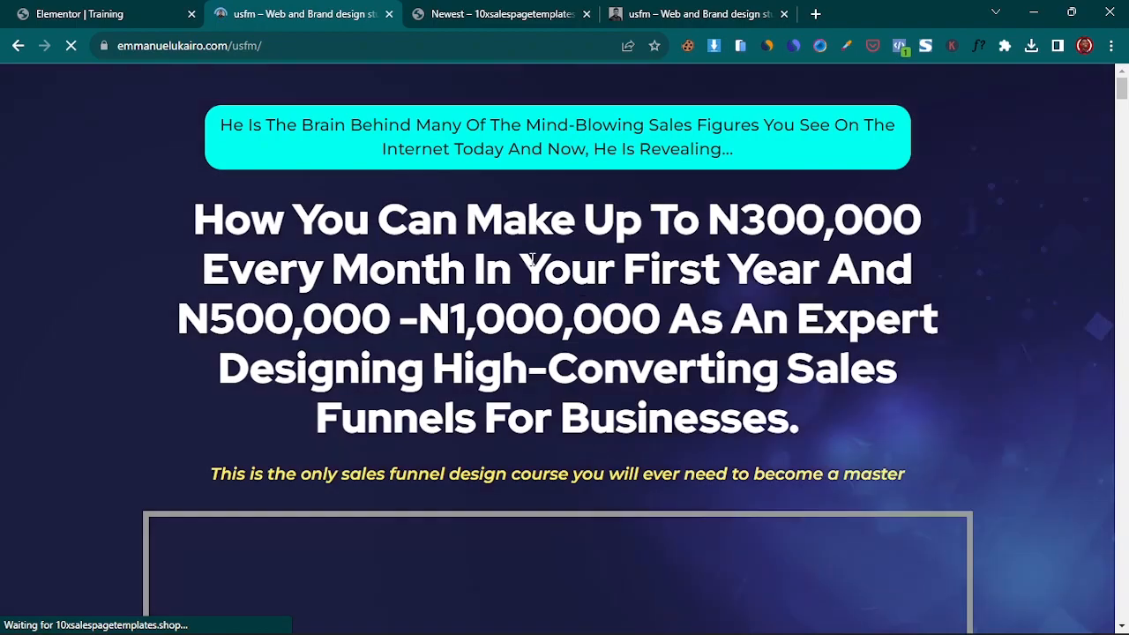
- Examine the banner, main headline and video at the beginning of the usfm sales page
scroll(533, 264, "down", 2)
scroll(529, 291, "up", 2)
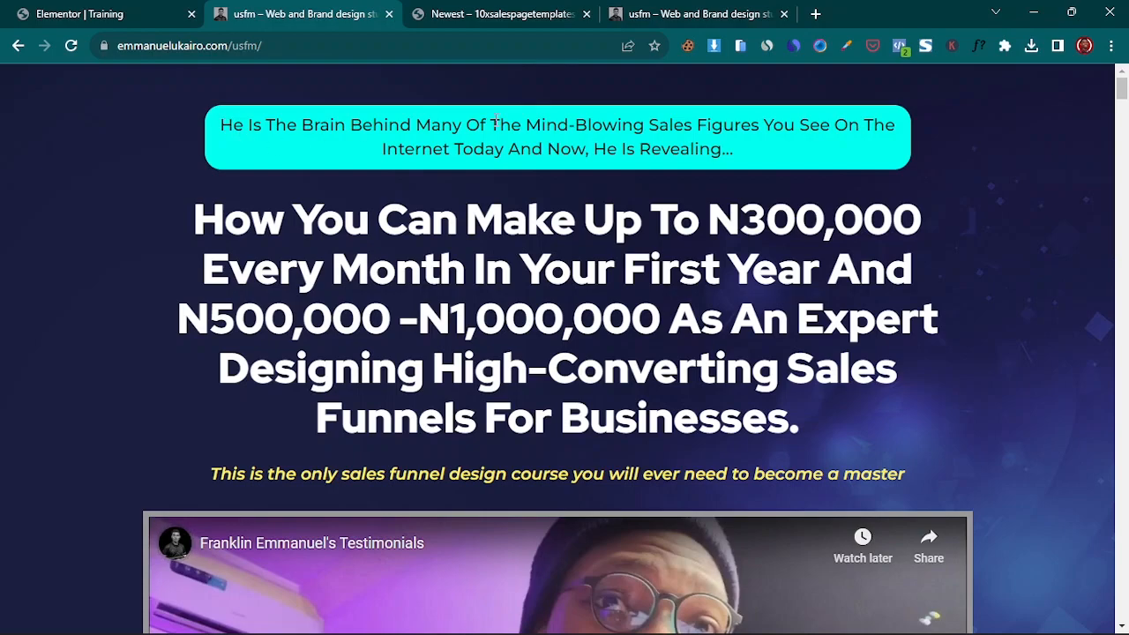
left_click_drag(527, 128, 695, 129)
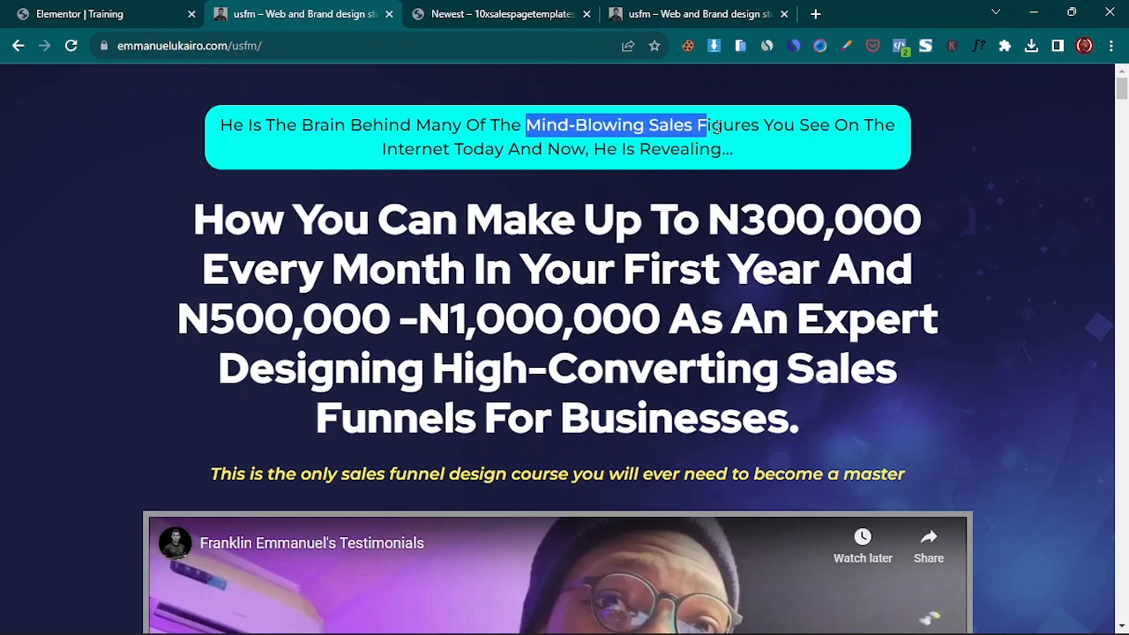
scroll(774, 132, "down", 4)
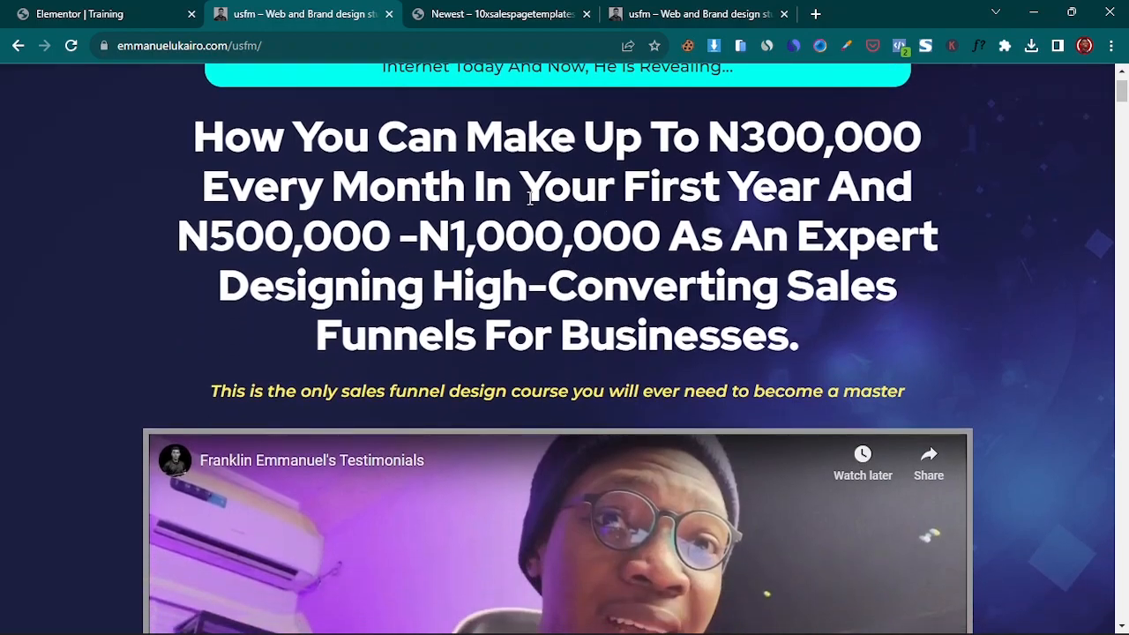
scroll(547, 379, "down", 1)
scroll(547, 388, "up", 3)
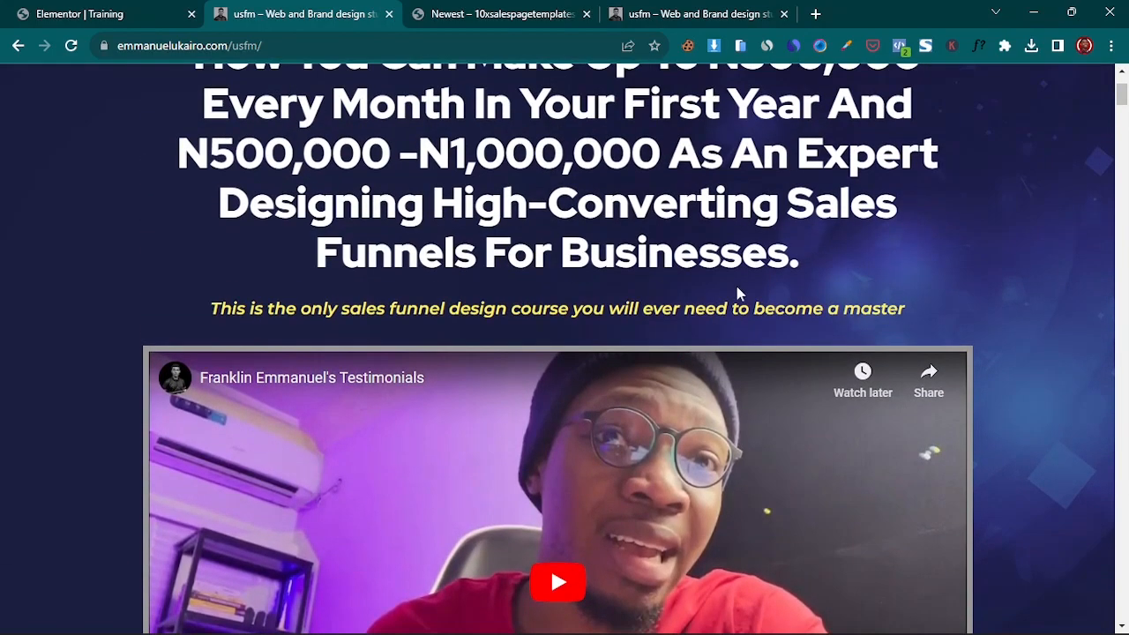
scroll(736, 289, "up", 2)
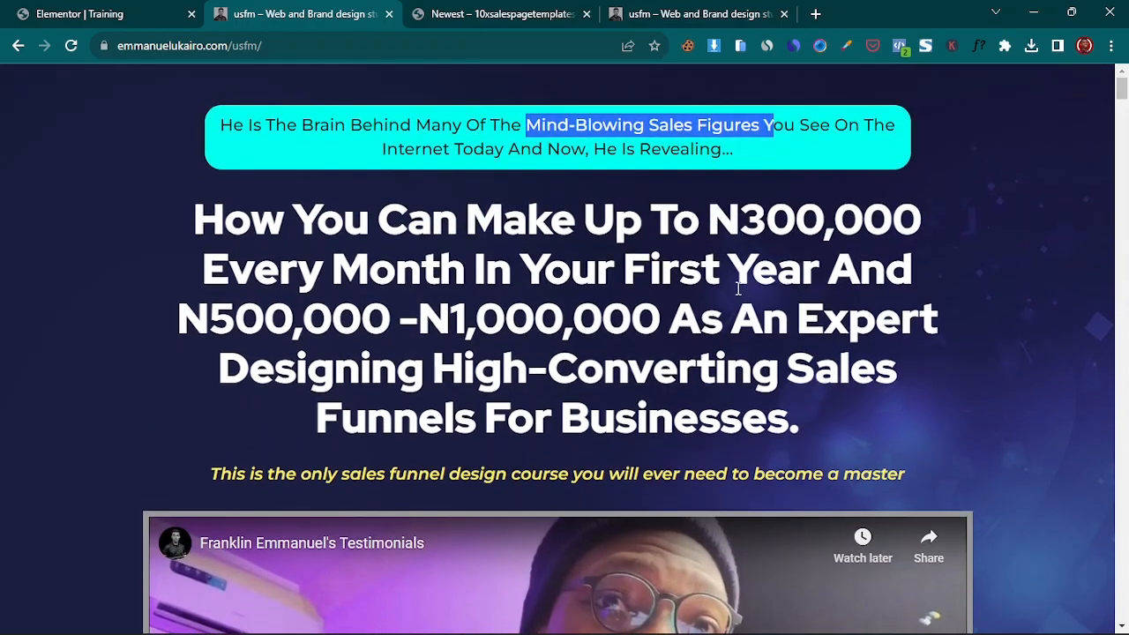
- Read through the usfm page's sections on ineffective sales methods, sales funnel benefits and charging clients as a newbie
scroll(736, 288, "down", 7)
scroll(738, 304, "down", 4)
scroll(594, 307, "down", 3)
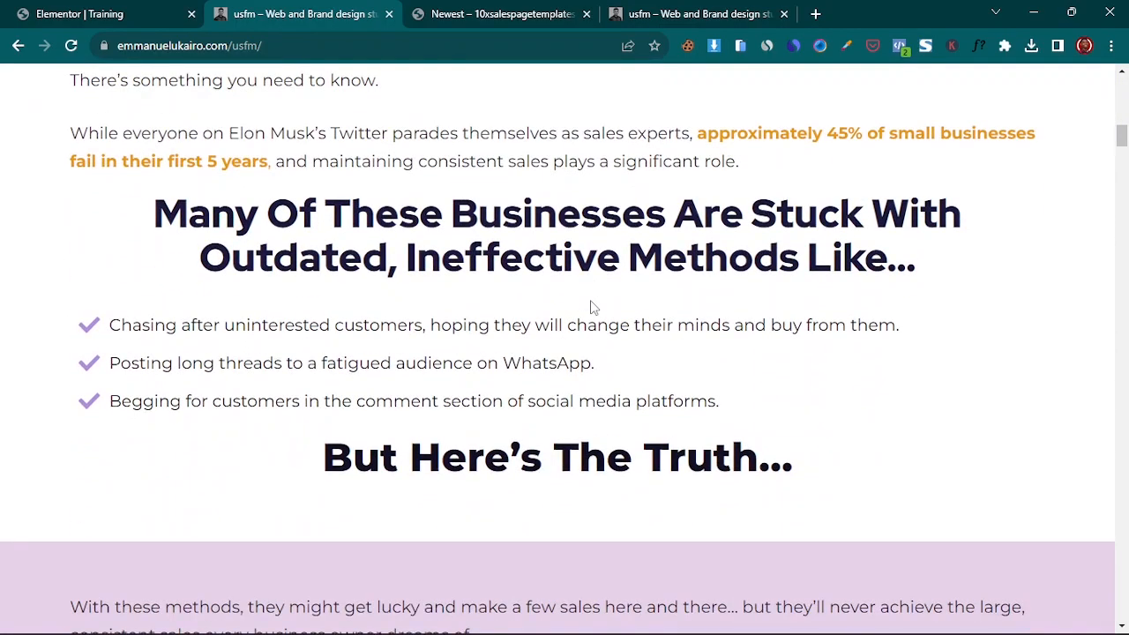
left_click(148, 9)
left_click(296, 13)
scroll(644, 408, "down", 15)
scroll(642, 413, "up", 7)
scroll(642, 412, "down", 13)
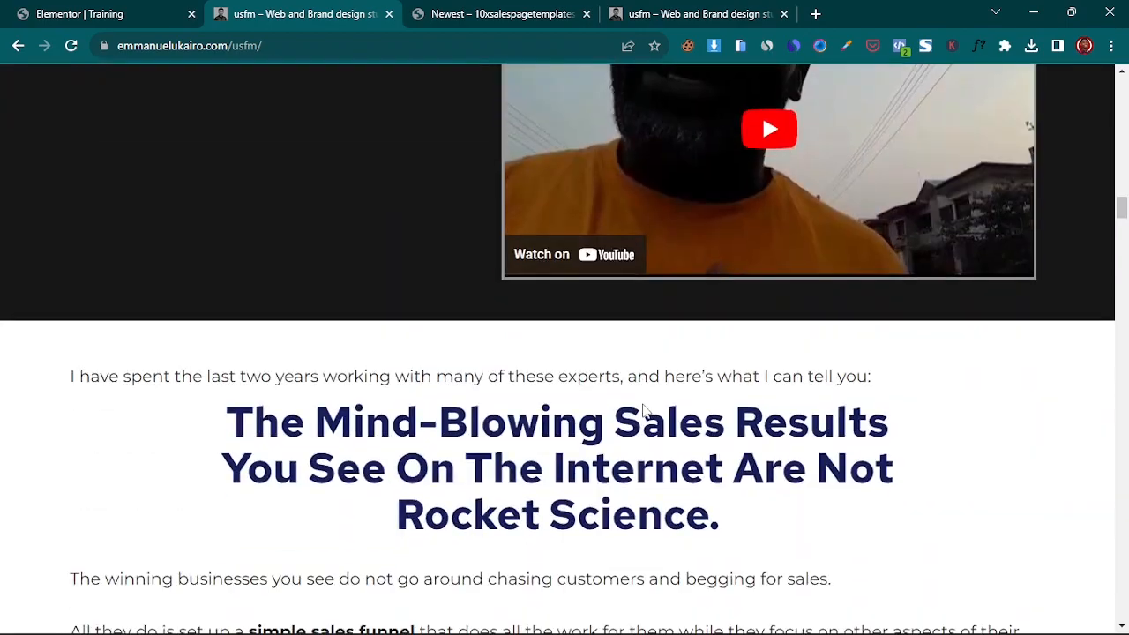
scroll(642, 408, "down", 5)
scroll(520, 360, "down", 4)
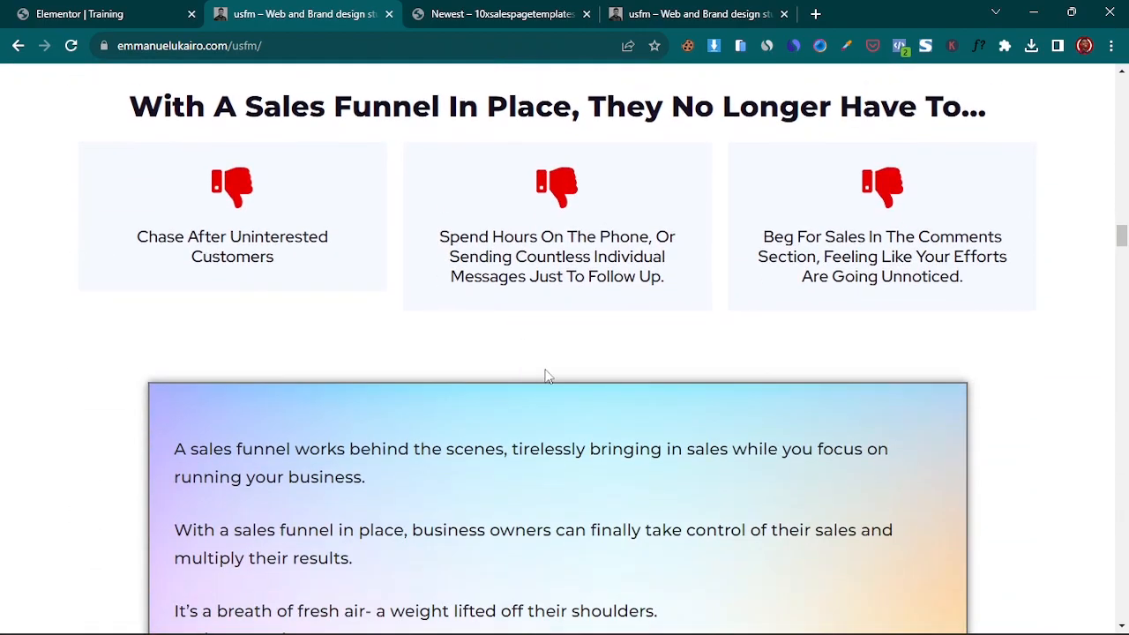
scroll(498, 372, "down", 1)
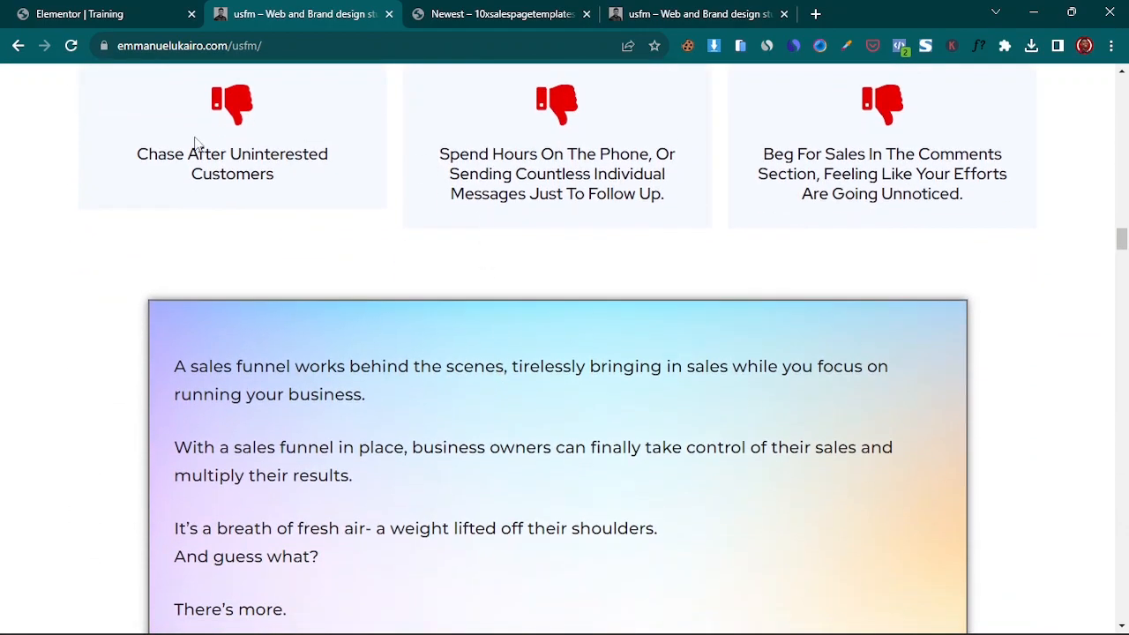
scroll(441, 352, "down", 7)
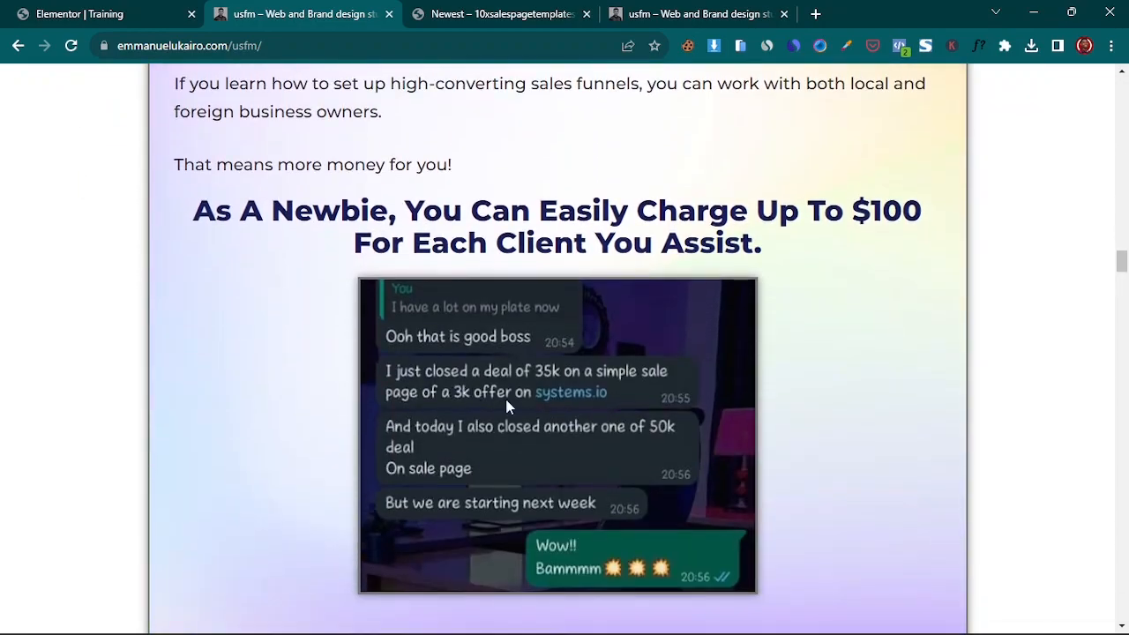
- Examine the section introducing the Sales Funnel Mastery Course, including its heading and product mockup
scroll(482, 296, "down", 11)
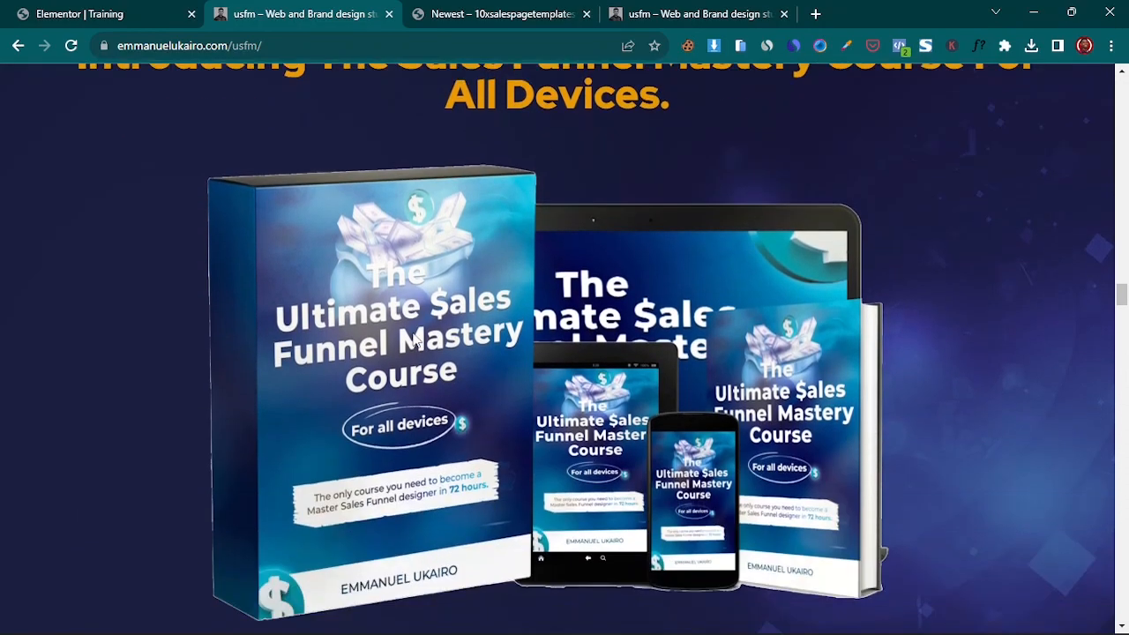
scroll(534, 353, "up", 3)
scroll(531, 339, "down", 9)
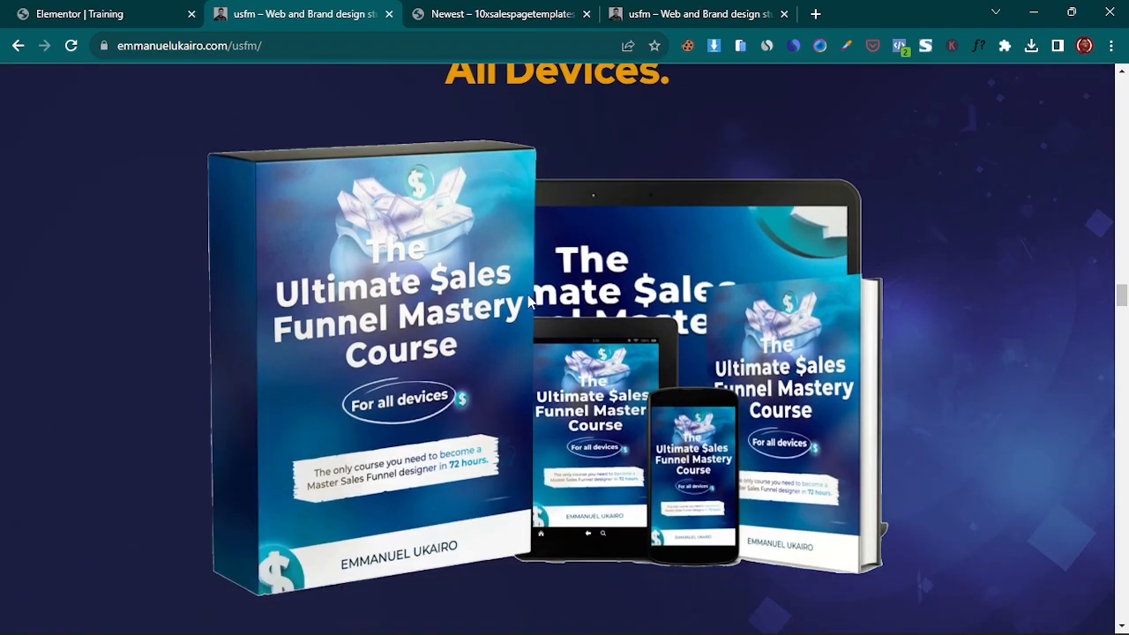
scroll(529, 328, "up", 8)
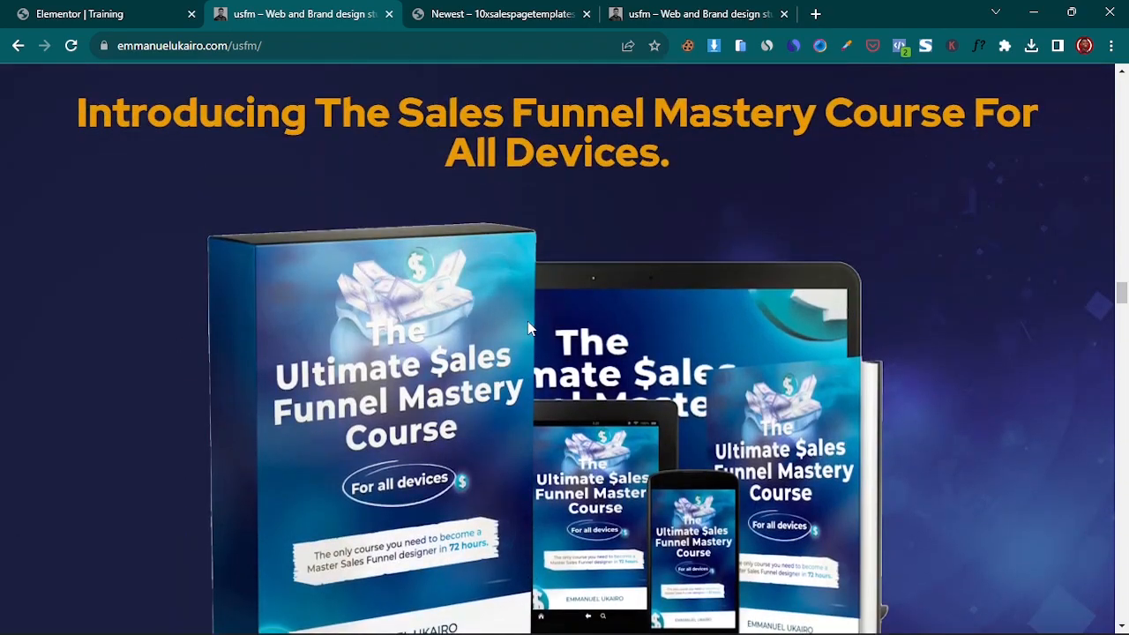
scroll(610, 307, "down", 3)
scroll(609, 309, "up", 6)
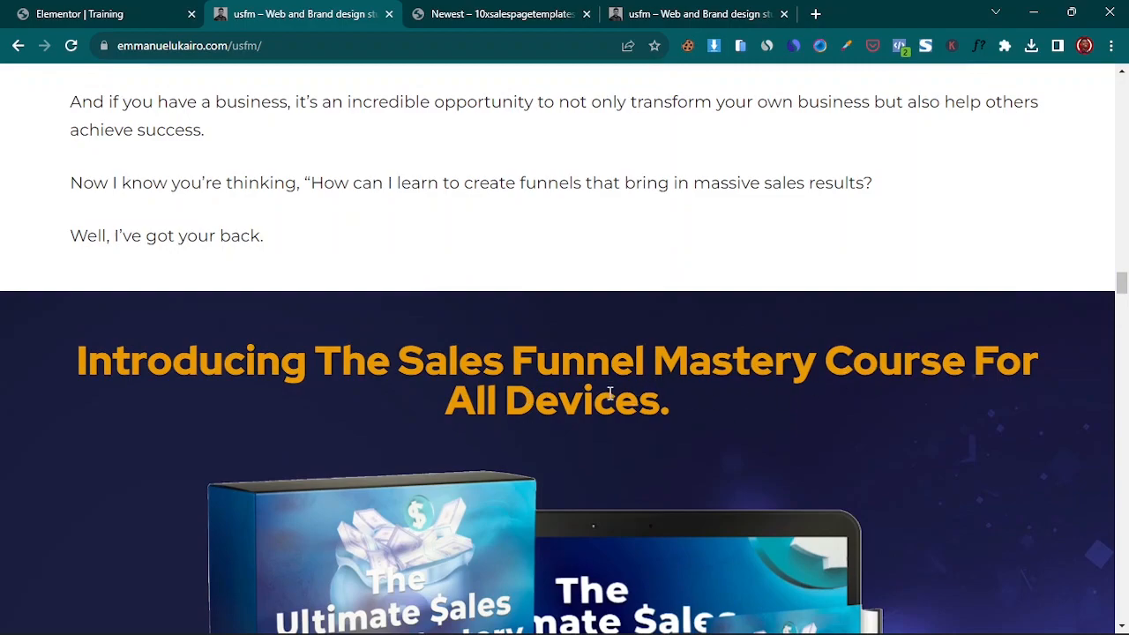
scroll(609, 392, "down", 12)
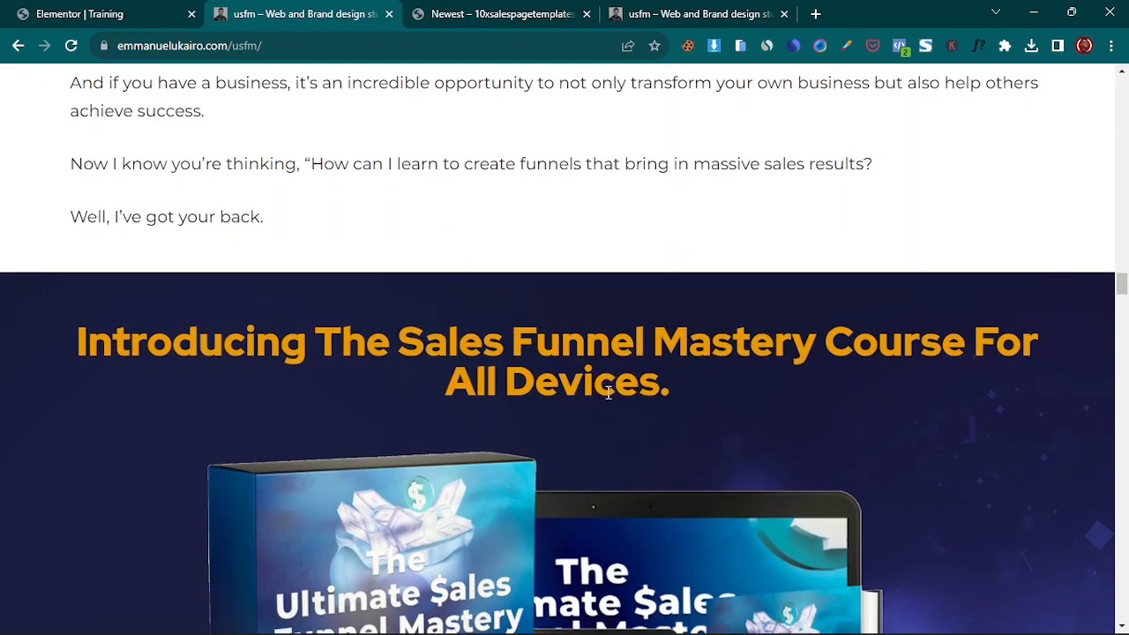
- Look through the course testimonials, module cards, bonuses and pricing offer on the usfm page
scroll(607, 392, "down", 20)
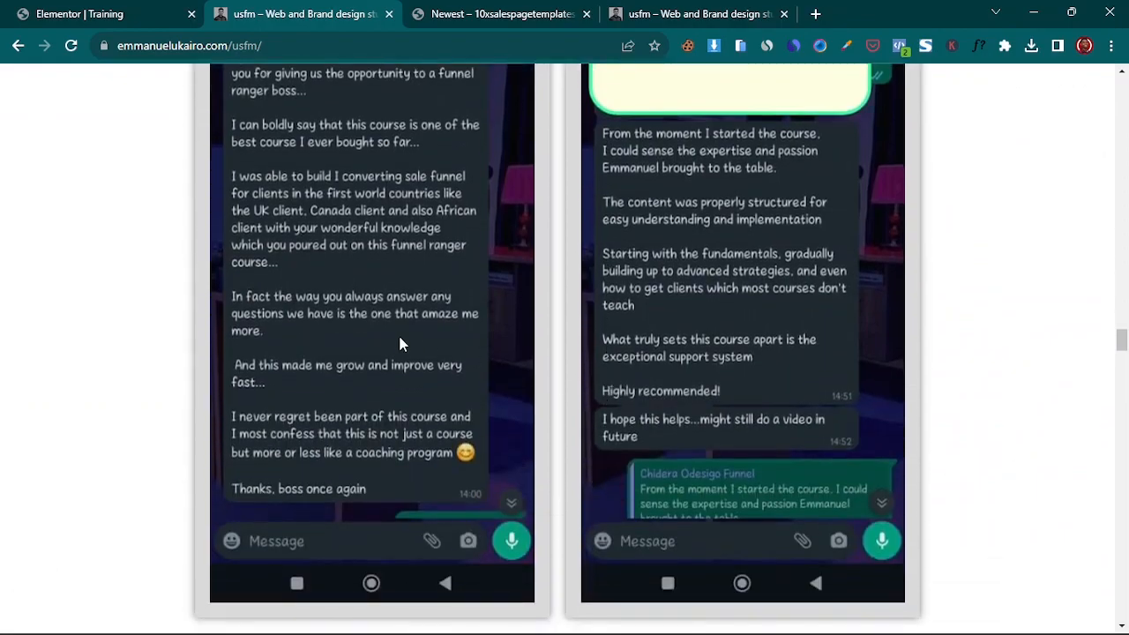
scroll(659, 381, "down", 4)
scroll(614, 383, "up", 7)
scroll(586, 352, "down", 15)
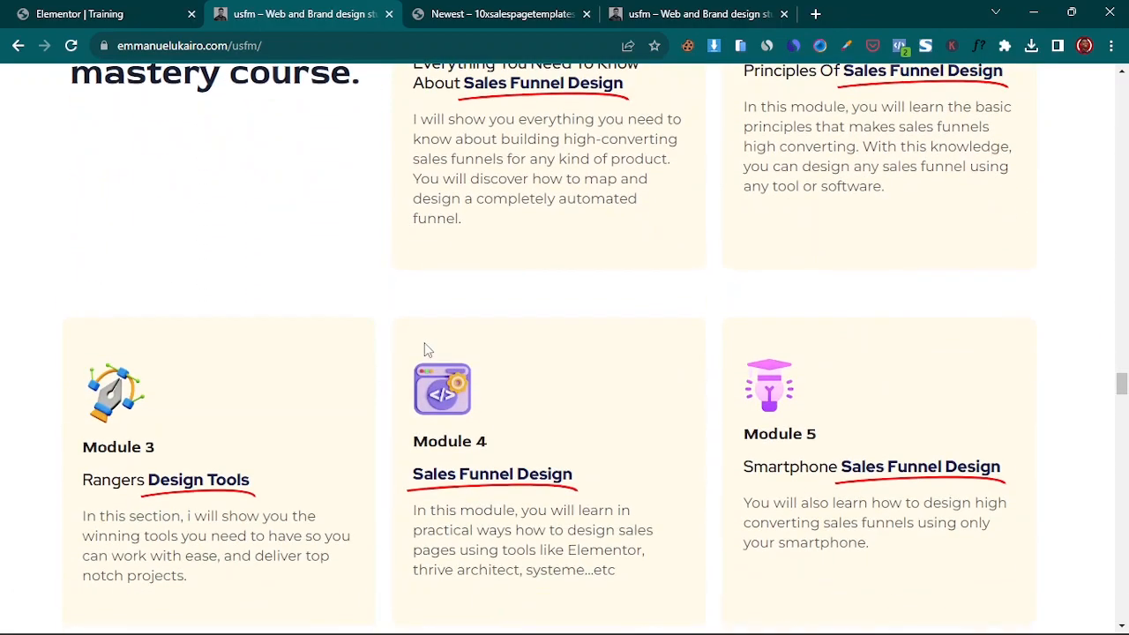
scroll(522, 391, "down", 20)
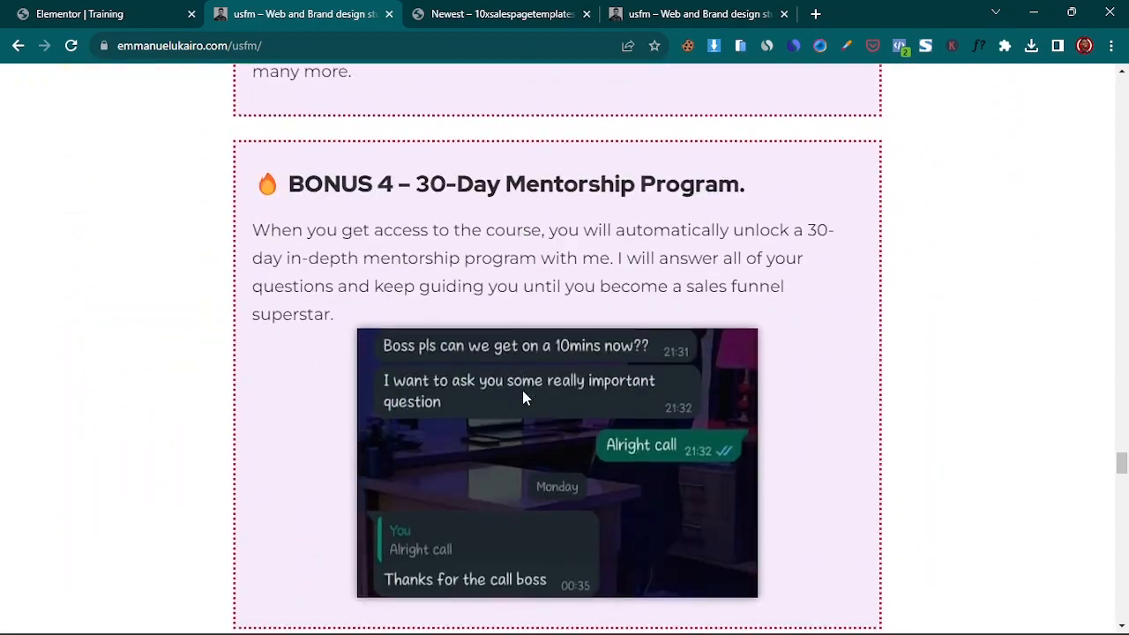
scroll(524, 396, "down", 10)
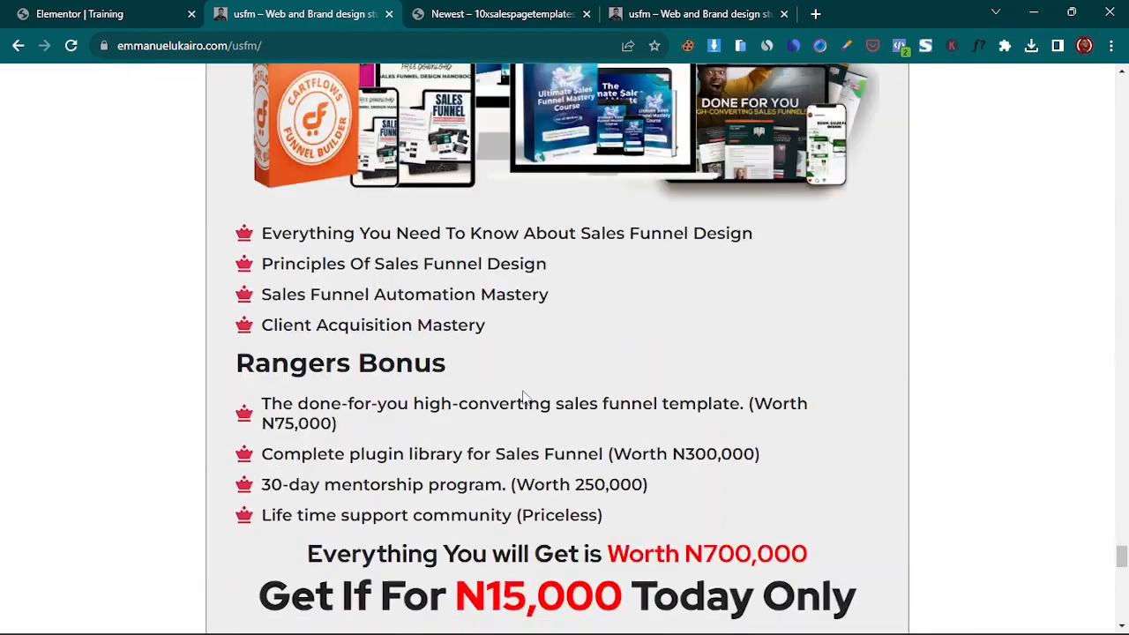
scroll(706, 397, "up", 3)
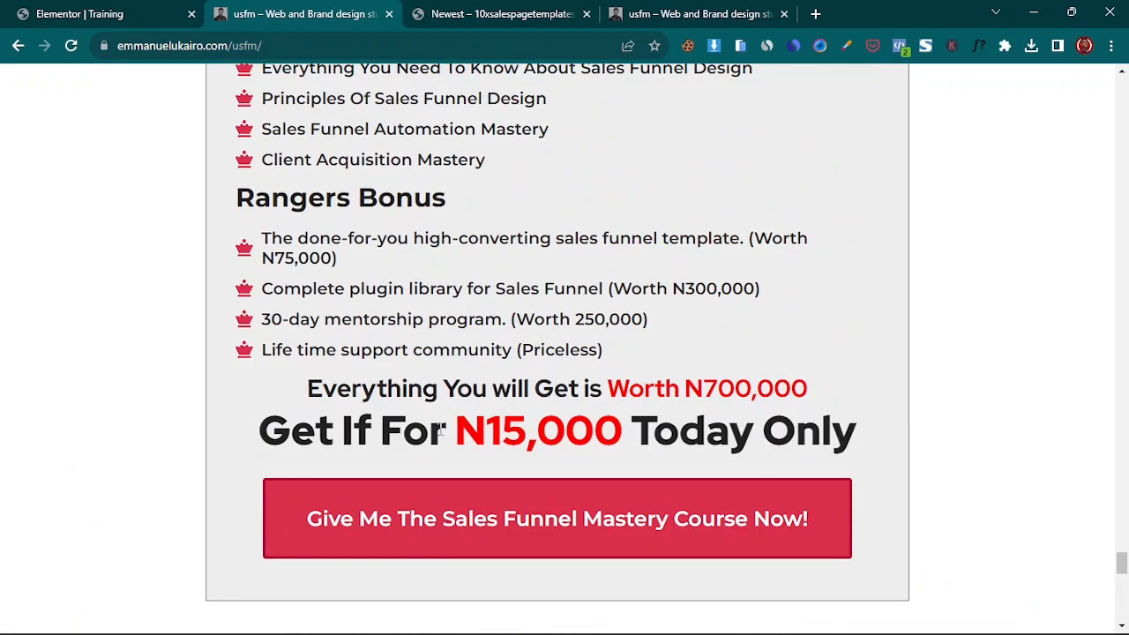
- Highlight the discounted course price on the usfm page and examine the surrounding bonuses, refund guarantee and closing call to action
left_click_drag(448, 434, 617, 443)
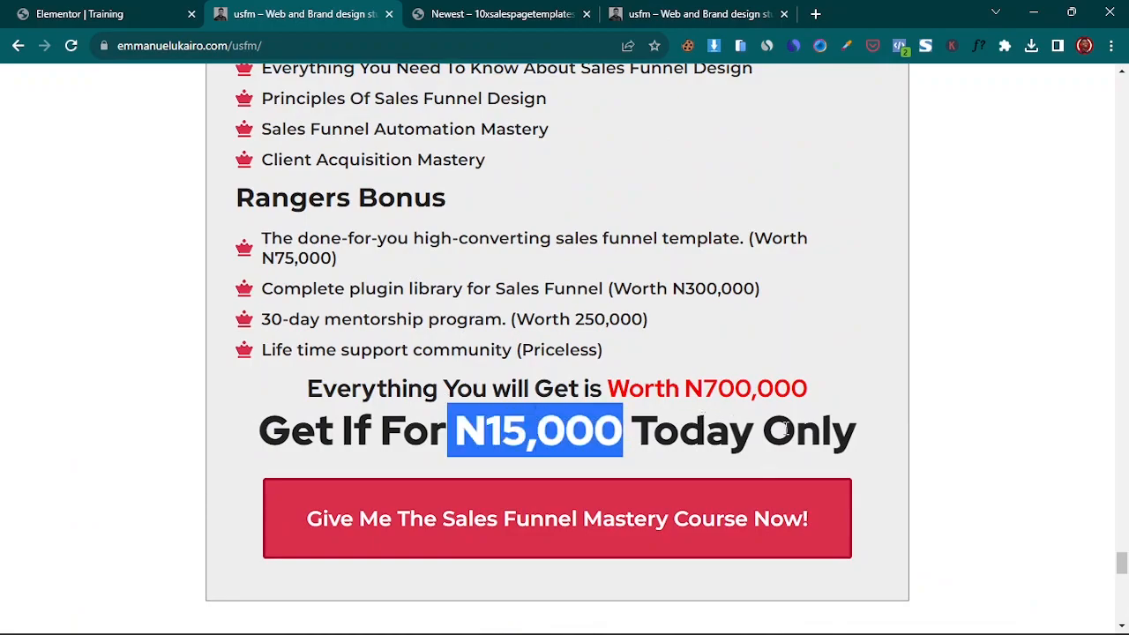
scroll(567, 385, "up", 6)
scroll(609, 380, "down", 10)
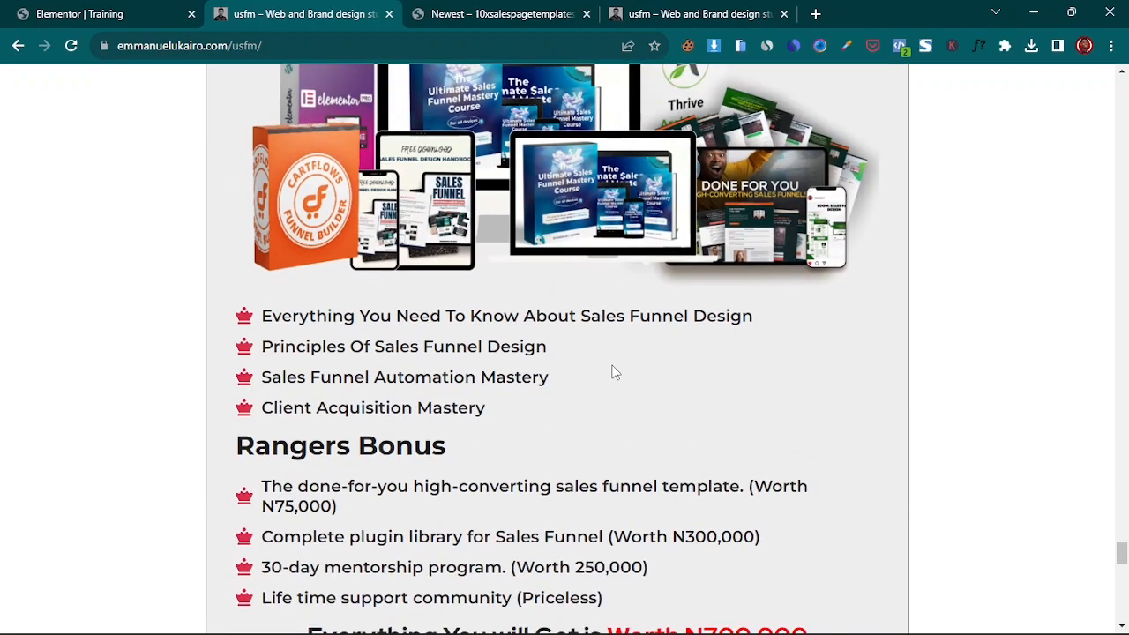
scroll(615, 375, "down", 5)
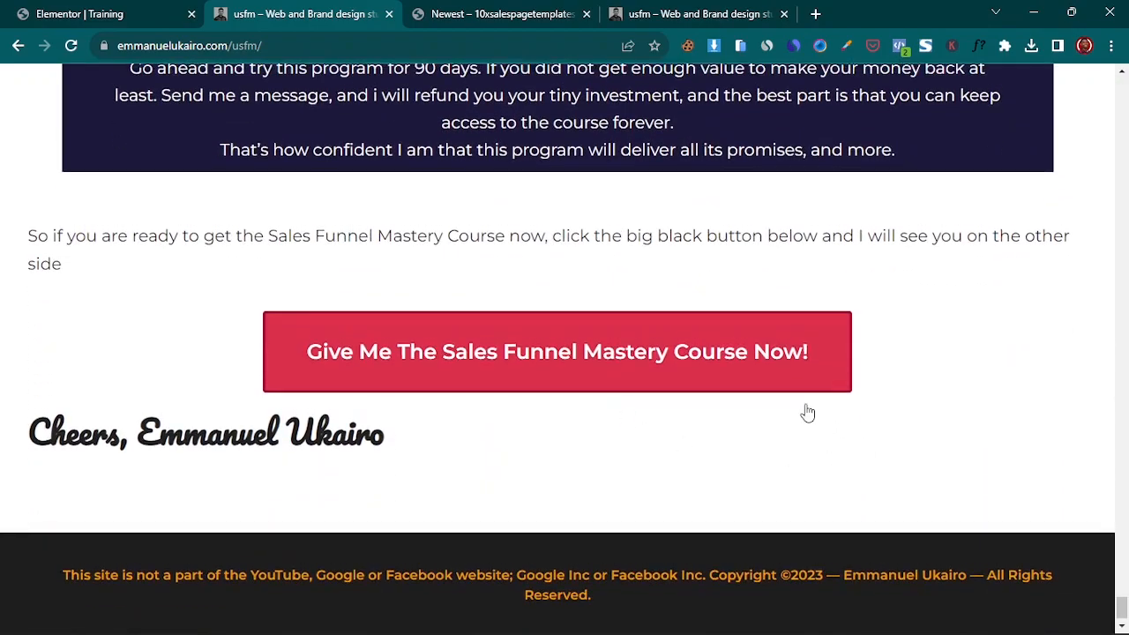
scroll(604, 380, "up", 10)
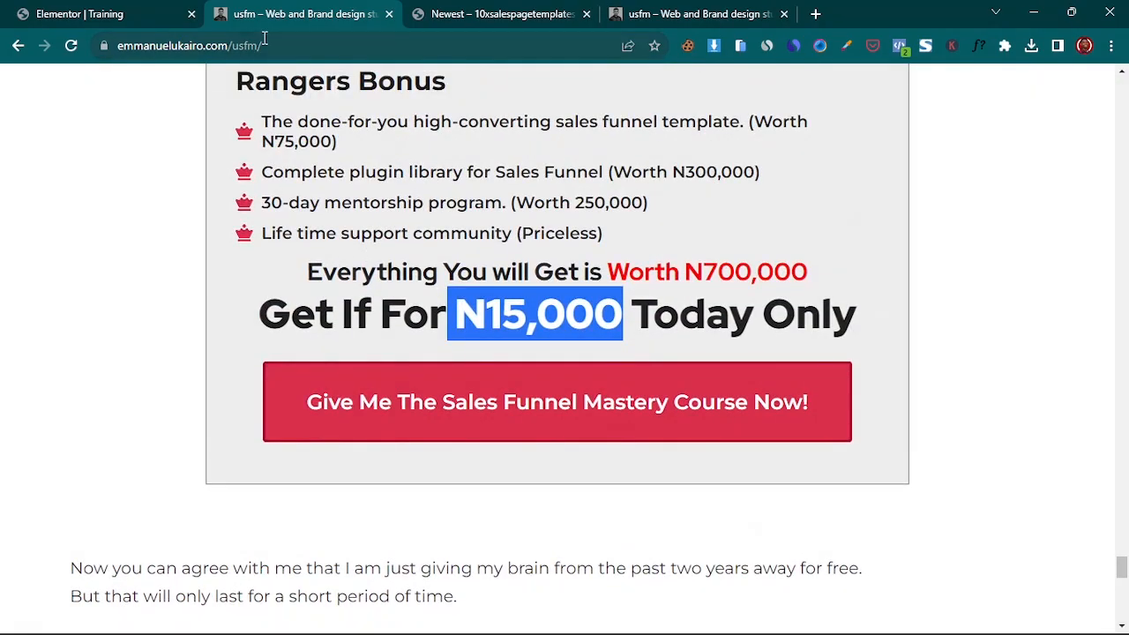
- Go back to the Training landing page preview and look through its sign-up form, content sections and call-to-action buttons
left_click(146, 11)
left_click(298, 13)
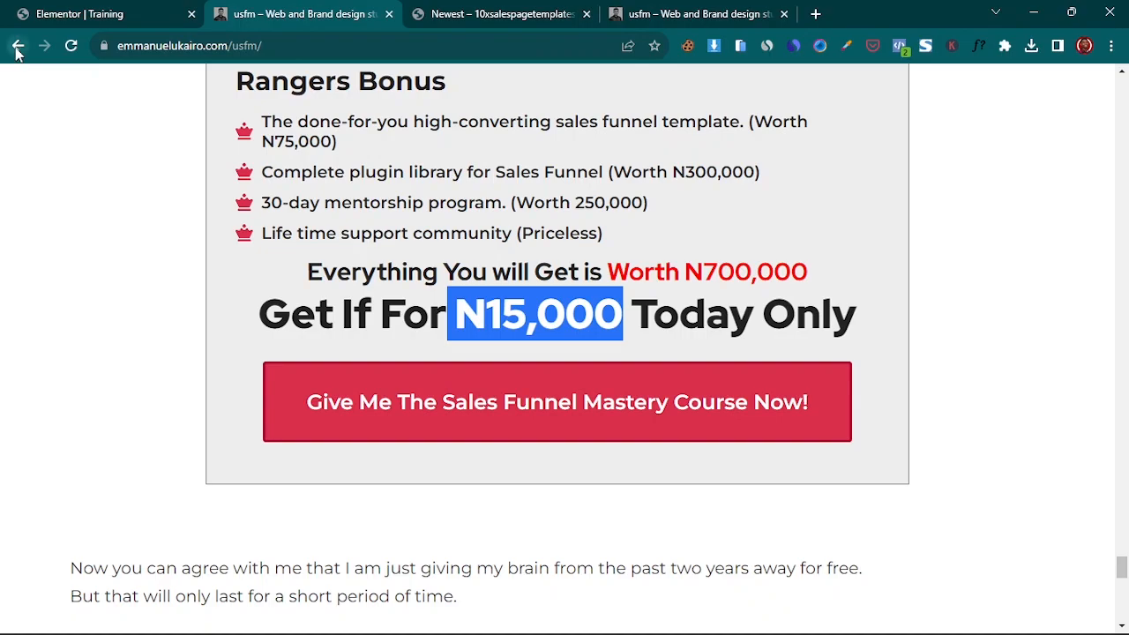
left_click(17, 45)
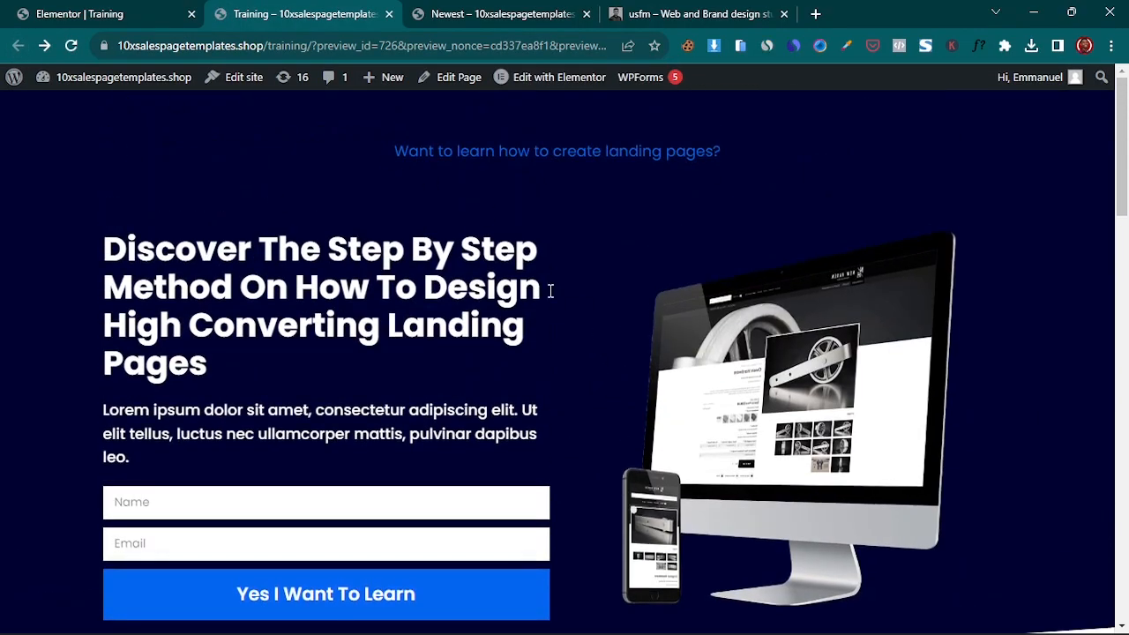
scroll(453, 326, "down", 4)
scroll(464, 362, "down", 10)
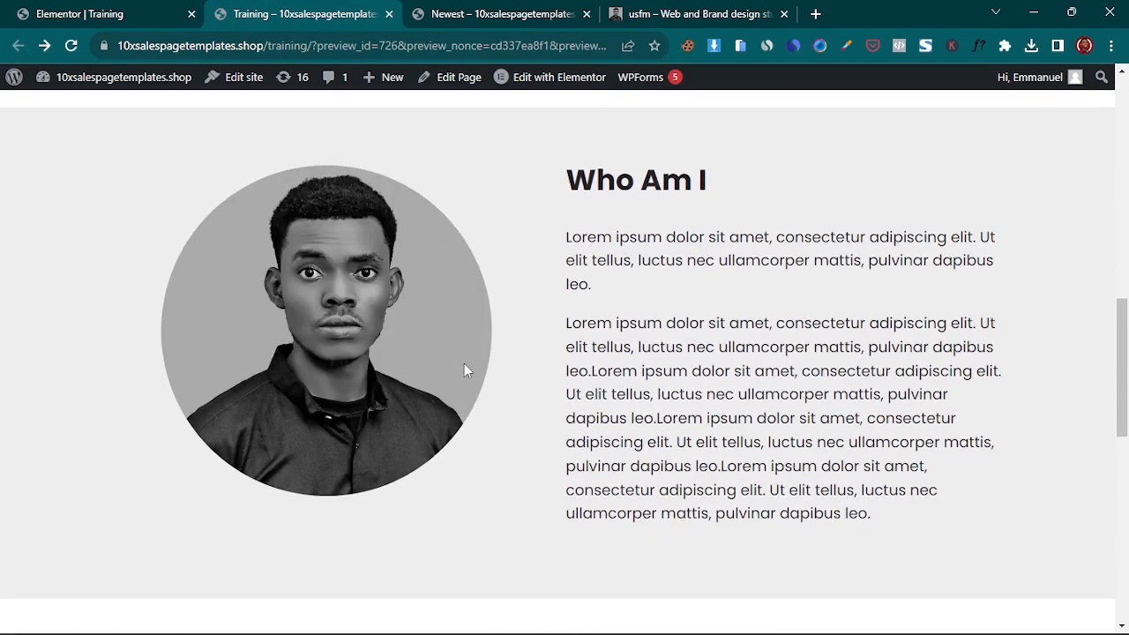
scroll(463, 366, "up", 5)
scroll(464, 364, "up", 10)
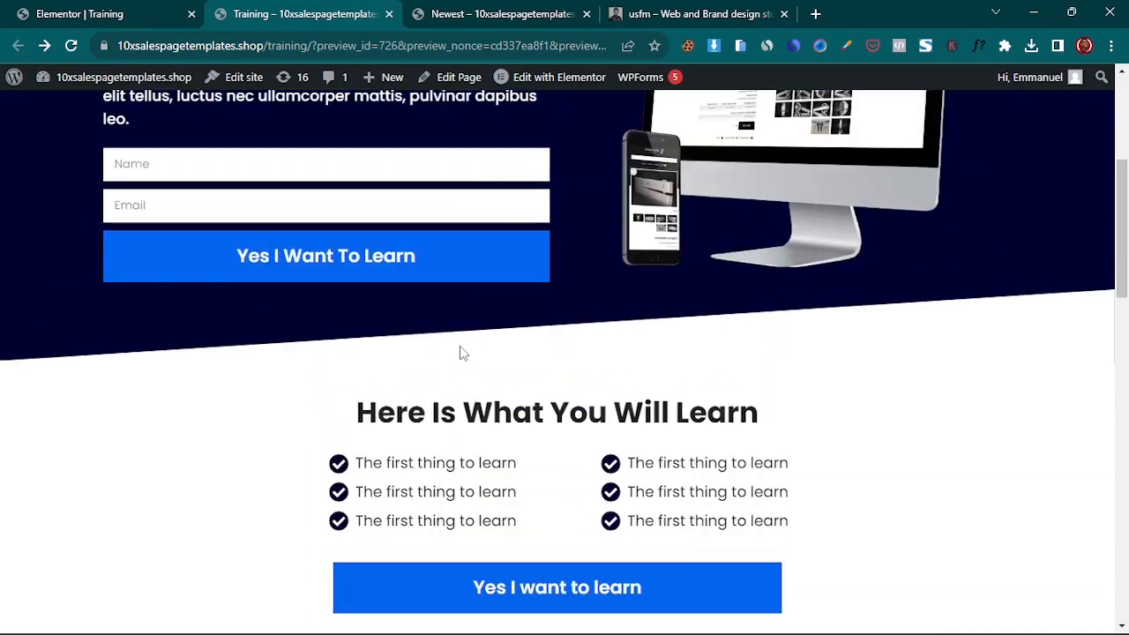
scroll(458, 353, "down", 16)
scroll(421, 327, "down", 2)
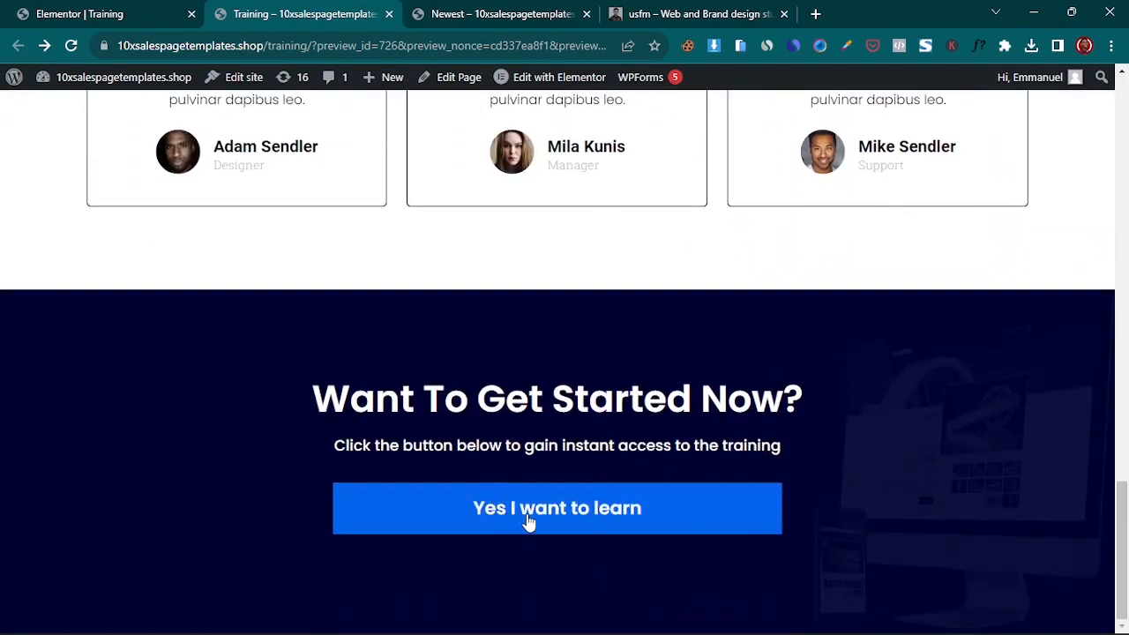
scroll(529, 521, "up", 12)
scroll(620, 499, "down", 2)
scroll(529, 494, "down", 1)
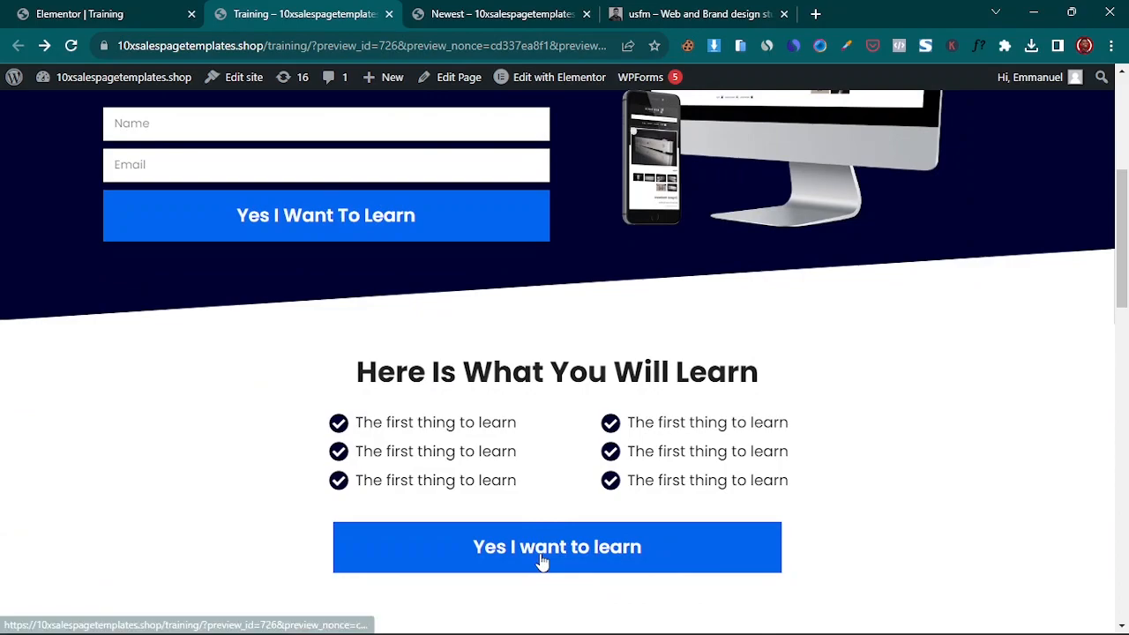
scroll(538, 547, "up", 3)
scroll(437, 301, "up", 2)
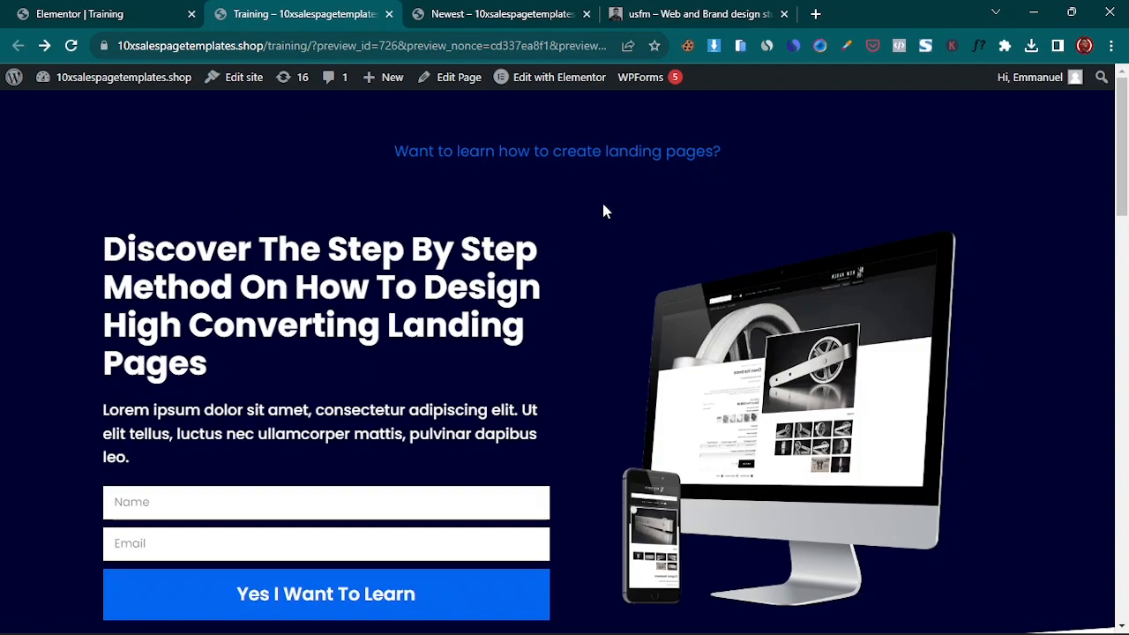
- Review the desktop landing page once more, from the hero headline to the "Want To Get Started Now?" section
scroll(473, 304, "down", 8)
scroll(474, 310, "down", 10)
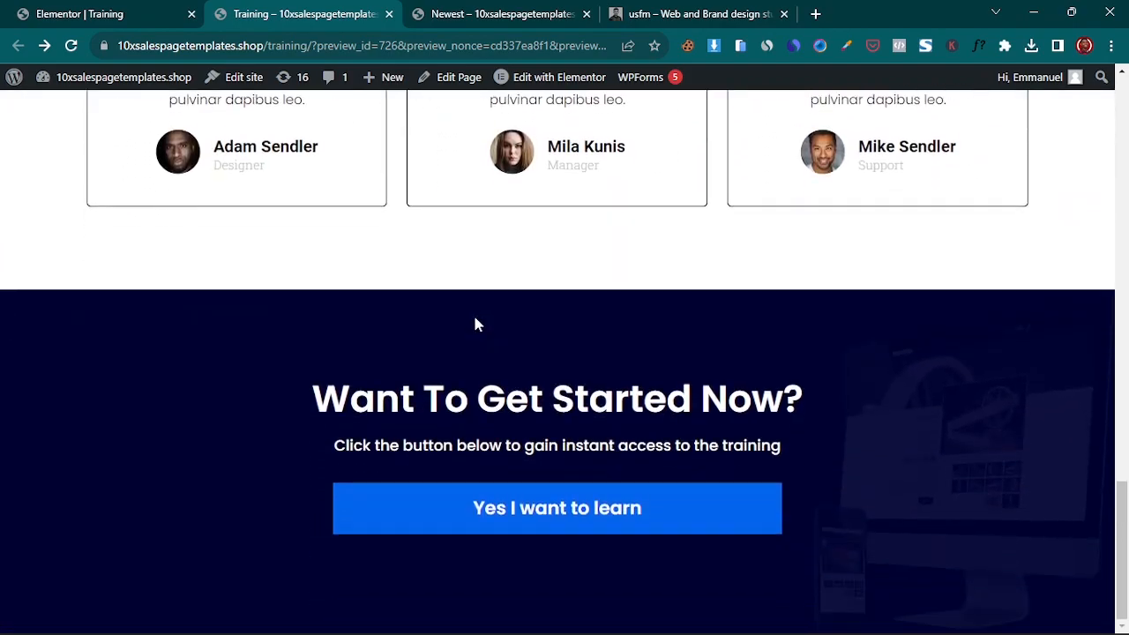
scroll(474, 324, "up", 18)
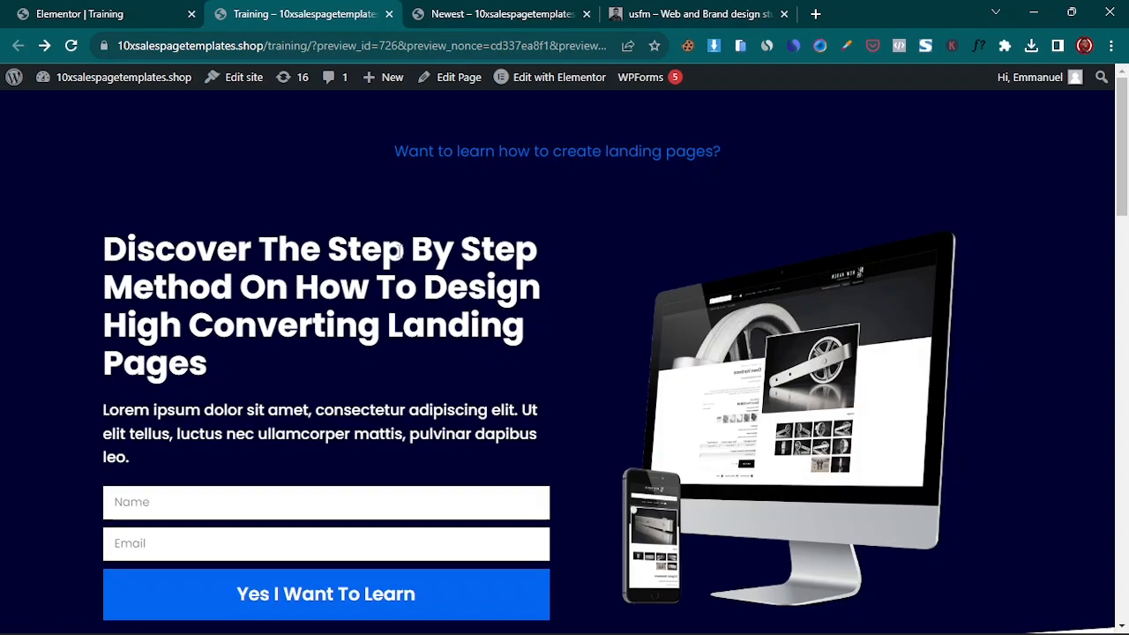
scroll(381, 270, "down", 1)
scroll(391, 284, "up", 1)
scroll(567, 371, "down", 14)
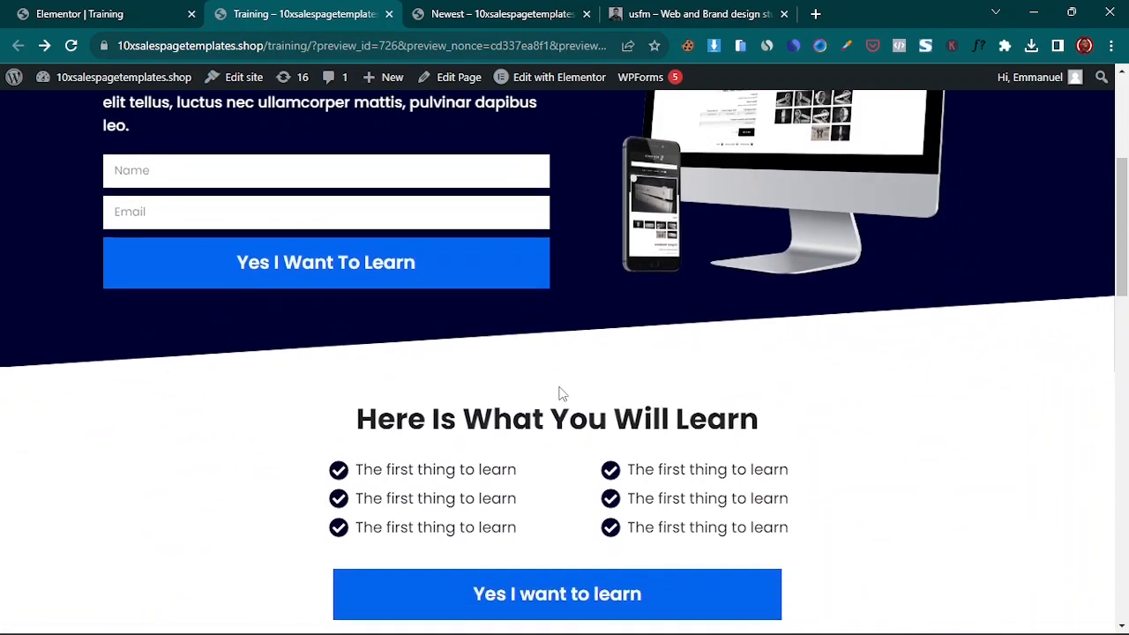
scroll(556, 391, "up", 12)
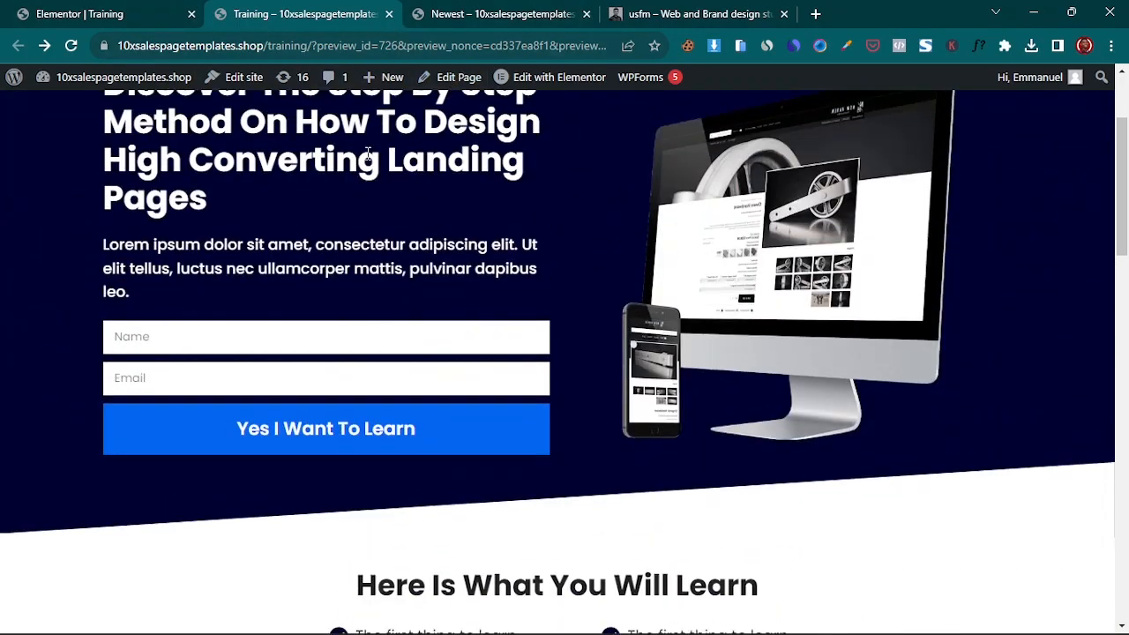
scroll(352, 236, "up", 2)
- Open the landing page in the mobile phone simulator and check its layout from the hero section through the testimonials
left_click(742, 47)
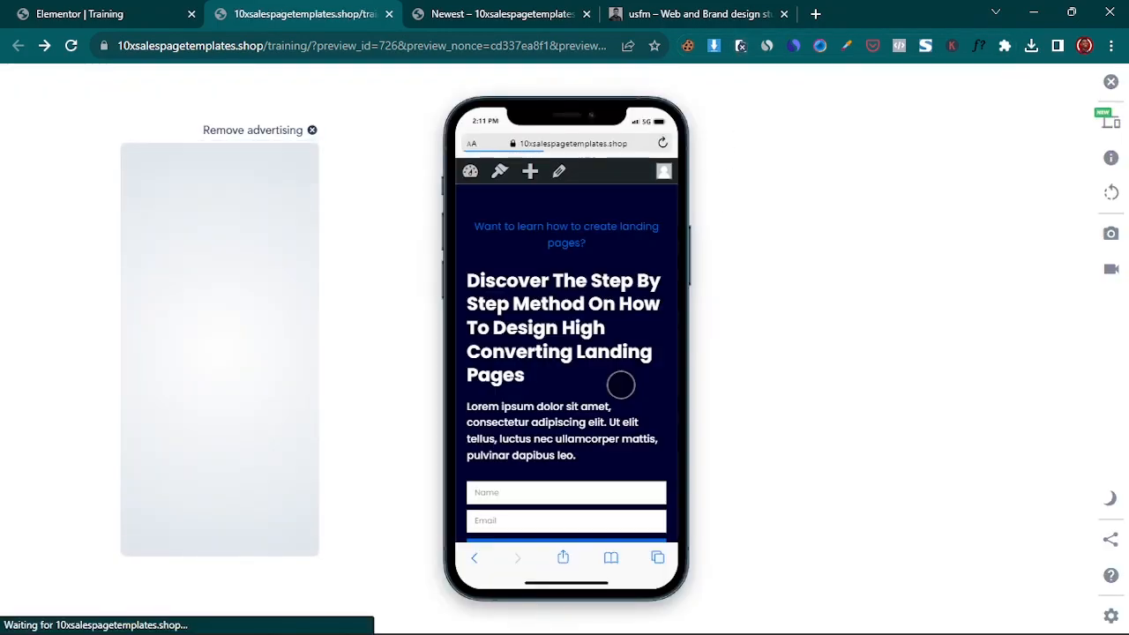
scroll(577, 371, "down", 1)
scroll(573, 397, "up", 1)
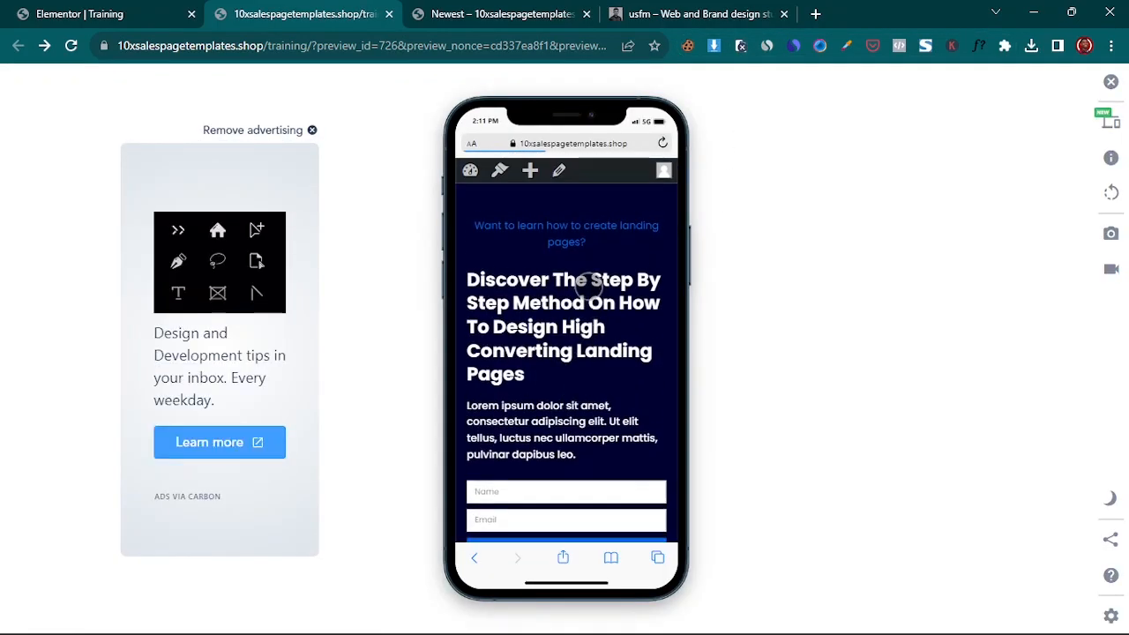
scroll(582, 353, "down", 3)
scroll(591, 432, "down", 2)
scroll(590, 432, "down", 1)
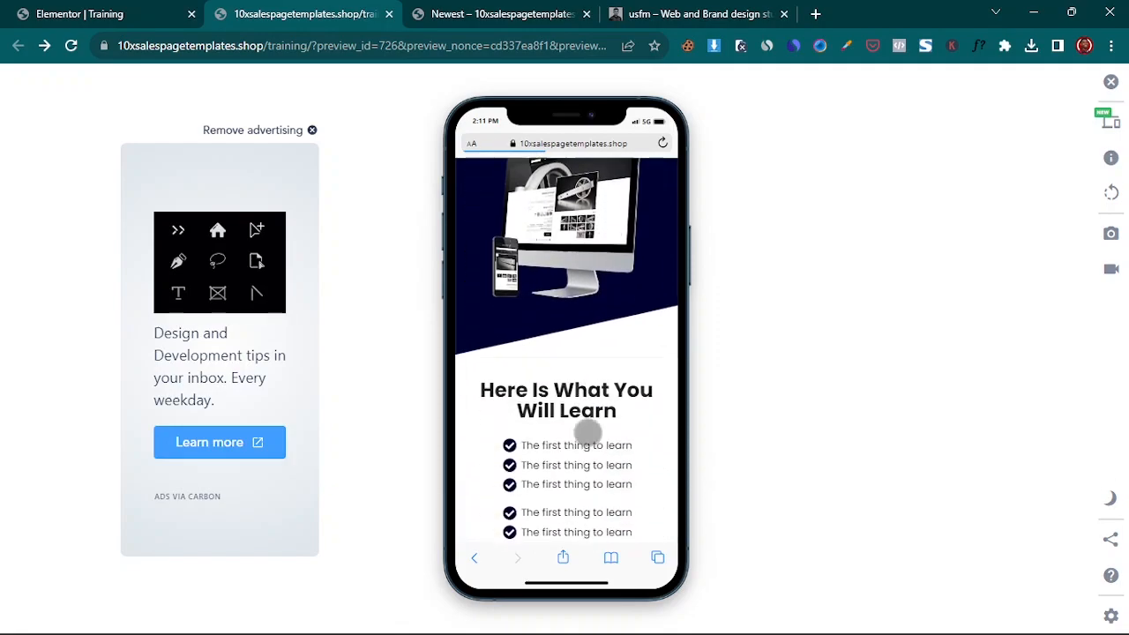
scroll(587, 370, "up", 7)
scroll(586, 275, "down", 4)
scroll(578, 309, "down", 12)
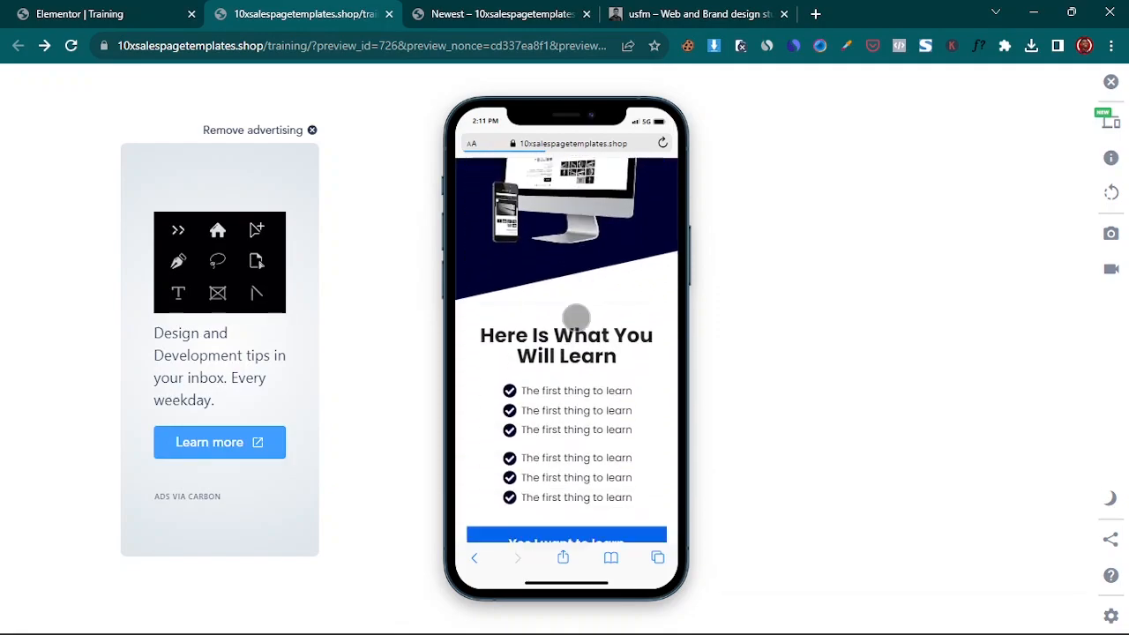
scroll(565, 345, "down", 10)
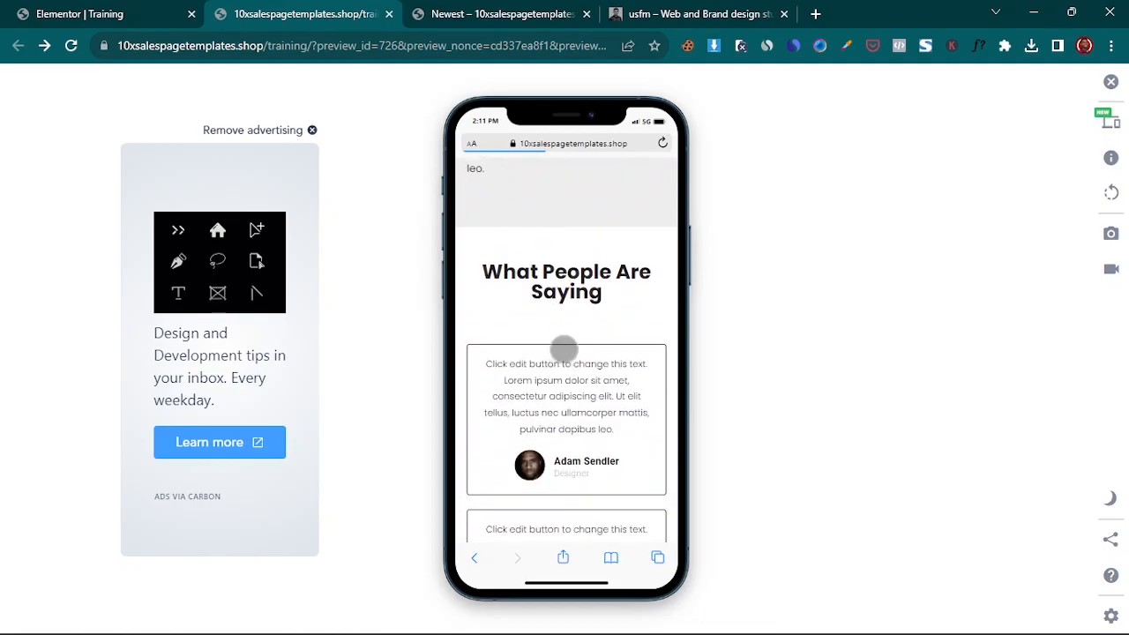
scroll(563, 353, "up", 2)
scroll(529, 361, "down", 2)
scroll(579, 360, "up", 1)
scroll(589, 352, "up", 10)
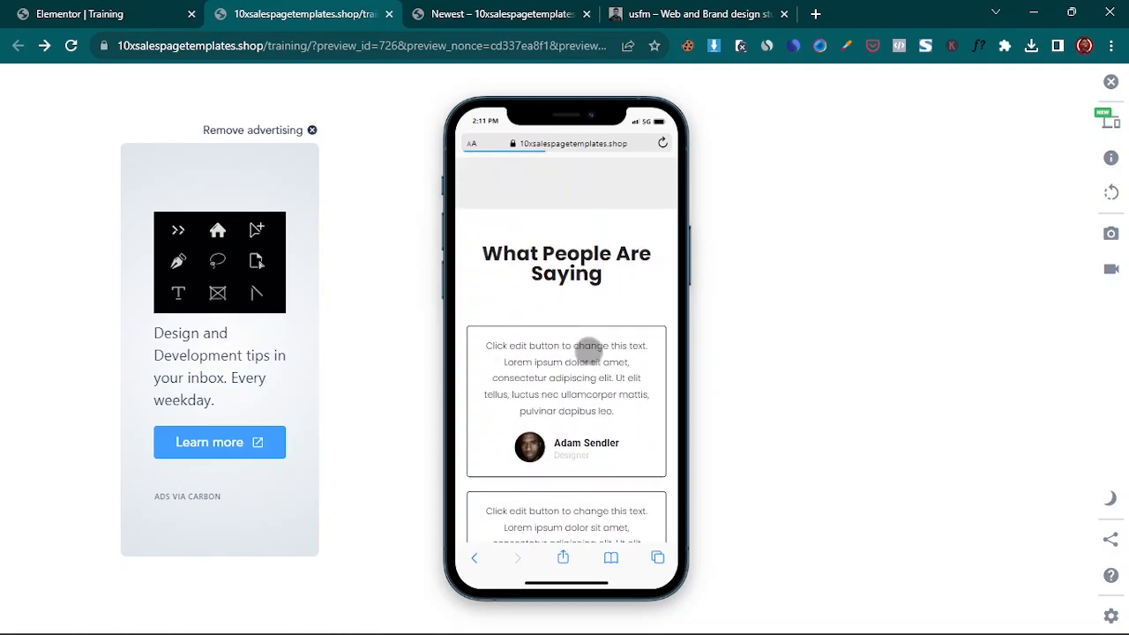
- Close the landing page preview, return to the Elementor editor and look over the whole page layout
left_click(388, 14)
left_click(163, 21)
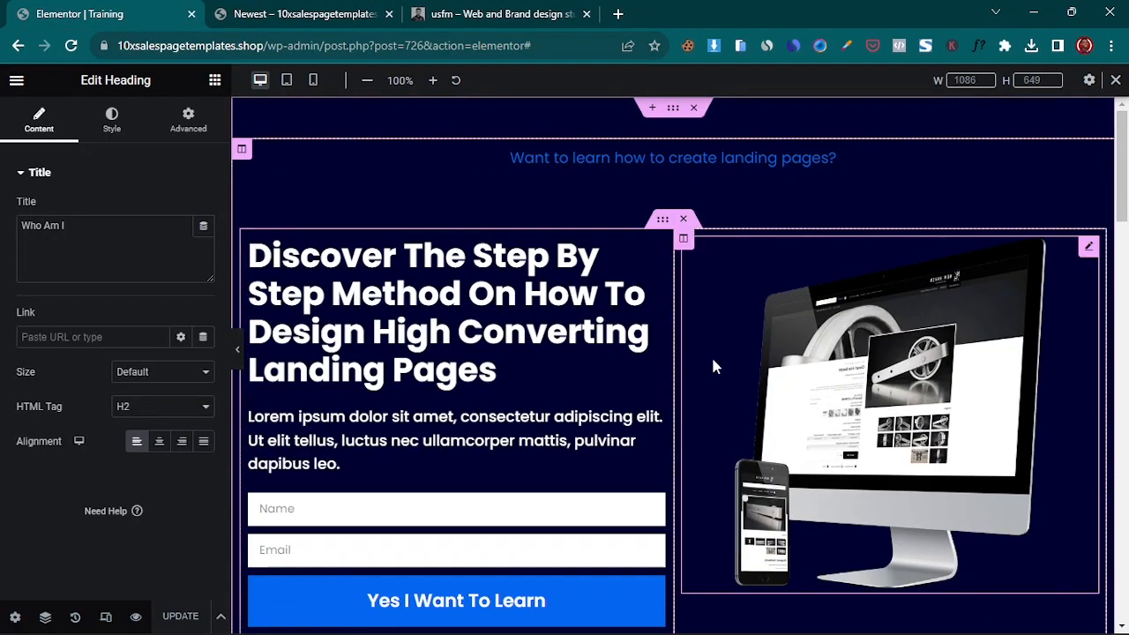
scroll(711, 354, "down", 2)
scroll(617, 300, "up", 2)
scroll(550, 256, "down", 15)
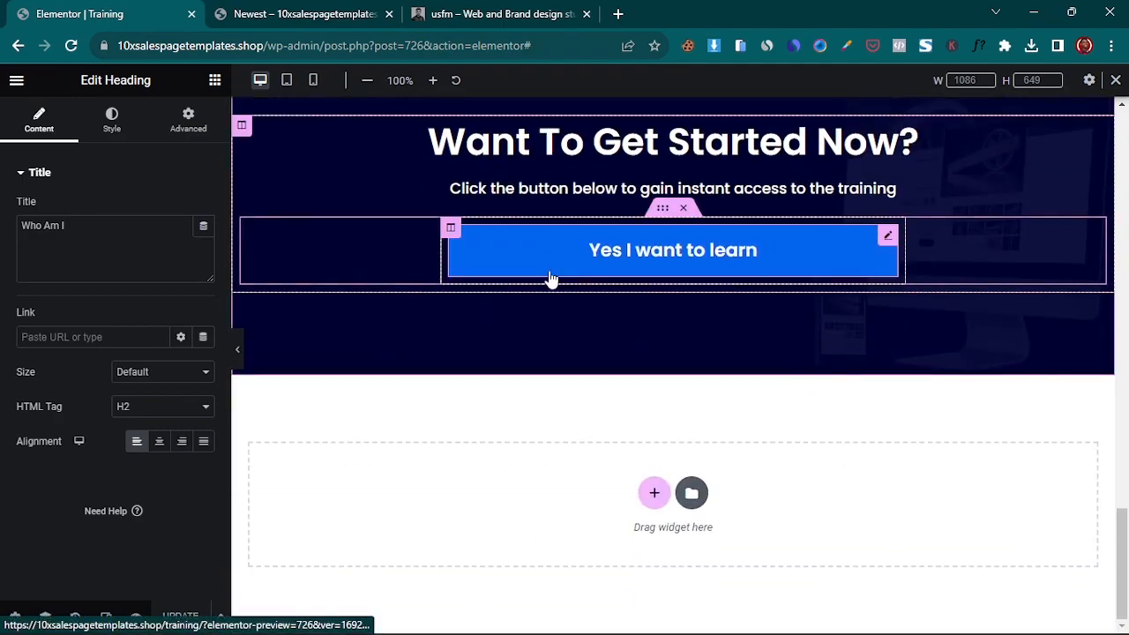
scroll(507, 357, "up", 10)
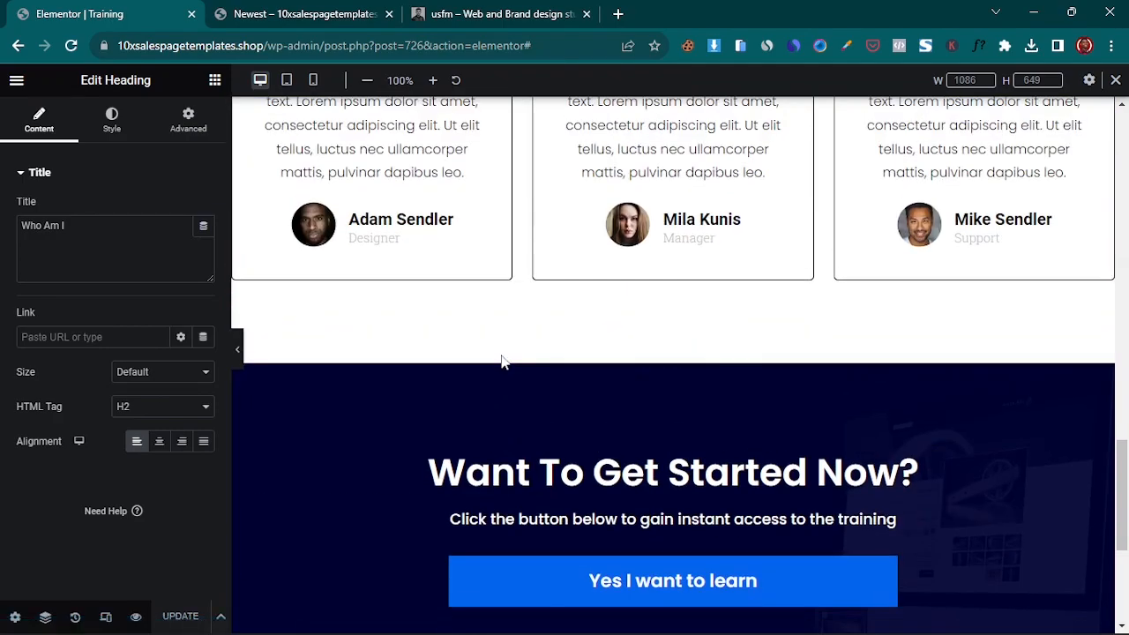
scroll(502, 362, "up", 8)
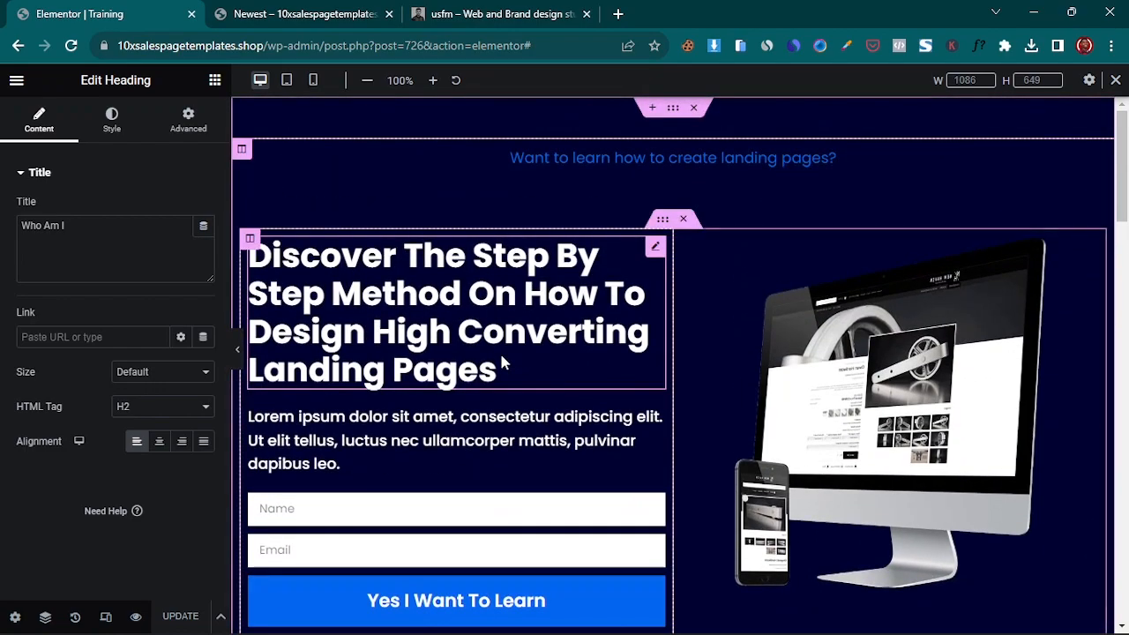